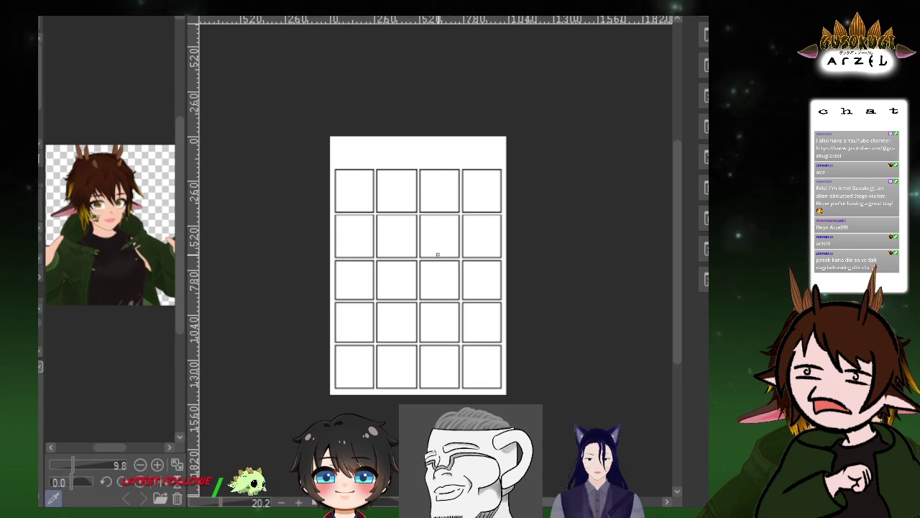
scroll(437, 254, up, 5)
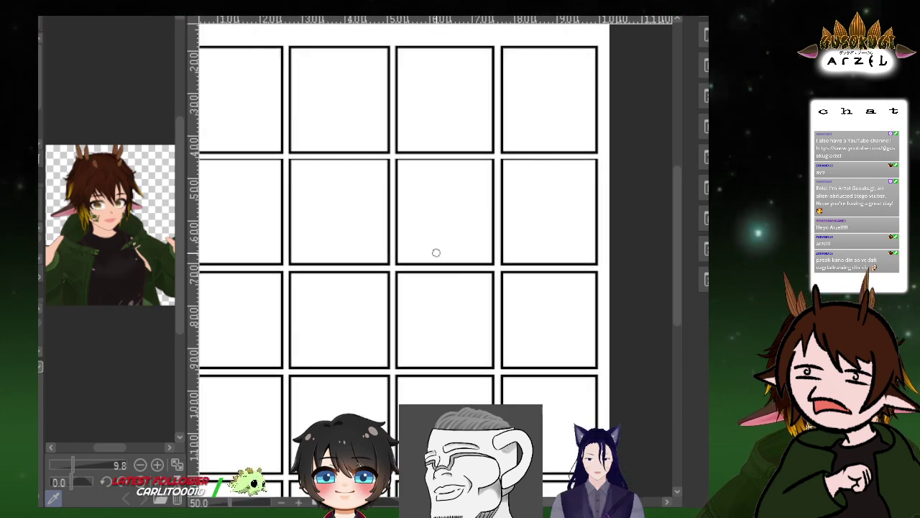
drag(399, 265, 438, 274)
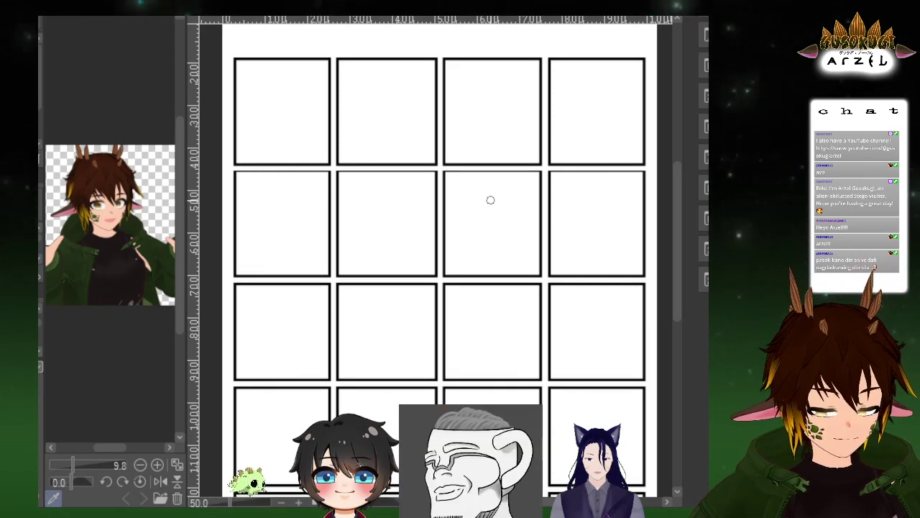
scroll(503, 197, down, 1)
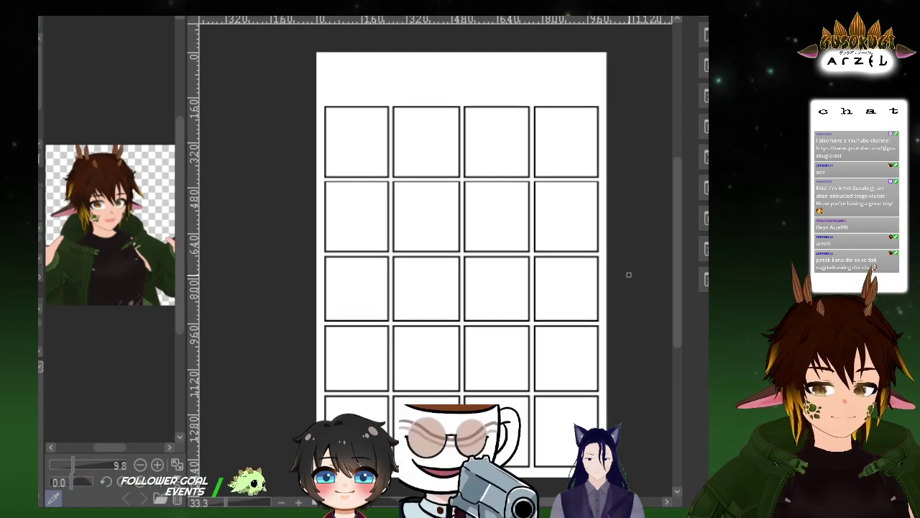
scroll(349, 169, up, 2)
drag(470, 152, 550, 189)
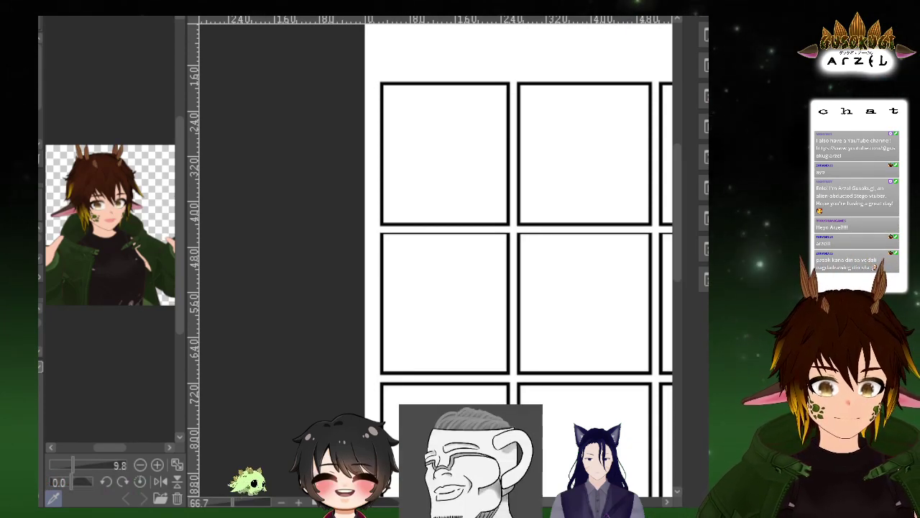
mouse_move(592, 207)
mouse_down()
mouse_move(403, 216)
mouse_move(506, 193)
mouse_move(524, 205)
mouse_move(511, 199)
mouse_move(540, 190)
mouse_move(550, 198)
mouse_move(511, 214)
mouse_up()
scroll(543, 183, up, 1)
Try to sketch a curved head outline in the fourth panel of the grid's first row
drag(436, 136, 423, 182)
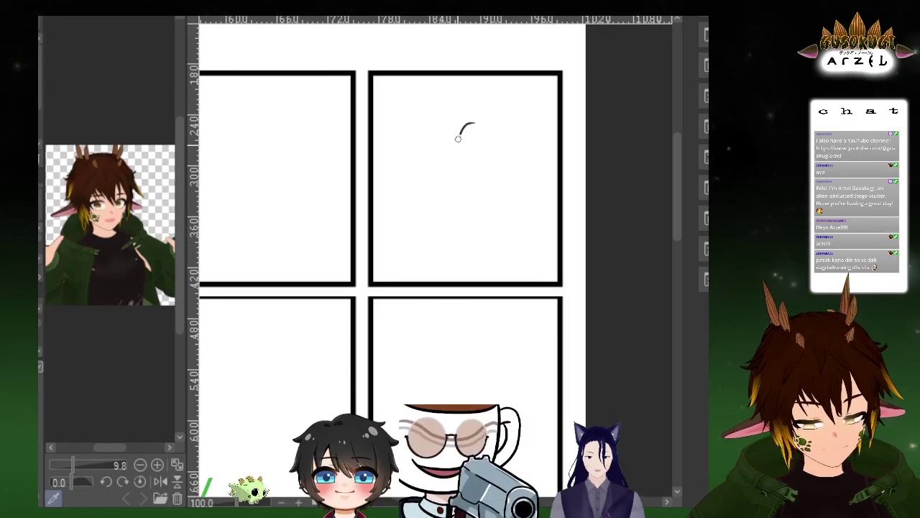
key(ctrl+z)
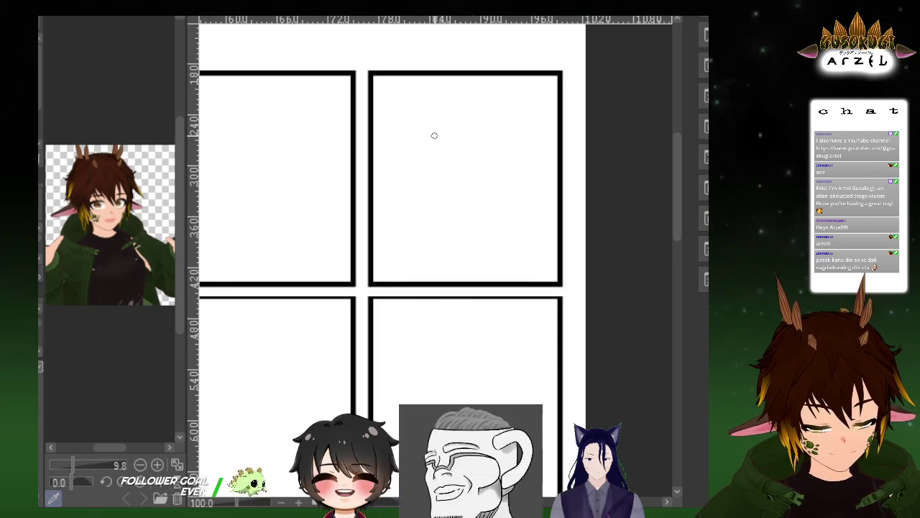
drag(432, 129, 409, 164)
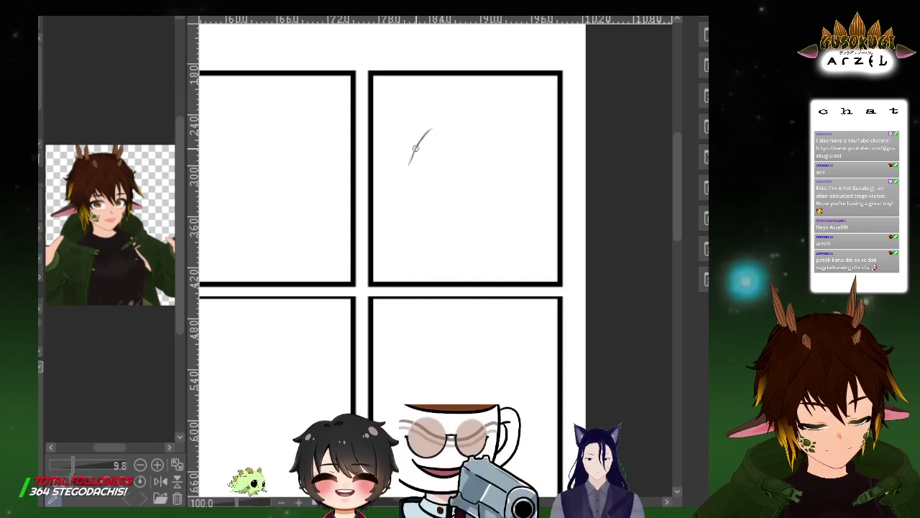
mouse_move(406, 173)
mouse_down()
mouse_move(405, 214)
mouse_move(418, 213)
mouse_up()
key(e)
mouse_move(436, 127)
mouse_down()
mouse_move(412, 222)
mouse_move(427, 144)
mouse_up()
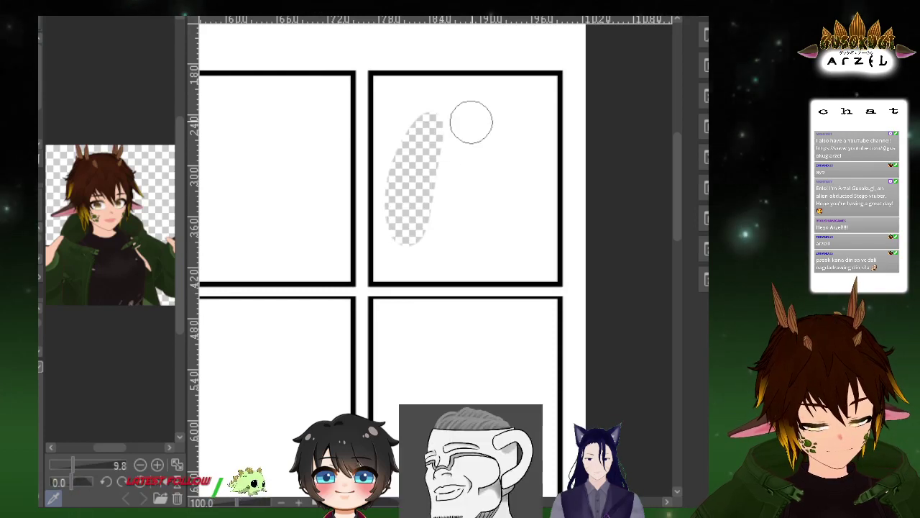
key(ctrl+z)
key(p)
key(ctrl+z)
key(ctrl+z)
key(ctrl+z)
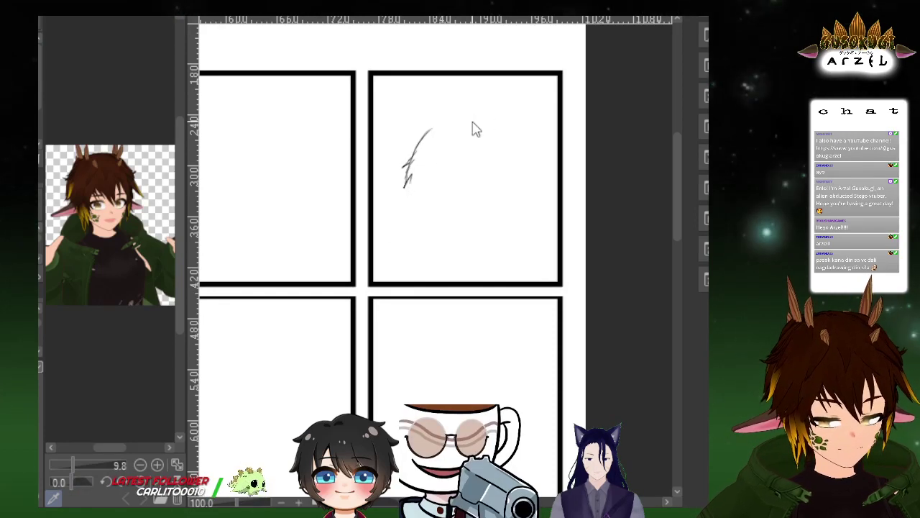
key(ctrl+z)
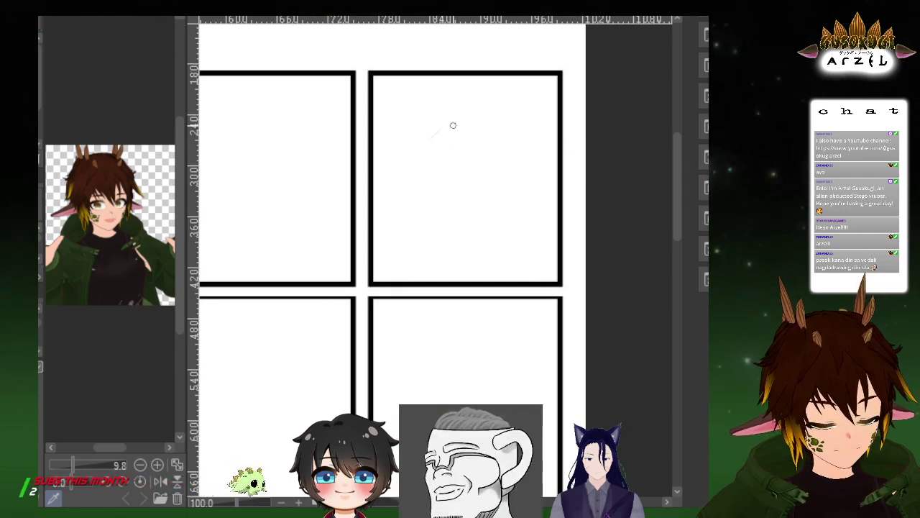
Sketch a round head outline in the first row's fourth panel, with short jagged hair strokes along its left side
drag(430, 136, 442, 207)
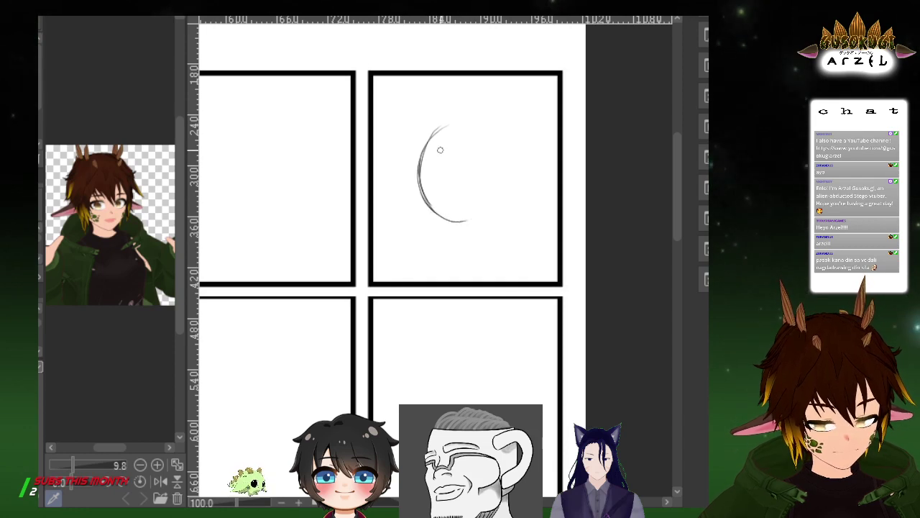
drag(458, 121, 493, 121)
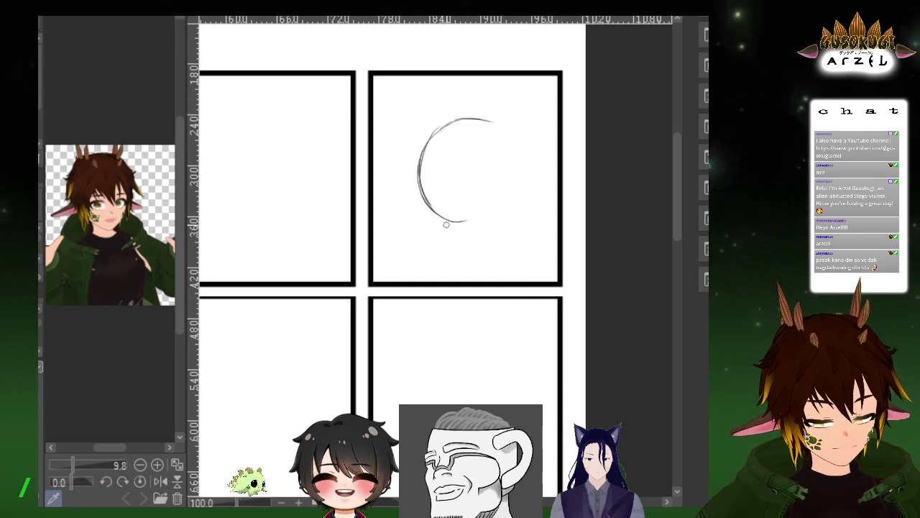
drag(494, 217, 503, 214)
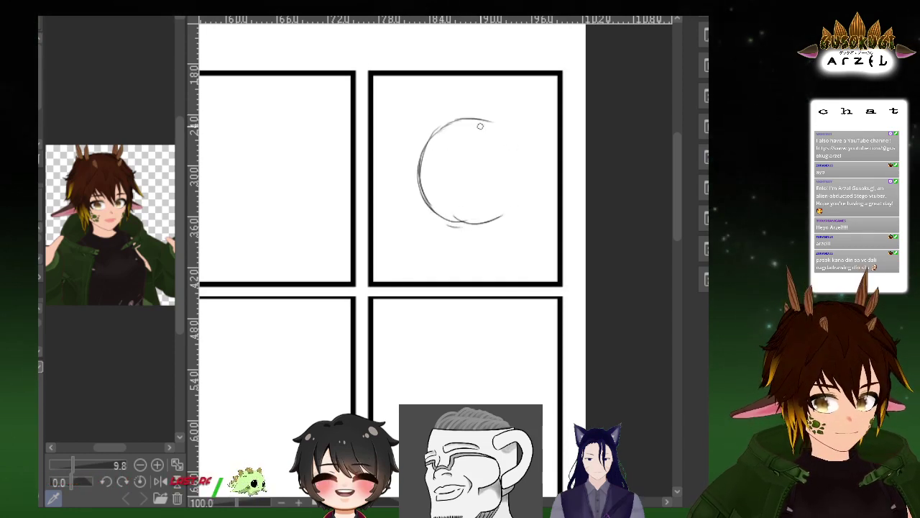
drag(508, 137, 518, 167)
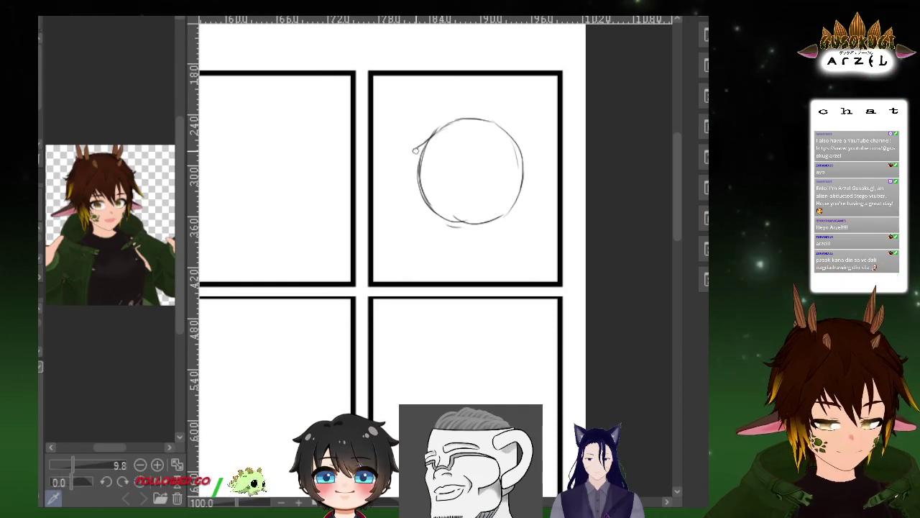
mouse_move(426, 148)
mouse_down()
mouse_move(411, 171)
mouse_move(409, 196)
mouse_up()
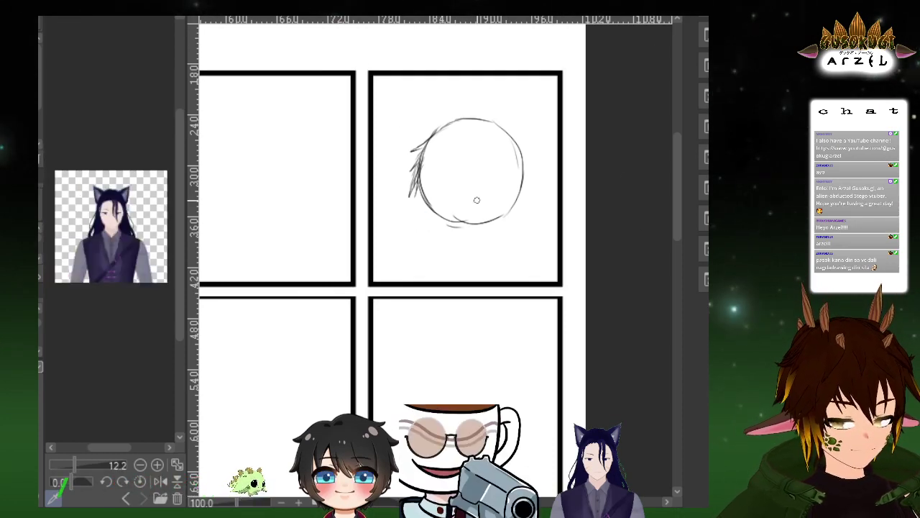
Enlarge the reference image of the cat-eared character to 31.8%
drag(78, 464, 84, 463)
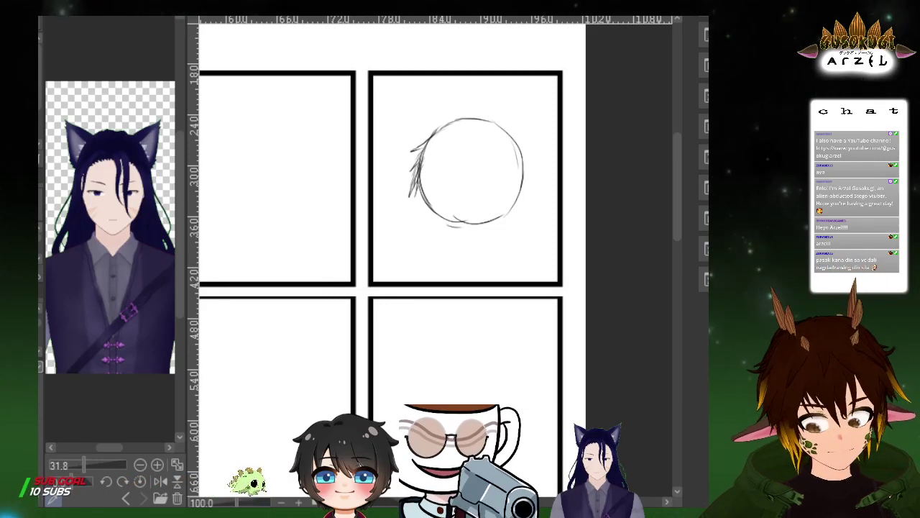
scroll(551, 304, left, 15)
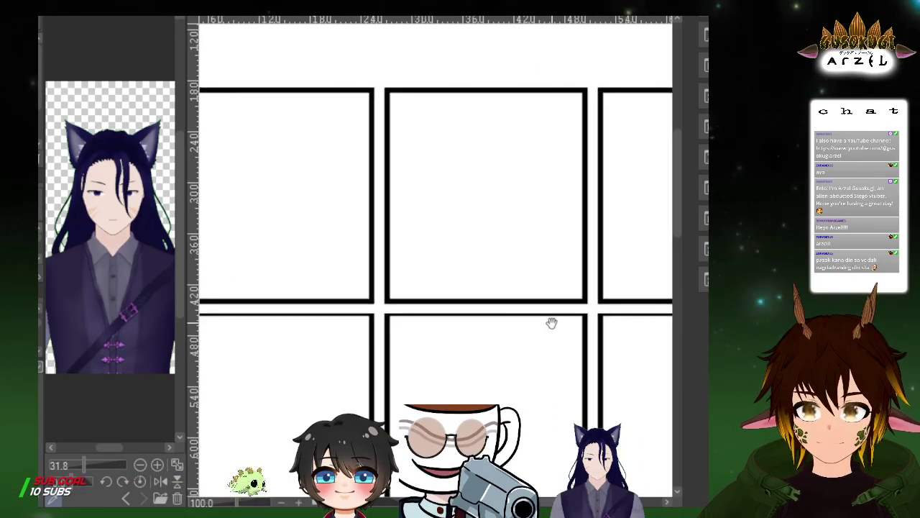
scroll(400, 324, up, 1)
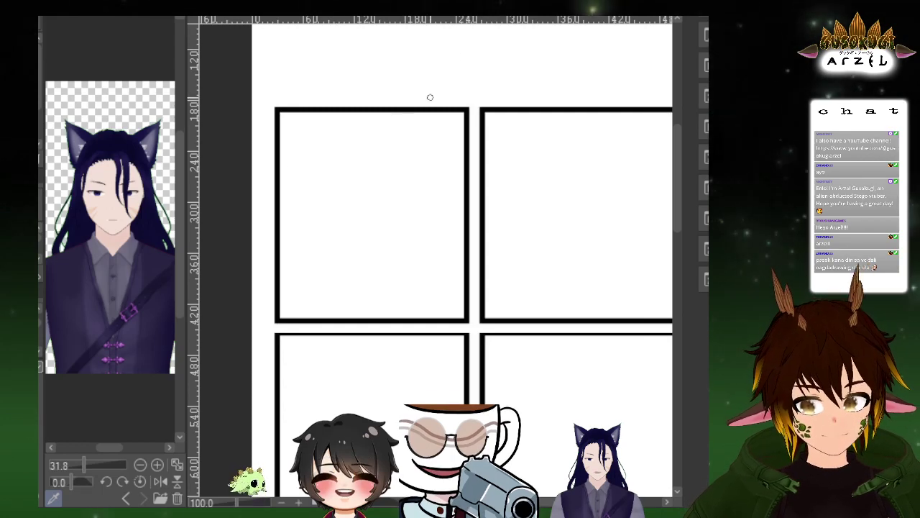
Sketch an upright oval head outline in the upper part of the first row's first panel
drag(332, 142, 312, 193)
key(ctrl+z)
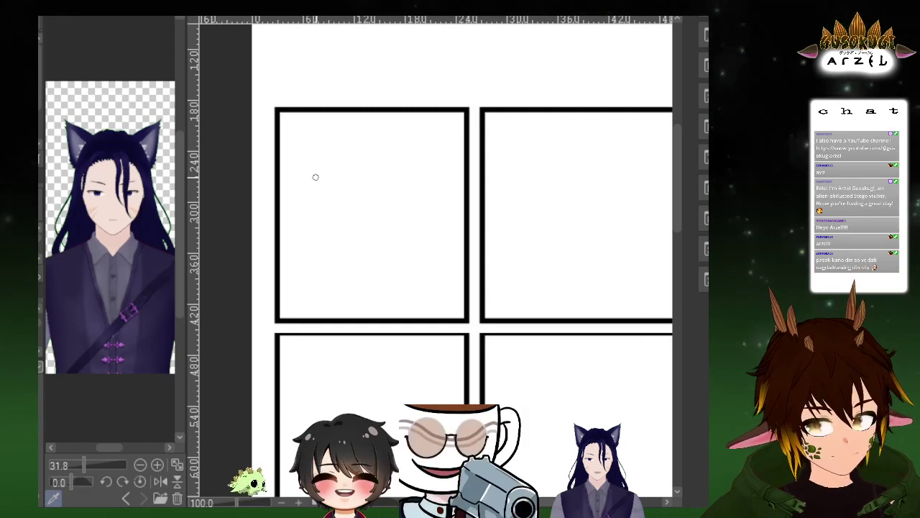
drag(414, 133, 432, 125)
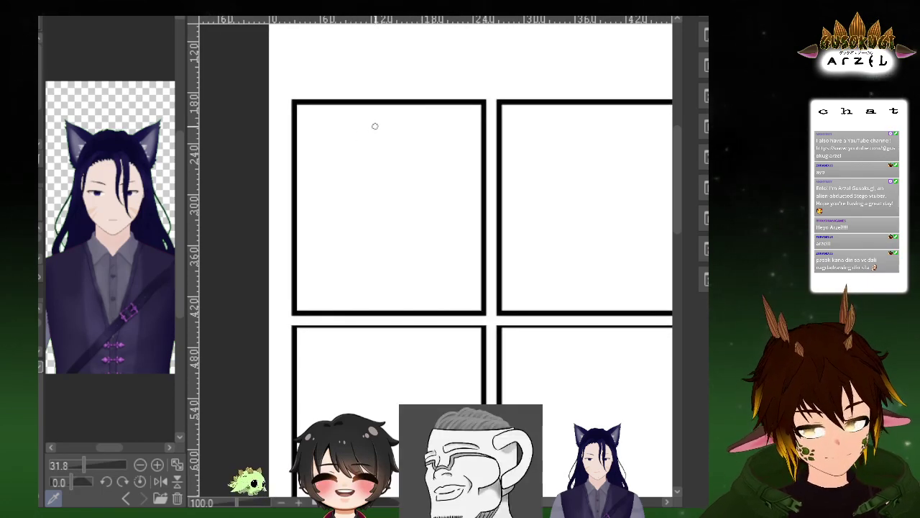
drag(376, 119, 407, 120)
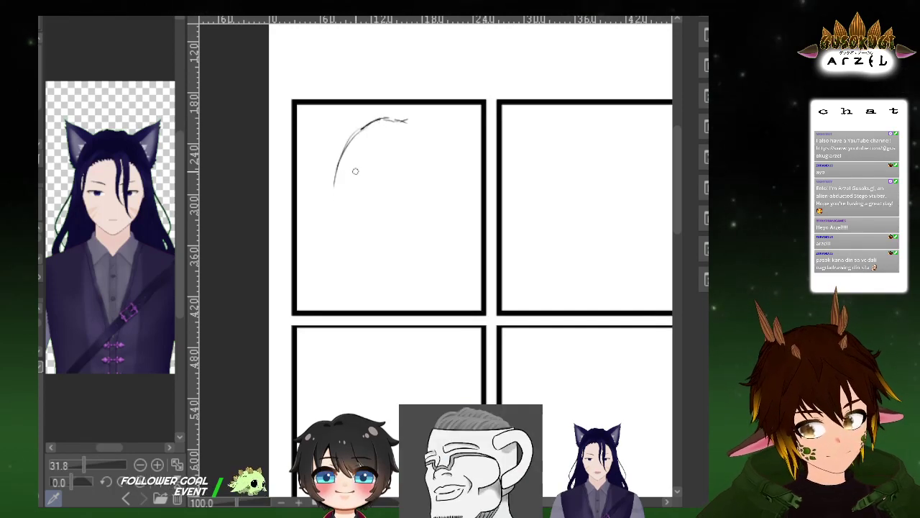
mouse_move(340, 164)
mouse_down()
mouse_move(360, 232)
mouse_move(378, 229)
mouse_up()
drag(354, 201, 361, 224)
mouse_move(411, 124)
mouse_down()
mouse_move(435, 157)
mouse_move(422, 225)
mouse_up()
drag(343, 153, 373, 238)
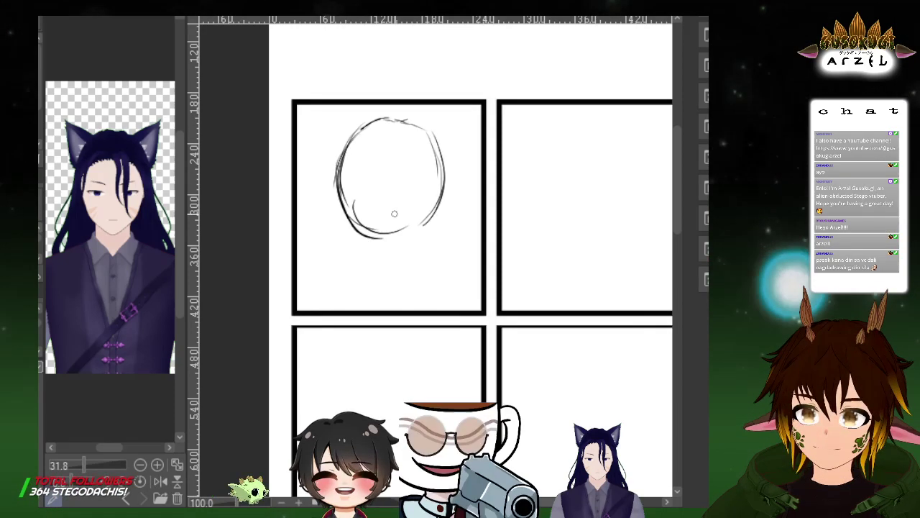
Erase the excess line beneath the oval in the first panel and redraw its lower edge to close the shape
key(e)
drag(359, 246, 391, 248)
key(p)
drag(431, 220, 418, 229)
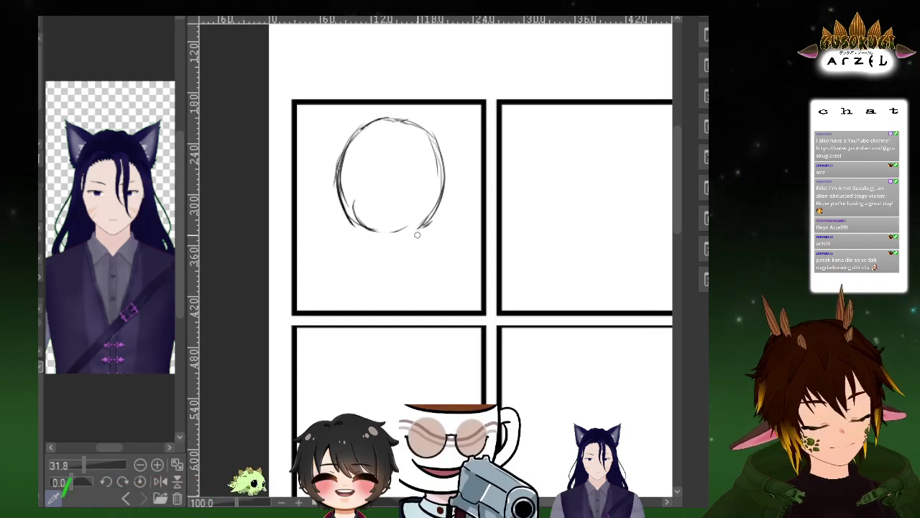
mouse_move(345, 210)
mouse_down()
mouse_move(426, 219)
mouse_move(374, 226)
mouse_move(414, 237)
mouse_up()
key(ctrl+z)
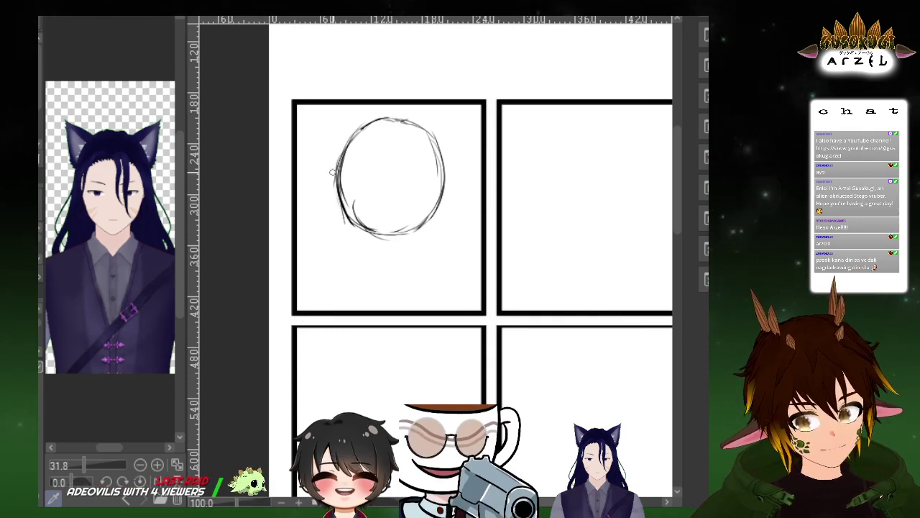
Draw the jaw and chin below the oval, joining them to both sides of the head
mouse_move(344, 216)
mouse_down()
mouse_move(362, 250)
mouse_move(410, 260)
mouse_up()
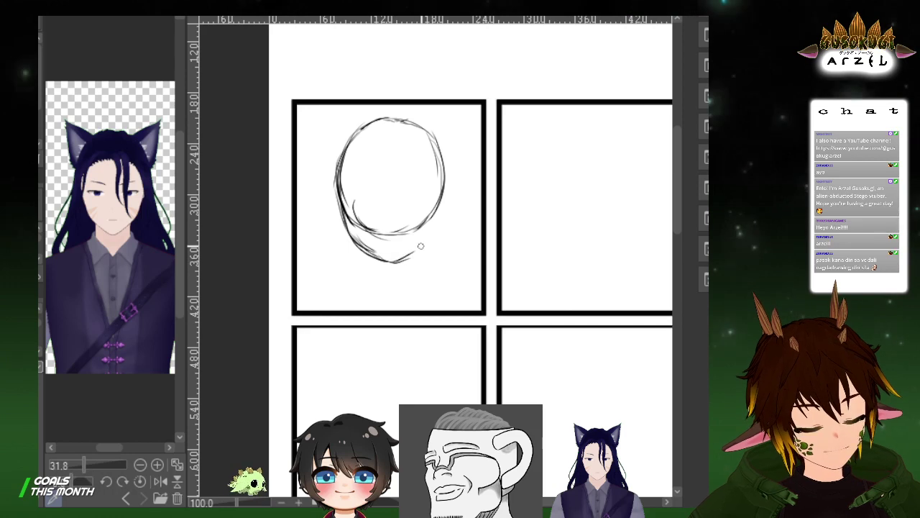
drag(394, 262, 432, 240)
mouse_move(446, 184)
mouse_down()
mouse_move(433, 233)
mouse_move(440, 224)
mouse_up()
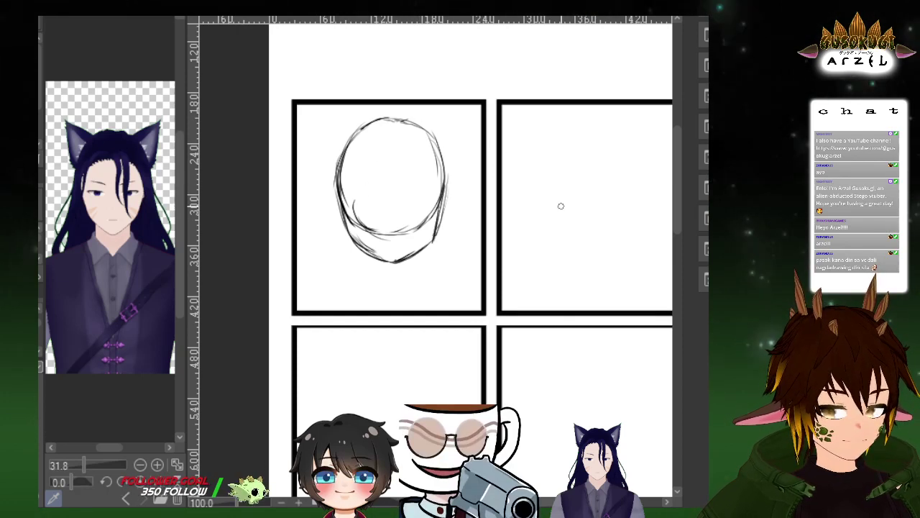
drag(438, 236, 447, 208)
Erase the oval's lower curve and stray marks inside the face, and reinforce the head's right side
mouse_move(367, 212)
mouse_down()
mouse_move(382, 199)
mouse_move(419, 205)
mouse_move(404, 194)
mouse_up()
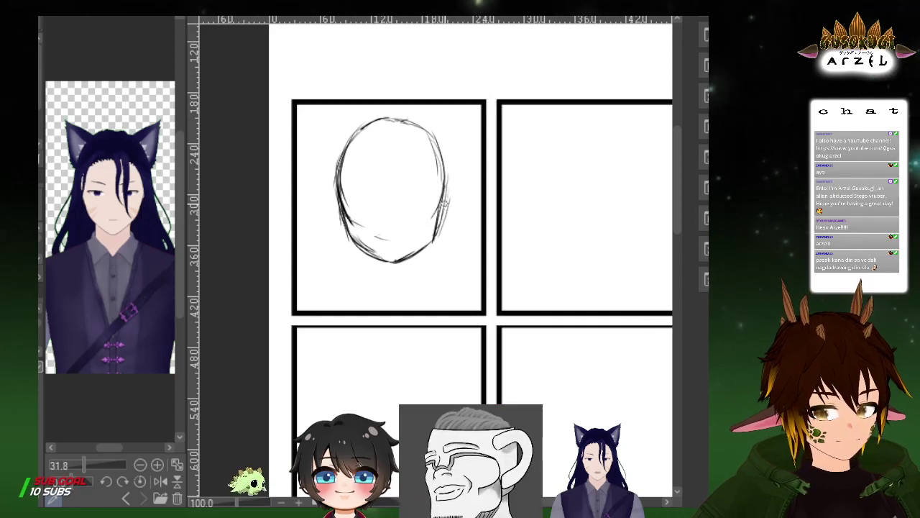
drag(440, 145, 449, 181)
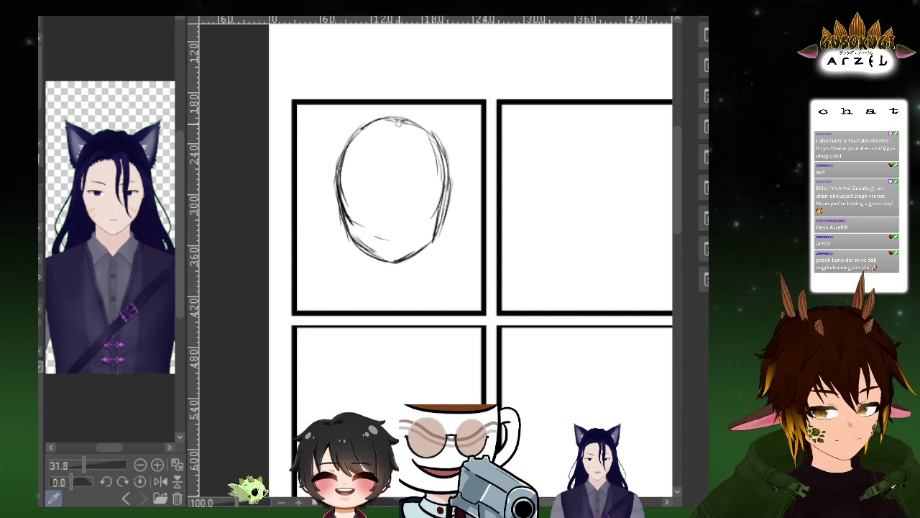
key(e)
drag(361, 225, 390, 237)
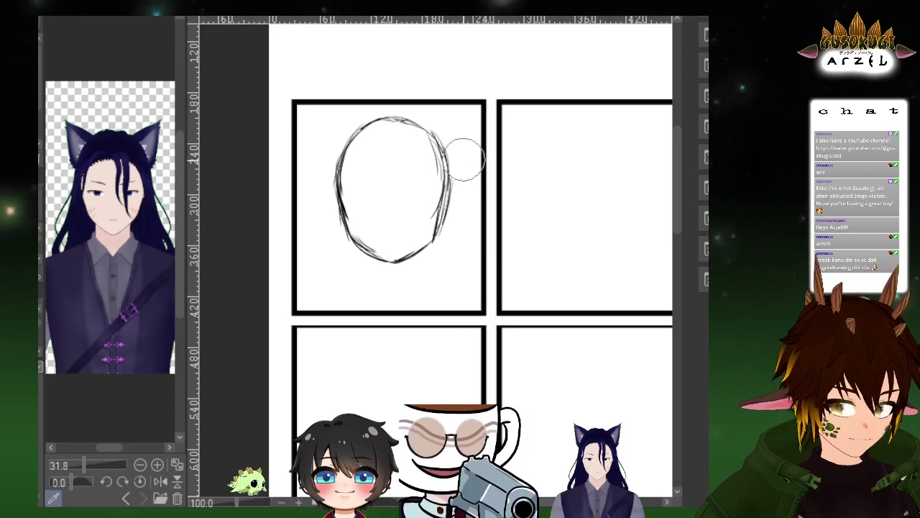
drag(432, 197, 437, 180)
key(p)
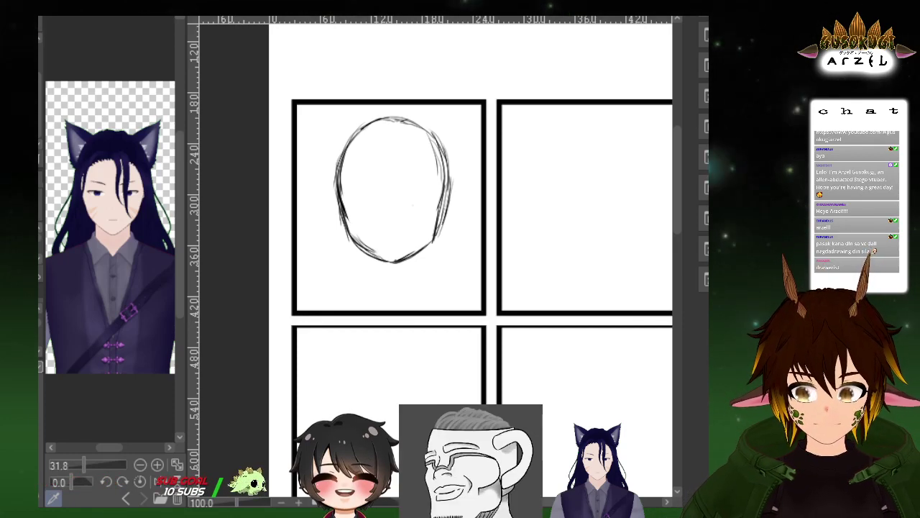
Clear the head sketch and place a vertical symmetry ruler through the middle of the first panel
key(Delete)
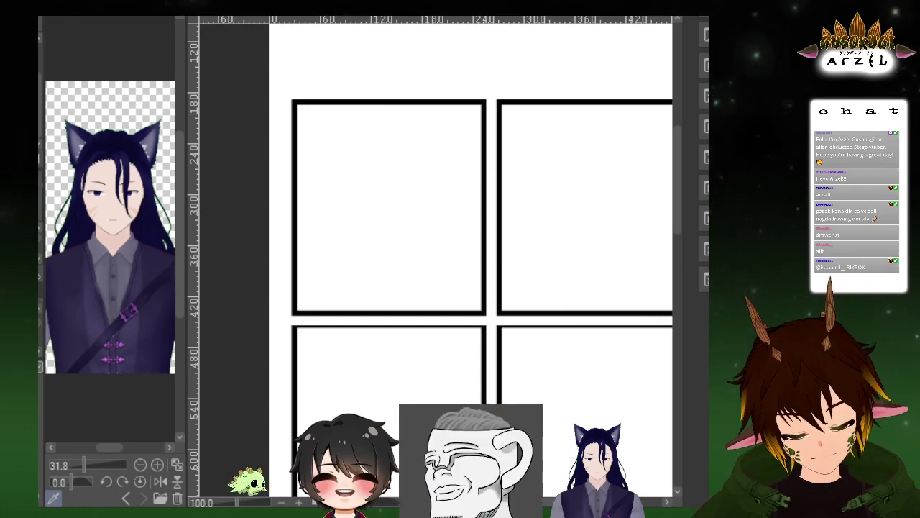
drag(393, 162, 397, 313)
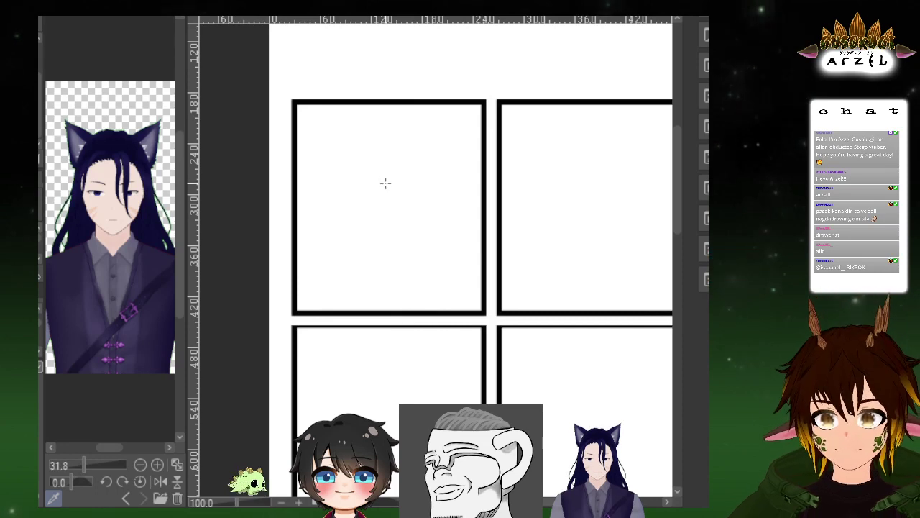
drag(386, 175, 362, 310)
drag(385, 151, 386, 336)
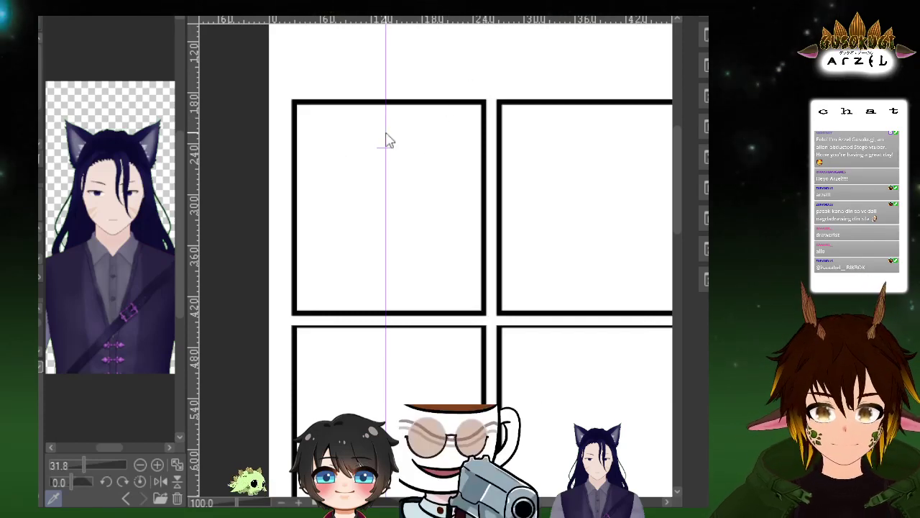
Try to sketch mirrored curved sides of the head around the symmetry ruler in the first panel
drag(368, 124, 329, 220)
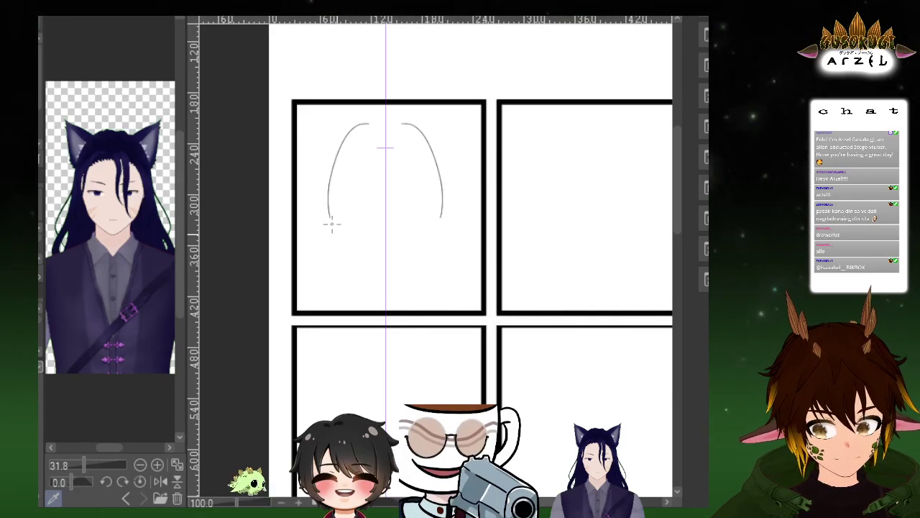
key(ctrl+z)
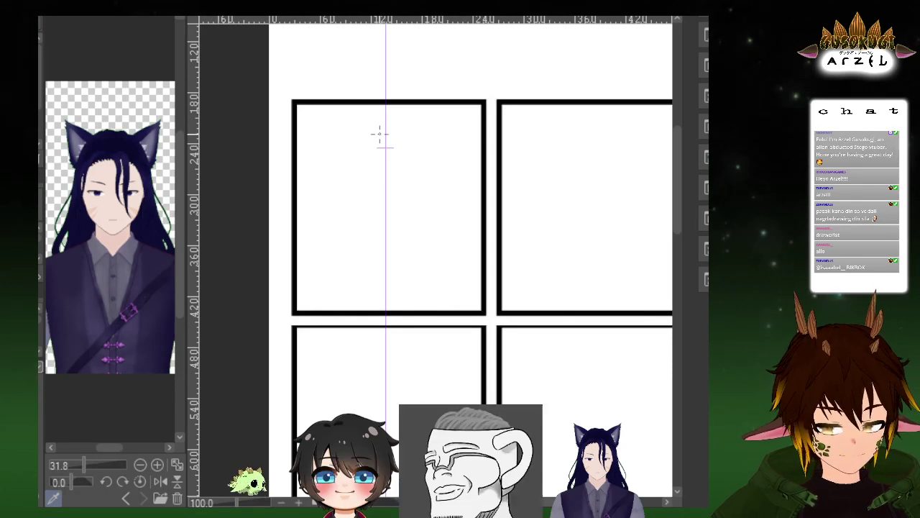
Sketch a mirrored oval head with a pointed chin around the symmetry ruler and clean up its top curve
mouse_move(377, 137)
mouse_down()
mouse_move(356, 161)
mouse_move(349, 152)
mouse_move(377, 138)
mouse_move(358, 176)
mouse_move(356, 151)
mouse_move(384, 140)
mouse_move(334, 175)
mouse_move(380, 138)
mouse_move(353, 180)
mouse_move(341, 209)
mouse_up()
mouse_move(344, 169)
mouse_down()
mouse_move(365, 225)
mouse_move(348, 223)
mouse_move(346, 164)
mouse_move(367, 235)
mouse_move(341, 214)
mouse_move(361, 244)
mouse_move(353, 247)
mouse_move(341, 194)
mouse_move(360, 254)
mouse_move(348, 227)
mouse_move(370, 250)
mouse_move(345, 233)
mouse_move(386, 267)
mouse_up()
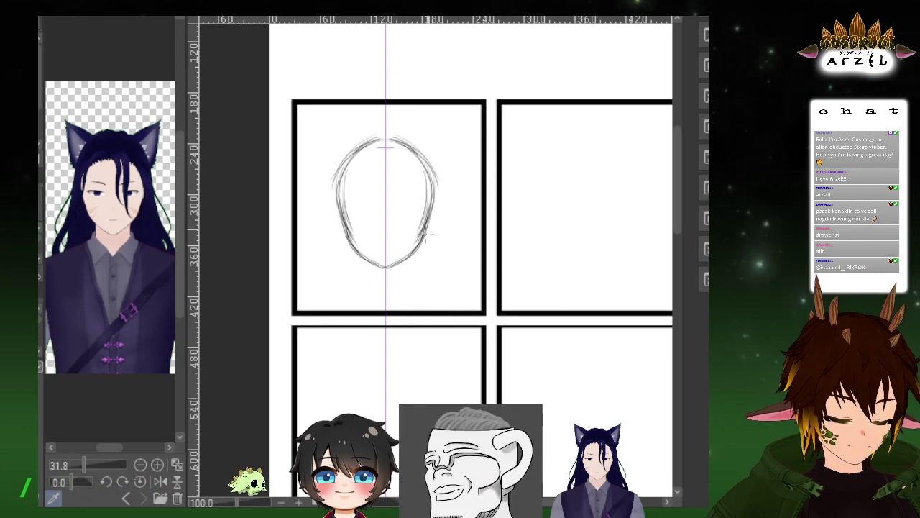
key(e)
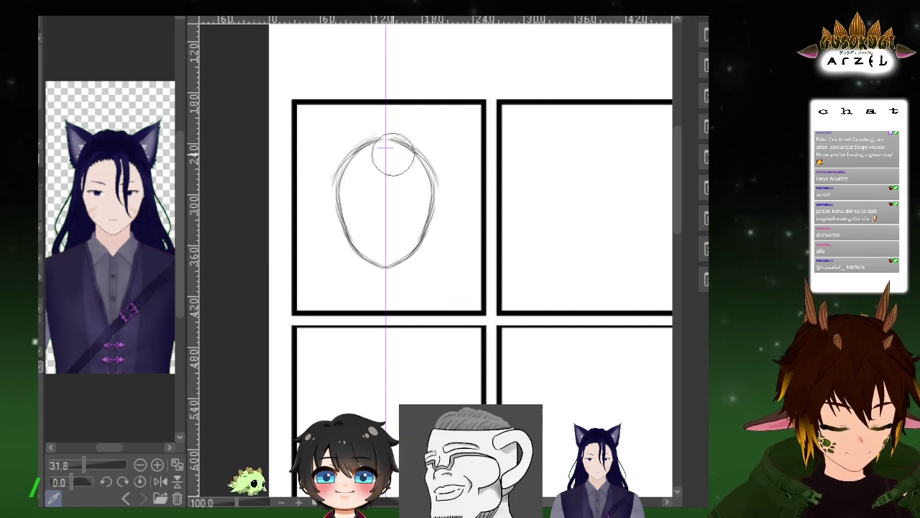
drag(374, 138, 404, 135)
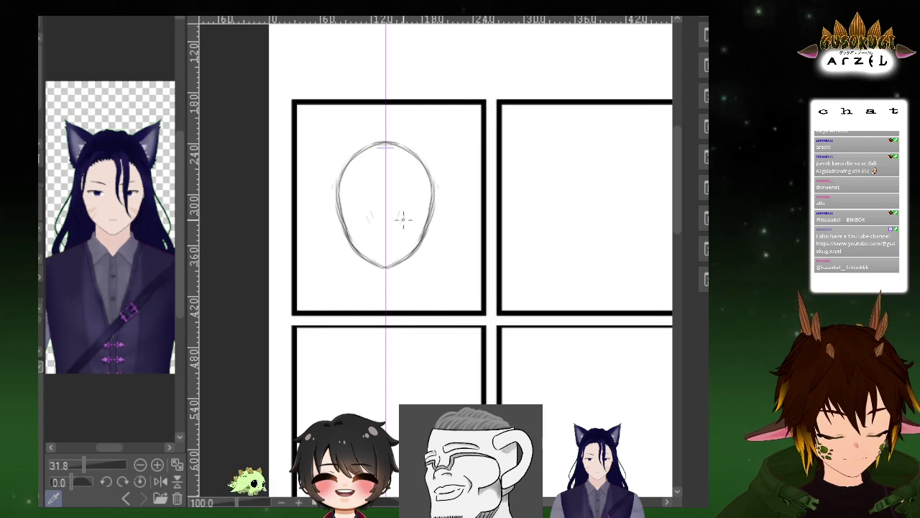
key(ctrl+z)
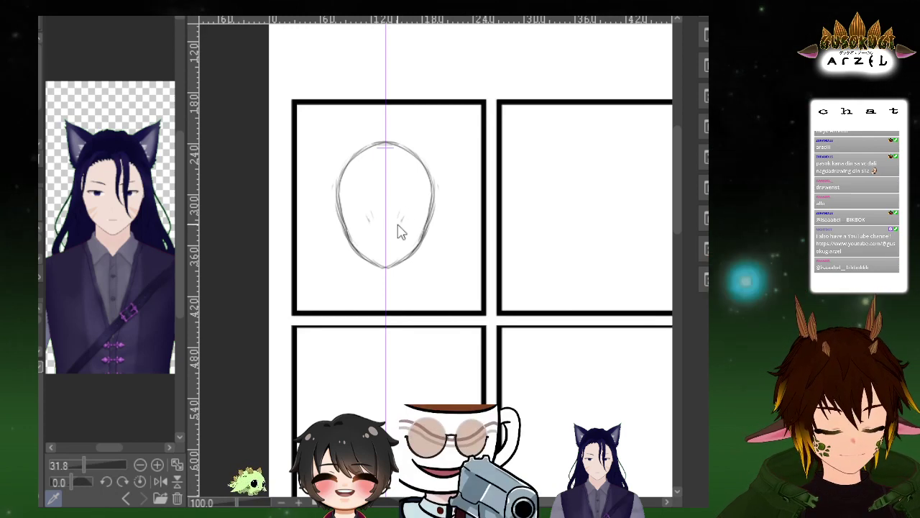
mouse_move(400, 216)
mouse_down()
mouse_move(395, 223)
mouse_move(424, 205)
mouse_move(395, 230)
mouse_move(413, 218)
mouse_up()
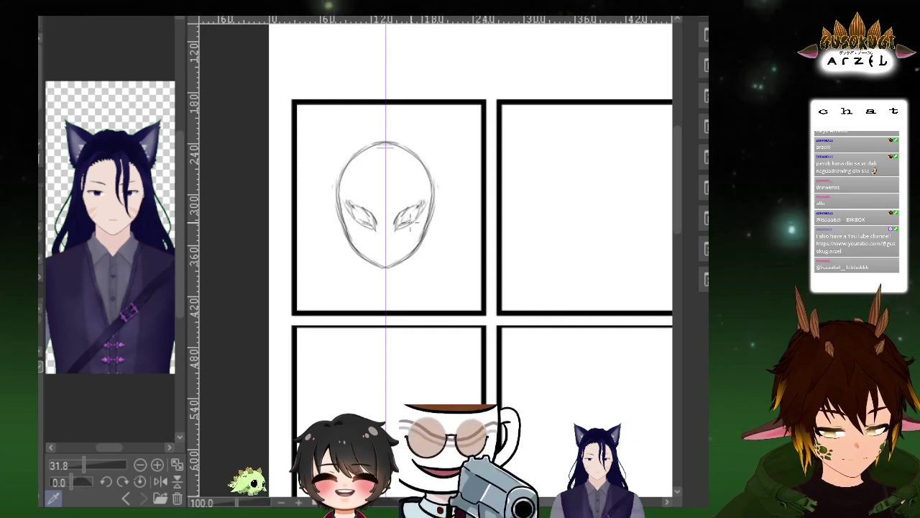
key(e)
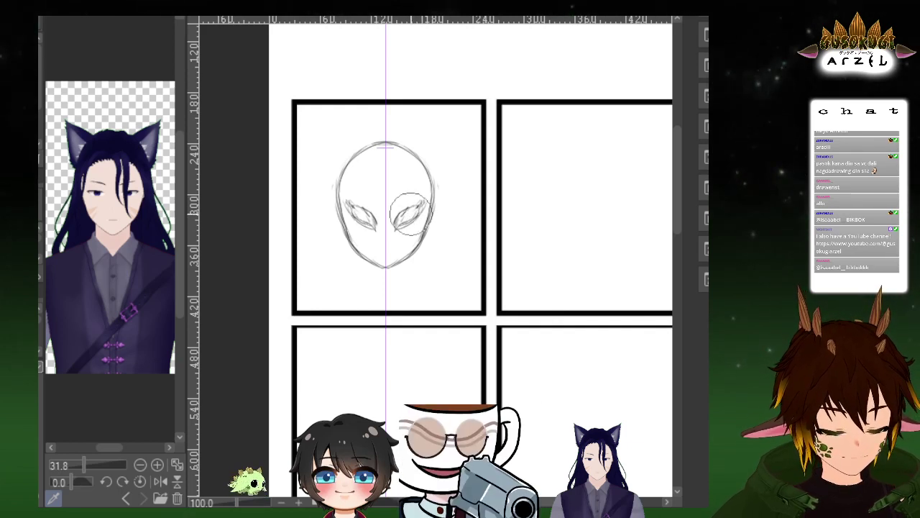
drag(407, 213, 489, 163)
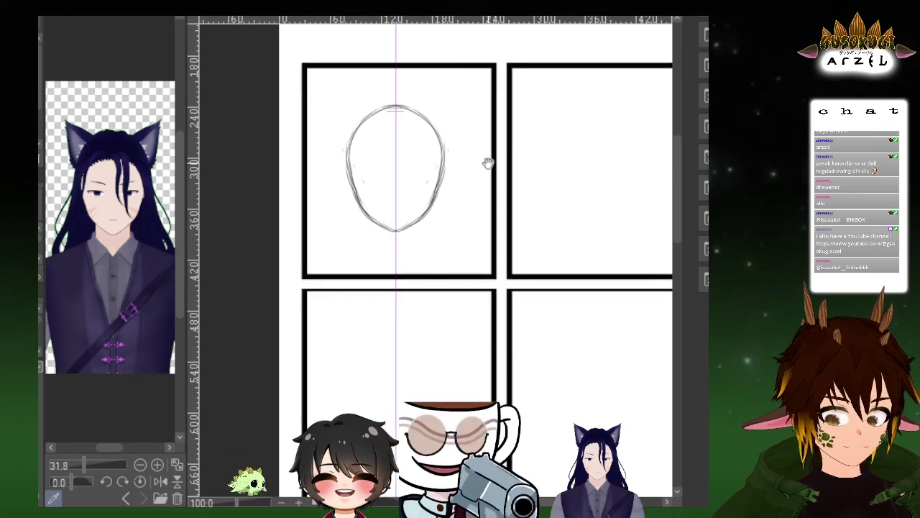
drag(492, 123, 478, 131)
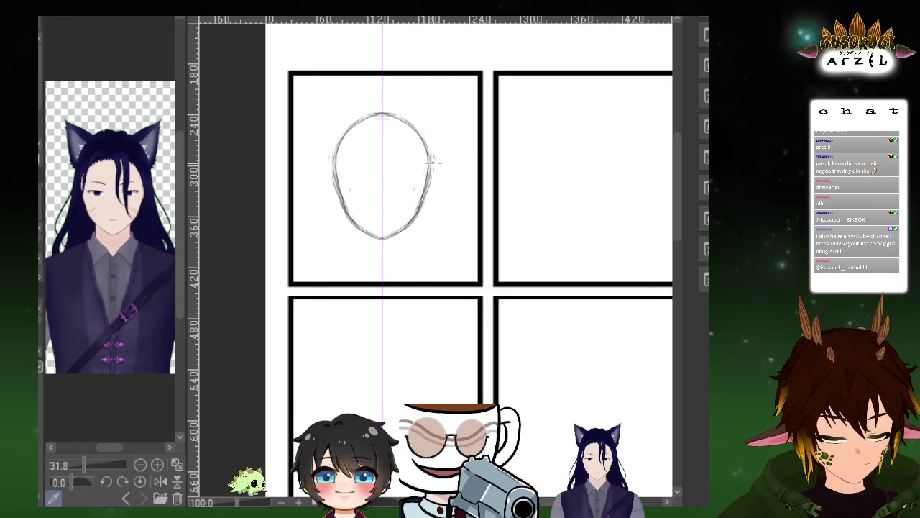
drag(432, 146, 474, 212)
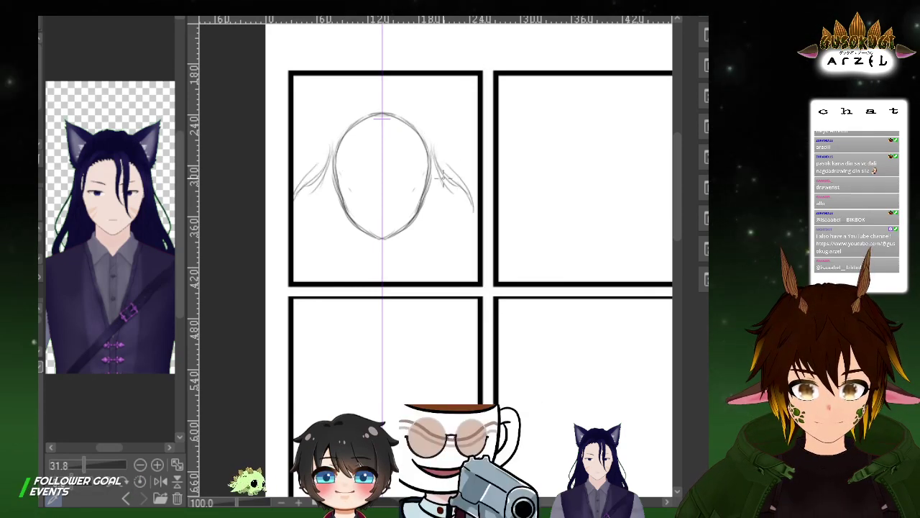
key(ctrl+z)
key(ctrl+z)
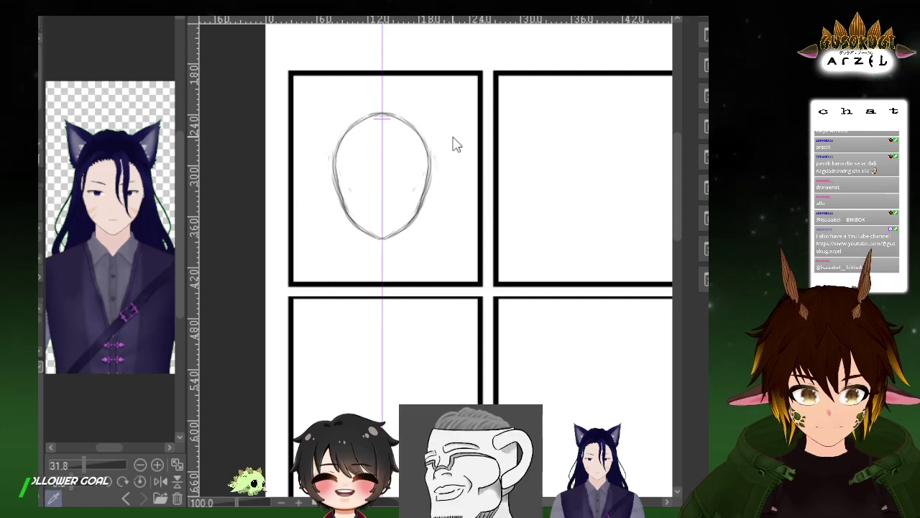
Sketch mirrored tufted cat ears with jagged hair between them, and erase the top of the head oval
mouse_move(422, 96)
mouse_down()
mouse_move(414, 109)
mouse_move(453, 76)
mouse_move(441, 117)
mouse_up()
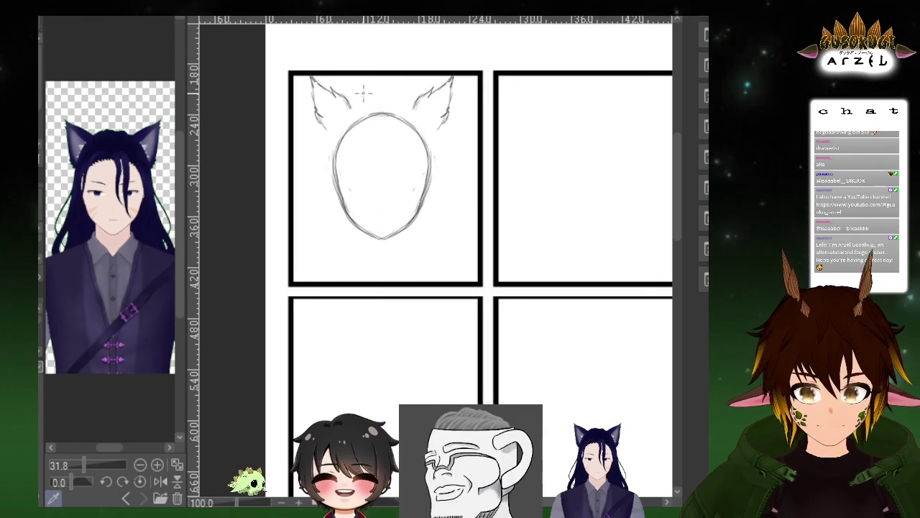
drag(350, 103, 391, 97)
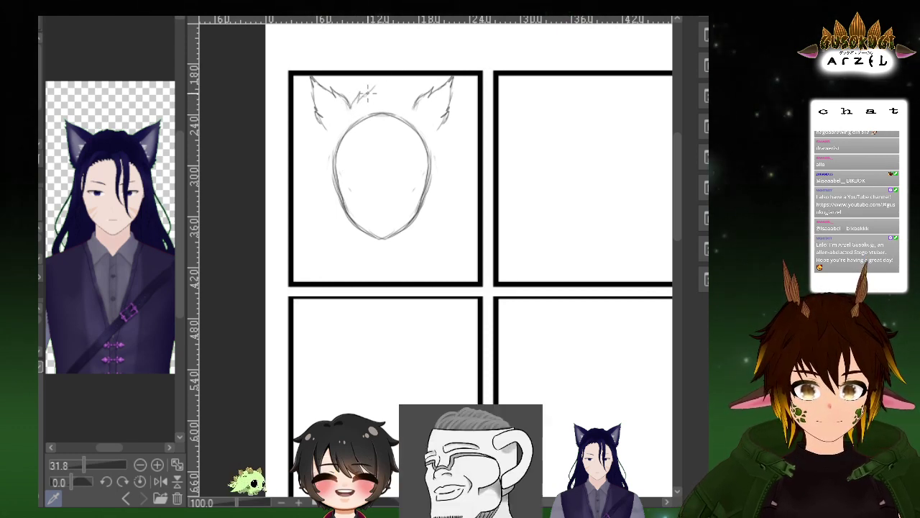
mouse_move(380, 88)
mouse_down()
mouse_move(396, 92)
mouse_move(412, 115)
mouse_up()
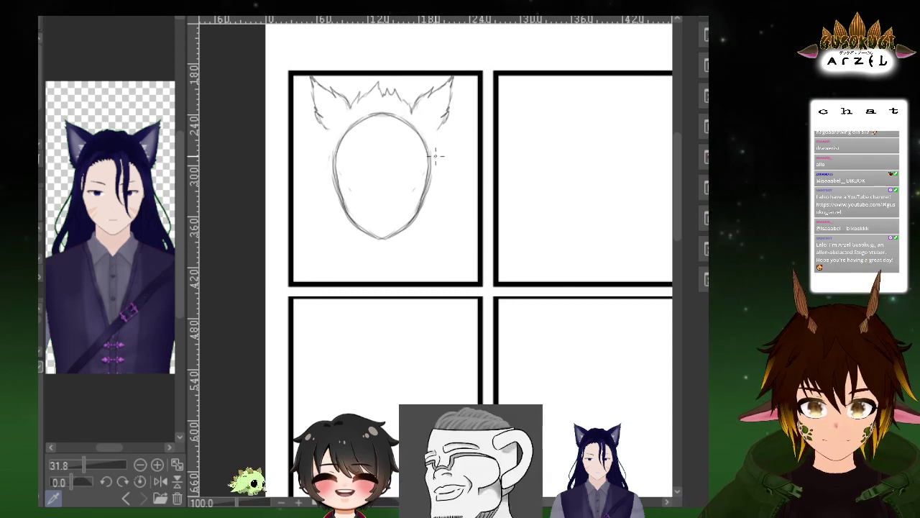
key(e)
mouse_move(348, 139)
mouse_down()
mouse_move(366, 118)
mouse_move(394, 114)
mouse_up()
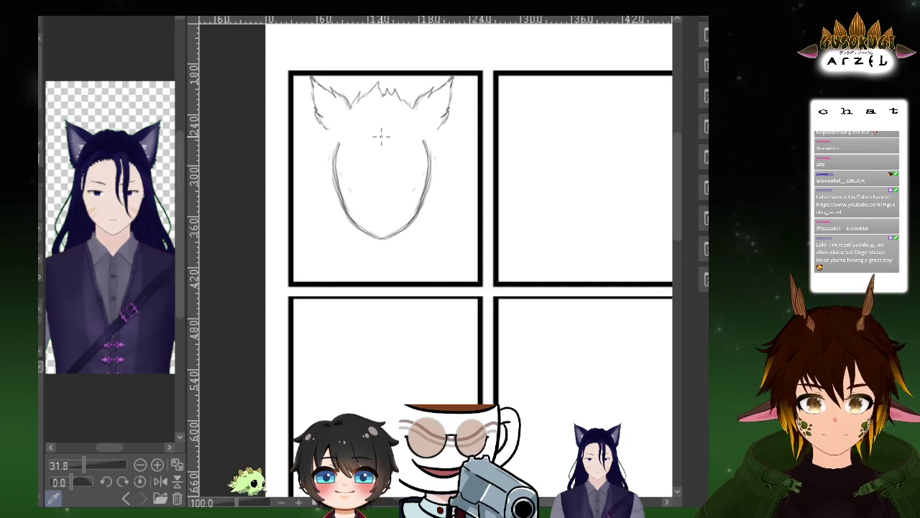
Sketch a fringe swept from mid-forehead past the face's right edge, without mirroring it
drag(386, 138, 421, 177)
mouse_move(389, 146)
mouse_down()
mouse_move(424, 184)
mouse_move(436, 182)
mouse_up()
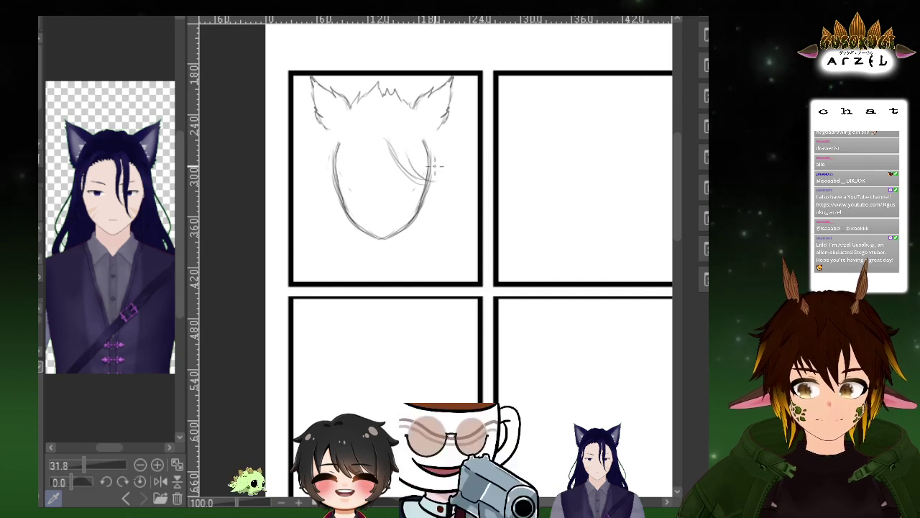
mouse_move(430, 141)
mouse_down()
mouse_move(427, 153)
mouse_move(459, 156)
mouse_up()
key(p)
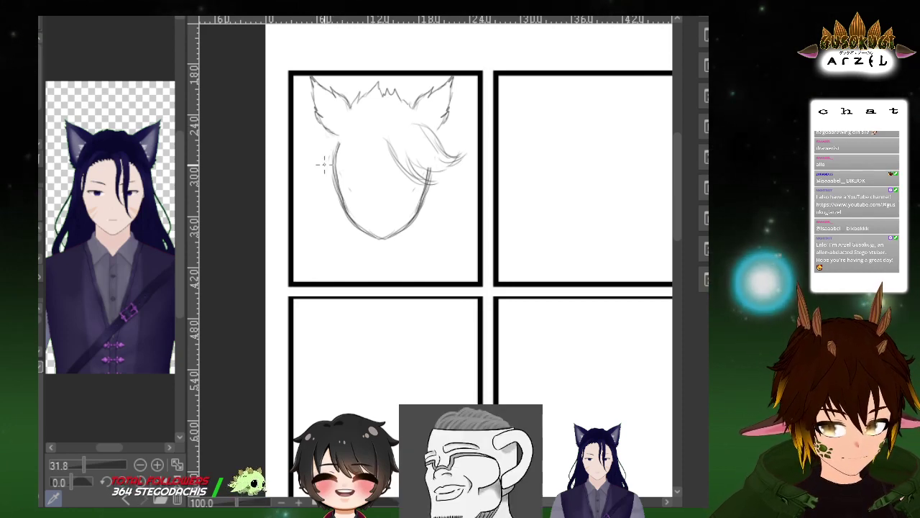
Turn symmetry ruler snapping back on and sketch mirrored long hair down both sides of the face, plus the neck below the chin
key(ctrl+2)
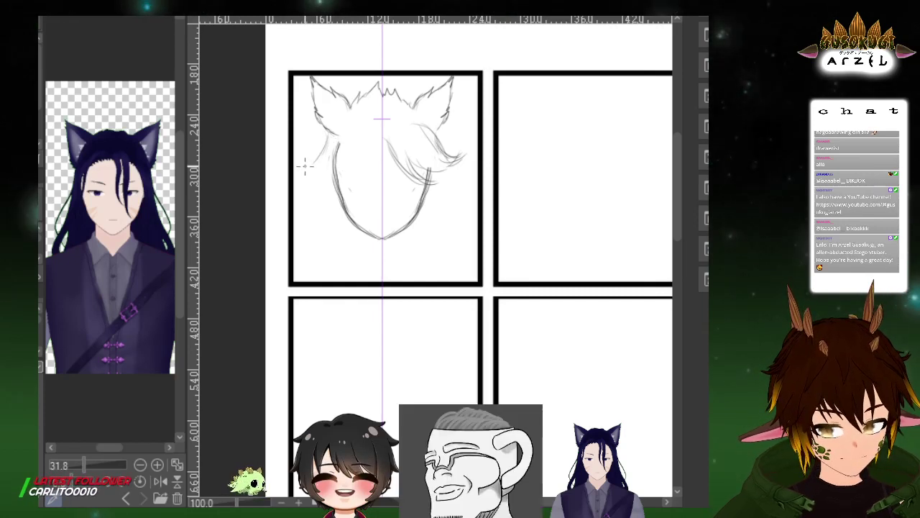
drag(333, 141, 307, 168)
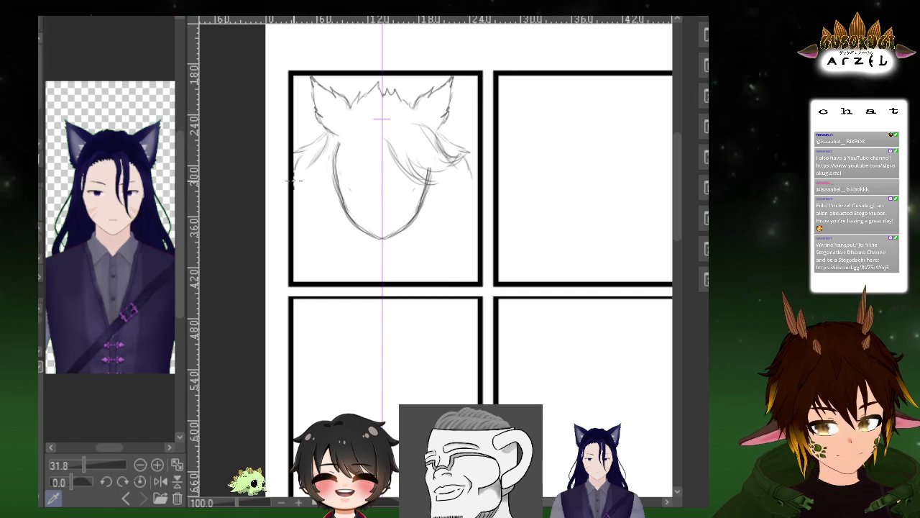
drag(299, 184, 299, 233)
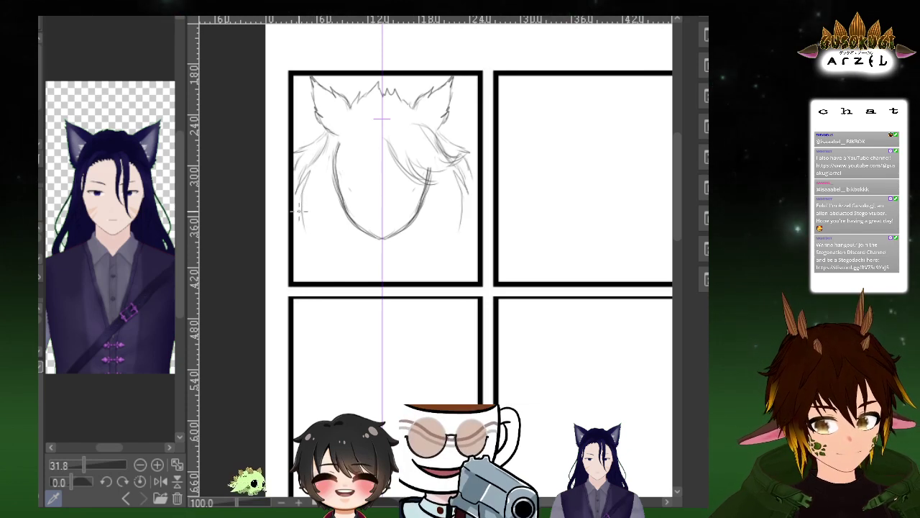
drag(312, 230, 330, 286)
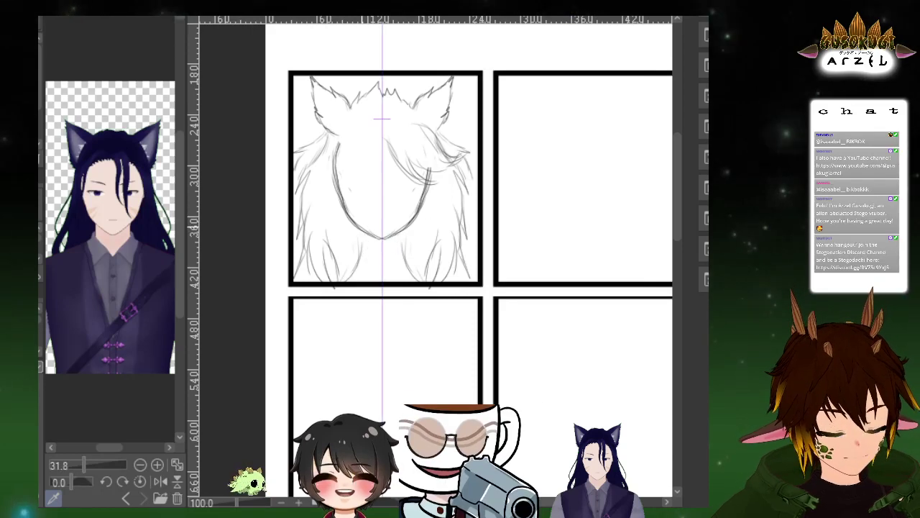
drag(358, 232, 383, 265)
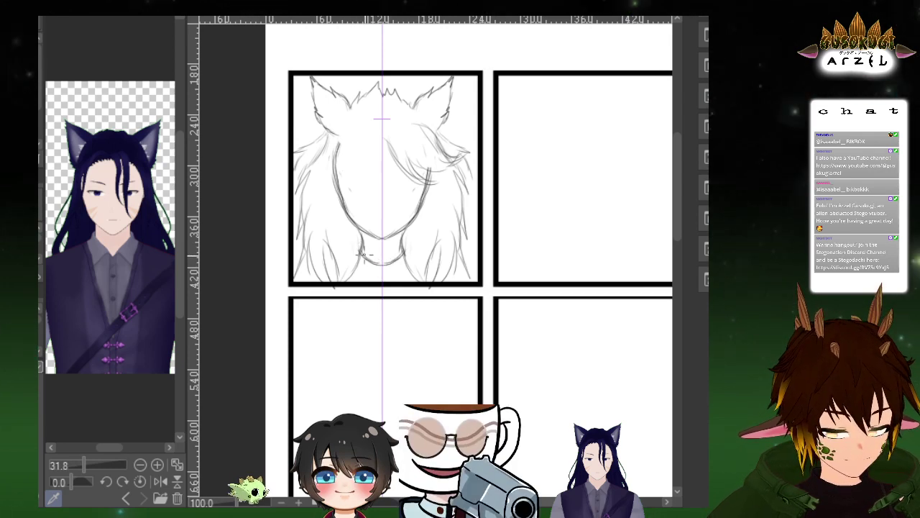
key(ctrl+y)
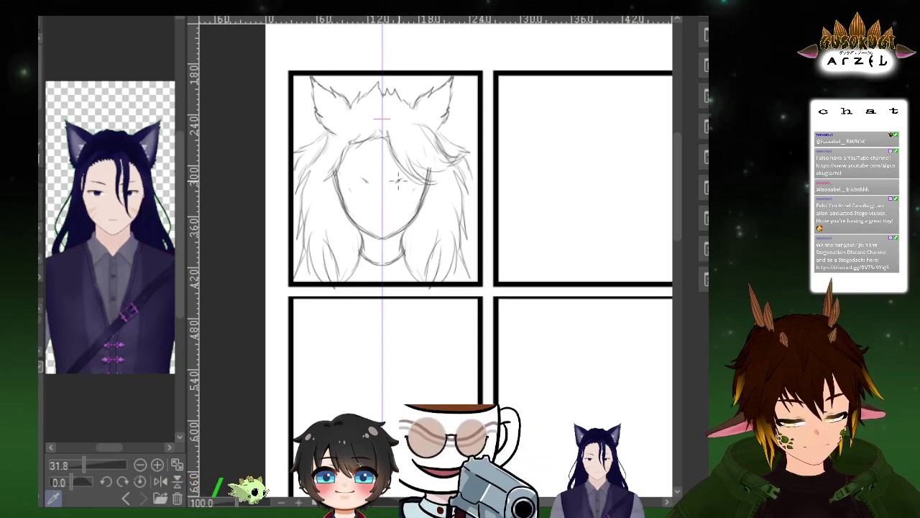
Sketch mirrored narrow eyes and extend the eyebrow on the side not covered by the fringe, checking it in a flipped view
drag(398, 180, 420, 178)
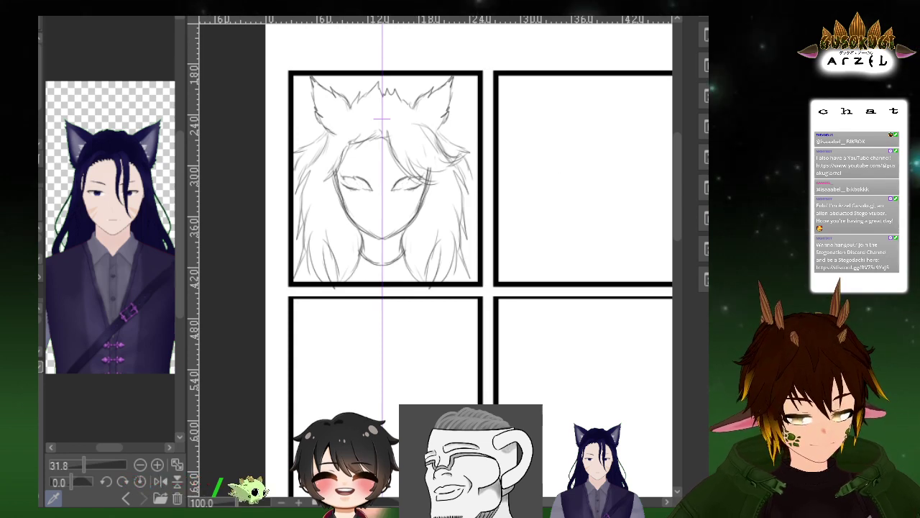
scroll(360, 211, up, 2)
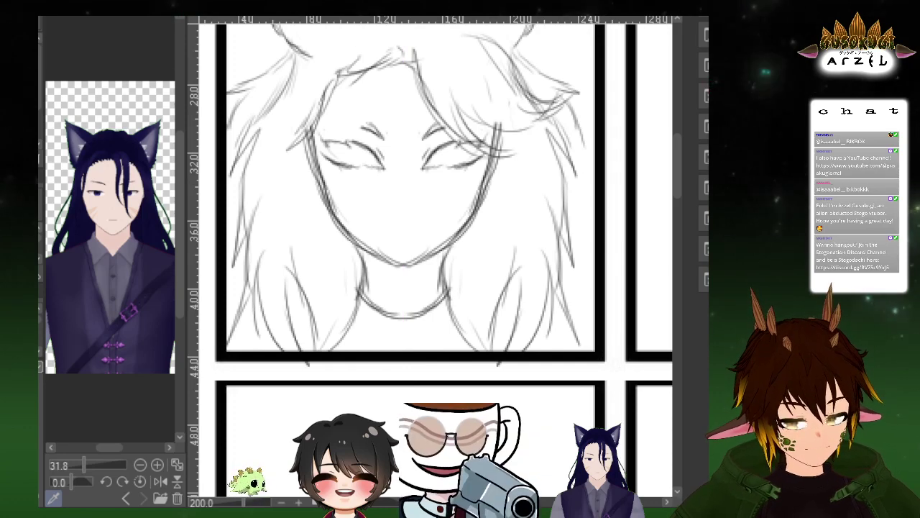
scroll(616, 51, up, 2)
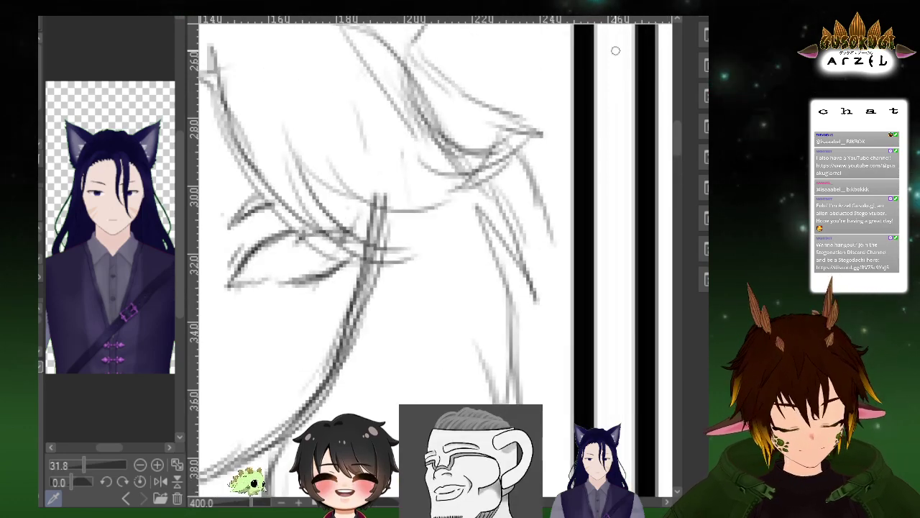
scroll(432, 194, down, 2)
key(h)
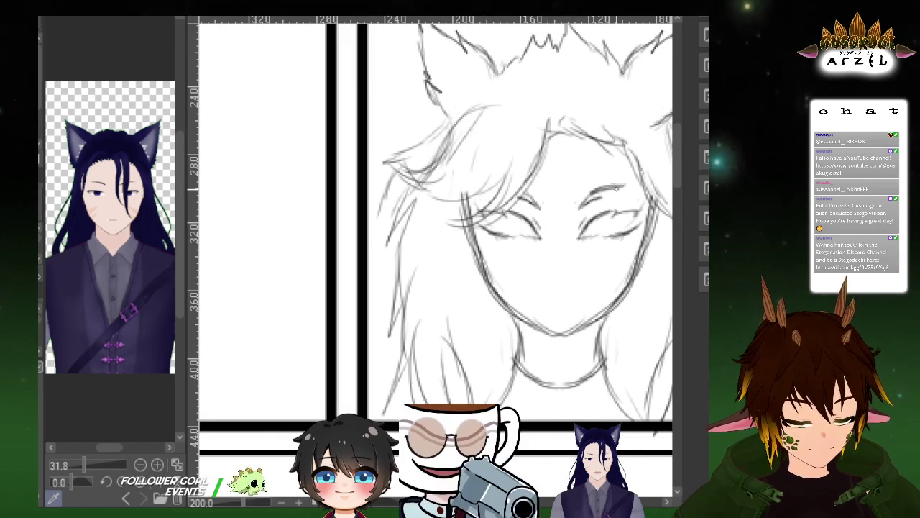
drag(597, 194, 637, 186)
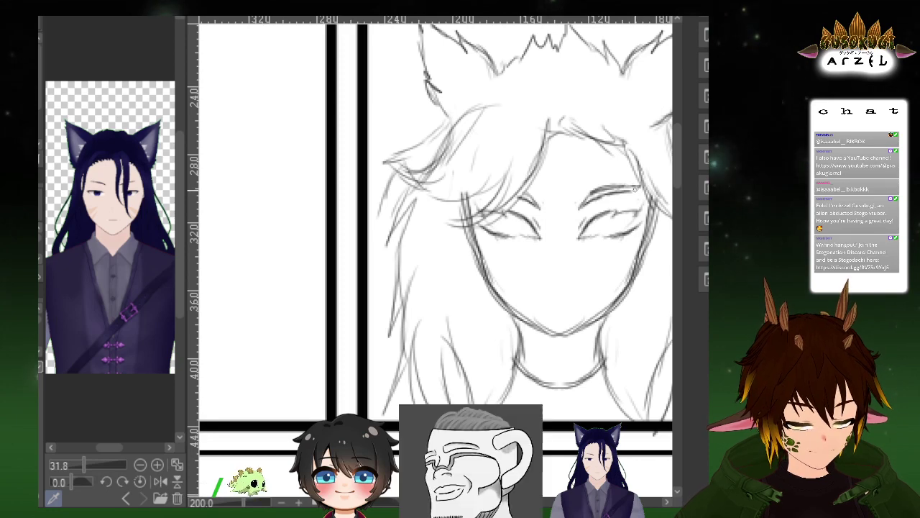
key(e)
key(p)
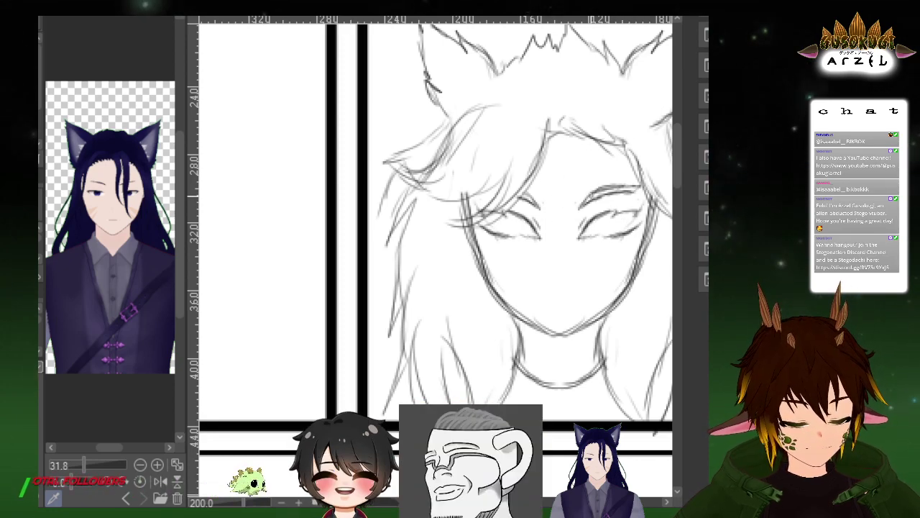
key(h)
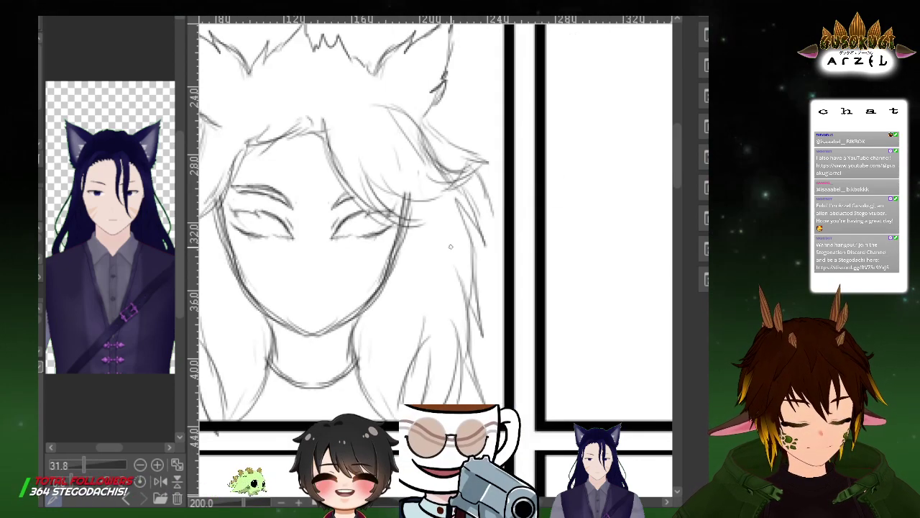
drag(448, 253, 602, 162)
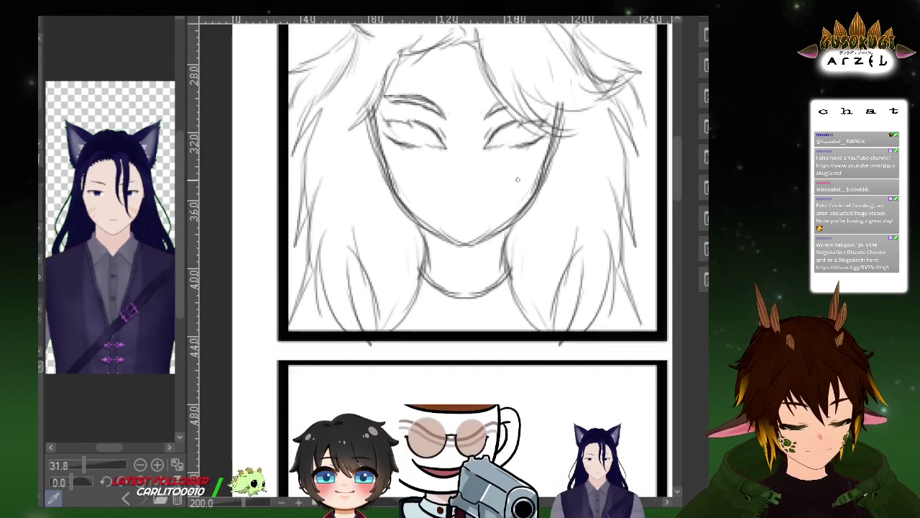
drag(496, 184, 530, 181)
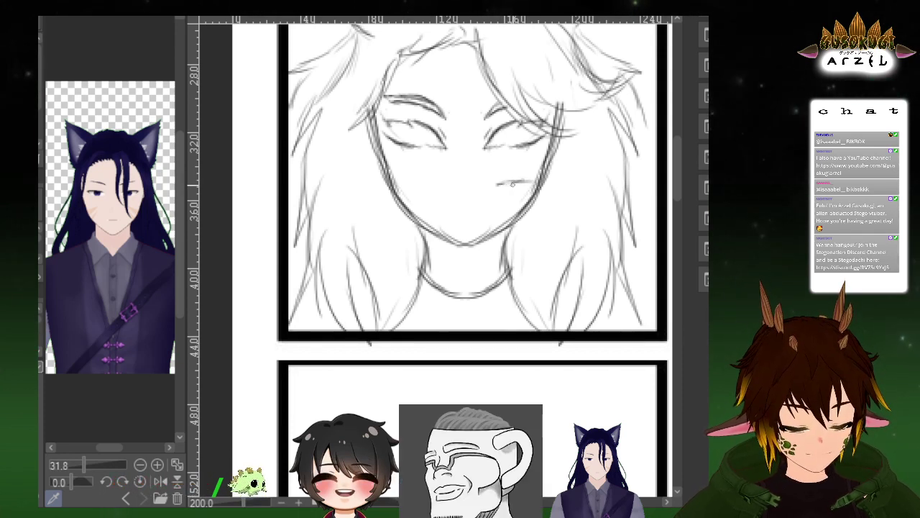
drag(495, 189, 514, 206)
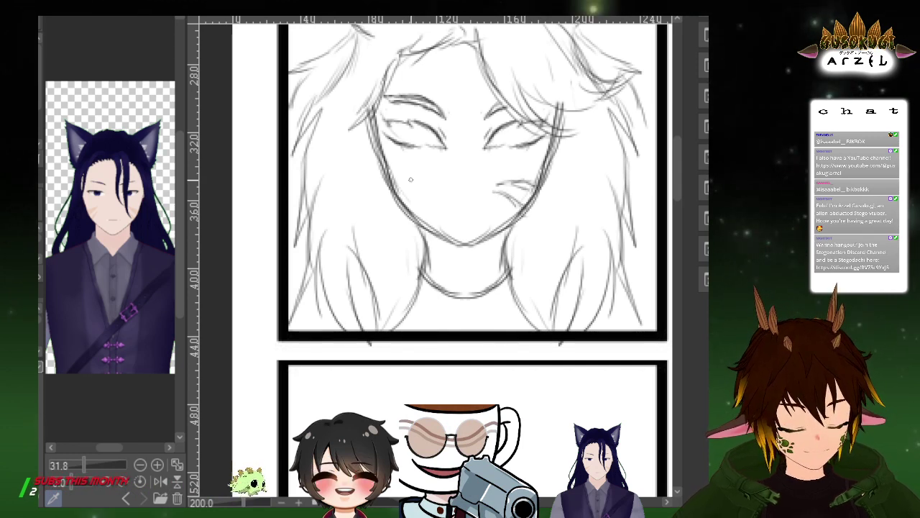
key(ctrl+z)
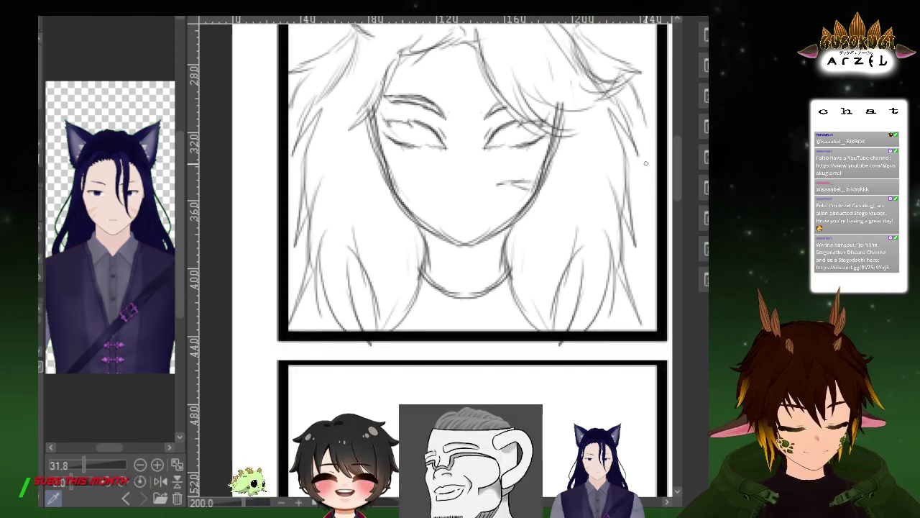
key(ctrl+z)
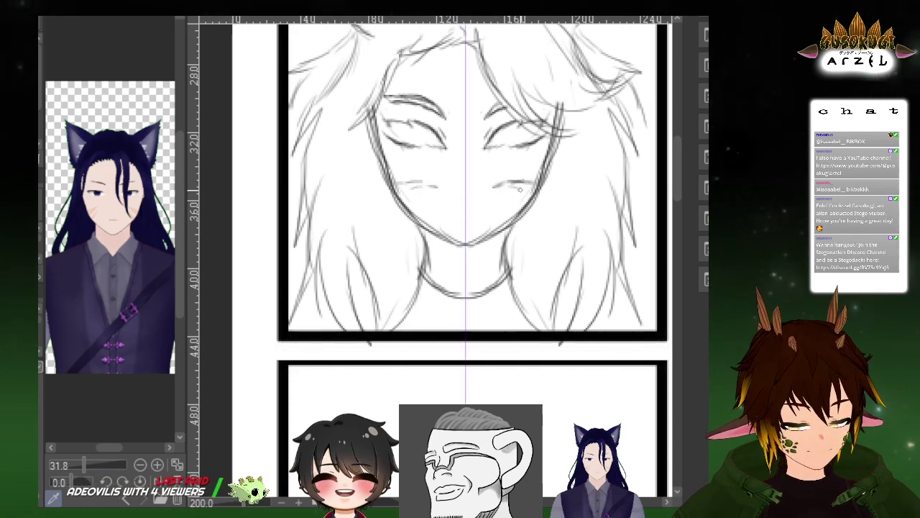
Undo the horizontal cheek marks and sketch mirrored whisker marks slanting down towards the edges of the face
key(ctrl+z)
key(ctrl+z)
drag(502, 182, 521, 193)
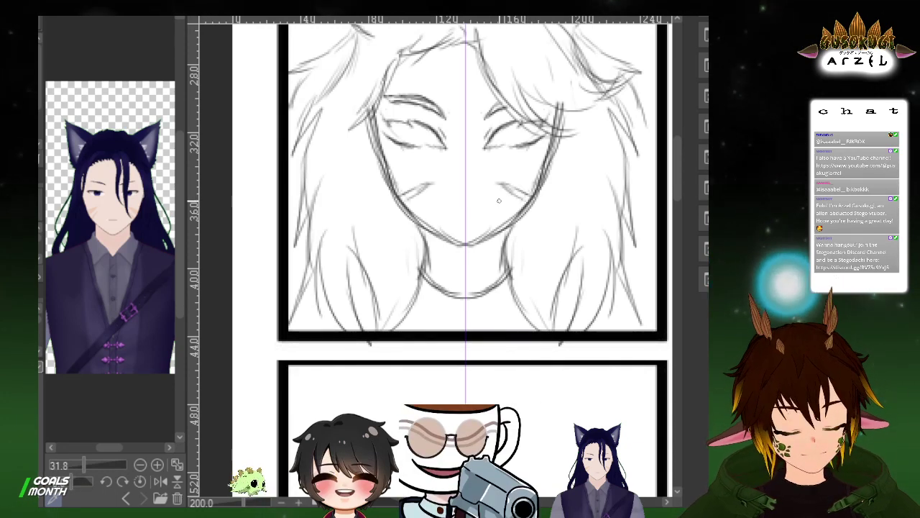
Sketch a second pair of mirrored whisker marks below the first, then a small unmirrored nose mark between the cheeks
drag(503, 198, 522, 214)
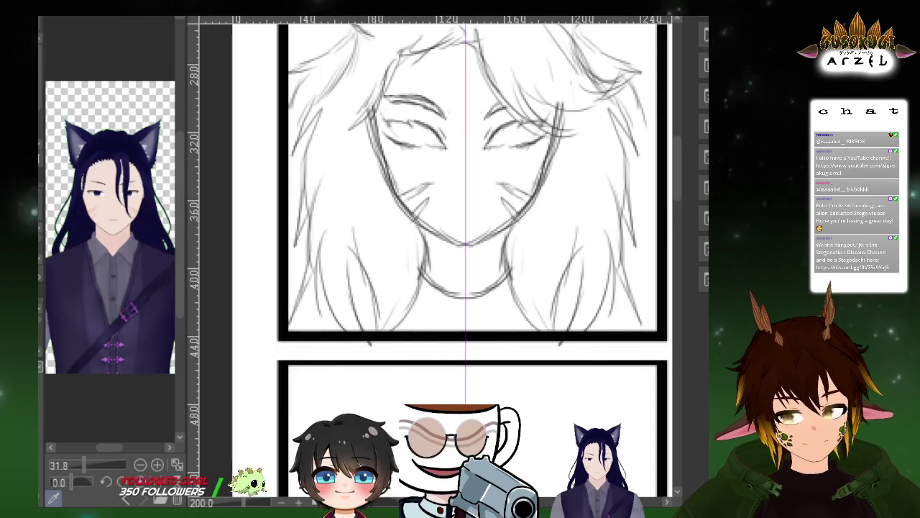
drag(591, 274, 620, 258)
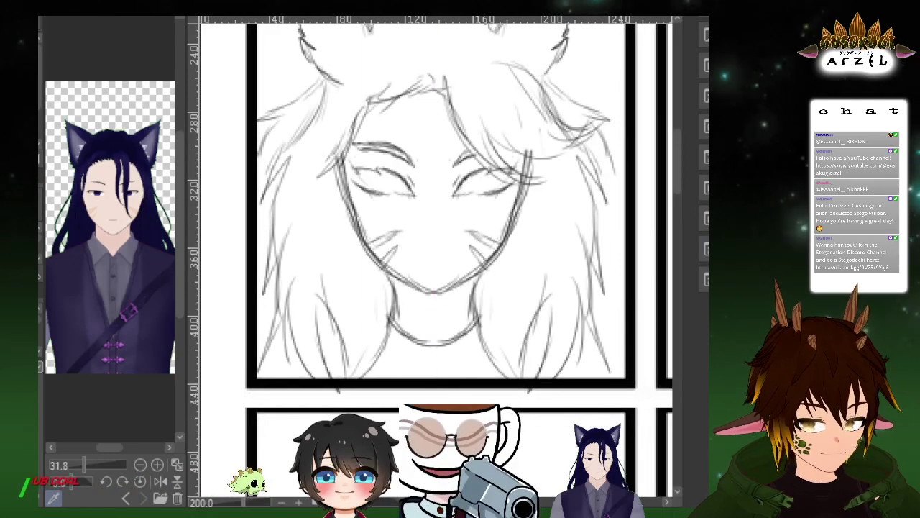
drag(417, 231, 452, 226)
drag(542, 217, 538, 197)
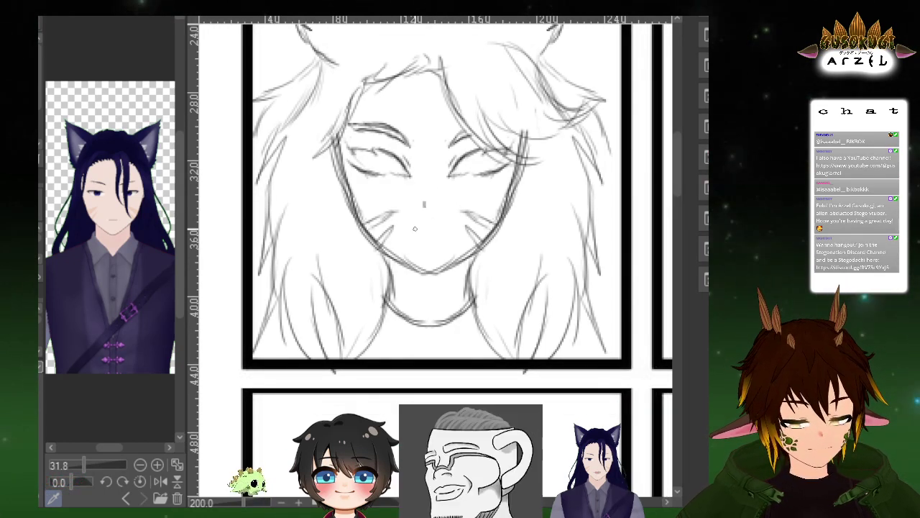
Turn symmetry ruler snapping on and sketch a mirrored, slightly smiling mouth line and round irises in both eyes
key(ctrl+2)
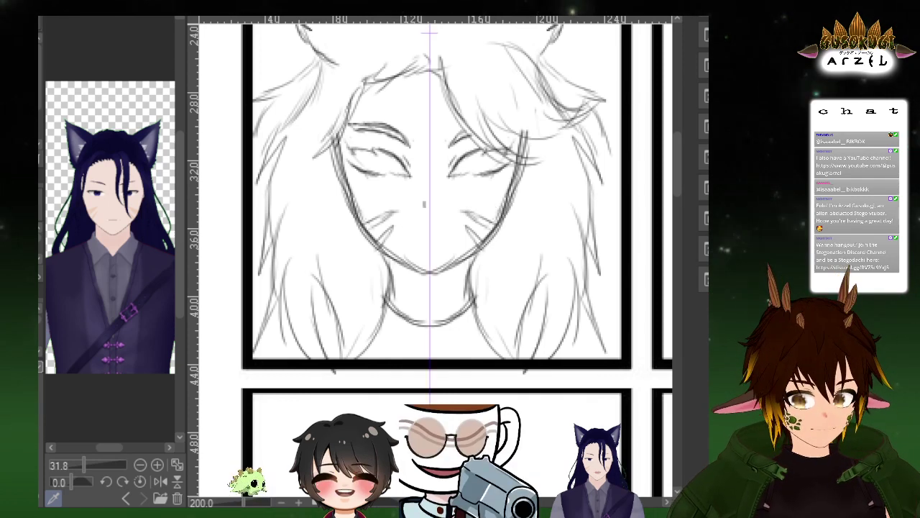
key(ctrl+2)
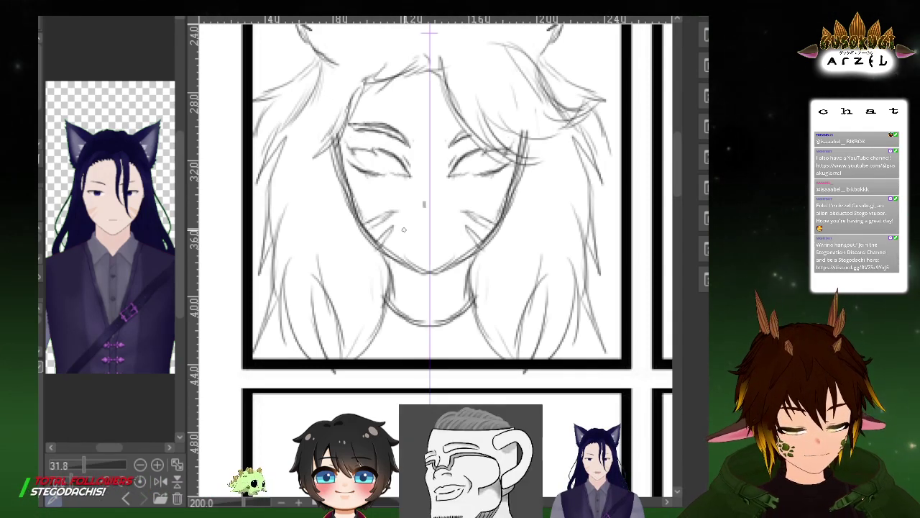
drag(404, 226, 423, 230)
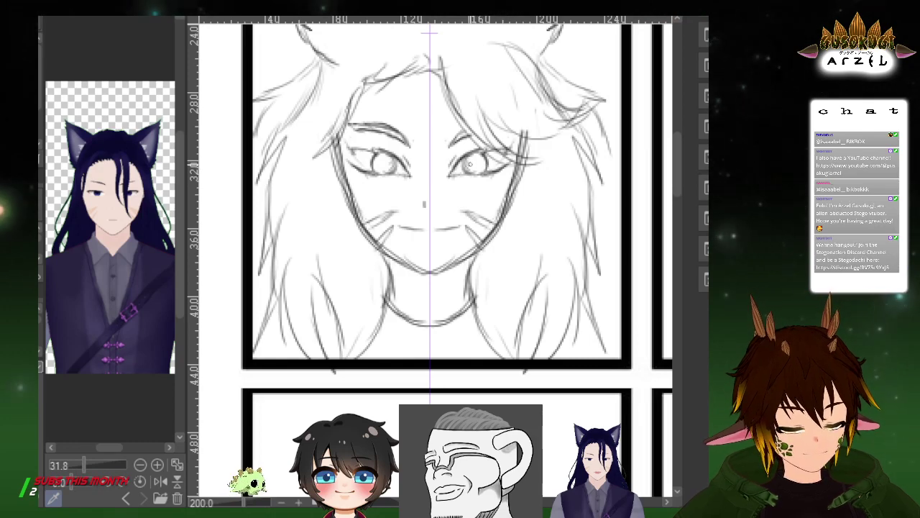
drag(474, 162, 467, 183)
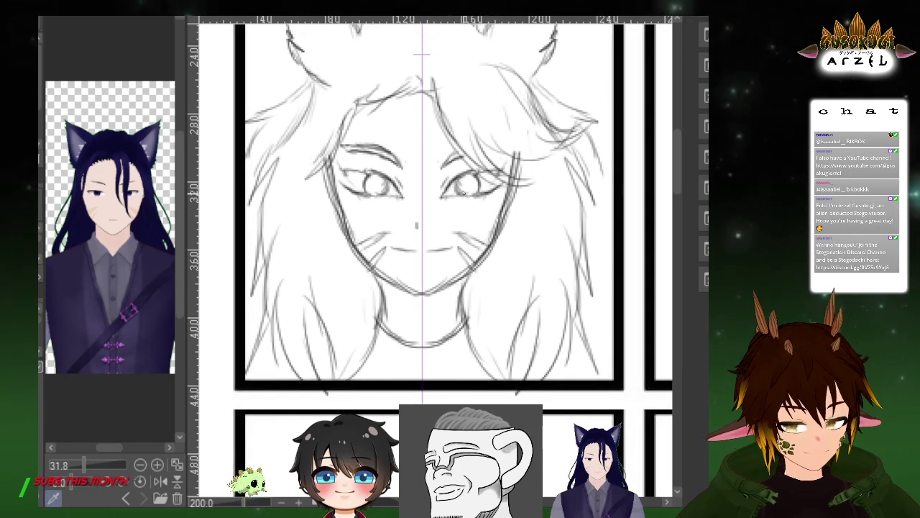
drag(571, 210, 567, 250)
drag(586, 281, 586, 305)
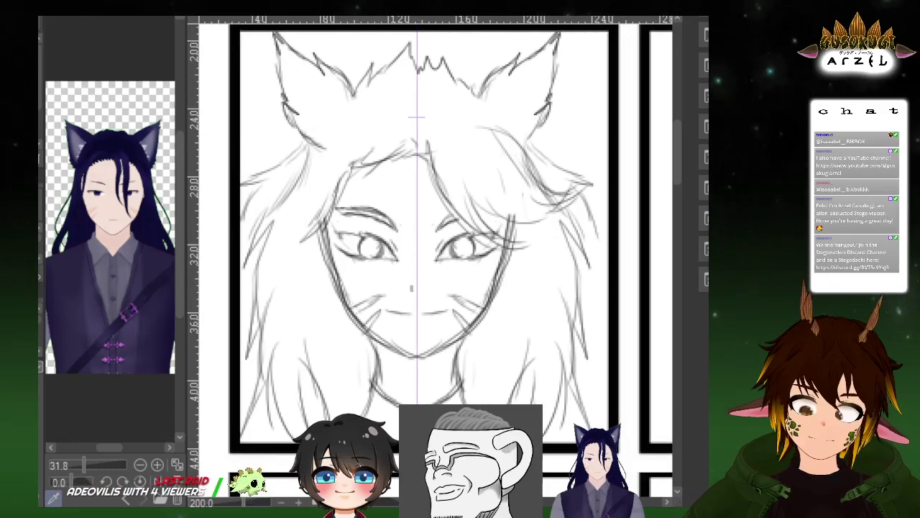
Sketch mirrored fur lines inside both cat ears and clean up the strokes at the ears' bases
scroll(627, 255, up, 3)
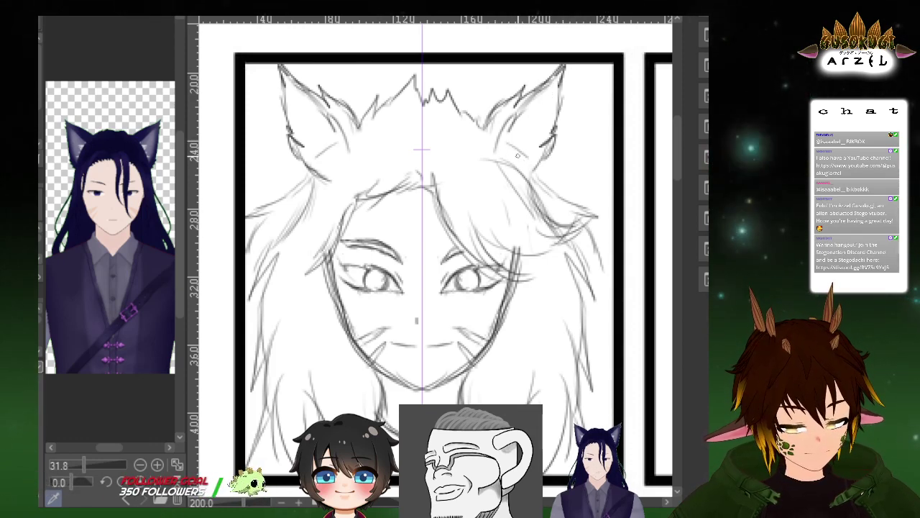
key(e)
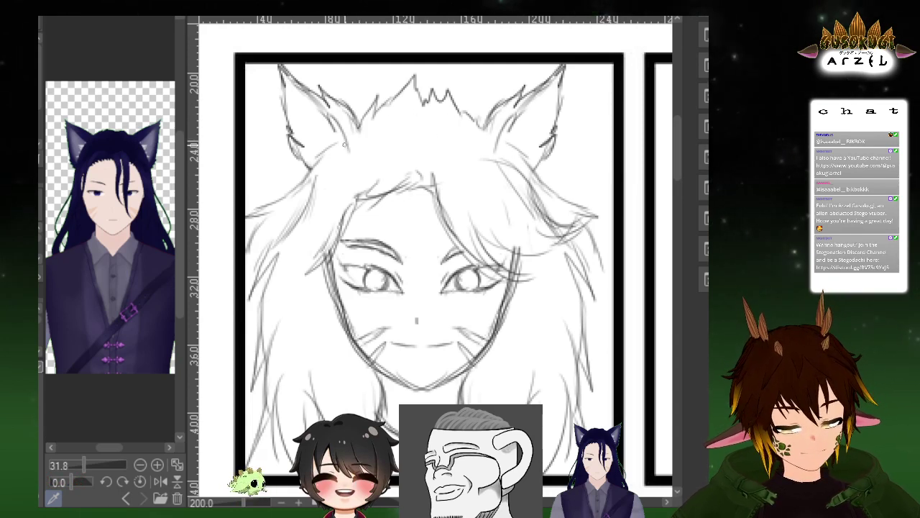
drag(541, 126, 522, 155)
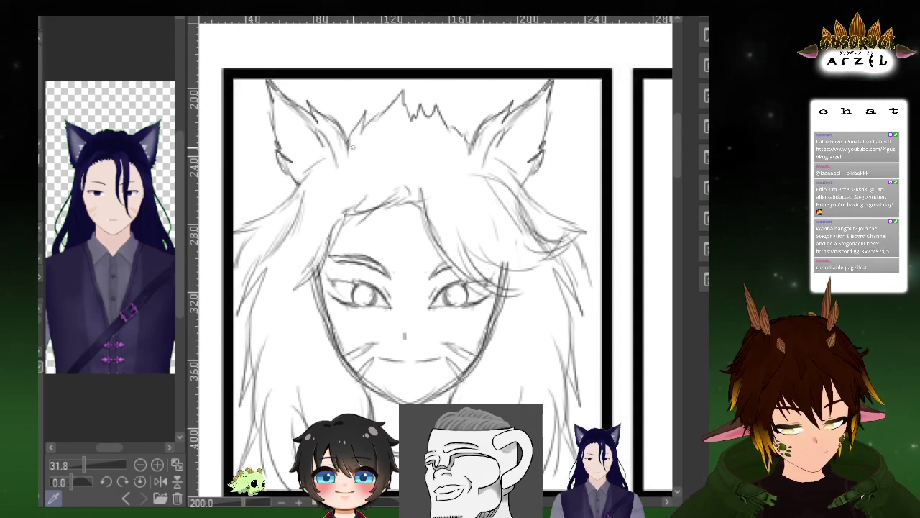
drag(589, 201, 562, 177)
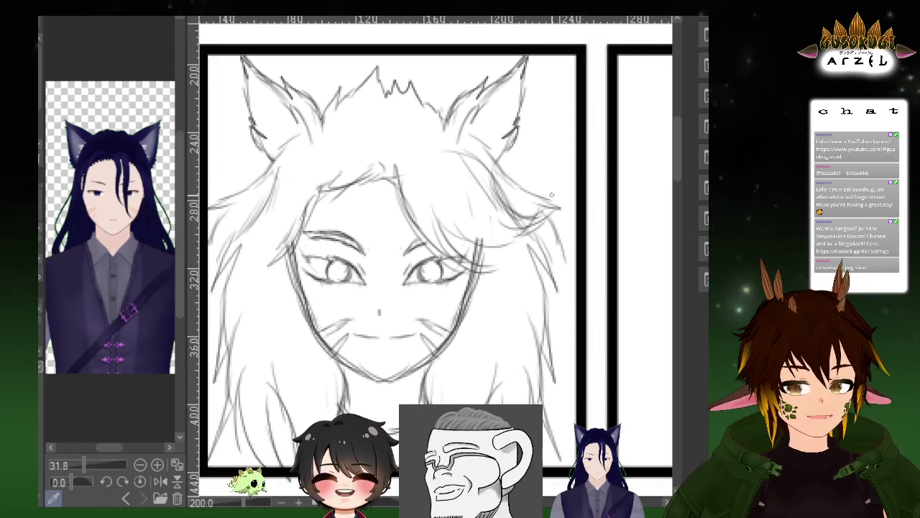
drag(574, 175, 576, 151)
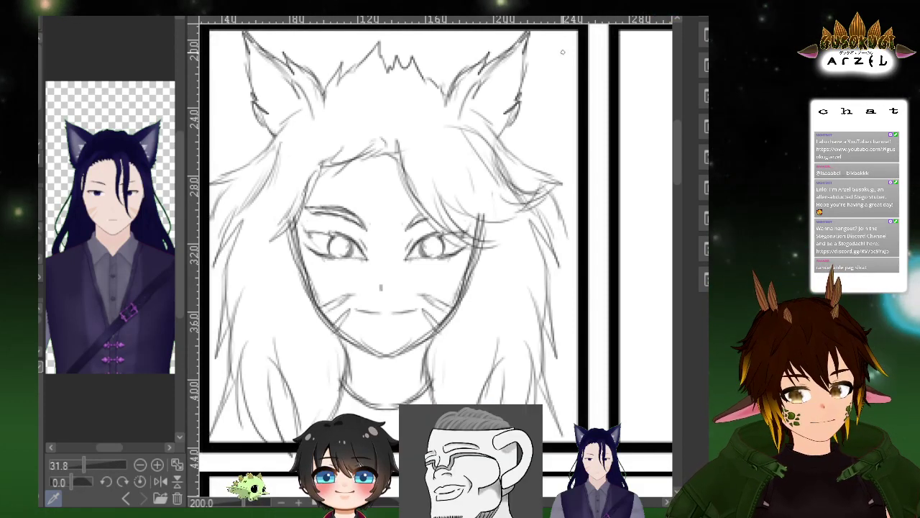
mouse_move(525, 133)
mouse_down()
mouse_move(521, 126)
mouse_move(548, 139)
mouse_up()
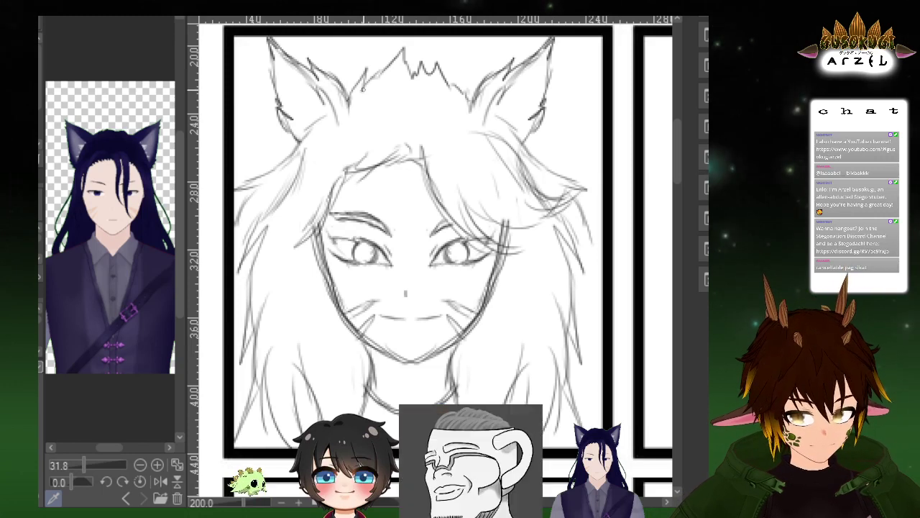
drag(606, 173, 612, 128)
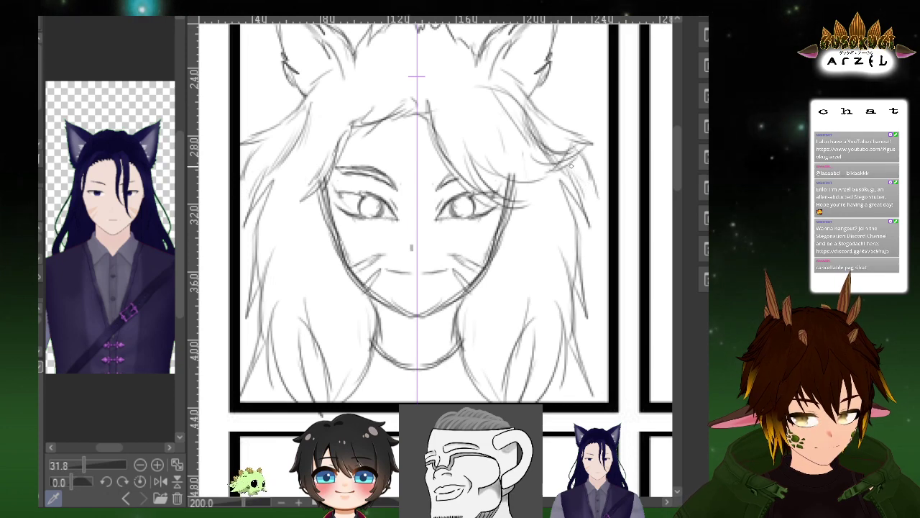
drag(640, 110, 645, 151)
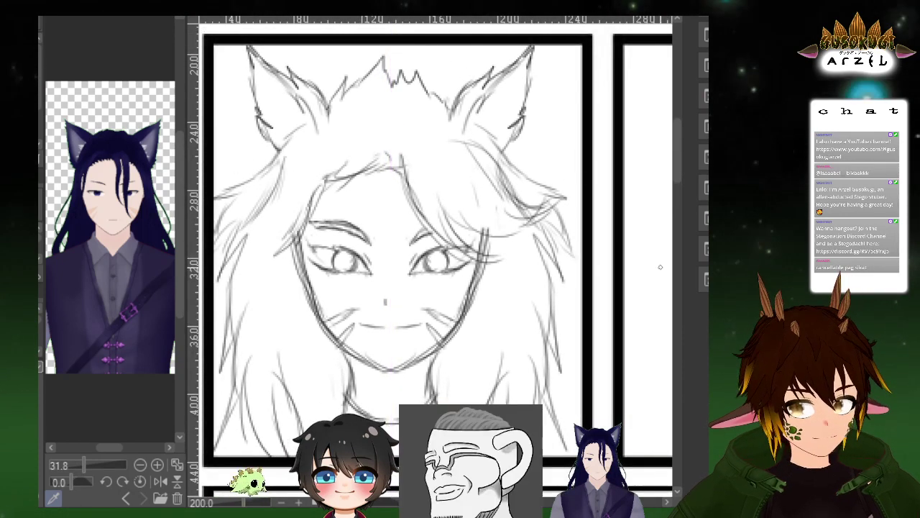
mouse_move(618, 208)
mouse_down()
mouse_move(588, 185)
mouse_move(582, 231)
mouse_move(580, 207)
mouse_move(594, 220)
mouse_move(555, 246)
mouse_up()
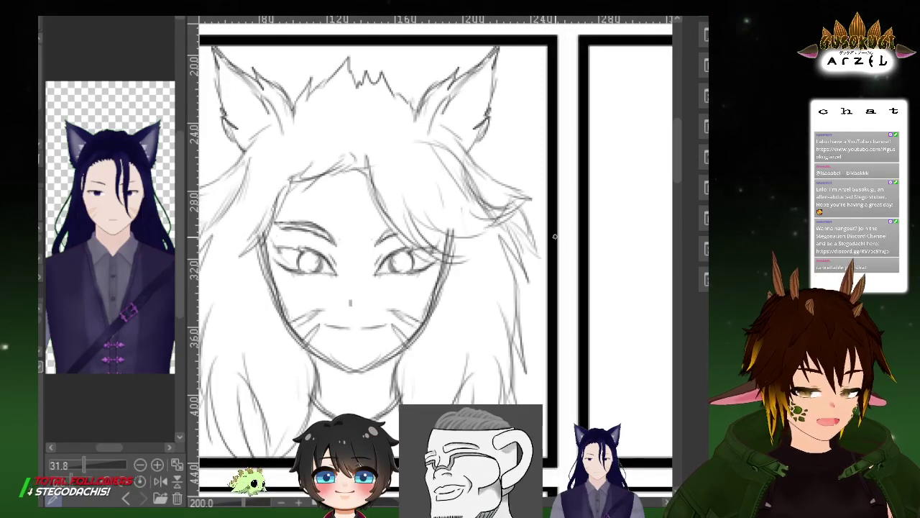
drag(555, 190, 591, 178)
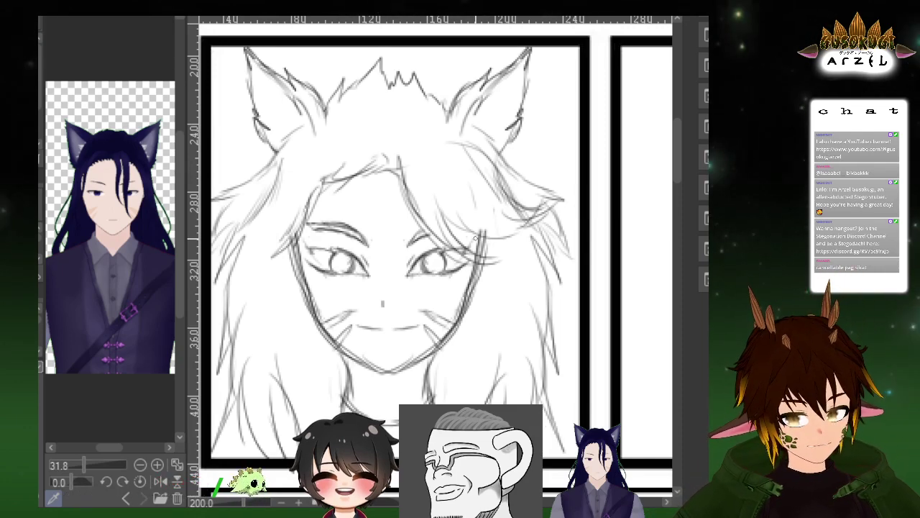
drag(610, 168, 605, 162)
drag(540, 278, 572, 229)
mouse_move(597, 310)
mouse_down()
mouse_move(562, 301)
mouse_move(559, 319)
mouse_move(583, 328)
mouse_move(583, 350)
mouse_up()
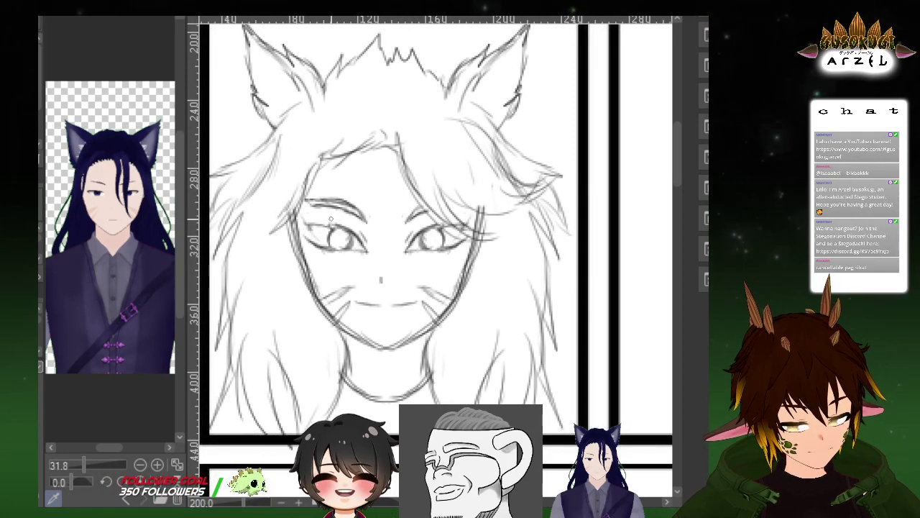
drag(633, 289, 583, 305)
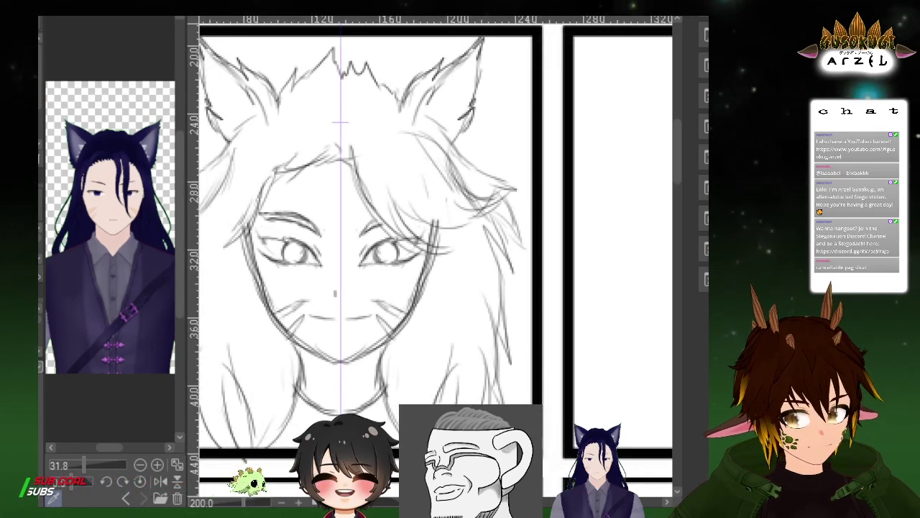
key(e)
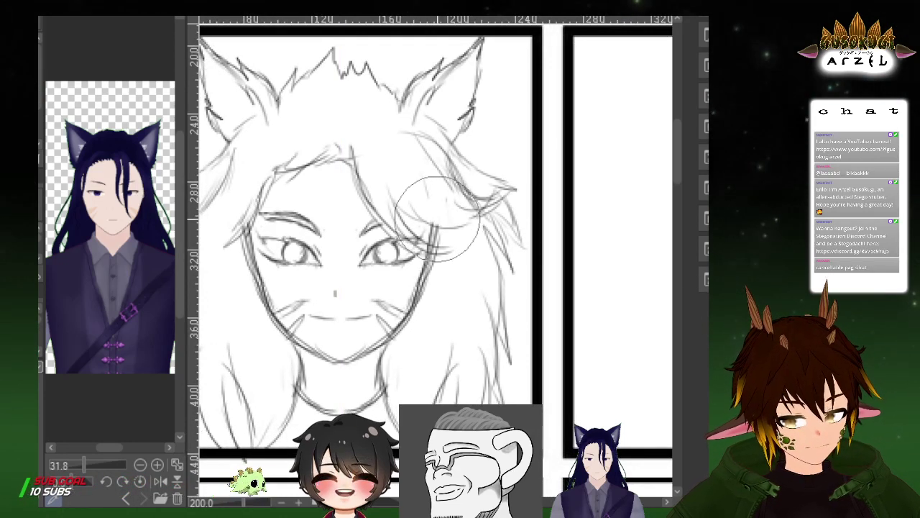
drag(402, 198, 430, 185)
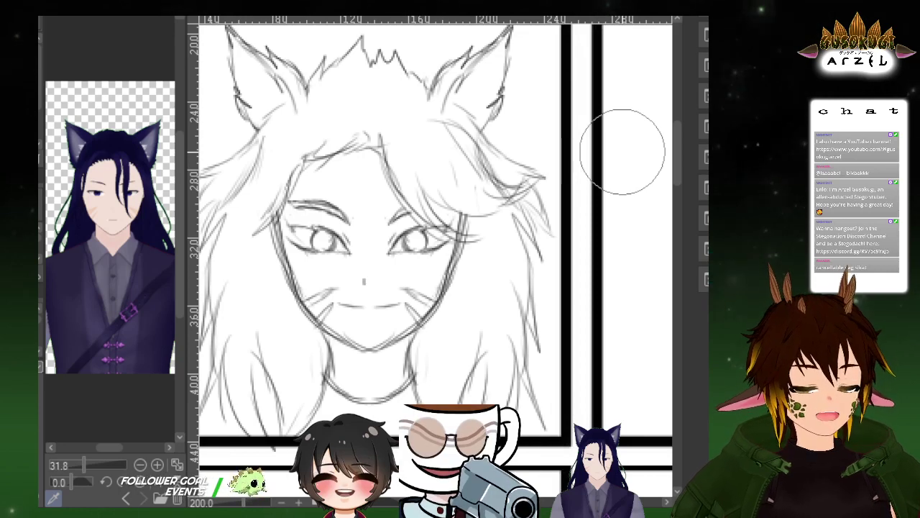
mouse_move(549, 158)
mouse_down()
mouse_move(594, 170)
mouse_move(595, 160)
mouse_up()
scroll(584, 173, down, 1)
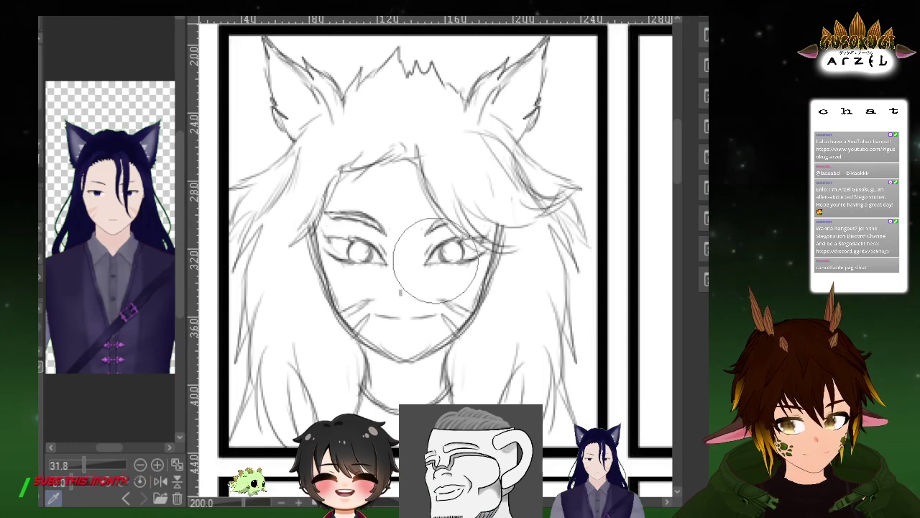
Brush dark blue along the inner edges of both cat ears and add thin blue accents on their outer edges
key(p)
mouse_move(468, 117)
mouse_down()
mouse_move(494, 72)
mouse_move(467, 112)
mouse_move(496, 75)
mouse_move(471, 90)
mouse_move(499, 73)
mouse_move(485, 96)
mouse_move(501, 66)
mouse_move(495, 81)
mouse_move(521, 62)
mouse_move(500, 87)
mouse_move(530, 54)
mouse_move(512, 75)
mouse_move(528, 55)
mouse_move(502, 72)
mouse_move(467, 127)
mouse_up()
drag(542, 45, 532, 64)
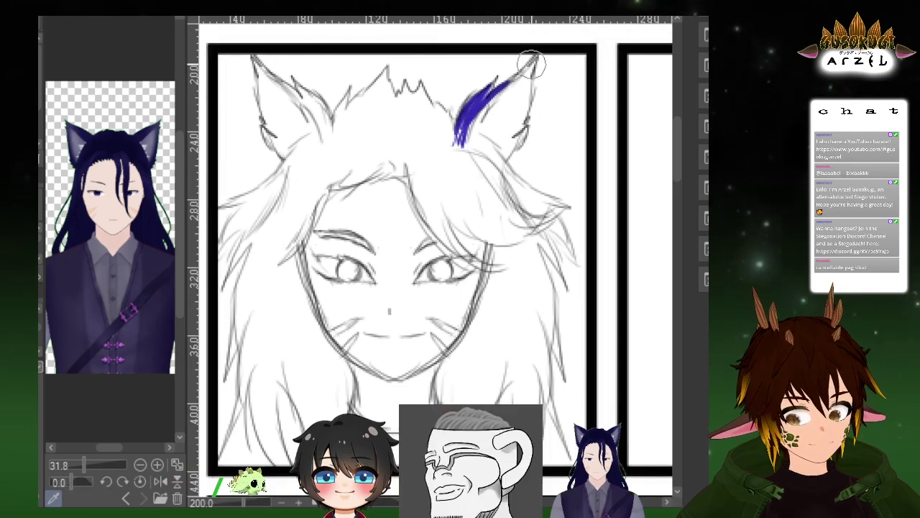
drag(497, 90, 529, 65)
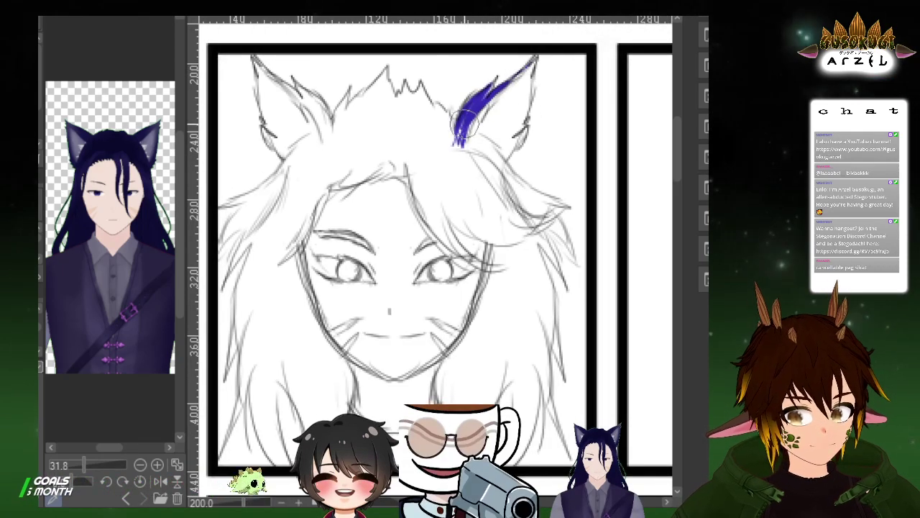
drag(465, 123, 458, 153)
drag(516, 140, 507, 157)
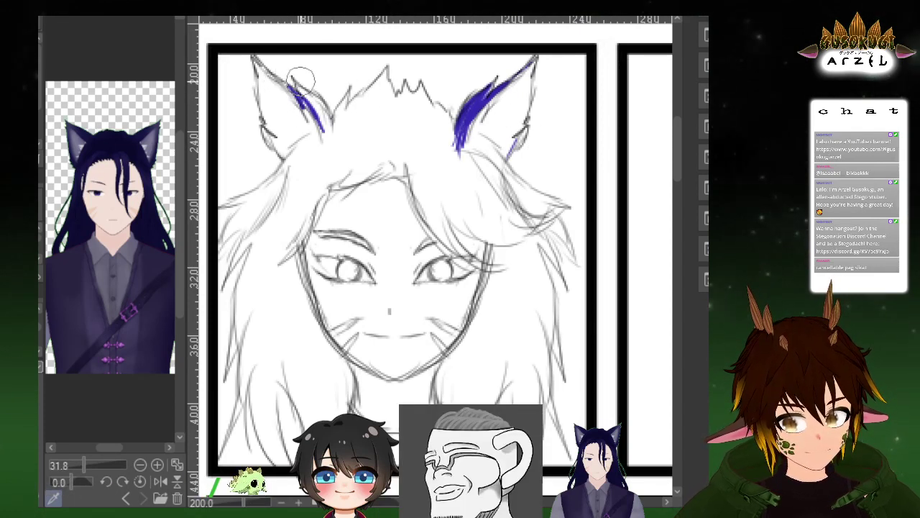
drag(325, 141, 326, 145)
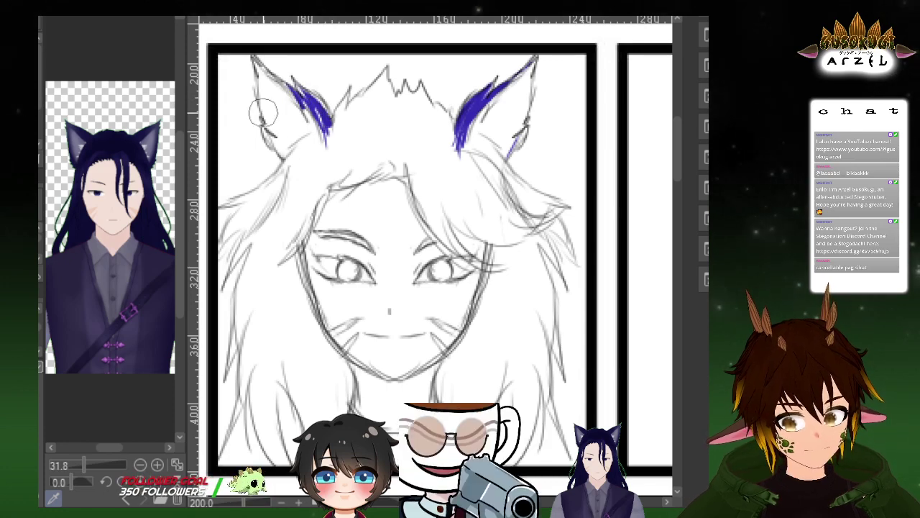
drag(256, 82, 266, 127)
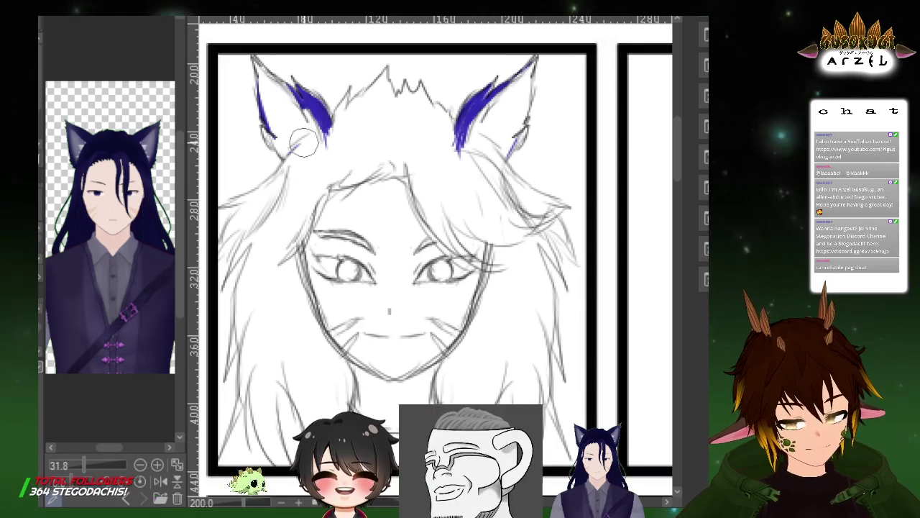
Brush dark blue jagged strokes down the outer edge of the hair on the side without the fringe
mouse_move(289, 152)
mouse_down()
mouse_move(303, 142)
mouse_move(220, 207)
mouse_up()
mouse_move(281, 169)
mouse_down()
mouse_move(234, 205)
mouse_move(225, 243)
mouse_up()
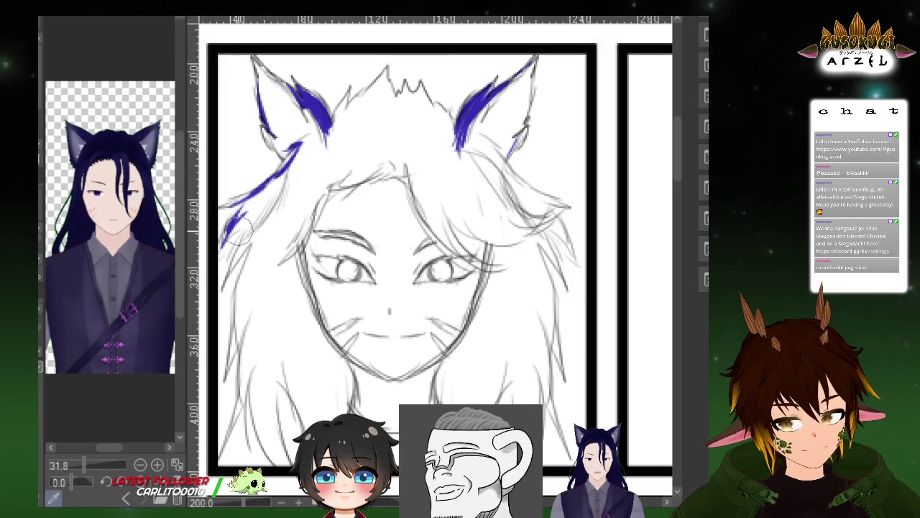
mouse_move(250, 214)
mouse_down()
mouse_move(227, 241)
mouse_move(229, 277)
mouse_up()
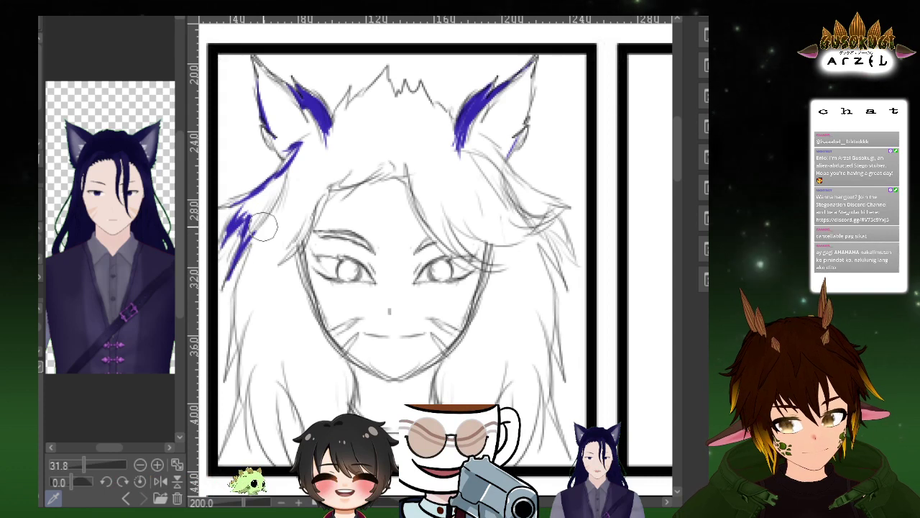
drag(232, 327, 224, 369)
mouse_move(248, 308)
mouse_down()
mouse_move(229, 391)
mouse_move(237, 402)
mouse_up()
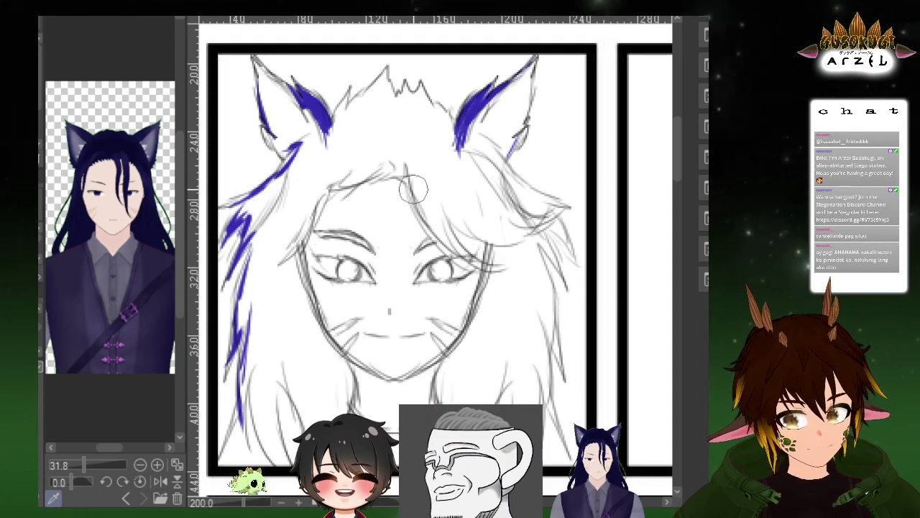
Brush dark blue along the fringe's inner edge and along the curved strand sweeping past the face
drag(406, 165, 469, 253)
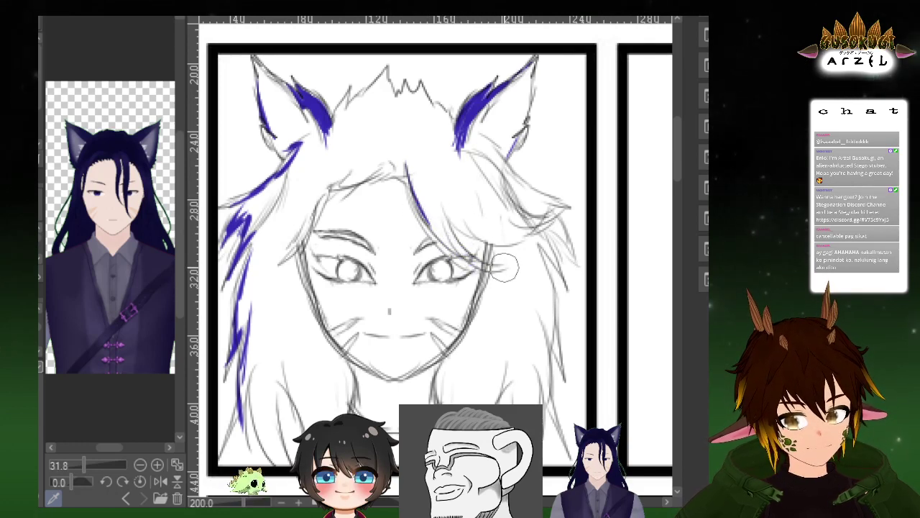
mouse_move(495, 268)
mouse_down()
mouse_move(427, 222)
mouse_move(516, 239)
mouse_up()
mouse_move(450, 219)
mouse_down()
mouse_move(498, 240)
mouse_move(545, 231)
mouse_up()
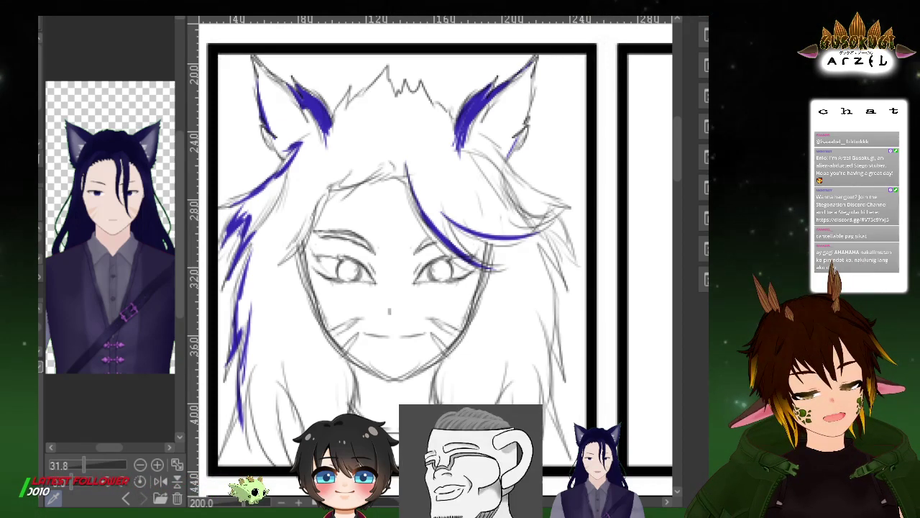
Brush dark blue strokes down the fringe side's outer hair and onto the lower locks on both sides of the neck
drag(539, 247, 558, 356)
mouse_move(537, 311)
mouse_down()
mouse_move(563, 375)
mouse_move(565, 435)
mouse_up()
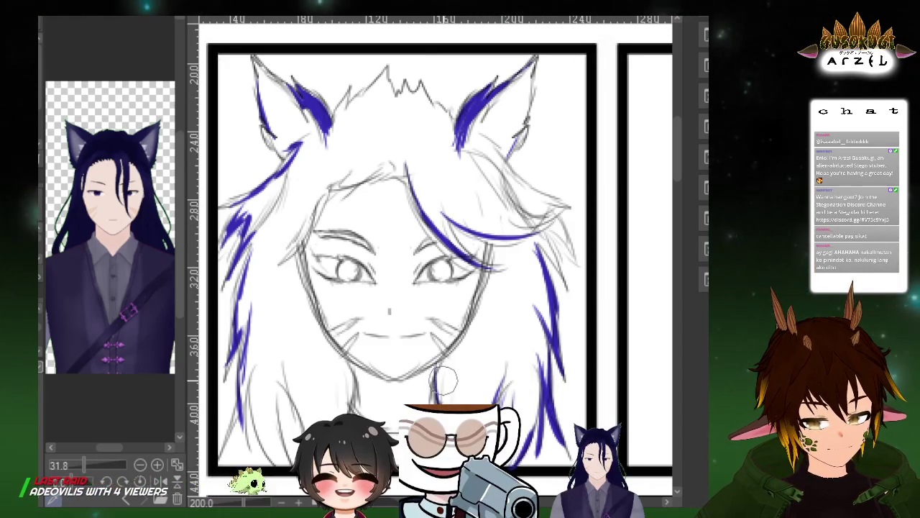
drag(284, 370, 302, 423)
mouse_move(250, 357)
mouse_down()
mouse_move(248, 419)
mouse_move(263, 344)
mouse_move(259, 416)
mouse_move(268, 452)
mouse_up()
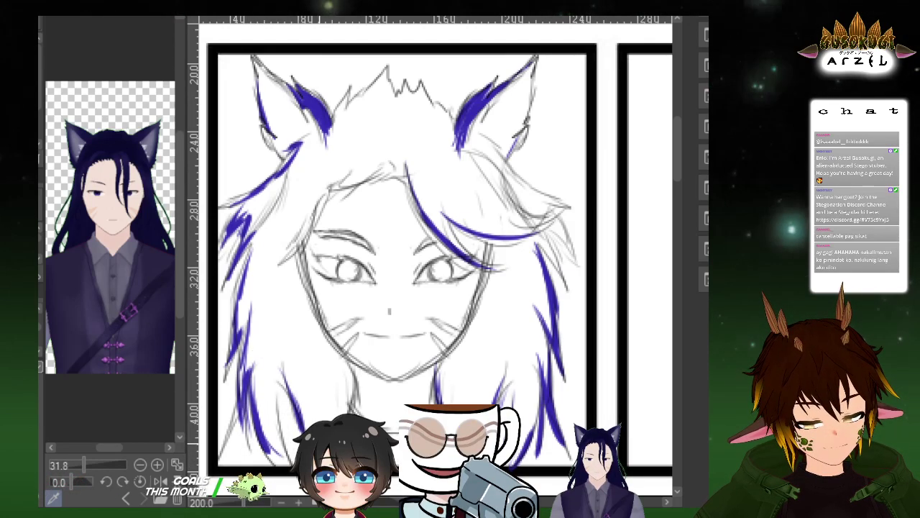
Brush dark blue along the inner lock beside the neck and up the hairline across the forehead to the parting
drag(354, 363, 350, 406)
drag(336, 173, 281, 263)
drag(362, 173, 335, 197)
drag(397, 153, 377, 186)
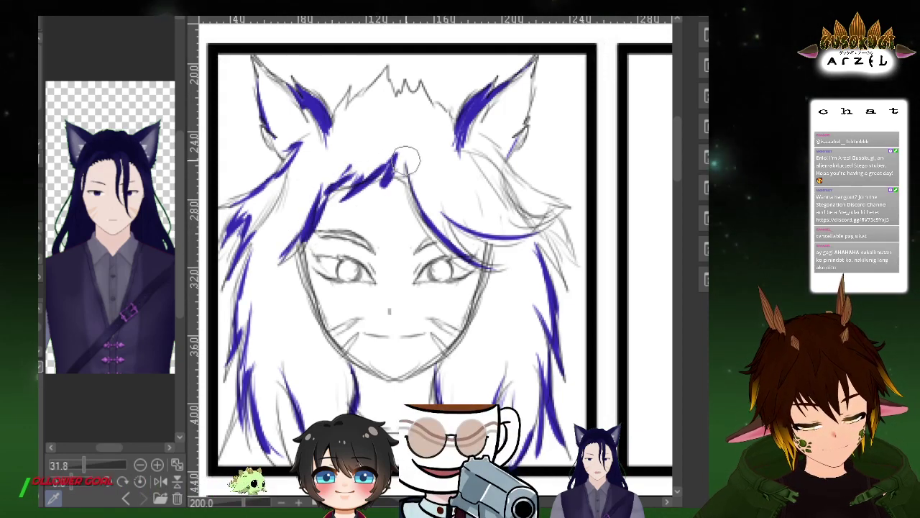
Brush dark blue along the spiky crown between the cat ears and add a small stray mark above it
drag(332, 140, 358, 78)
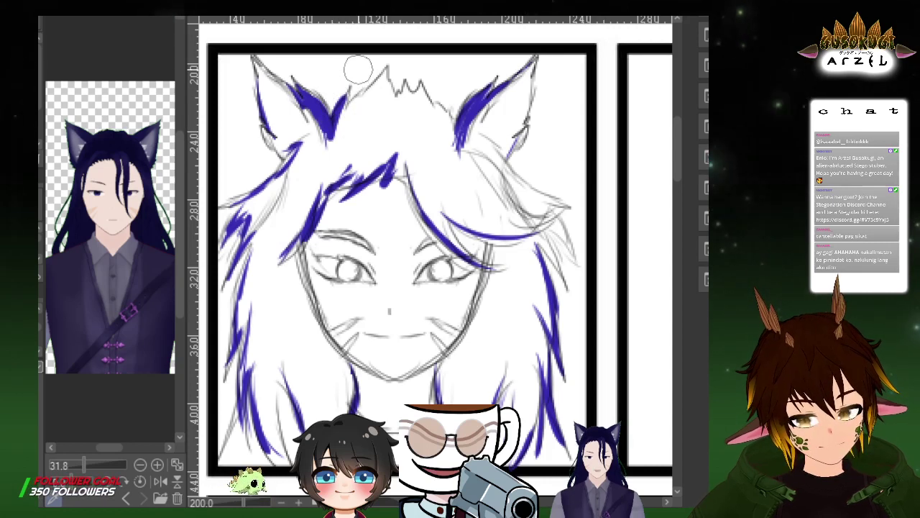
mouse_move(353, 104)
mouse_down()
mouse_move(393, 63)
mouse_move(384, 72)
mouse_move(394, 108)
mouse_up()
mouse_move(404, 76)
mouse_down()
mouse_move(414, 105)
mouse_move(421, 88)
mouse_move(432, 108)
mouse_up()
scroll(432, 100, up, 2)
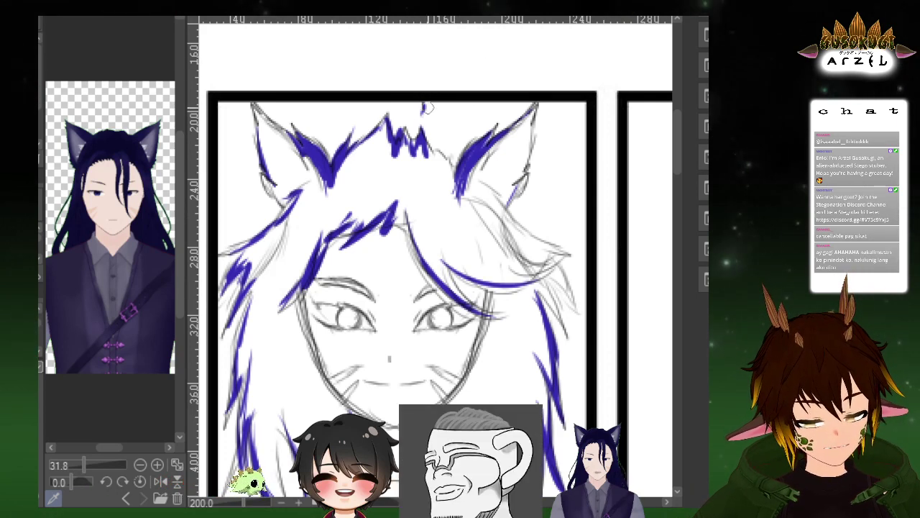
drag(425, 101, 421, 113)
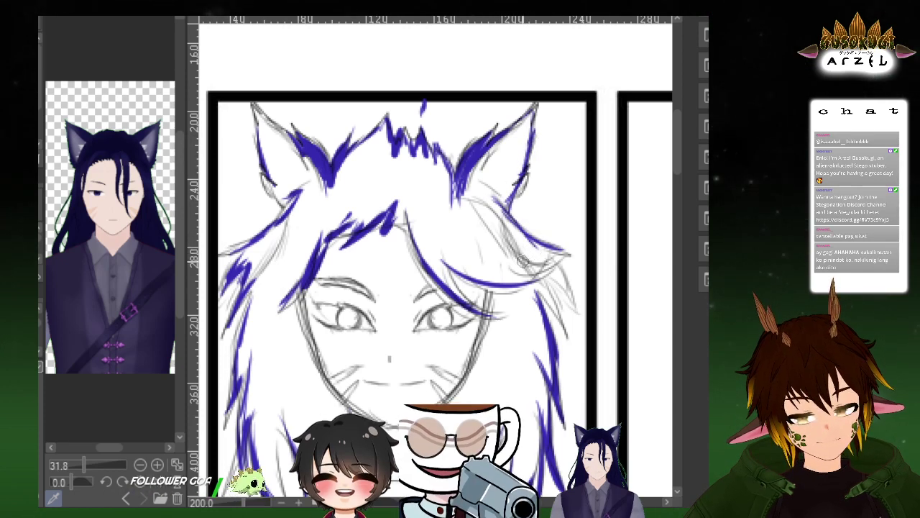
Brush dark blue flicks along the swept fringe's outer tips and outline the outer edges of both cat ears
mouse_move(503, 230)
mouse_down()
mouse_move(558, 253)
mouse_move(530, 268)
mouse_move(515, 240)
mouse_move(511, 252)
mouse_move(562, 260)
mouse_up()
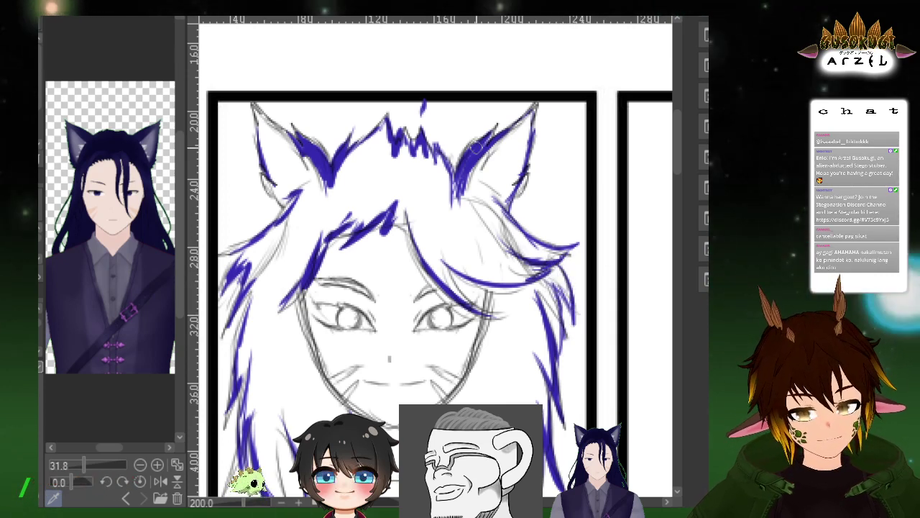
drag(362, 232, 415, 184)
drag(374, 31, 388, 88)
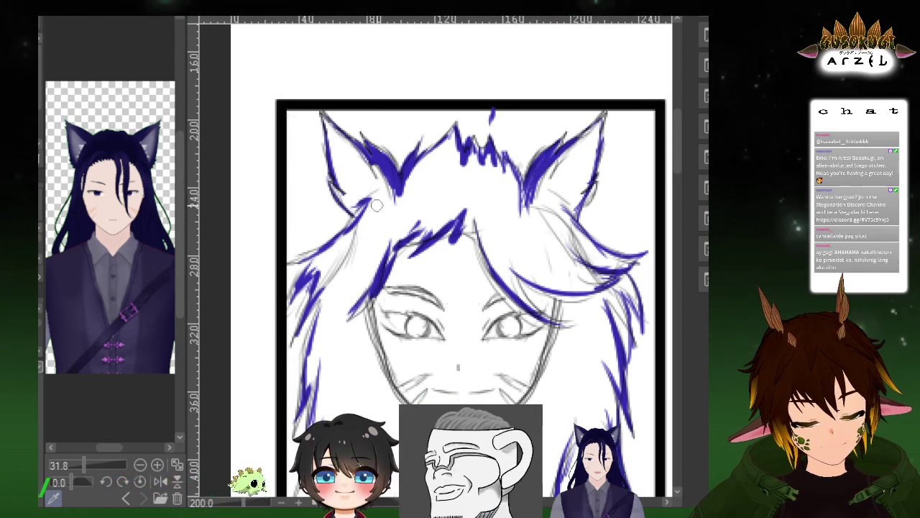
drag(584, 171, 598, 132)
drag(363, 216, 339, 247)
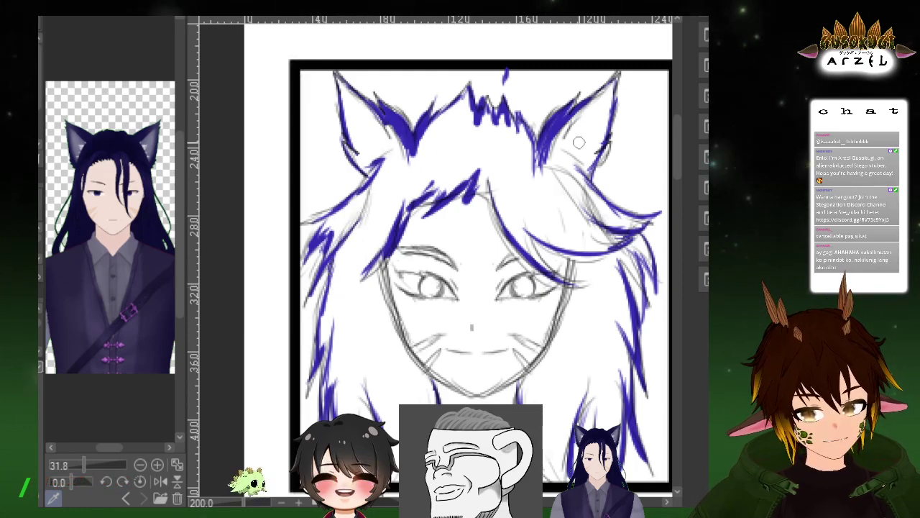
drag(619, 167, 578, 123)
Erase the thick forehead hairline and redraw it as a thin jagged blue line meeting a bolder fringe edge
key(e)
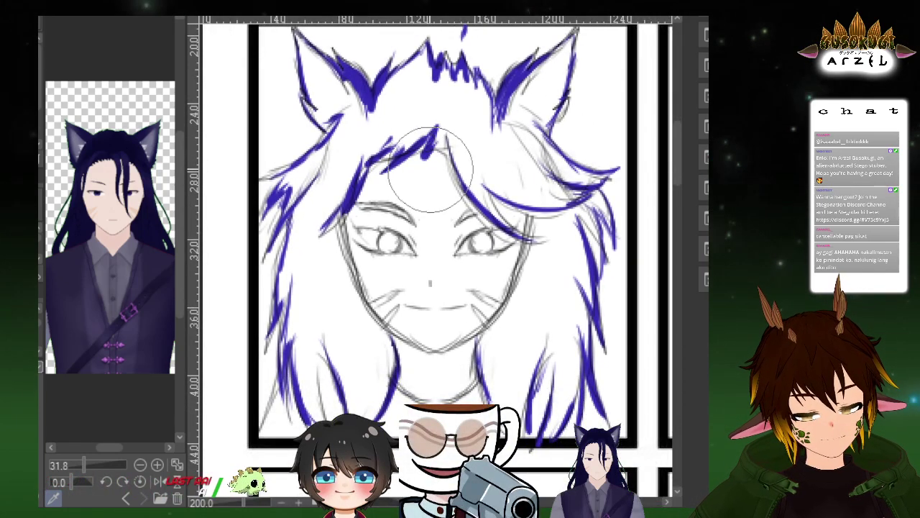
key(p)
mouse_move(433, 121)
mouse_down()
mouse_move(407, 150)
mouse_move(422, 144)
mouse_move(407, 164)
mouse_move(438, 144)
mouse_move(432, 154)
mouse_move(389, 173)
mouse_move(417, 155)
mouse_up()
key(e)
key(p)
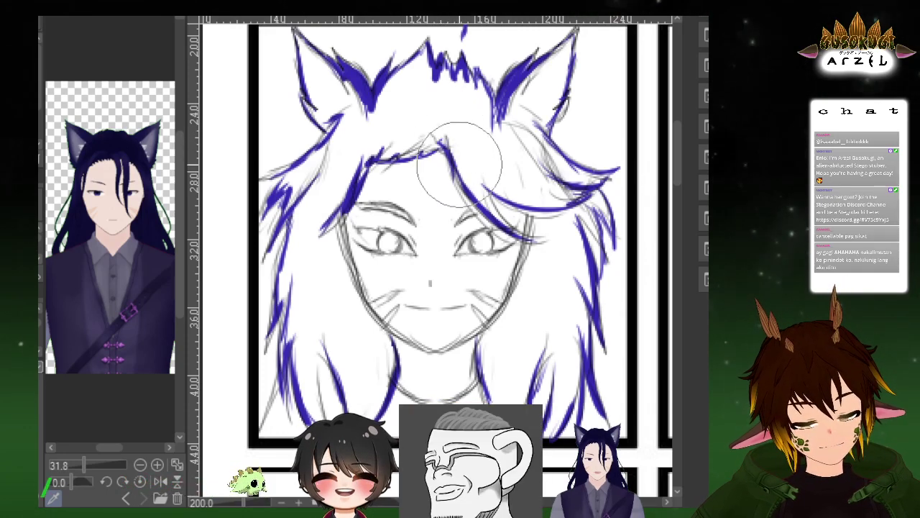
key(p)
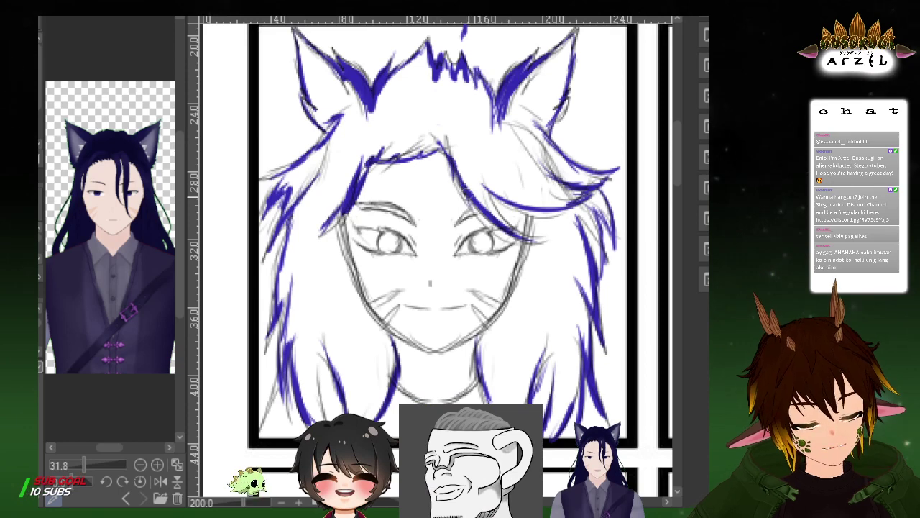
Brush thin blue strands down beside both cheeks and inside the lower hair on the fringe side
drag(467, 194, 468, 146)
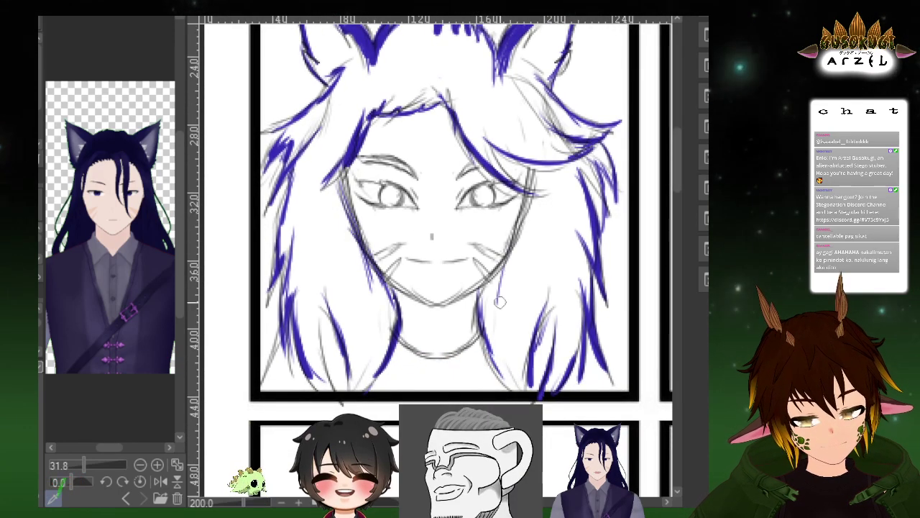
scroll(486, 290, down, 1)
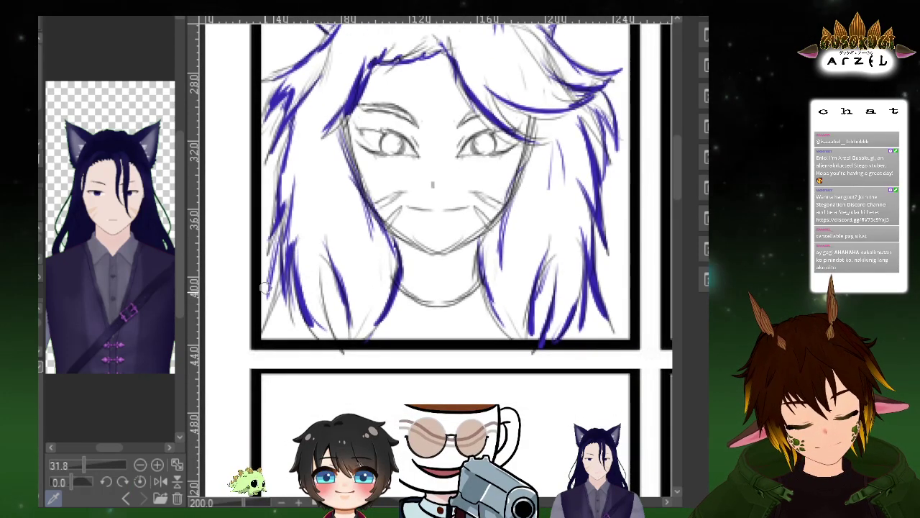
scroll(283, 246, up, 1)
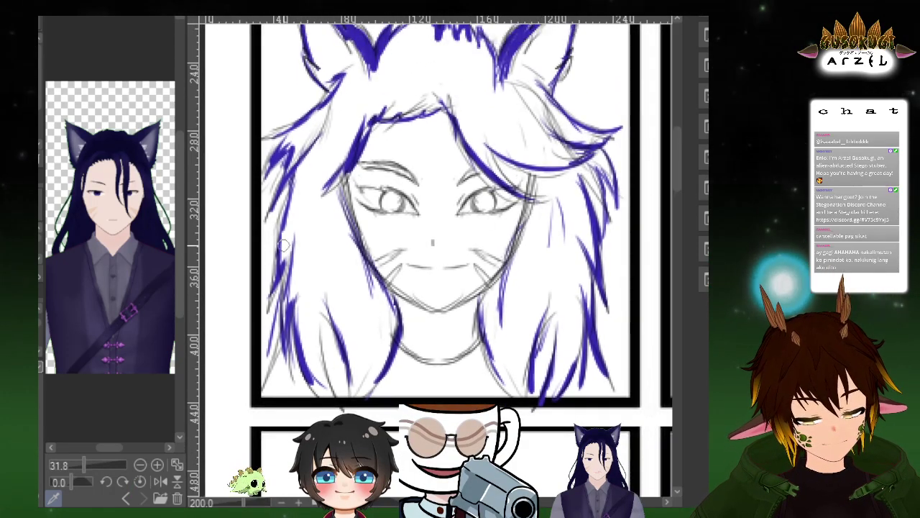
drag(373, 196, 325, 249)
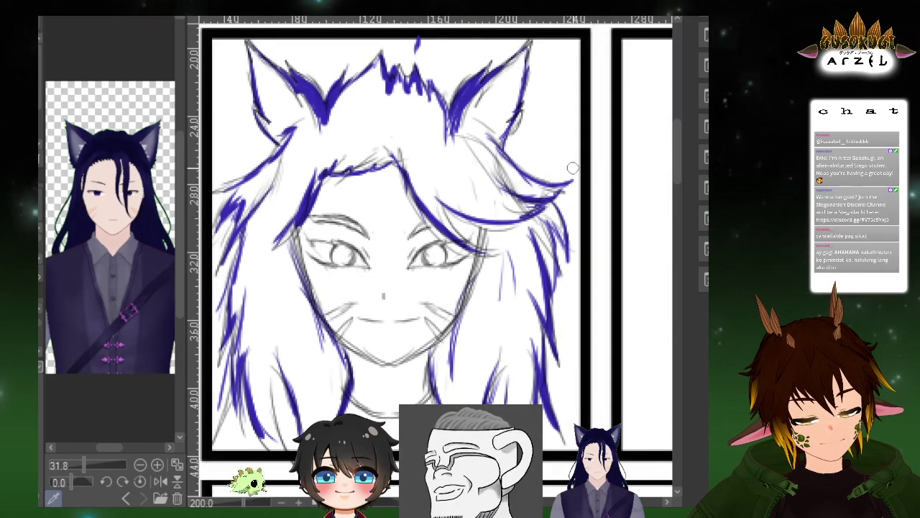
Add small blue flicks to the outer hair edges and drop-shaped stray marks beside both ears
drag(512, 163, 527, 159)
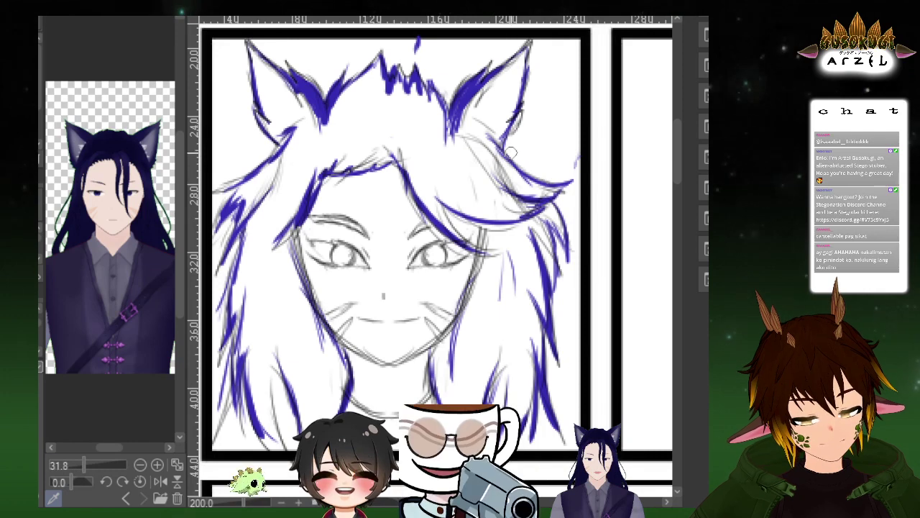
key(e)
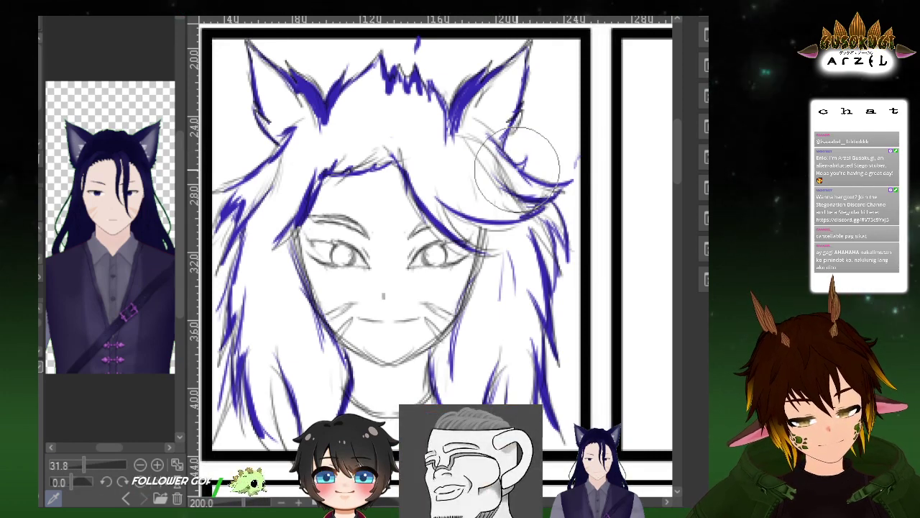
key(p)
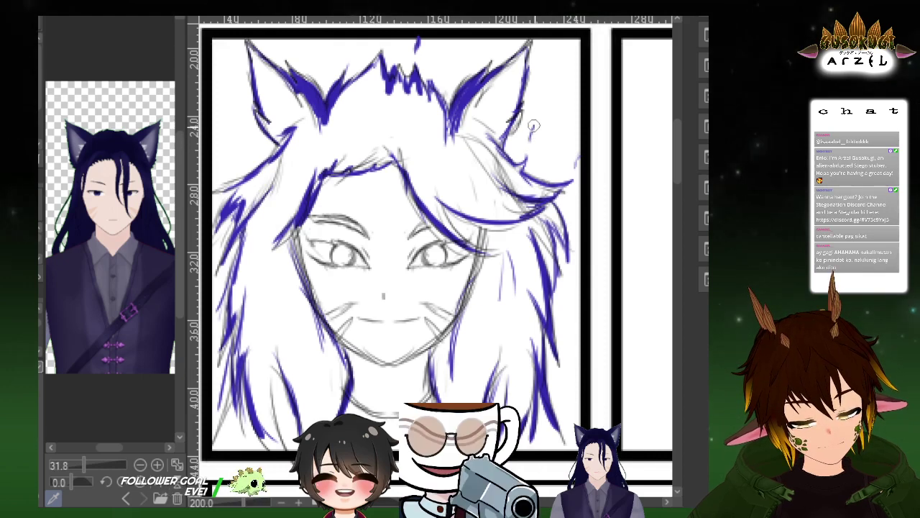
drag(555, 120, 576, 133)
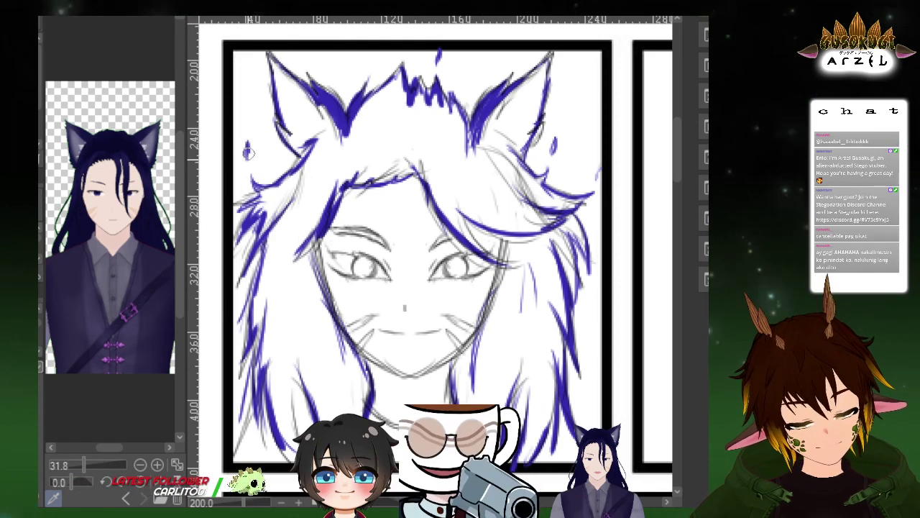
drag(591, 123, 575, 90)
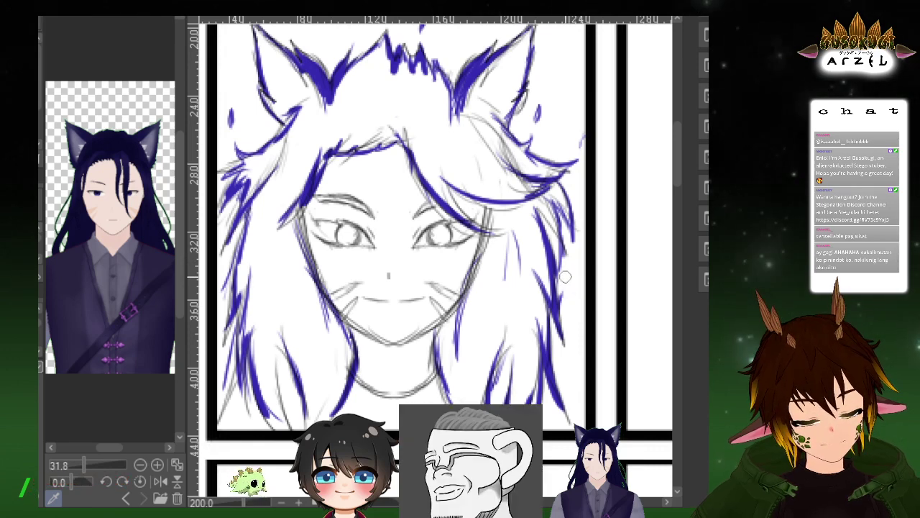
scroll(567, 222, up, 2)
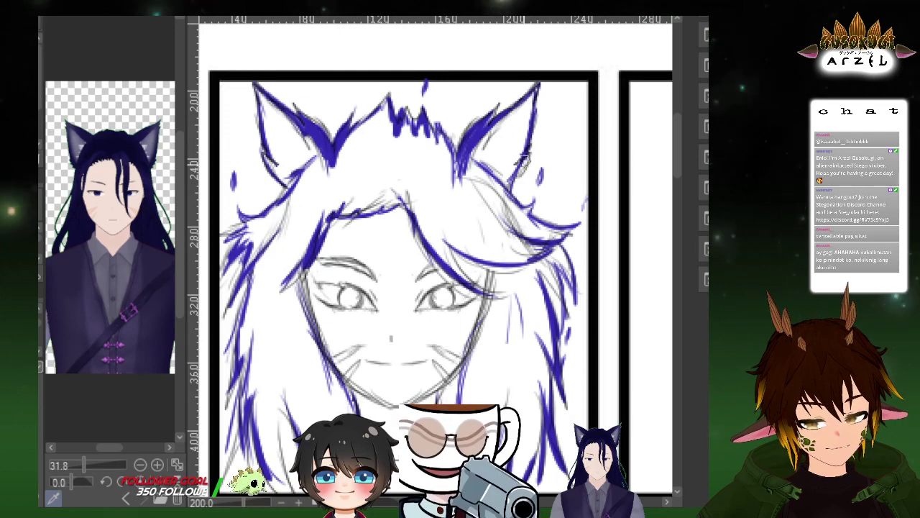
drag(567, 146, 581, 109)
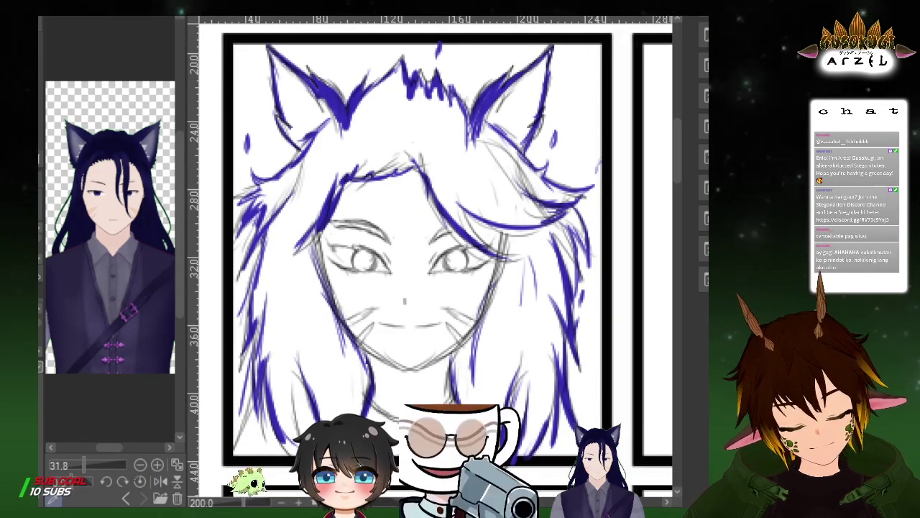
click(307, 289)
drag(317, 179, 316, 181)
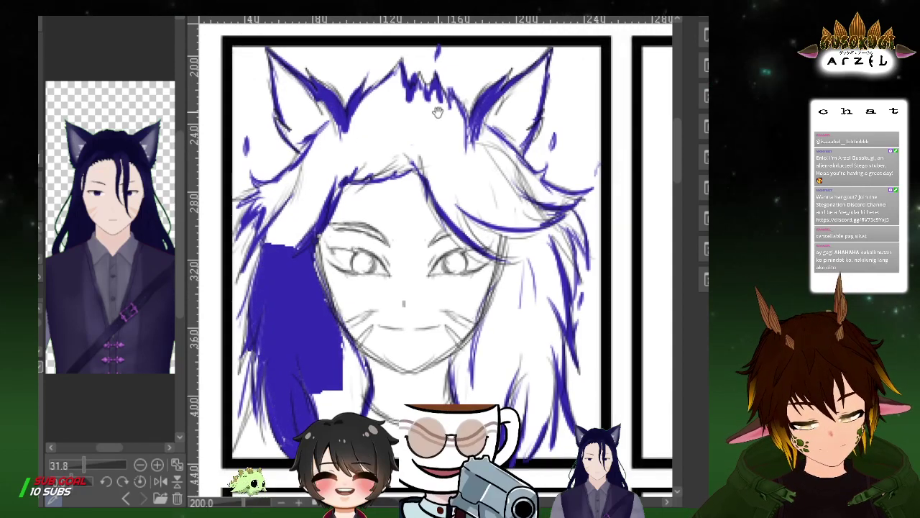
key(ctrl+z)
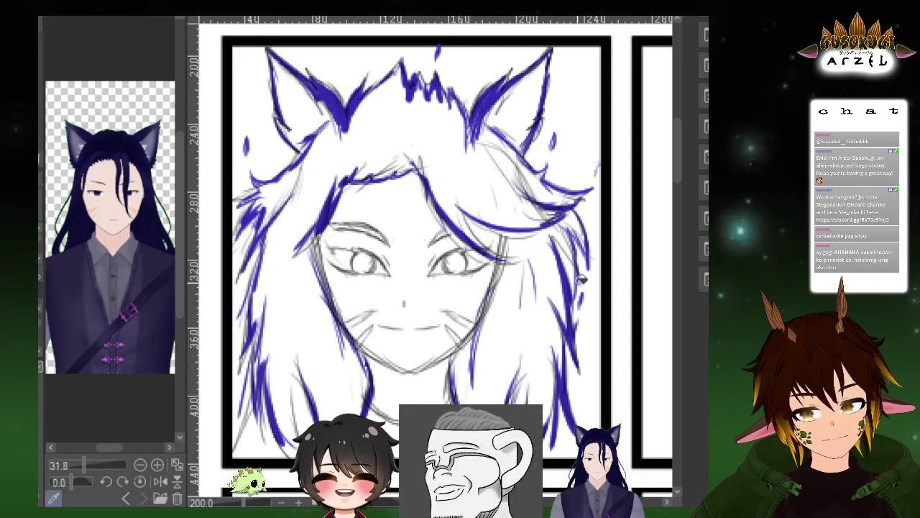
click(491, 162)
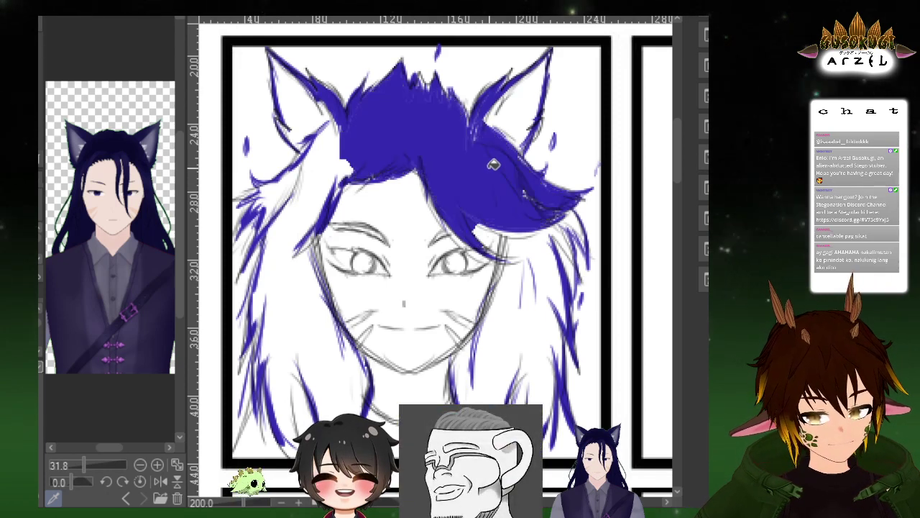
key(ctrl+z)
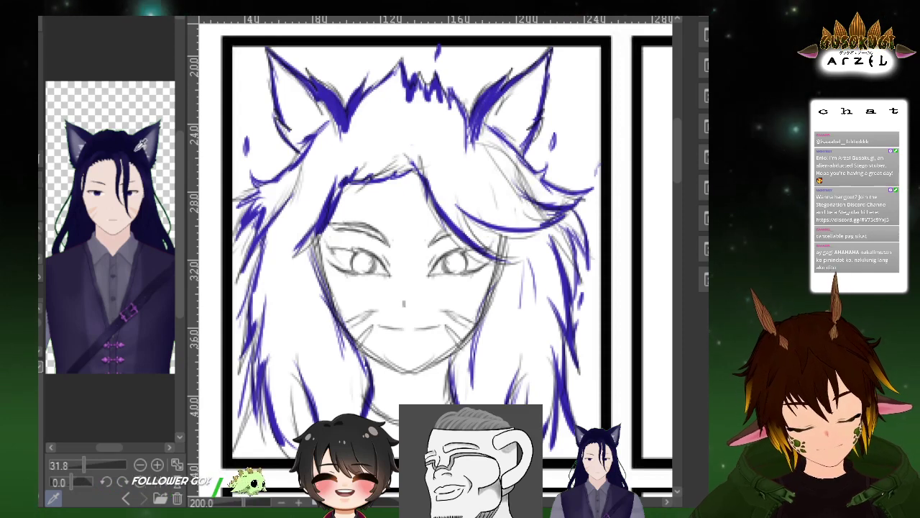
click(465, 140)
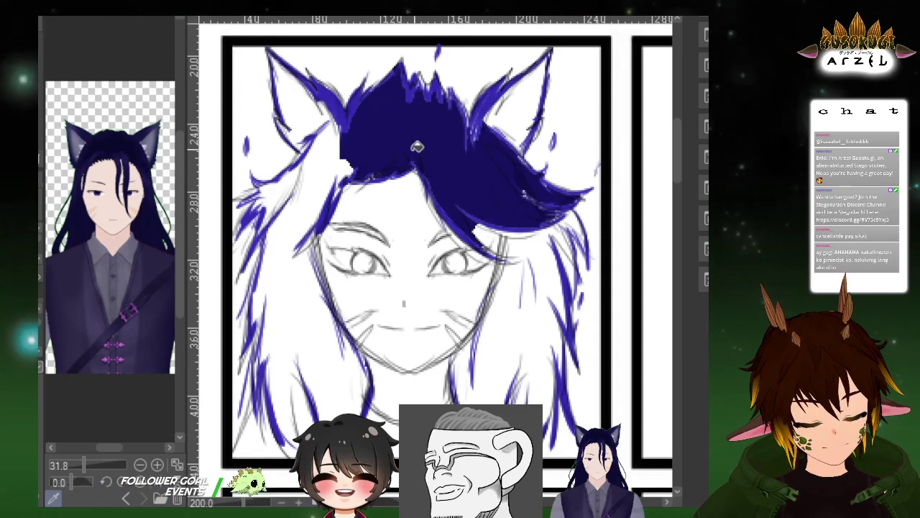
key(ctrl+z)
click(436, 134)
key(ctrl+z)
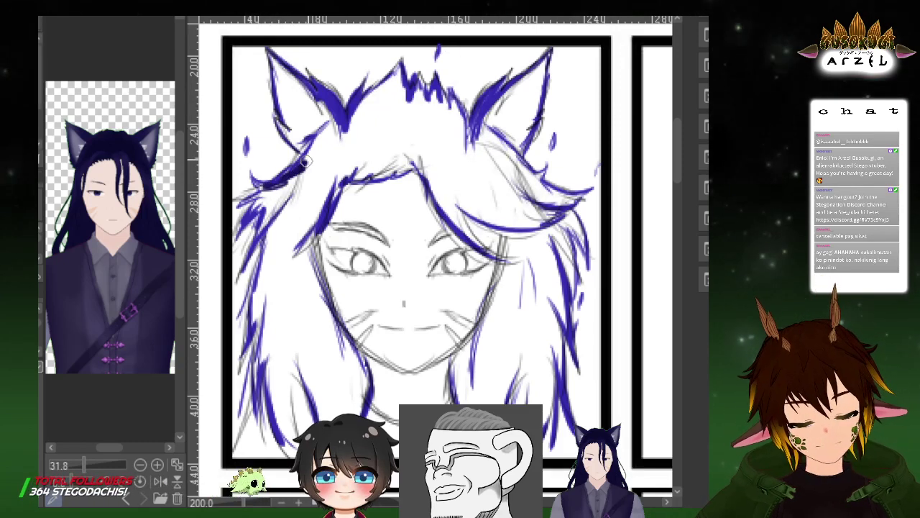
Brush dark navy over the jagged outer locks below the ear on the side without the fringe
drag(305, 158, 272, 208)
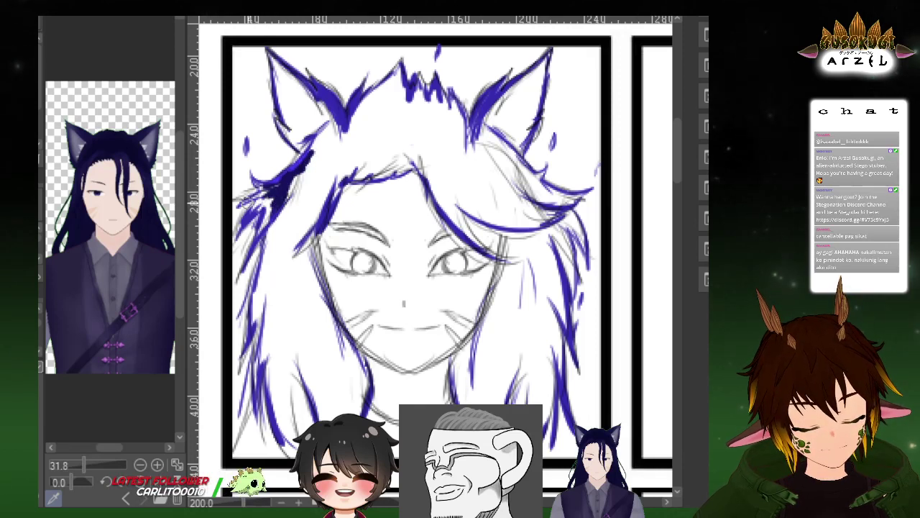
drag(274, 187, 246, 219)
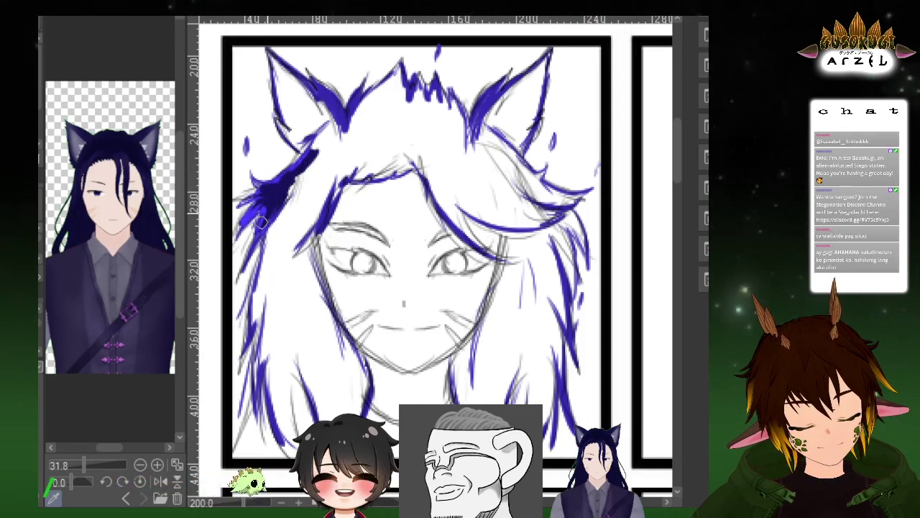
drag(265, 252, 262, 265)
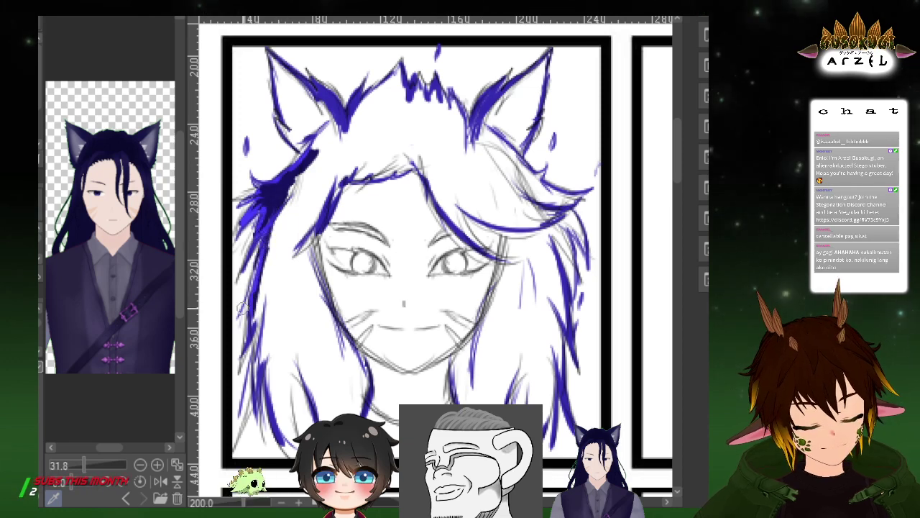
drag(243, 307, 275, 227)
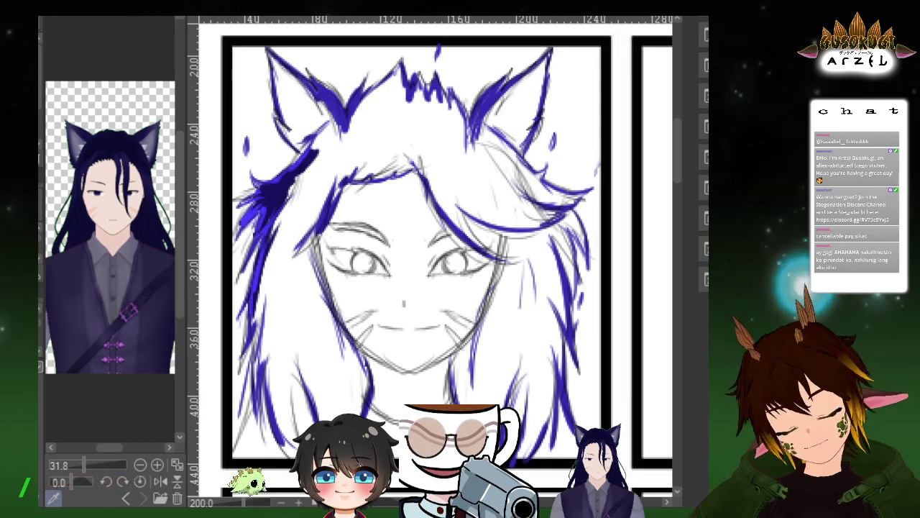
Paint dark navy down the full length of that side's hair, filling it inward to the face edge
mouse_move(285, 203)
mouse_down()
mouse_move(256, 291)
mouse_move(254, 351)
mouse_up()
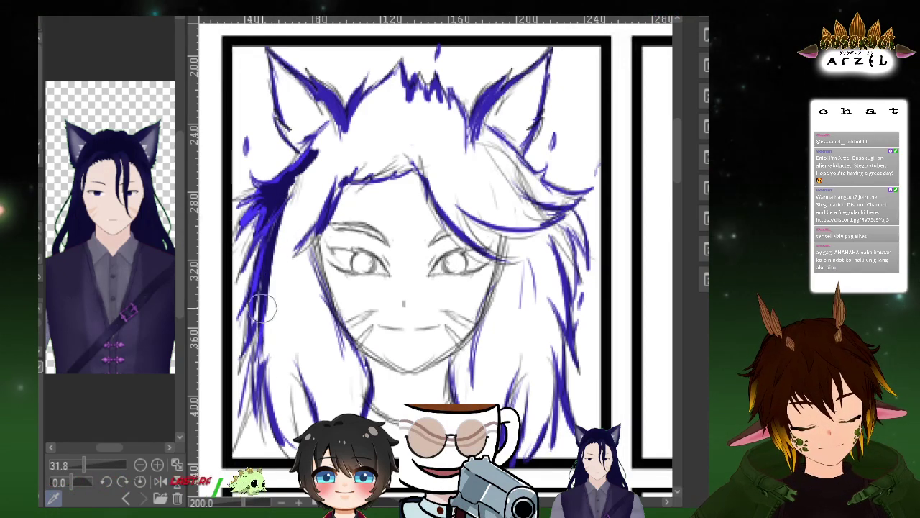
drag(277, 250, 264, 302)
drag(288, 210, 264, 403)
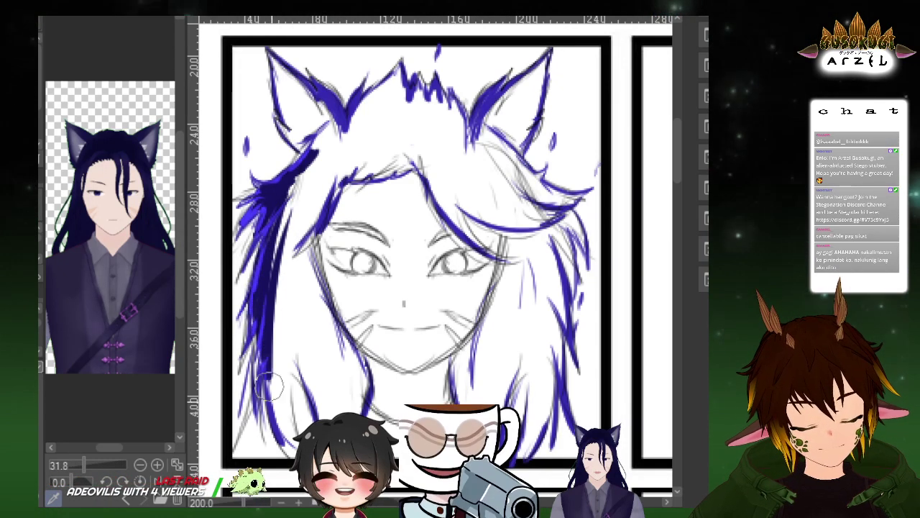
drag(272, 327, 256, 413)
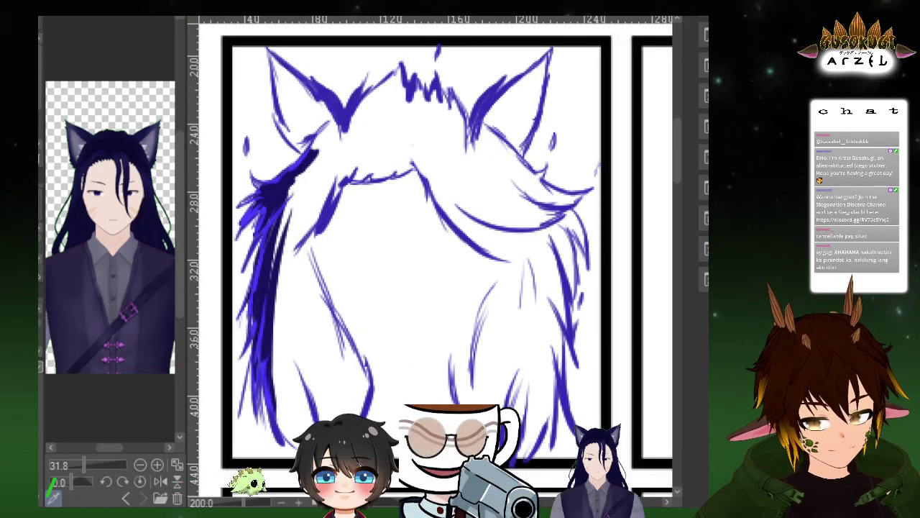
mouse_move(317, 154)
mouse_down()
mouse_move(281, 239)
mouse_move(266, 365)
mouse_move(281, 424)
mouse_up()
mouse_move(275, 392)
mouse_down()
mouse_move(277, 306)
mouse_move(291, 205)
mouse_move(287, 328)
mouse_move(290, 213)
mouse_move(299, 281)
mouse_move(297, 191)
mouse_move(306, 346)
mouse_move(320, 380)
mouse_move(295, 245)
mouse_move(318, 326)
mouse_move(351, 398)
mouse_up()
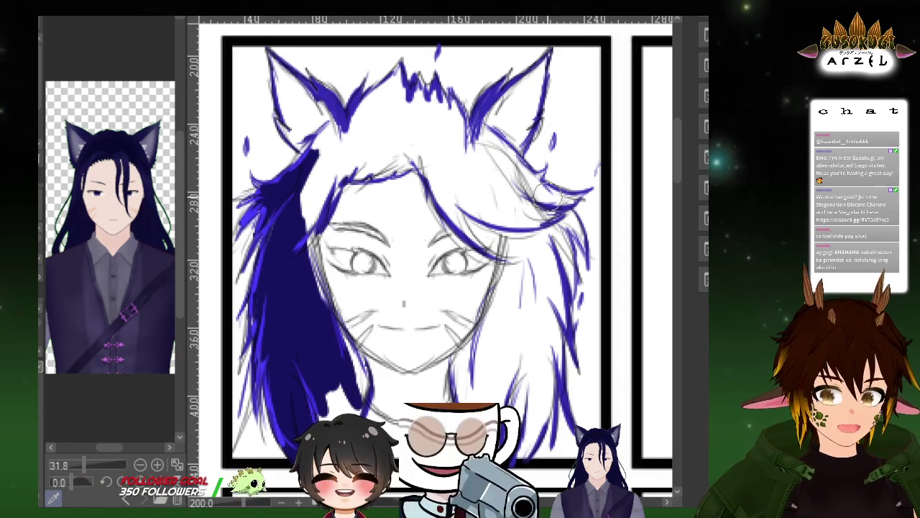
Brush navy into the remaining gaps beside the jaw and temple, extending it up between the ears and along the hairline
drag(339, 336, 353, 400)
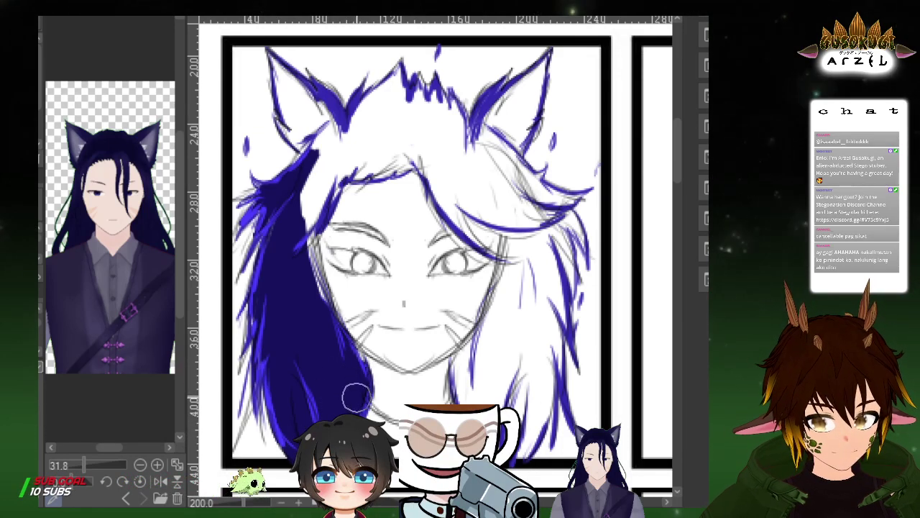
mouse_move(312, 245)
mouse_down()
mouse_move(323, 293)
mouse_move(300, 189)
mouse_move(309, 157)
mouse_up()
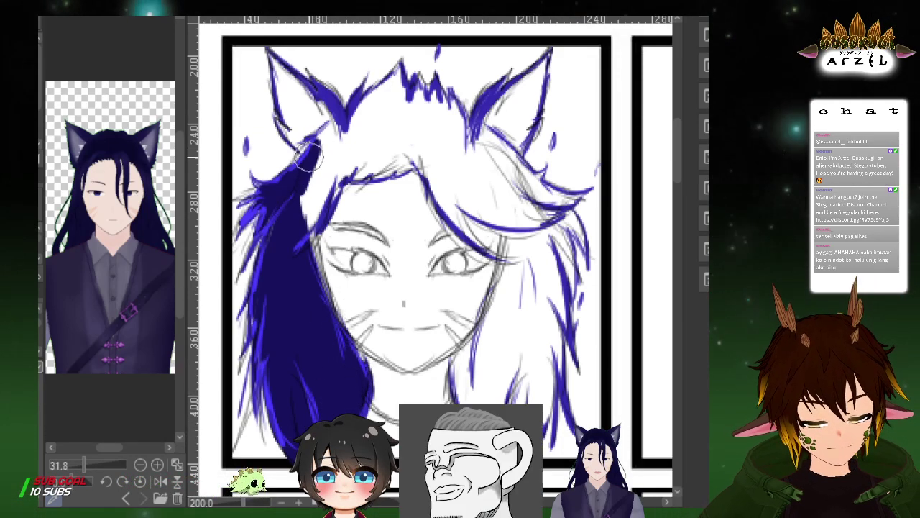
drag(288, 208, 321, 181)
drag(342, 125, 381, 89)
mouse_move(329, 172)
mouse_down()
mouse_move(414, 136)
mouse_move(357, 167)
mouse_move(371, 152)
mouse_move(408, 150)
mouse_move(356, 170)
mouse_move(428, 148)
mouse_up()
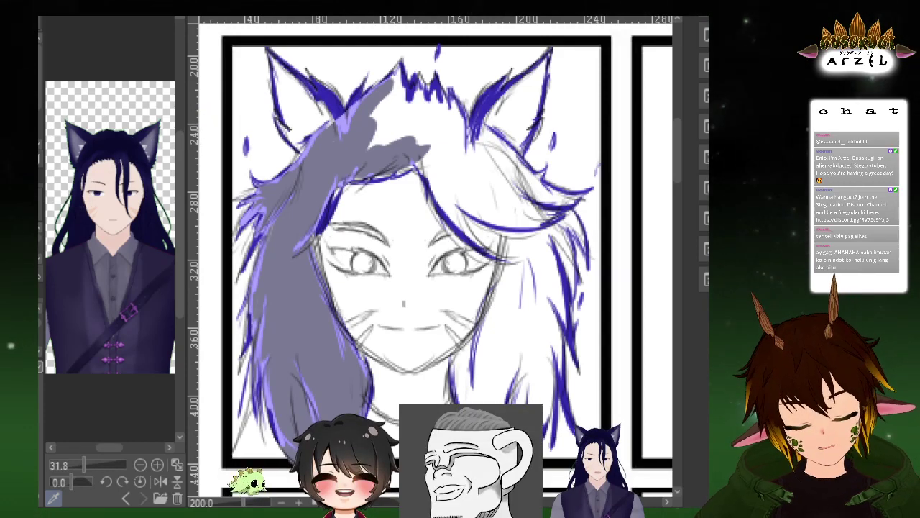
Recolor the hair fill to deep blue and extend it across the crown and down the inner edge of the fringe
key(ctrl+z)
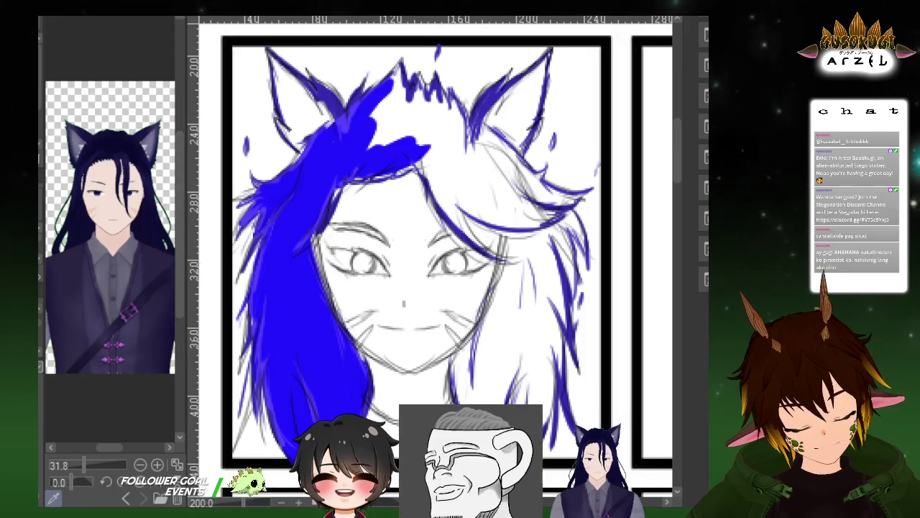
key(alt+Delete)
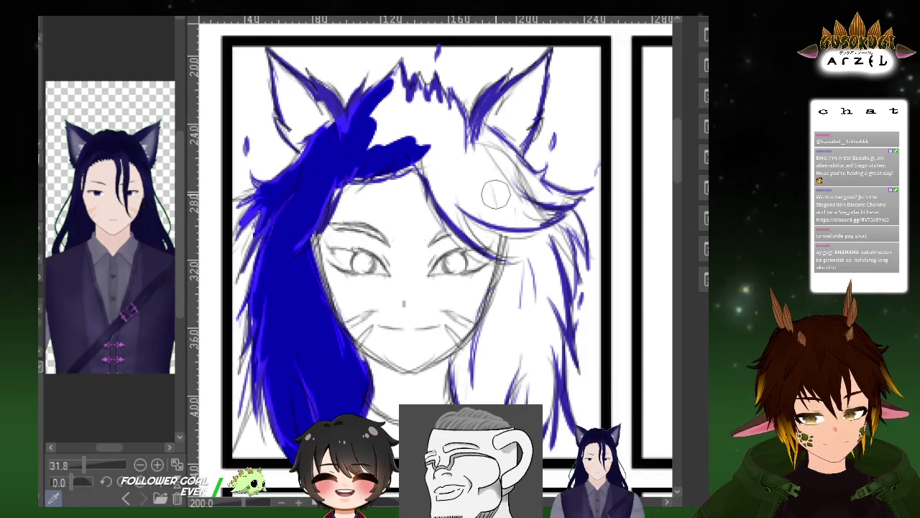
mouse_move(389, 111)
mouse_down()
mouse_move(379, 134)
mouse_move(398, 69)
mouse_move(389, 112)
mouse_move(399, 71)
mouse_up()
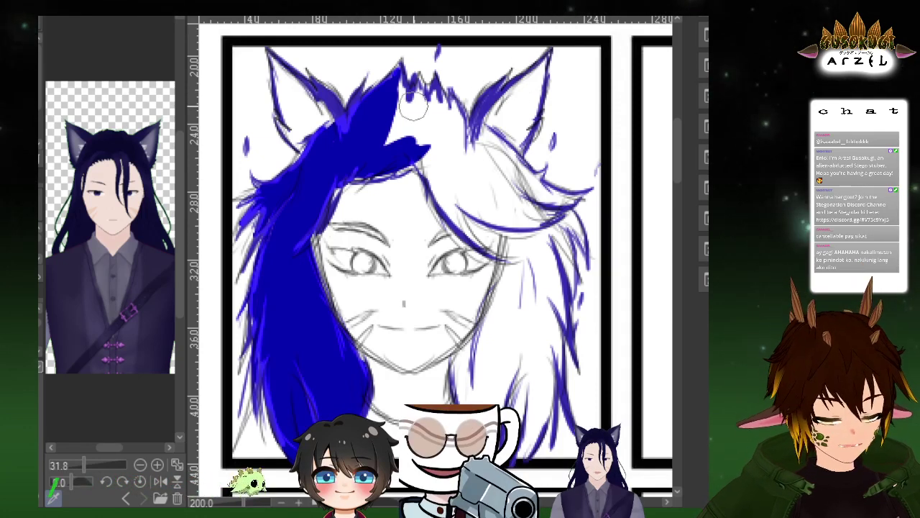
drag(394, 107, 389, 144)
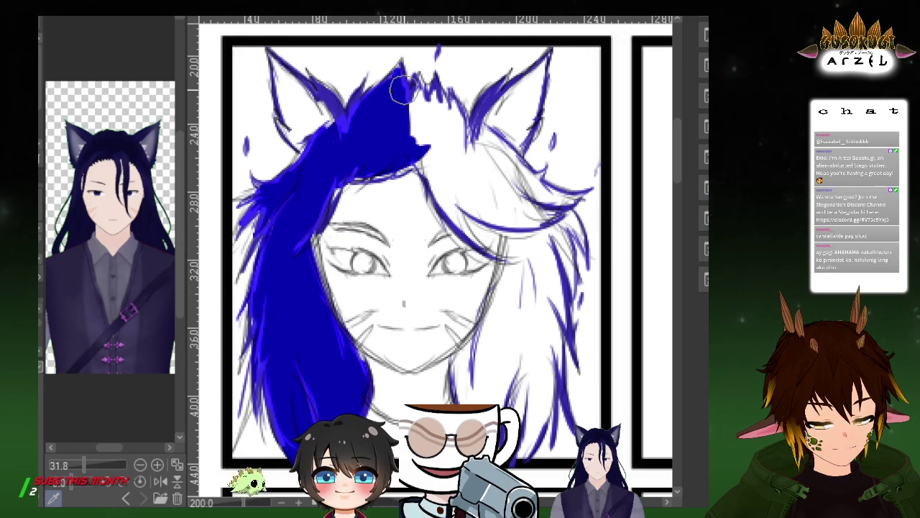
drag(416, 150, 481, 242)
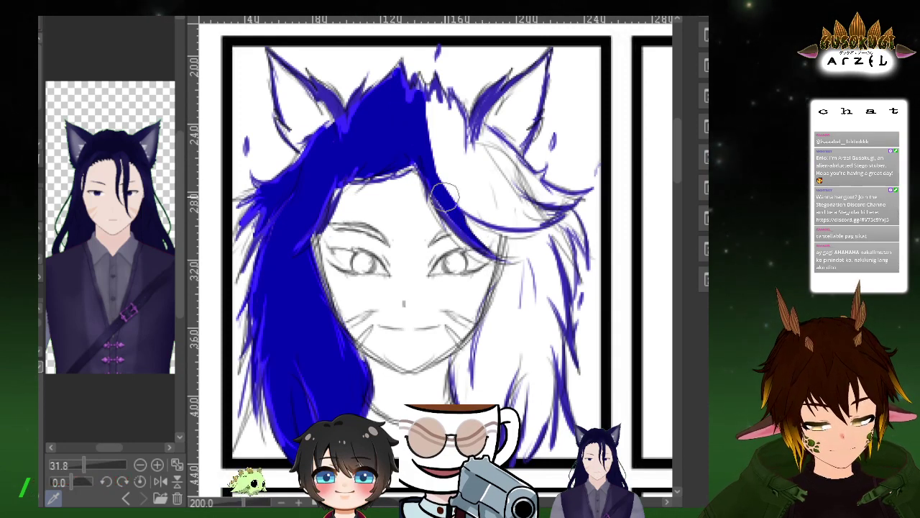
mouse_move(424, 111)
mouse_down()
mouse_move(456, 190)
mouse_move(433, 114)
mouse_move(437, 92)
mouse_move(466, 183)
mouse_up()
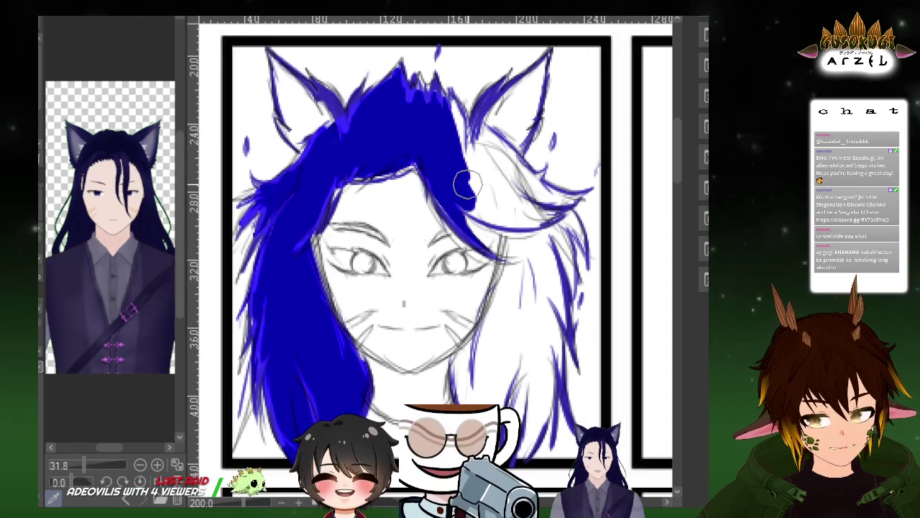
Fill the swept fringe to its tips in deep blue and start the lock hanging beside the cheek
mouse_move(458, 111)
mouse_down()
mouse_move(510, 122)
mouse_move(502, 97)
mouse_move(469, 141)
mouse_move(466, 109)
mouse_move(452, 102)
mouse_move(468, 150)
mouse_move(464, 126)
mouse_move(505, 161)
mouse_move(477, 147)
mouse_up()
drag(505, 176, 539, 187)
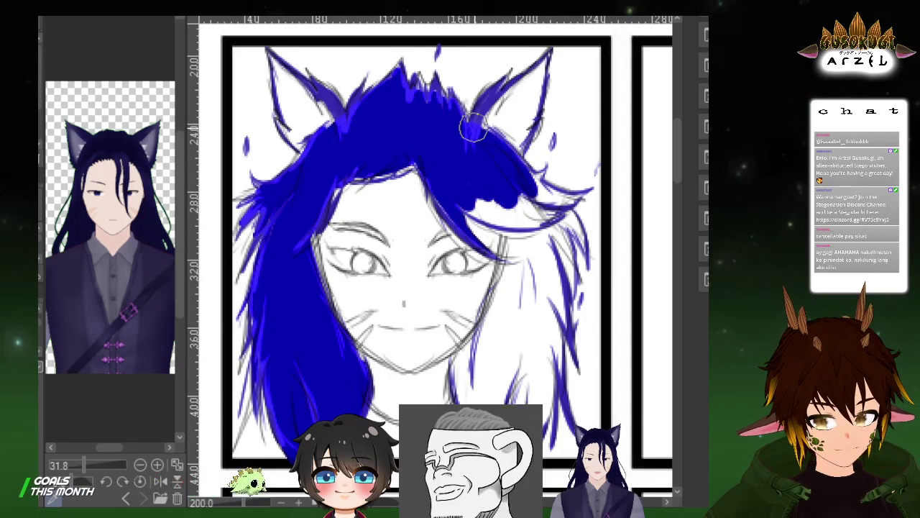
drag(520, 168, 541, 196)
mouse_move(469, 201)
mouse_down()
mouse_move(493, 211)
mouse_move(479, 192)
mouse_move(497, 213)
mouse_move(475, 185)
mouse_move(534, 217)
mouse_move(484, 202)
mouse_move(528, 183)
mouse_move(554, 197)
mouse_move(530, 177)
mouse_move(553, 192)
mouse_move(516, 235)
mouse_move(499, 350)
mouse_move(513, 259)
mouse_move(511, 237)
mouse_move(491, 217)
mouse_move(548, 224)
mouse_move(527, 329)
mouse_up()
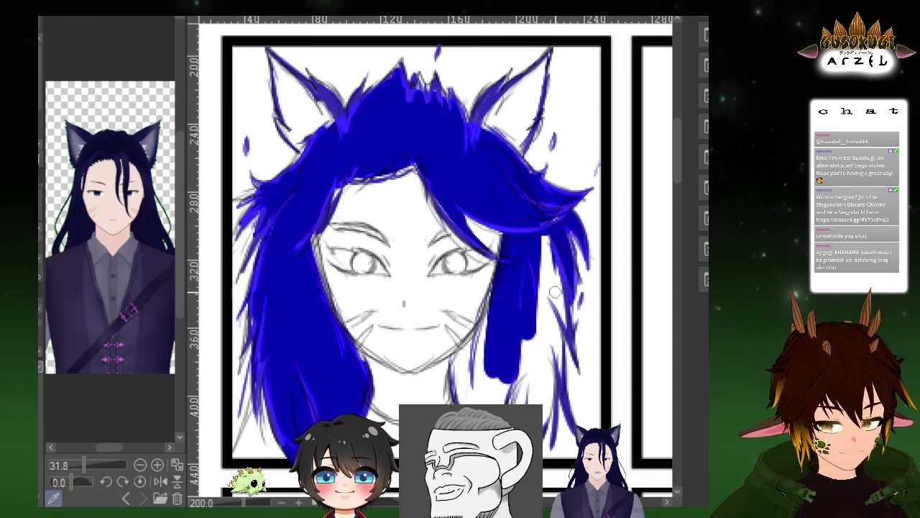
Paint the lower hair on the fringe side deep blue, from the jaw and neck out to the jagged locks
scroll(555, 292, down, 3)
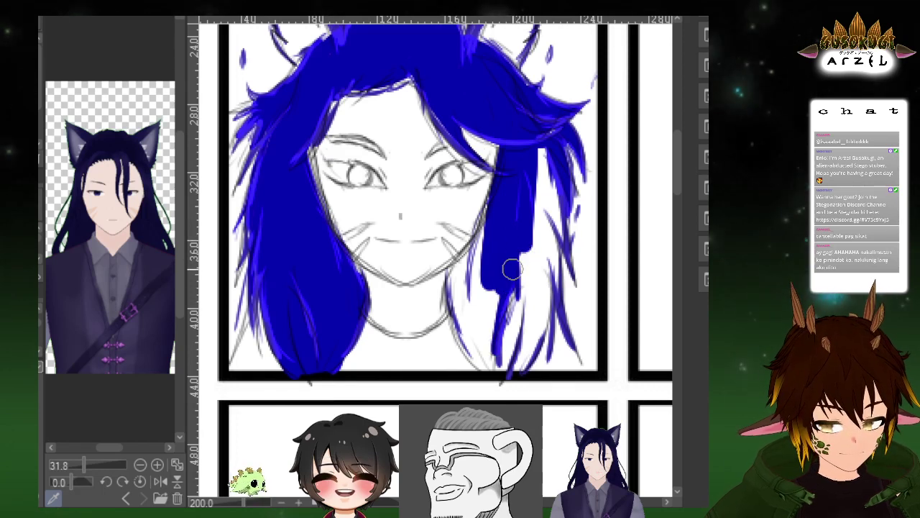
drag(446, 273, 502, 370)
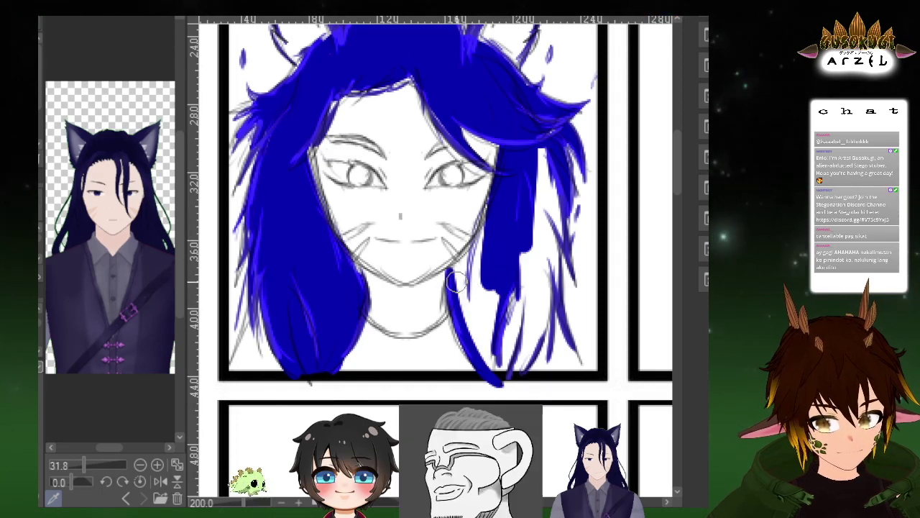
key(ctrl+z)
mouse_move(448, 273)
mouse_down()
mouse_move(453, 299)
mouse_move(486, 365)
mouse_up()
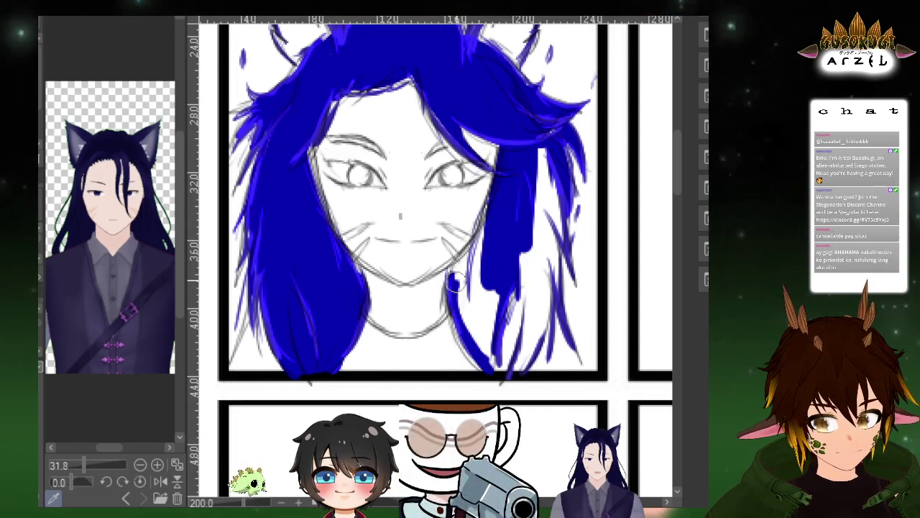
mouse_move(469, 324)
mouse_down()
mouse_move(473, 281)
mouse_move(484, 356)
mouse_up()
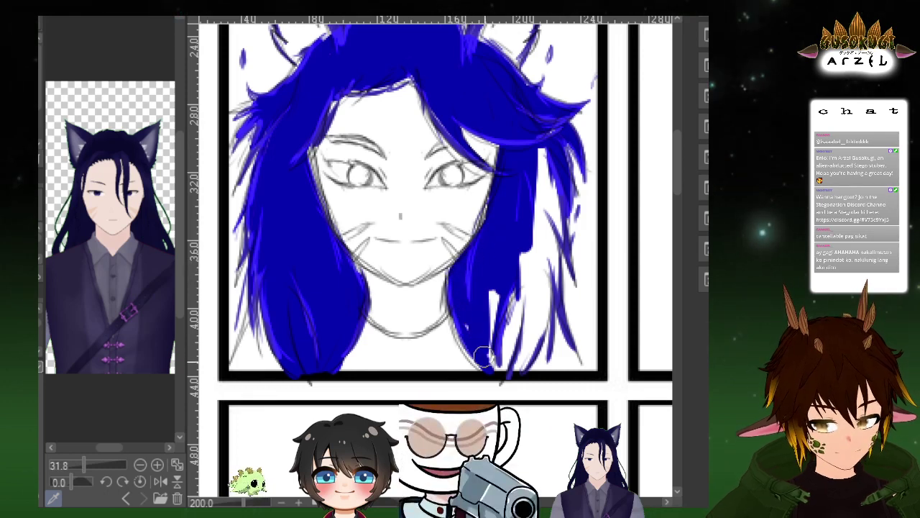
mouse_move(501, 235)
mouse_down()
mouse_move(511, 294)
mouse_move(525, 259)
mouse_move(548, 241)
mouse_move(544, 275)
mouse_move(534, 249)
mouse_move(553, 234)
mouse_move(541, 320)
mouse_up()
drag(501, 352, 508, 369)
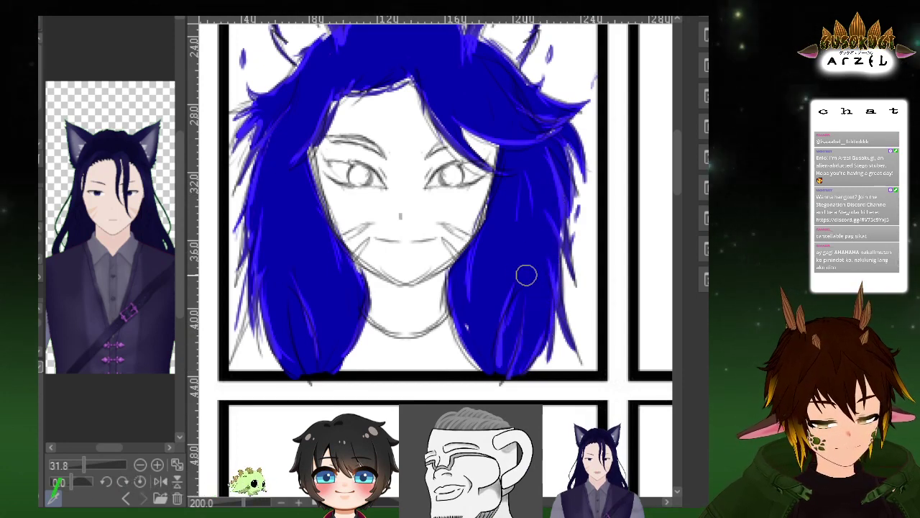
Brush brighter blue over the tufts at the ear bases and fill both inner ears with light violet
scroll(292, 170, up, 2)
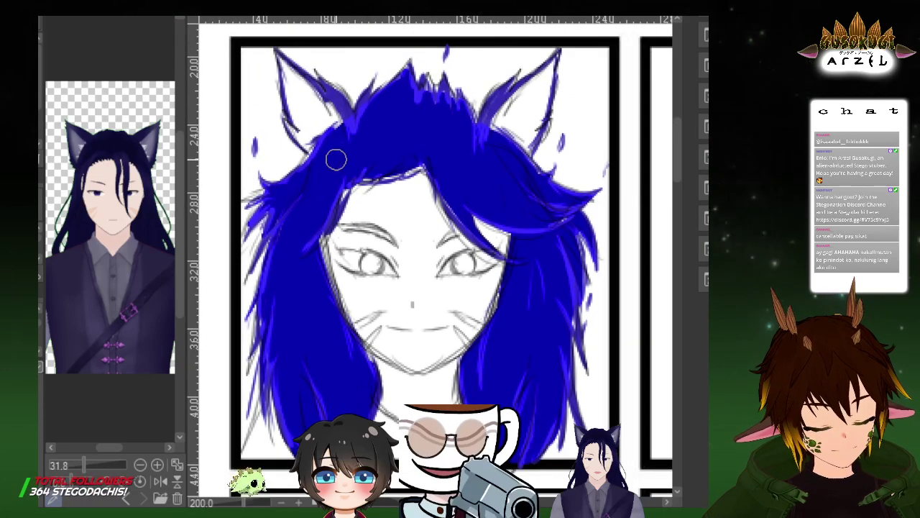
scroll(335, 158, up, 1)
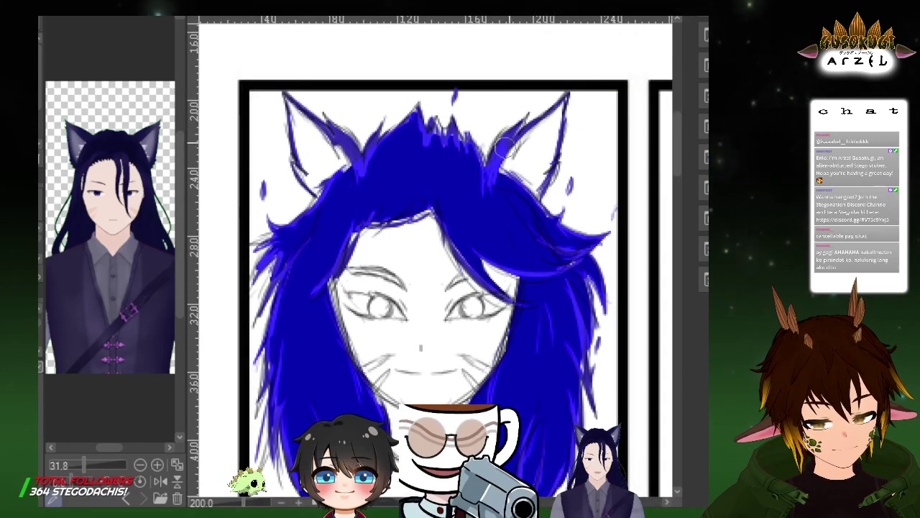
drag(505, 148, 508, 142)
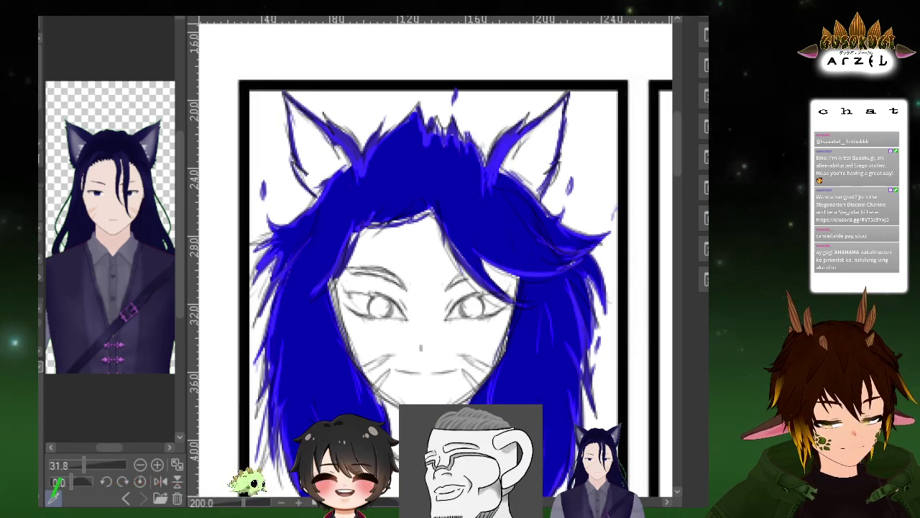
mouse_move(533, 133)
mouse_down()
mouse_move(510, 158)
mouse_move(541, 137)
mouse_move(554, 111)
mouse_move(541, 163)
mouse_up()
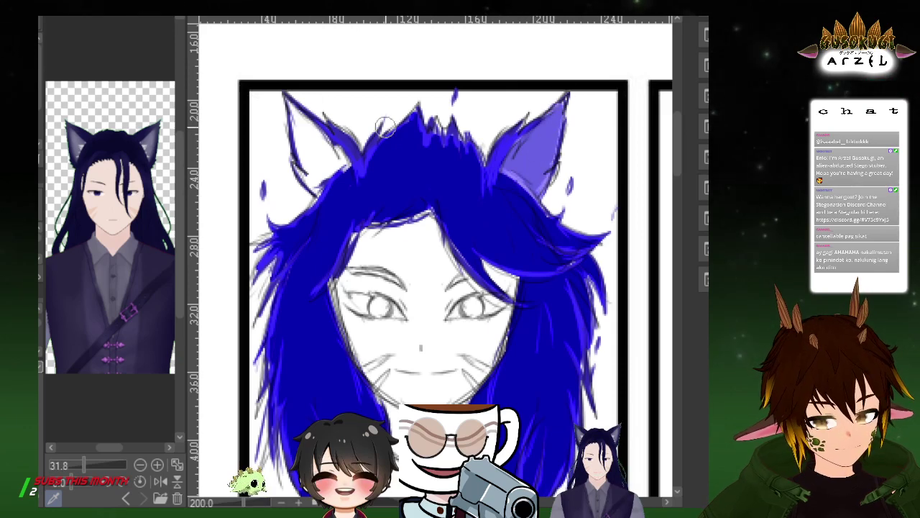
mouse_move(292, 107)
mouse_down()
mouse_move(323, 197)
mouse_move(335, 156)
mouse_move(361, 184)
mouse_up()
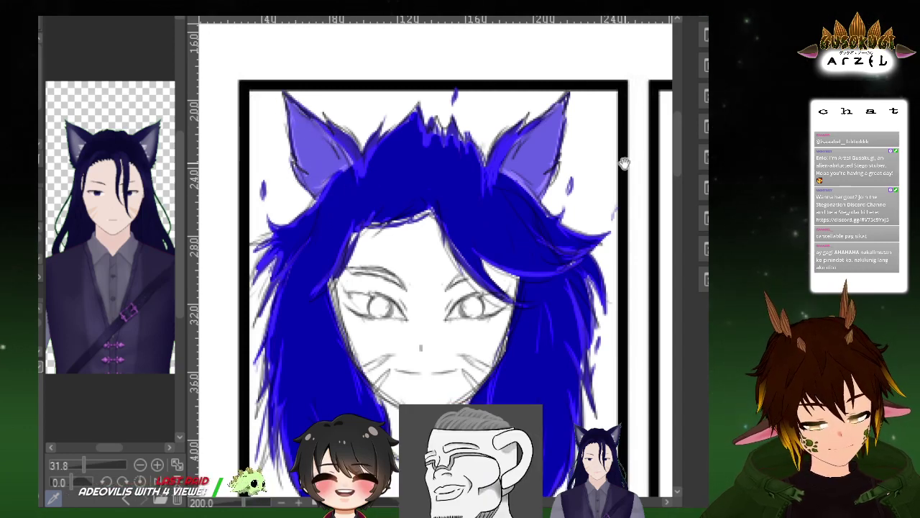
Select the interior of the cat-eared character's frame and try an upward gradient across it
drag(624, 164, 617, 134)
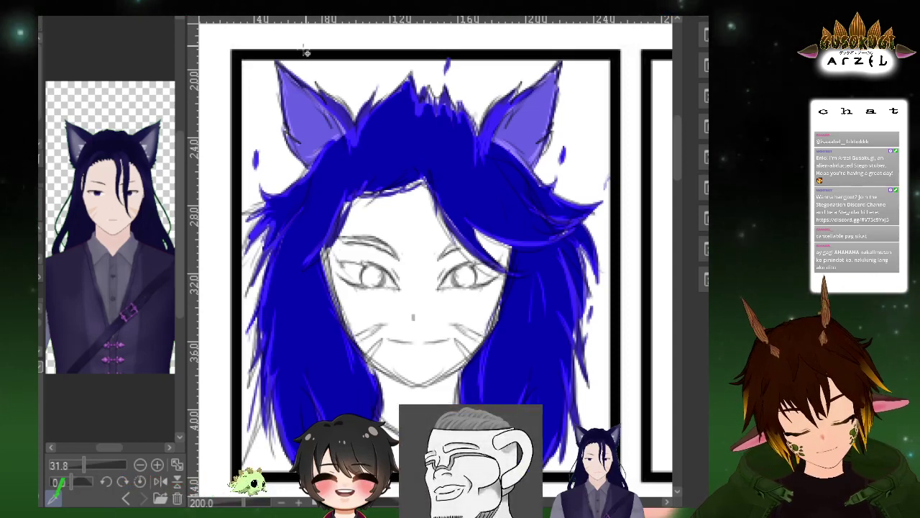
drag(236, 58, 613, 472)
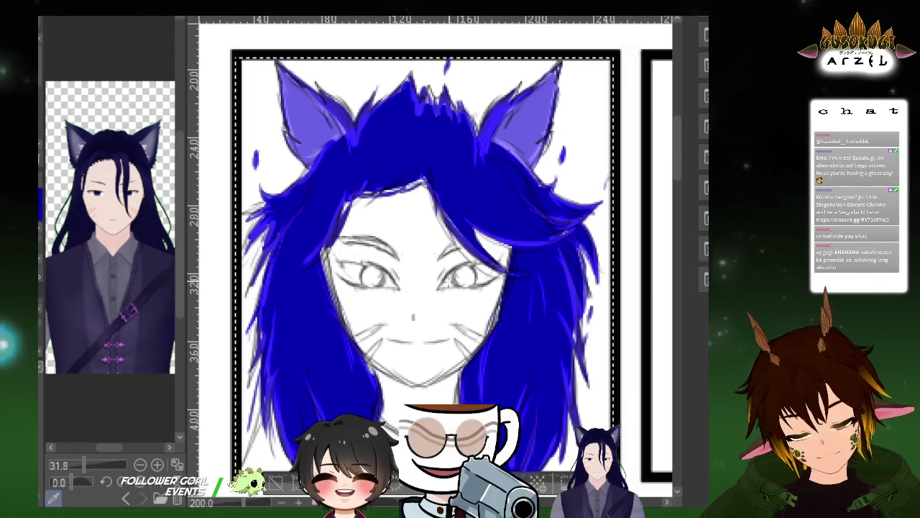
drag(518, 320, 517, 188)
key(ctrl+z)
scroll(521, 213, down, 1)
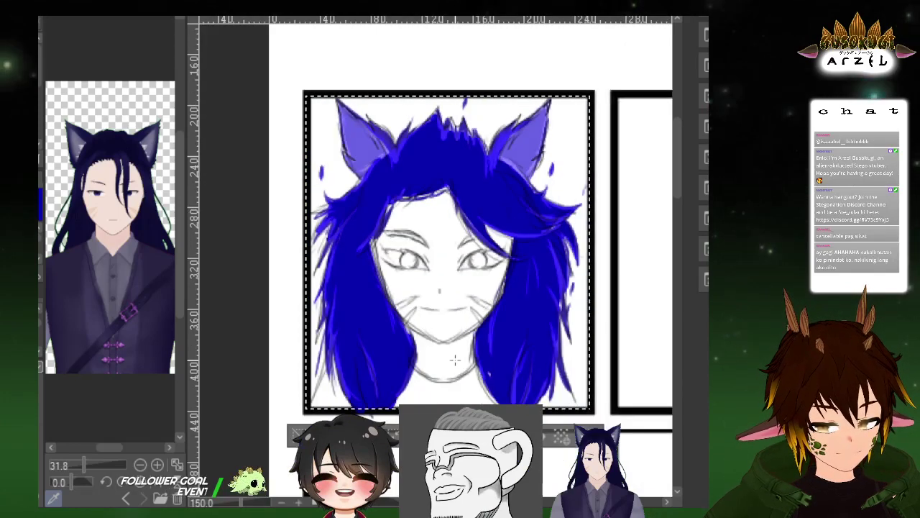
Fill the selected background with a gradient from light violet below to deep blue above, comparing it with the unfilled version
drag(456, 364, 496, 182)
key(ctrl+z)
key(ctrl+y)
key(ctrl+z)
key(ctrl+y)
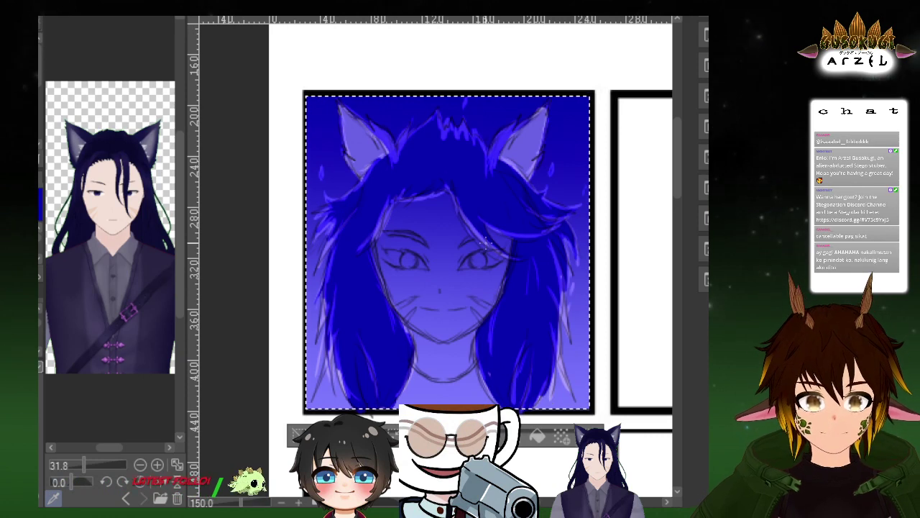
key(ctrl+z)
key(ctrl+y)
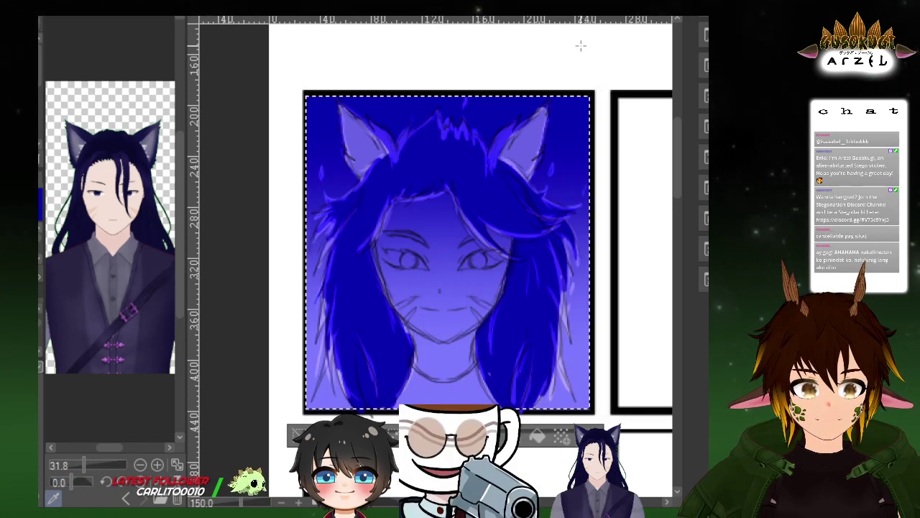
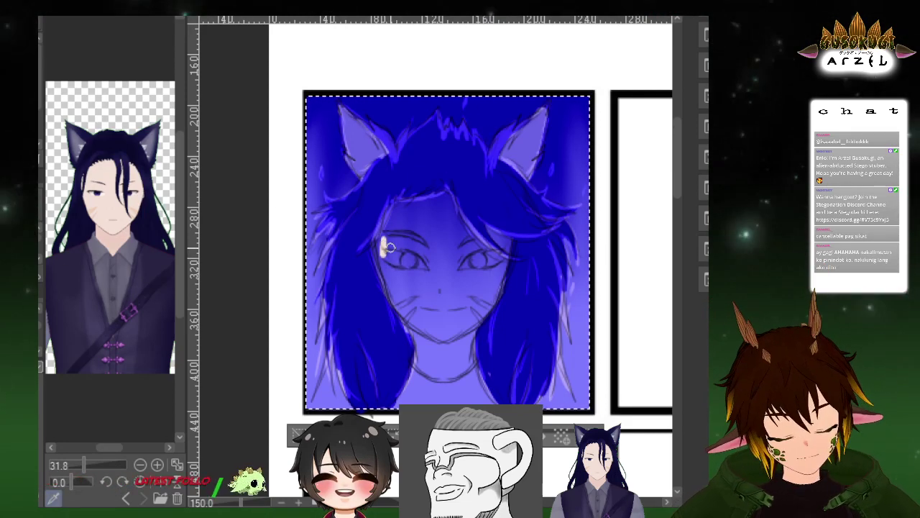
Paint pale beige skin over the forehead and the half of the face without the fringe, down to the chin
scroll(397, 241, up, 1)
drag(469, 237, 423, 165)
drag(331, 180, 365, 270)
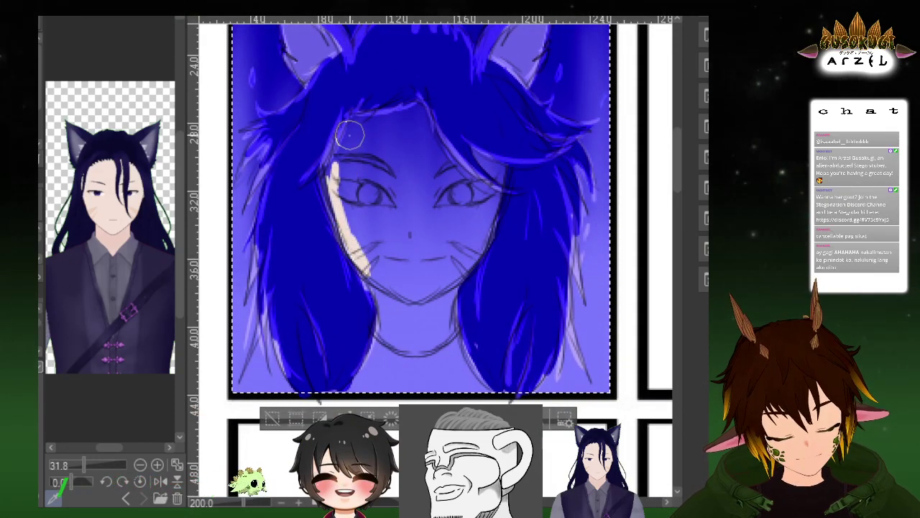
drag(338, 167, 353, 126)
mouse_move(342, 188)
mouse_down()
mouse_move(356, 216)
mouse_move(376, 211)
mouse_move(406, 295)
mouse_move(370, 150)
mouse_move(392, 219)
mouse_up()
mouse_move(356, 133)
mouse_down()
mouse_move(409, 112)
mouse_move(421, 281)
mouse_up()
drag(400, 128, 387, 164)
Fill the fringe-side half of the face with pale beige, covering the eye area, cheek and jaw
mouse_move(406, 210)
mouse_down()
mouse_move(422, 140)
mouse_move(452, 211)
mouse_up()
mouse_move(428, 124)
mouse_down()
mouse_move(457, 189)
mouse_move(435, 141)
mouse_move(487, 224)
mouse_move(439, 148)
mouse_move(498, 214)
mouse_move(460, 172)
mouse_up()
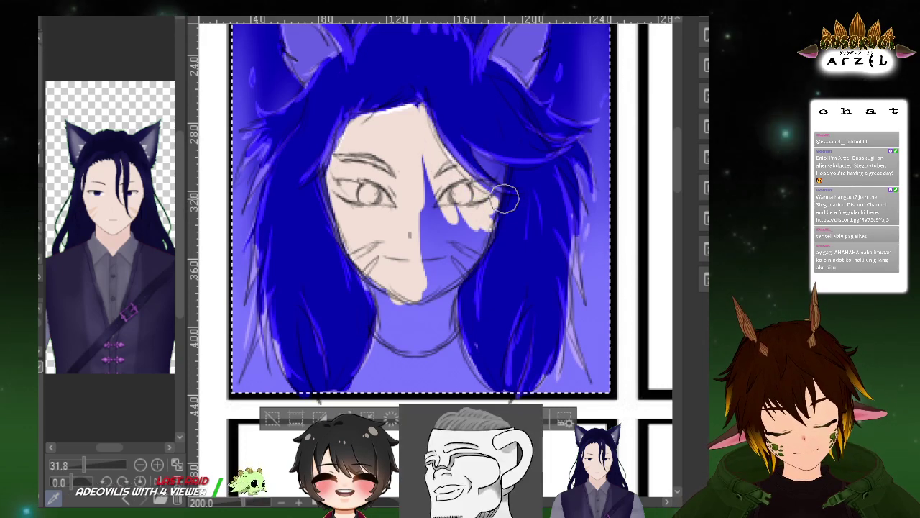
drag(474, 227, 450, 284)
mouse_move(453, 252)
mouse_down()
mouse_move(430, 275)
mouse_move(480, 239)
mouse_move(455, 210)
mouse_move(422, 243)
mouse_move(435, 185)
mouse_up()
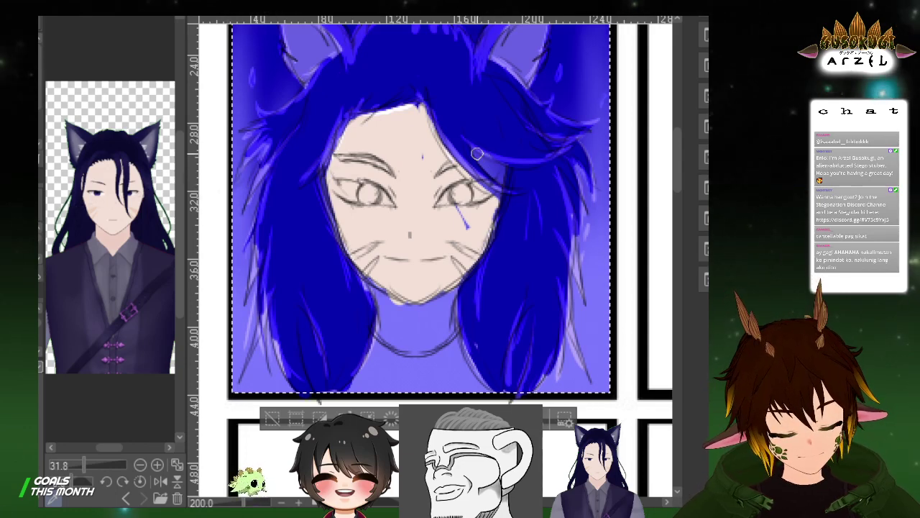
Fill the skin gap between the fringe strands with beige and cover the stray violet streak below the eye
scroll(477, 153, up, 4)
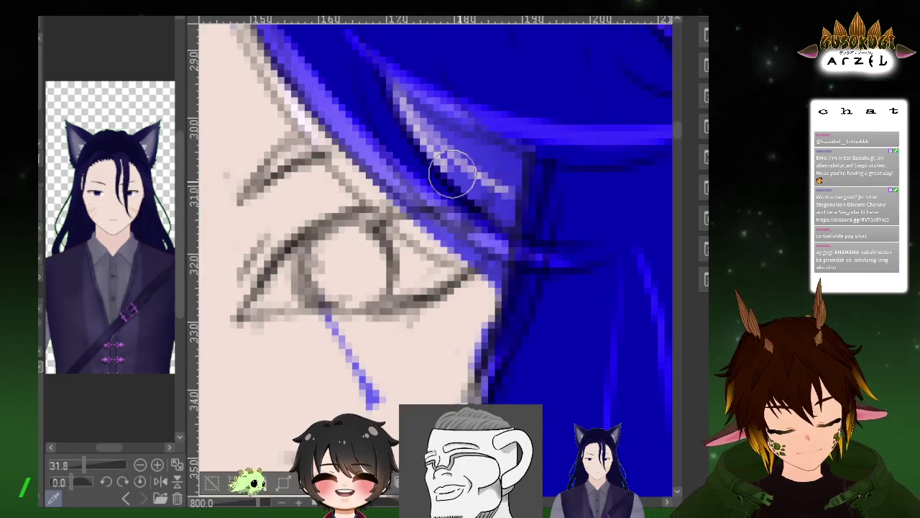
mouse_move(400, 108)
mouse_down()
mouse_move(491, 176)
mouse_move(399, 94)
mouse_move(478, 152)
mouse_move(519, 162)
mouse_move(510, 185)
mouse_move(473, 170)
mouse_move(511, 211)
mouse_up()
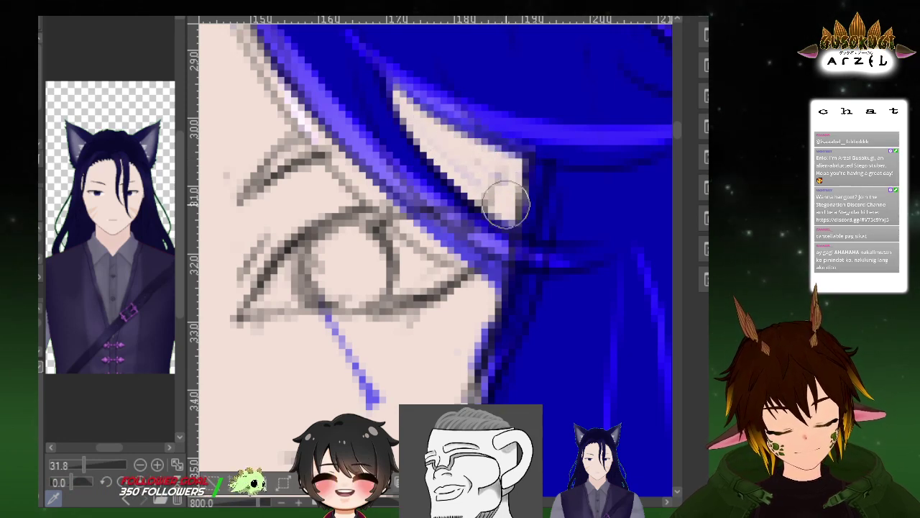
drag(398, 99, 521, 176)
mouse_move(426, 205)
mouse_down()
mouse_move(507, 270)
mouse_move(474, 339)
mouse_up()
drag(335, 337, 371, 396)
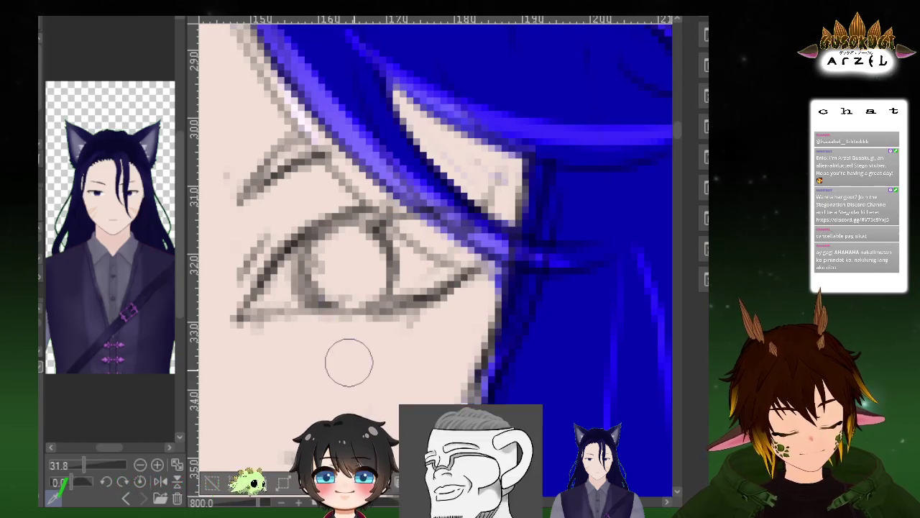
Paint pale beige skin over most of the neck, from the chin line down to the curved neckline
scroll(402, 210, down, 5)
scroll(507, 224, down, 4)
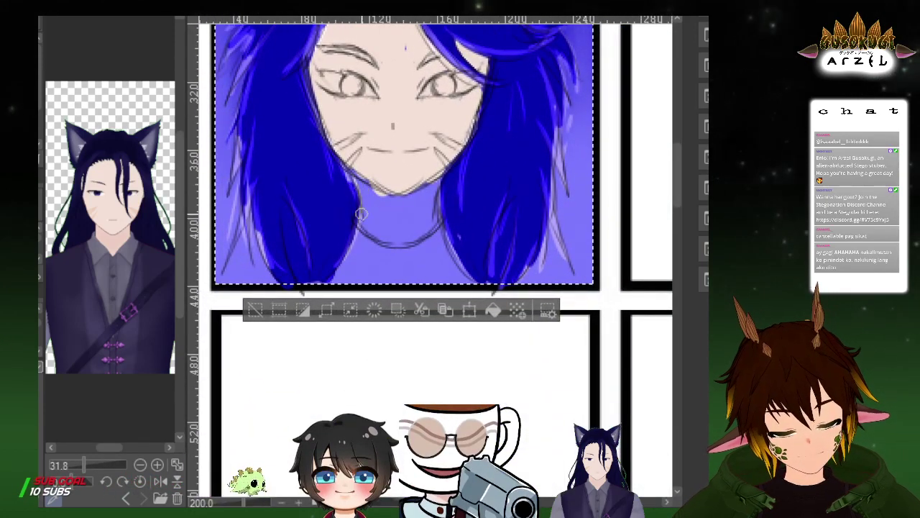
key(ctrl+plus)
key(ctrl+plus)
key(ctrl+plus)
key(ctrl+plus)
mouse_move(304, 146)
mouse_down()
mouse_move(318, 295)
mouse_move(328, 216)
mouse_move(315, 126)
mouse_move(280, 67)
mouse_move(327, 116)
mouse_move(357, 175)
mouse_move(333, 229)
mouse_move(327, 274)
mouse_move(363, 330)
mouse_move(392, 320)
mouse_move(379, 196)
mouse_move(405, 283)
mouse_move(413, 160)
mouse_up()
mouse_move(458, 357)
mouse_down()
mouse_move(470, 151)
mouse_move(502, 357)
mouse_move(542, 233)
mouse_up()
mouse_move(637, 115)
mouse_down()
mouse_move(585, 129)
mouse_move(571, 151)
mouse_move(551, 273)
mouse_up()
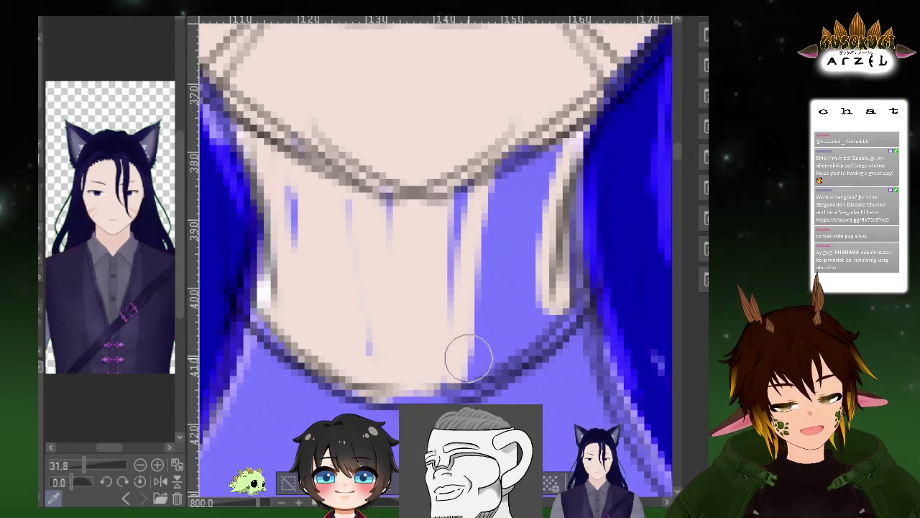
Cover the remaining violet streaks and patches in the neck with beige, out to the hair on both sides
mouse_move(471, 363)
mouse_down()
mouse_move(483, 317)
mouse_move(438, 208)
mouse_up()
drag(413, 269, 386, 283)
mouse_move(496, 231)
mouse_down()
mouse_move(375, 281)
mouse_move(473, 237)
mouse_move(522, 119)
mouse_up()
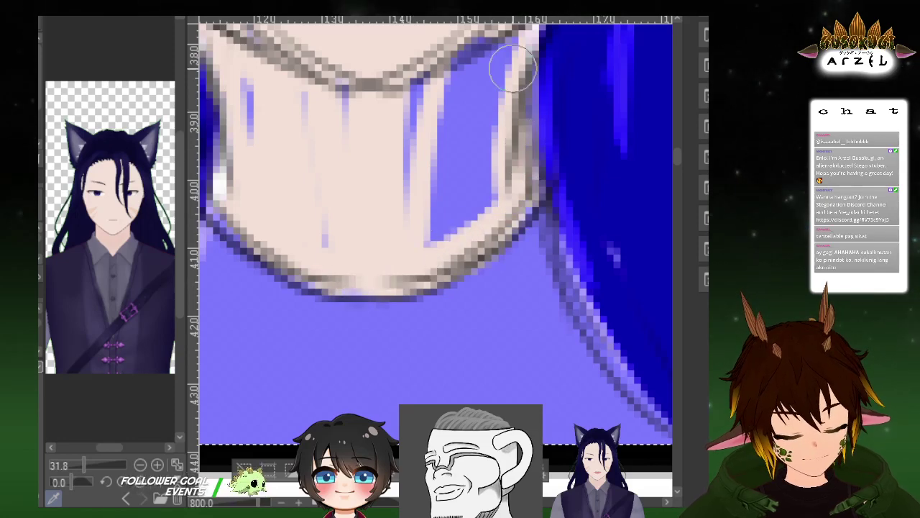
drag(430, 95, 411, 166)
mouse_move(440, 51)
mouse_down()
mouse_move(439, 238)
mouse_move(454, 79)
mouse_up()
drag(502, 62, 494, 148)
drag(460, 191, 478, 277)
mouse_move(259, 200)
mouse_down()
mouse_move(300, 197)
mouse_move(288, 237)
mouse_up()
mouse_move(330, 165)
mouse_down()
mouse_move(368, 323)
mouse_move(308, 196)
mouse_up()
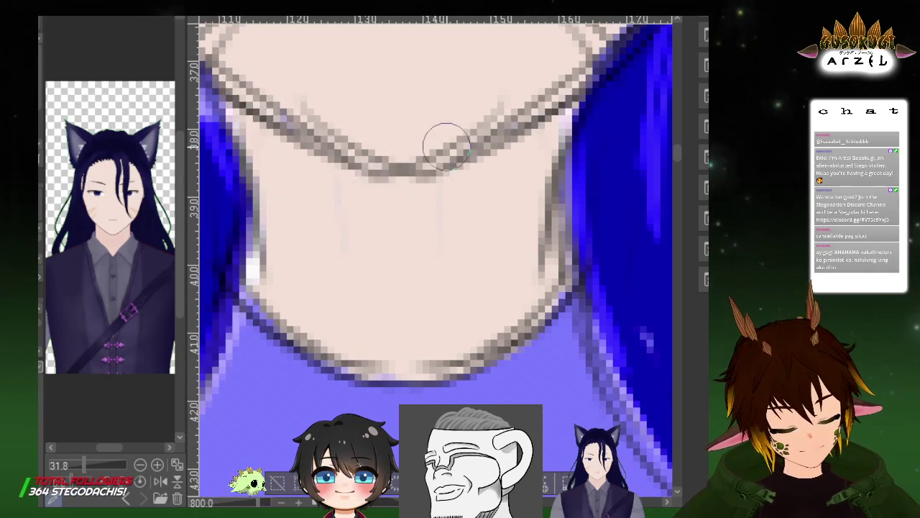
Cover the violet speck on the forehead and fill the white gap under the hairline with beige
scroll(524, 190, down, 4)
mouse_move(615, 178)
mouse_down()
mouse_move(593, 230)
mouse_move(588, 210)
mouse_move(578, 259)
mouse_up()
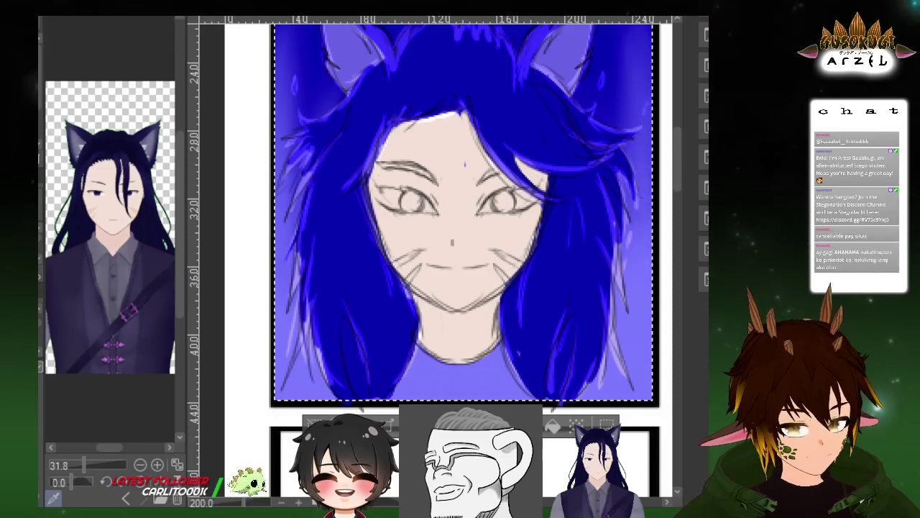
drag(601, 214, 596, 218)
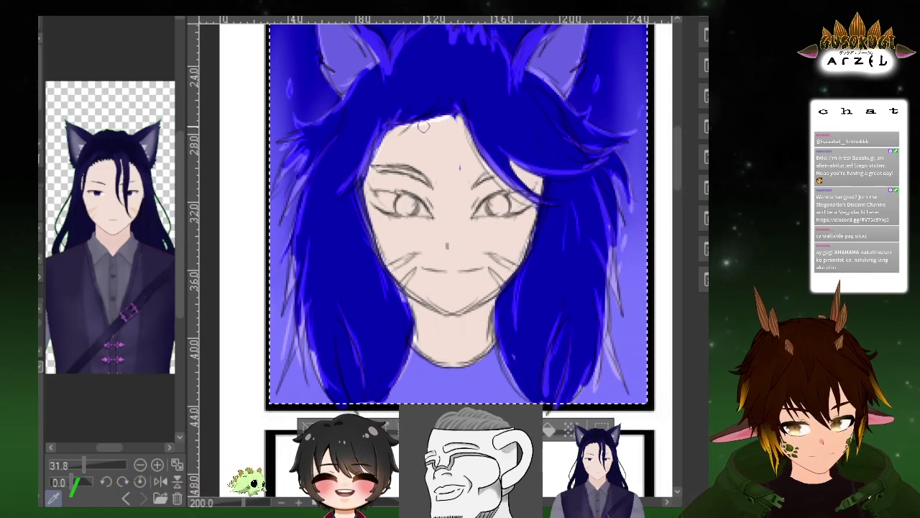
scroll(448, 117, up, 4)
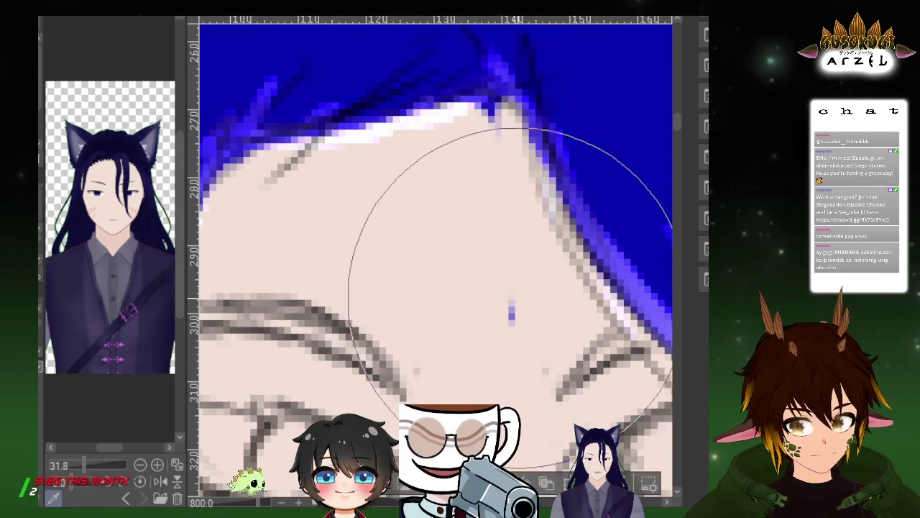
key(ctrl+z)
drag(512, 309, 515, 346)
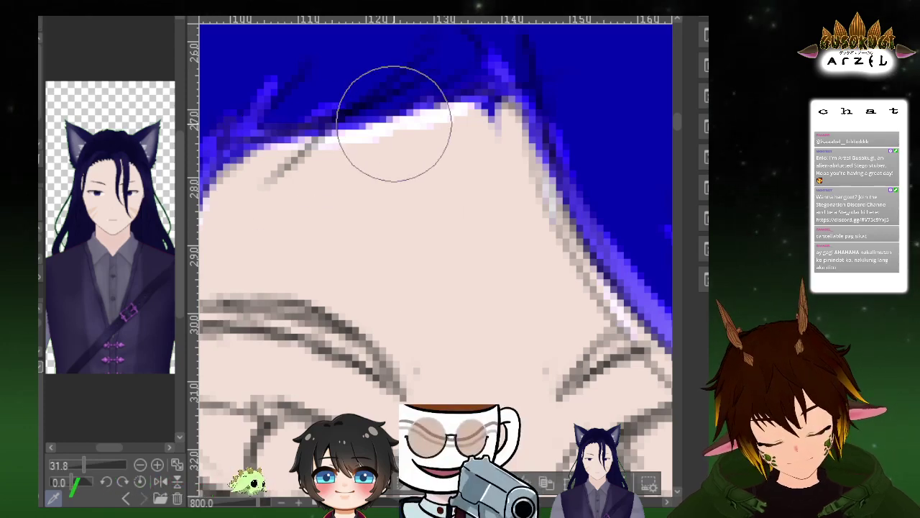
drag(304, 156, 456, 120)
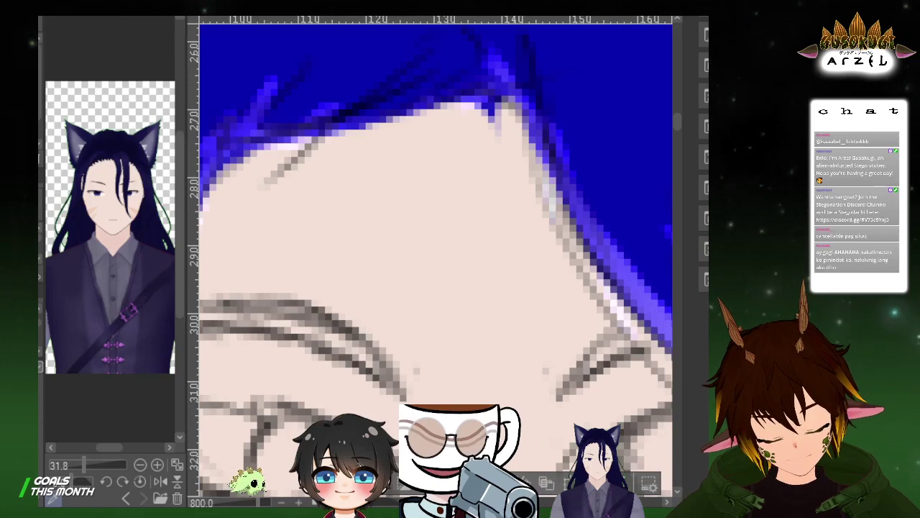
Enlarge the brush and blend brighter blue highlights into the hair beside the forehead, on the side without the fringe
scroll(413, 213, down, 6)
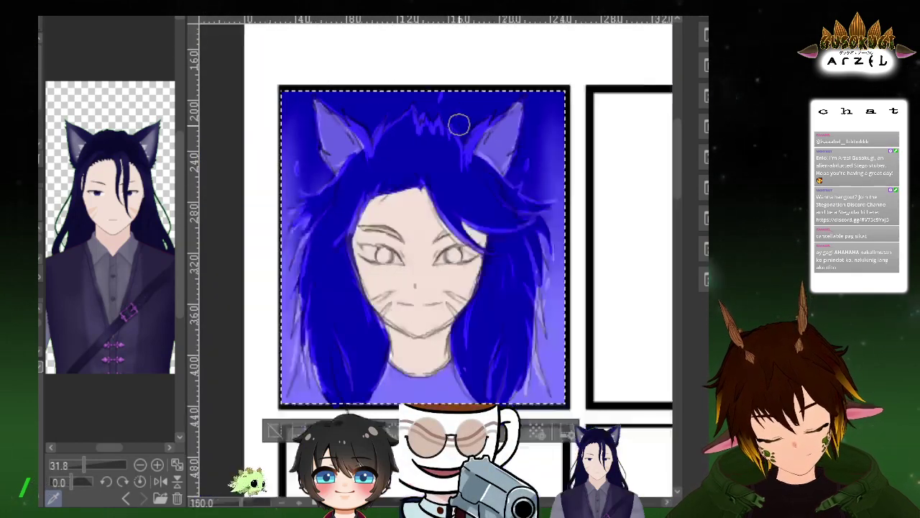
scroll(539, 212, up, 1)
drag(569, 200, 589, 156)
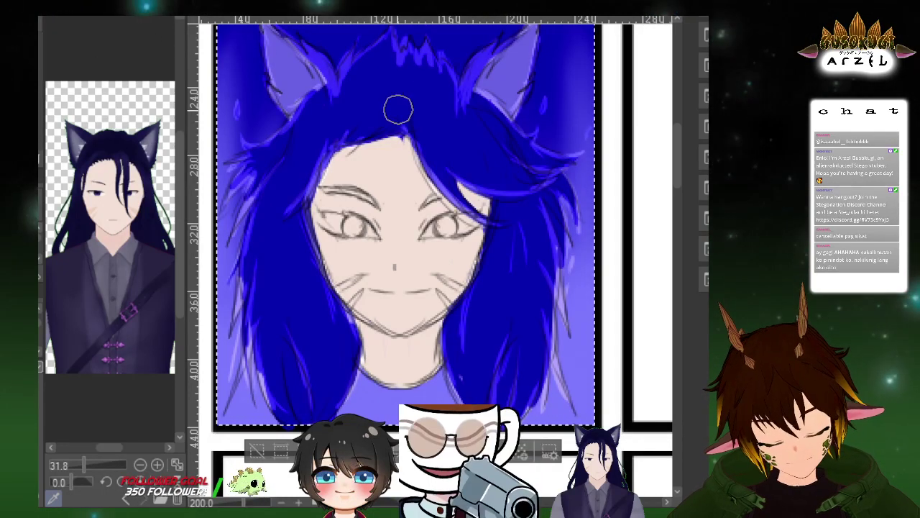
scroll(346, 117, up, 3)
key(])
key(])
key(])
key(])
key(])
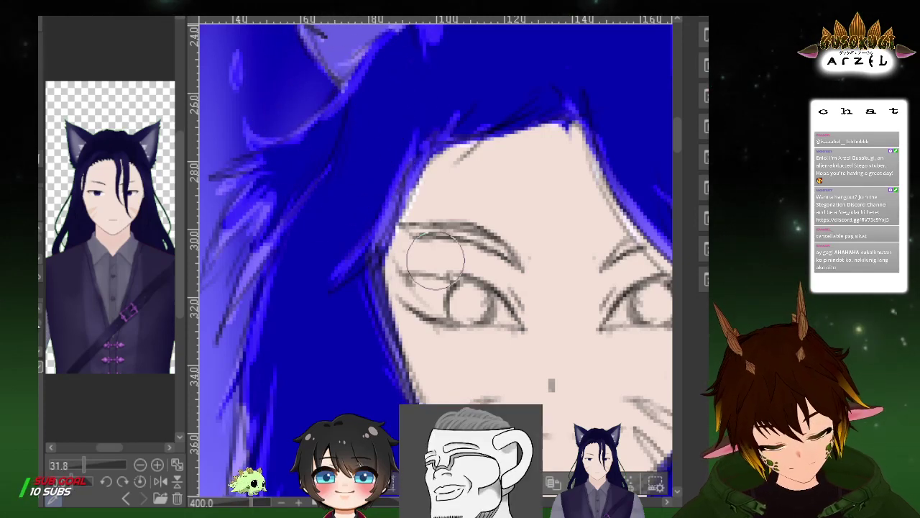
drag(373, 54, 366, 94)
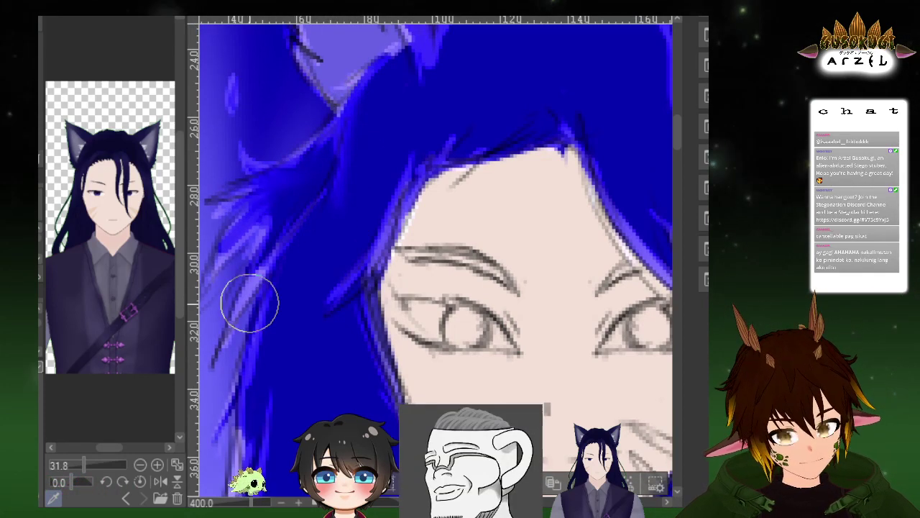
mouse_move(392, 198)
mouse_down()
mouse_move(456, 97)
mouse_move(440, 142)
mouse_up()
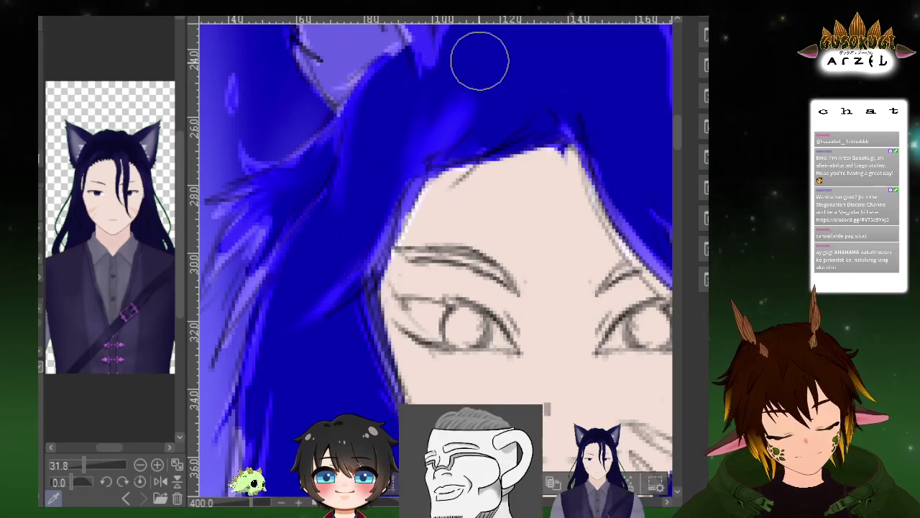
Blend brighter blue highlights into the hair above the forehead and the spiky crown between the ears
drag(499, 76, 456, 162)
mouse_move(371, 161)
mouse_down()
mouse_move(421, 91)
mouse_move(416, 100)
mouse_up()
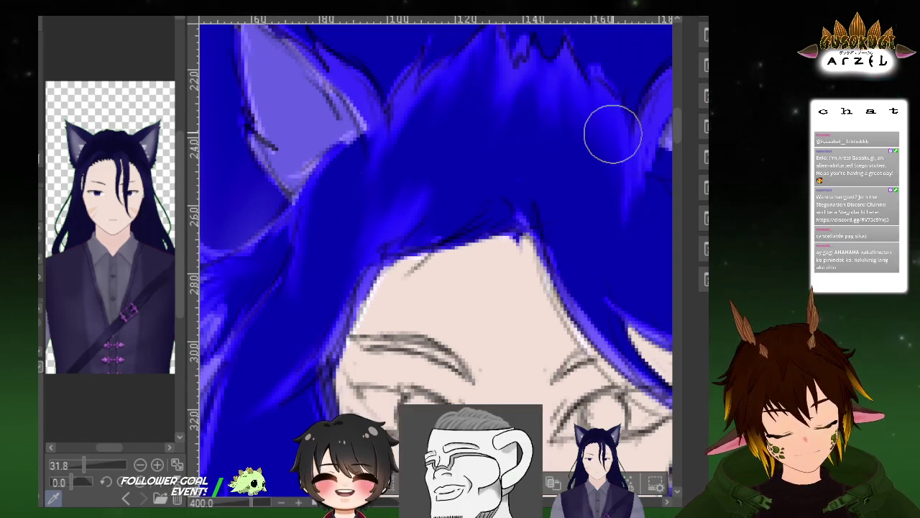
drag(613, 134, 504, 144)
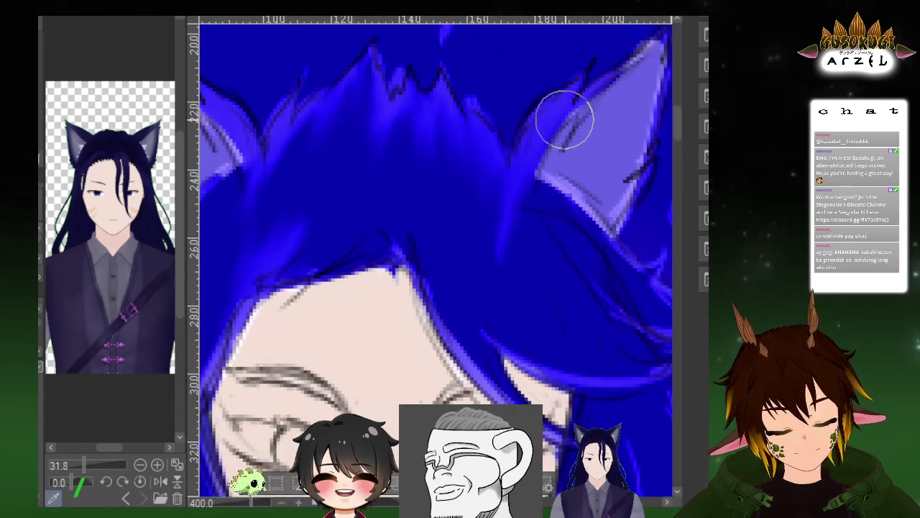
drag(669, 112, 564, 130)
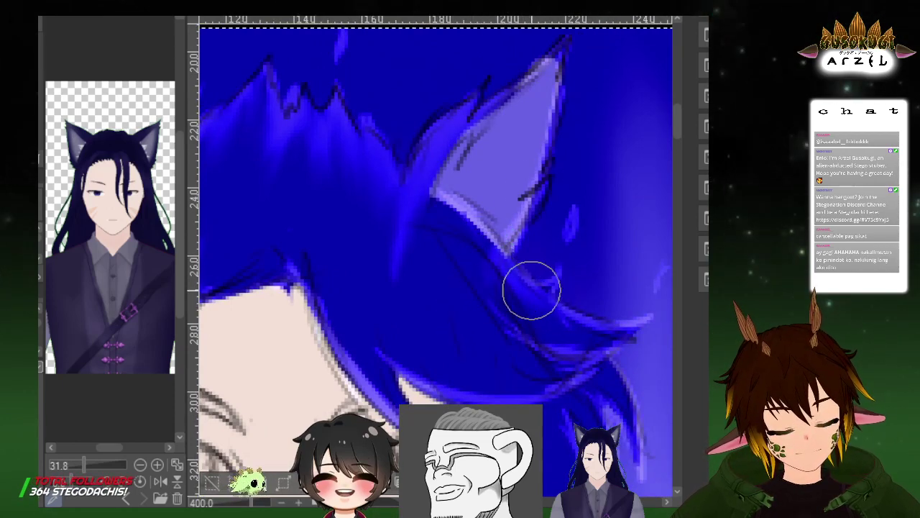
Blend brighter blue highlights into the sweeping fringe and the long hair beneath it, down to the tips
drag(551, 314, 522, 160)
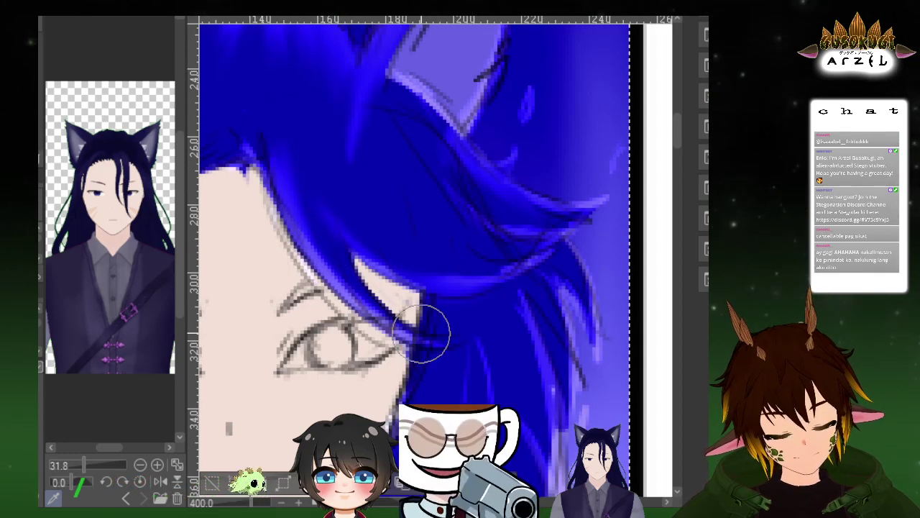
drag(537, 344, 412, 175)
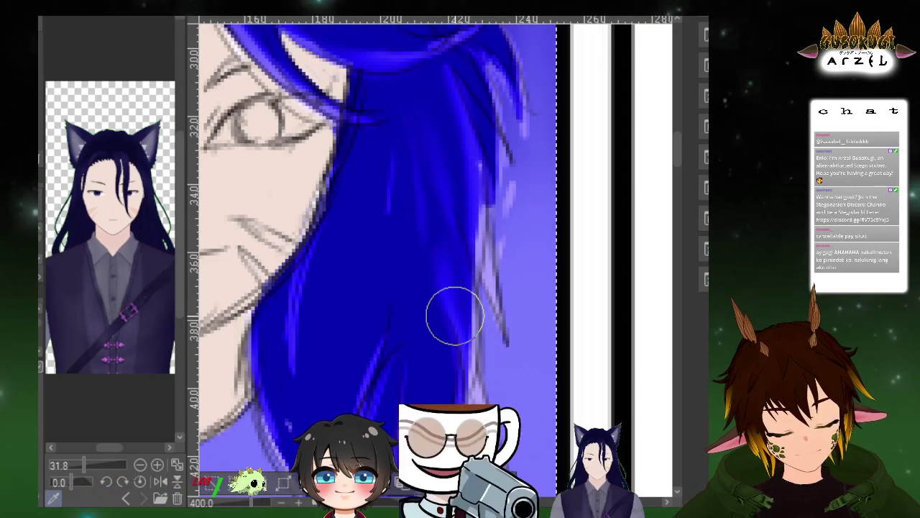
scroll(497, 304, down, 3)
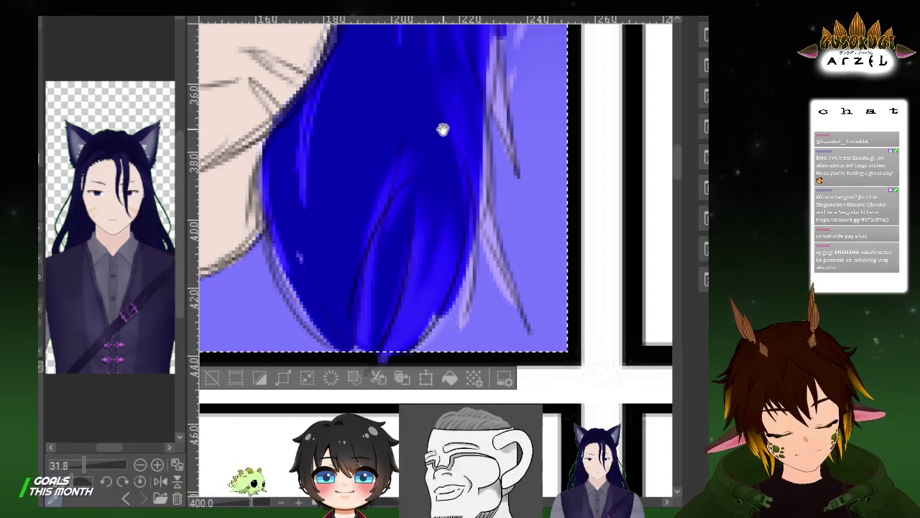
drag(442, 129, 499, 112)
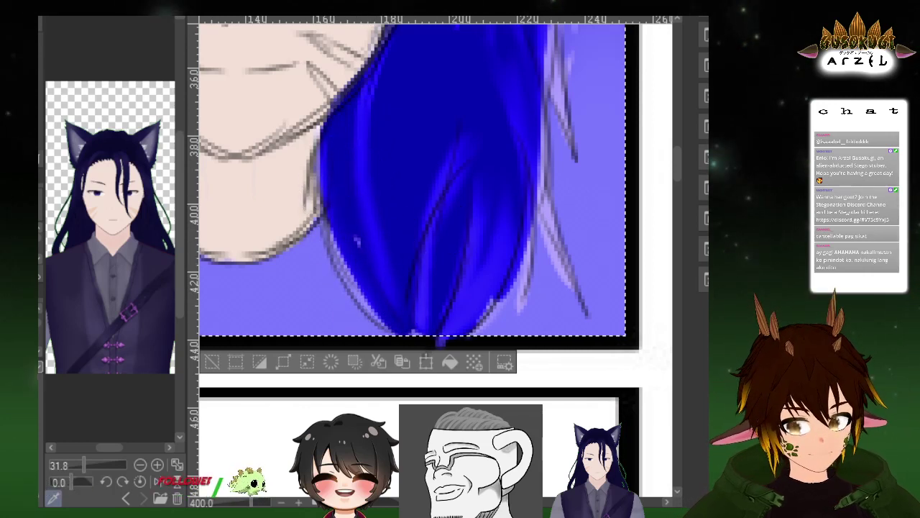
key(ctrl+z)
key(ctrl+y)
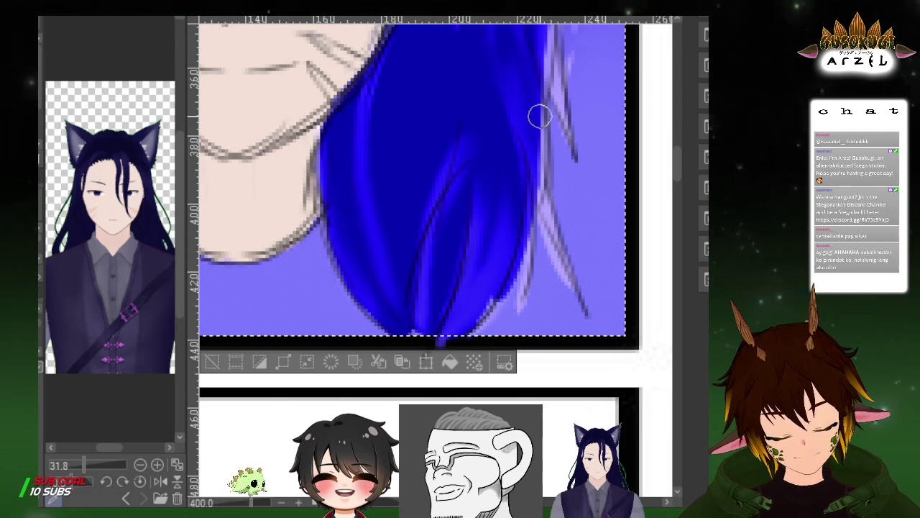
Paint the loose outer strands on the fringe side deep blue with a smaller brush, adding small detached wisps
drag(559, 247, 539, 166)
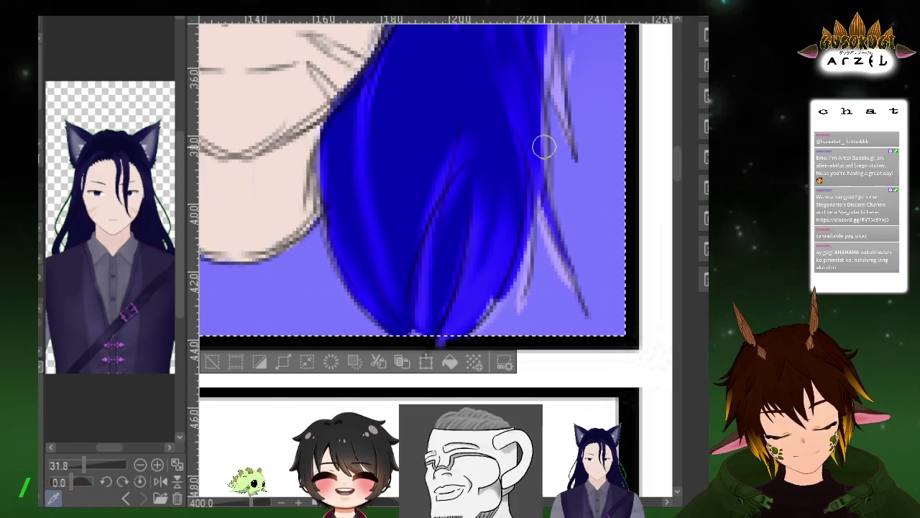
scroll(546, 143, up, 3)
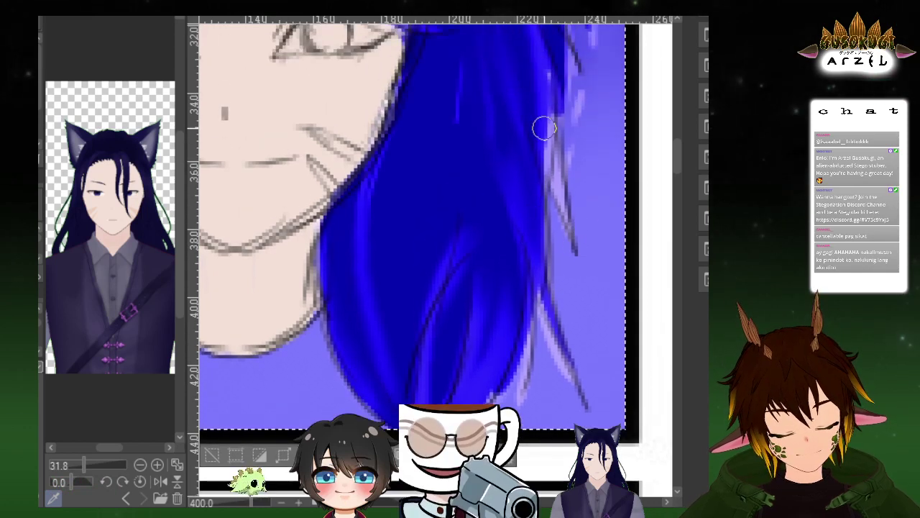
drag(547, 125, 569, 234)
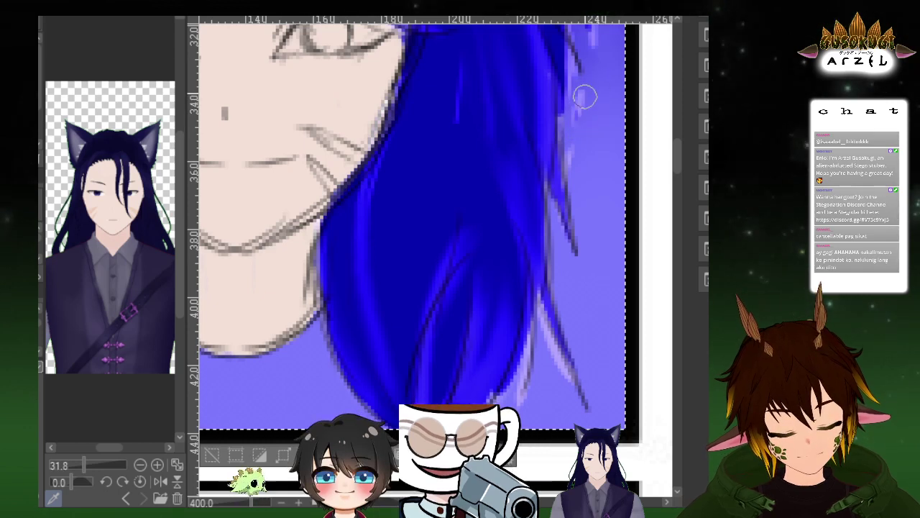
drag(585, 87, 582, 99)
scroll(604, 81, up, 3)
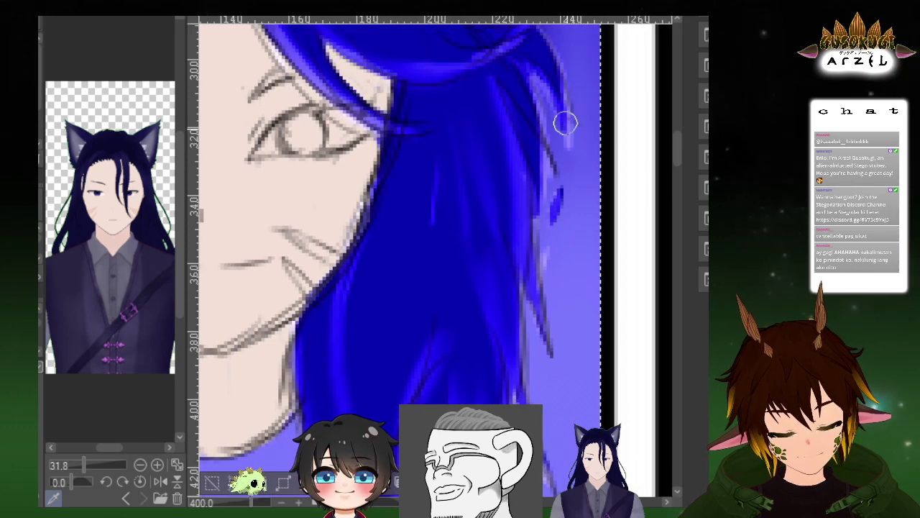
drag(567, 72, 607, 150)
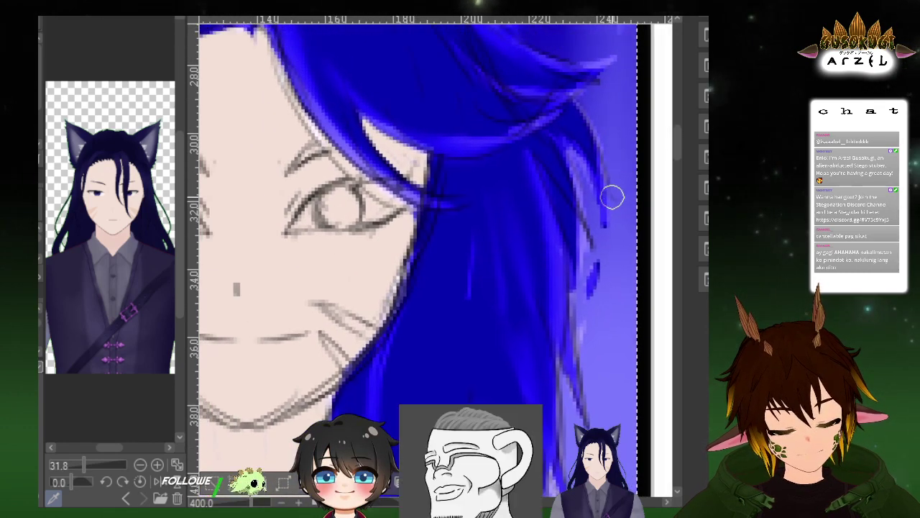
Compare the portrait with and without the beige skin color
scroll(615, 209, down, 3)
drag(557, 219, 597, 179)
scroll(556, 214, up, 1)
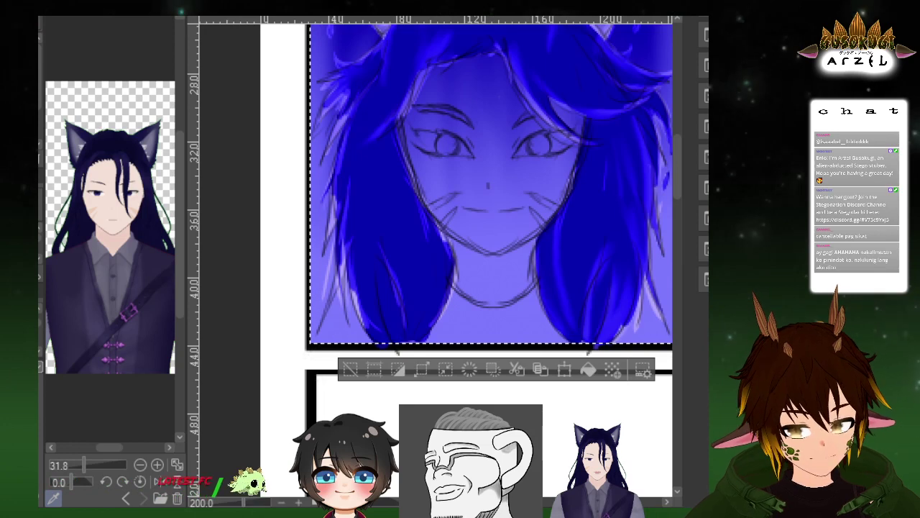
click(497, 158)
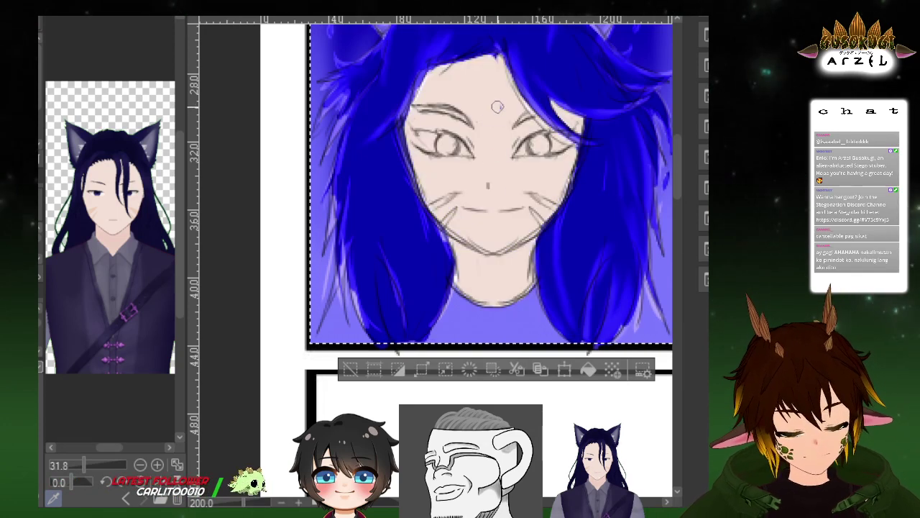
key(ctrl+z)
key(ctrl+y)
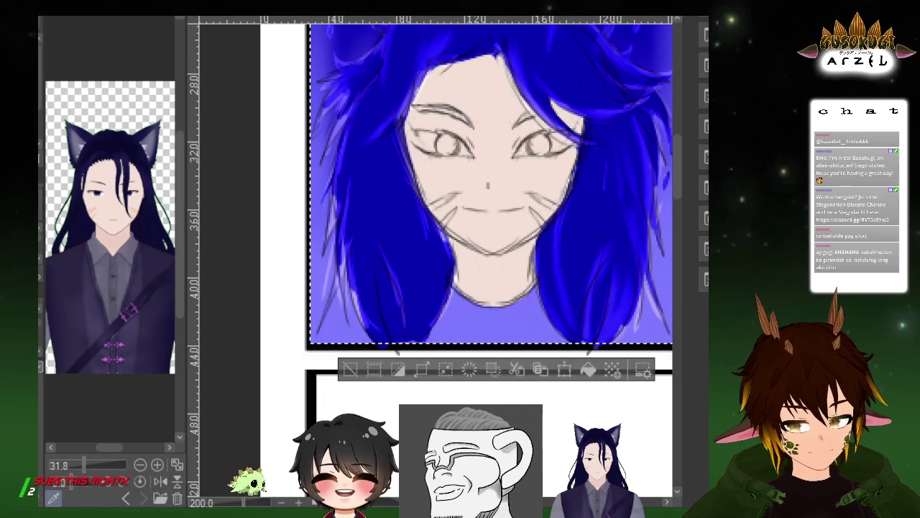
Paint the loose outer strands deep blue on the side opposite the fringe and review the whole head
key(ctrl+z)
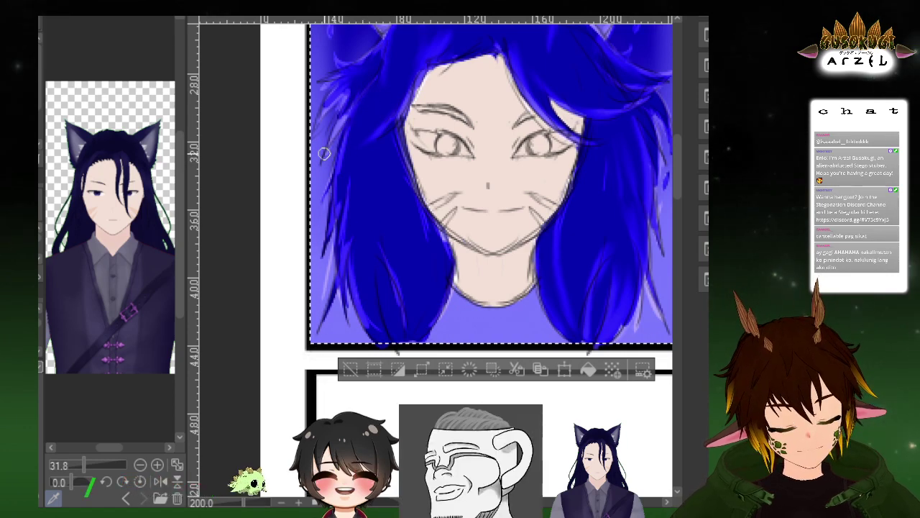
scroll(393, 94, up, 2)
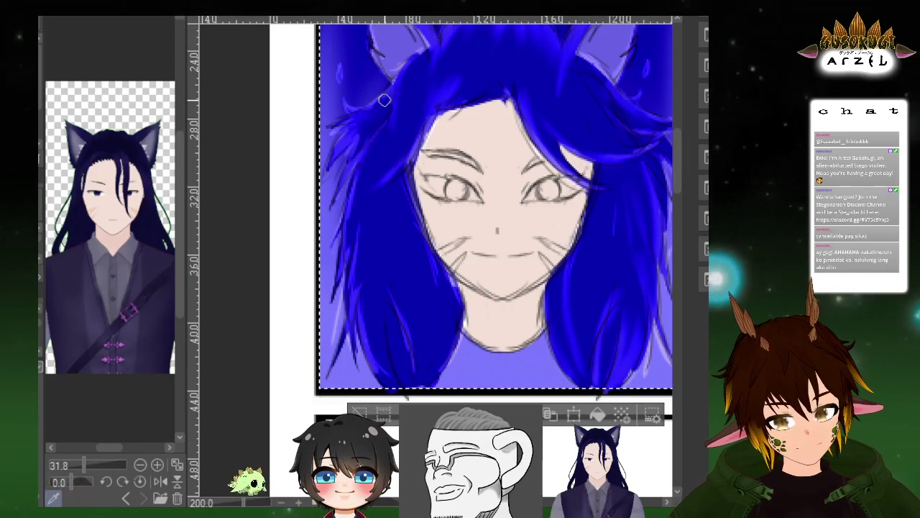
scroll(445, 103, up, 2)
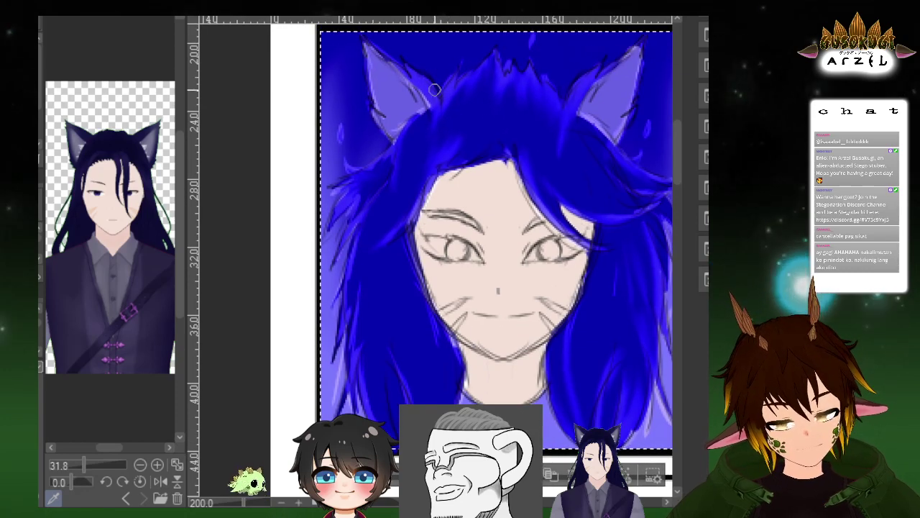
drag(626, 46, 594, 90)
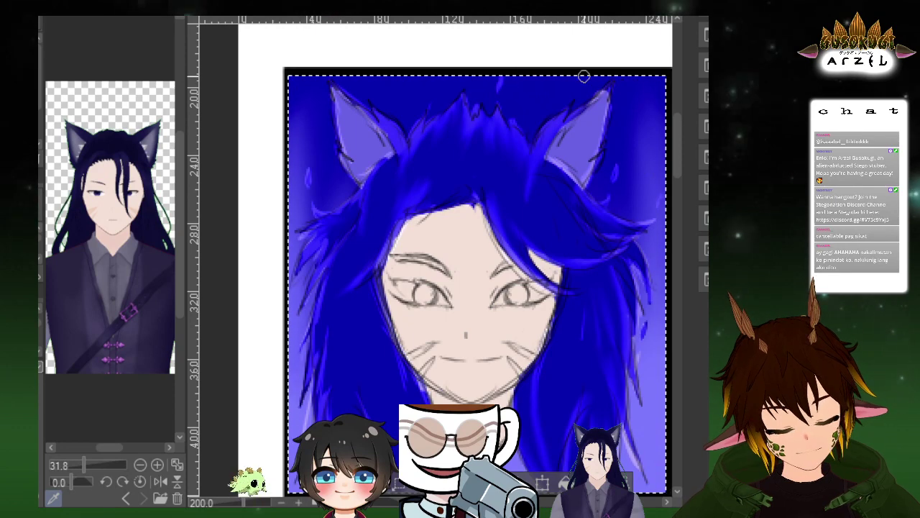
scroll(626, 187, down, 2)
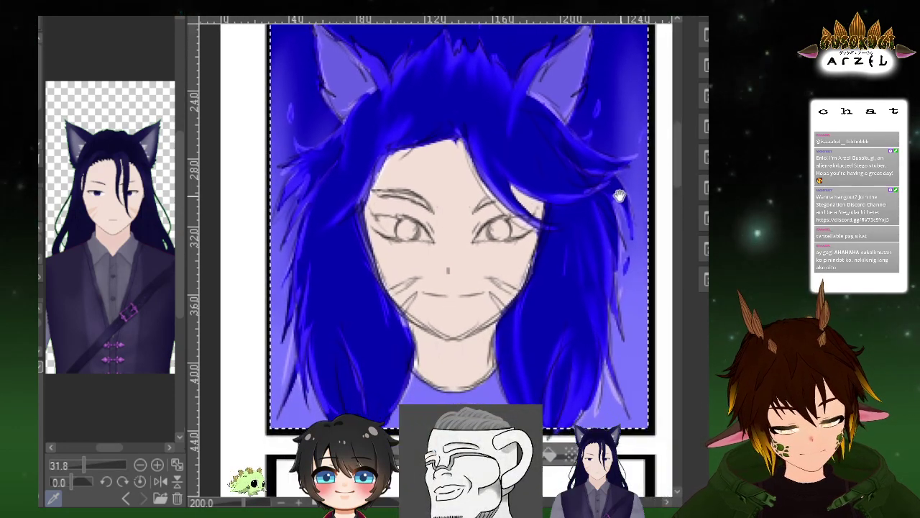
Review the whole portrait and compare it before and after the last hair stroke
scroll(647, 172, down, 1)
scroll(632, 232, up, 2)
scroll(633, 232, right, 1)
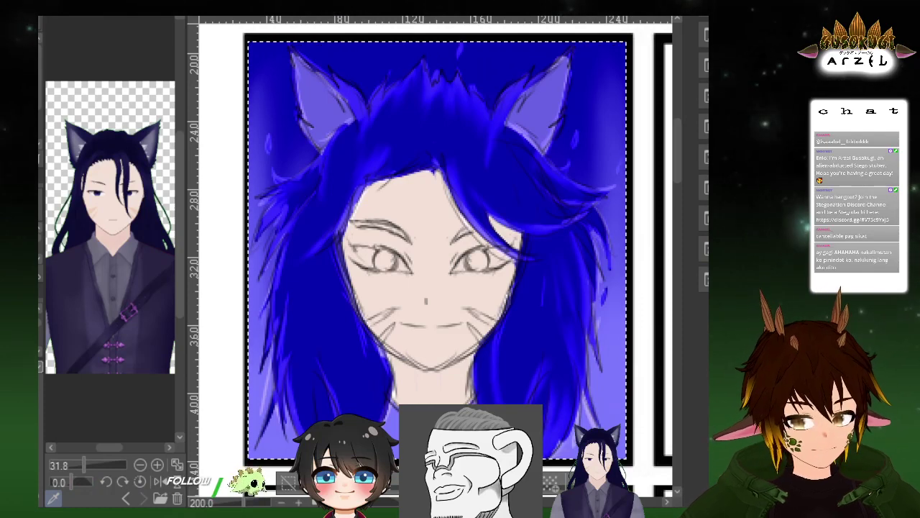
drag(610, 293, 600, 282)
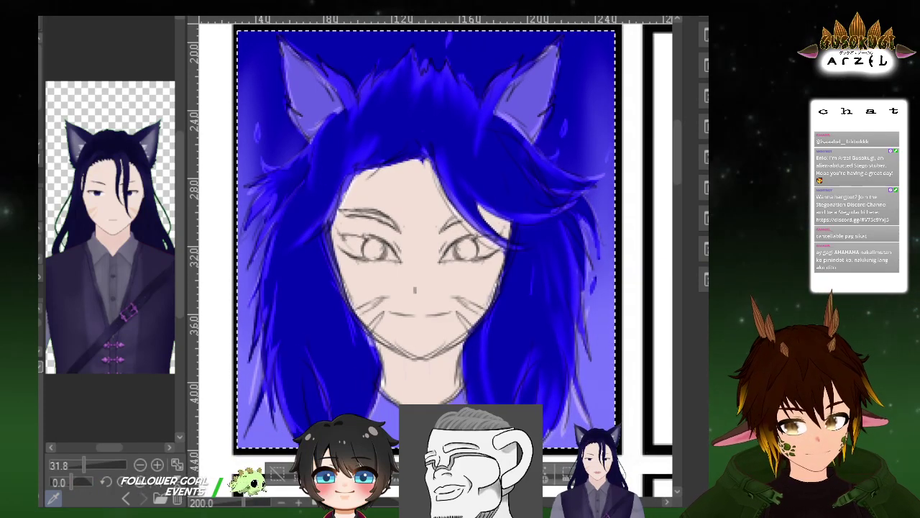
scroll(620, 352, up, 1)
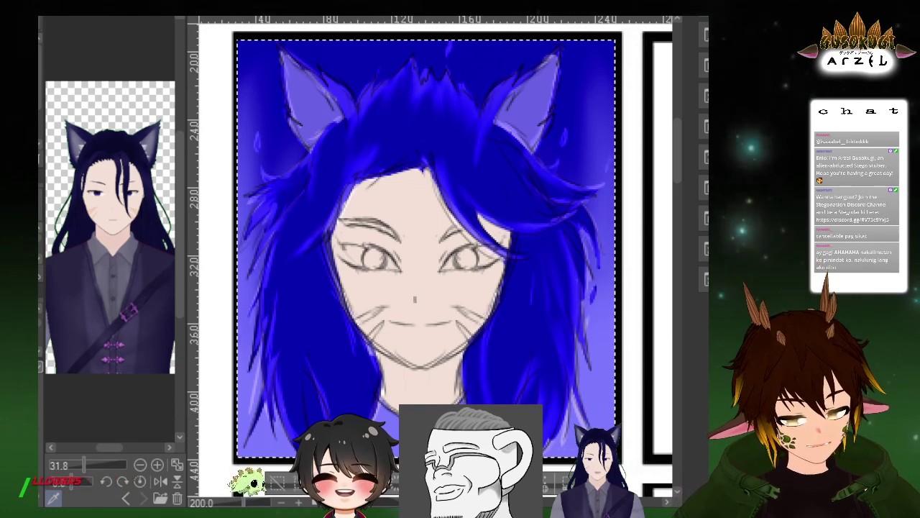
drag(601, 191, 593, 183)
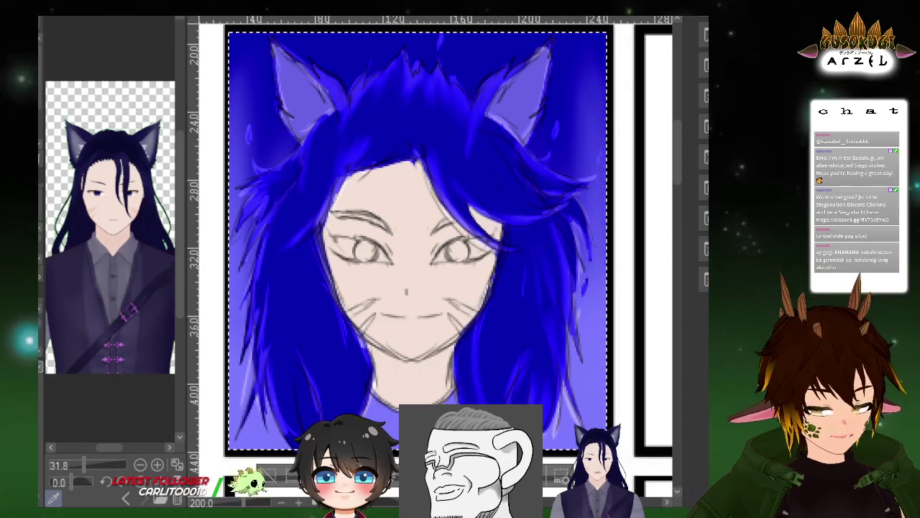
drag(579, 120, 582, 102)
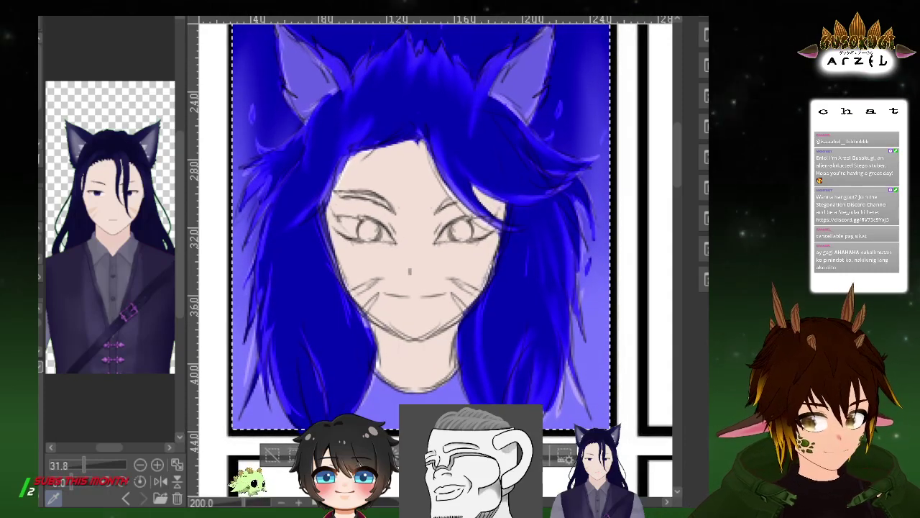
key(ctrl+z)
key(ctrl+y)
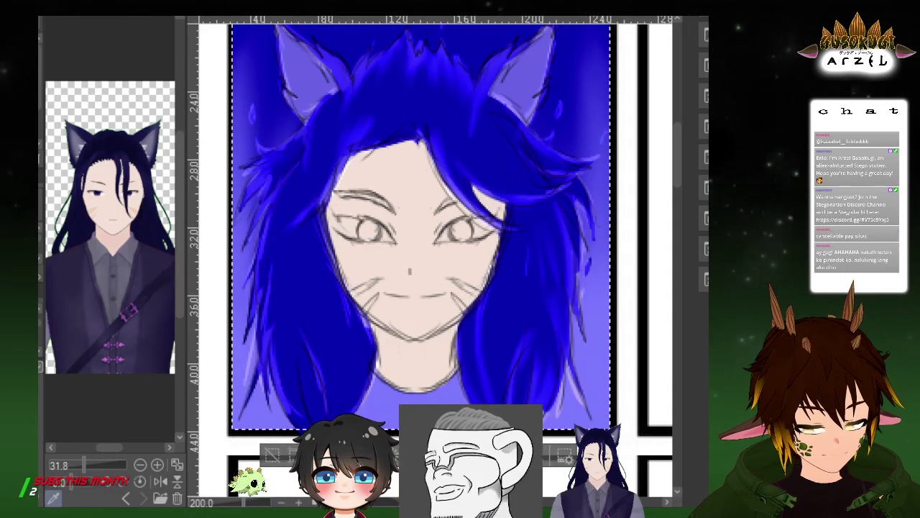
key(ctrl+z)
key(ctrl+y)
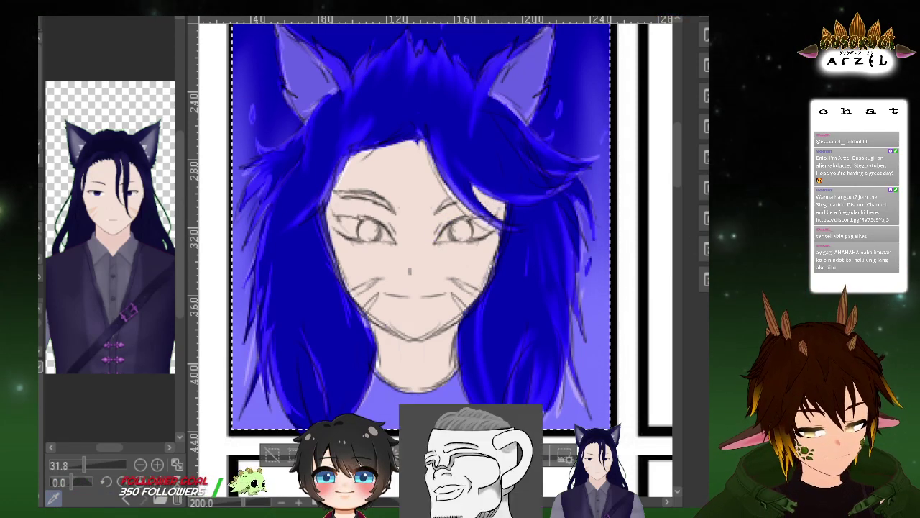
scroll(448, 232, up, 2)
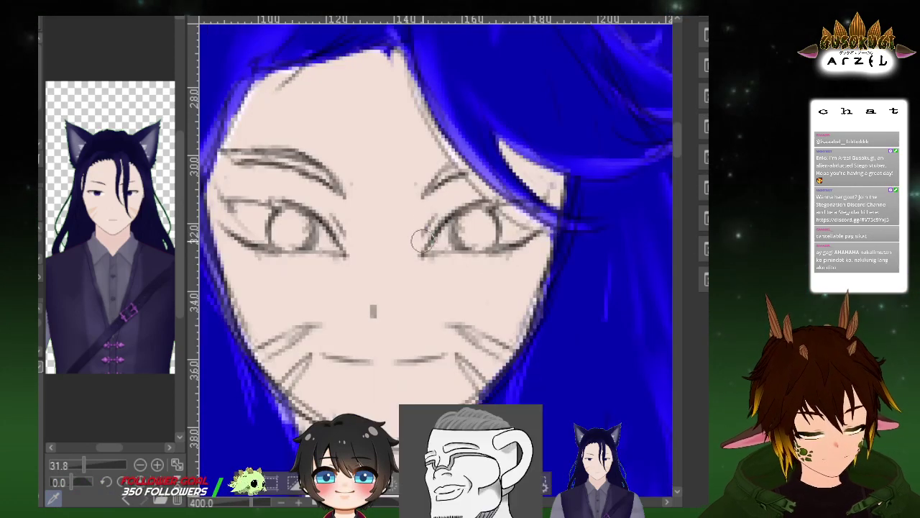
mouse_move(422, 256)
mouse_down()
mouse_move(437, 221)
mouse_move(425, 245)
mouse_move(502, 183)
mouse_up()
mouse_move(451, 215)
mouse_down()
mouse_move(525, 180)
mouse_move(492, 207)
mouse_move(539, 186)
mouse_move(550, 183)
mouse_move(519, 204)
mouse_move(541, 200)
mouse_up()
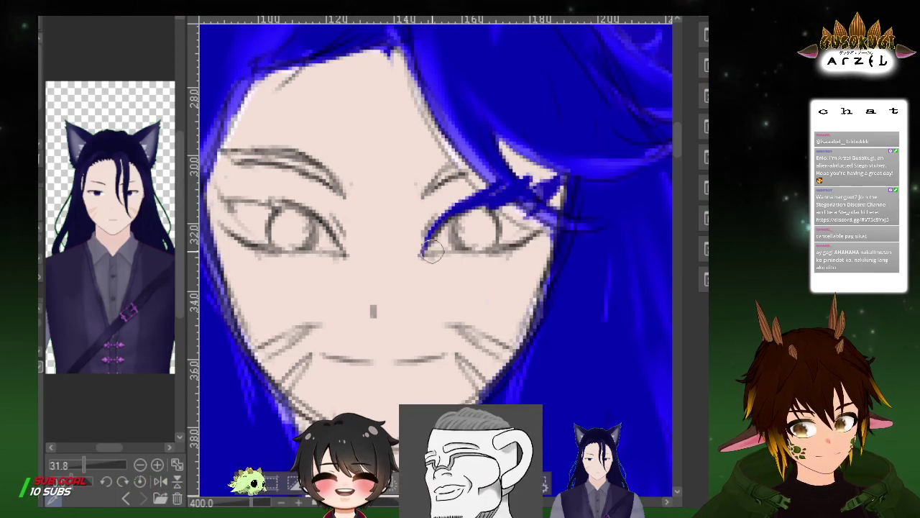
mouse_move(422, 248)
mouse_down()
mouse_move(508, 239)
mouse_move(558, 204)
mouse_up()
scroll(637, 170, down, 3)
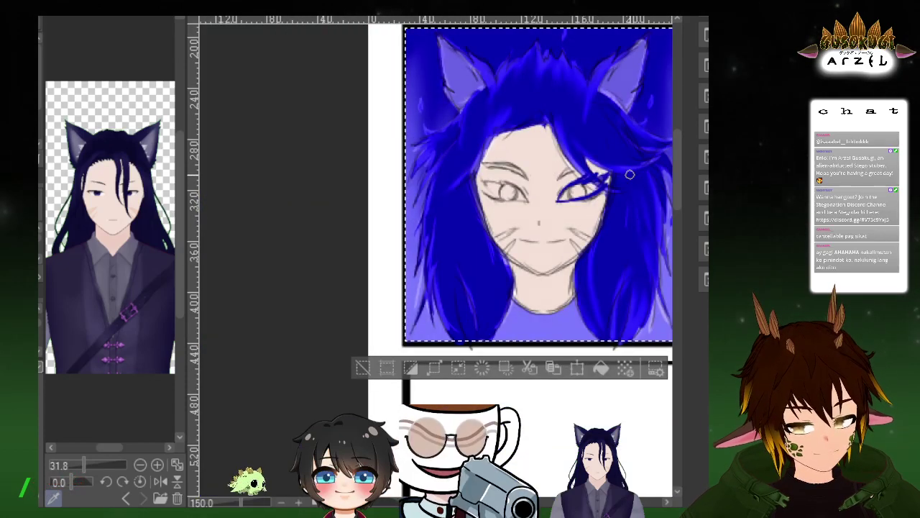
scroll(627, 177, up, 2)
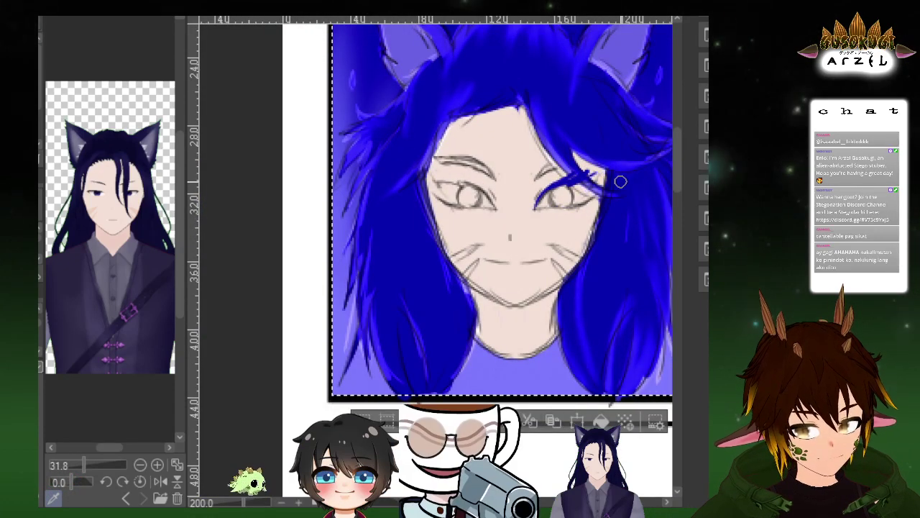
key(ctrl+z)
key(ctrl+z)
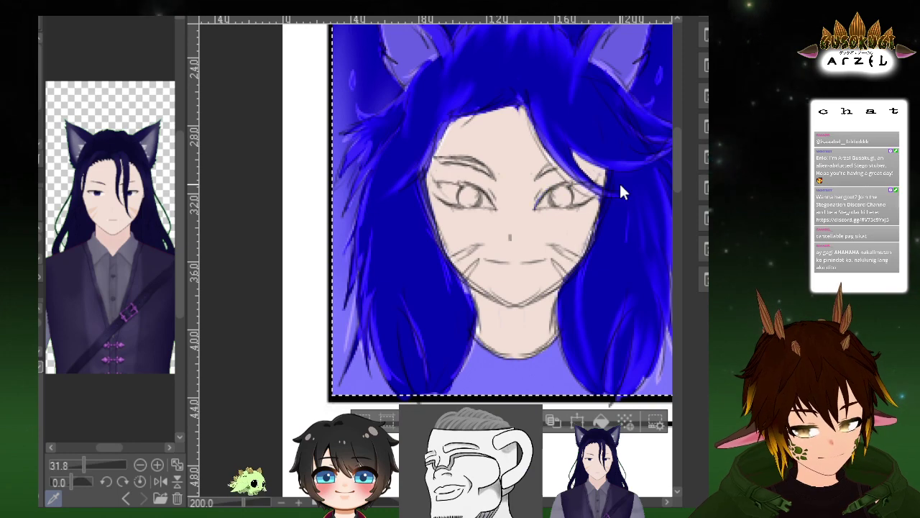
Set up a vertical symmetry ruler through the face's centre and paint both eyebrows deep blue in the mirrored view
drag(618, 192, 596, 230)
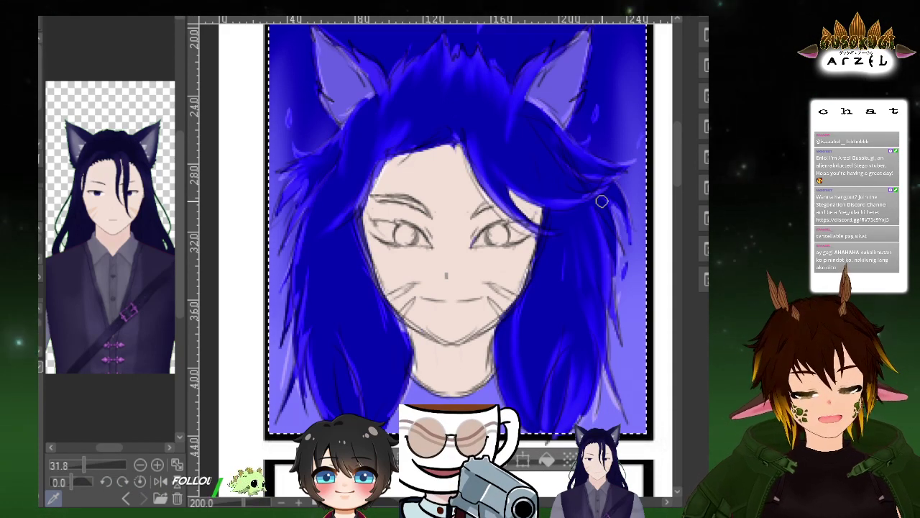
scroll(555, 237, up, 2)
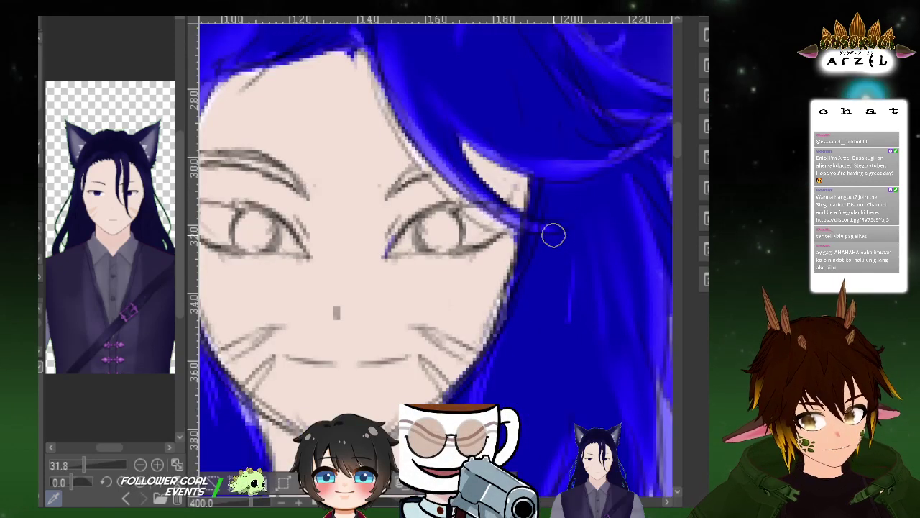
scroll(554, 237, down, 2)
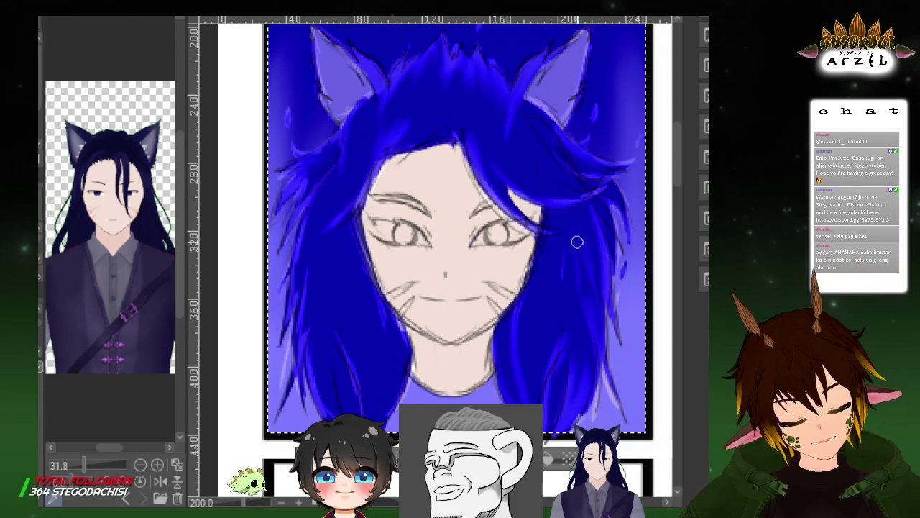
mouse_move(564, 288)
mouse_down()
mouse_move(549, 363)
mouse_move(555, 341)
mouse_up()
drag(467, 276, 499, 259)
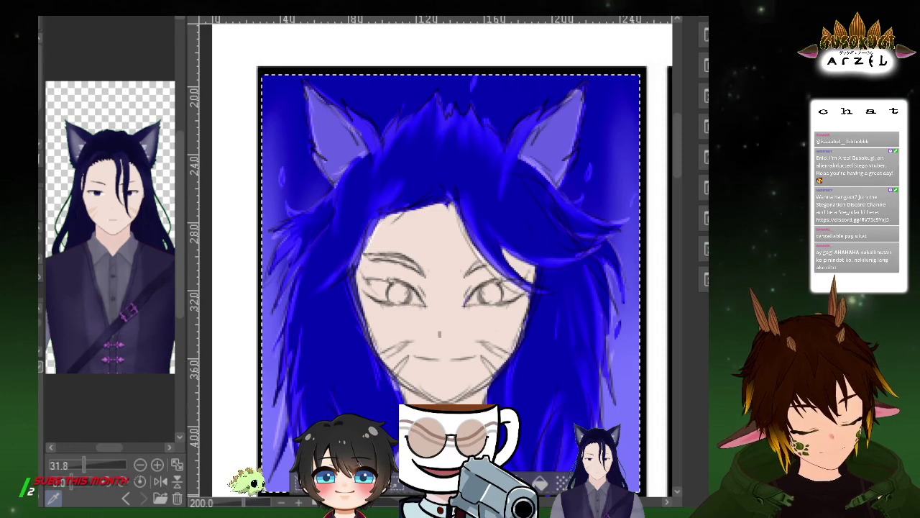
drag(466, 277, 473, 271)
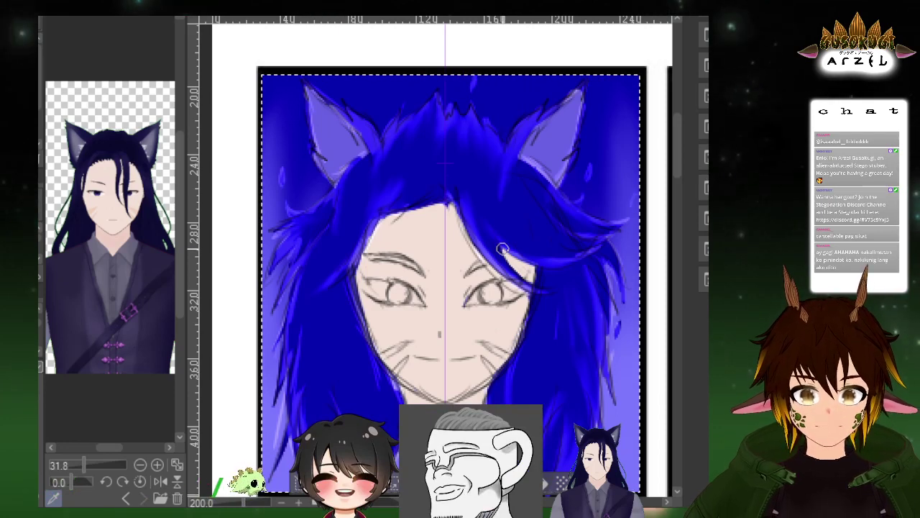
key(h)
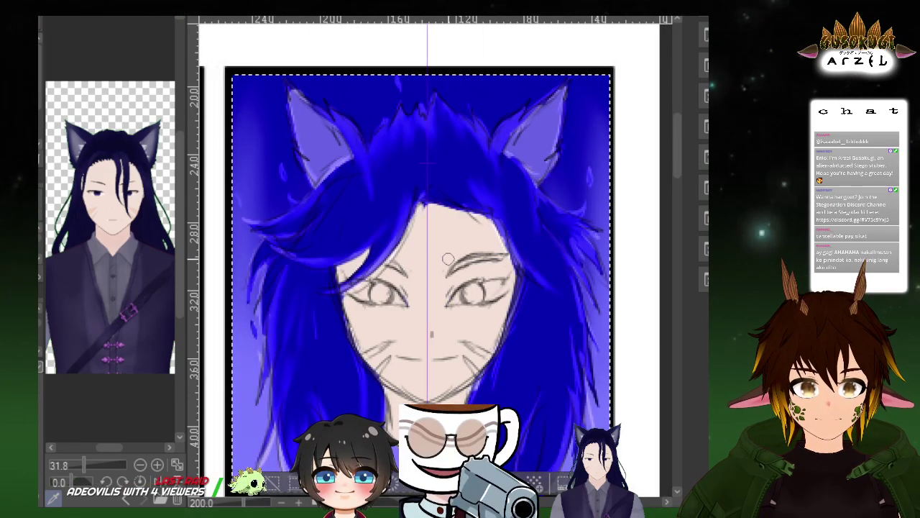
drag(449, 273, 486, 254)
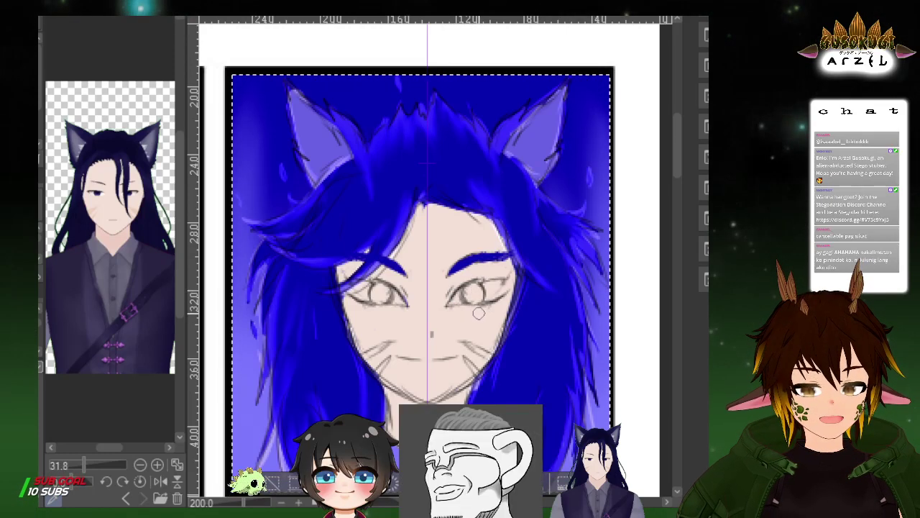
scroll(507, 341, down, 1)
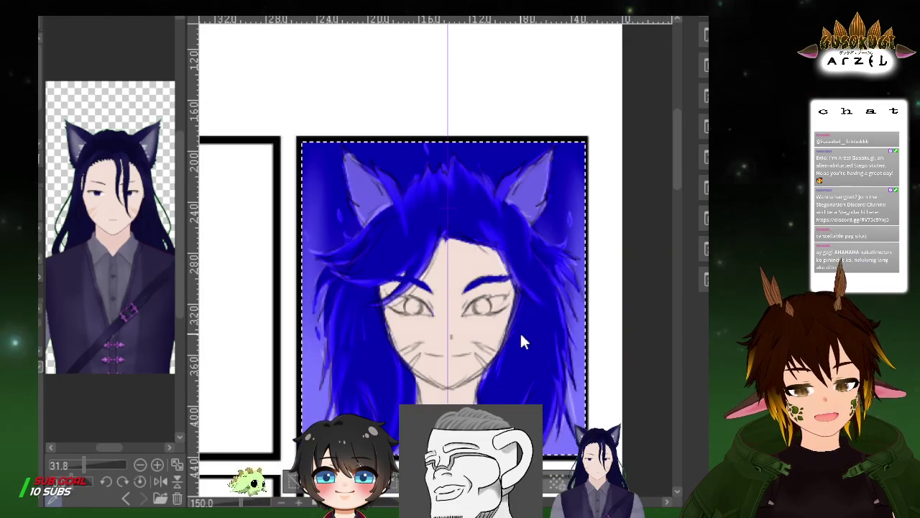
drag(520, 335, 493, 214)
key(h)
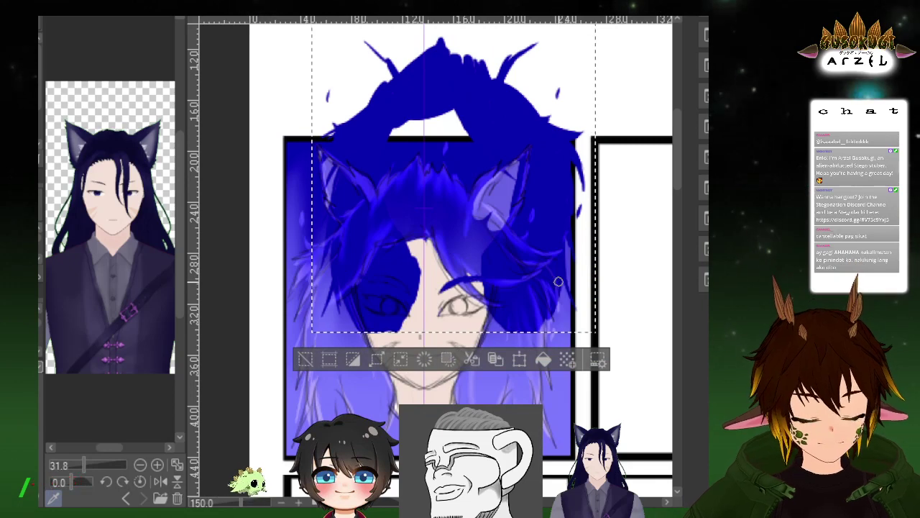
key(h)
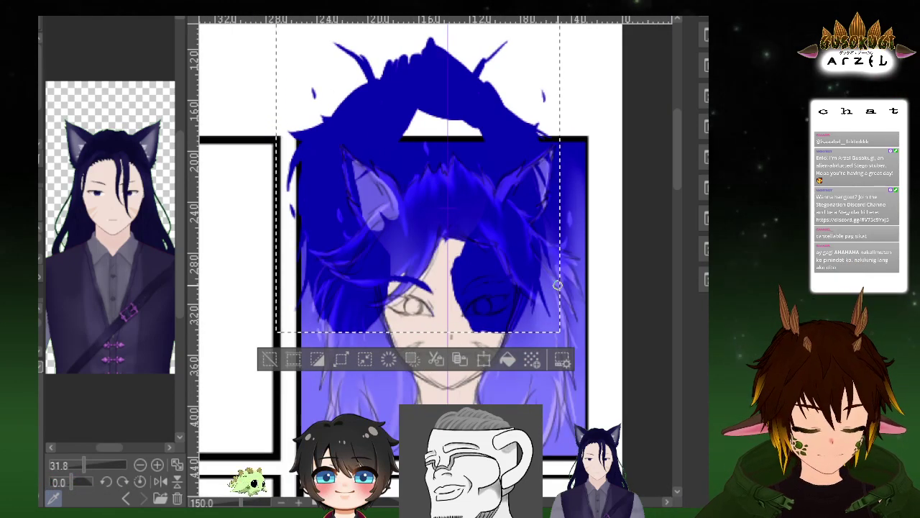
key(ctrl+z)
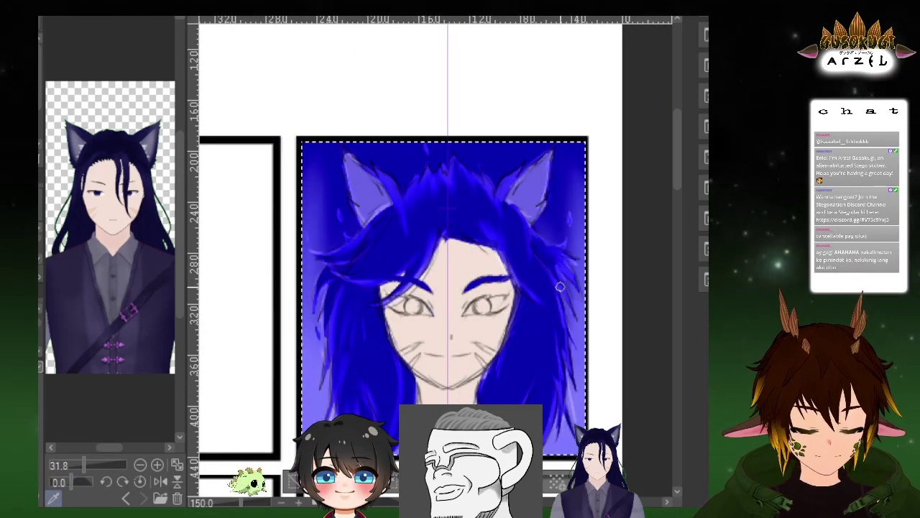
Paint the upper eyelid lines of both eyes deep blue and add thin blue strokes along their outer lower lids
drag(553, 313, 522, 238)
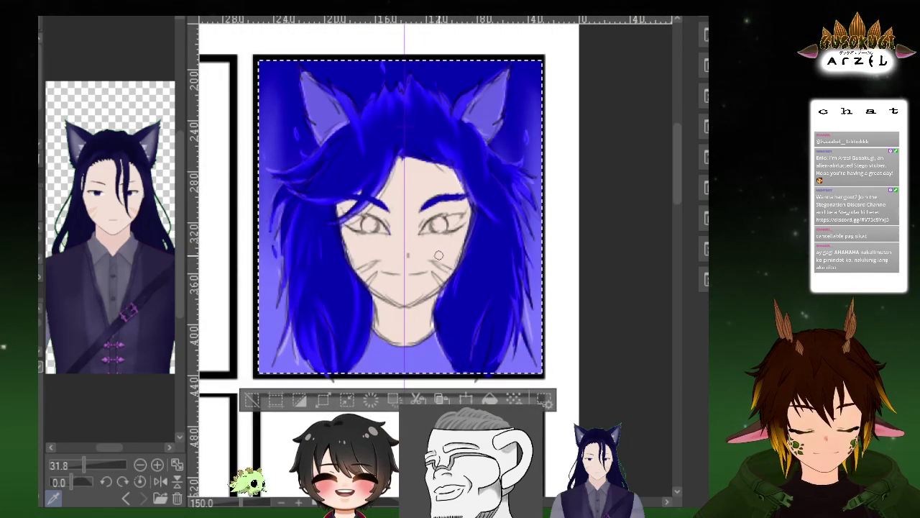
scroll(438, 256, up, 3)
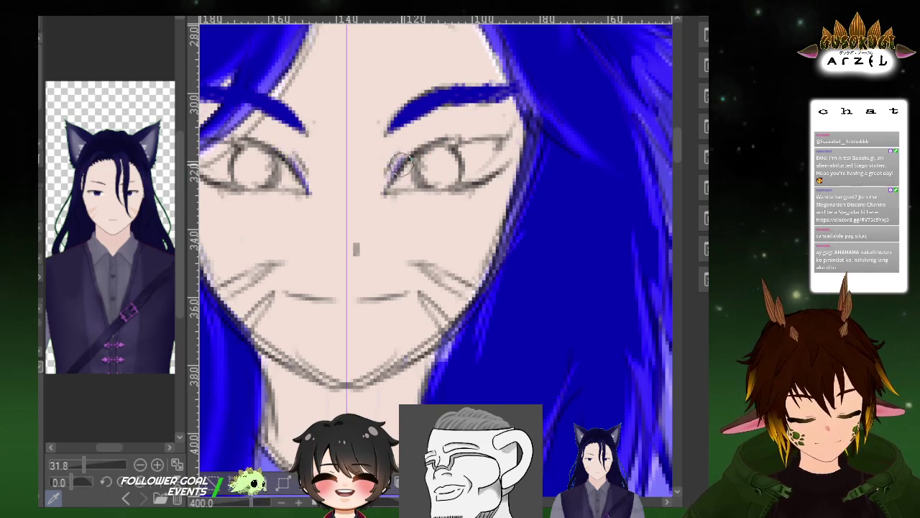
mouse_move(409, 162)
mouse_down()
mouse_move(436, 149)
mouse_move(443, 136)
mouse_move(496, 134)
mouse_move(451, 139)
mouse_move(482, 134)
mouse_up()
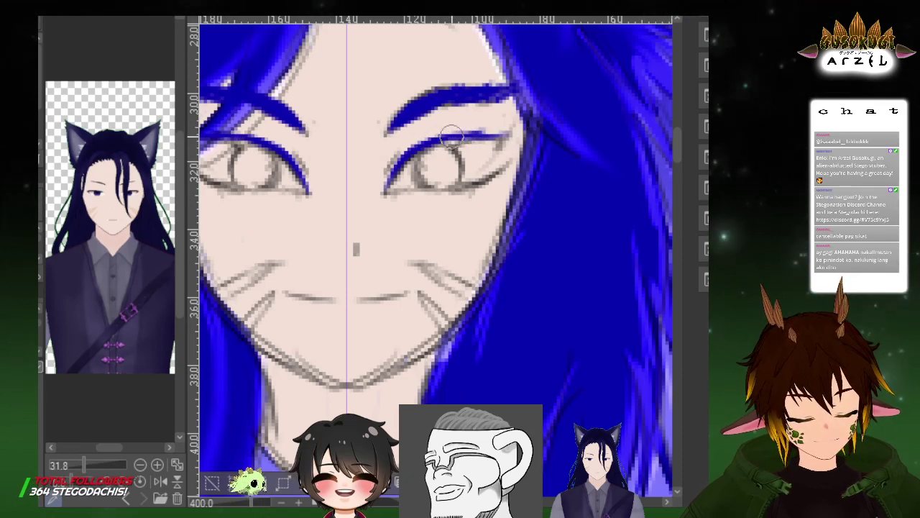
mouse_move(509, 135)
mouse_down()
mouse_move(498, 161)
mouse_move(460, 185)
mouse_up()
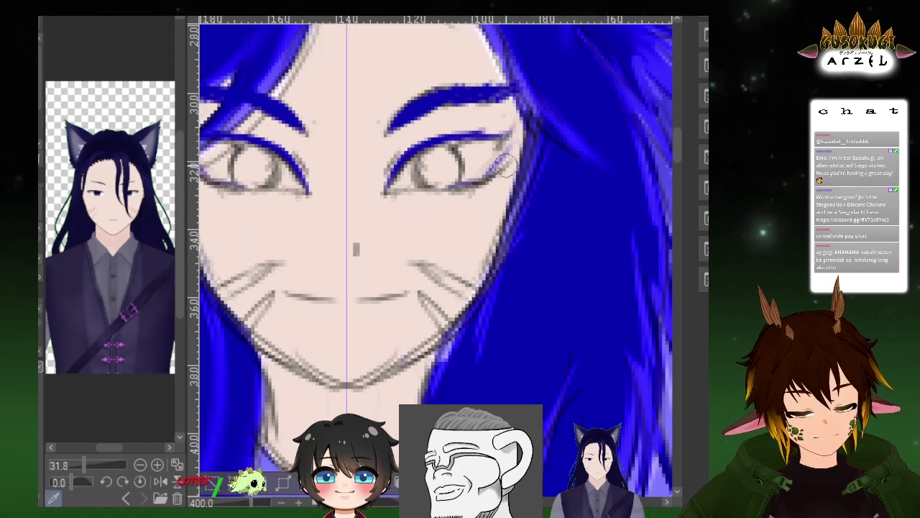
scroll(496, 184, down, 2)
drag(518, 208, 496, 166)
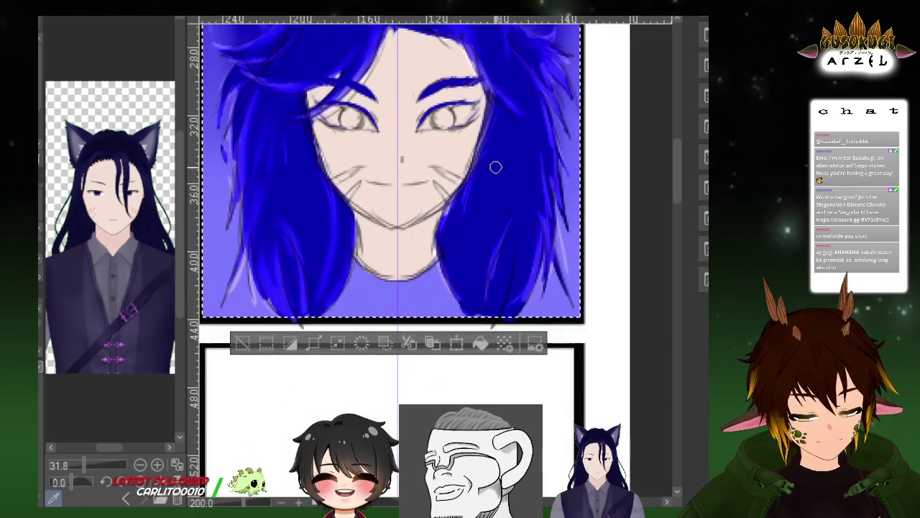
scroll(430, 151, up, 2)
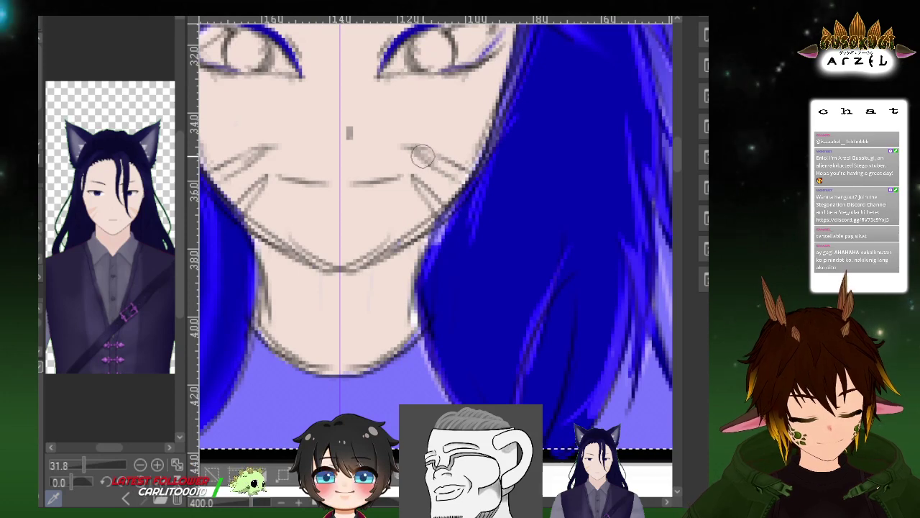
scroll(445, 265, up, 4)
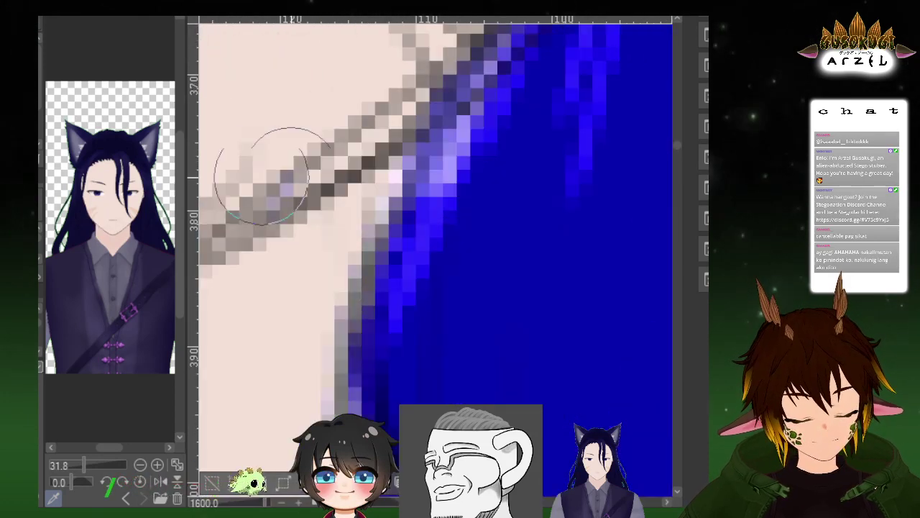
scroll(262, 176, down, 4)
scroll(424, 160, up, 2)
key(ctrl+z)
drag(415, 156, 441, 175)
key(ctrl+z)
key(ctrl+y)
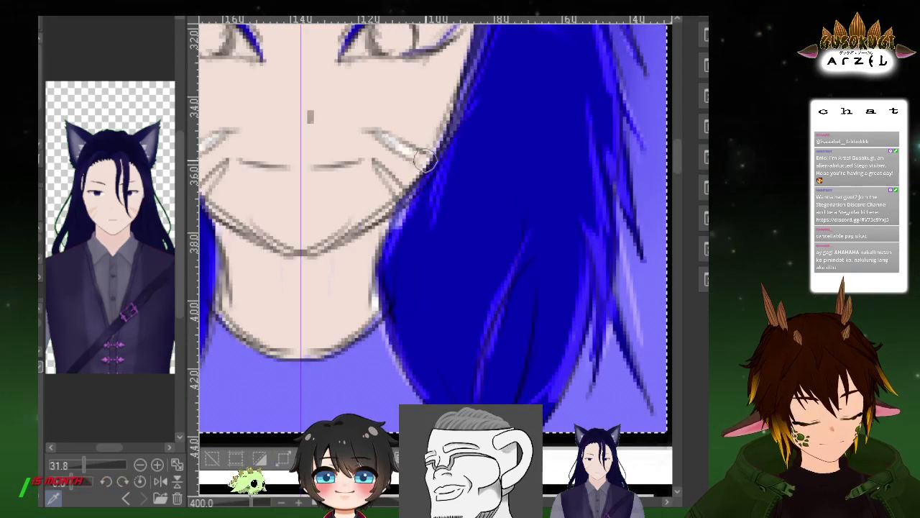
drag(455, 161, 466, 154)
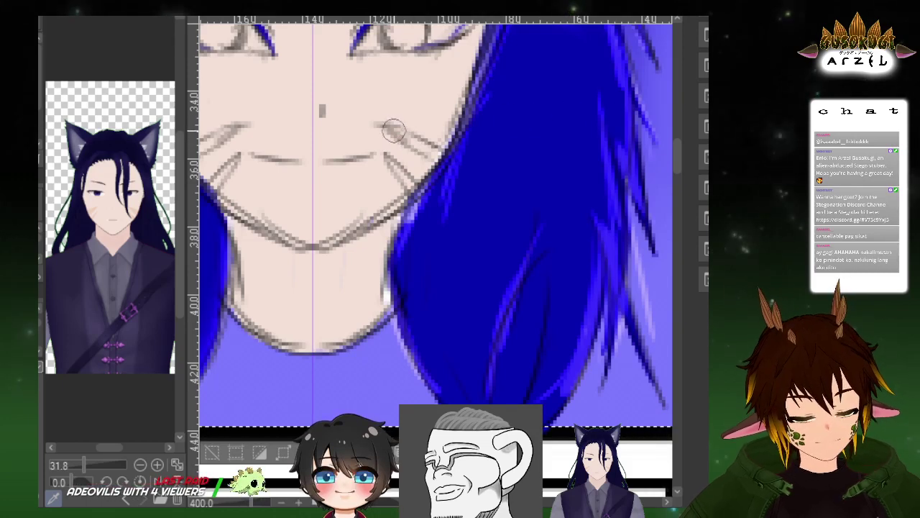
Fill the upper and lower whisker marks on both cheeks with light peach-orange
drag(394, 130, 435, 137)
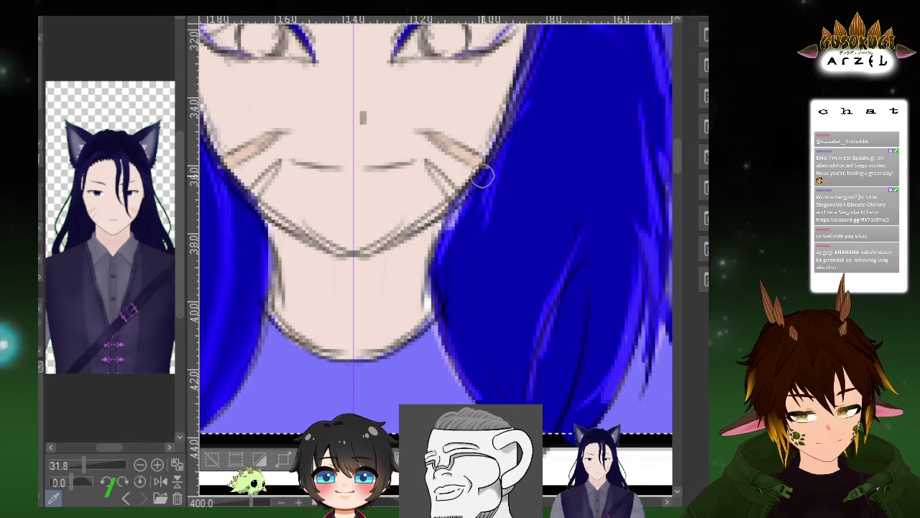
drag(453, 192, 421, 184)
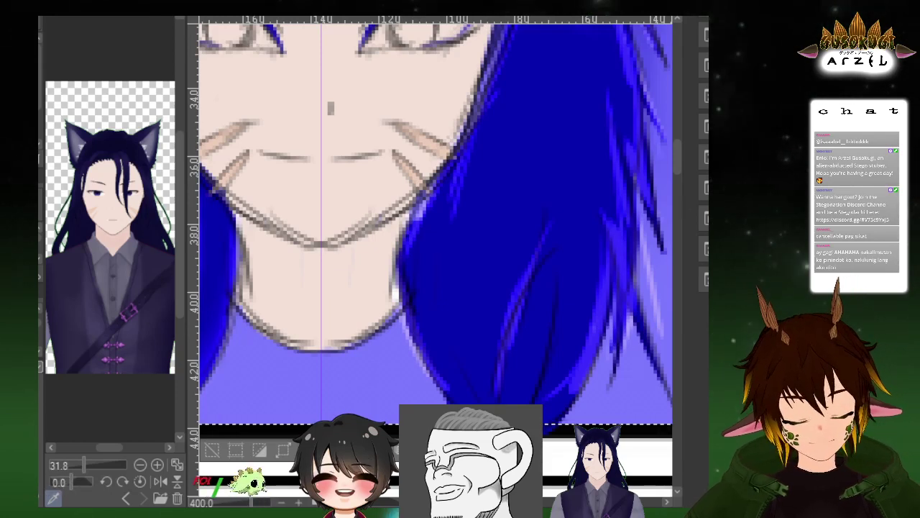
drag(382, 109, 368, 189)
key(ctrl+z)
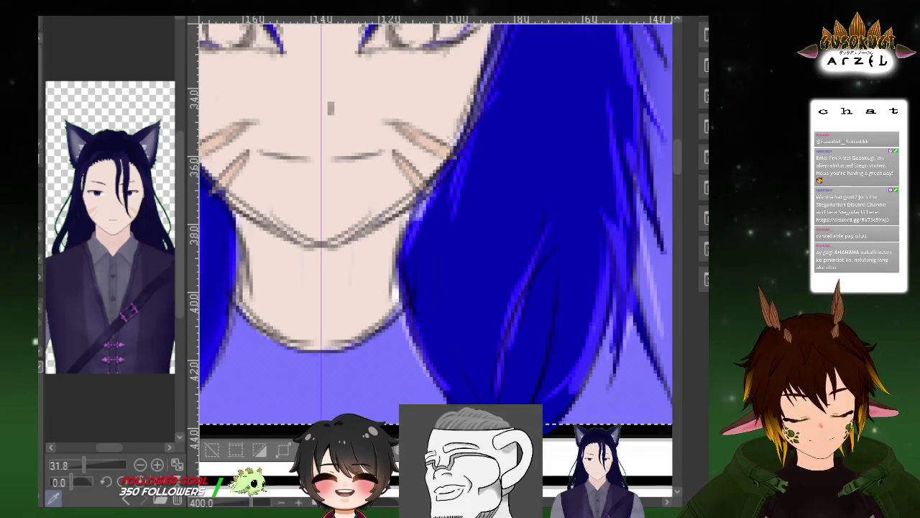
Trace the jaw and chin outline of the face with a clean dark grey mirrored line
drag(393, 101, 370, 168)
key(ctrl+z)
mouse_move(452, 154)
mouse_down()
mouse_move(400, 198)
mouse_move(447, 190)
mouse_up()
key(ctrl+z)
drag(316, 280, 434, 208)
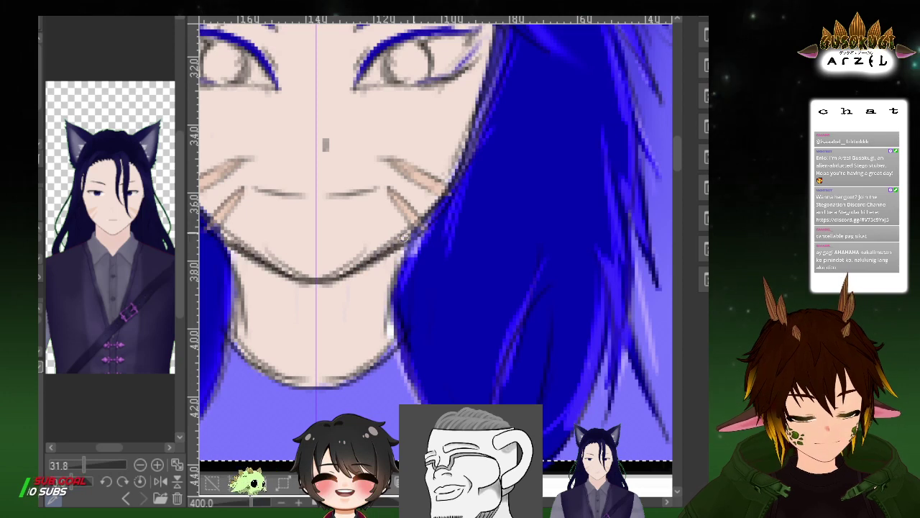
key(ctrl+z)
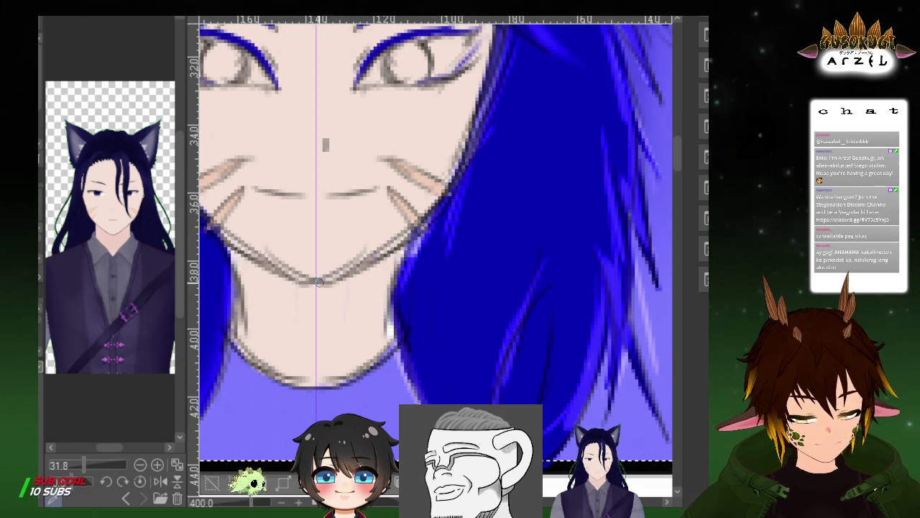
drag(312, 284, 423, 224)
drag(513, 193, 474, 238)
key(ctrl+z)
key(ctrl+y)
key(ctrl+z)
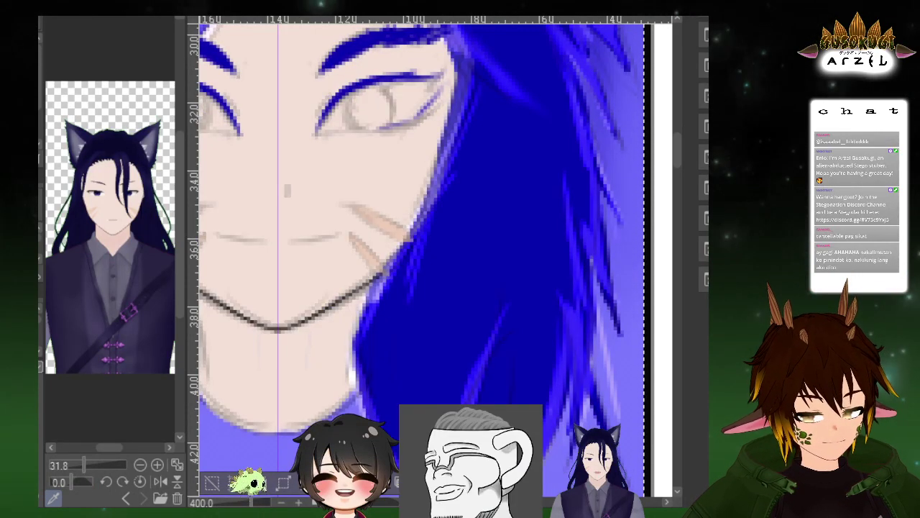
Trace the cheek contours of the face and outline the lower lids and round irises of both eyes in dark grey
scroll(481, 192, up, 2)
drag(410, 265, 461, 201)
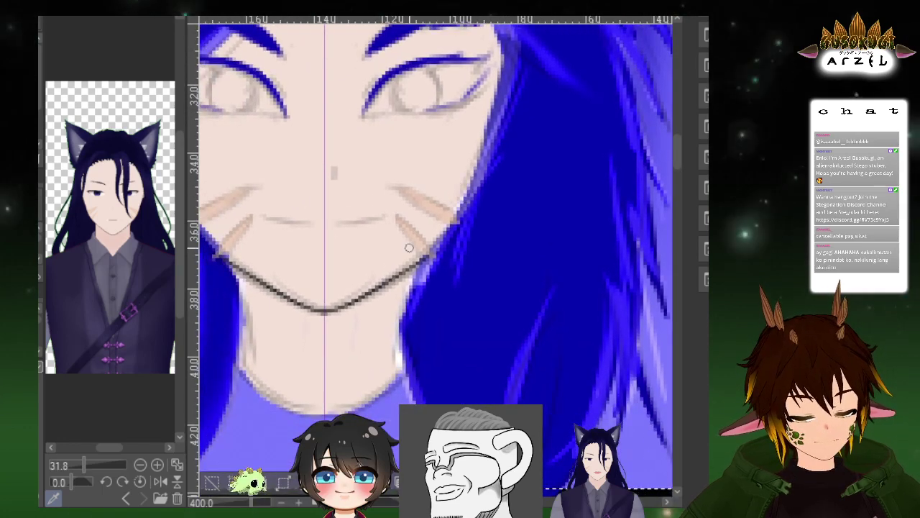
key(ctrl+z)
mouse_move(395, 215)
mouse_down()
mouse_move(425, 252)
mouse_move(467, 181)
mouse_up()
key(ctrl+z)
mouse_move(424, 259)
mouse_down()
mouse_move(467, 182)
mouse_move(514, 190)
mouse_move(543, 232)
mouse_up()
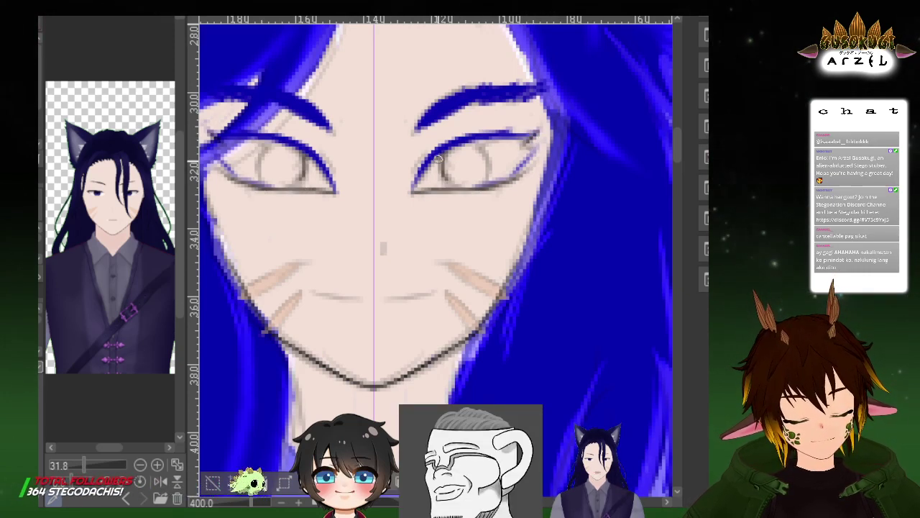
drag(469, 142, 478, 185)
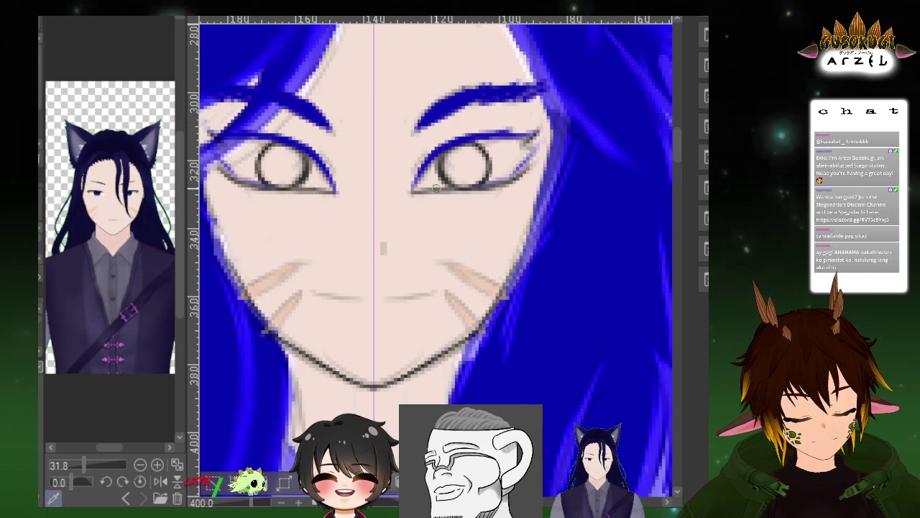
Draw the smiling mouth as two mirrored dark curves with a small gap at the face's centre line
drag(496, 162, 546, 92)
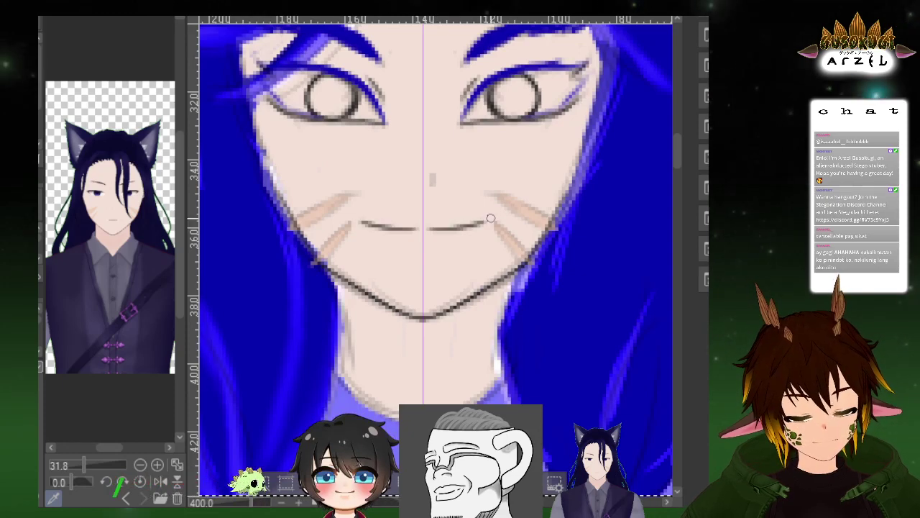
drag(583, 283, 597, 311)
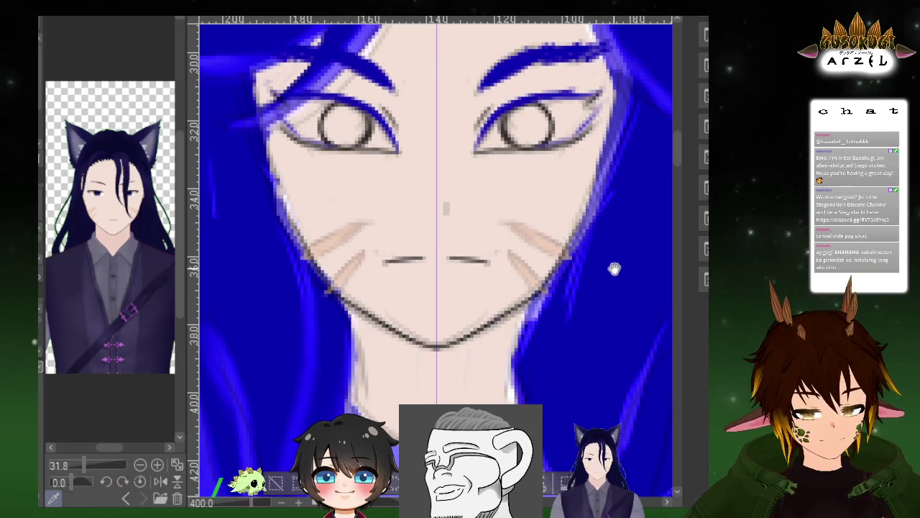
scroll(615, 269, down, 3)
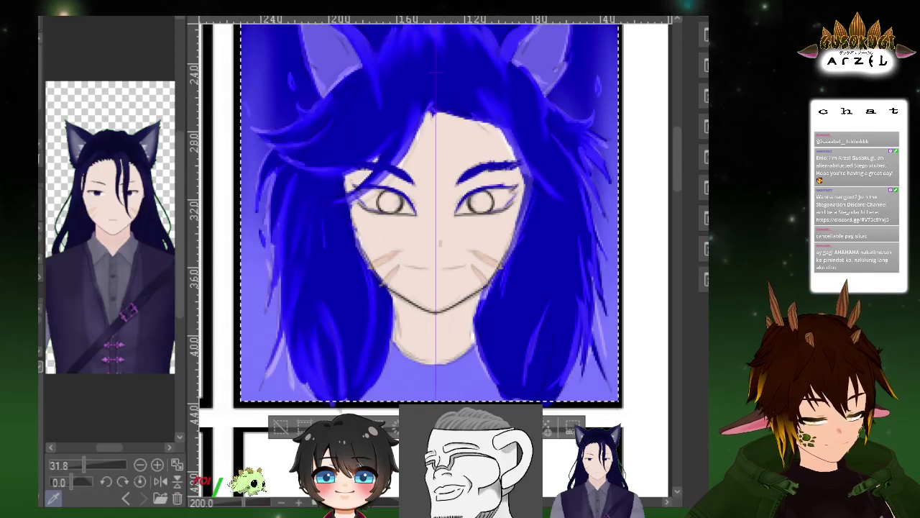
scroll(468, 263, up, 5)
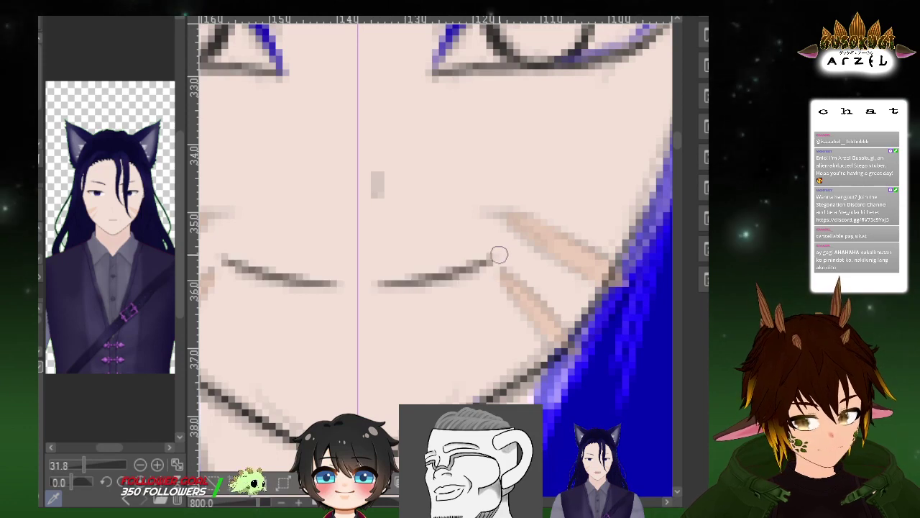
drag(378, 285, 481, 267)
key(ctrl+z)
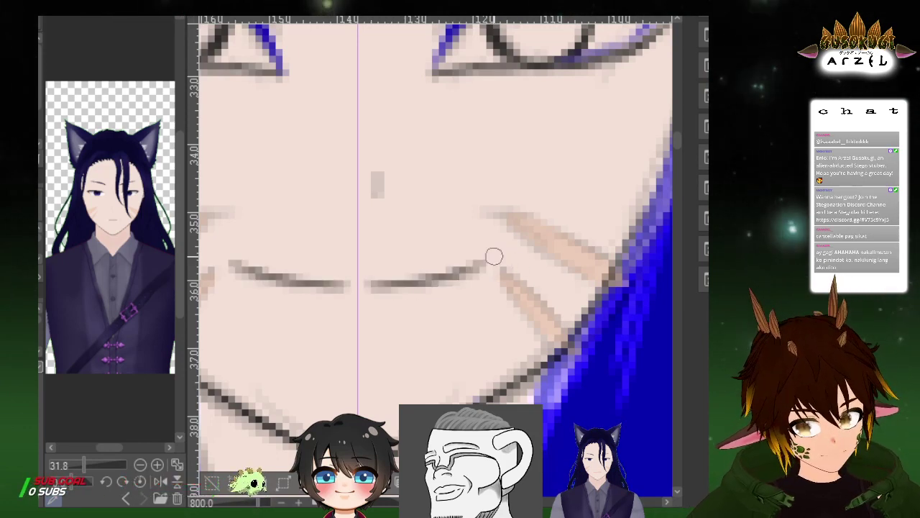
scroll(561, 266, down, 2)
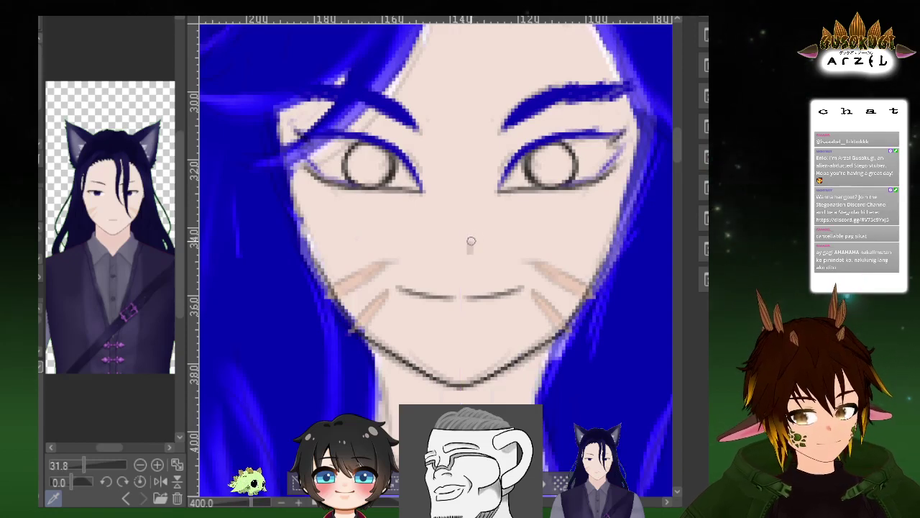
Flip the canvas view horizontally and draw a short dark vertical nose line in the middle of the face
scroll(553, 205, down, 6)
scroll(551, 207, up, 6)
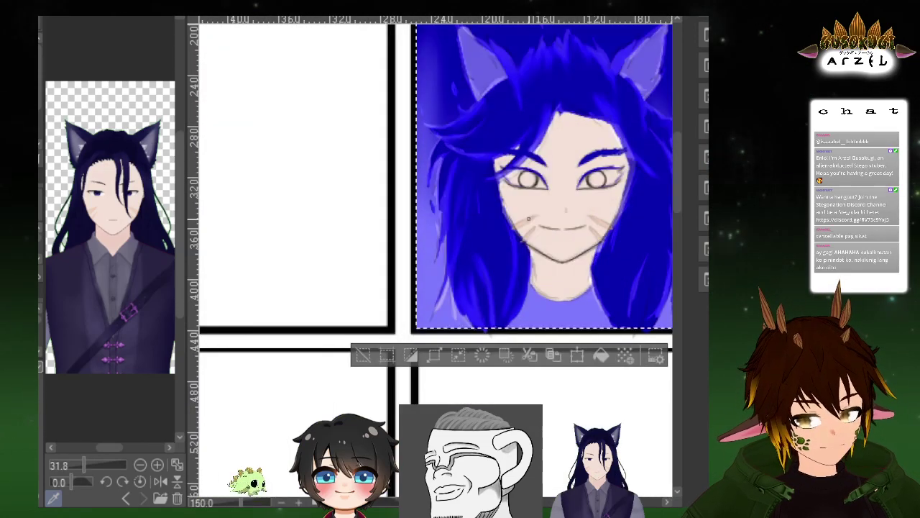
drag(621, 246, 460, 256)
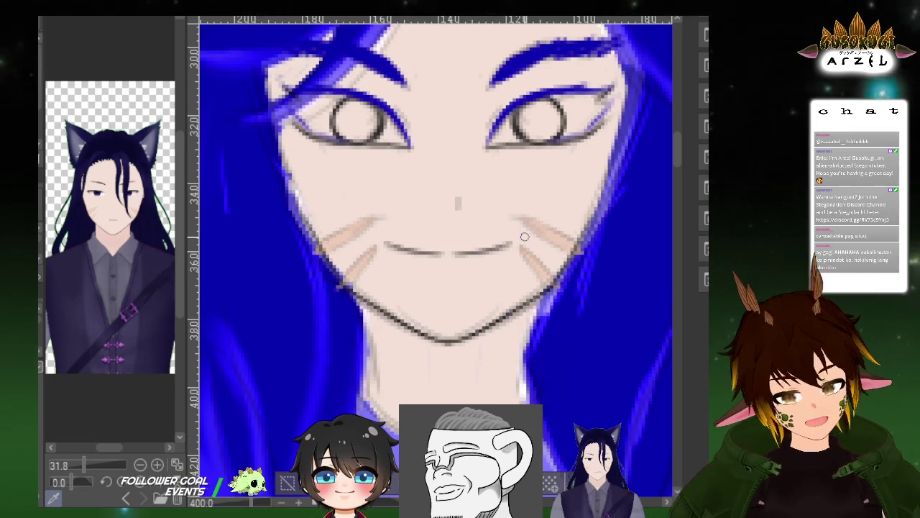
key(h)
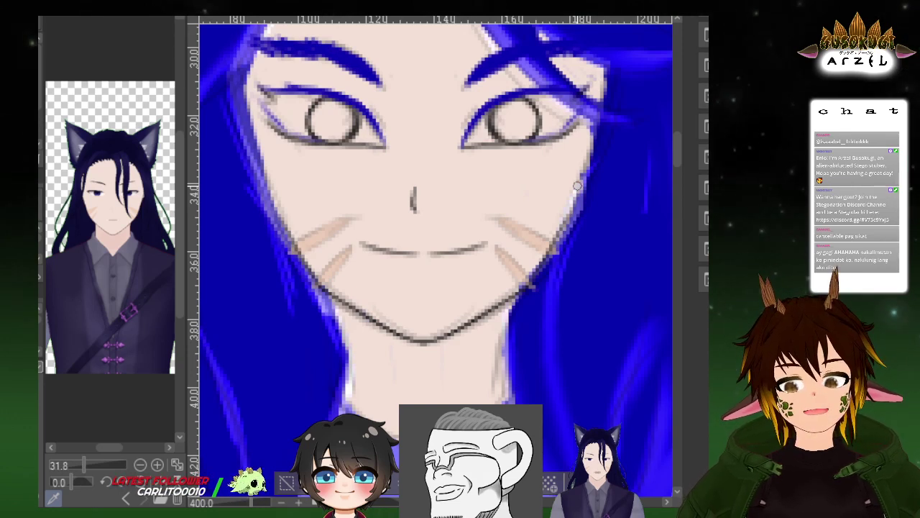
scroll(644, 120, up, 3)
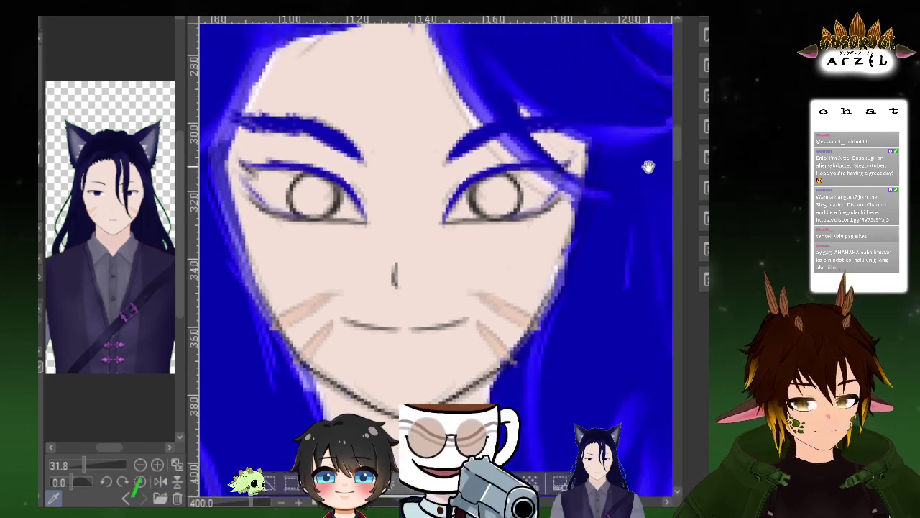
drag(575, 114, 512, 156)
scroll(633, 178, down, 3)
scroll(598, 171, up, 3)
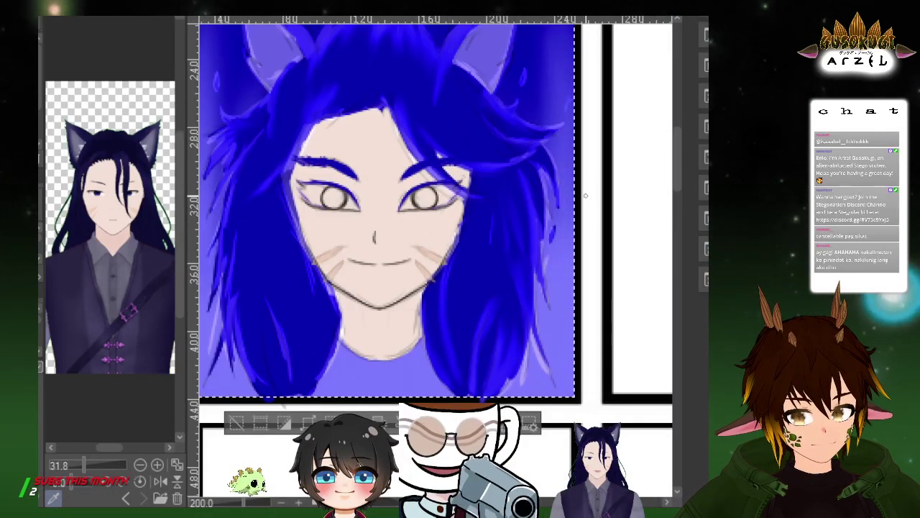
scroll(553, 168, down, 2)
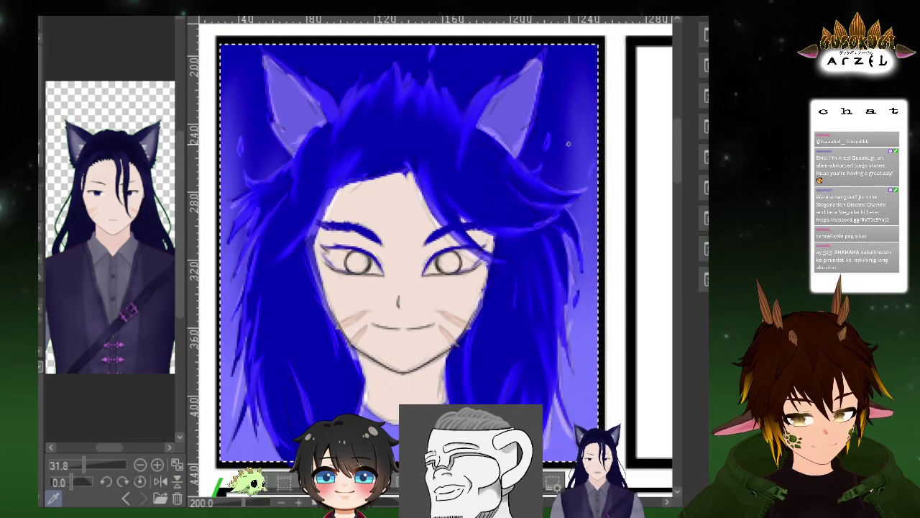
Paint the tips and inner upper edges of both cat ears in blue over the pale outline
scroll(545, 74, up, 5)
key(ctrl+z)
key(ctrl+y)
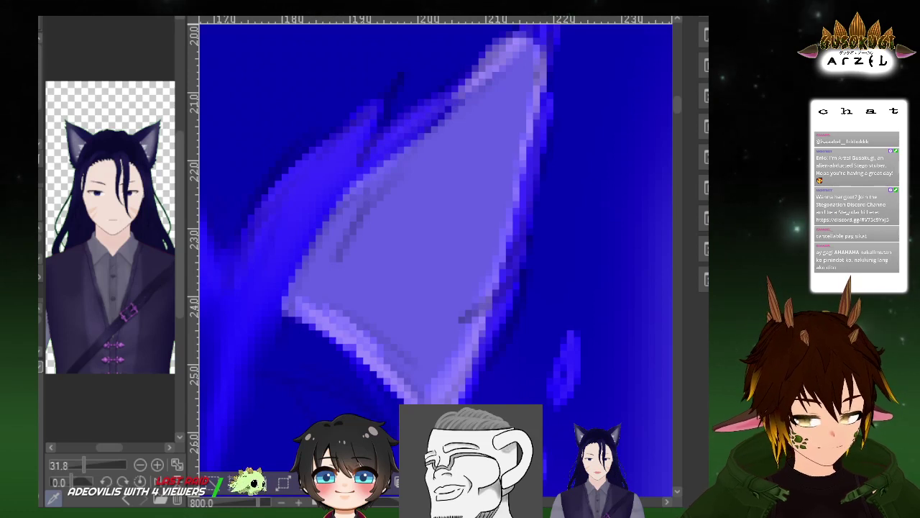
key(ctrl+z)
key(ctrl+y)
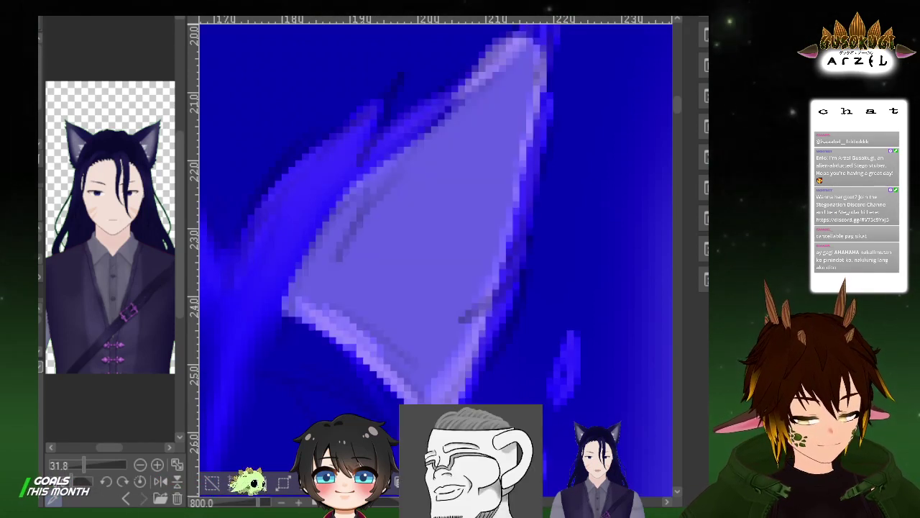
drag(515, 59, 578, 114)
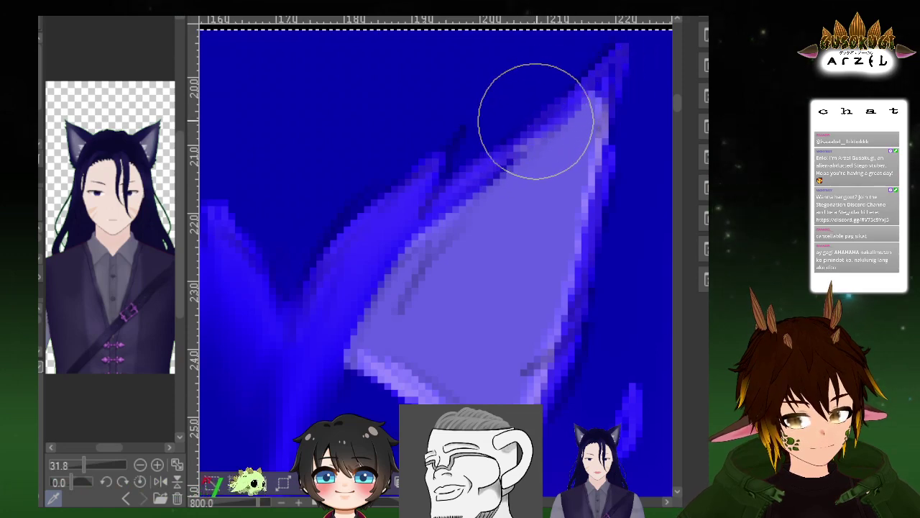
scroll(596, 74, down, 5)
scroll(411, 60, up, 3)
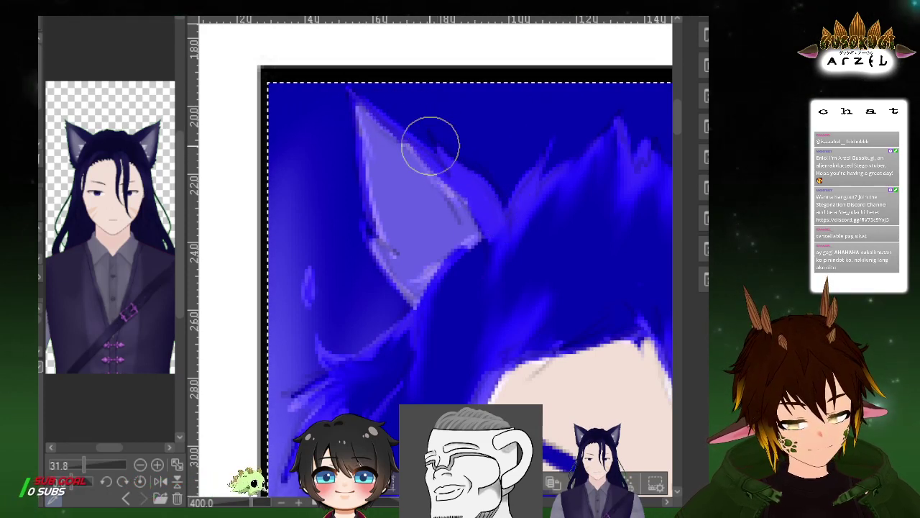
drag(569, 222, 569, 158)
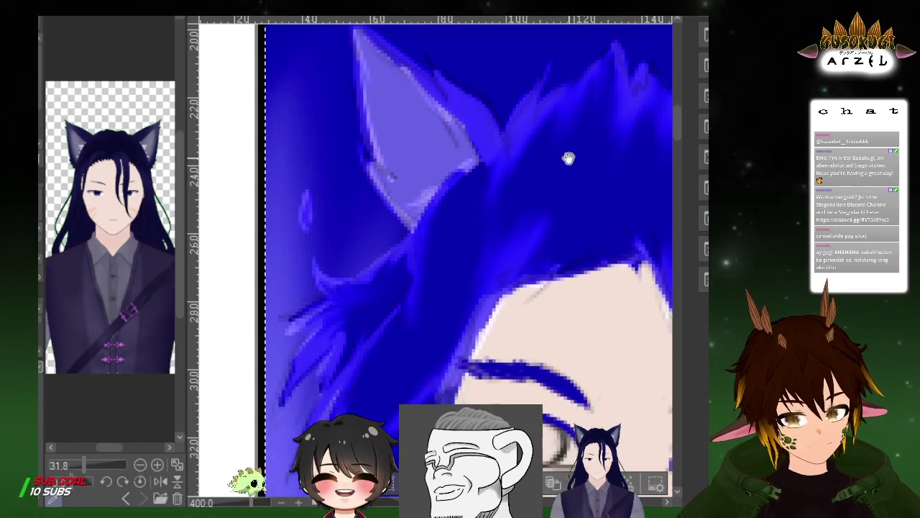
Compare the ears before and after the last stroke and review the whole portrait
drag(648, 203, 497, 199)
drag(607, 239, 395, 254)
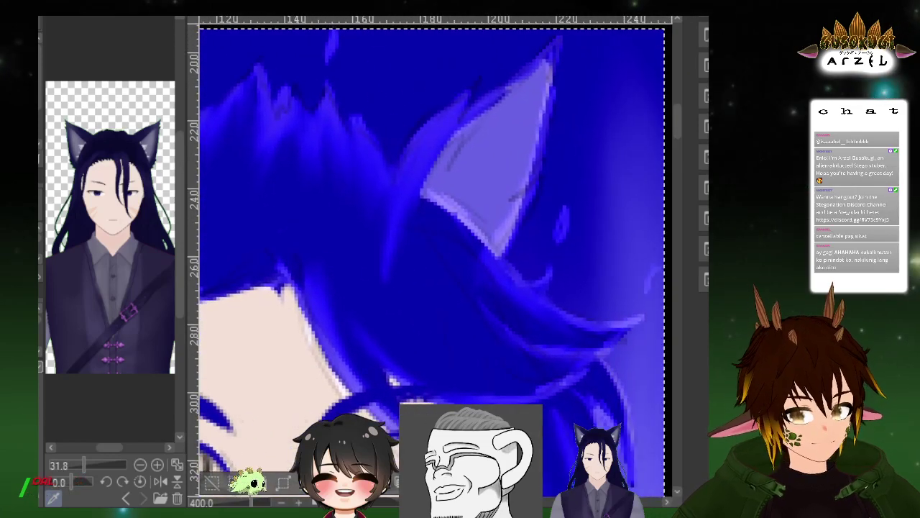
key(ctrl+z)
key(ctrl+y)
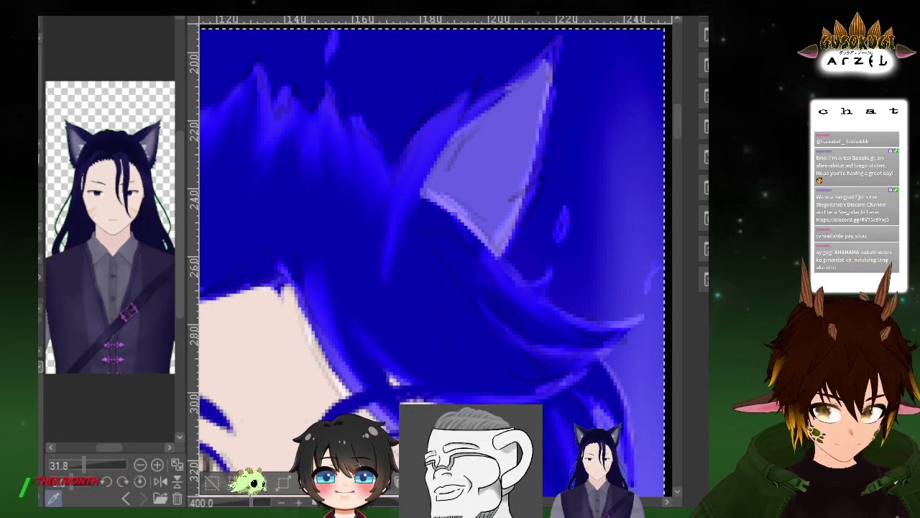
scroll(556, 231, down, 3)
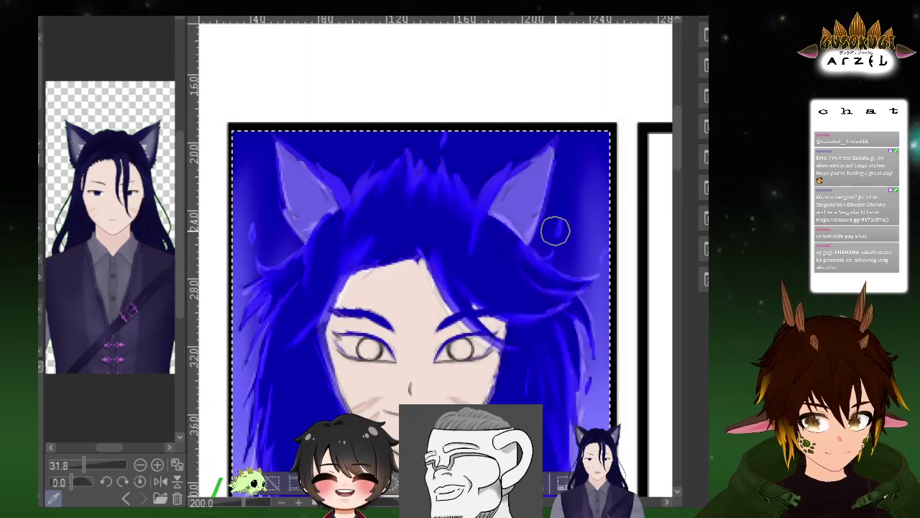
drag(600, 216, 579, 136)
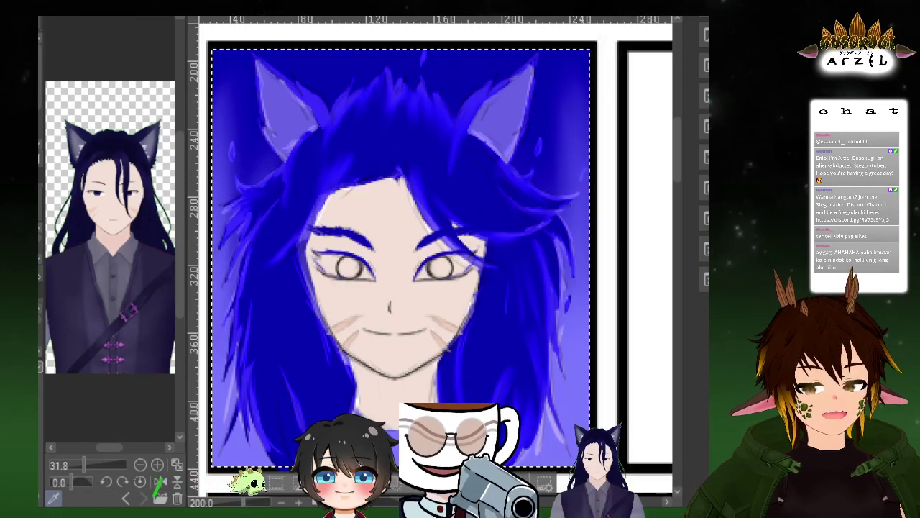
key(ctrl+z)
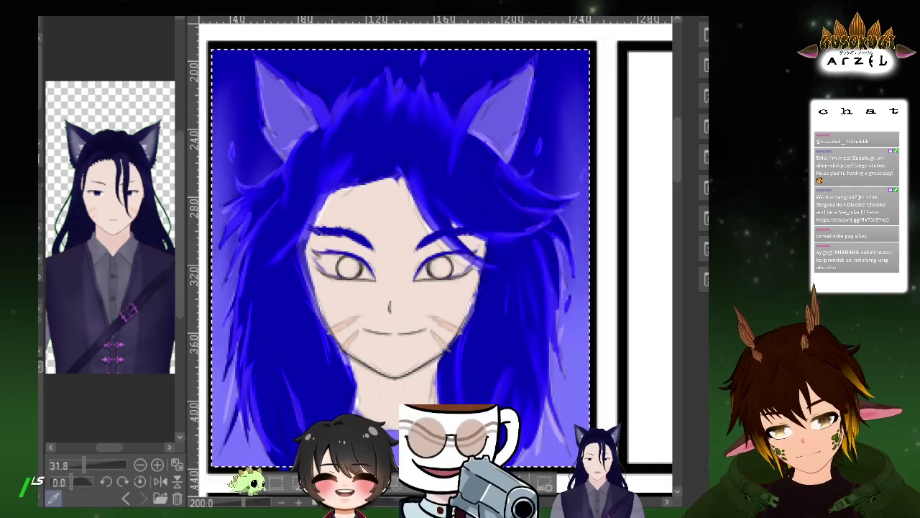
Brush soft lighter violet over the inside of both cat ears to blend in their sketch lines and edges
scroll(480, 130, up, 4)
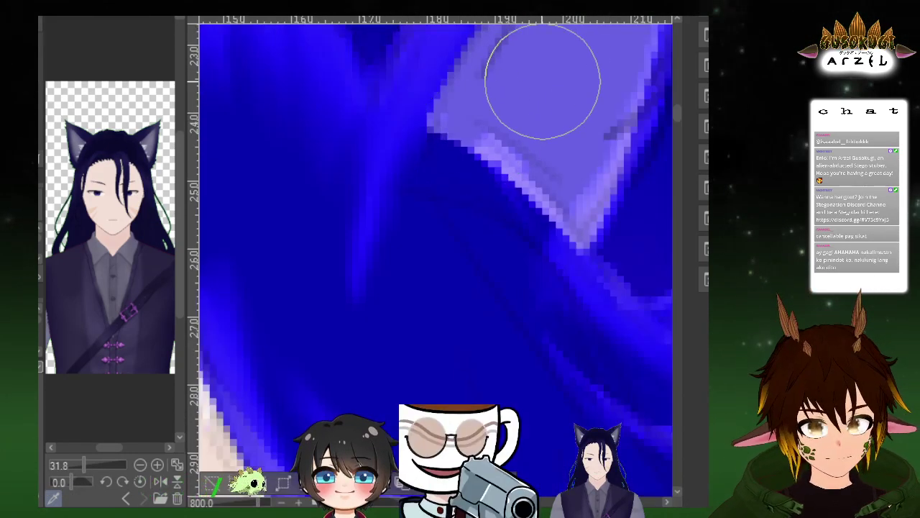
scroll(480, 131, down, 3)
scroll(482, 133, up, 1)
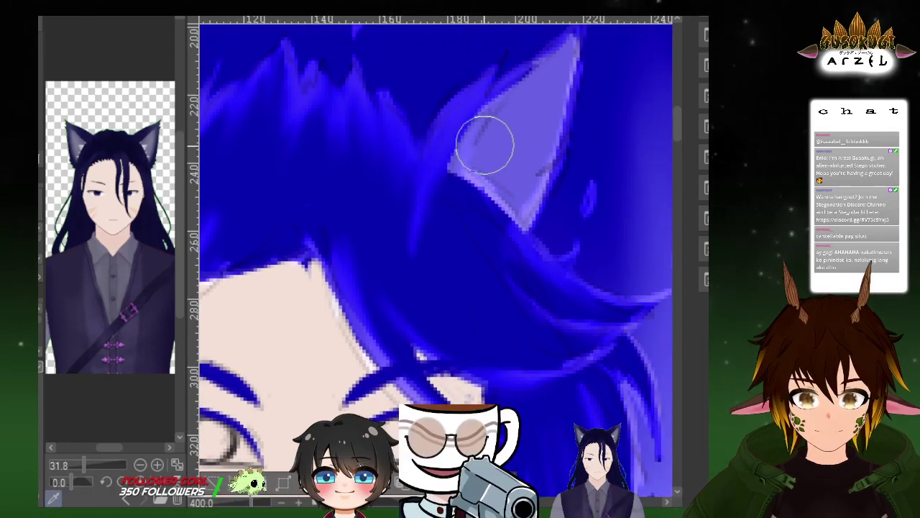
drag(484, 164, 510, 195)
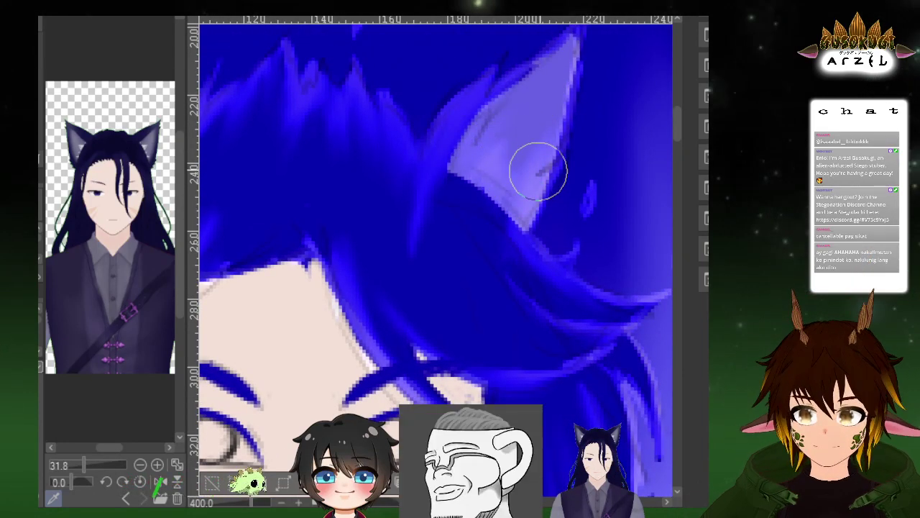
drag(530, 183, 571, 189)
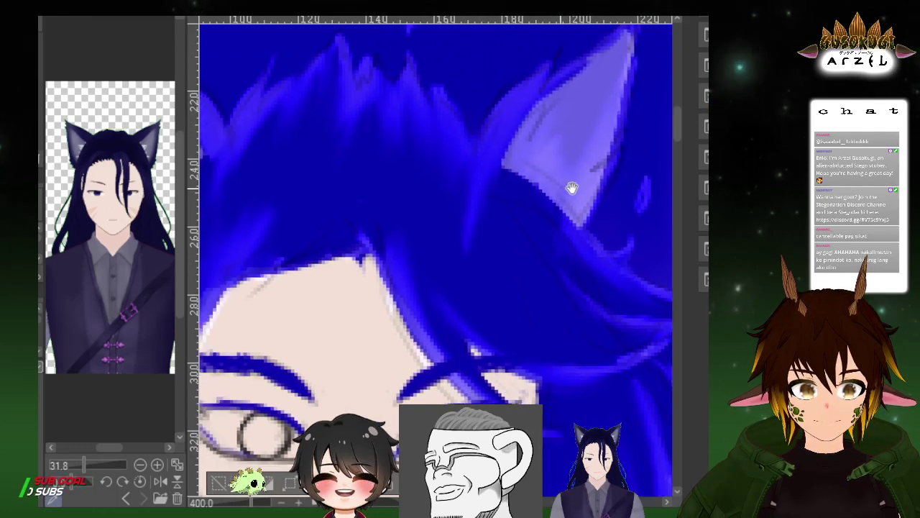
drag(374, 162, 592, 191)
drag(304, 197, 361, 249)
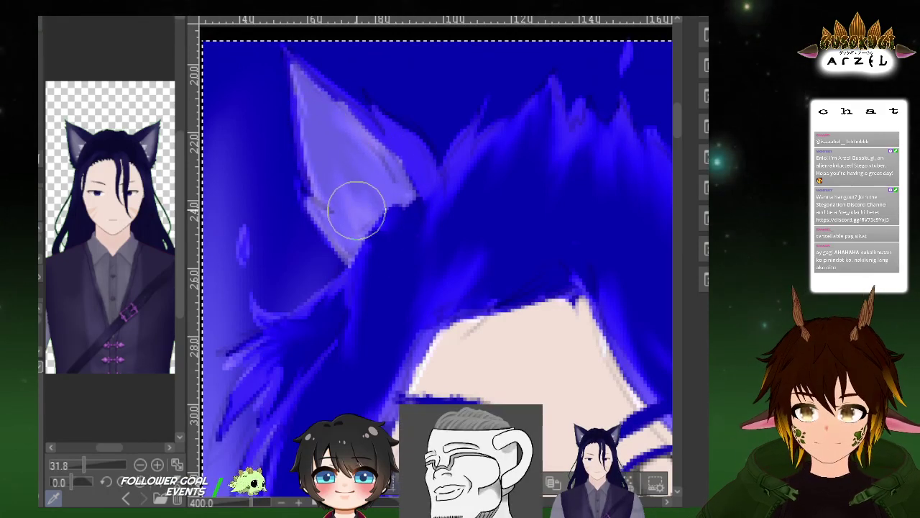
Blend the blue hair strands beneath the cat ear on the portrait's left side and check the result against the whole portrait
drag(403, 259, 452, 173)
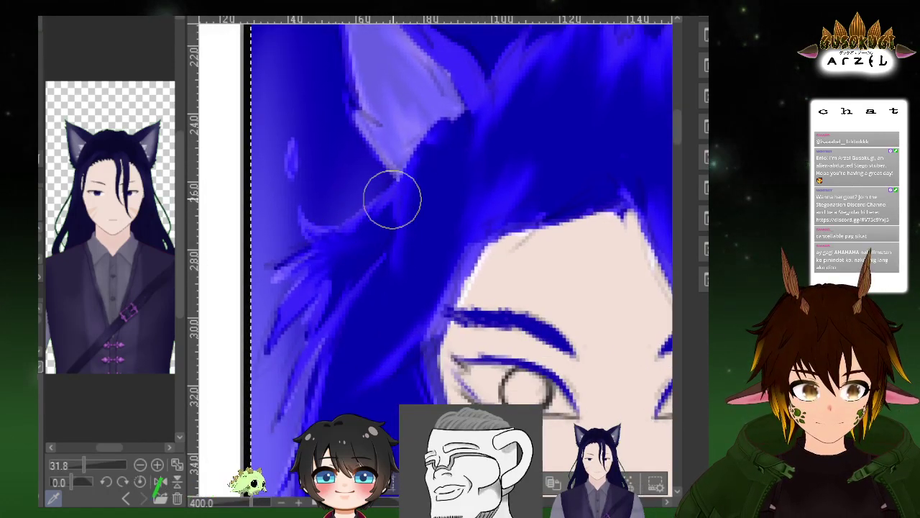
drag(339, 288, 380, 240)
mouse_move(401, 273)
mouse_down()
mouse_move(326, 354)
mouse_move(308, 438)
mouse_up()
drag(551, 145, 432, 216)
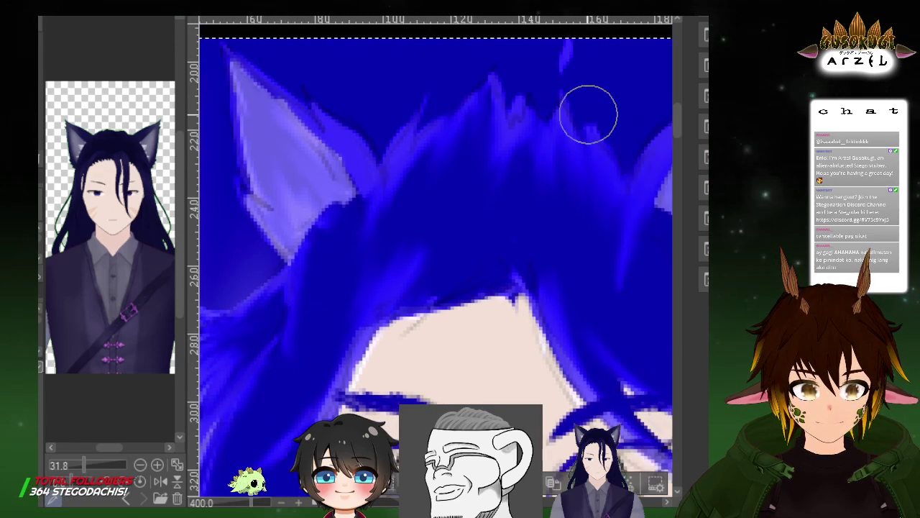
scroll(588, 116, down, 4)
drag(641, 189, 593, 163)
scroll(518, 232, up, 2)
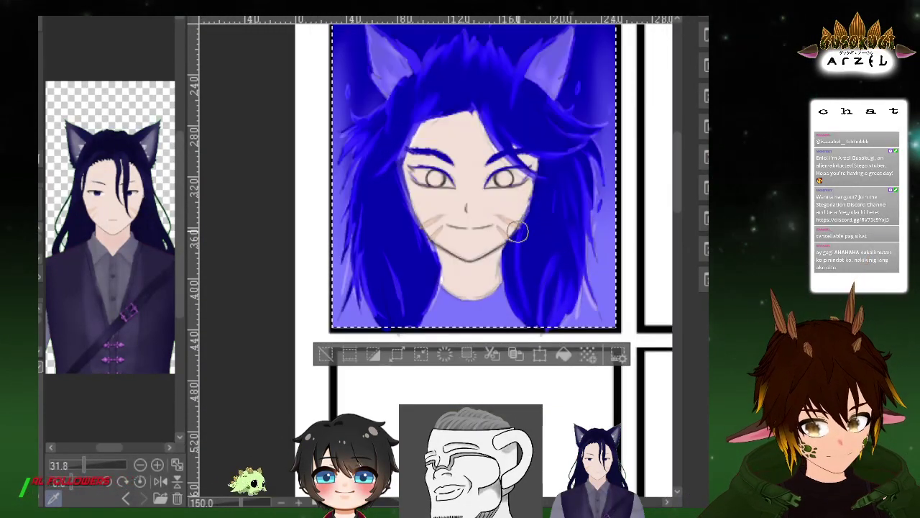
scroll(568, 203, up, 1)
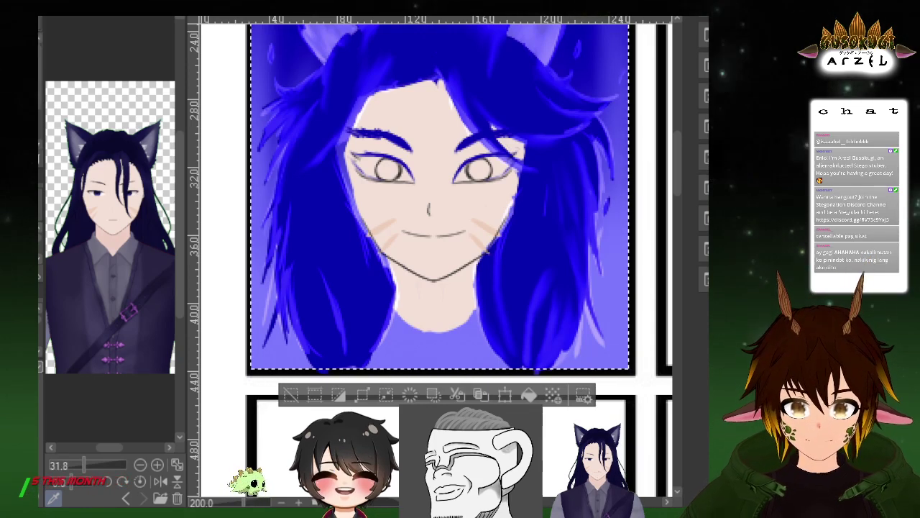
scroll(492, 243, up, 5)
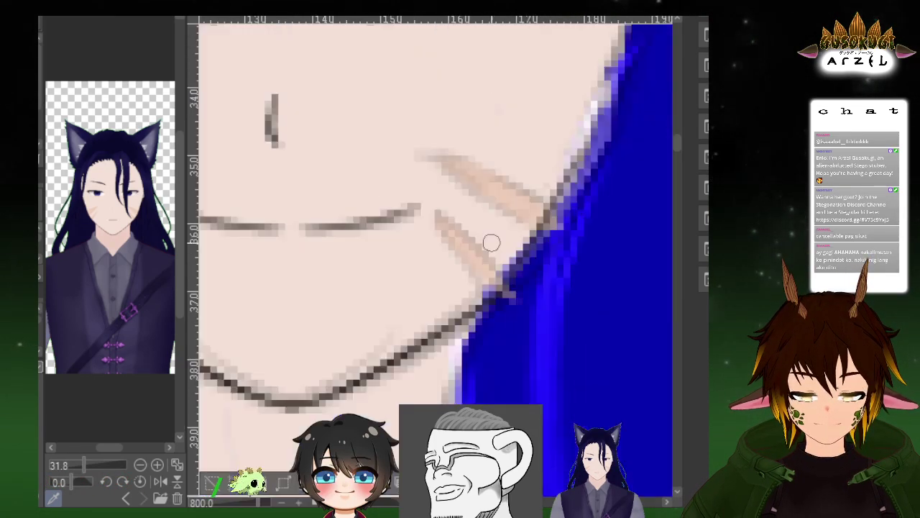
drag(540, 218, 572, 48)
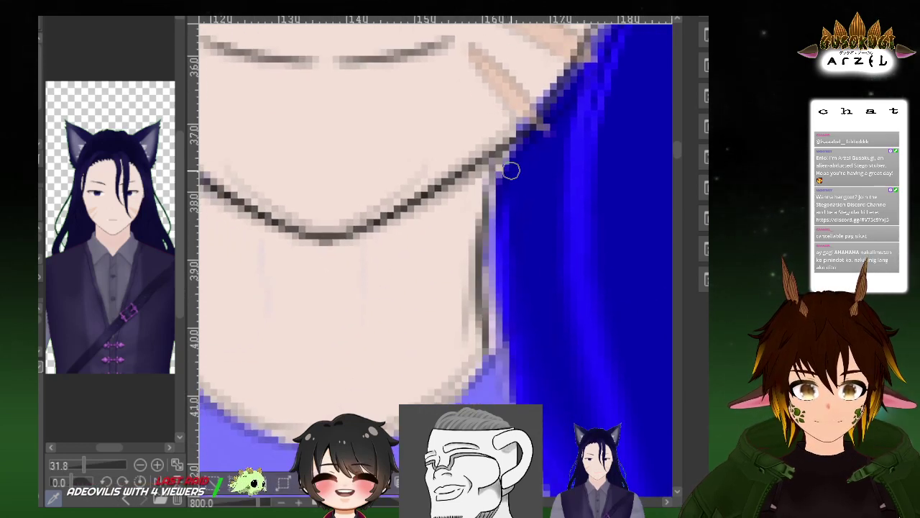
drag(535, 226, 615, 165)
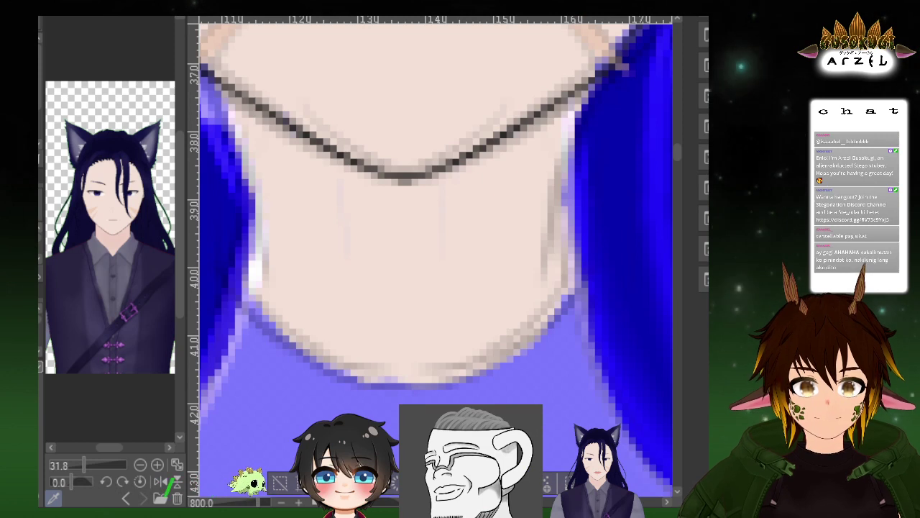
drag(588, 86, 569, 240)
key(ctrl+z)
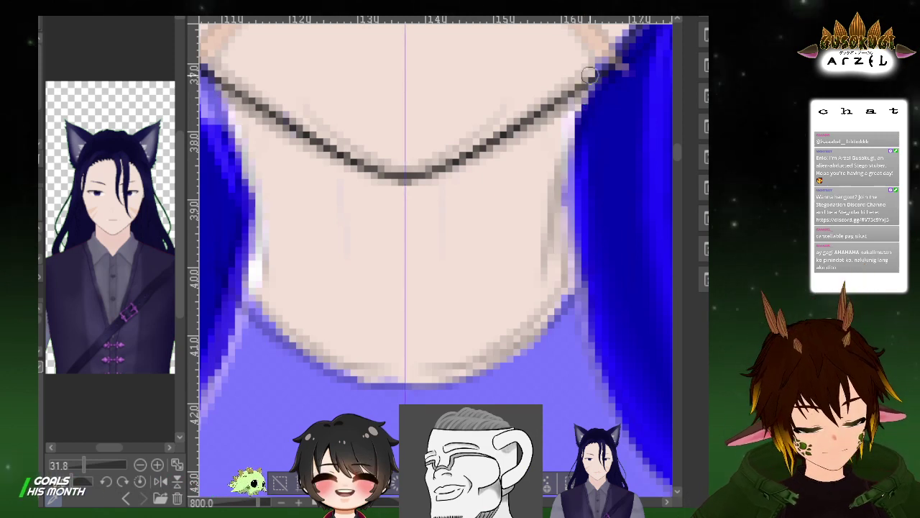
drag(588, 83, 578, 314)
key(ctrl+z)
mouse_move(590, 81)
mouse_down()
mouse_move(586, 285)
mouse_move(583, 122)
mouse_move(572, 145)
mouse_move(588, 298)
mouse_move(578, 160)
mouse_move(566, 181)
mouse_move(574, 295)
mouse_up()
key(ctrl+z)
key(ctrl+z)
key(ctrl+z)
Draw mirrored dark outlines down both sides of the neck below the jaw, undoing the extra neckline strokes
drag(580, 79, 574, 302)
scroll(604, 164, down, 2)
mouse_move(581, 237)
mouse_down()
mouse_move(483, 301)
mouse_move(413, 310)
mouse_move(495, 294)
mouse_move(584, 226)
mouse_up()
key(ctrl+z)
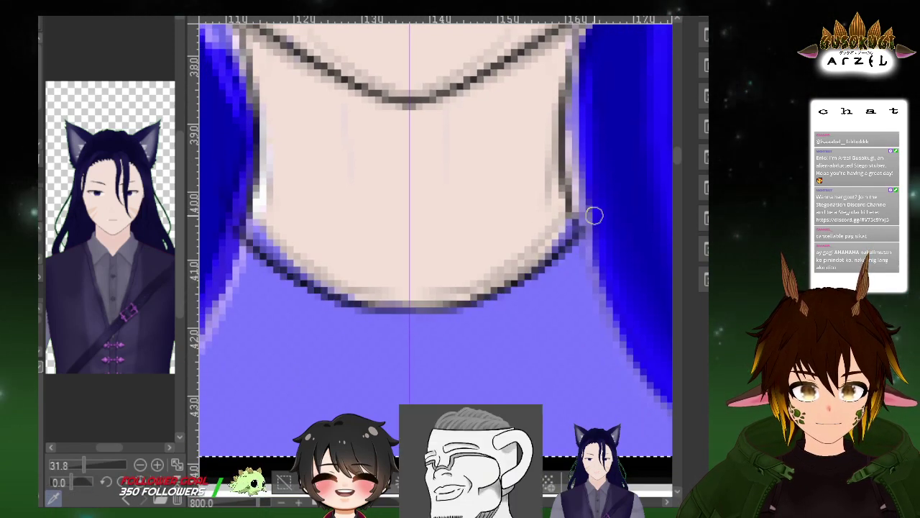
scroll(596, 214, down, 5)
drag(645, 180, 576, 251)
scroll(513, 327, up, 5)
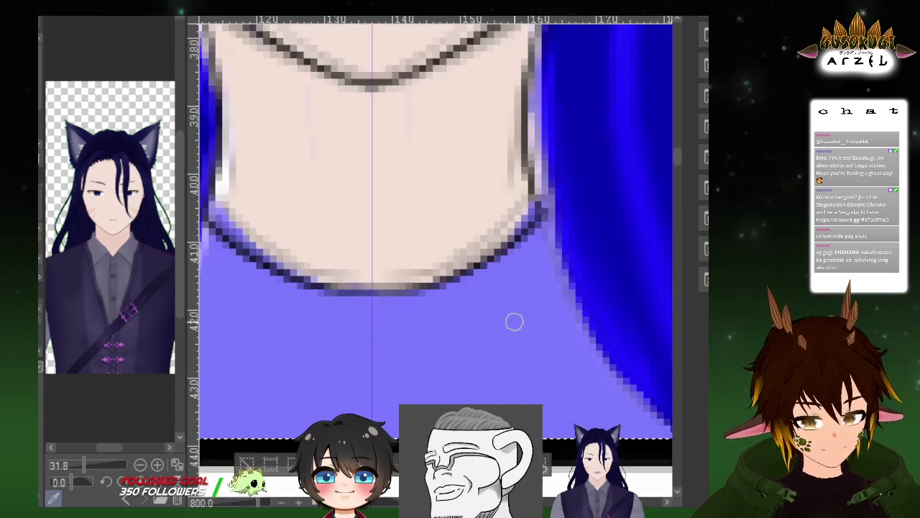
scroll(530, 254, down, 2)
key(ctrl+z)
mouse_move(453, 273)
mouse_down()
mouse_move(561, 218)
mouse_move(522, 225)
mouse_up()
key(ctrl+z)
scroll(532, 202, down, 4)
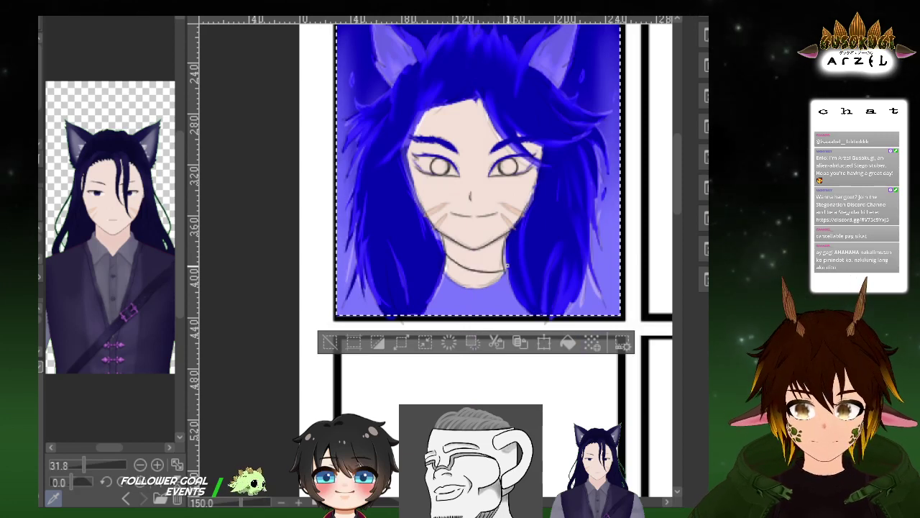
mouse_move(445, 254)
mouse_down()
mouse_move(501, 276)
mouse_move(504, 254)
mouse_up()
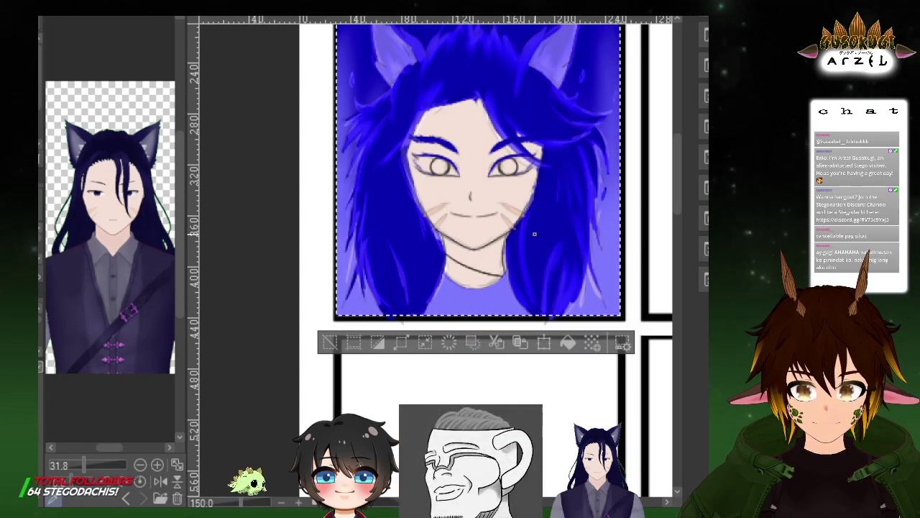
drag(485, 265, 471, 219)
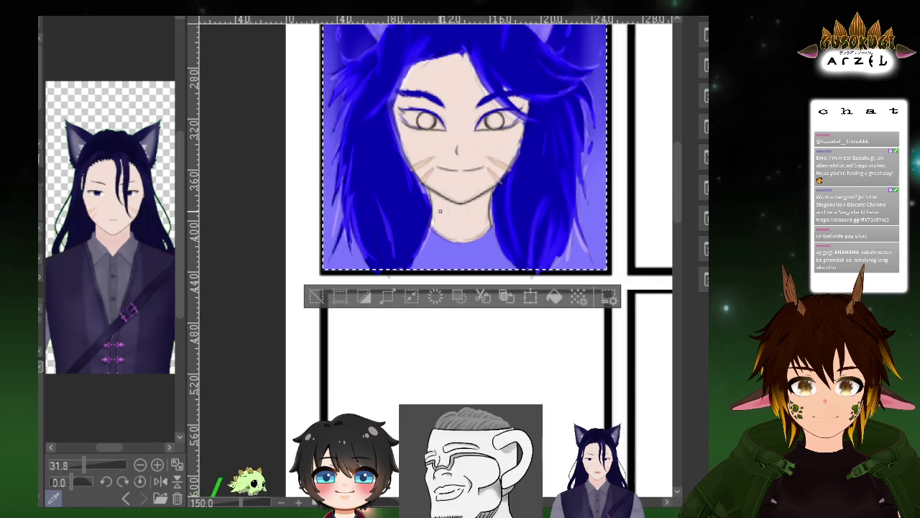
drag(440, 144, 468, 96)
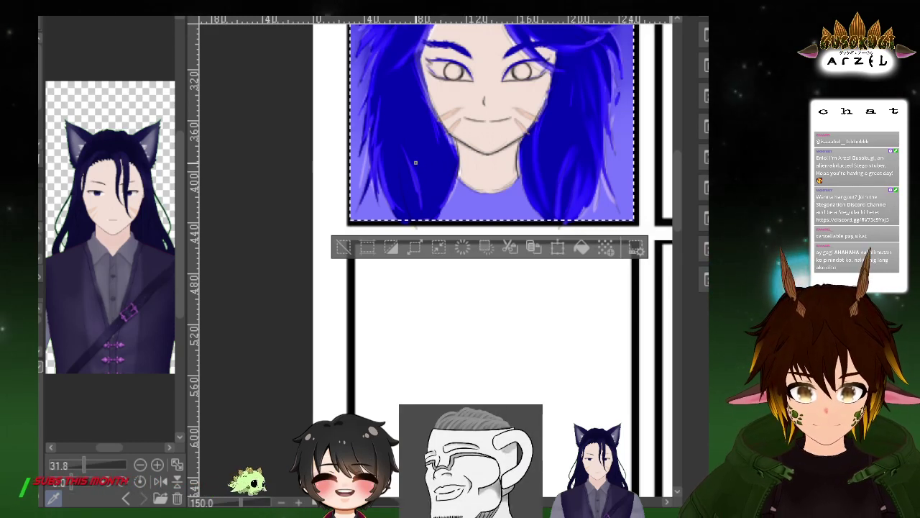
drag(415, 161, 572, 171)
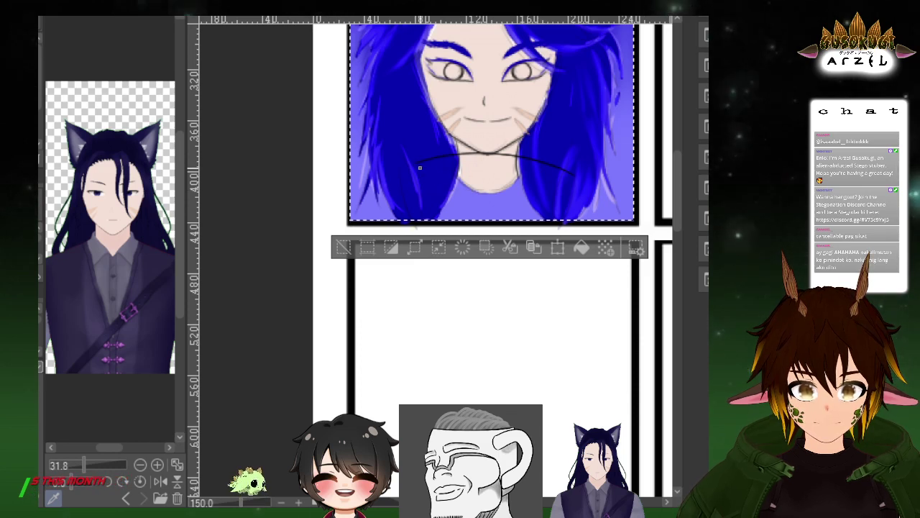
drag(418, 165, 568, 187)
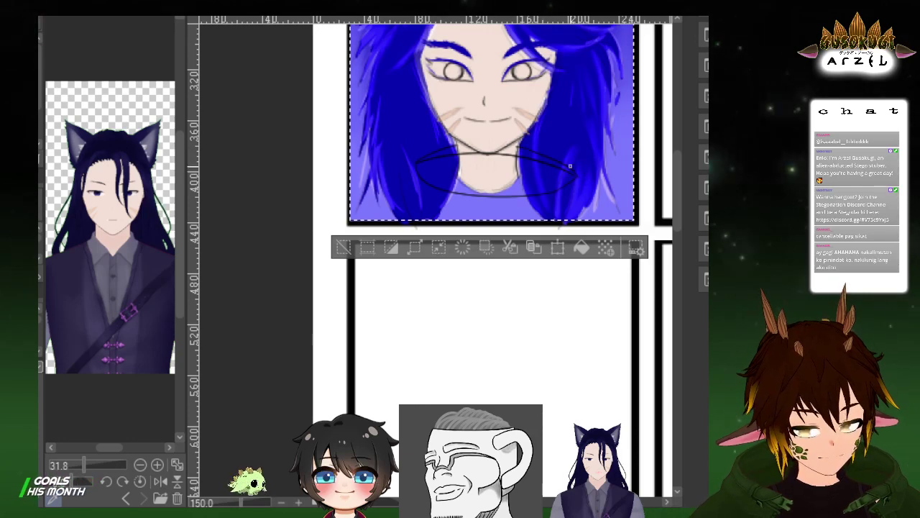
mouse_move(620, 115)
mouse_down()
mouse_move(618, 168)
mouse_move(633, 157)
mouse_move(616, 138)
mouse_up()
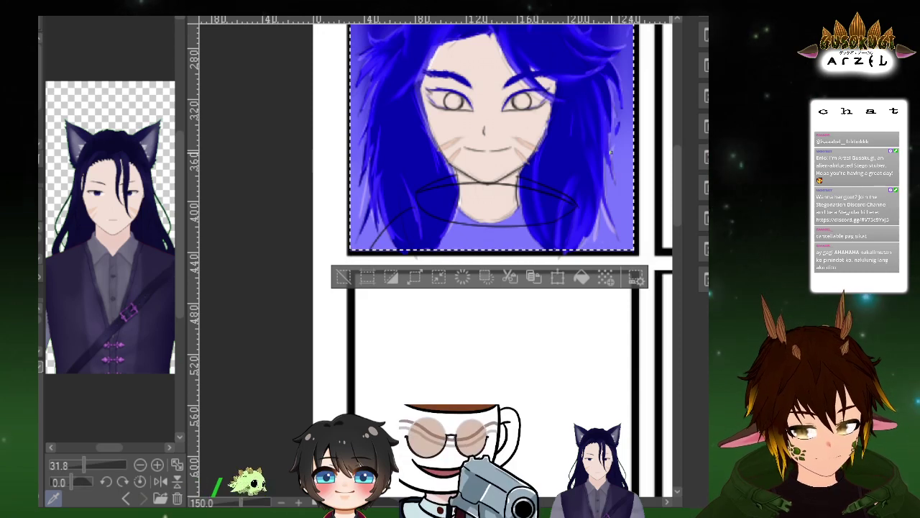
key(ctrl+z)
key(ctrl+z)
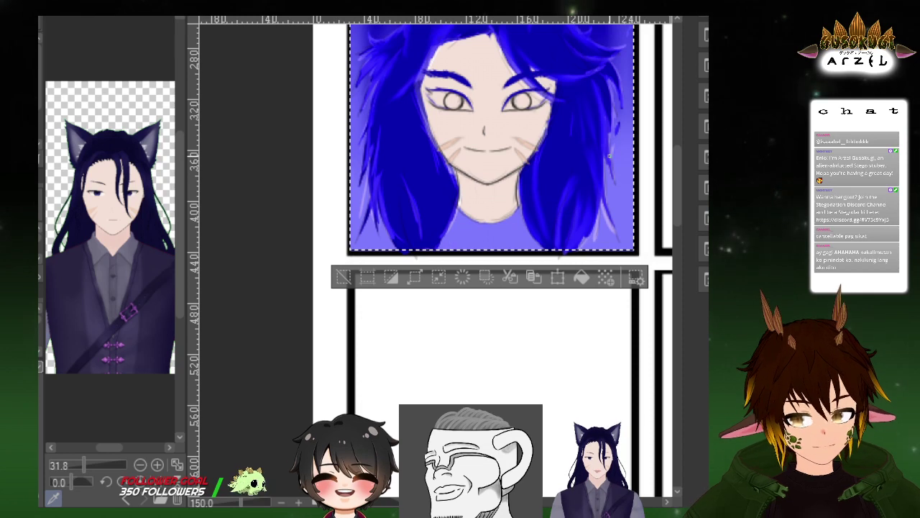
Sketch a turtleneck collar with a thin curved upper edge across the neck and a curved lower edge on the chest
drag(554, 181, 559, 153)
drag(465, 162, 519, 164)
drag(461, 163, 522, 166)
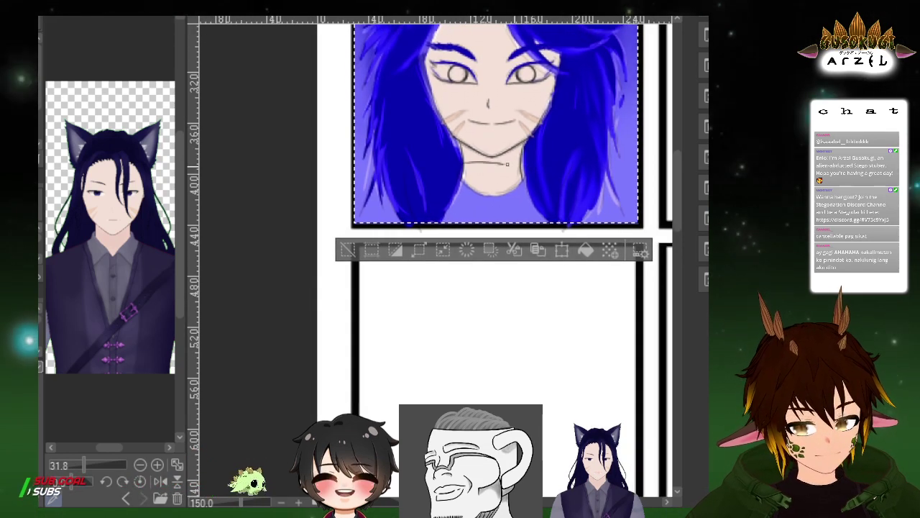
drag(456, 208, 534, 206)
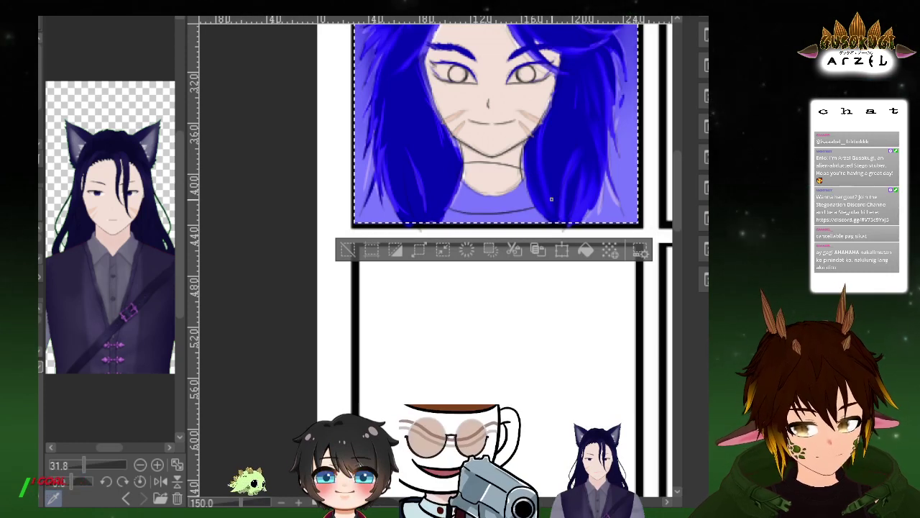
scroll(539, 220, up, 1)
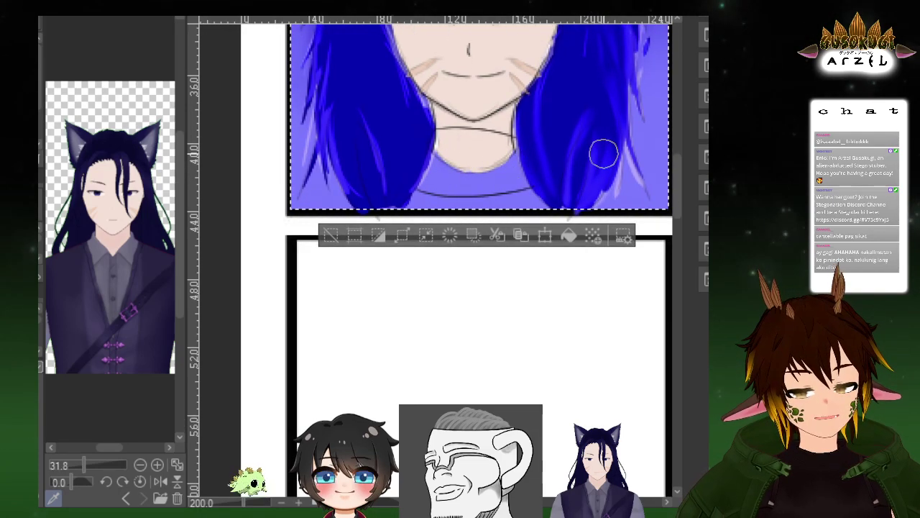
Add fold lines to the collar and sketch sloping shoulder lines on both sides behind the hair
mouse_move(631, 137)
mouse_down()
mouse_move(629, 153)
mouse_move(610, 160)
mouse_move(613, 196)
mouse_up()
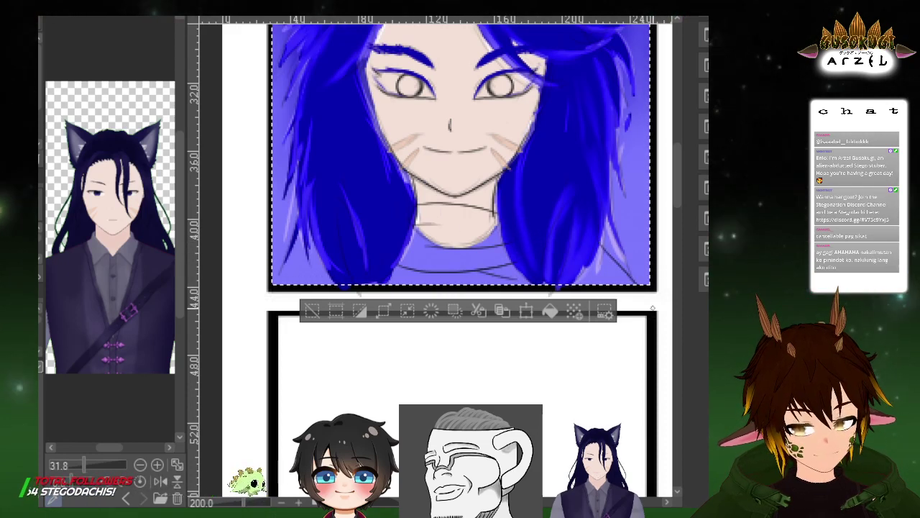
drag(617, 261, 646, 282)
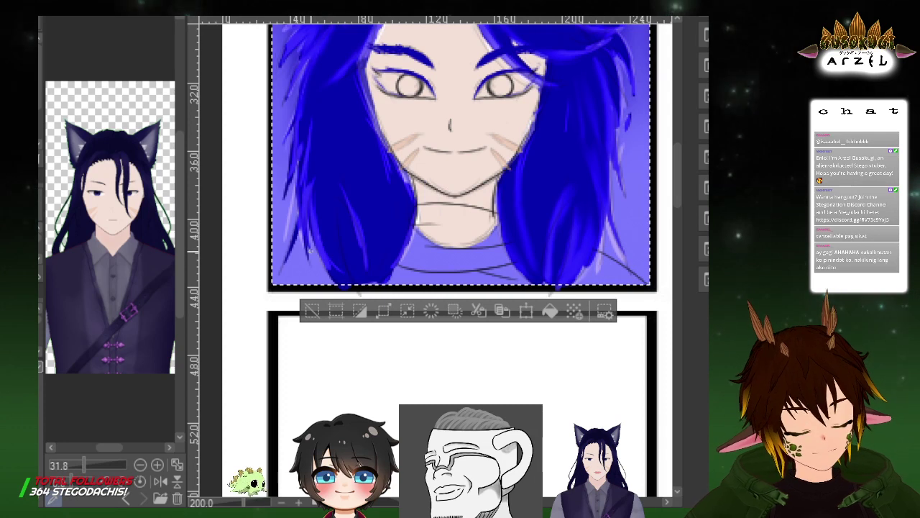
drag(630, 140, 625, 159)
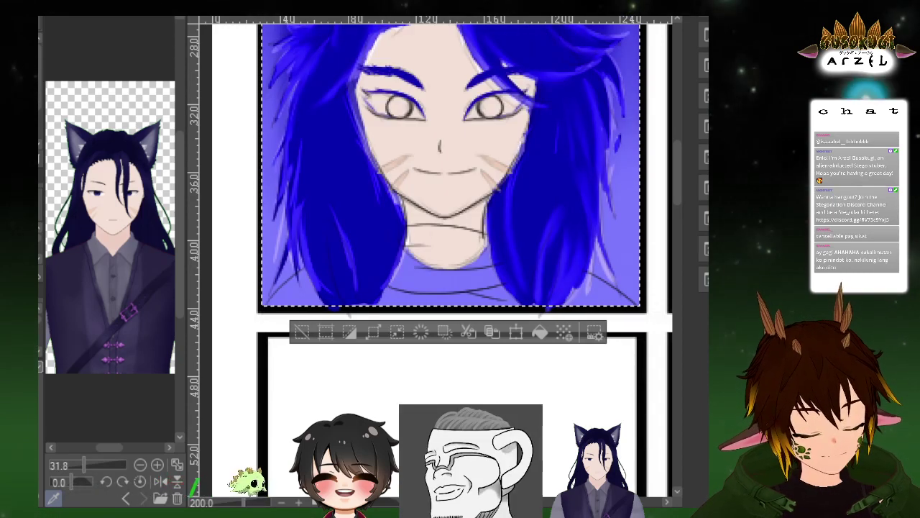
Replace the skin color below the collar's upper edge with the violet background color, keeping the sketch lines
drag(452, 251, 407, 237)
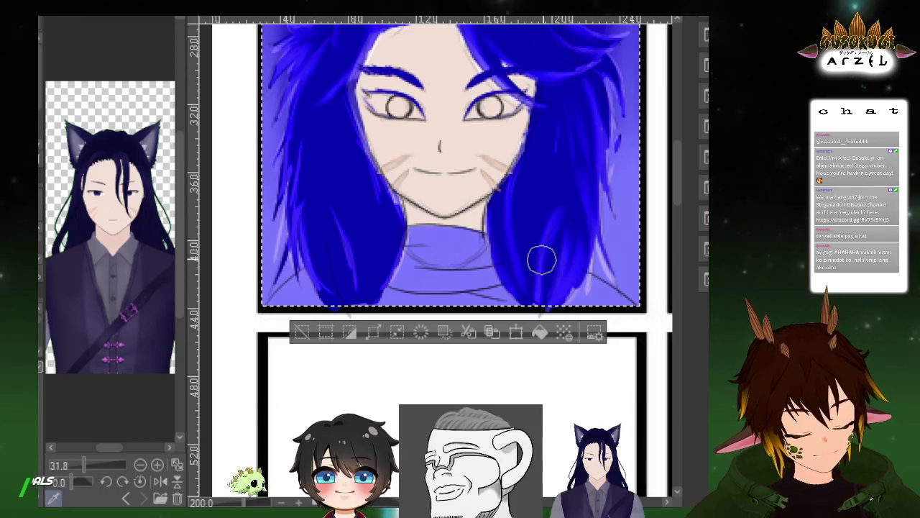
drag(597, 232, 609, 274)
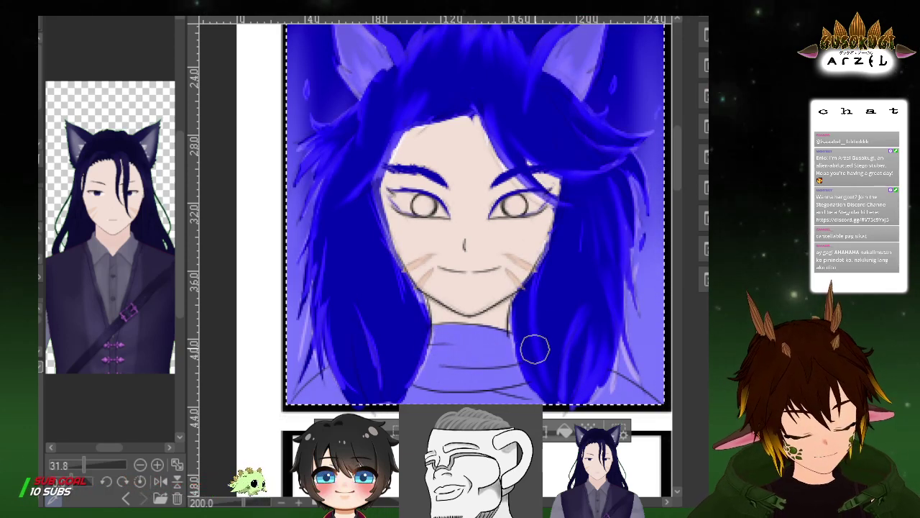
scroll(576, 316, down, 1)
Paint the turtleneck collar and both shoulders white up to the hair and shoulder lines
drag(587, 312, 636, 189)
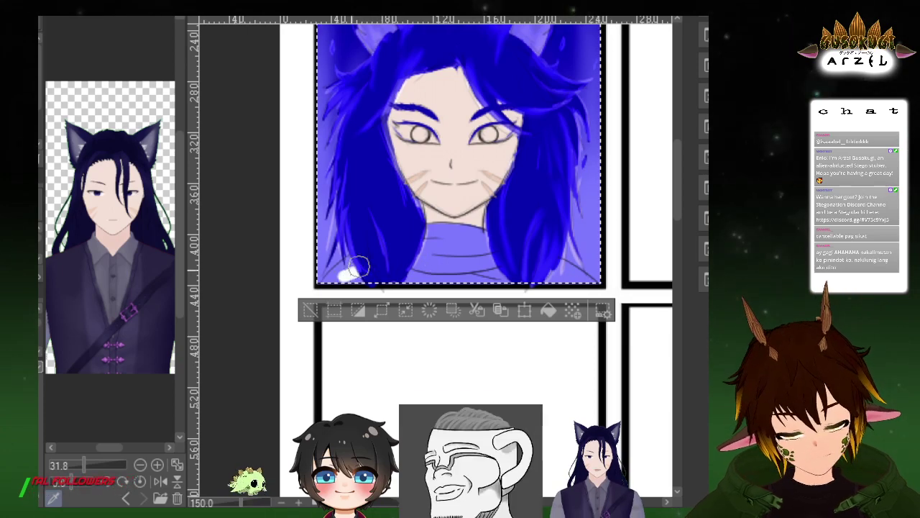
mouse_move(336, 281)
mouse_down()
mouse_move(358, 263)
mouse_move(326, 288)
mouse_move(448, 236)
mouse_move(394, 259)
mouse_move(453, 252)
mouse_move(338, 281)
mouse_up()
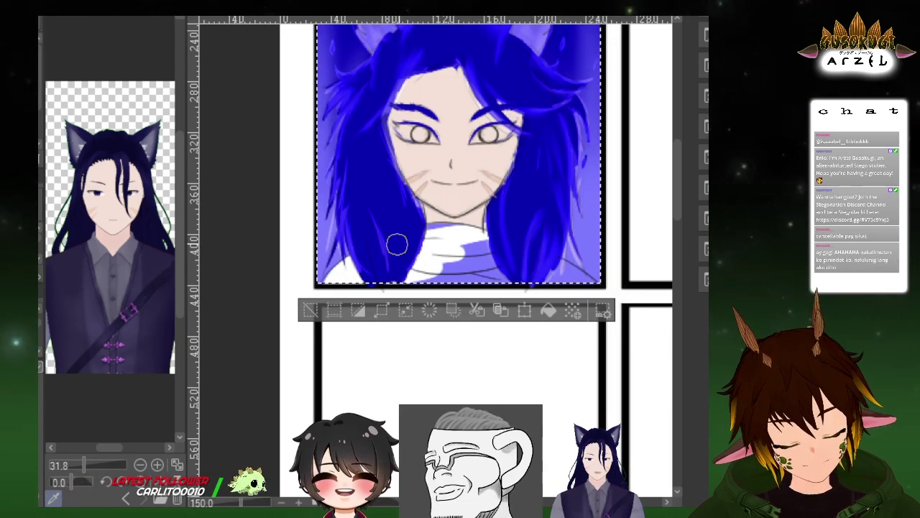
mouse_move(427, 244)
mouse_down()
mouse_move(458, 231)
mouse_move(489, 245)
mouse_up()
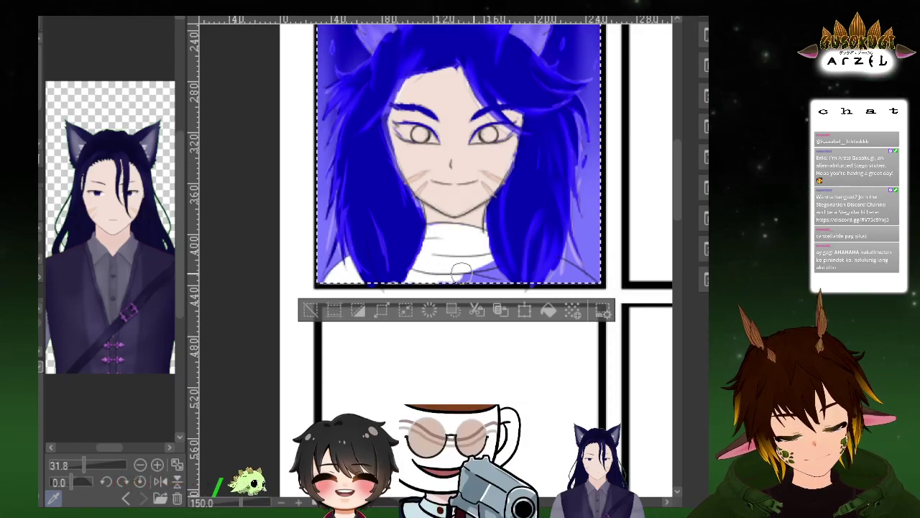
drag(532, 265, 544, 259)
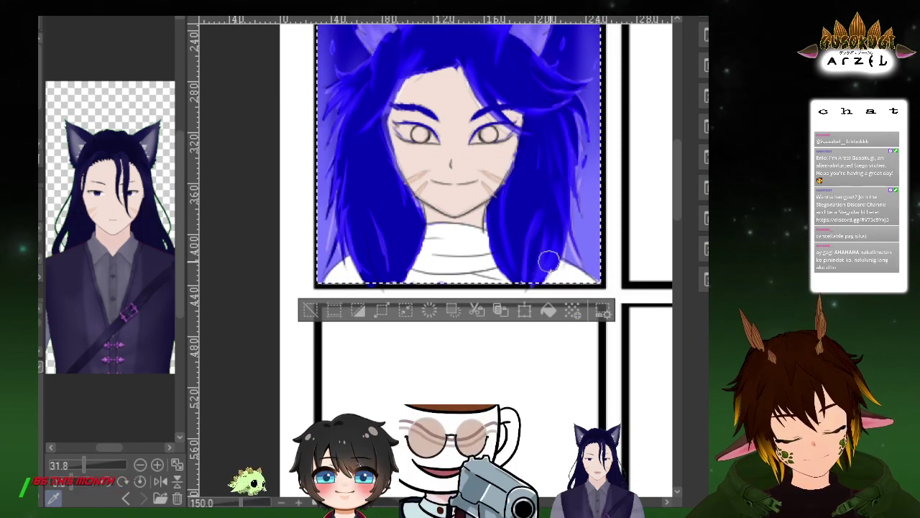
Recolor the white collar and both shoulders dark gray, following the edges of the hair and panel
drag(598, 181, 597, 204)
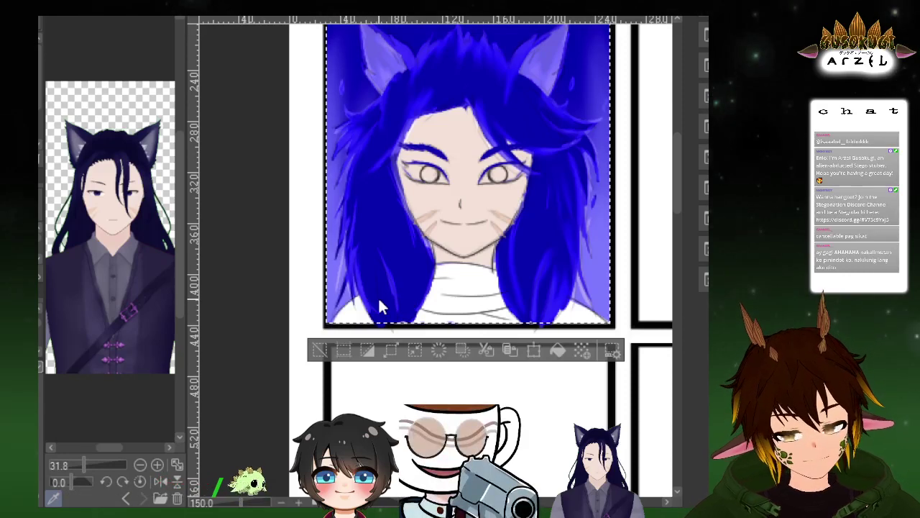
drag(424, 300, 461, 291)
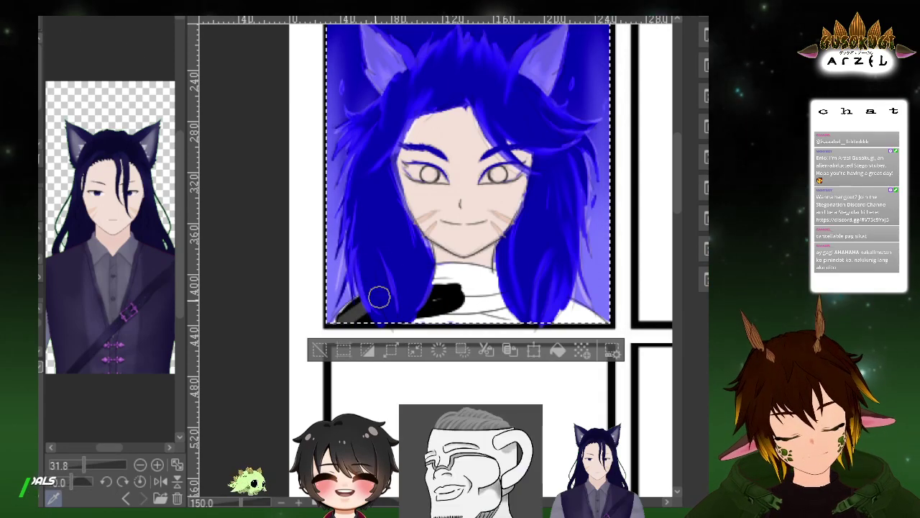
mouse_move(417, 298)
mouse_down()
mouse_move(477, 293)
mouse_move(422, 286)
mouse_move(431, 273)
mouse_move(475, 282)
mouse_move(442, 299)
mouse_up()
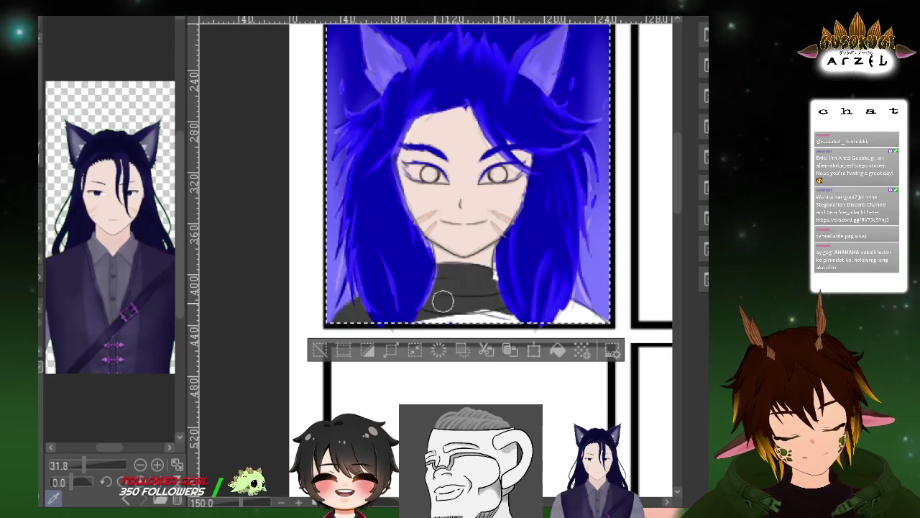
mouse_move(493, 269)
mouse_down()
mouse_move(487, 278)
mouse_move(497, 278)
mouse_up()
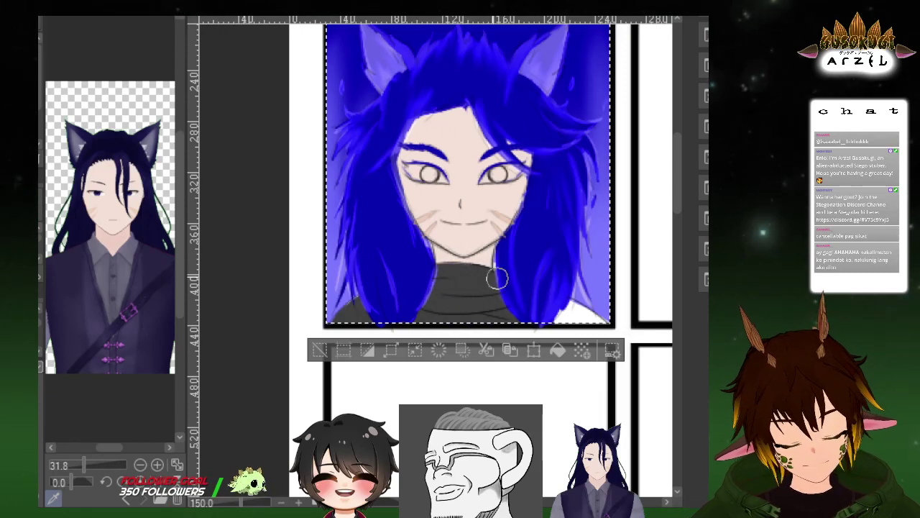
drag(567, 330, 571, 323)
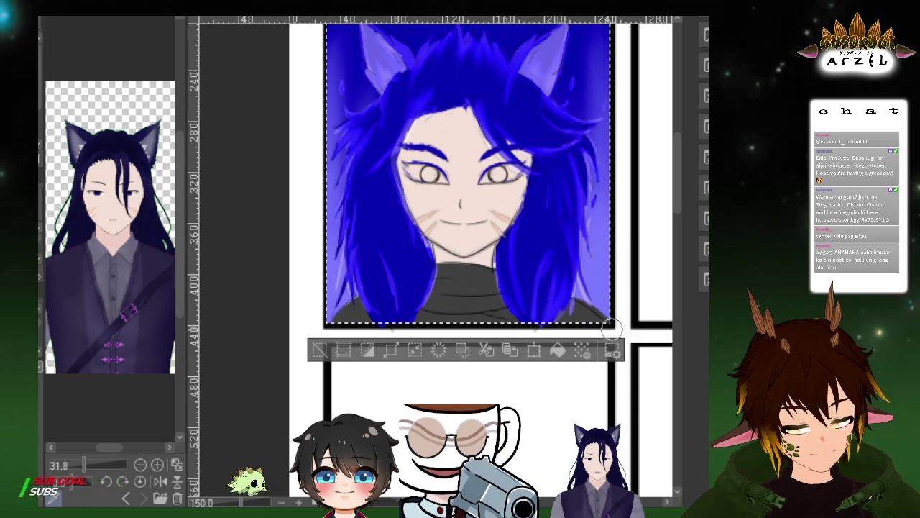
Glaze translucent violet over the cat-eared character's face, neck, turtleneck and shoulders, keeping the sketch lines visible
drag(617, 217, 590, 250)
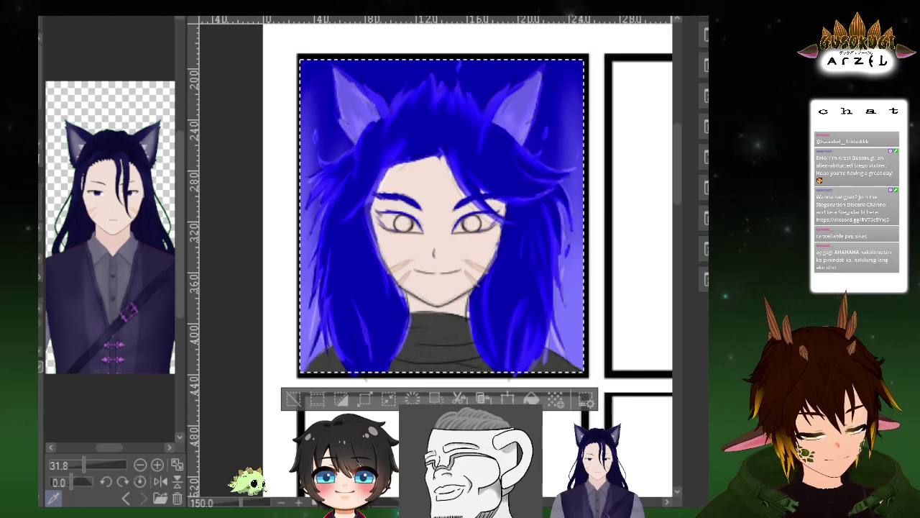
key(ctrl+z)
key(ctrl+z)
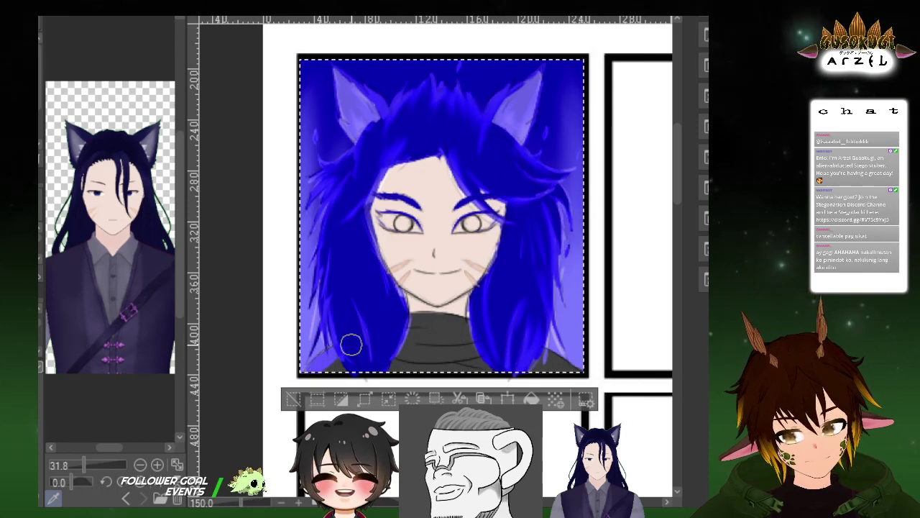
mouse_move(416, 321)
mouse_down()
mouse_move(448, 323)
mouse_move(419, 322)
mouse_up()
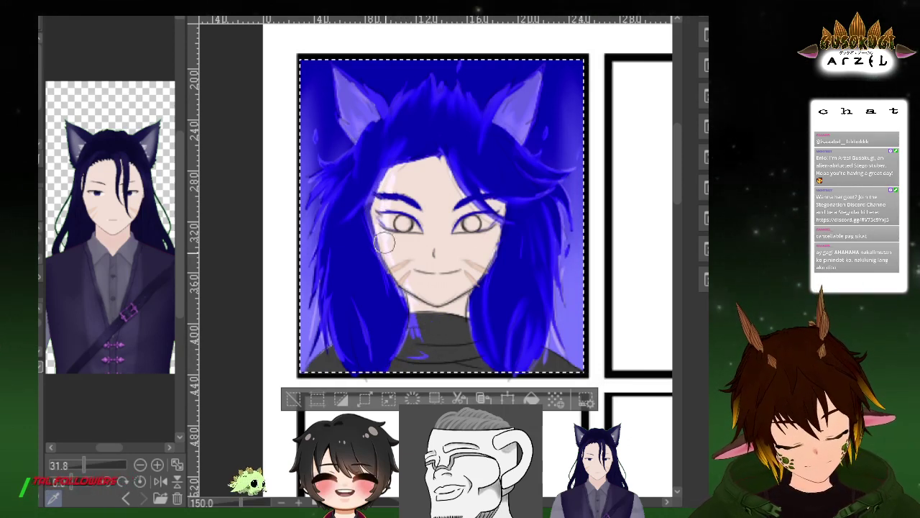
drag(458, 219, 467, 282)
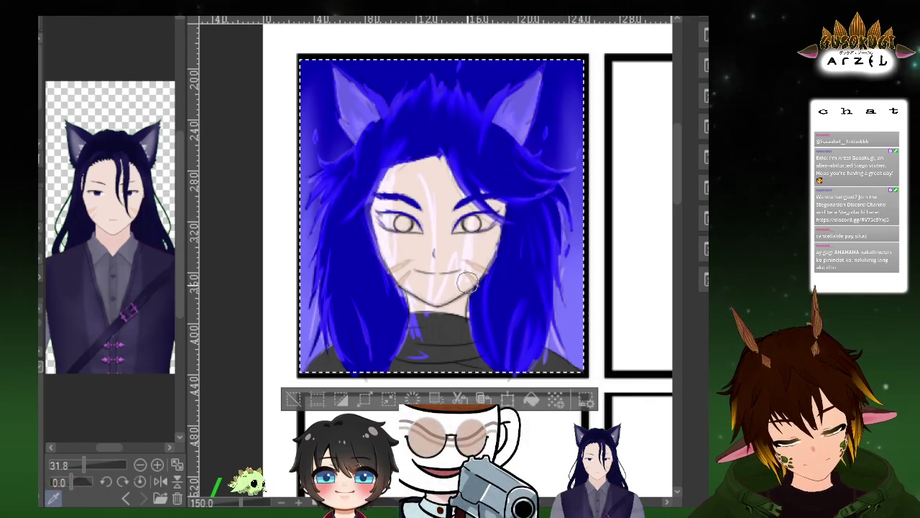
drag(435, 311, 446, 343)
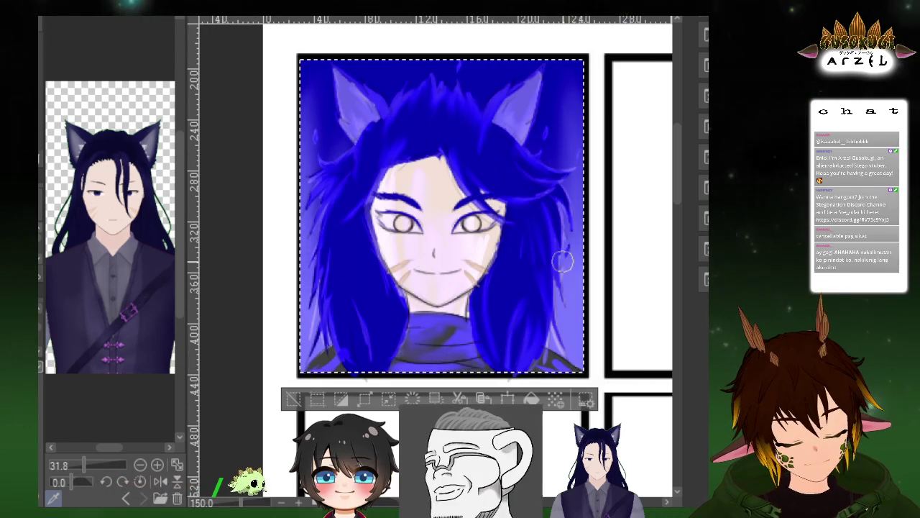
scroll(321, 286, down, 2)
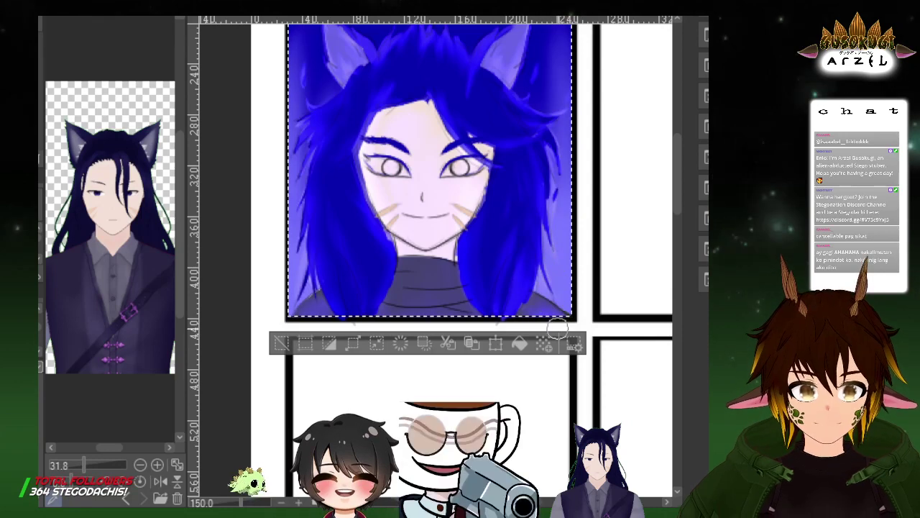
scroll(559, 327, up, 2)
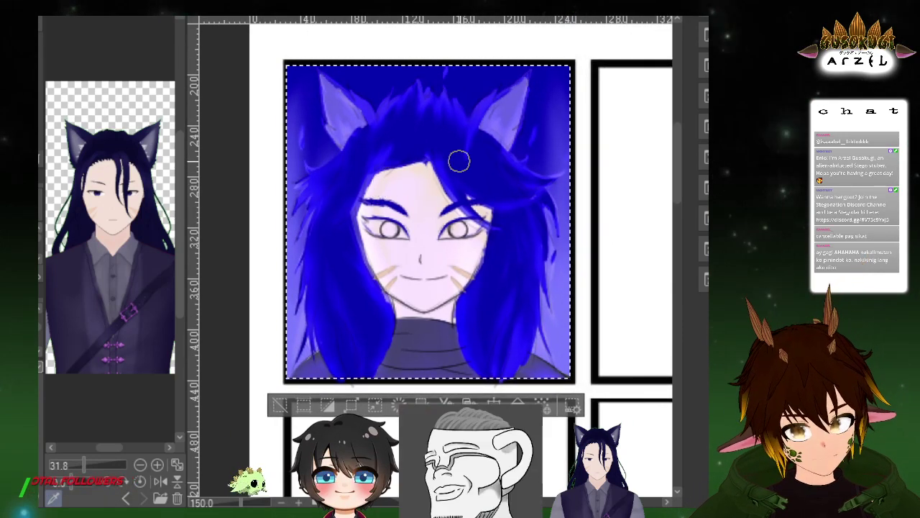
Fill both irises of the cat-eared character with bright blue inside their outlines
scroll(394, 271, up, 3)
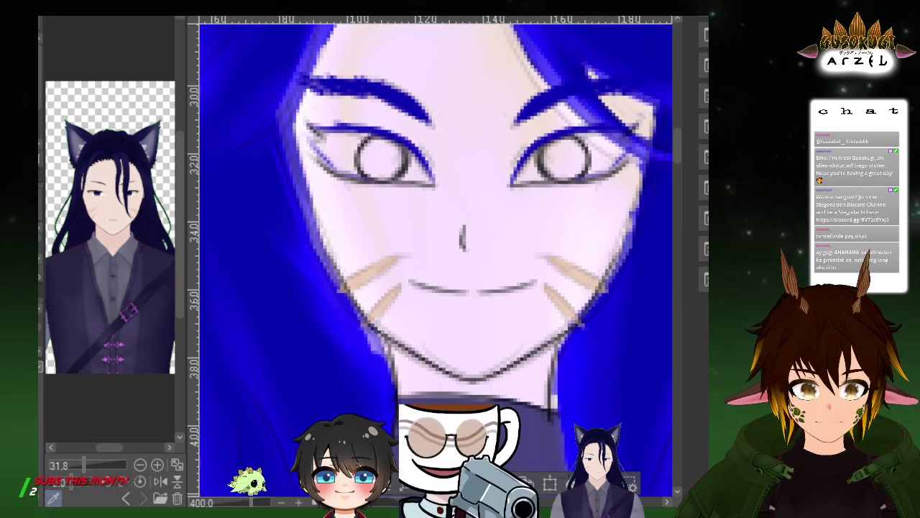
click(380, 157)
key(ctrl+z)
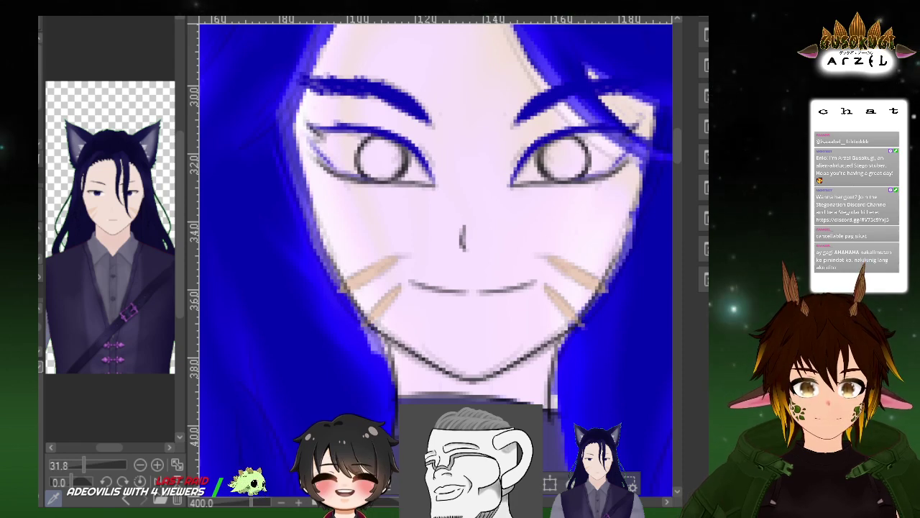
click(382, 158)
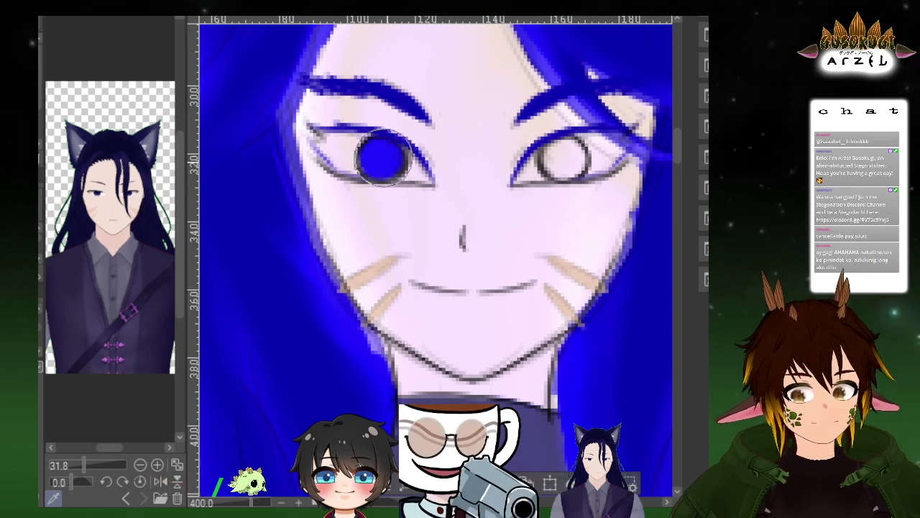
drag(587, 146, 553, 162)
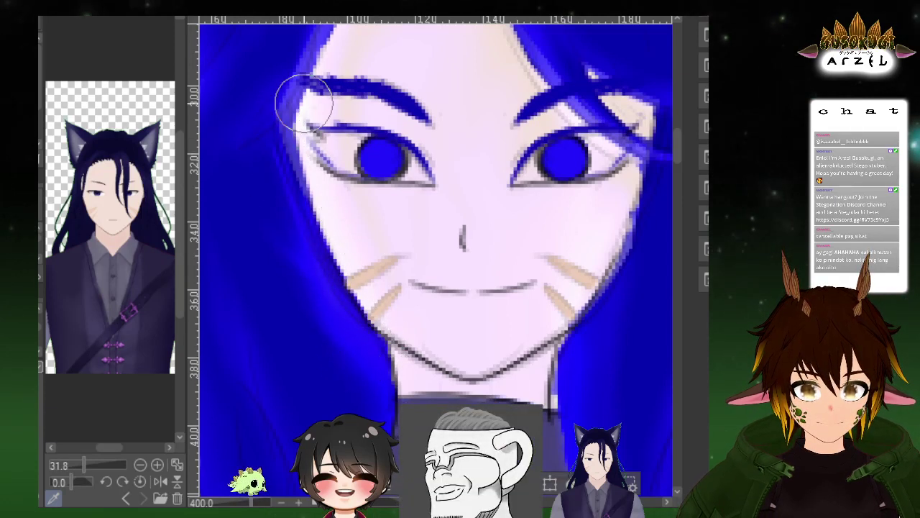
Paint blue over the light violet fringe where the hair meets the cheeks and forehead
drag(304, 104, 271, 161)
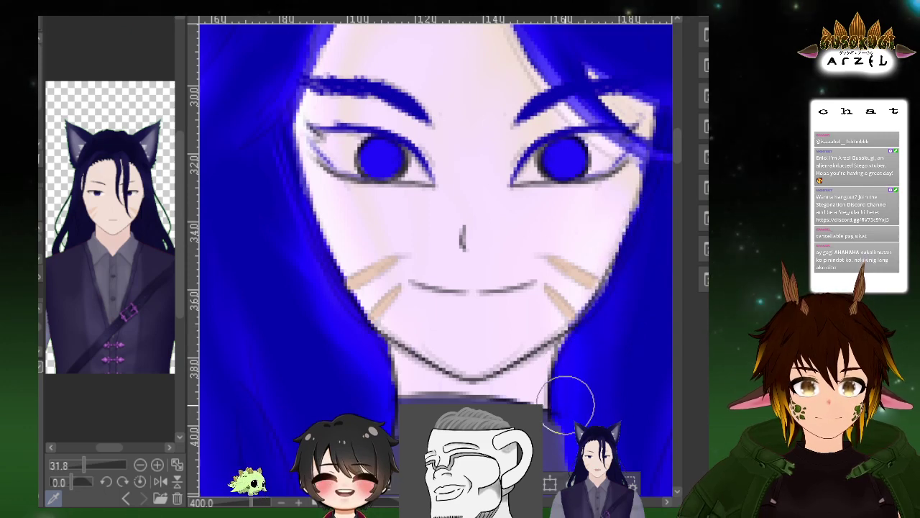
scroll(633, 330, down, 2)
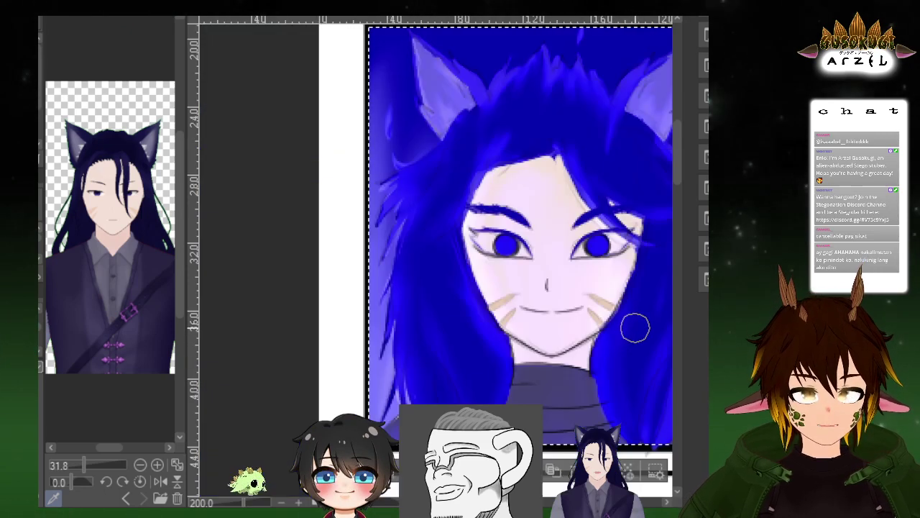
drag(658, 265, 608, 339)
drag(628, 283, 614, 252)
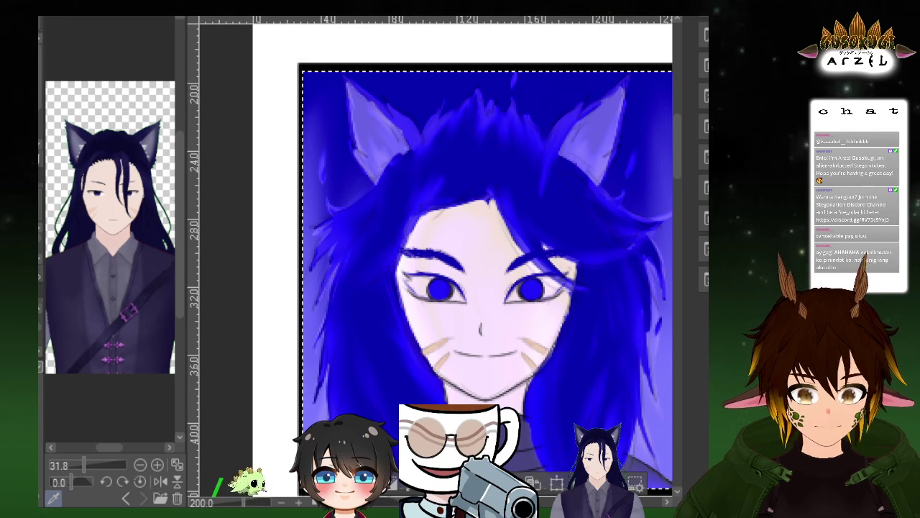
Paint the whites of both eyes symmetrically around the irises and clear the panel selection
scroll(376, 99, up, 2)
drag(606, 305, 445, 79)
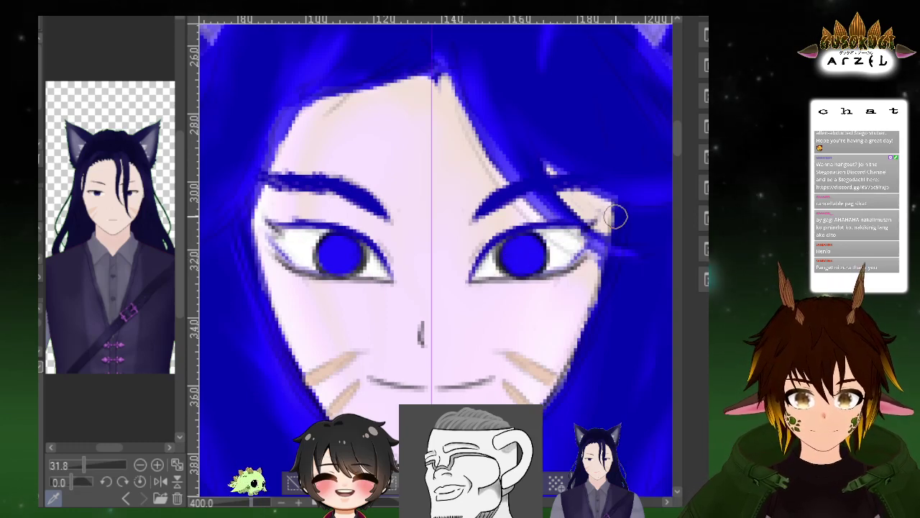
scroll(612, 209, down, 4)
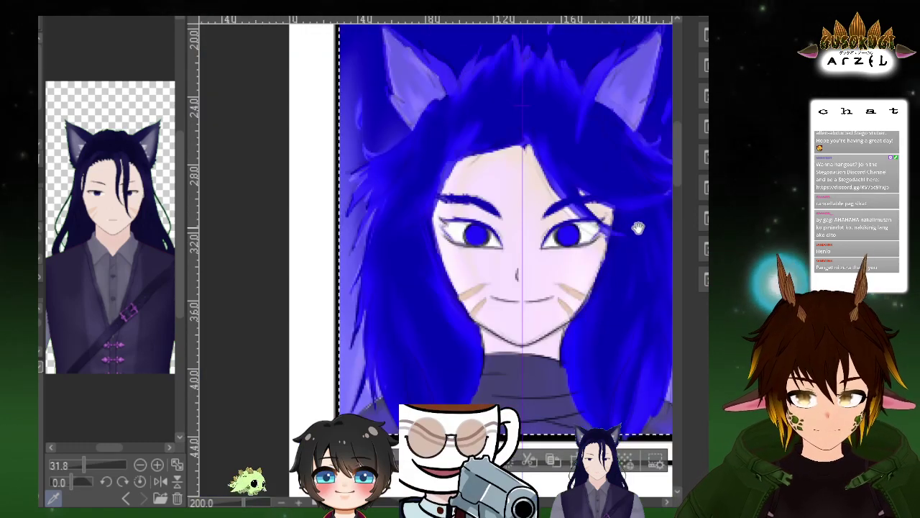
drag(603, 236, 547, 242)
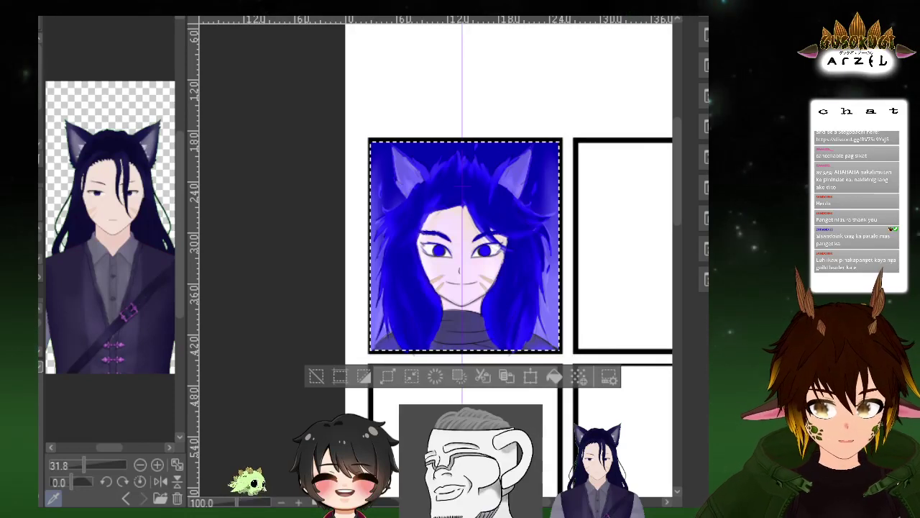
key(ctrl+d)
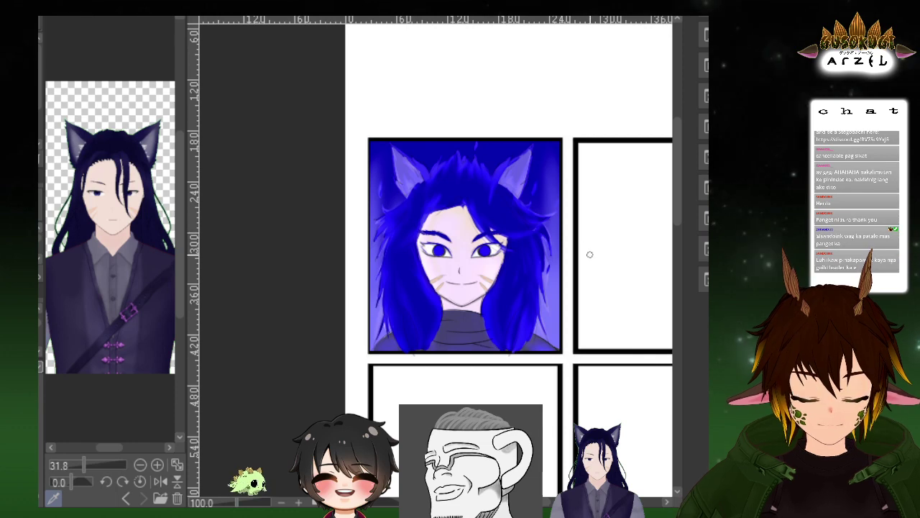
Examine the colored cat-eared portrait and the empty panels around it
scroll(590, 253, down, 1)
drag(599, 264, 448, 206)
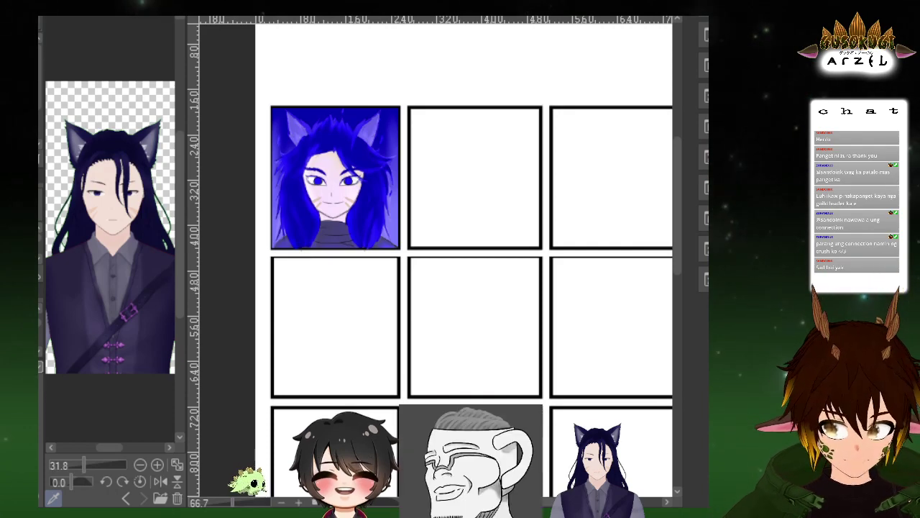
scroll(332, 184, up, 2)
drag(491, 154, 574, 193)
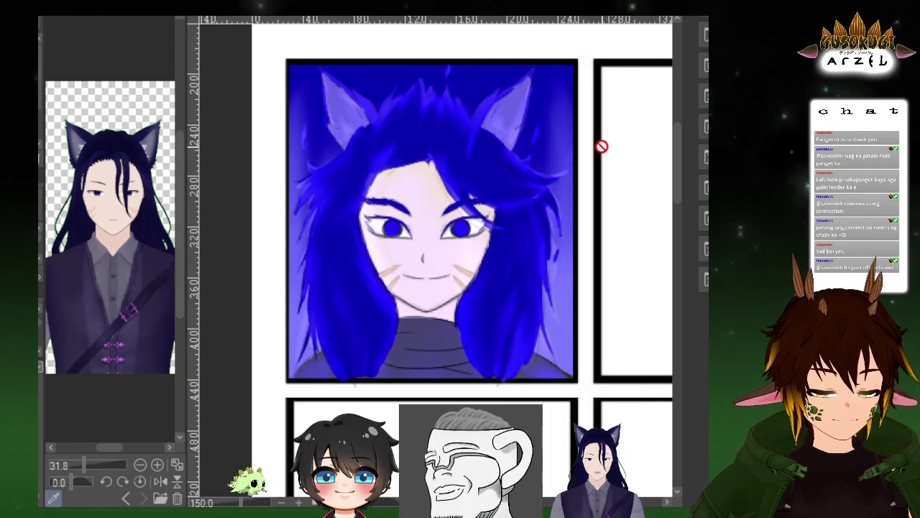
drag(584, 188, 579, 184)
drag(507, 199, 574, 207)
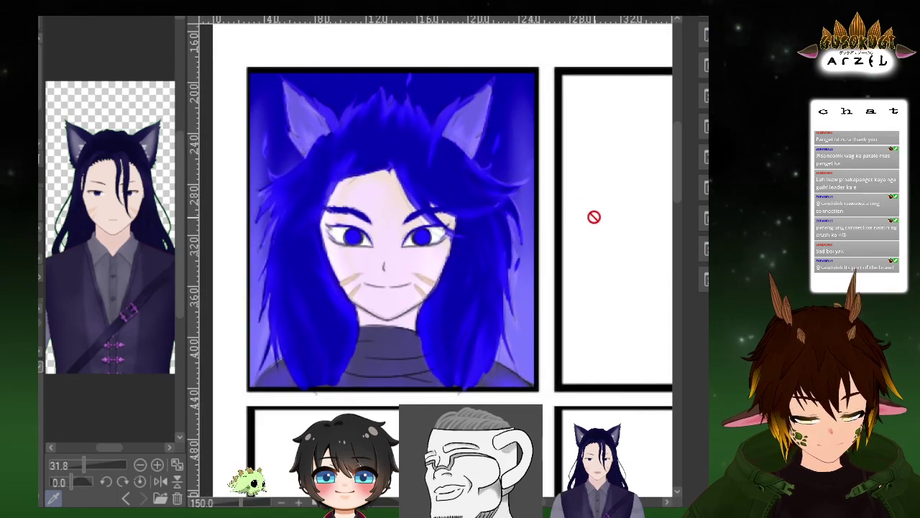
drag(604, 222, 465, 211)
scroll(569, 224, left, 5)
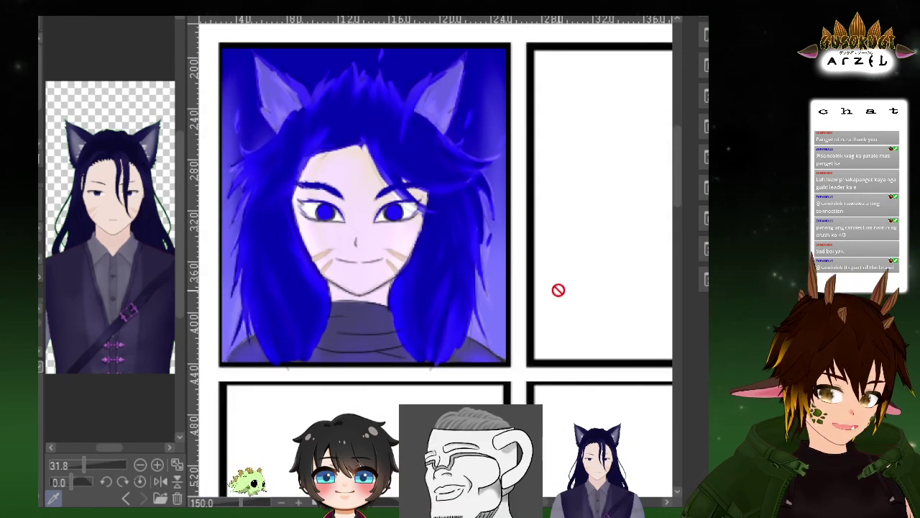
Place a vertical symmetry ruler down the middle of the second panel and enlarge the mug-headed reference image to 9.8
drag(503, 172, 551, 232)
drag(615, 234, 518, 220)
drag(566, 237, 536, 211)
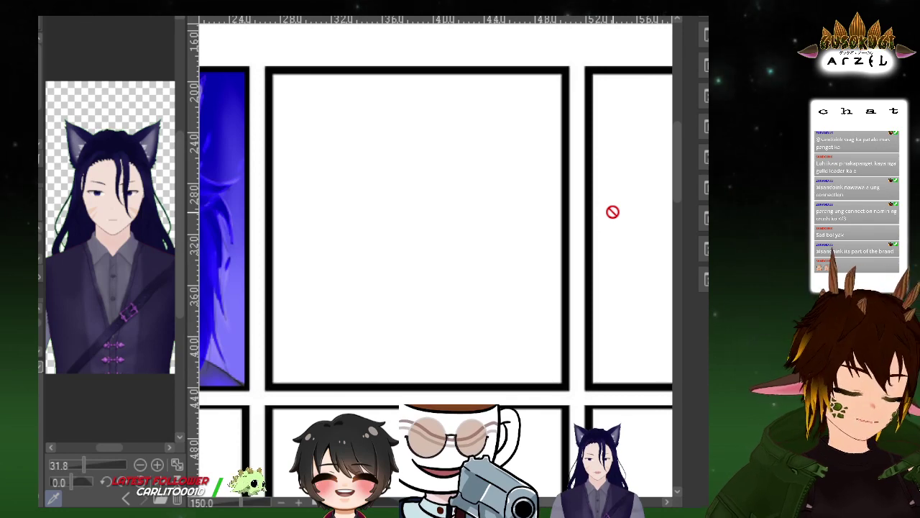
scroll(583, 86, down, 1)
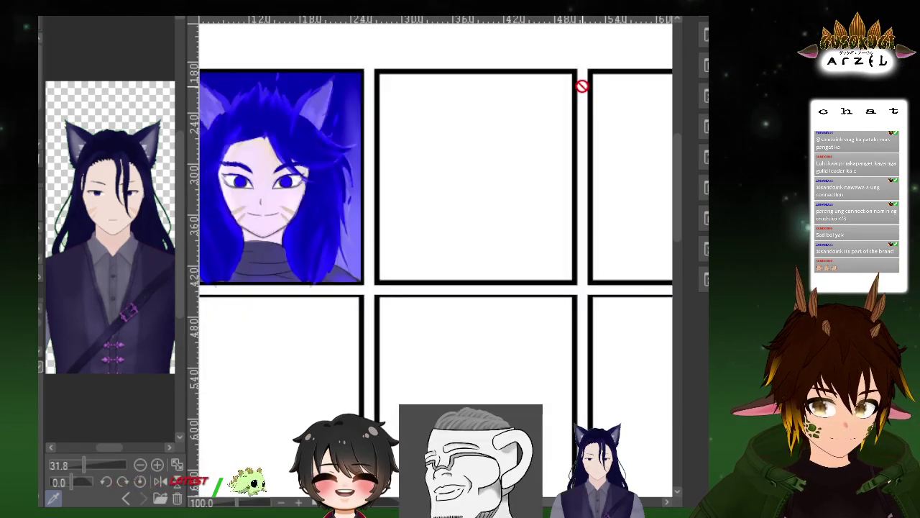
scroll(582, 85, down, 1)
scroll(584, 86, up, 1)
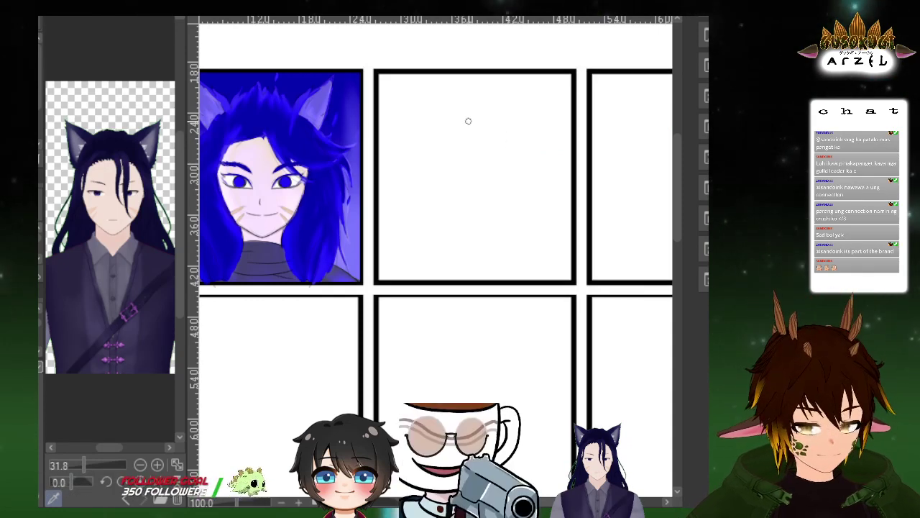
scroll(450, 86, up, 1)
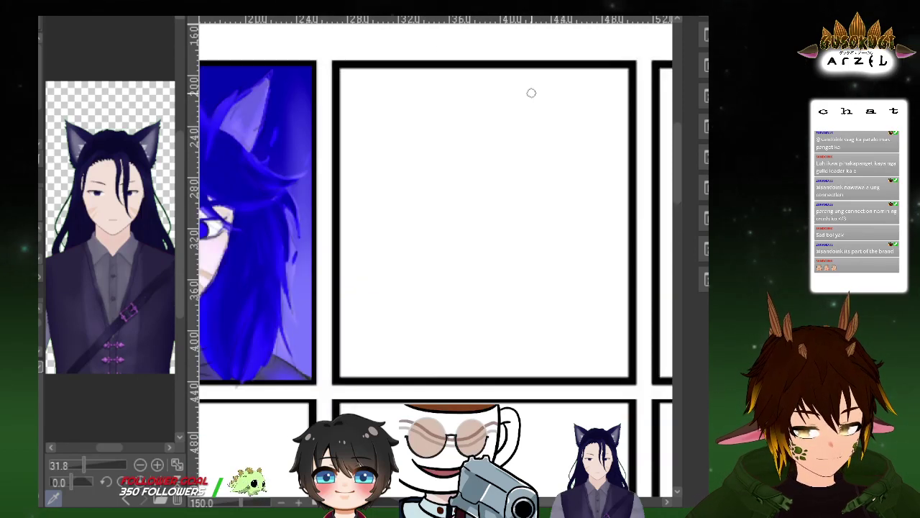
scroll(531, 93, down, 1)
drag(540, 119, 493, 139)
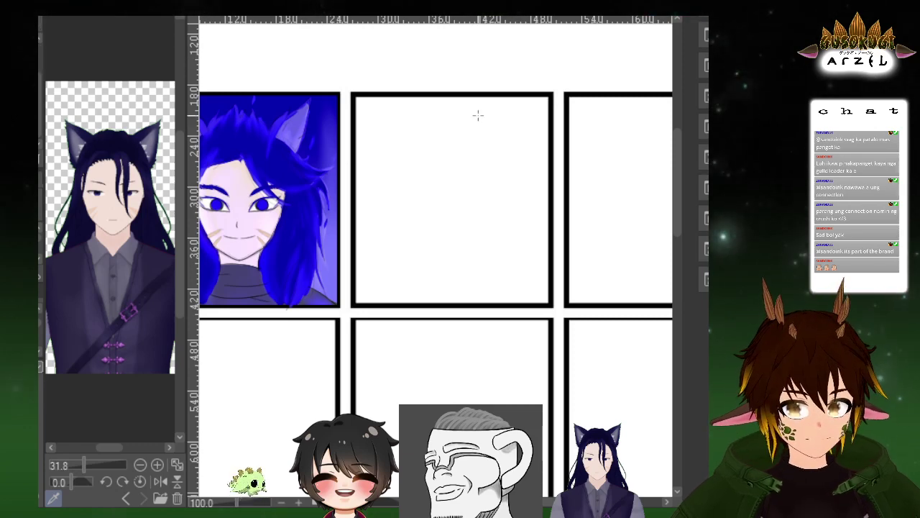
drag(450, 166, 451, 293)
key(ctrl+z)
drag(450, 144, 450, 286)
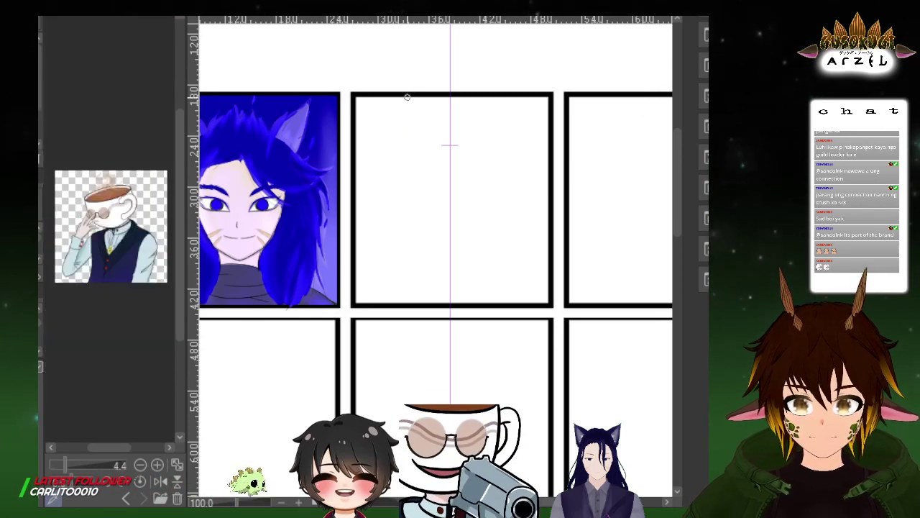
click(72, 464)
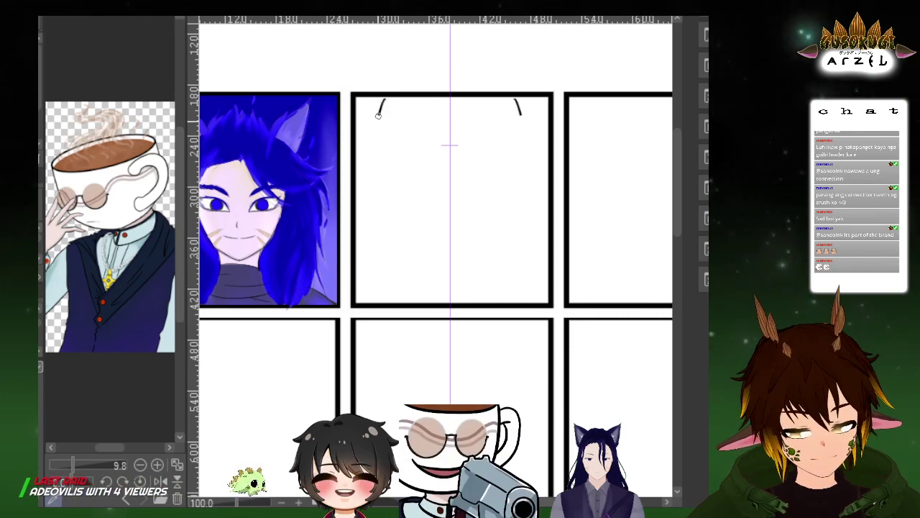
key(ctrl+z)
drag(493, 101, 467, 179)
key(ctrl+z)
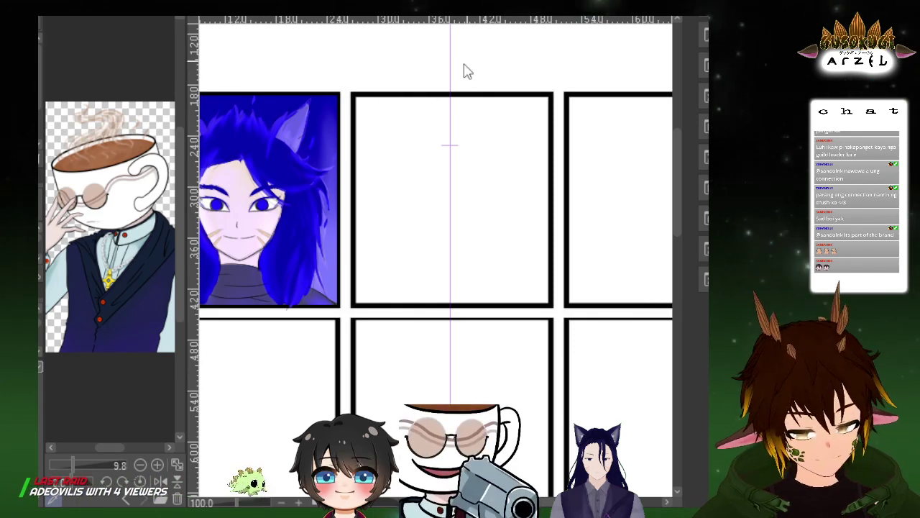
key(ctrl+y)
key(ctrl+z)
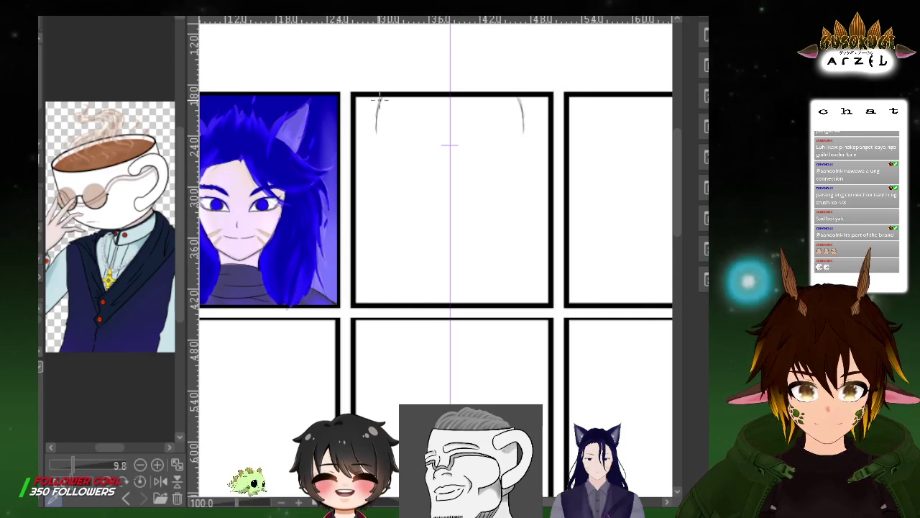
Sketch the mug head in the second panel with a symmetrical rounded body, a curved rim line and the start of the handle
mouse_move(378, 101)
mouse_down()
mouse_move(392, 166)
mouse_move(438, 189)
mouse_up()
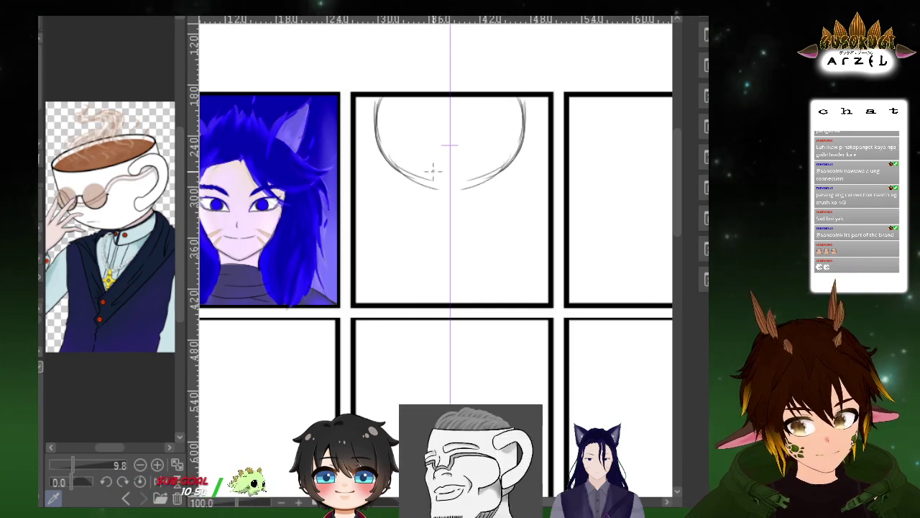
mouse_move(380, 143)
mouse_down()
mouse_move(408, 167)
mouse_move(383, 161)
mouse_move(450, 192)
mouse_up()
key(e)
mouse_move(387, 146)
mouse_down()
mouse_move(412, 177)
mouse_move(448, 170)
mouse_up()
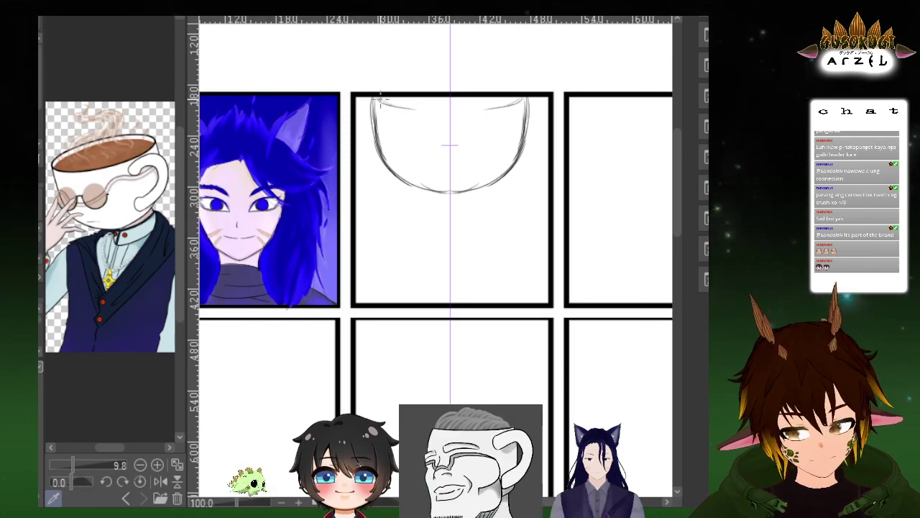
mouse_move(381, 99)
mouse_down()
mouse_move(463, 111)
mouse_move(521, 105)
mouse_up()
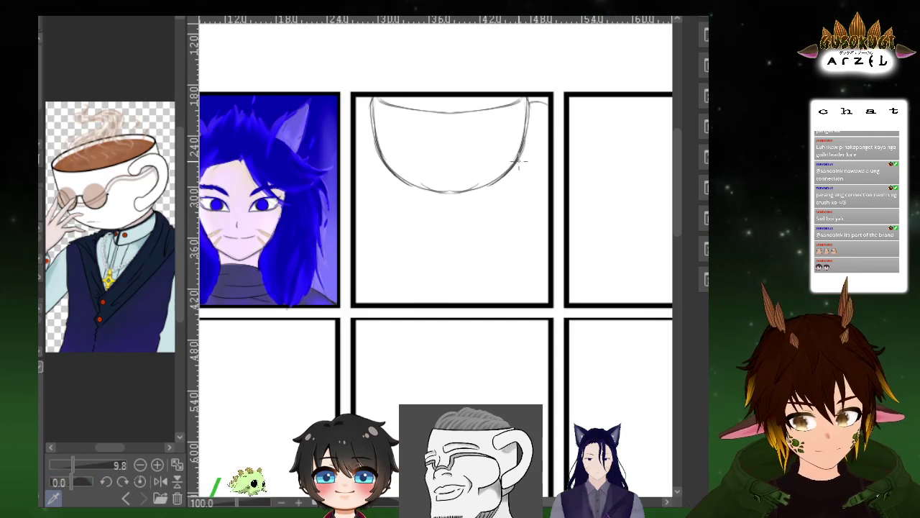
drag(515, 169, 533, 172)
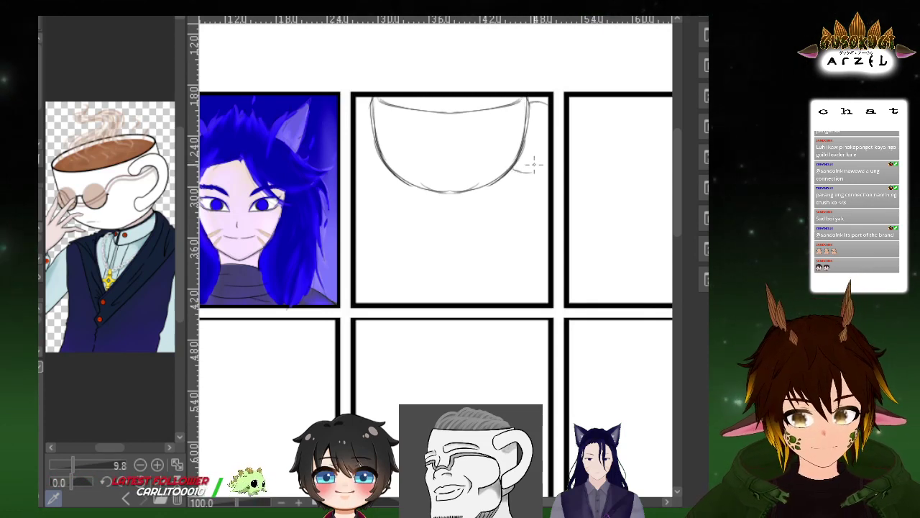
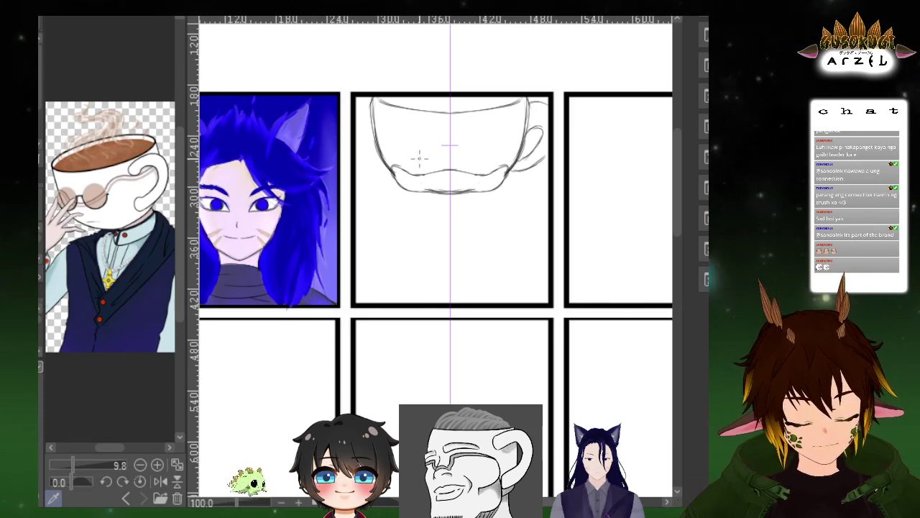
Erase the stray overlapping sketch lines around the lower corners and bottom edge of the mug's base
scroll(366, 188, up, 1)
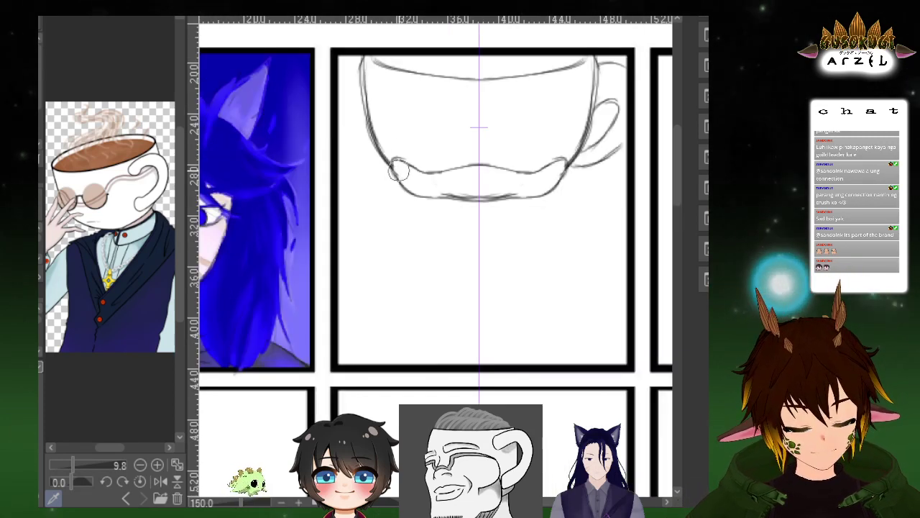
scroll(429, 95, down, 3)
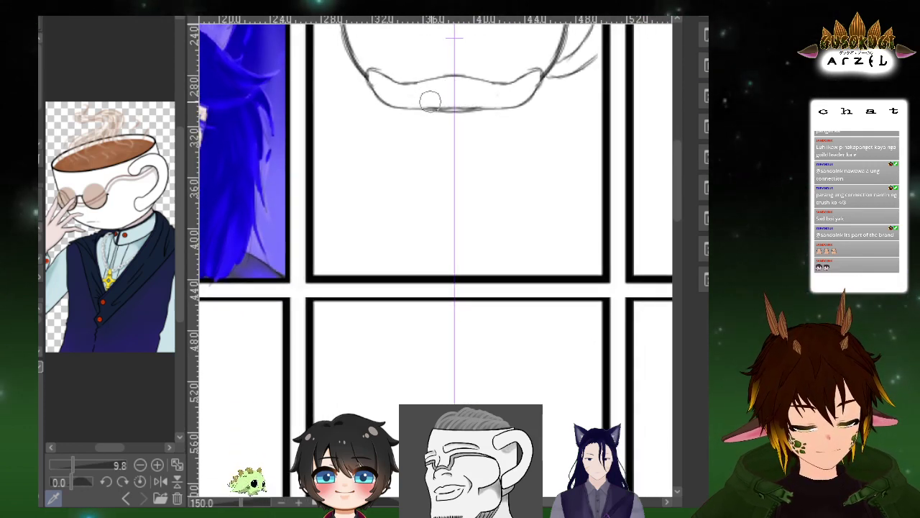
scroll(571, 91, up, 1)
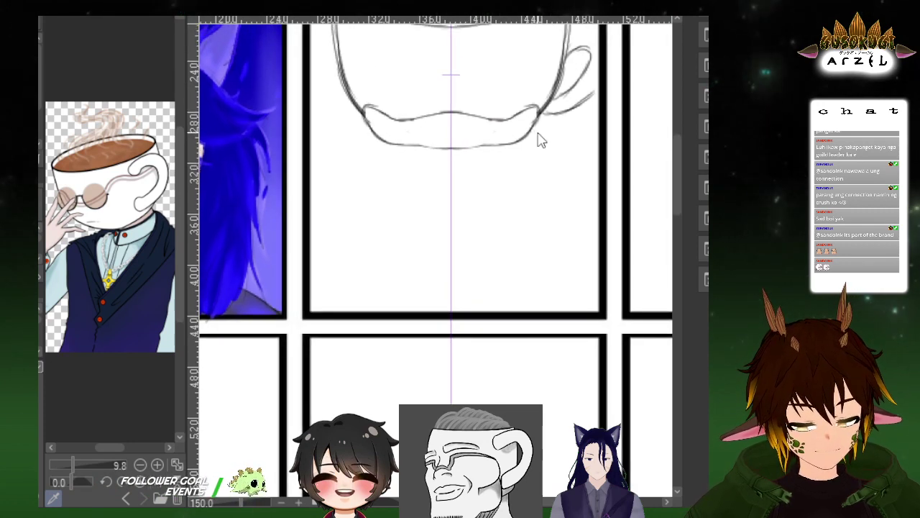
drag(558, 137, 581, 151)
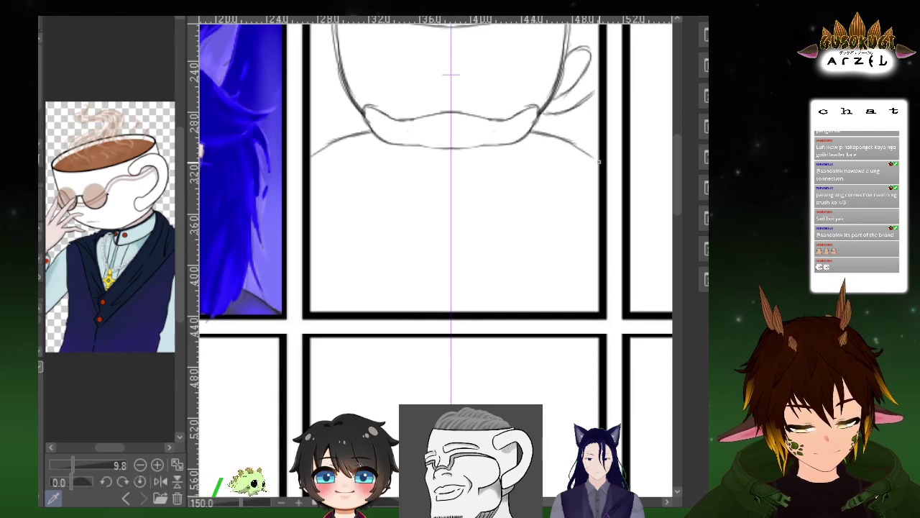
drag(579, 146, 606, 176)
key(e)
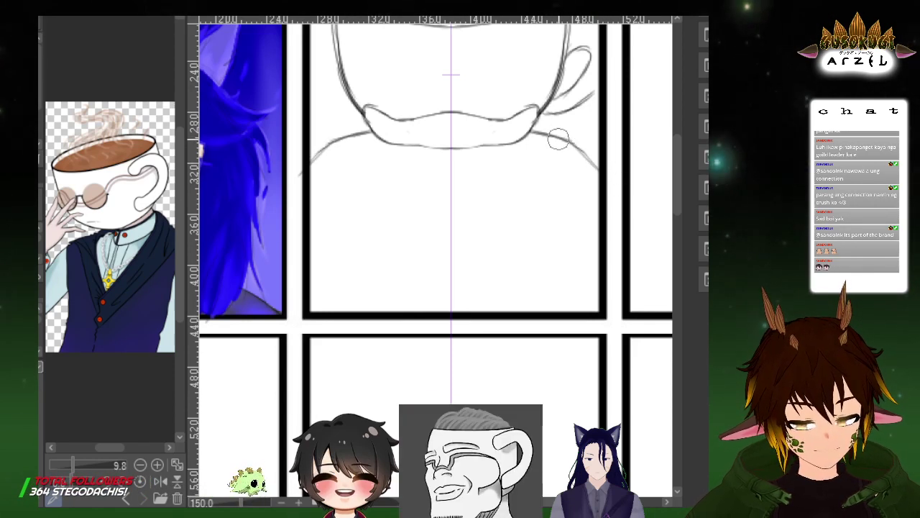
drag(597, 170, 539, 136)
key(p)
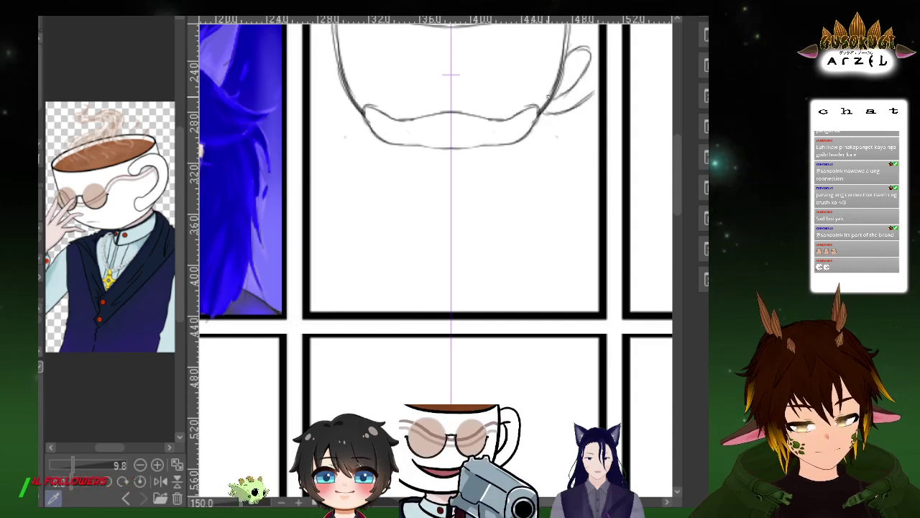
Sketch mirrored shoulder arcs beside the cup's base, with wavy curves running down from them to the panel's side borders
drag(539, 127, 610, 151)
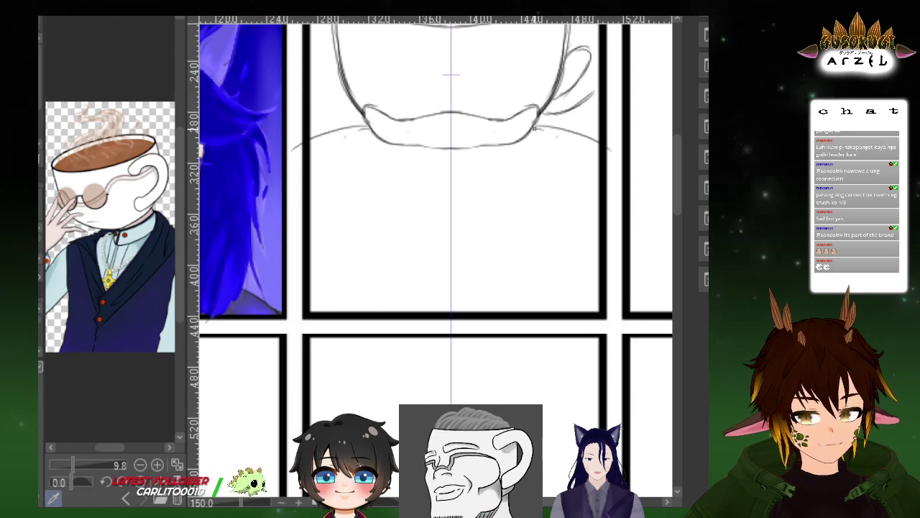
drag(534, 128, 540, 170)
key(ctrl+z)
drag(364, 162, 311, 206)
drag(532, 160, 594, 207)
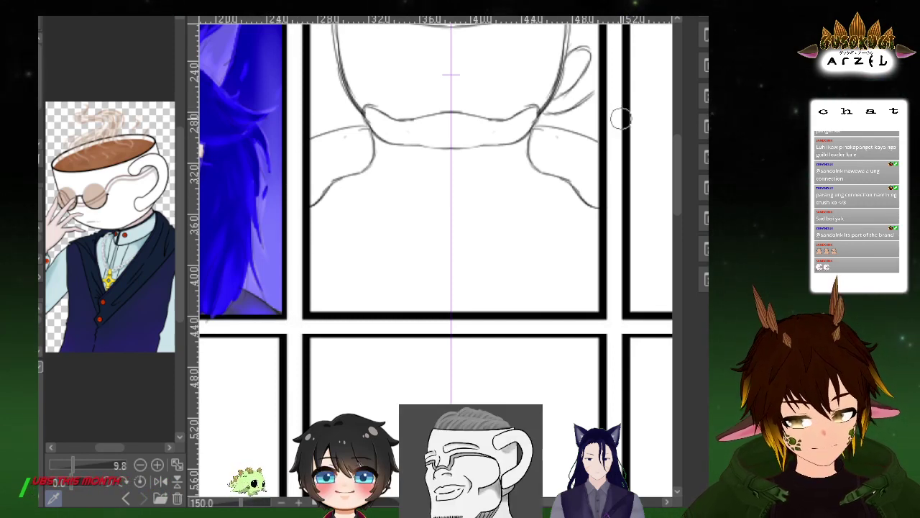
Sketch a mirrored, downward-bowed double line across the middle of the cup
scroll(622, 119, down, 1)
drag(585, 112, 567, 153)
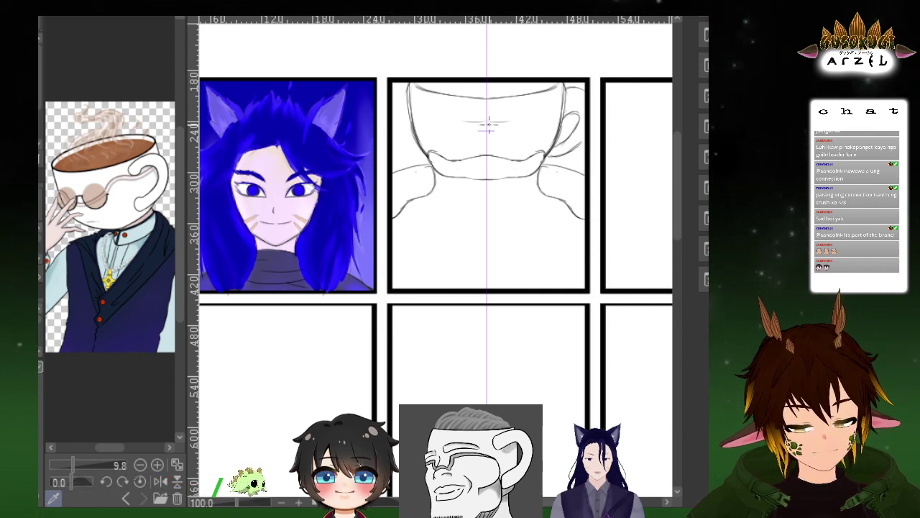
drag(496, 124, 538, 123)
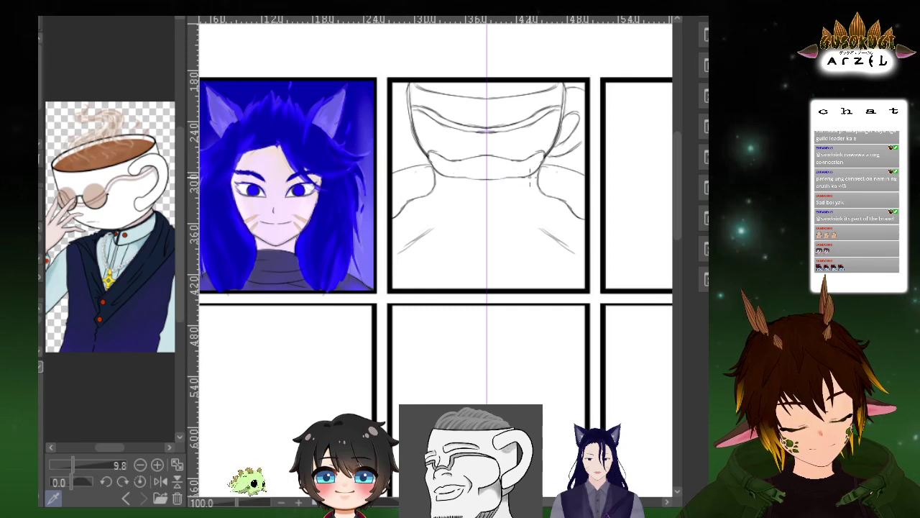
Try to sketch long mirrored slanted lines from below the shoulders toward the panel's lower border
scroll(551, 167, up, 2)
drag(605, 215, 599, 189)
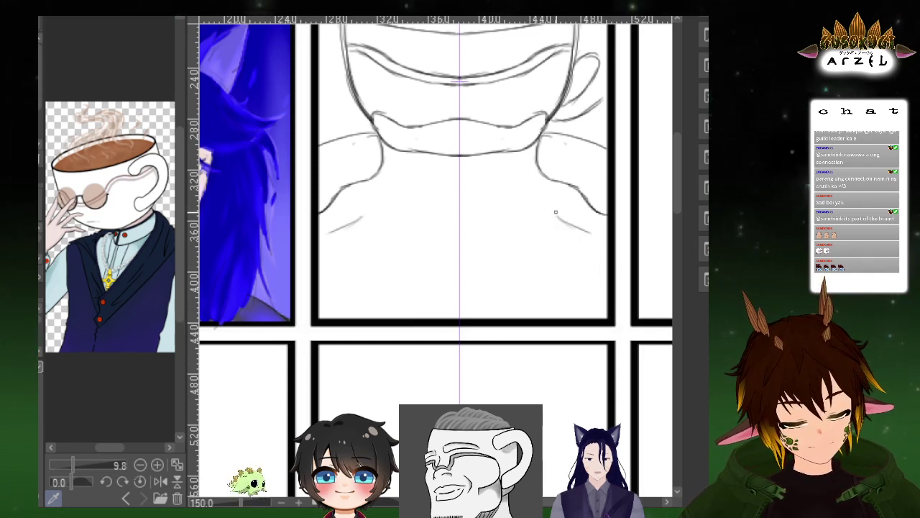
drag(590, 244, 557, 221)
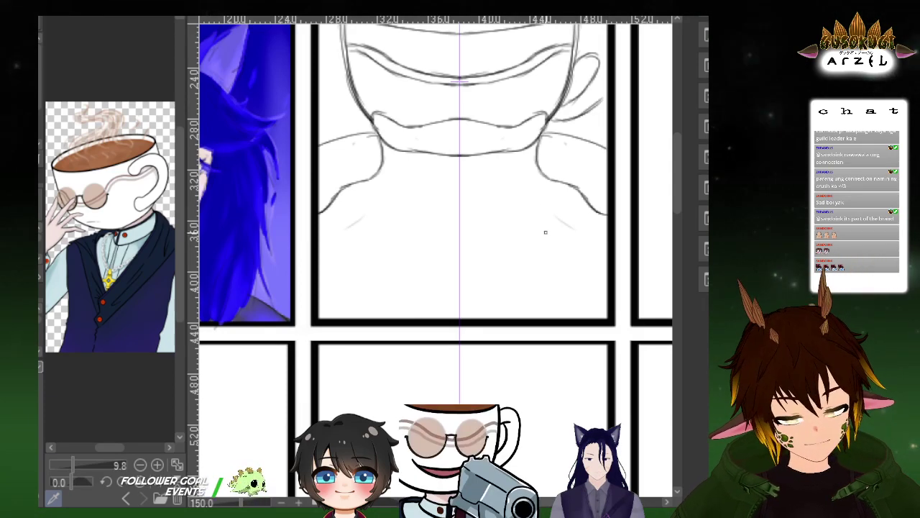
drag(548, 225, 559, 256)
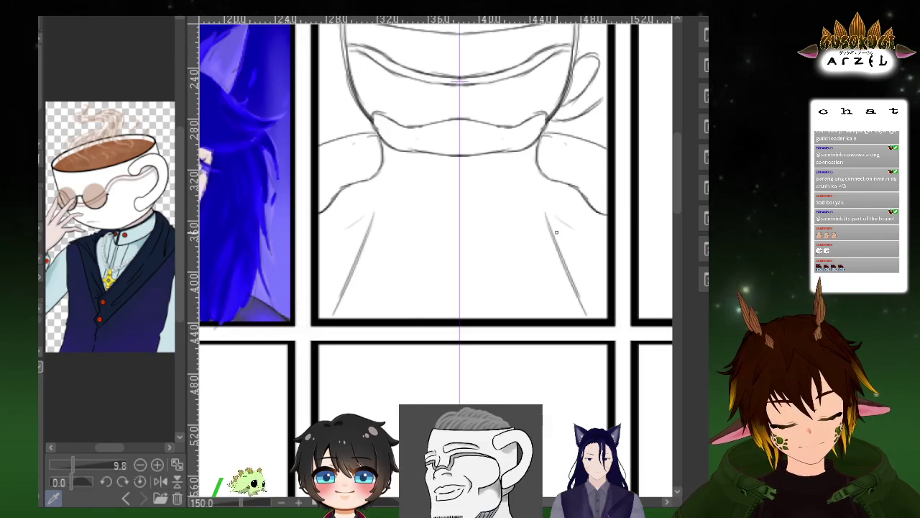
key(ctrl+z)
key(ctrl+z)
Redraw the mirrored slanted torso lines with shorter strokes, then erase them
drag(551, 215, 560, 234)
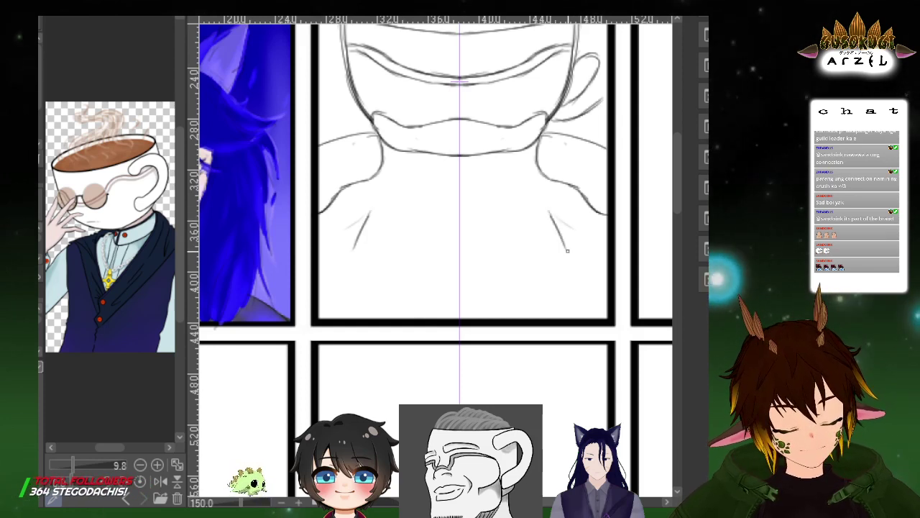
drag(570, 249, 592, 317)
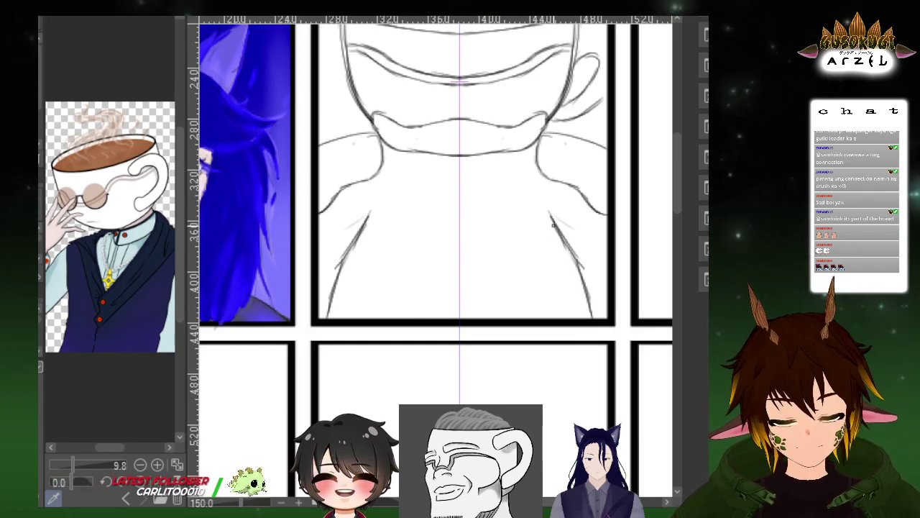
key(e)
mouse_move(556, 220)
mouse_down()
mouse_move(591, 316)
mouse_move(552, 211)
mouse_move(589, 227)
mouse_up()
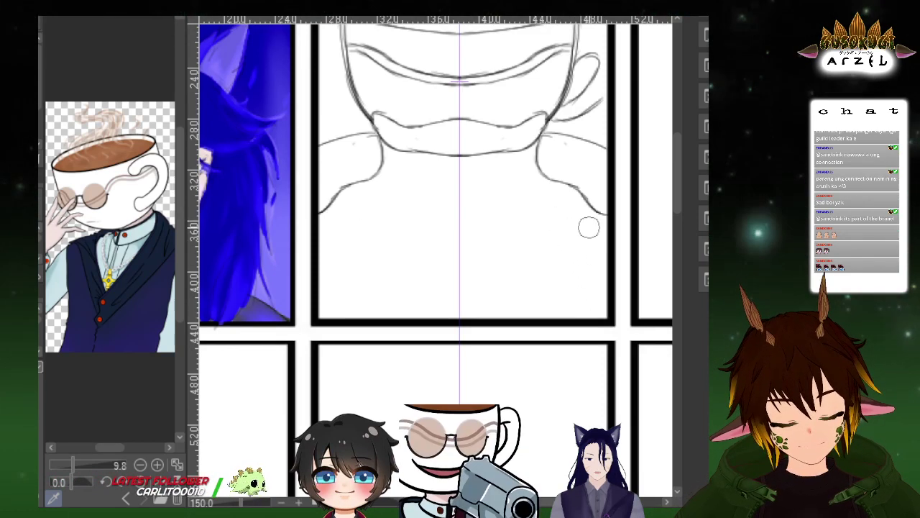
Try to sketch steeper mirrored torso side lines in the lower half of the panel, then erase their lower portions
scroll(591, 216, down, 1)
drag(612, 173, 595, 203)
key(p)
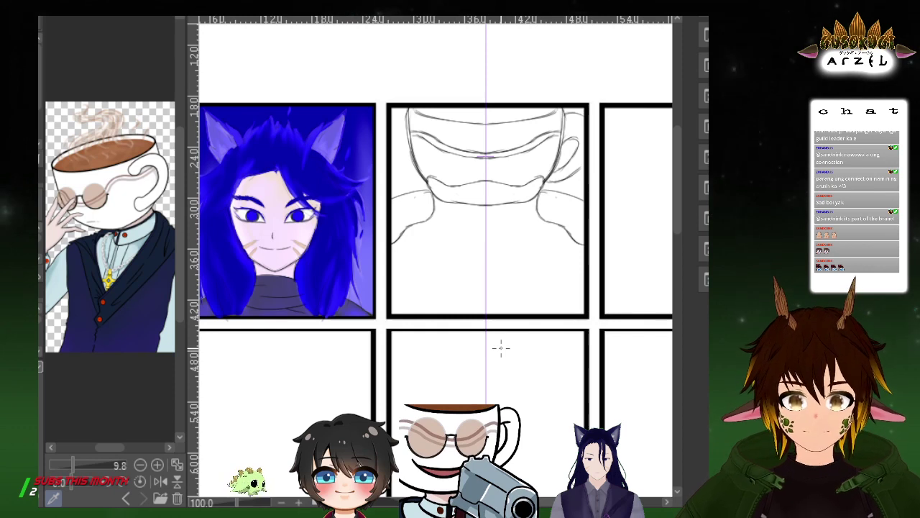
drag(543, 245, 561, 277)
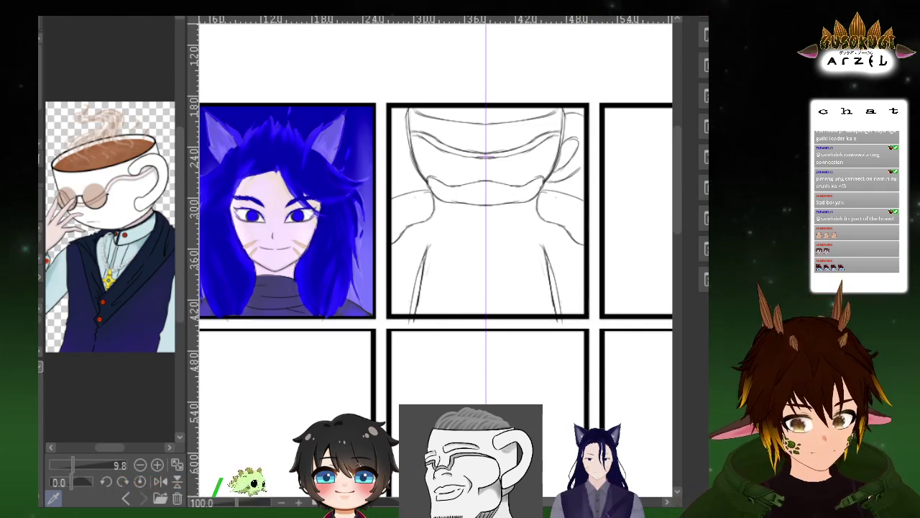
scroll(529, 247, up, 2)
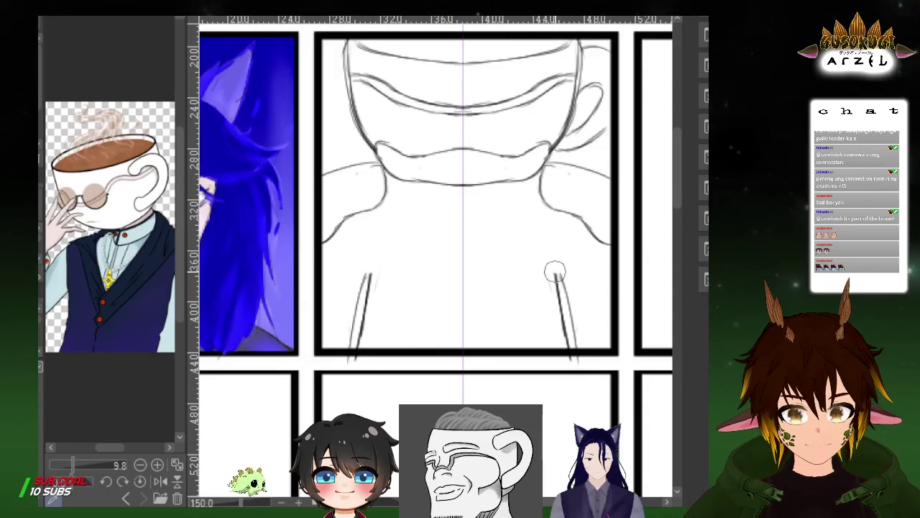
mouse_move(594, 156)
mouse_down()
mouse_move(598, 192)
mouse_move(601, 150)
mouse_up()
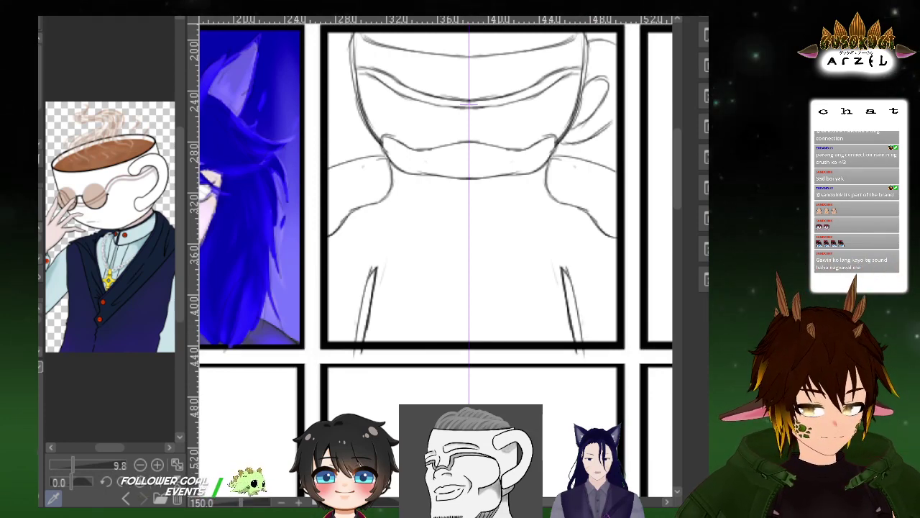
drag(612, 86, 607, 114)
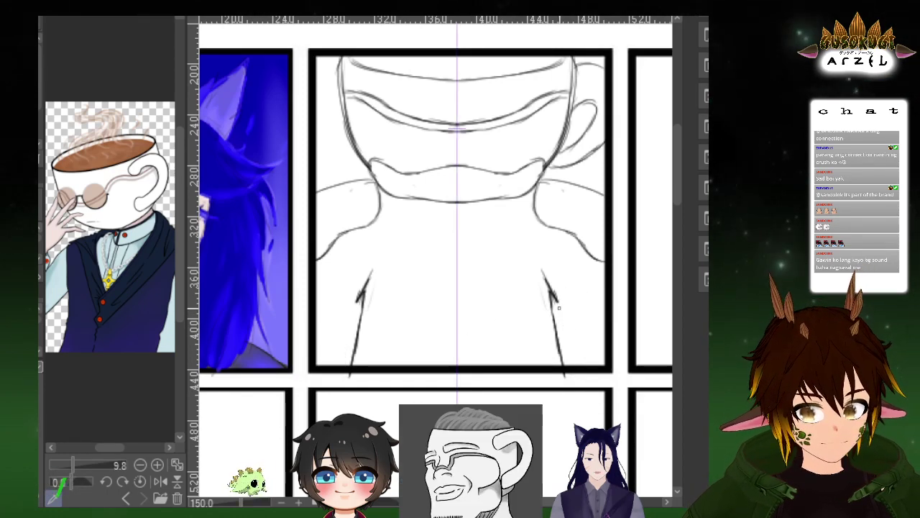
drag(553, 313, 565, 374)
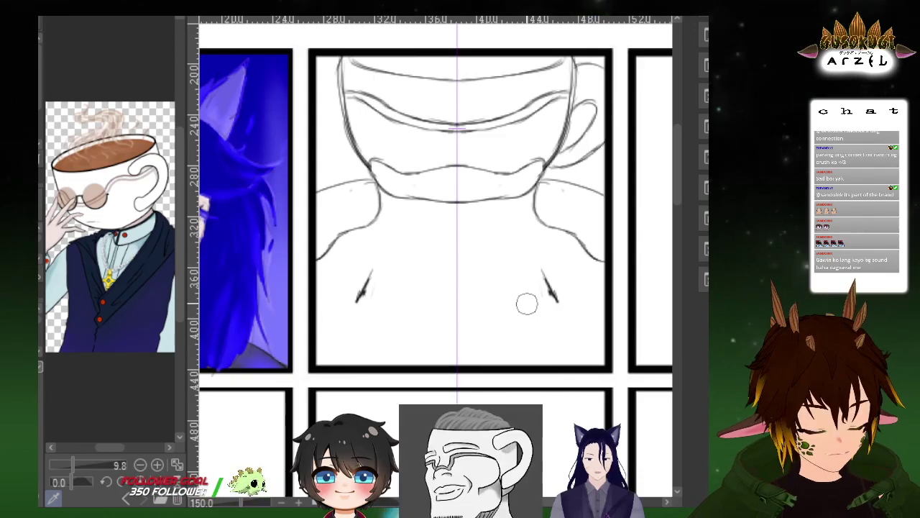
Try a faint unmirrored arc across the torso, undo it and erase the remaining side marks below the shoulders
key(p)
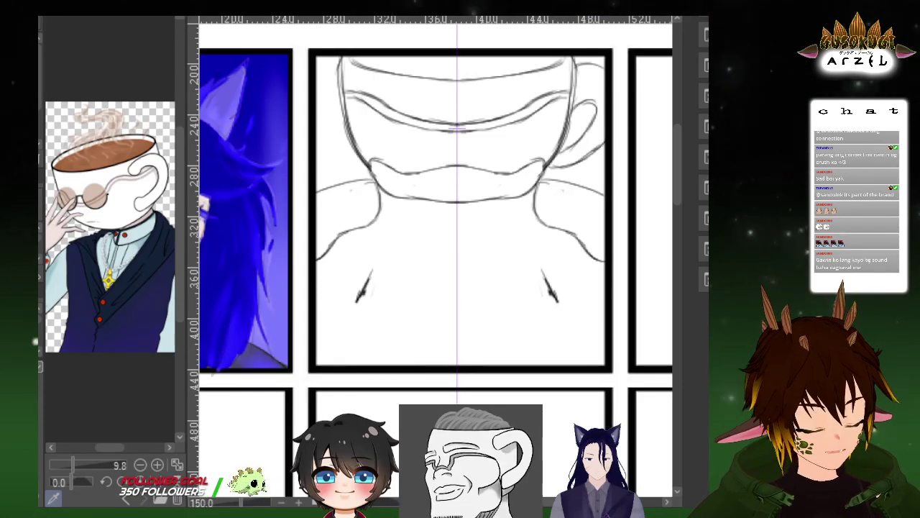
drag(441, 295, 552, 280)
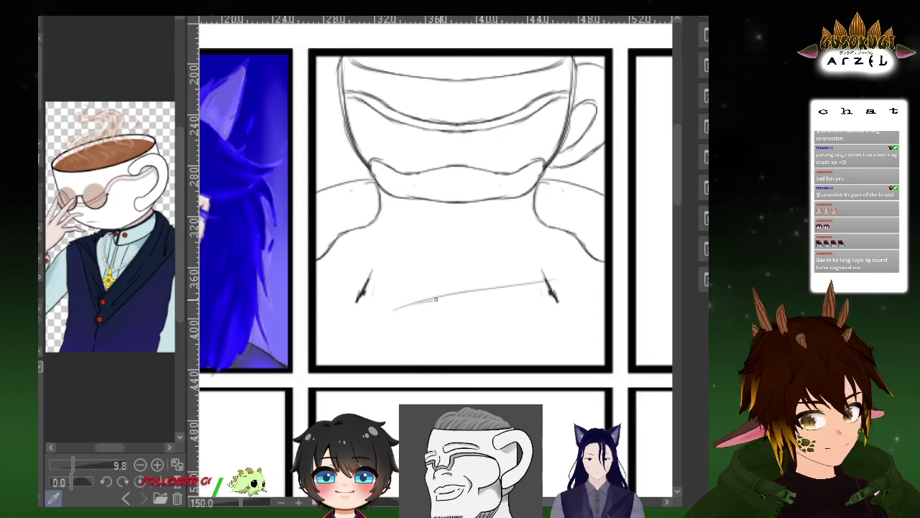
key(ctrl+z)
drag(588, 212, 533, 283)
key(e)
drag(495, 343, 504, 383)
scroll(397, 288, down, 2)
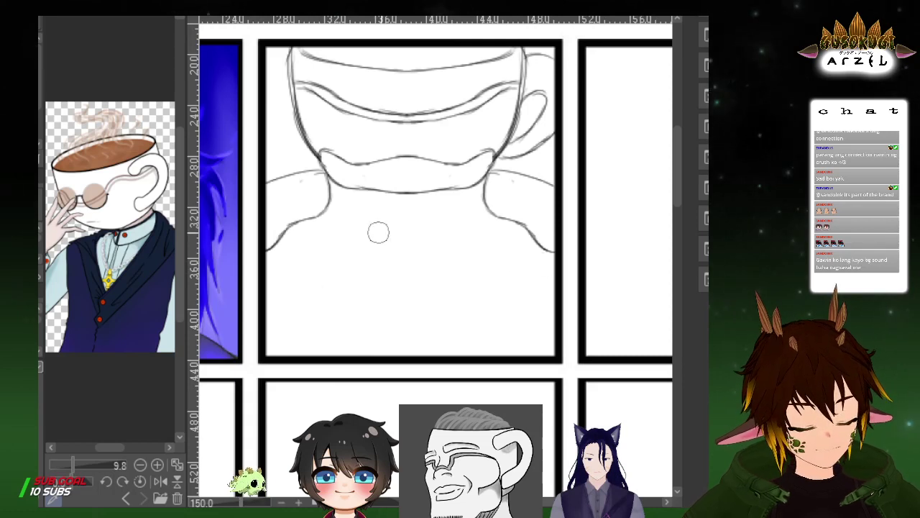
Sketch a shallow upward-bowed arch across the torso below the shoulder curves
mouse_move(326, 280)
mouse_down()
mouse_move(435, 262)
mouse_move(519, 270)
mouse_up()
key(ctrl+z)
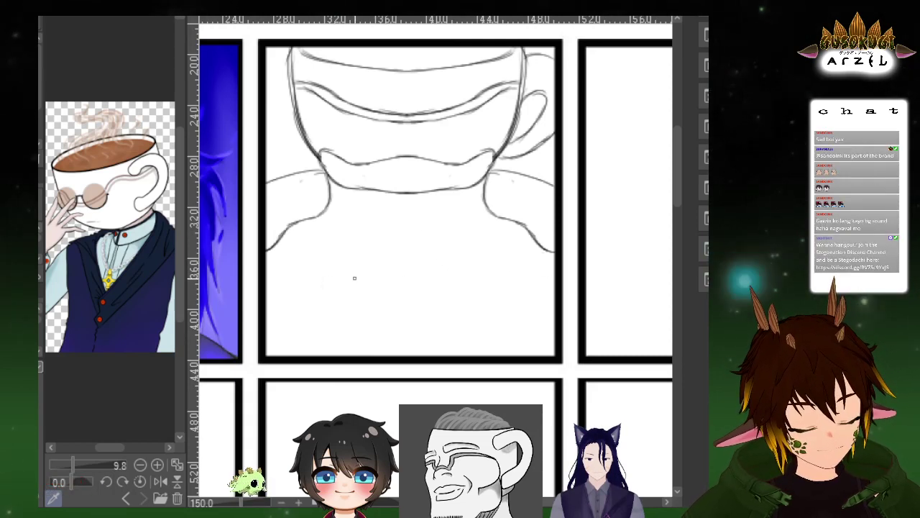
drag(368, 263, 514, 270)
Sketch a shallow sagging line just above the panel's lower border, undoing and retrying unsatisfactory strokes
drag(352, 336, 492, 345)
drag(392, 332, 541, 329)
key(ctrl+z)
key(ctrl+z)
drag(314, 331, 530, 330)
key(ctrl+z)
key(ctrl+z)
mouse_move(321, 335)
mouse_down()
mouse_move(448, 337)
mouse_move(554, 322)
mouse_up()
key(ctrl+z)
drag(327, 335, 523, 336)
key(ctrl+z)
Extend the sagging line's right end and curve it up to the panel's side border
mouse_move(407, 342)
mouse_down()
mouse_move(551, 332)
mouse_move(453, 339)
mouse_move(467, 336)
mouse_move(467, 345)
mouse_move(545, 327)
mouse_up()
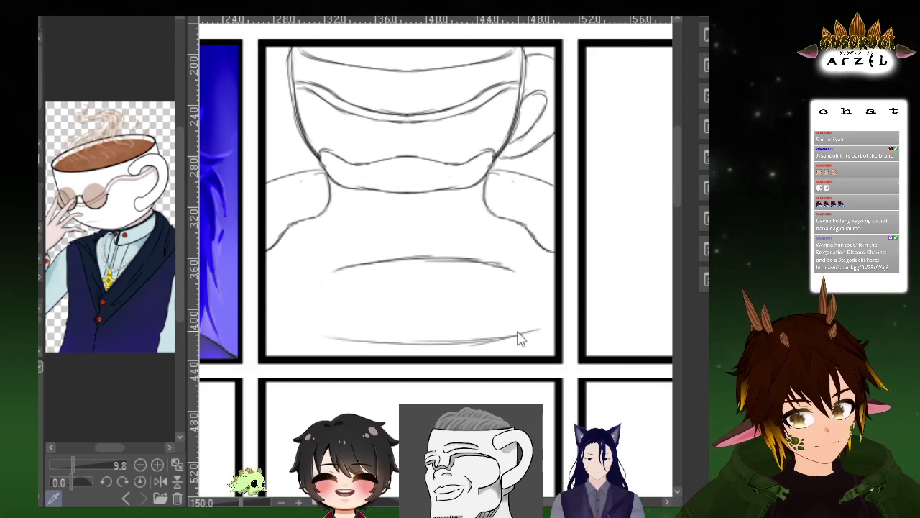
key(ctrl+z)
drag(468, 342, 515, 336)
key(ctrl+z)
key(ctrl+z)
drag(512, 338, 539, 332)
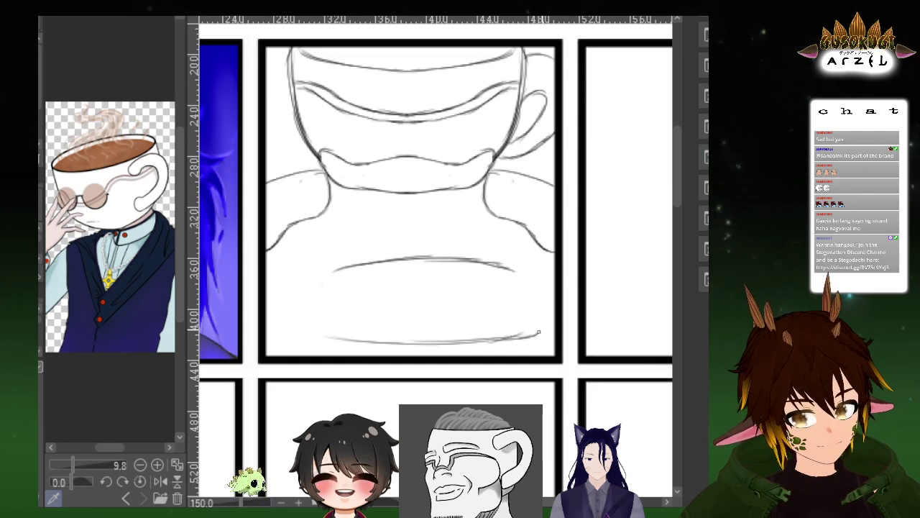
key(ctrl+z)
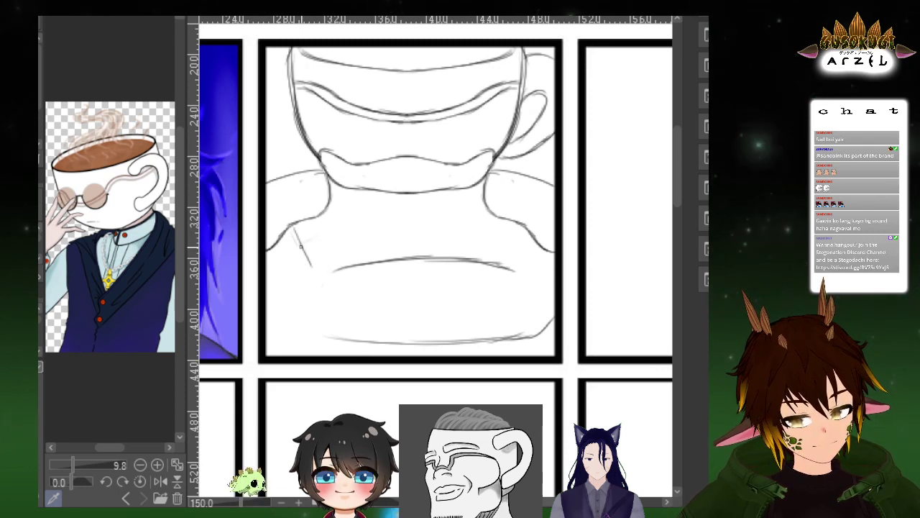
Sketch a short slanted line down from the left shoulder curve, with a small corner stroke at its lower end
drag(294, 230, 313, 267)
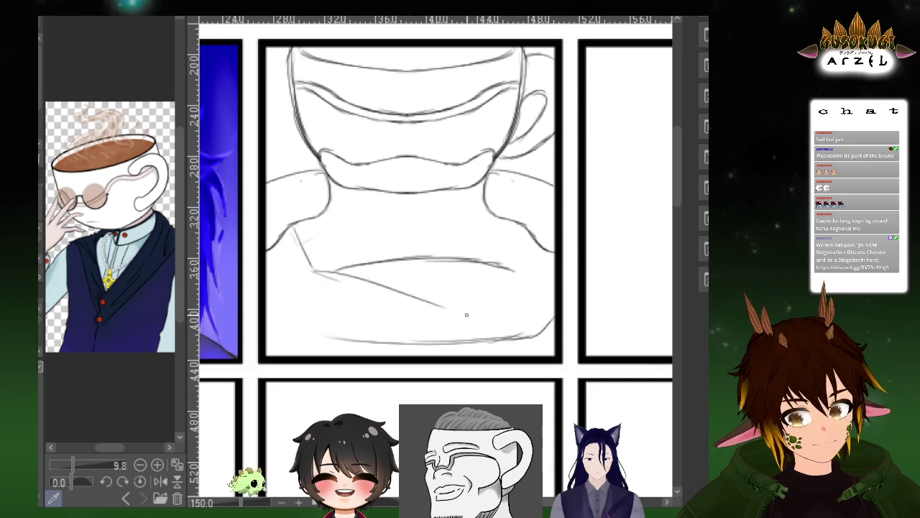
drag(311, 271, 351, 282)
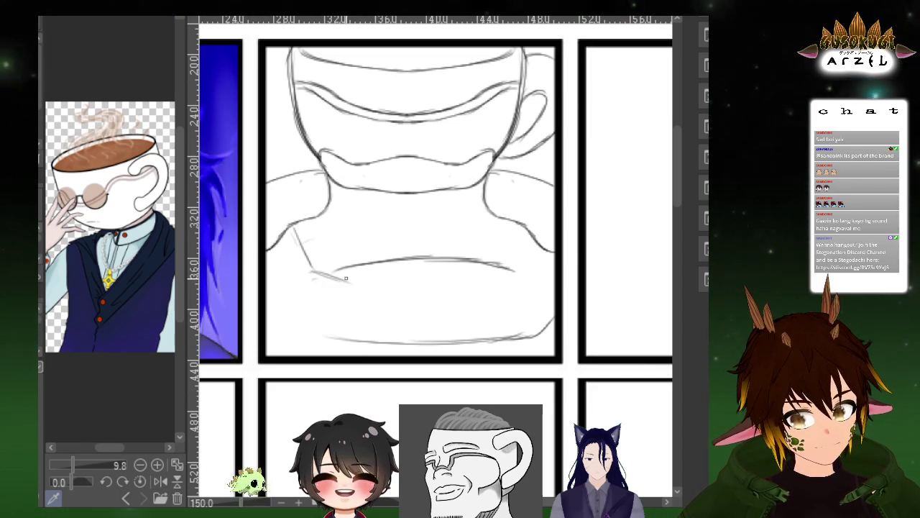
key(ctrl+z)
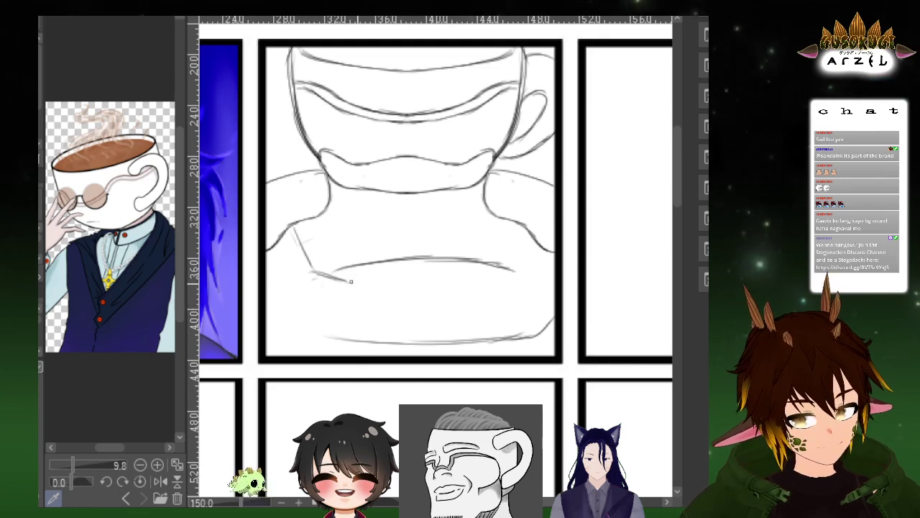
Sketch a long curve from the slanted line's lower corner down toward the panel's right border
key(p)
drag(335, 279, 479, 290)
key(ctrl+z)
drag(335, 275, 477, 302)
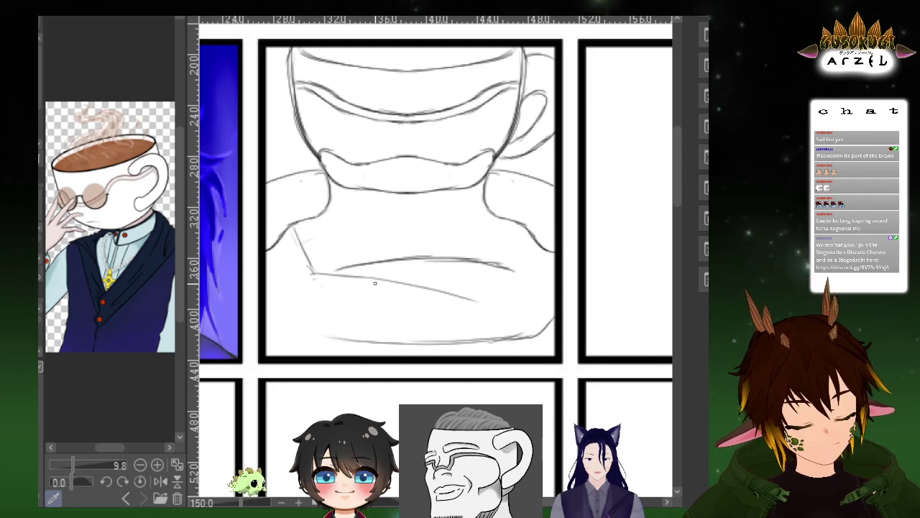
drag(382, 285, 548, 324)
drag(495, 307, 543, 327)
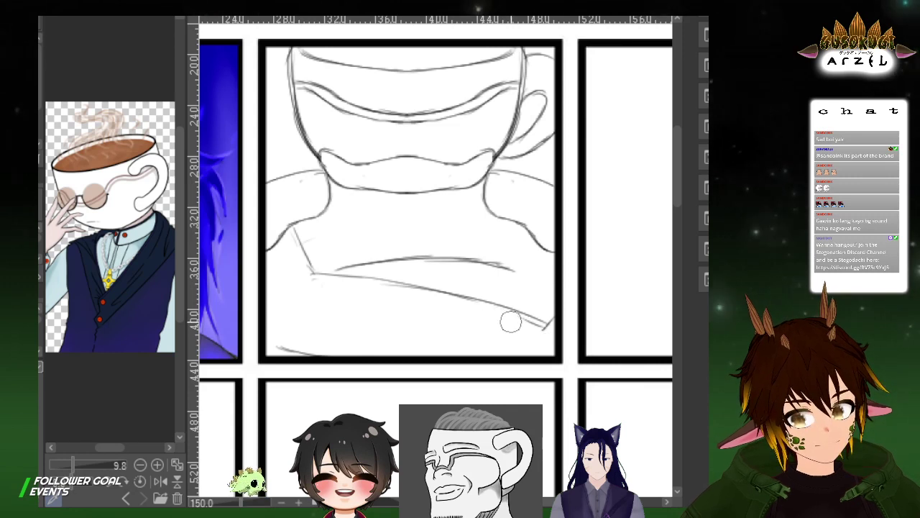
Redraw the arch above the sloping torso curve, starting from the slanted line's lower corner
scroll(554, 323, down, 1)
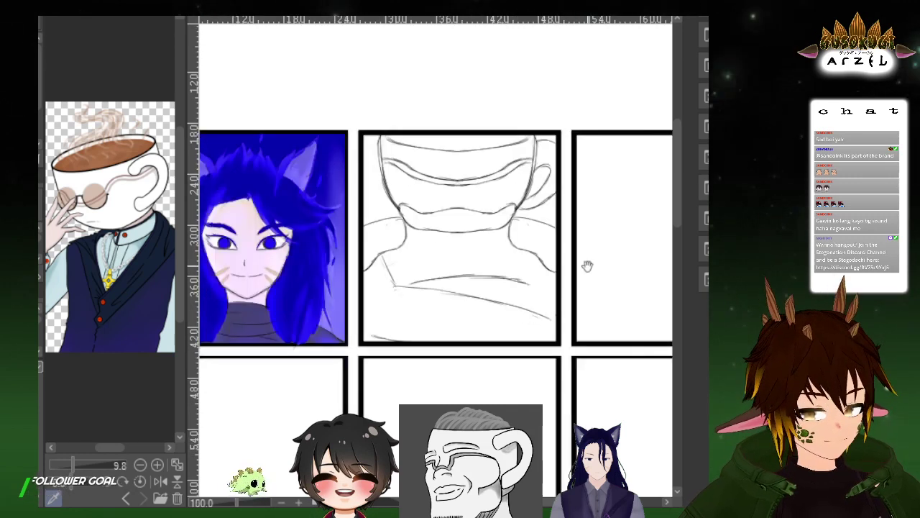
drag(587, 266, 548, 250)
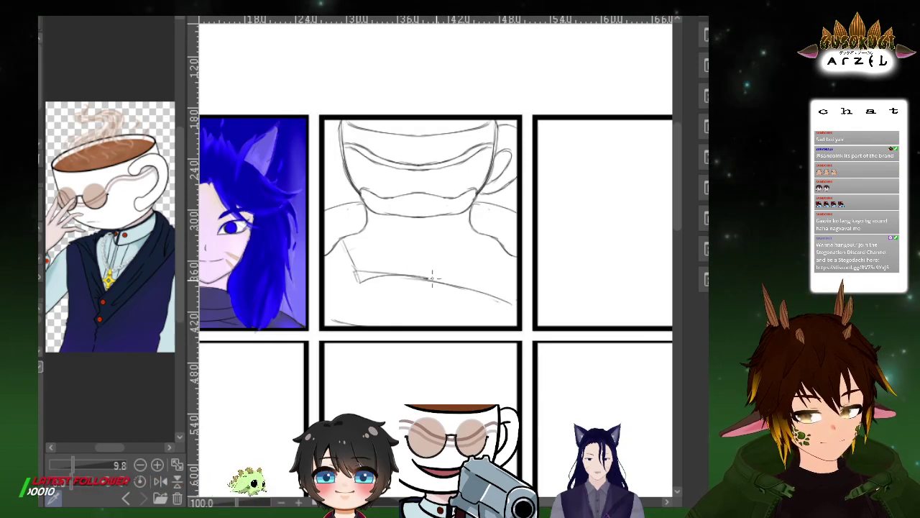
mouse_move(359, 271)
mouse_down()
mouse_move(414, 262)
mouse_move(392, 260)
mouse_move(503, 271)
mouse_up()
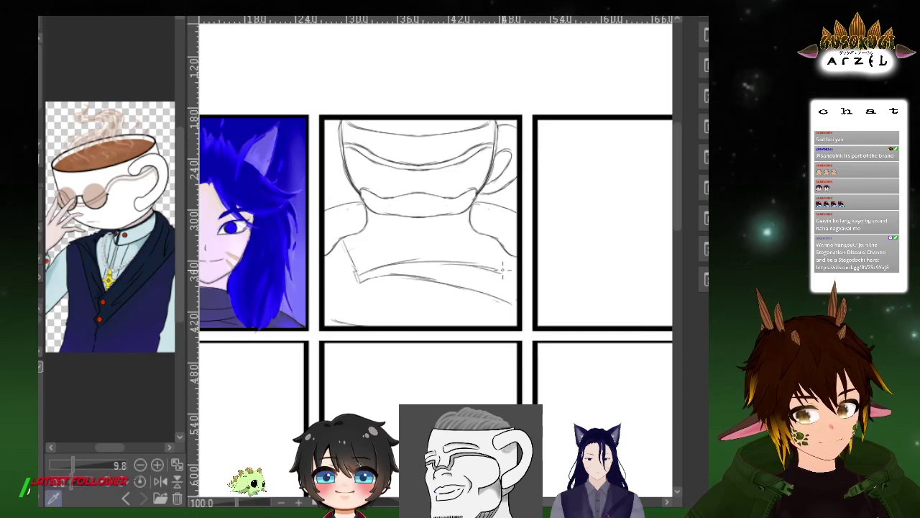
key(ctrl+z)
key(ctrl+z)
mouse_move(364, 270)
mouse_down()
mouse_move(525, 268)
mouse_move(369, 269)
mouse_move(428, 264)
mouse_move(518, 294)
mouse_move(505, 280)
mouse_move(391, 261)
mouse_move(495, 272)
mouse_up()
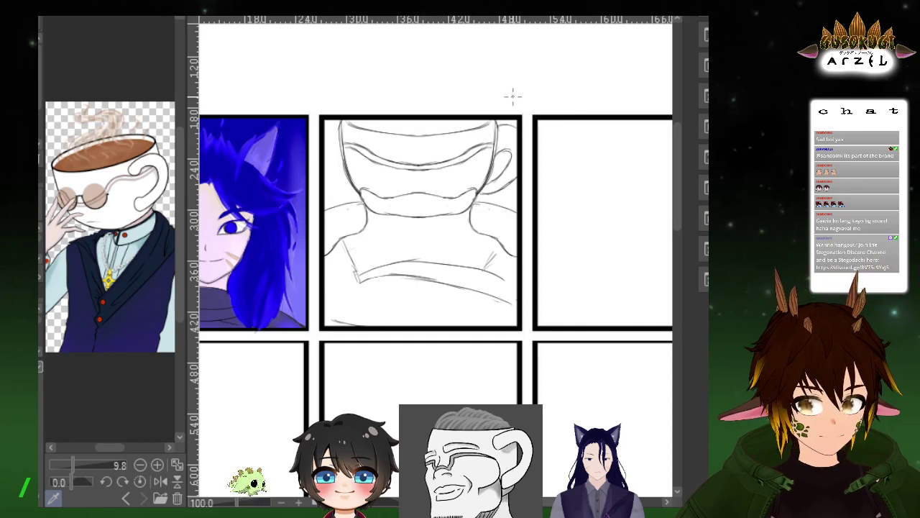
Erase the arch and sloping torso curve and redraw both from the slanted line's lower corner
click(421, 241)
key(e)
drag(374, 266, 435, 254)
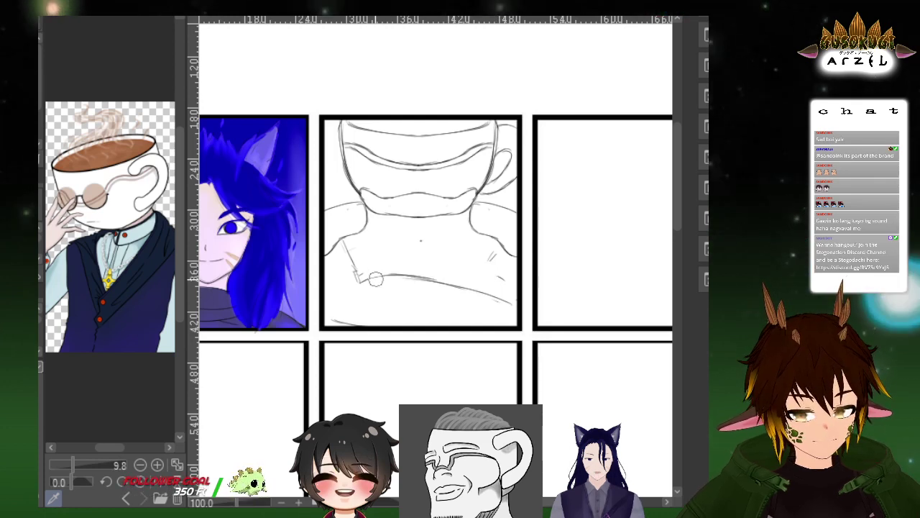
key(ctrl+z)
key(ctrl+z)
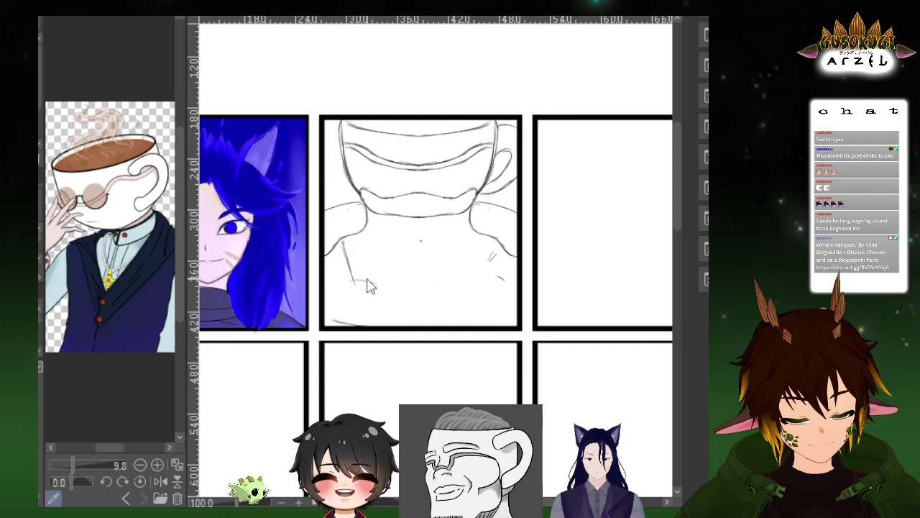
drag(352, 278, 512, 301)
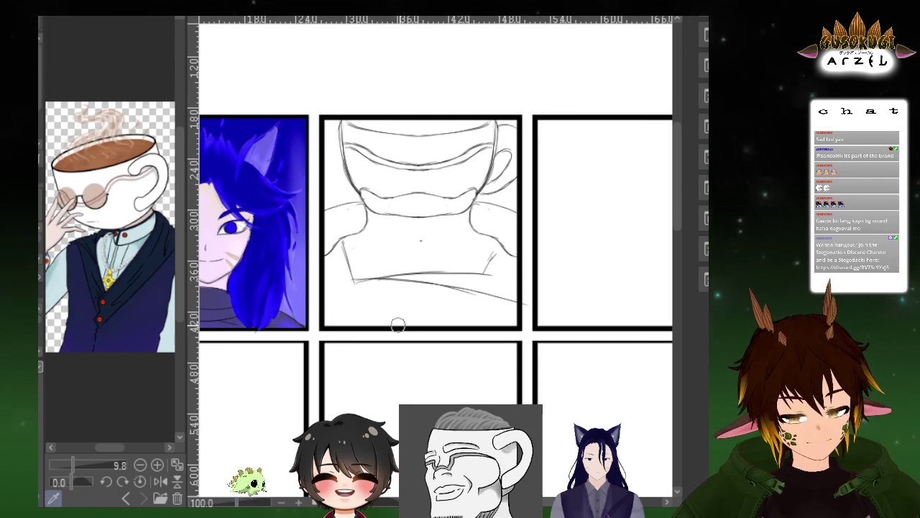
Sketch a doubled collar curve from the base of the left neck line down to the arch across the torso
drag(323, 320, 332, 326)
drag(543, 258, 531, 280)
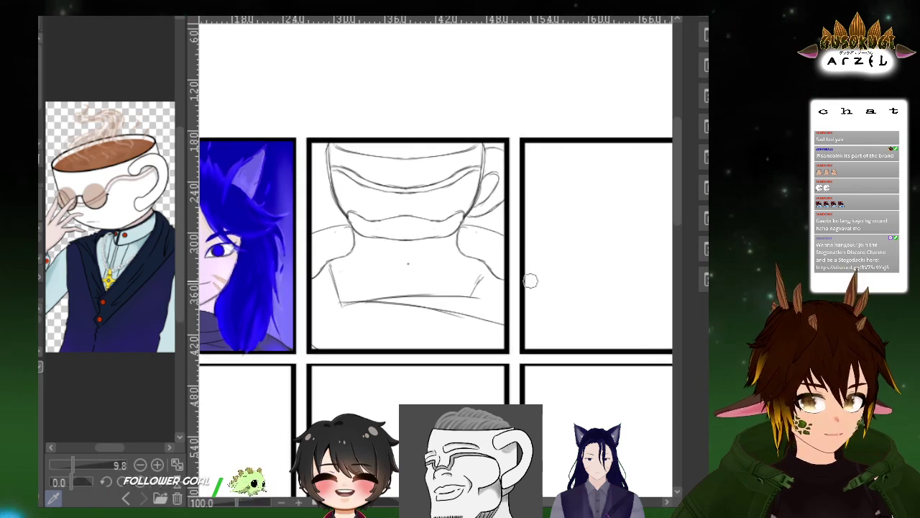
scroll(514, 252, up, 1)
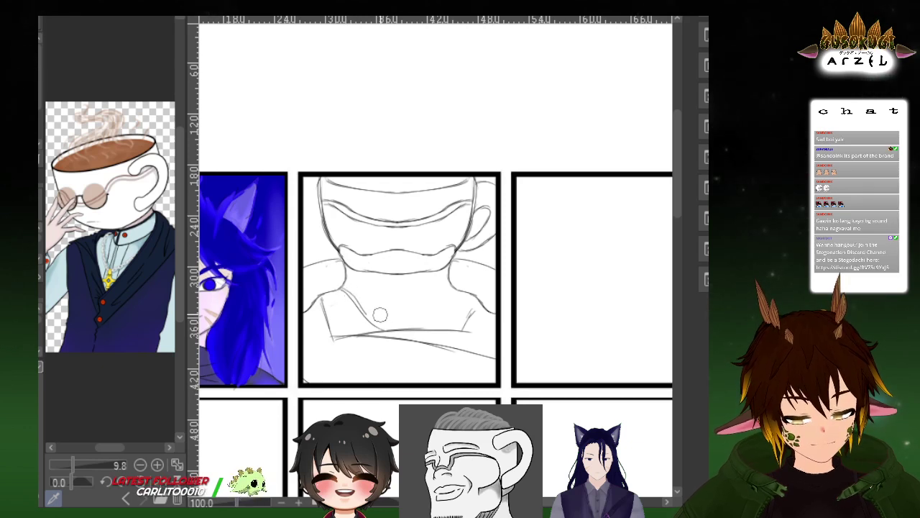
scroll(371, 314, up, 1)
drag(430, 281, 435, 205)
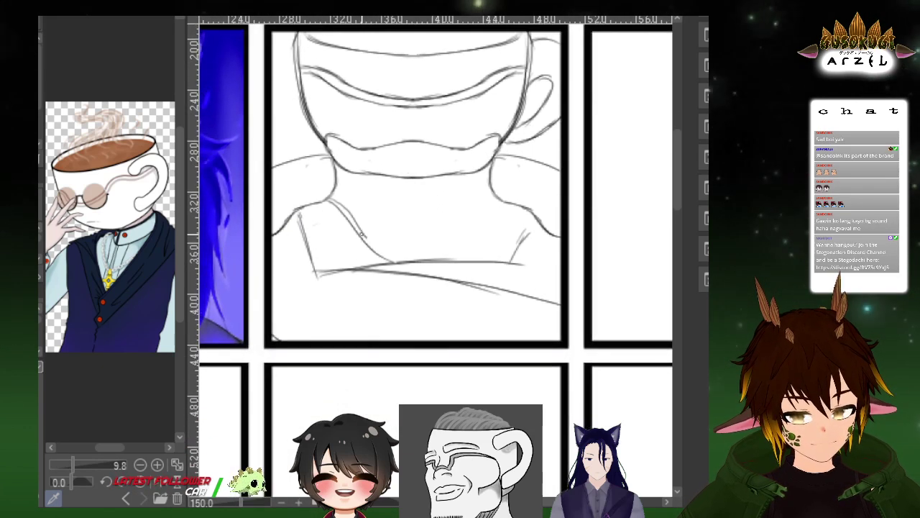
drag(370, 244, 406, 260)
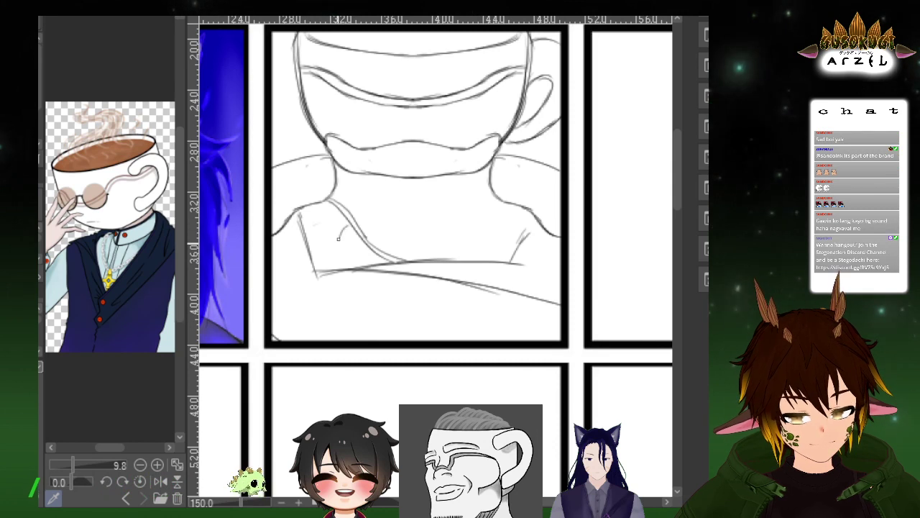
Undo the last strokes and redraw a small crescent fold between the slanted line and the doubled collar curve
key(ctrl+z)
key(ctrl+z)
drag(350, 229, 331, 257)
Sketch a curve from the short right slanted stroke down to the torso curve's right end, with a small fold inside it
drag(512, 214, 457, 255)
drag(467, 206, 446, 230)
scroll(462, 230, down, 2)
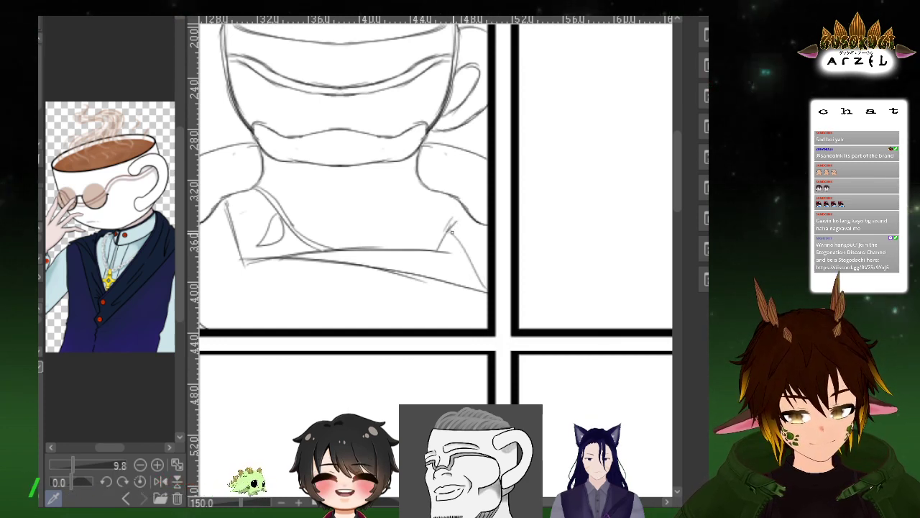
mouse_move(469, 260)
mouse_down()
mouse_move(484, 291)
mouse_move(516, 224)
mouse_up()
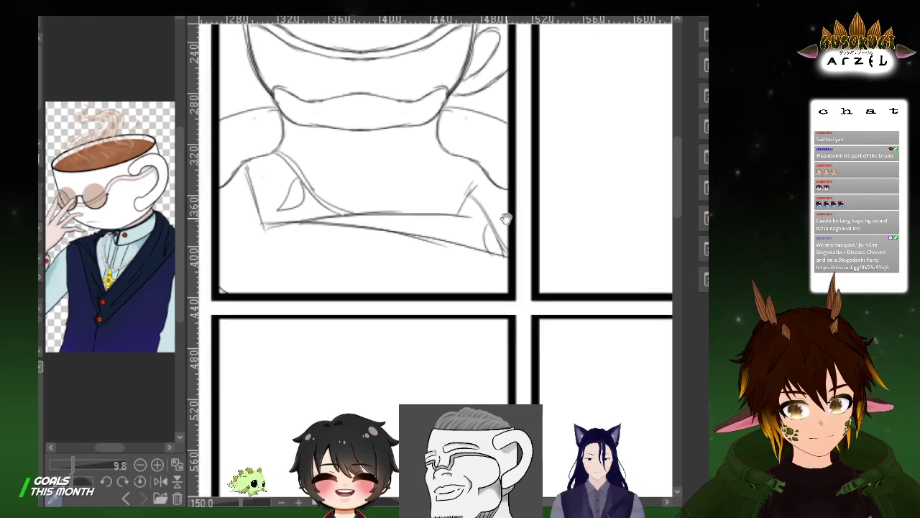
Try sketching a doubled curve with a crescent fold below the slanted line's lower corner, and undo the strokes
key(ctrl+z)
drag(272, 229, 333, 277)
key(ctrl+z)
mouse_move(273, 227)
mouse_down()
mouse_move(337, 287)
mouse_move(286, 234)
mouse_move(330, 293)
mouse_up()
key(ctrl+z)
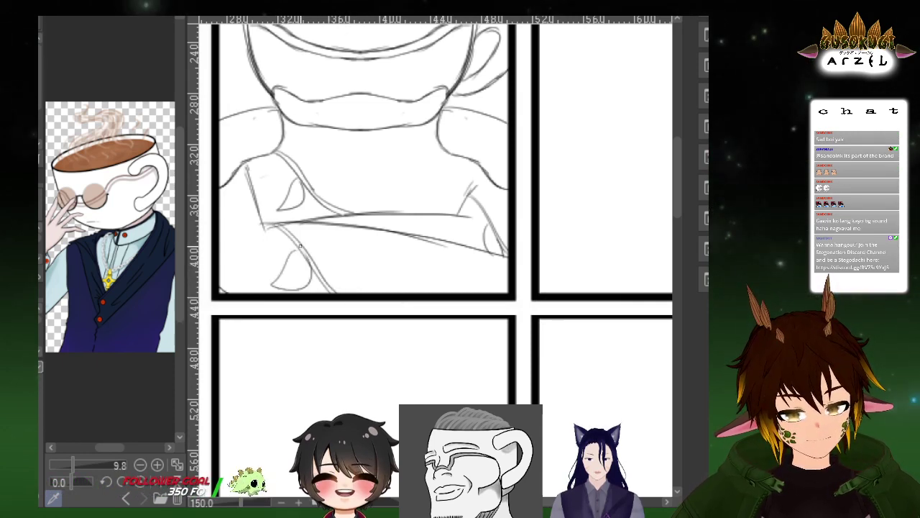
mouse_move(296, 250)
mouse_down()
mouse_move(274, 276)
mouse_move(277, 287)
mouse_move(304, 280)
mouse_move(296, 251)
mouse_up()
drag(414, 209, 423, 246)
mouse_move(410, 281)
mouse_down()
mouse_move(355, 277)
mouse_move(317, 313)
mouse_up()
key(ctrl+z)
key(ctrl+z)
key(ctrl+z)
Sketch a doubled curve from the middle of the sloping torso curve to the panel's lower border, with a small fold beside it
mouse_move(394, 256)
mouse_down()
mouse_move(344, 298)
mouse_move(377, 278)
mouse_move(342, 312)
mouse_up()
key(ctrl+z)
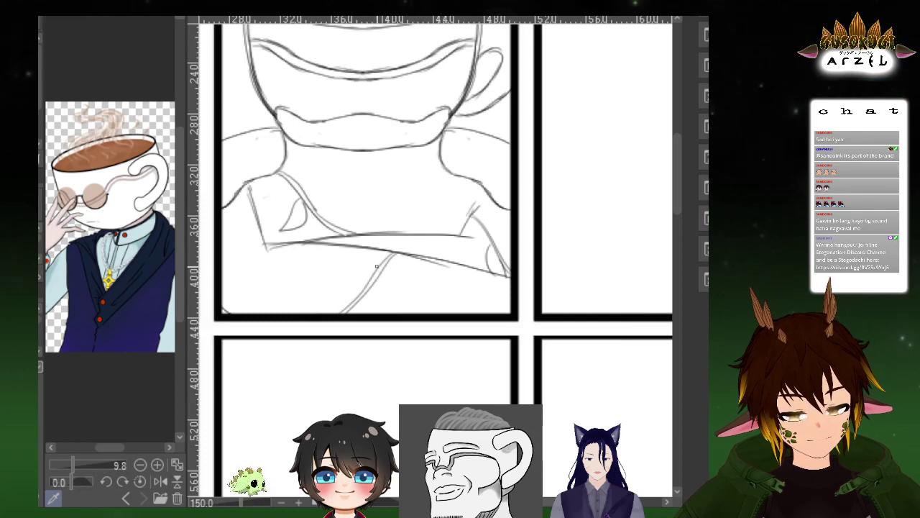
key(ctrl+z)
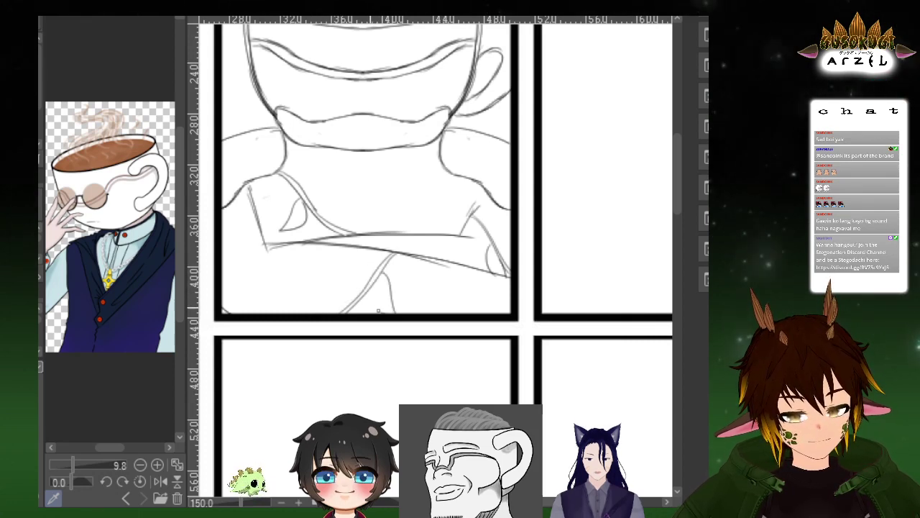
drag(380, 276, 371, 309)
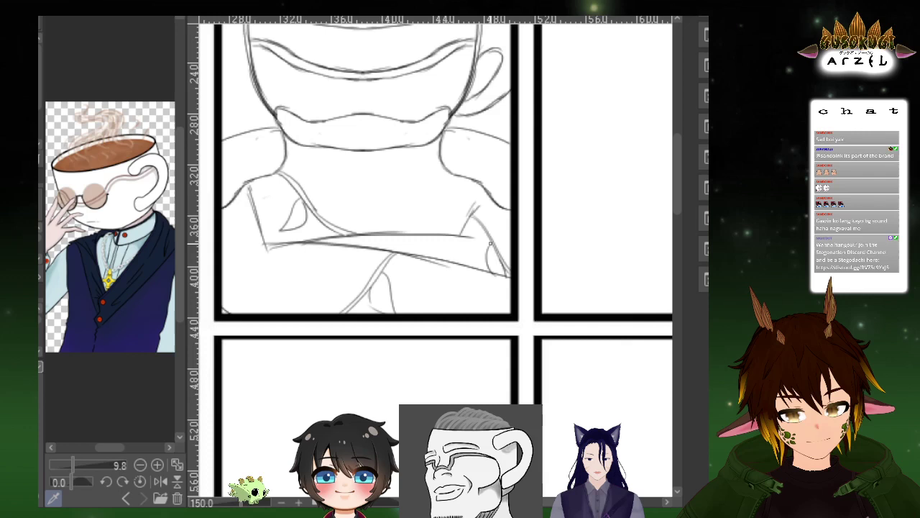
Sketch a small curved stroke above the middle of the arch, beside the lower end of the doubled collar curve
drag(515, 201, 511, 231)
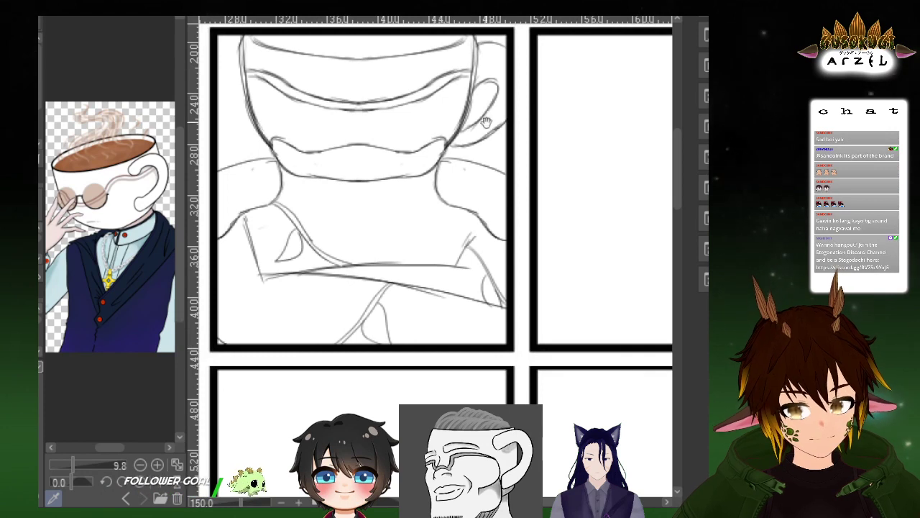
drag(486, 122, 485, 171)
drag(561, 142, 572, 150)
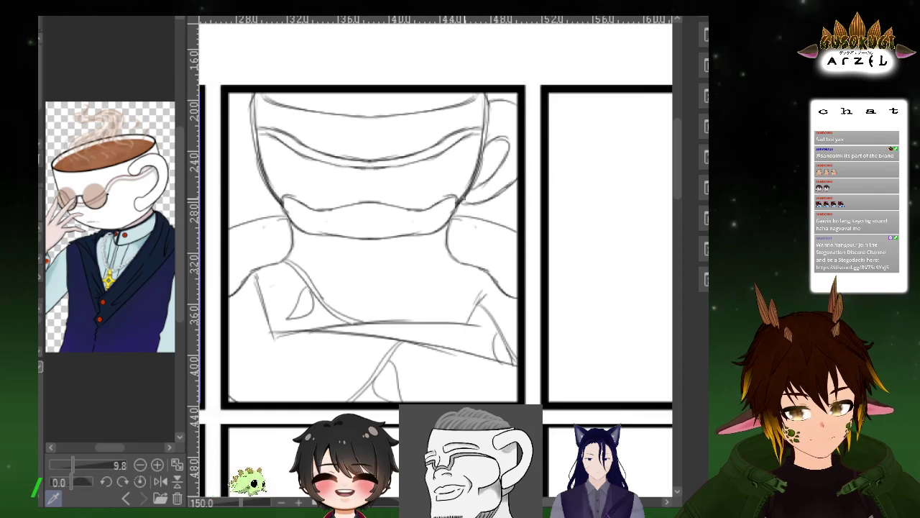
drag(518, 170, 528, 182)
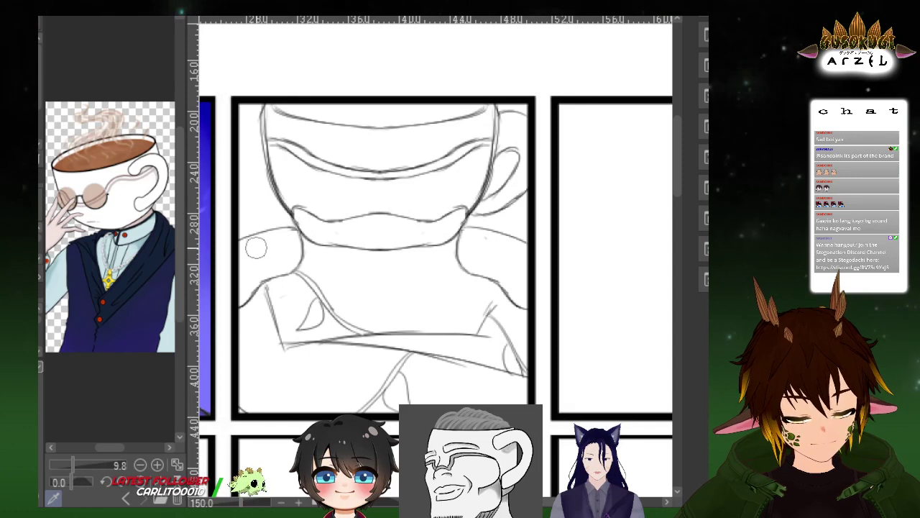
drag(504, 181, 491, 163)
key(p)
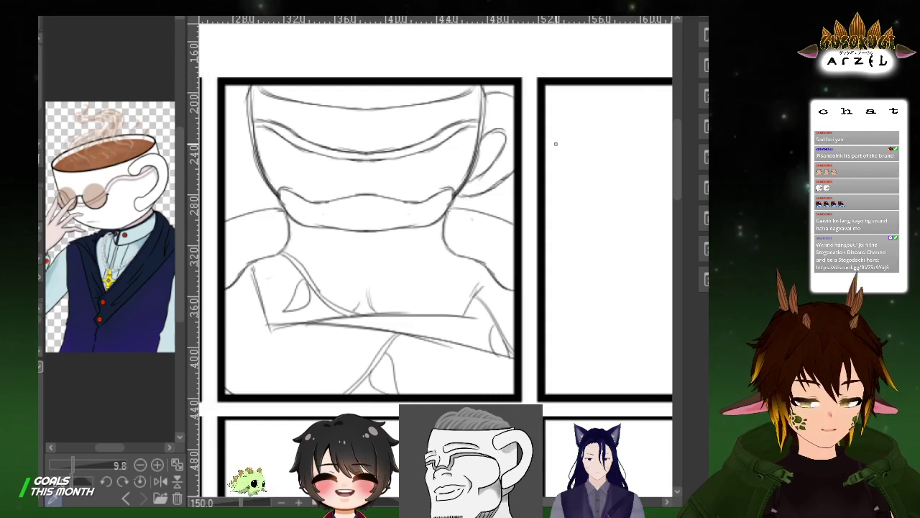
mouse_move(542, 179)
mouse_down()
mouse_move(541, 132)
mouse_move(554, 139)
mouse_move(558, 173)
mouse_up()
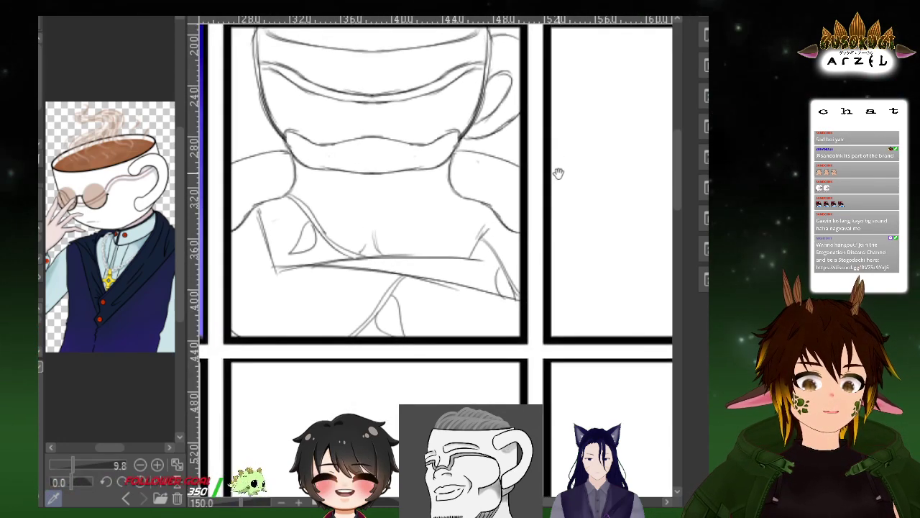
Sketch a curve down from the left slanted line's corner, and try extending the right slanted stroke below the arch
drag(556, 135, 560, 126)
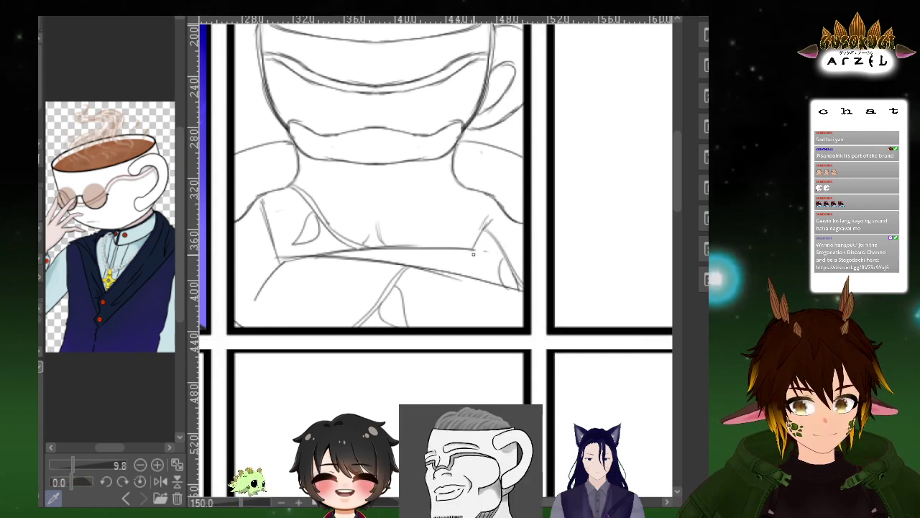
drag(475, 240, 471, 271)
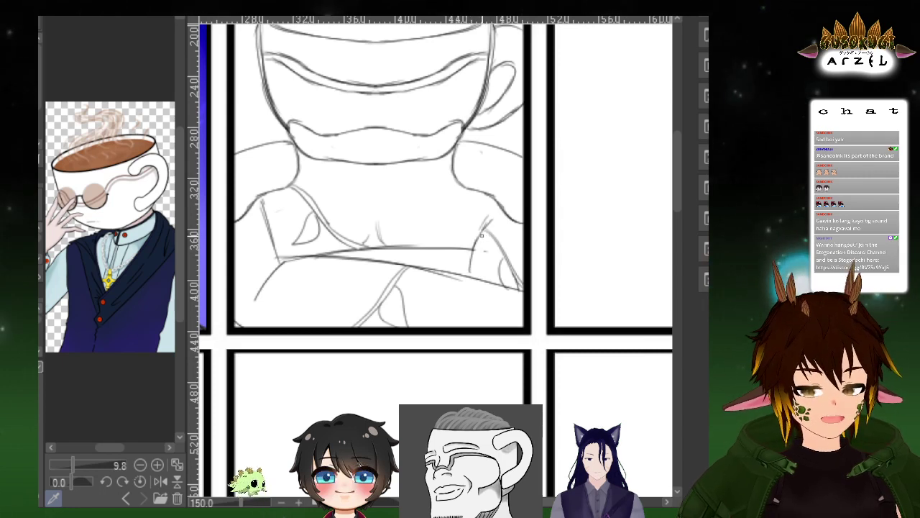
key(e)
drag(477, 247, 471, 269)
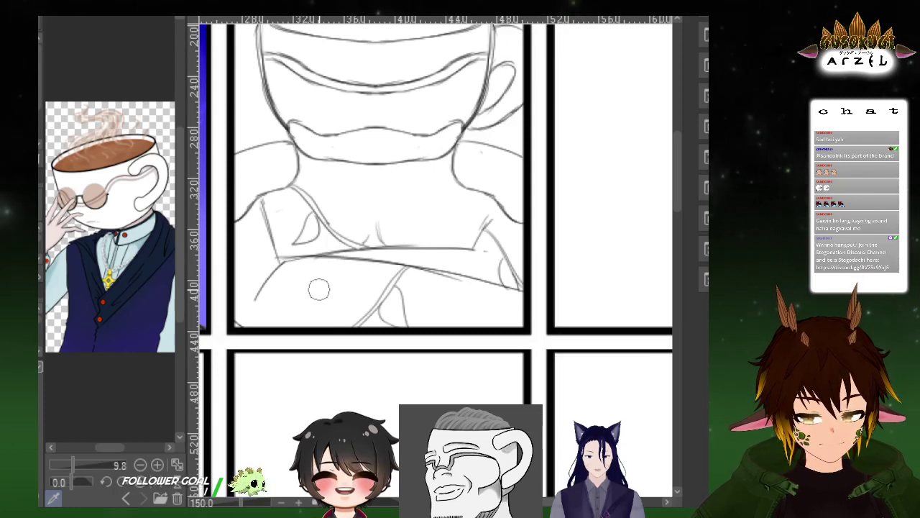
Try a slanted line toward the panel's lower border with part of the arch erased, and undo these edits
drag(284, 308, 354, 323)
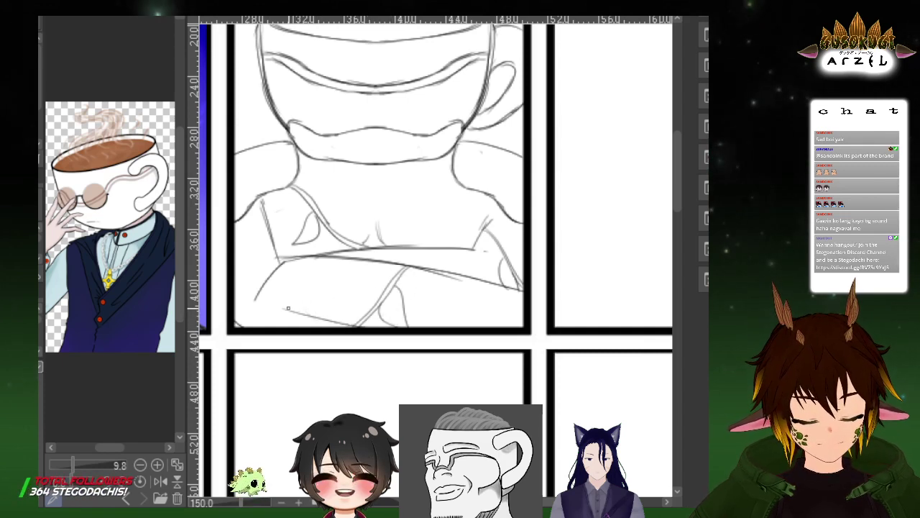
key(e)
drag(370, 246, 467, 250)
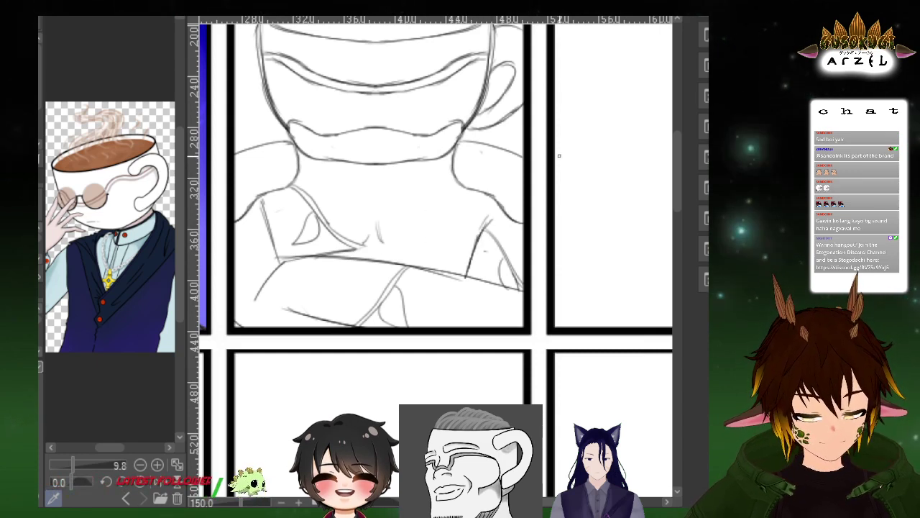
key(ctrl+z)
key(ctrl+z)
key(ctrl+z)
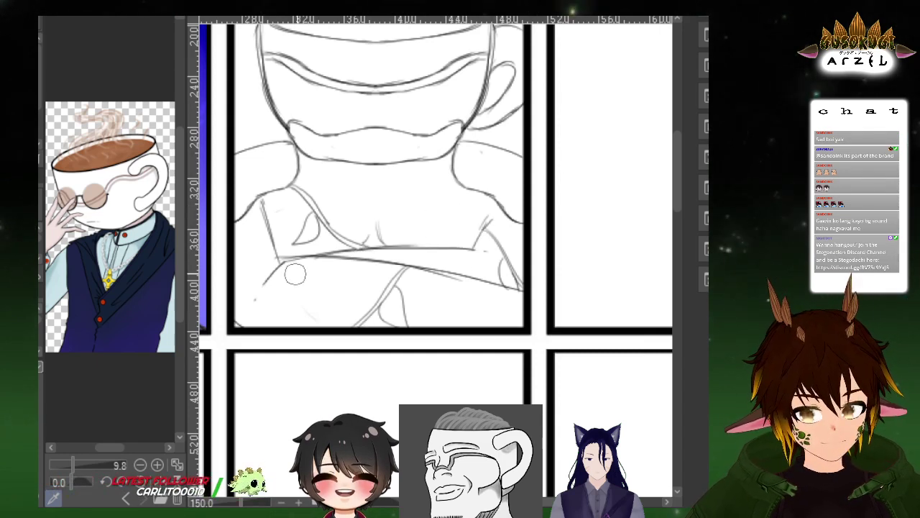
Erase the arch, the sloping torso curve and the curves and folds below them
mouse_move(270, 281)
mouse_down()
mouse_move(436, 259)
mouse_move(362, 253)
mouse_move(455, 252)
mouse_move(496, 262)
mouse_move(374, 309)
mouse_move(347, 337)
mouse_move(423, 274)
mouse_move(443, 293)
mouse_move(418, 326)
mouse_move(443, 281)
mouse_move(544, 297)
mouse_move(496, 264)
mouse_up()
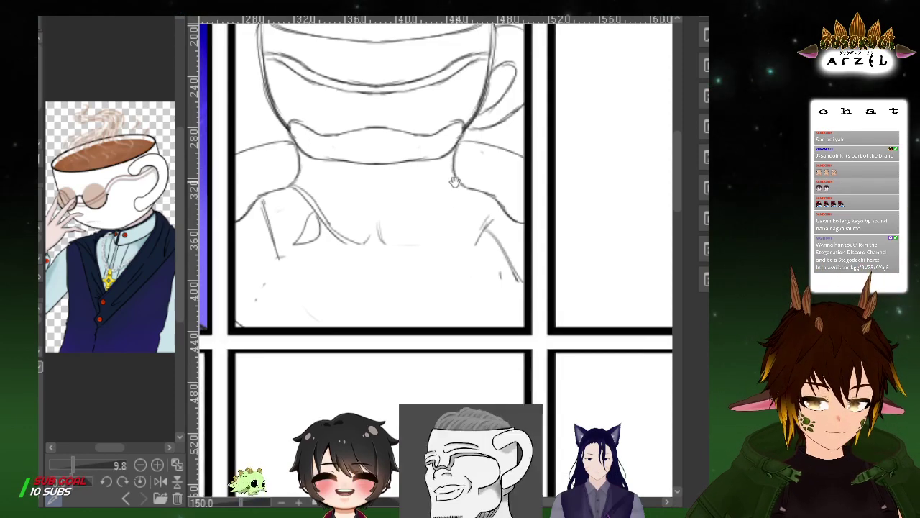
drag(404, 117, 397, 76)
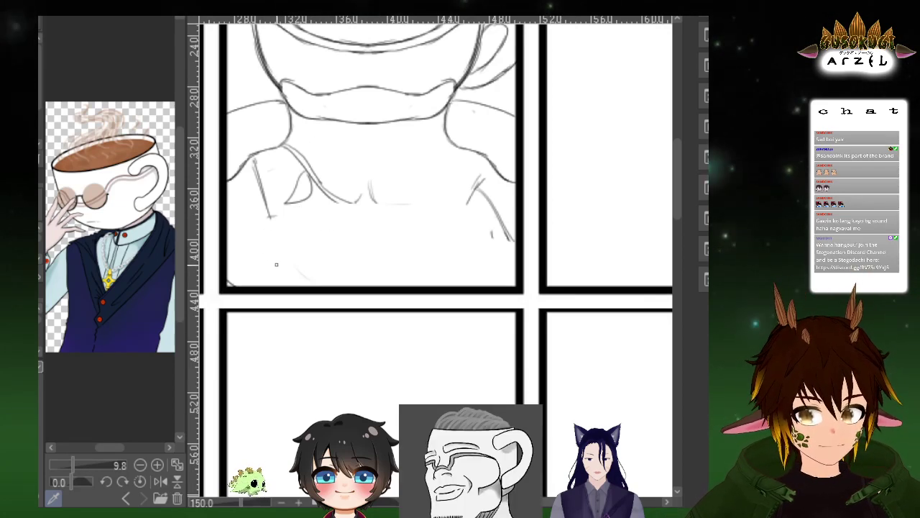
Try a slanted line near the panel's lower border and a short arch from the left slanted line's corner, undoing both
drag(273, 248, 291, 260)
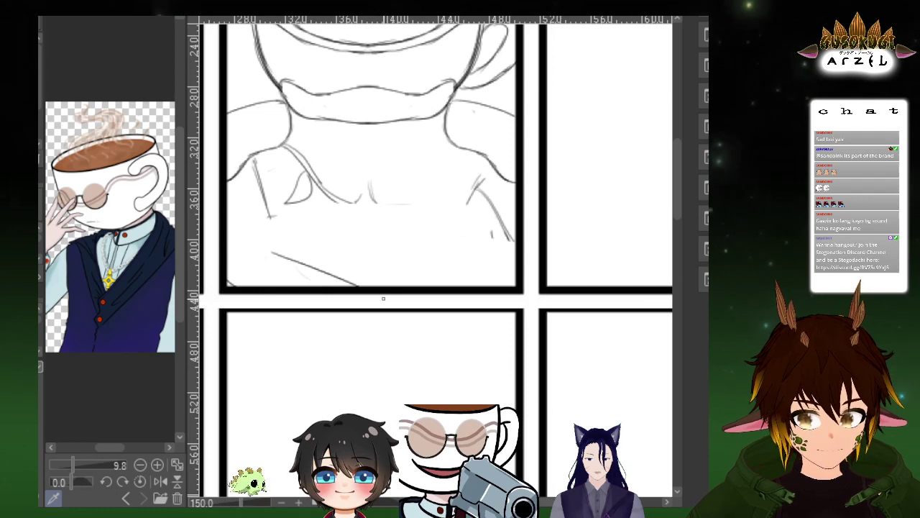
key(ctrl+z)
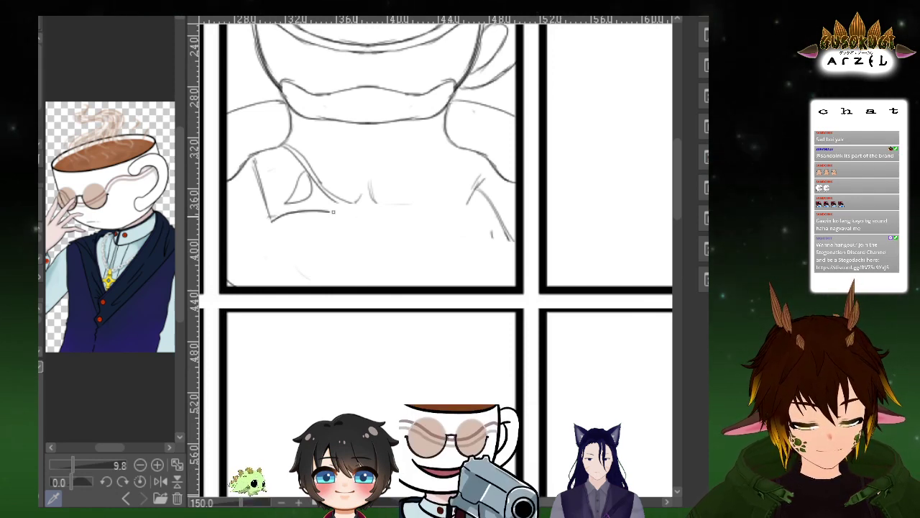
drag(271, 218, 350, 214)
key(ctrl+z)
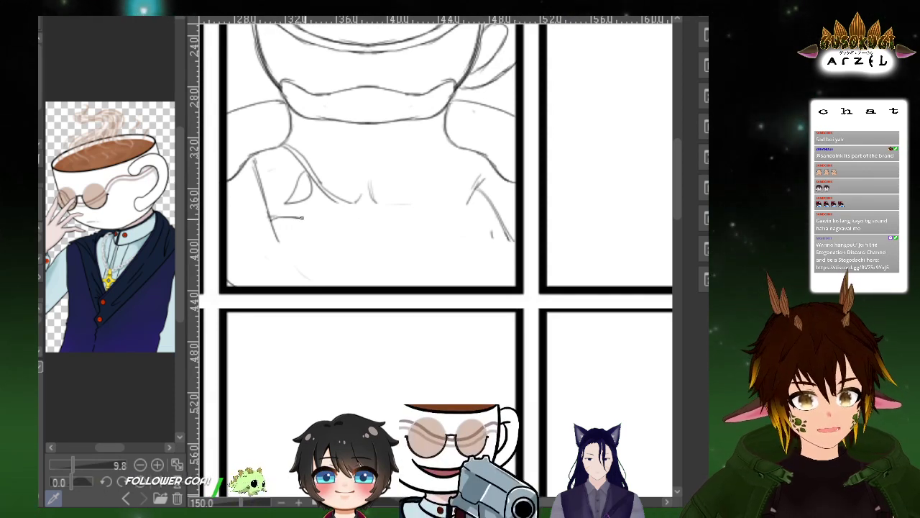
Sketch a gently sloping curve across the torso from the left slanted line to the lower end of the right curve
drag(275, 223, 495, 236)
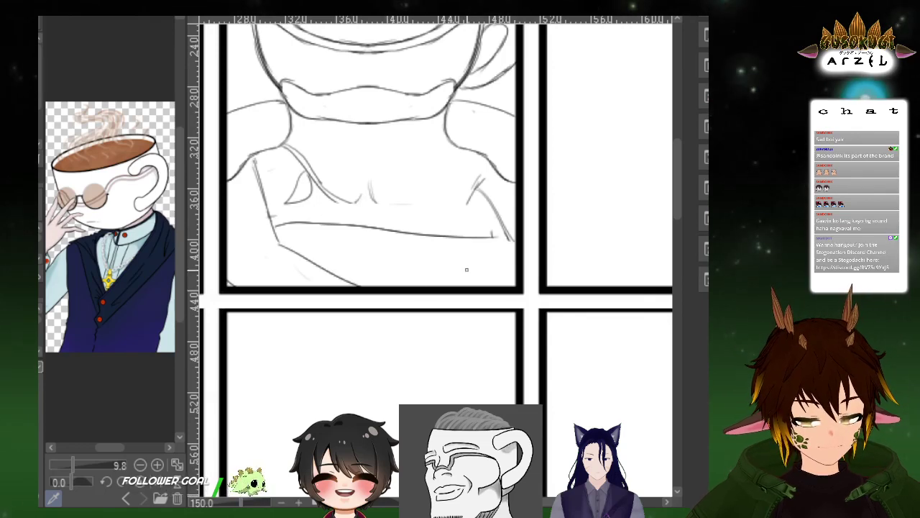
mouse_move(530, 159)
mouse_down()
mouse_move(524, 223)
mouse_move(523, 195)
mouse_up()
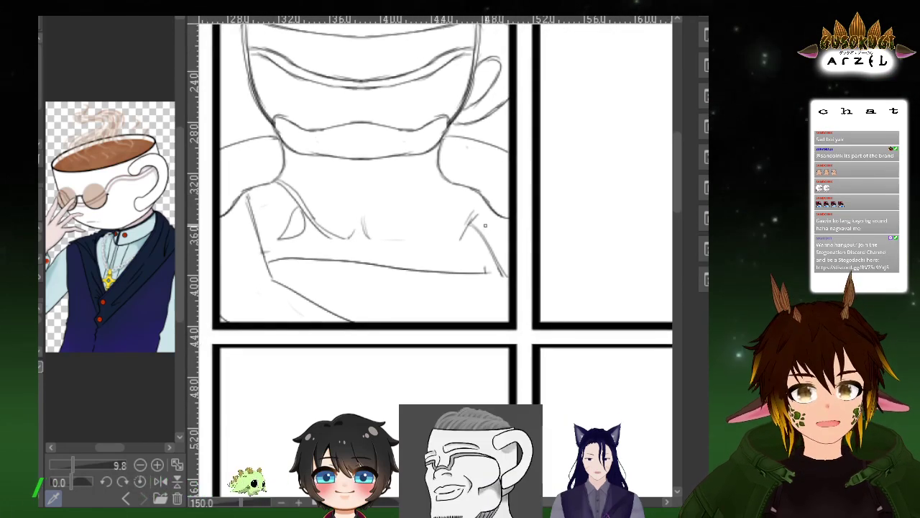
Redraw the lower torso line as a curve from the left slanted line's lower corner to the panel's lower border
drag(276, 279, 430, 315)
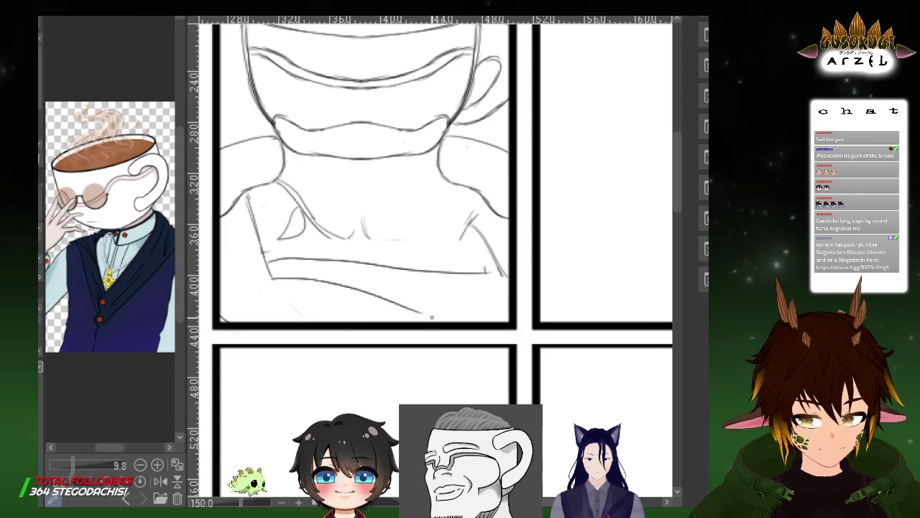
mouse_move(270, 277)
mouse_down()
mouse_move(312, 277)
mouse_move(430, 323)
mouse_up()
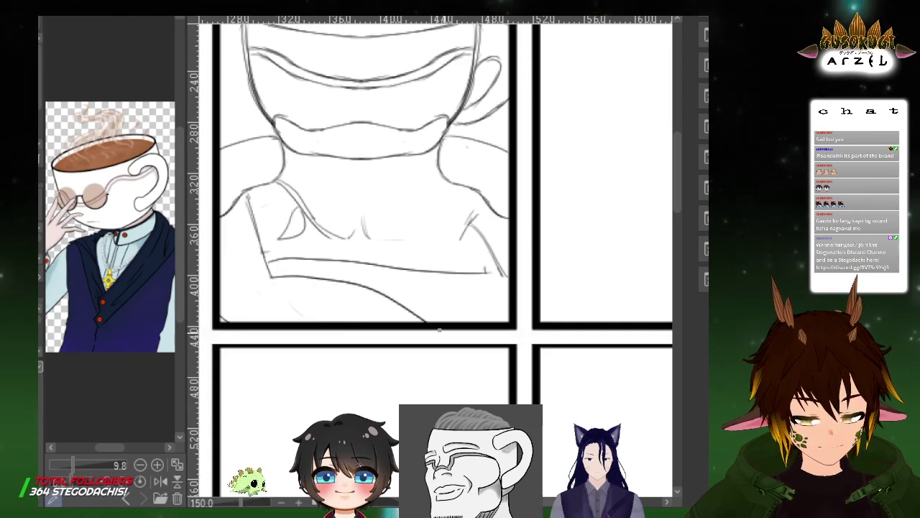
key(ctrl+z)
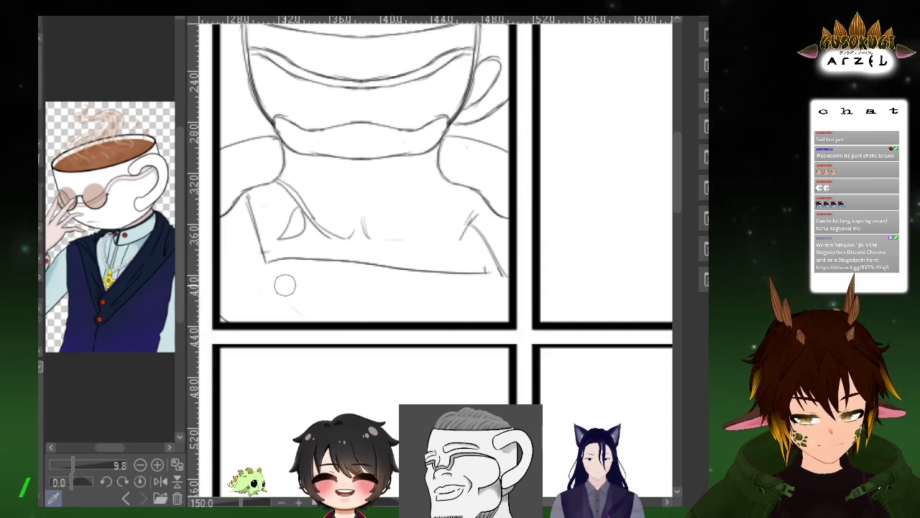
mouse_move(266, 264)
mouse_down()
mouse_move(420, 324)
mouse_move(454, 324)
mouse_up()
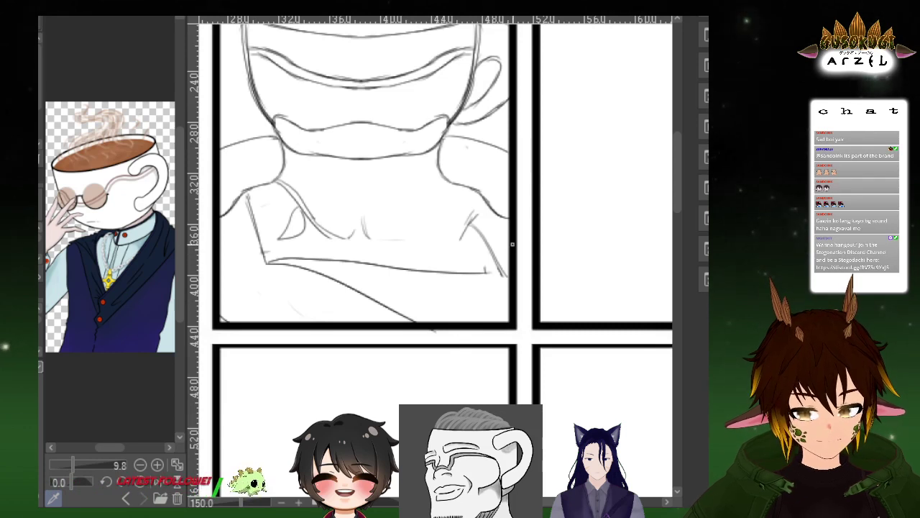
Clean up the stray strokes at the right curve's lower end and join the sloping torso curve to it
drag(512, 245, 495, 192)
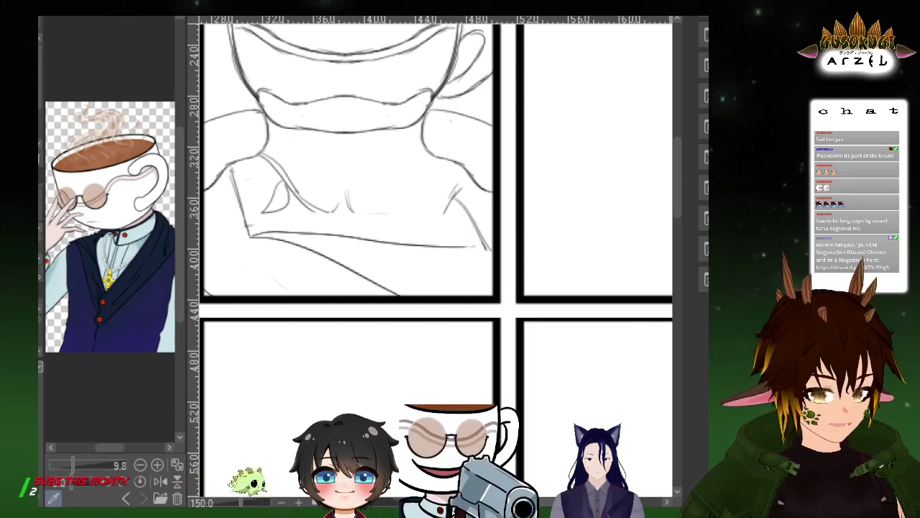
drag(516, 205, 495, 193)
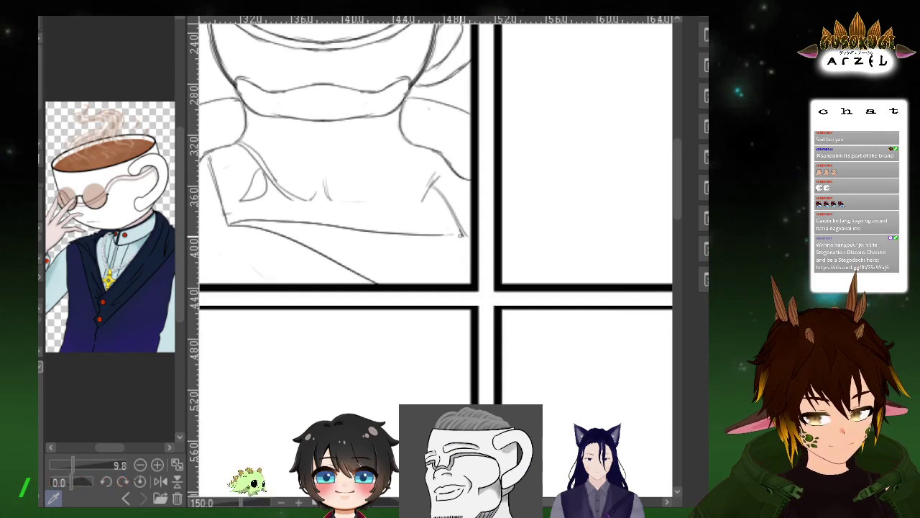
drag(522, 197, 480, 275)
drag(403, 281, 455, 238)
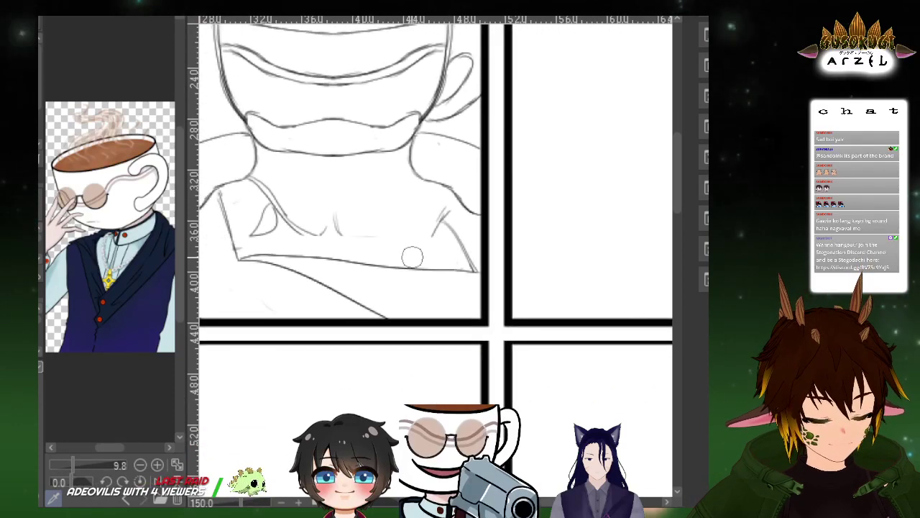
Redraw the torso curve so it rises gently from the left slanted line's lower corner to the panel's right border
mouse_move(367, 263)
mouse_down()
mouse_move(475, 274)
mouse_move(375, 261)
mouse_move(468, 249)
mouse_up()
key(p)
key(ctrl+y)
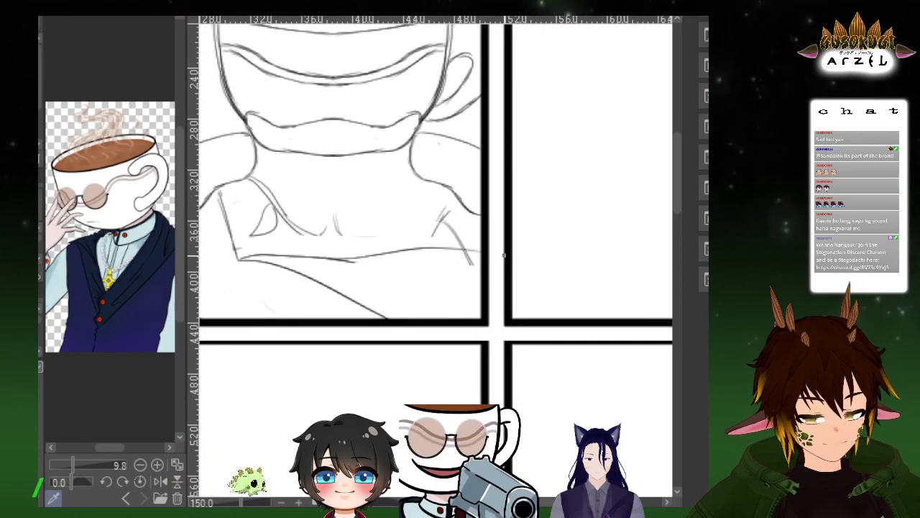
key(ctrl+z)
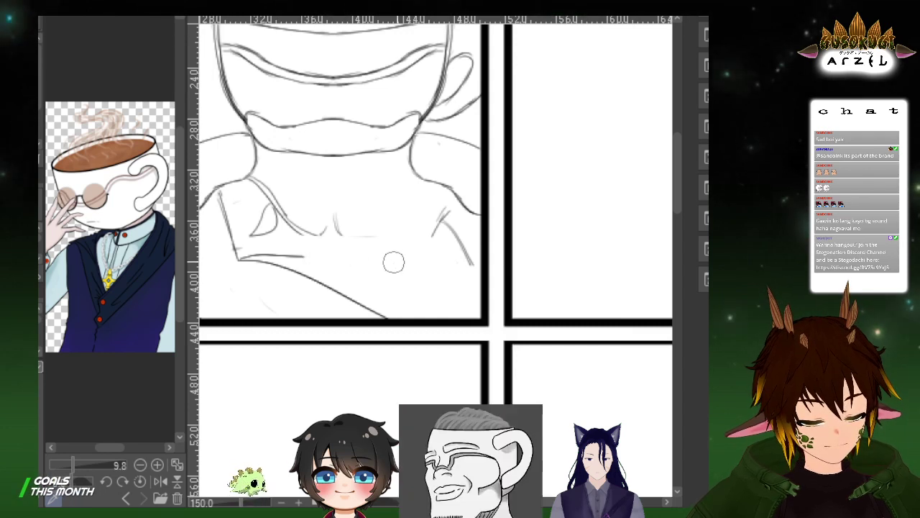
drag(303, 256, 492, 243)
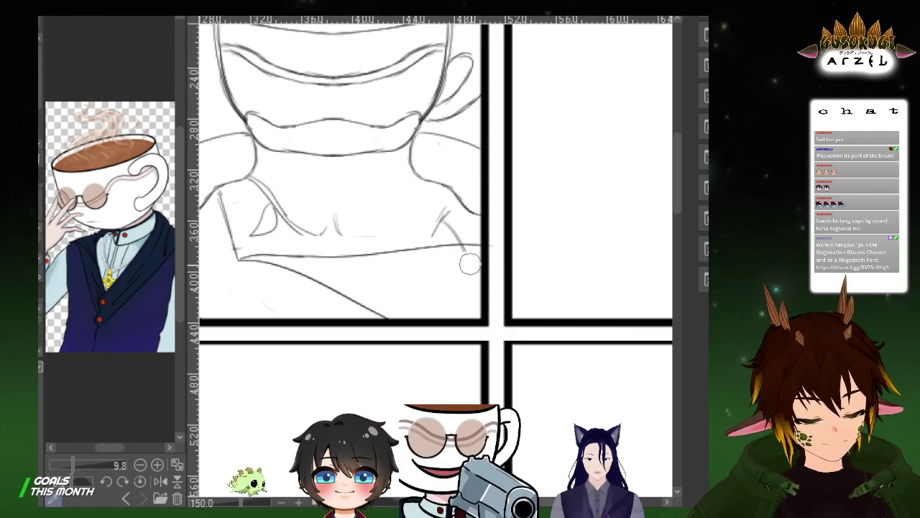
scroll(463, 258, up, 2)
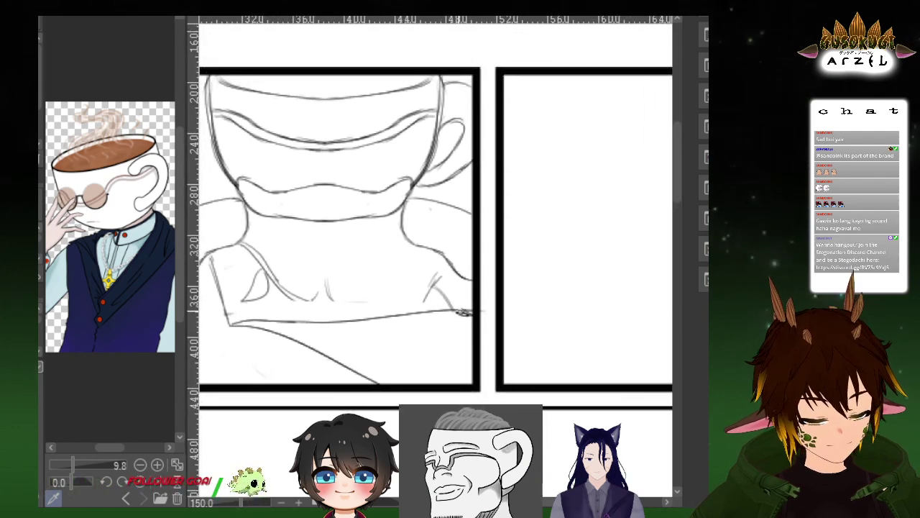
Replace the right slanted strokes with a short upright line and bend the torso curve's right end down toward the border
drag(434, 284, 453, 311)
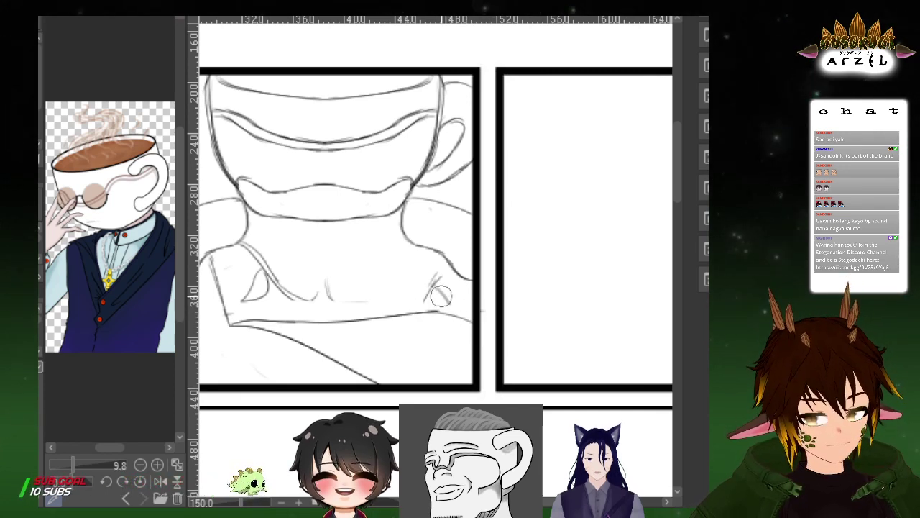
mouse_move(452, 295)
mouse_down()
mouse_move(425, 294)
mouse_move(446, 294)
mouse_up()
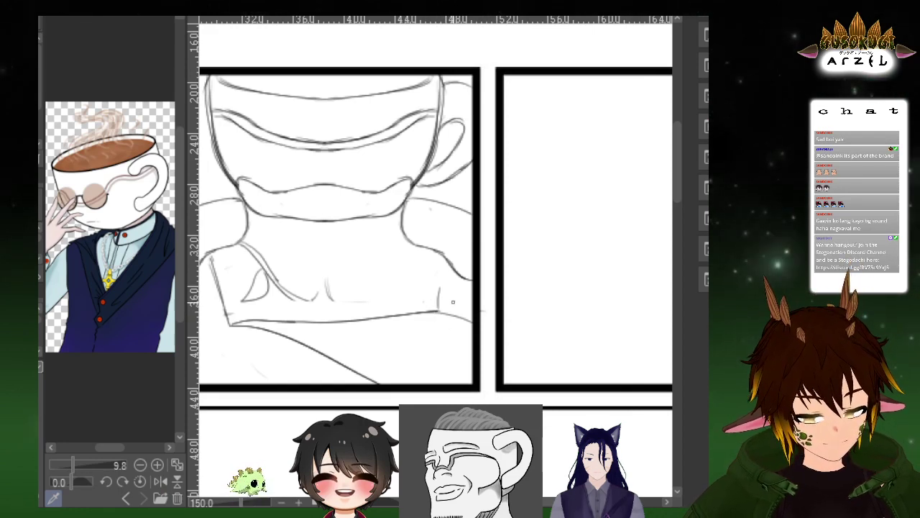
drag(498, 293, 541, 261)
Erase the left slanted line and redraw it as a bowed curve from the shoulder to the torso curve
key(e)
drag(257, 237, 271, 294)
key(p)
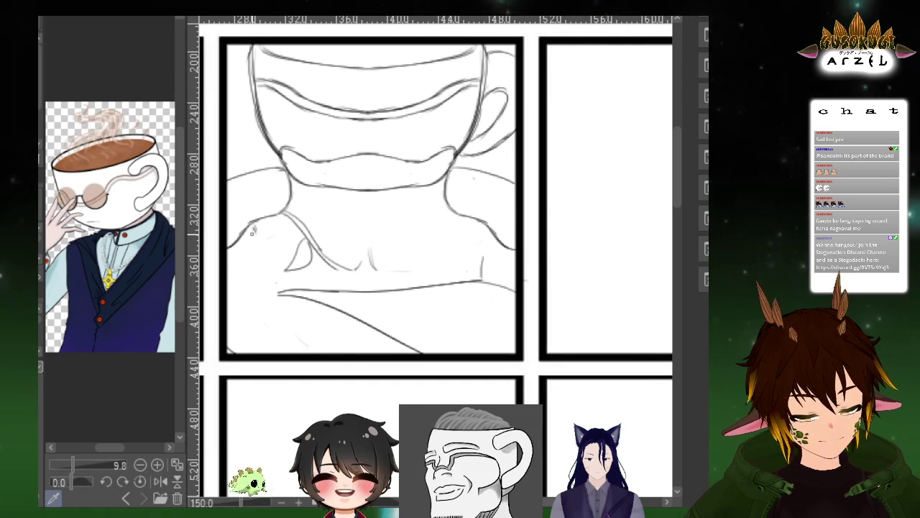
drag(253, 229, 279, 304)
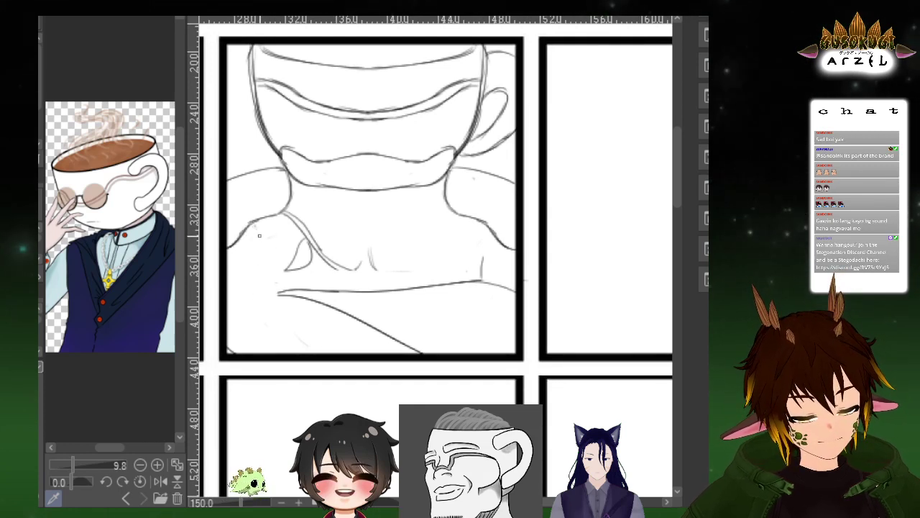
drag(563, 250, 556, 290)
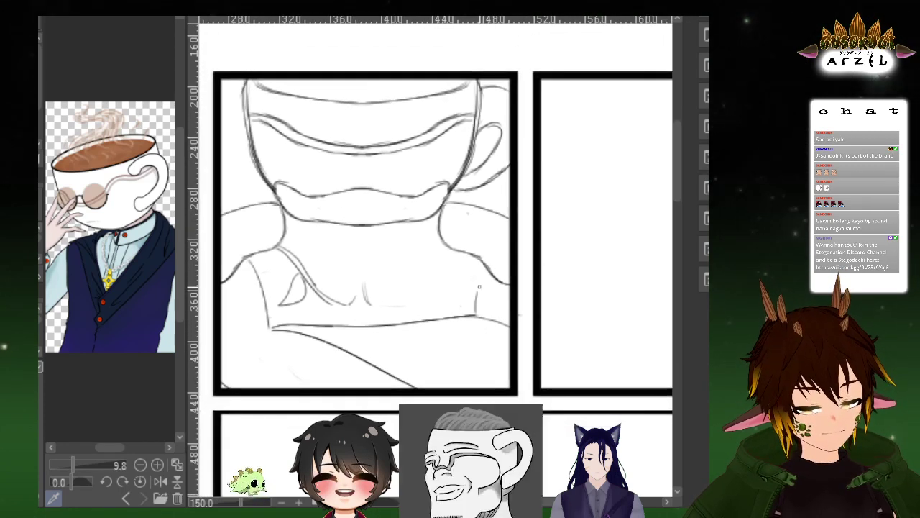
Redraw the two short centre strokes down to the torso curve and extend the left collar line to meet it
drag(365, 289, 385, 324)
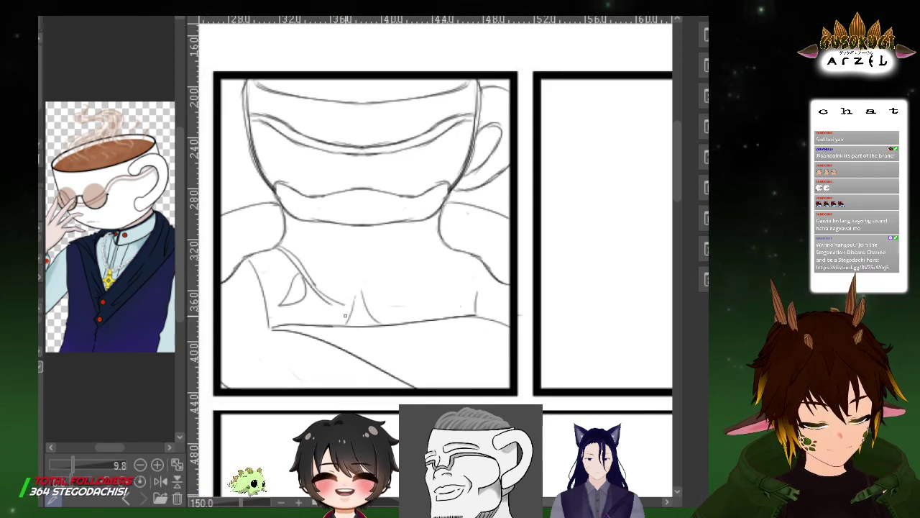
drag(348, 262, 341, 254)
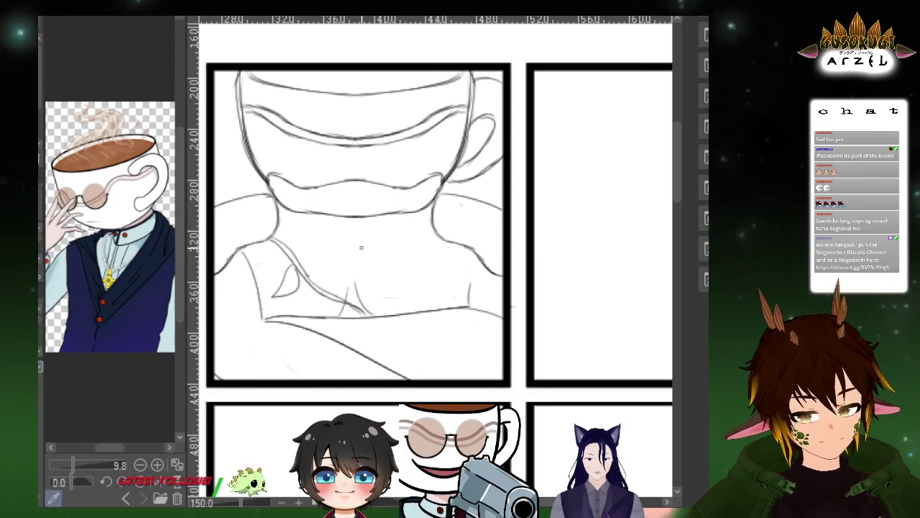
scroll(483, 192, down, 2)
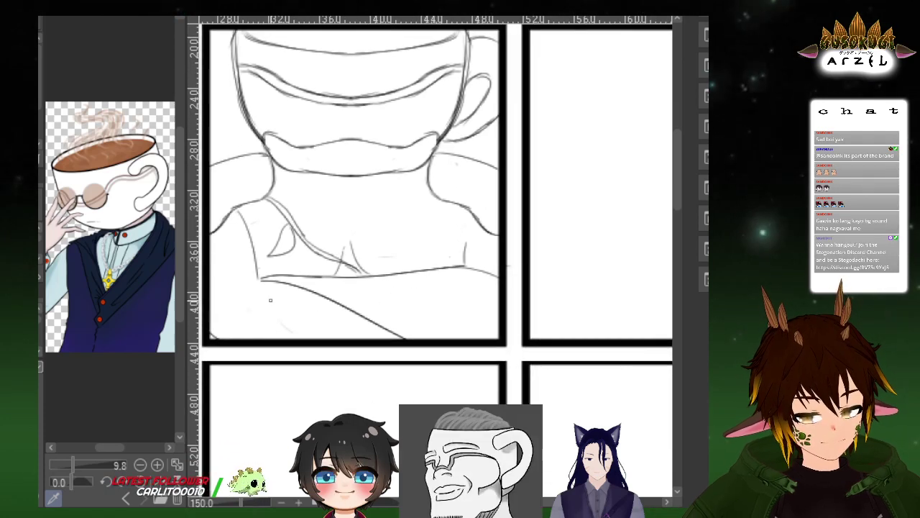
Sketch a rounded shape, a long double line and a small arch in the panel's lower-left area beside the bowed curve
drag(244, 241, 233, 293)
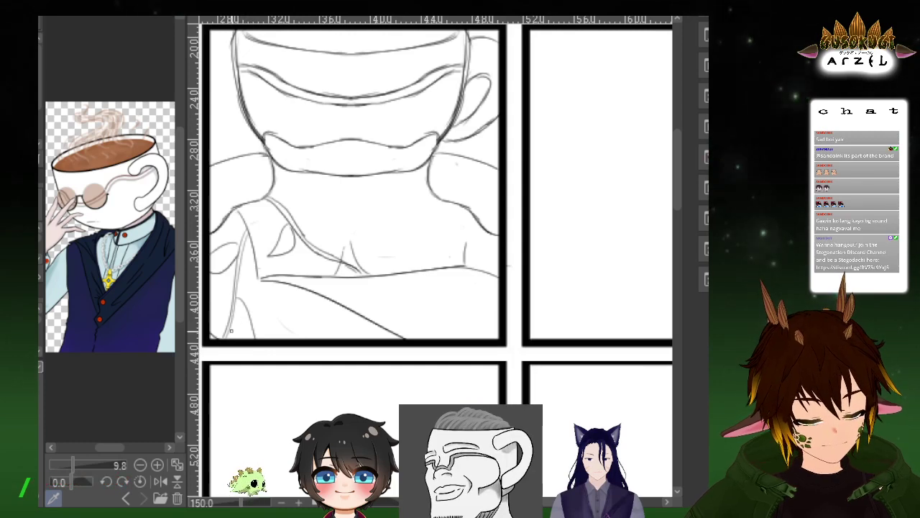
scroll(494, 263, up, 4)
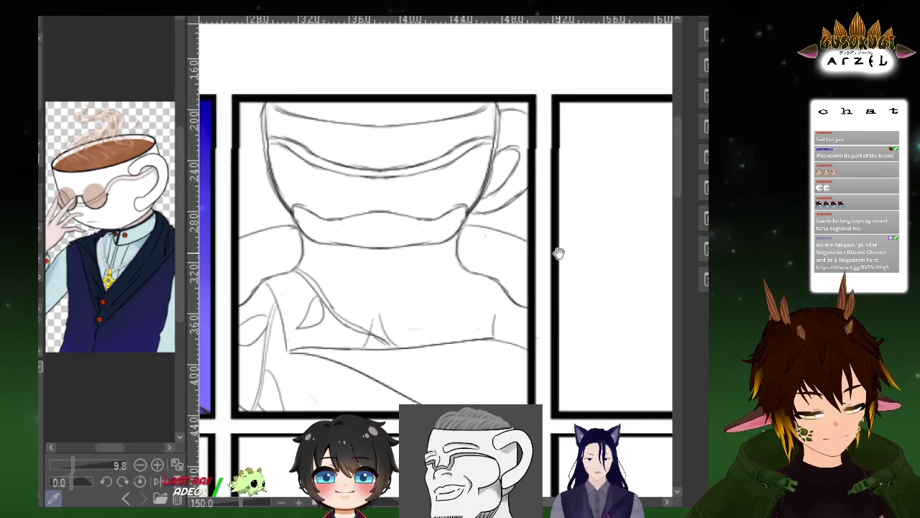
drag(551, 257, 555, 221)
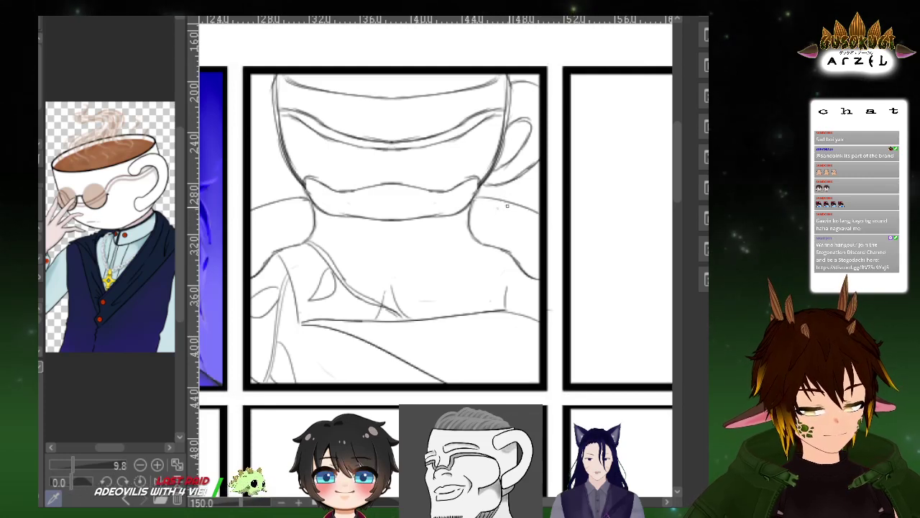
Sketch a double slanted line and a teardrop shape inside the right shoulder form
drag(512, 207, 533, 235)
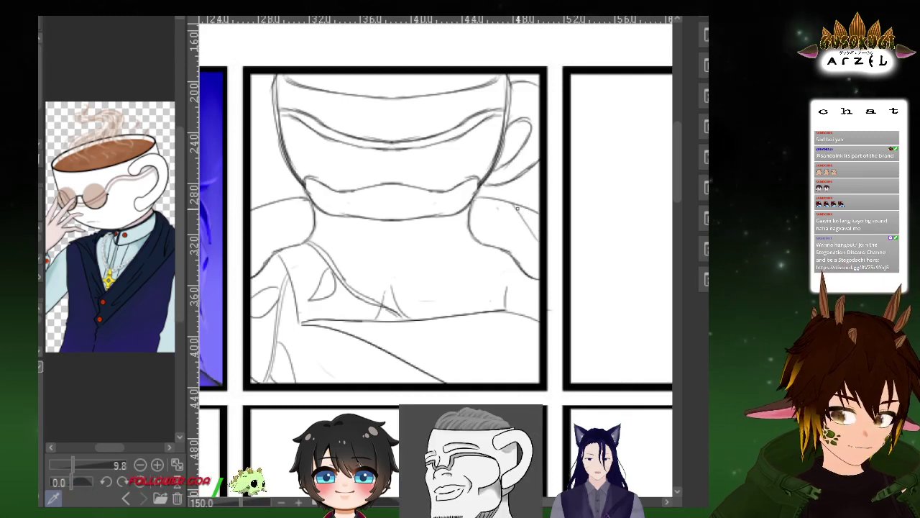
scroll(538, 223, up, 4)
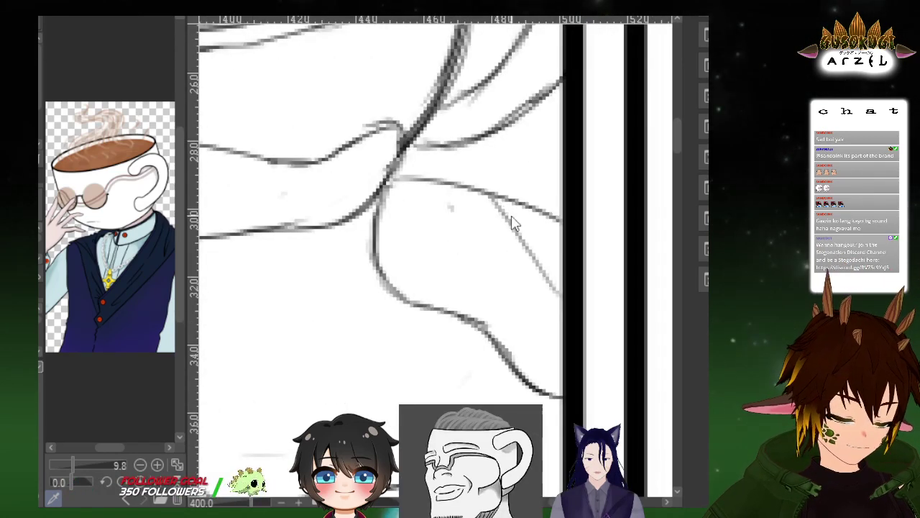
drag(496, 199, 566, 293)
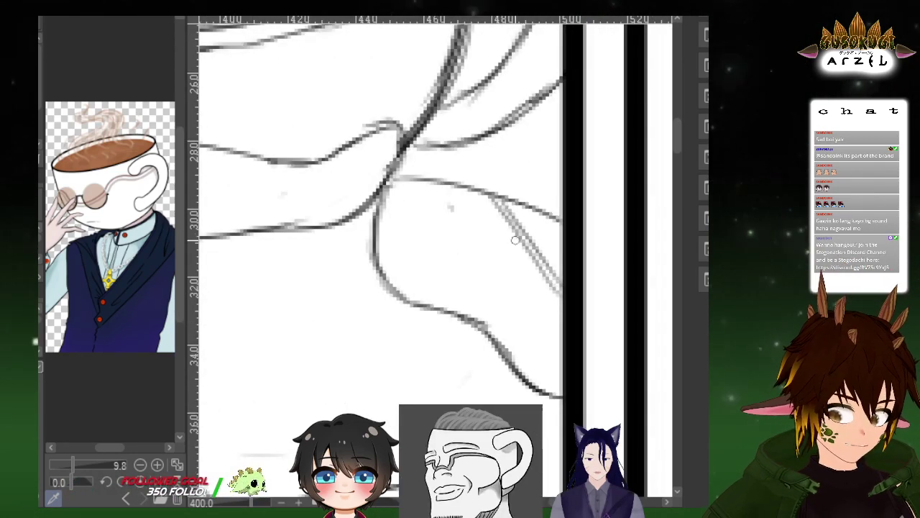
drag(512, 230, 501, 285)
drag(508, 234, 481, 277)
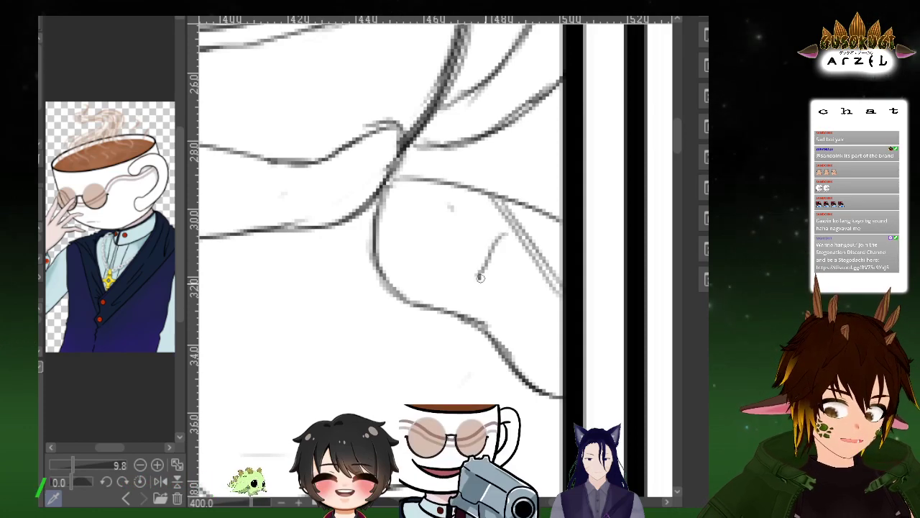
drag(513, 230, 495, 289)
scroll(539, 228, down, 3)
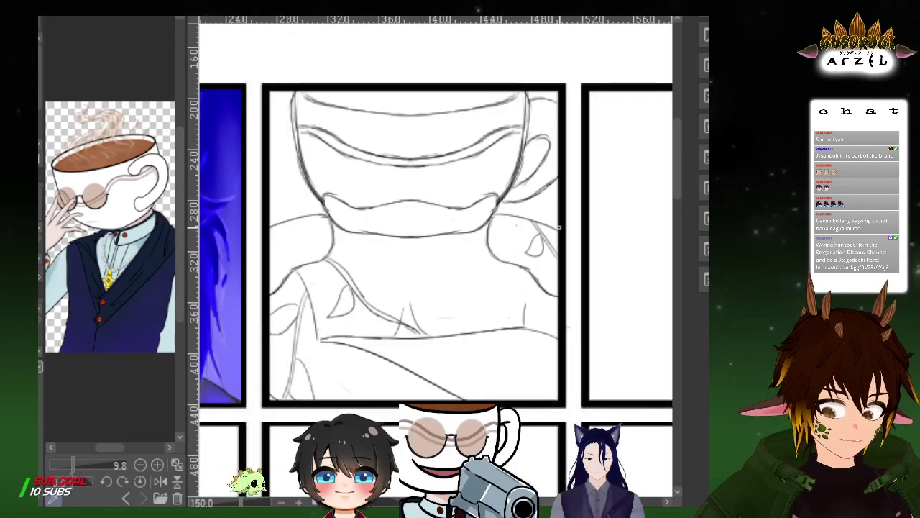
Sketch a slanted line and a small curved shape inside the left shoulder form to match the right one
drag(408, 192, 472, 144)
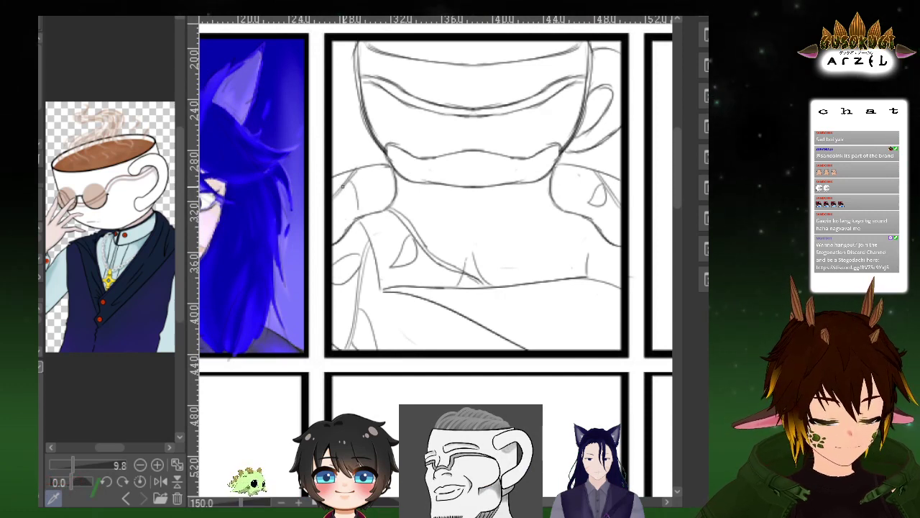
key(ctrl+z)
drag(345, 181, 355, 211)
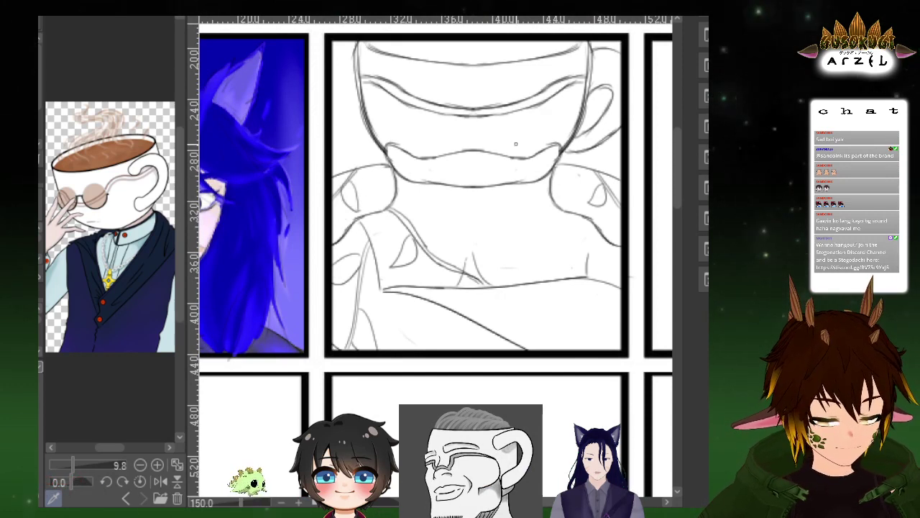
drag(631, 177, 598, 152)
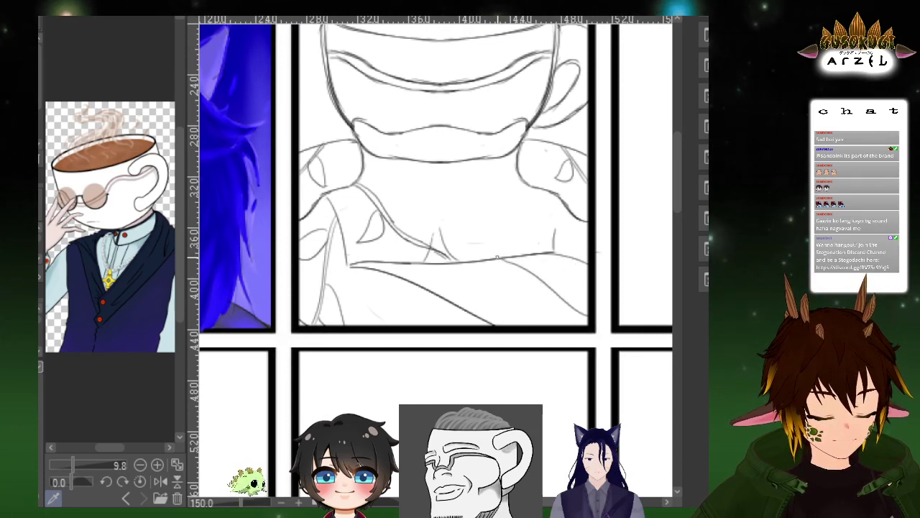
Sketch a double curve from the torso line to the panel's lower-right corner with a rounded shape beneath it
drag(499, 262, 586, 320)
drag(533, 286, 550, 319)
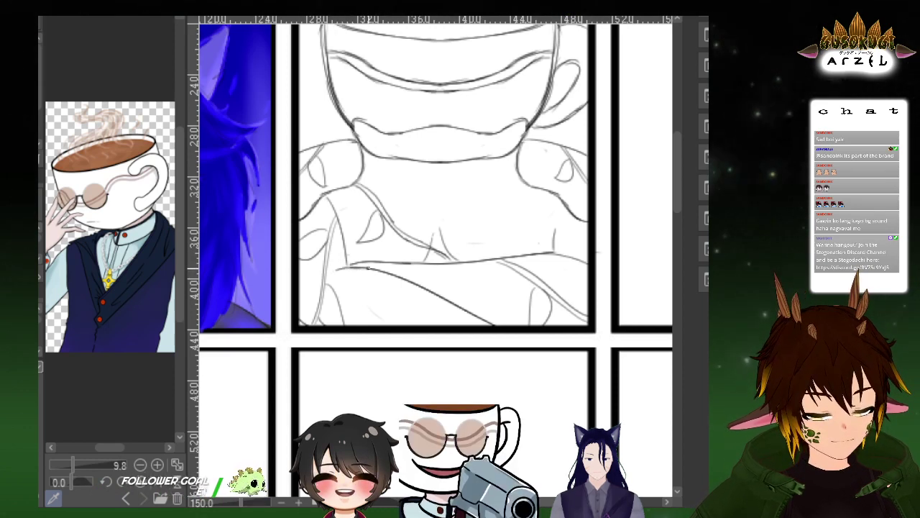
drag(606, 187, 577, 242)
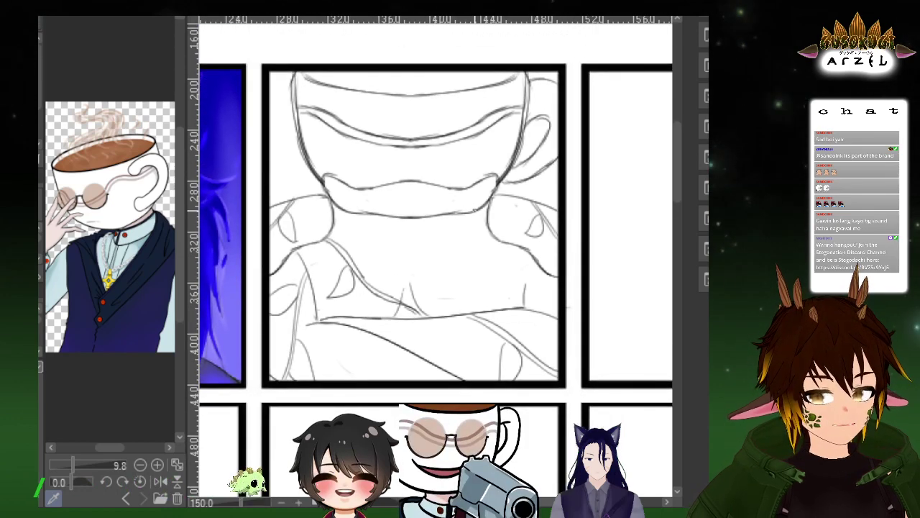
Sketch short curved lines on both sides of the neck just below the cup's base
drag(539, 210, 526, 247)
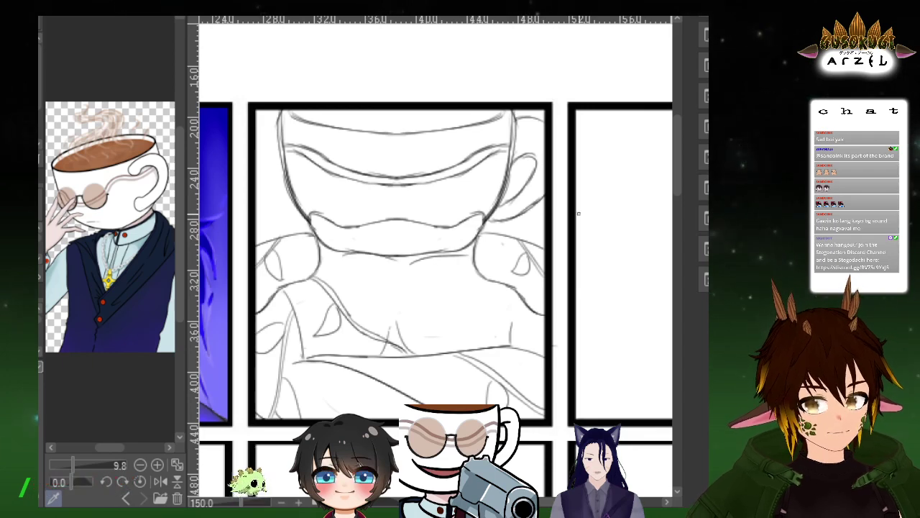
mouse_move(607, 200)
mouse_down()
mouse_move(566, 224)
mouse_move(592, 205)
mouse_up()
drag(602, 281, 623, 267)
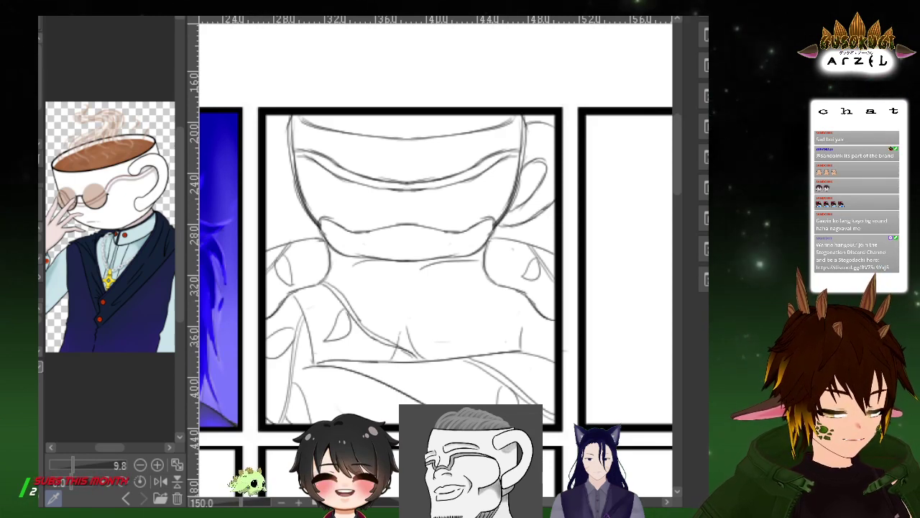
Fade the rough sketch and try a dark line over the cup's left edge
key(ctrl+z)
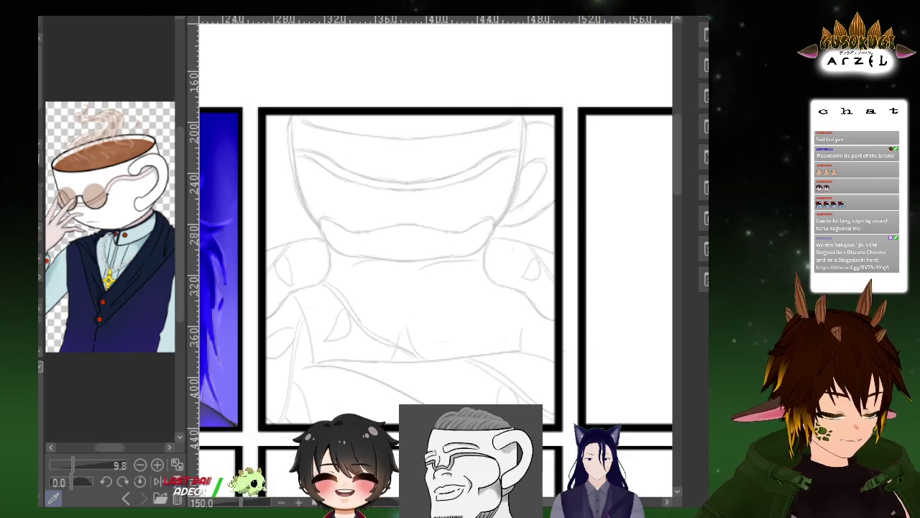
scroll(310, 131, up, 1)
drag(313, 140, 345, 144)
key(ctrl+z)
drag(315, 115, 368, 296)
drag(315, 122, 365, 281)
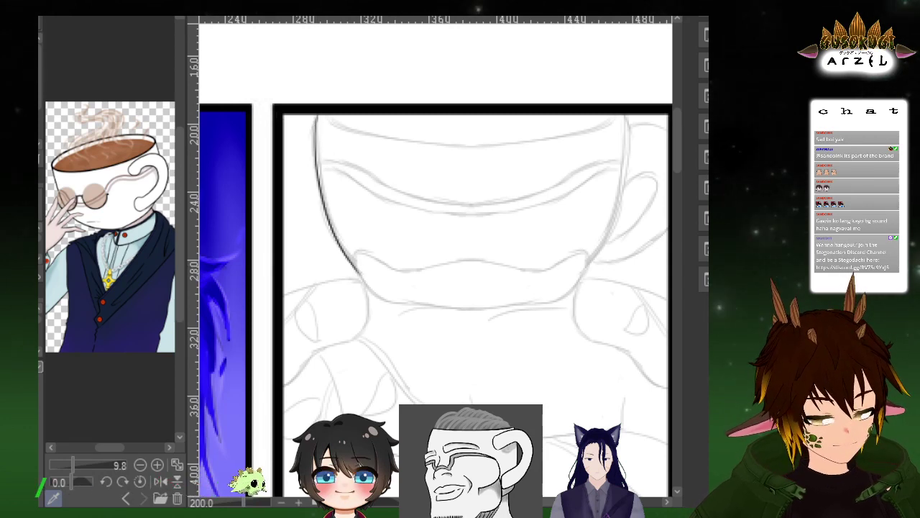
Turn on the vertical symmetry ruler through the cup's centre and remove the dark line on the cup's left edge
key(ctrl+2)
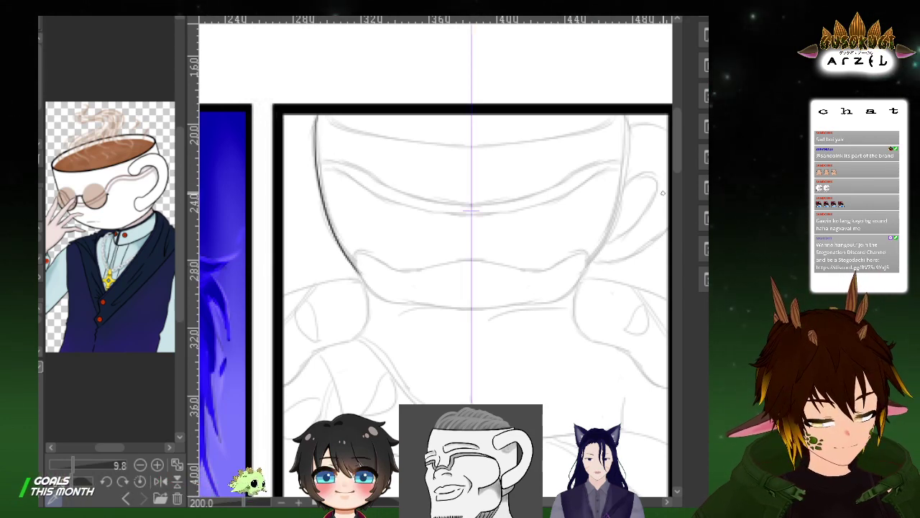
drag(474, 259, 515, 270)
scroll(527, 262, up, 2)
key(ctrl+z)
scroll(542, 225, down, 2)
scroll(542, 225, right, 2)
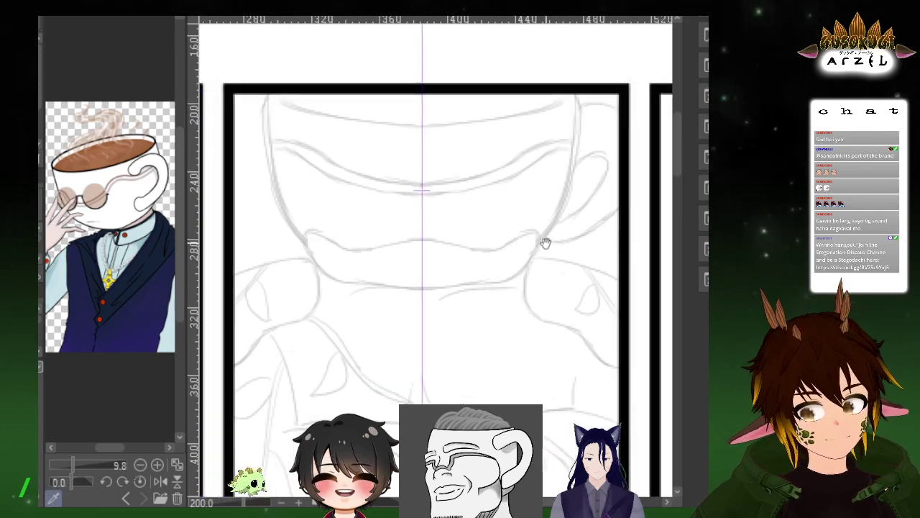
drag(325, 251, 503, 250)
key(ctrl+z)
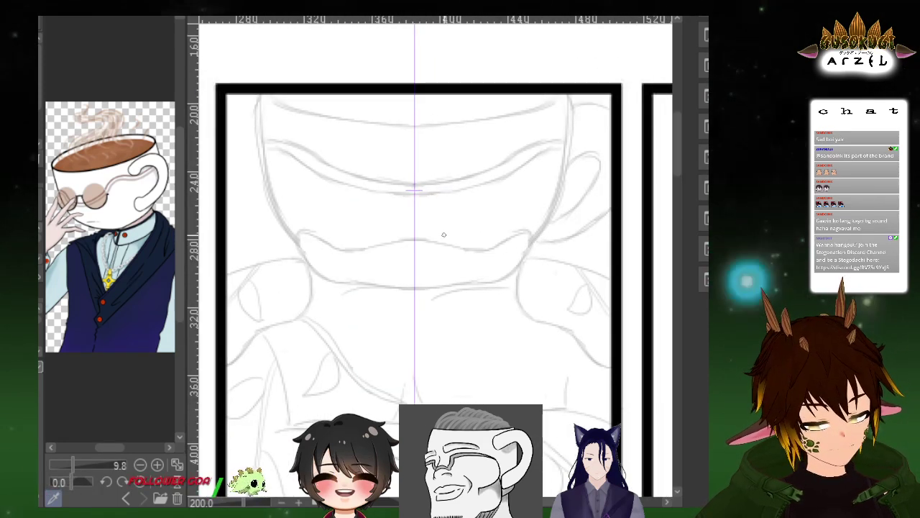
key(ctrl+z)
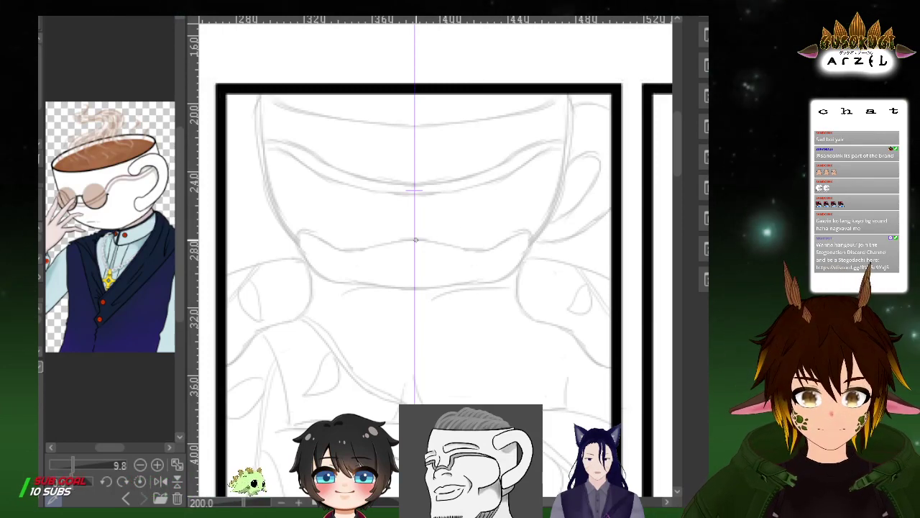
drag(416, 240, 489, 249)
drag(413, 240, 526, 241)
key(ctrl+z)
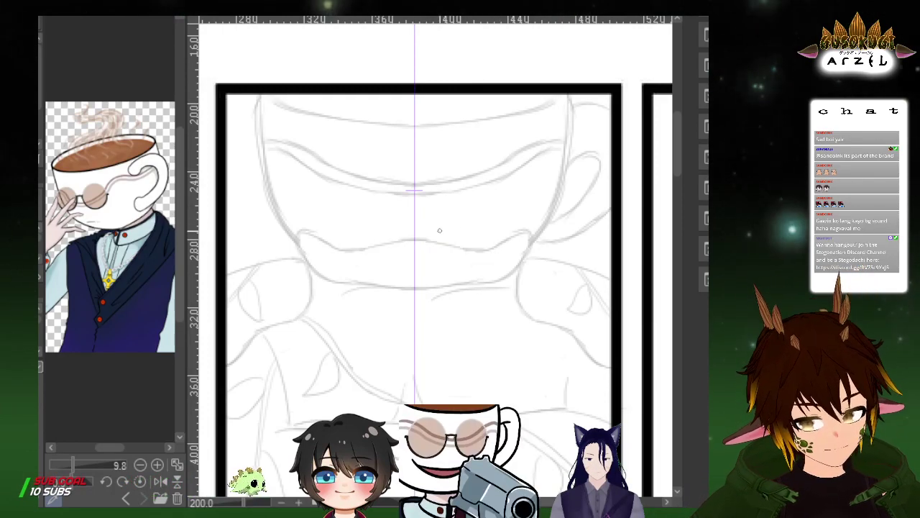
Ink the wavy upper edge of the shape at the cup's base, mirrored across the centre line
drag(411, 241, 523, 241)
key(ctrl+z)
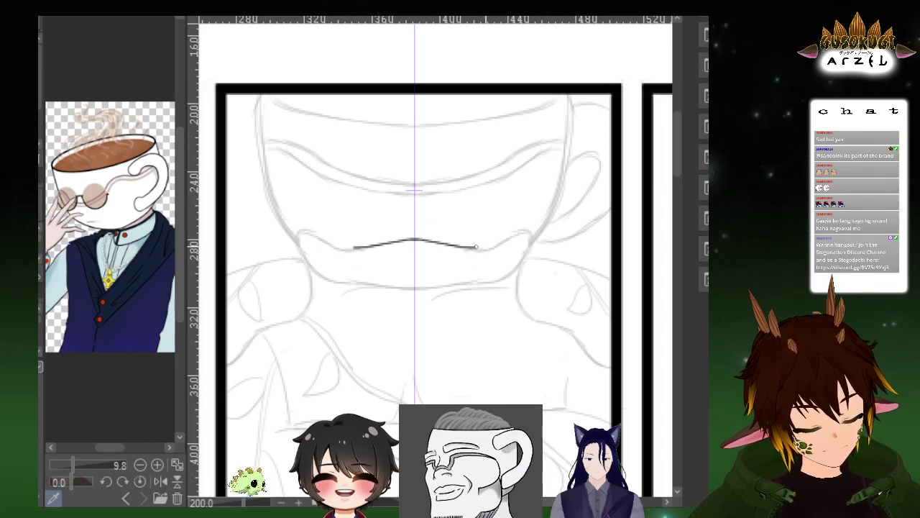
key(ctrl+z)
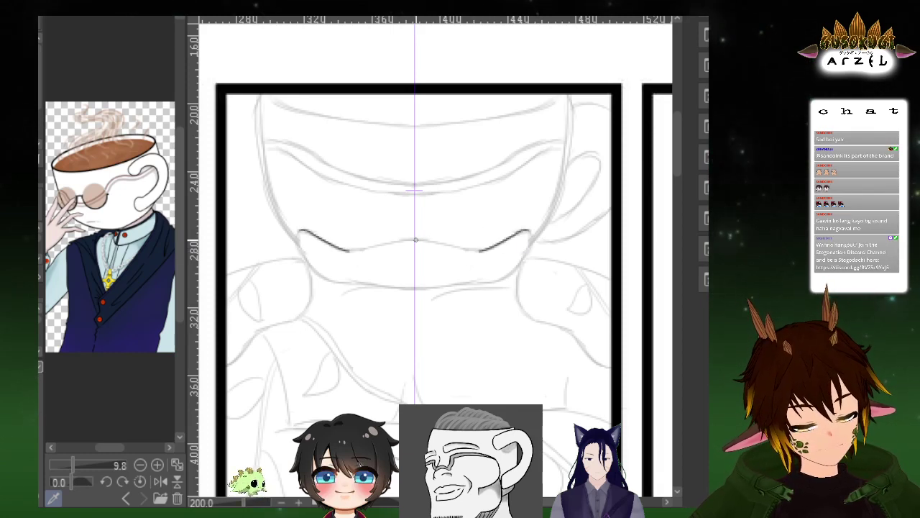
drag(436, 239, 531, 230)
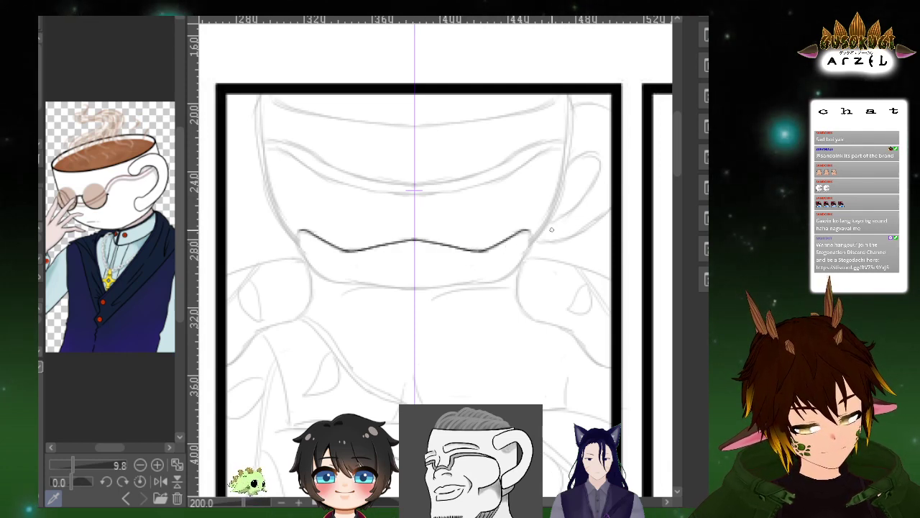
Ink the slanted sides and curved bottom of the cup's base to close the mirrored shape
drag(530, 231, 525, 256)
key(ctrl+z)
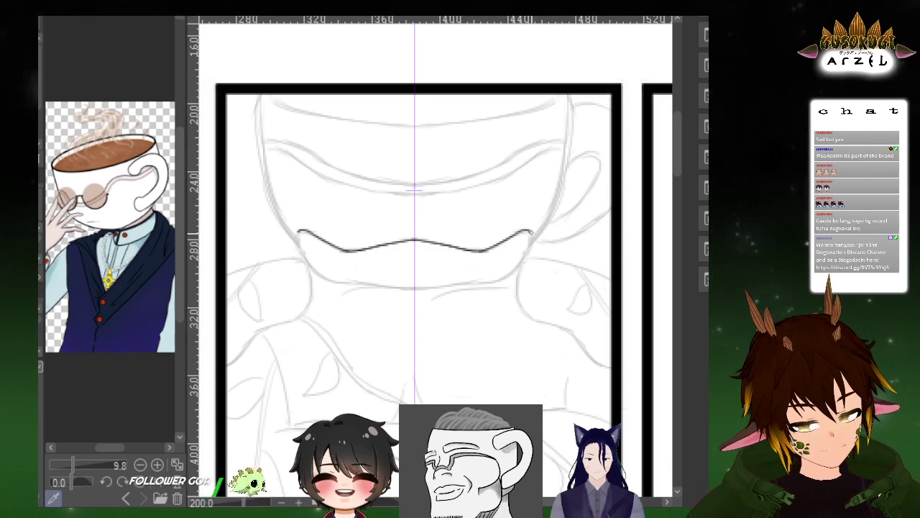
drag(523, 240, 539, 228)
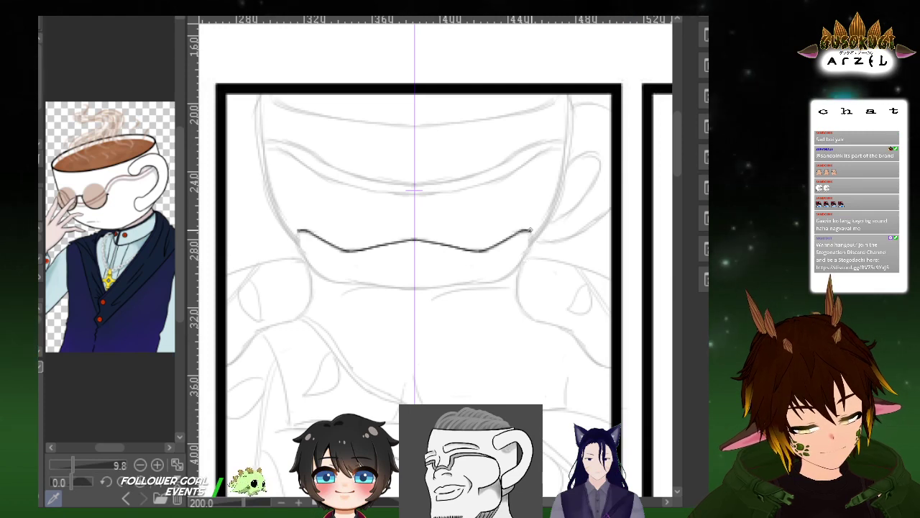
key(ctrl+z)
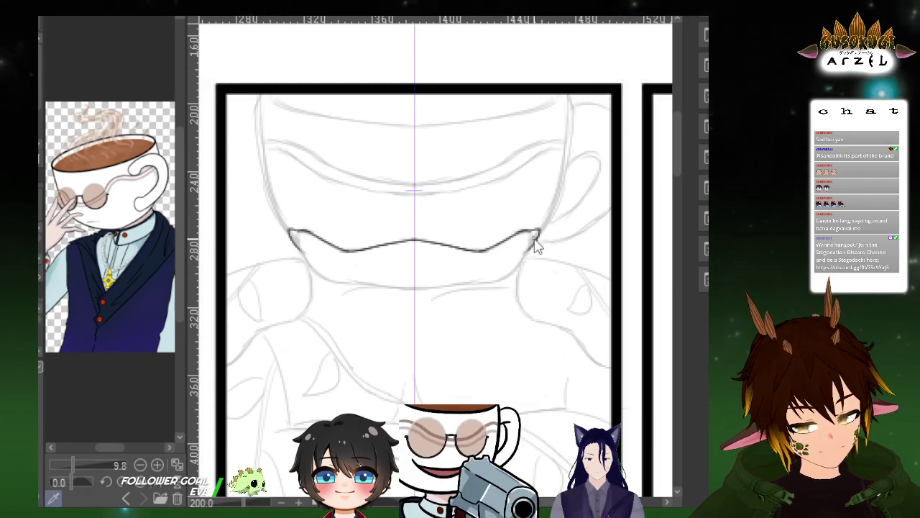
mouse_move(519, 234)
mouse_down()
mouse_move(519, 259)
mouse_move(526, 228)
mouse_up()
key(ctrl+z)
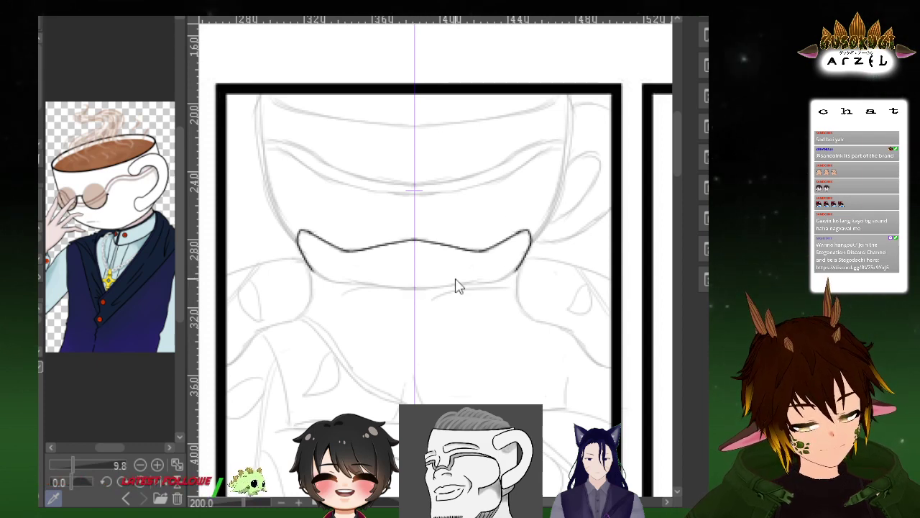
key(ctrl+z)
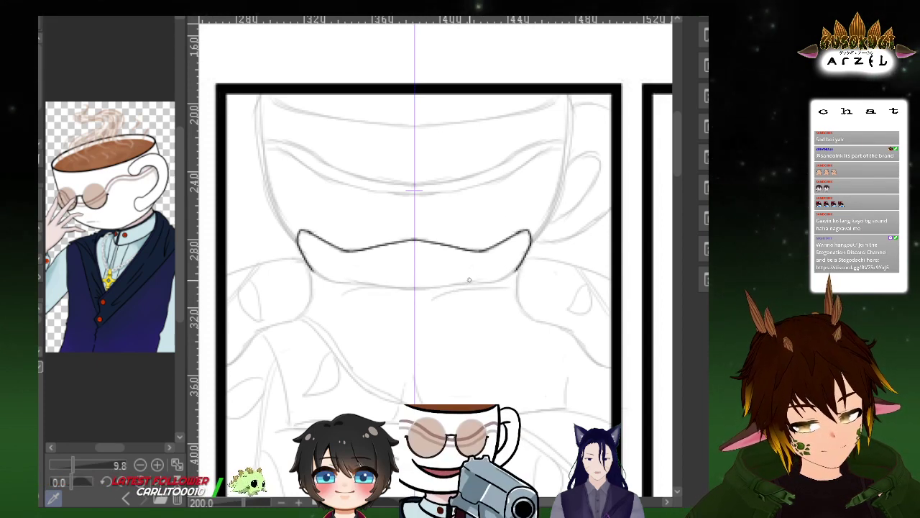
drag(416, 289, 491, 279)
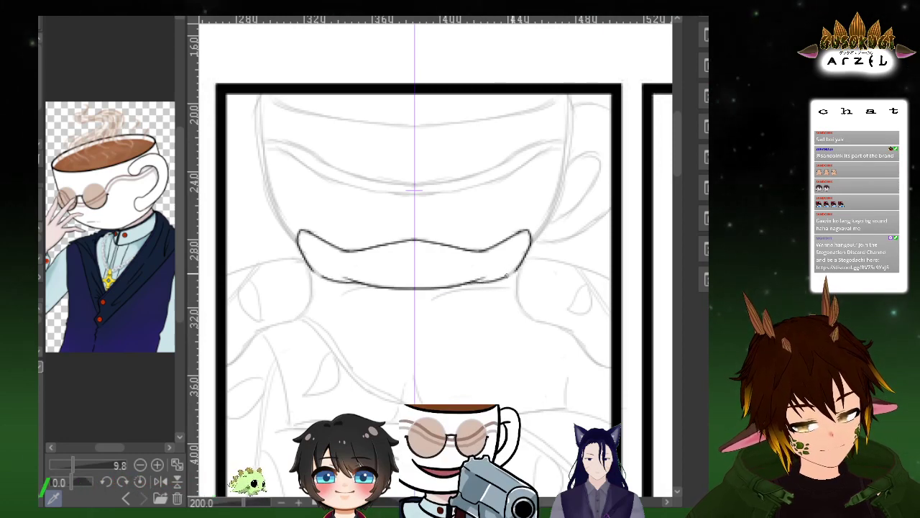
Ink the lower line of the curved band across the middle of the cup, flaring out to both cup edges
drag(589, 253, 561, 298)
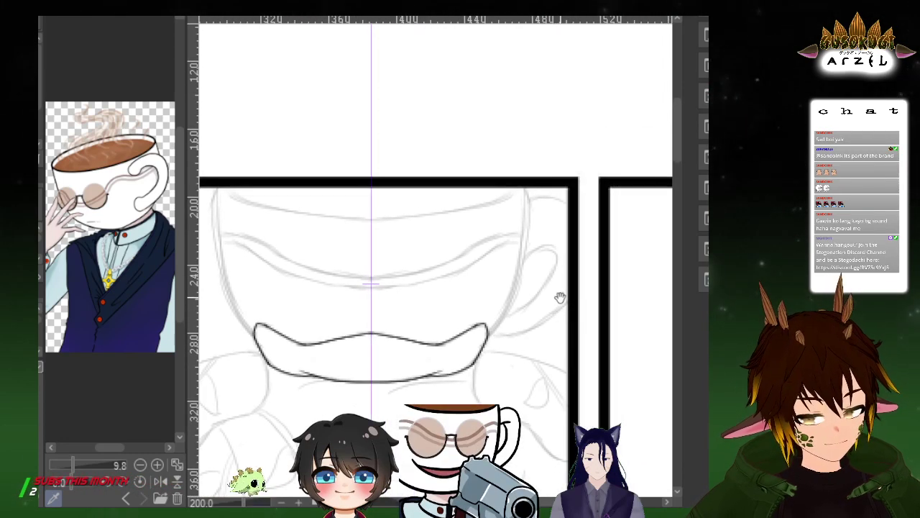
drag(565, 242, 554, 258)
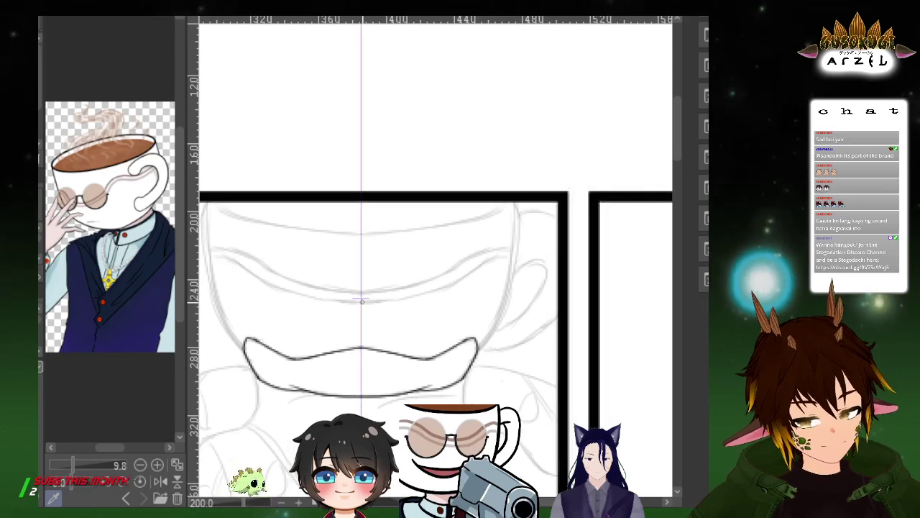
drag(362, 301, 451, 279)
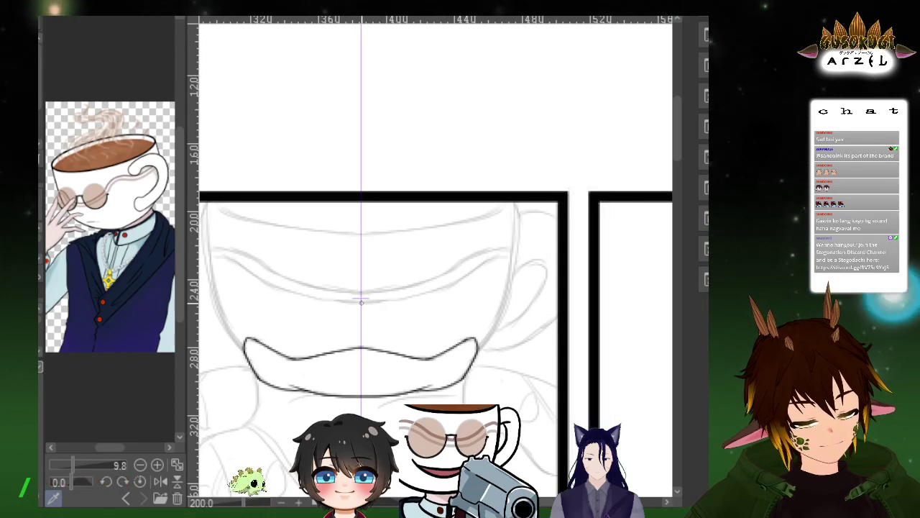
key(ctrl+z)
mouse_move(362, 300)
mouse_down()
mouse_move(436, 287)
mouse_move(502, 252)
mouse_up()
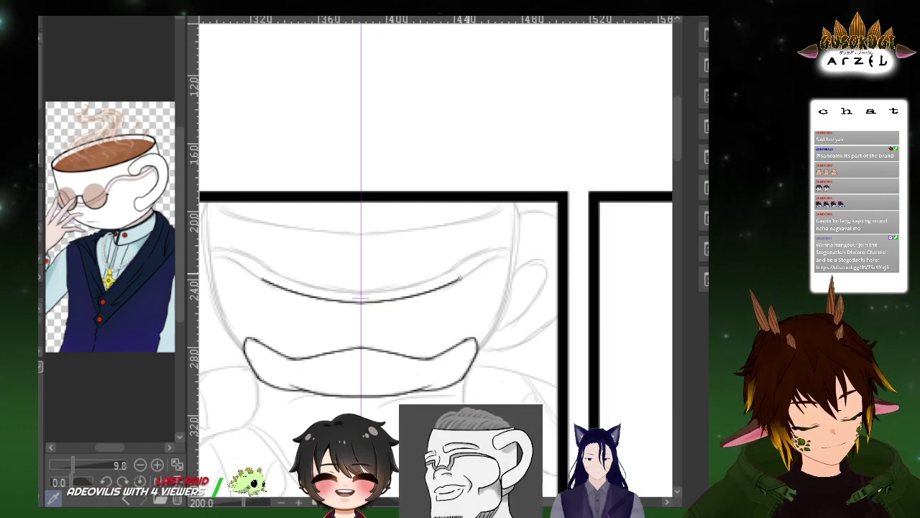
drag(483, 263, 514, 258)
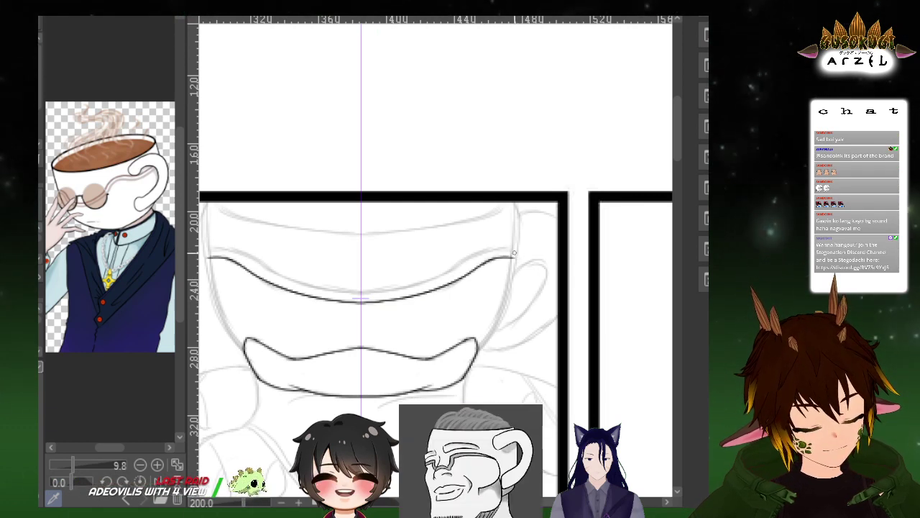
Ink the parallel upper line of the curved band and the cup's mirrored side outlines down to the base
drag(362, 296, 502, 246)
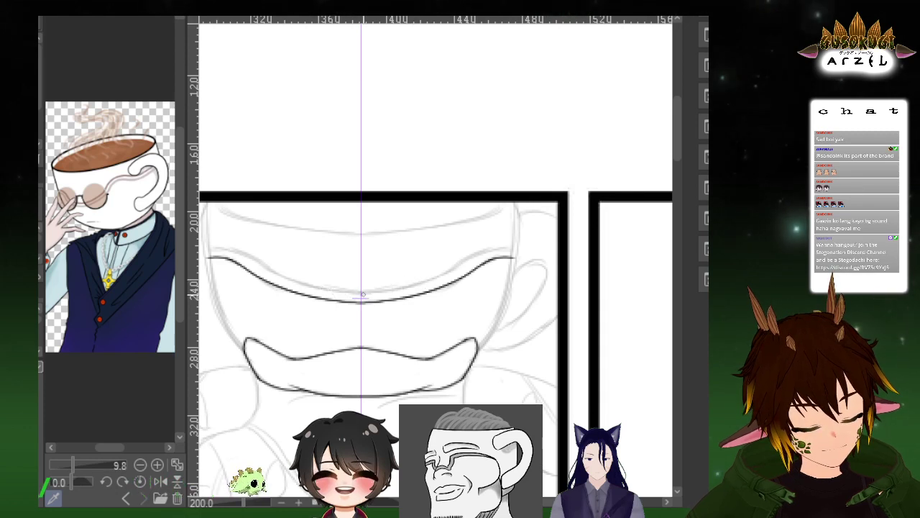
key(ctrl+z)
drag(362, 292, 385, 291)
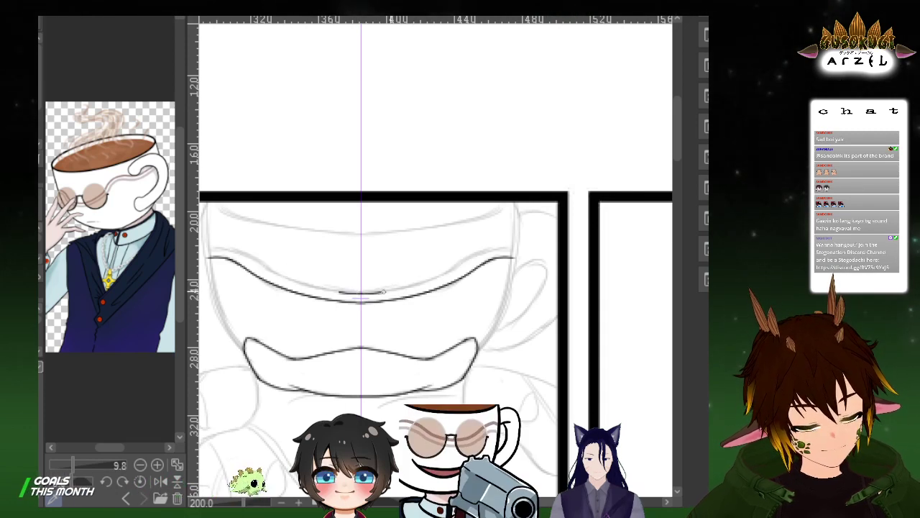
drag(454, 268, 512, 249)
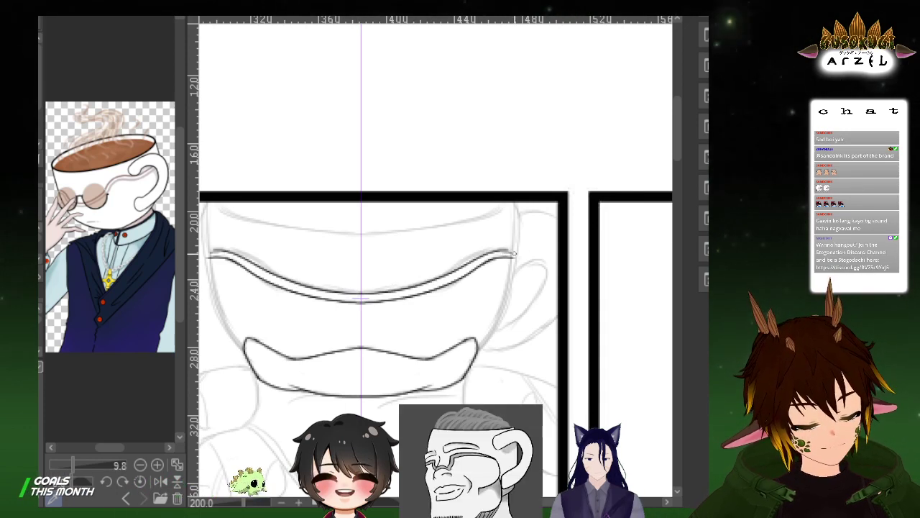
scroll(536, 237, up, 1)
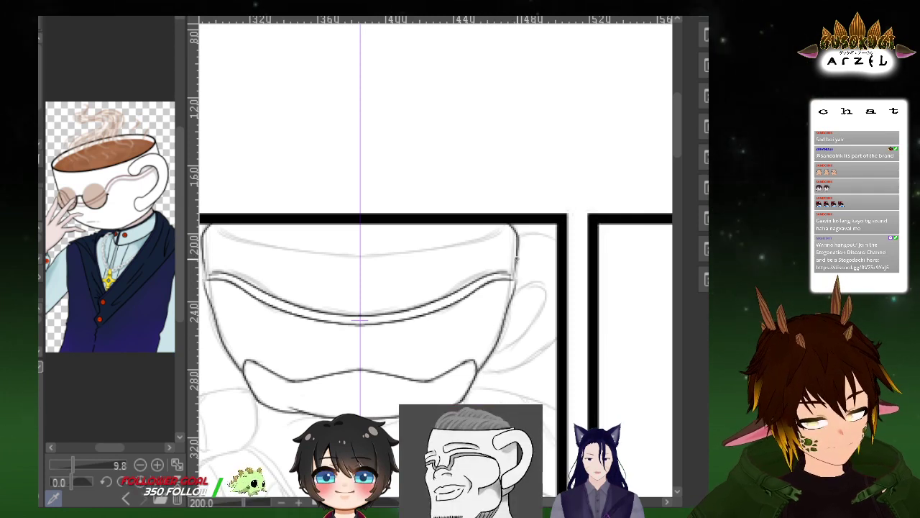
drag(512, 280, 476, 371)
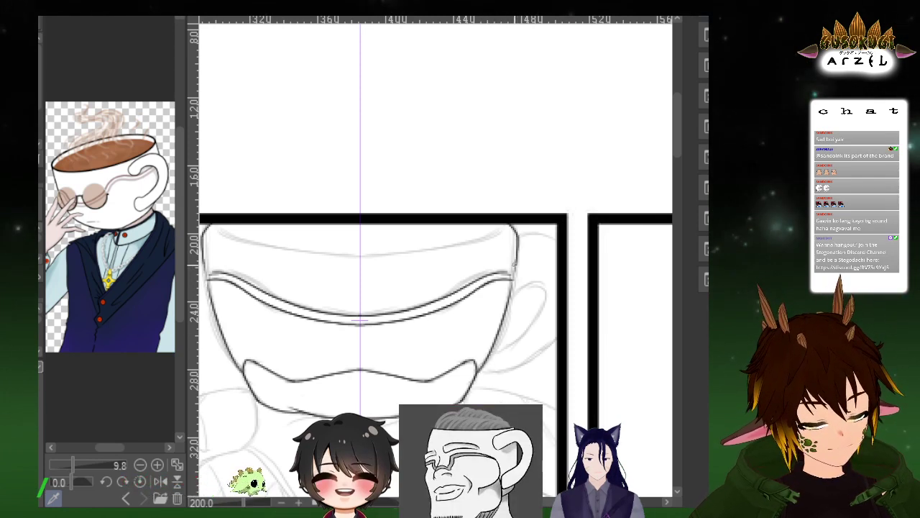
Ink the curved inner rim line across the cup's opening, just beneath the panel's upper border
drag(460, 322, 515, 328)
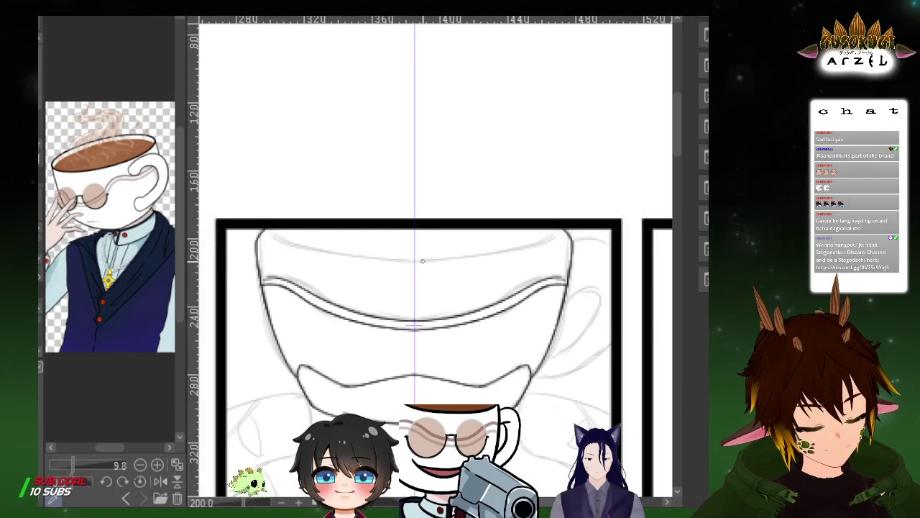
drag(414, 262, 496, 251)
key(ctrl+z)
drag(414, 261, 550, 234)
key(ctrl+z)
key(ctrl+z)
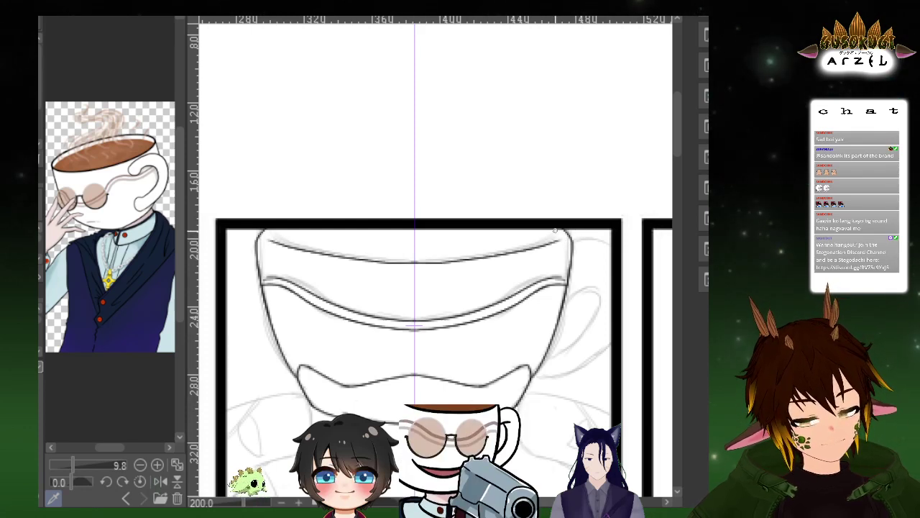
drag(338, 256, 492, 254)
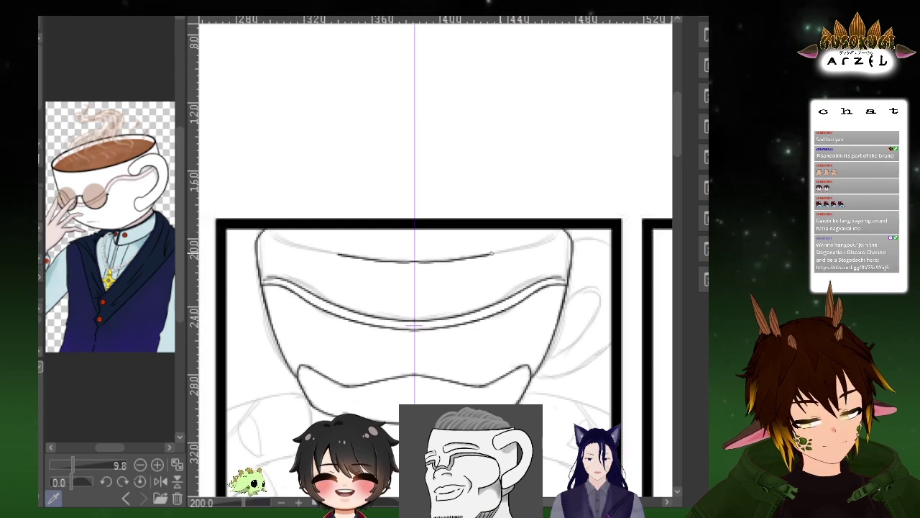
key(ctrl+z)
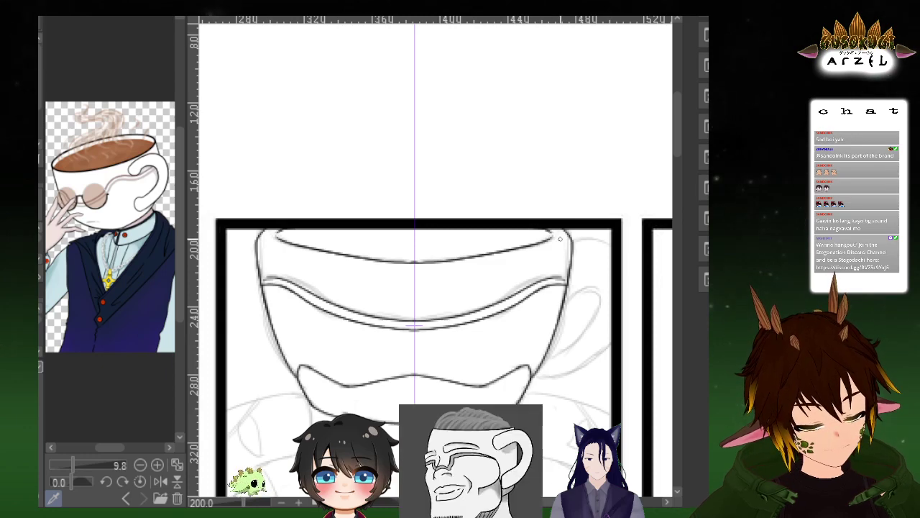
Ink the handle on the cup's right side with its inner loop and outer curves cut off at the panel border
drag(601, 316, 557, 245)
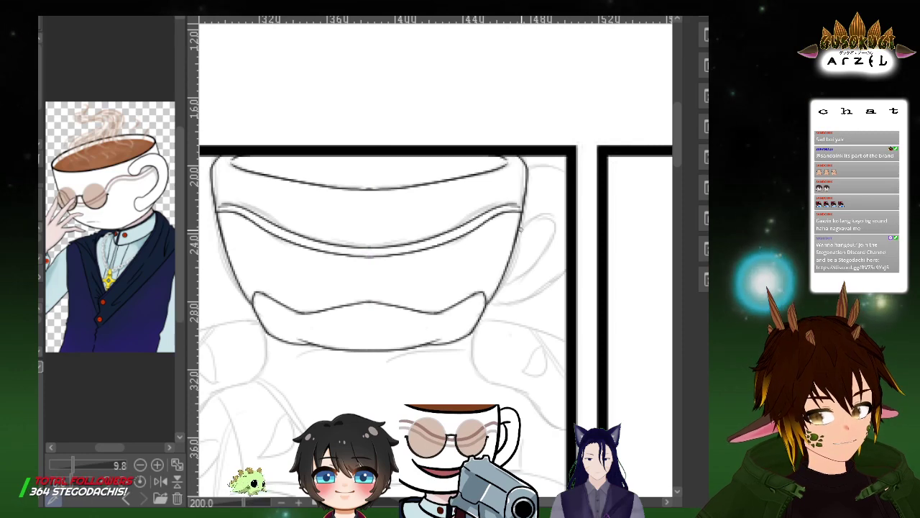
mouse_move(523, 228)
mouse_down()
mouse_move(541, 219)
mouse_move(545, 246)
mouse_move(503, 281)
mouse_up()
key(ctrl+z)
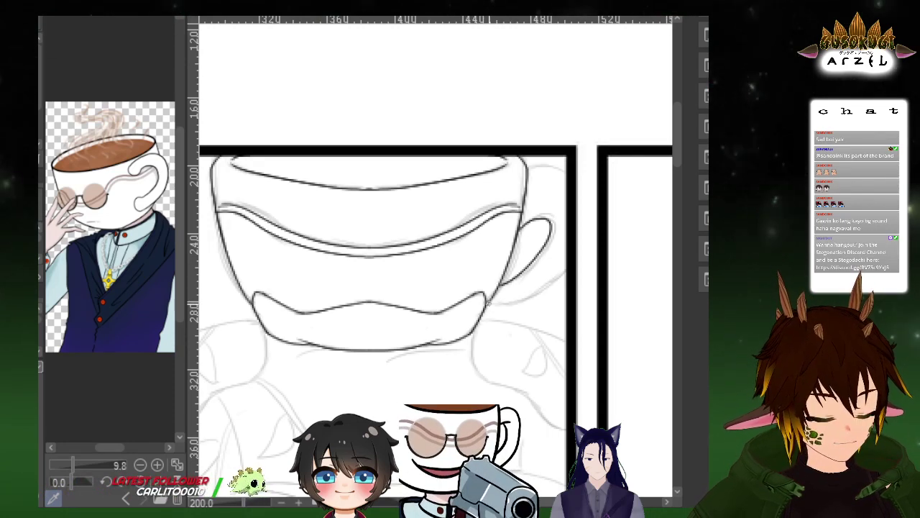
mouse_move(488, 303)
mouse_down()
mouse_move(532, 295)
mouse_move(565, 269)
mouse_up()
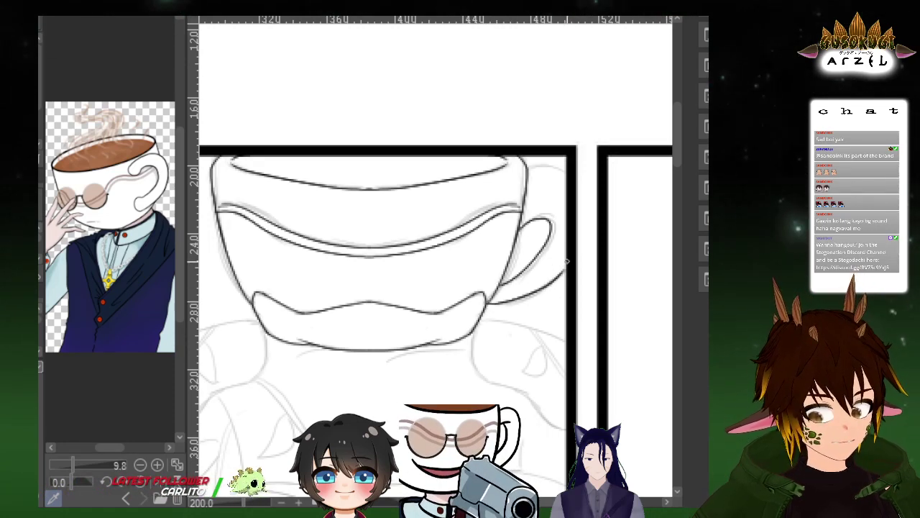
drag(528, 169, 536, 166)
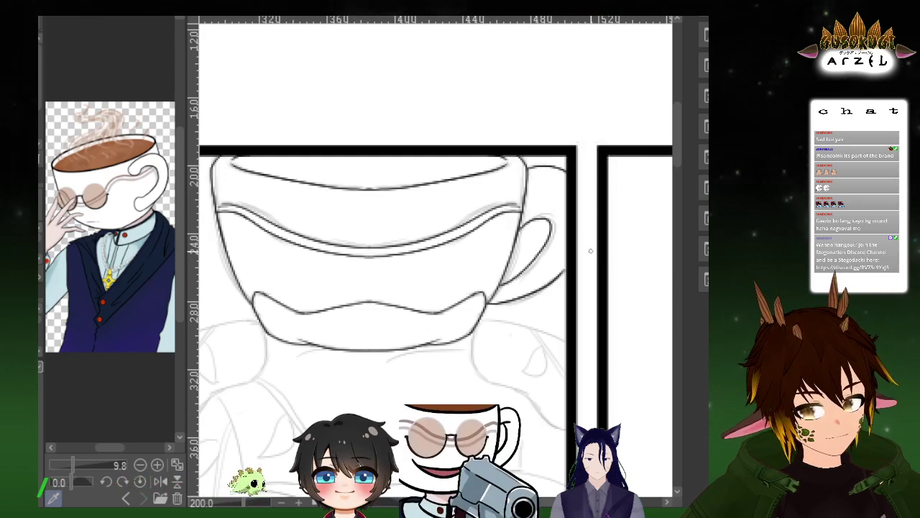
Correct the lower edge of the handle's opening where it meets the side of the cup
scroll(609, 278, down, 1)
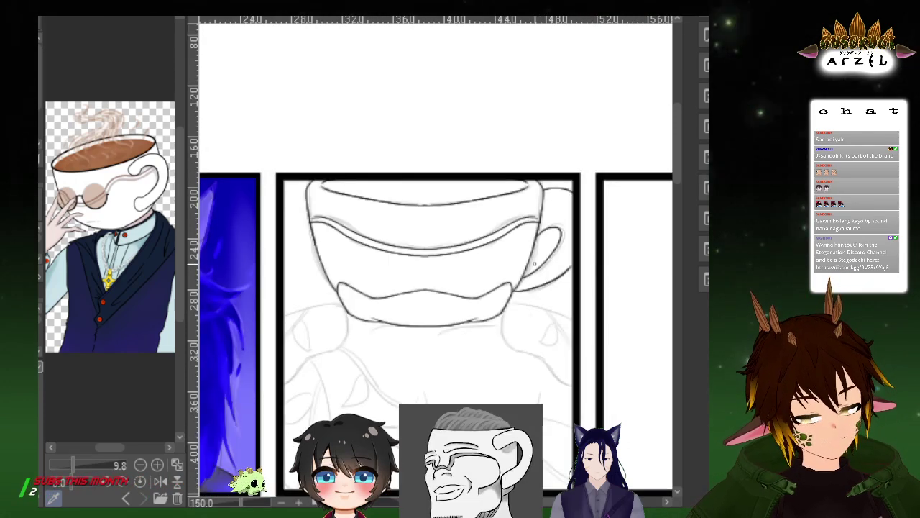
drag(529, 269, 558, 249)
scroll(565, 246, up, 3)
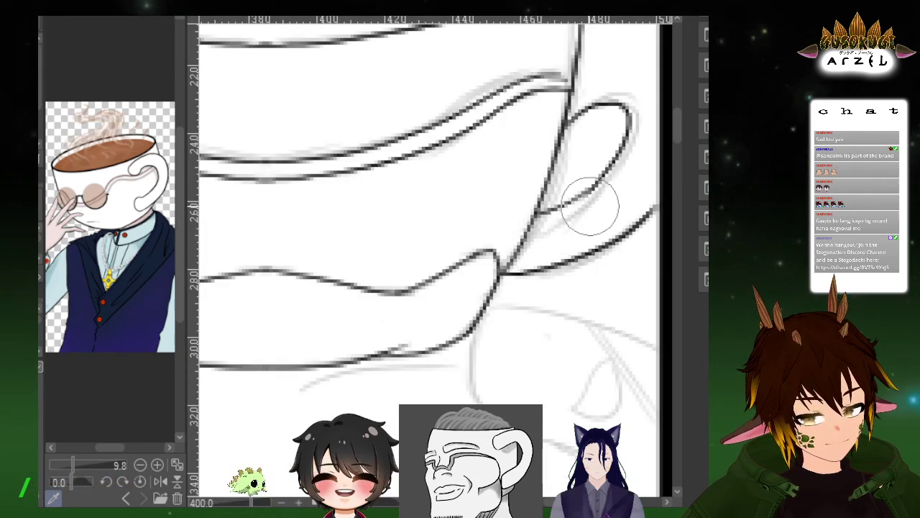
scroll(625, 200, down, 5)
Ink the upper and lower outlines of the rounded shape beneath the handle, from the cup's base to the panel's right border
drag(617, 254, 542, 238)
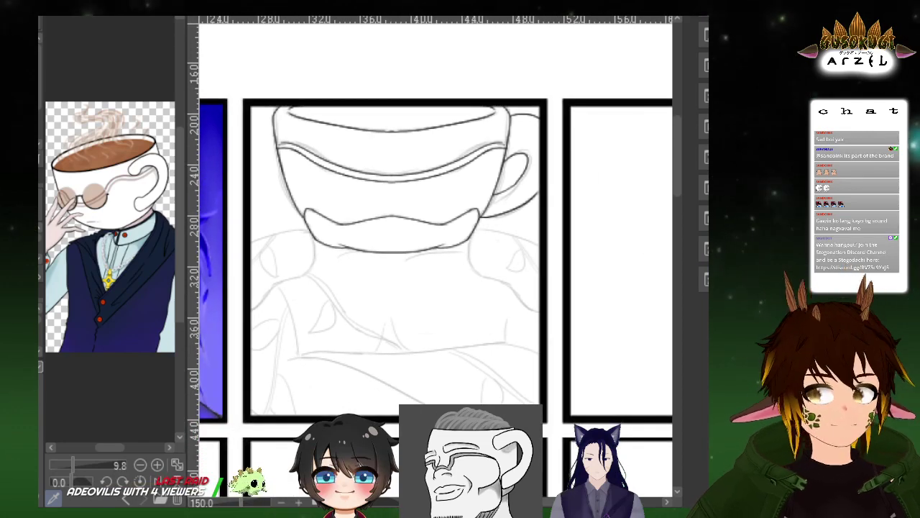
scroll(486, 222, up, 4)
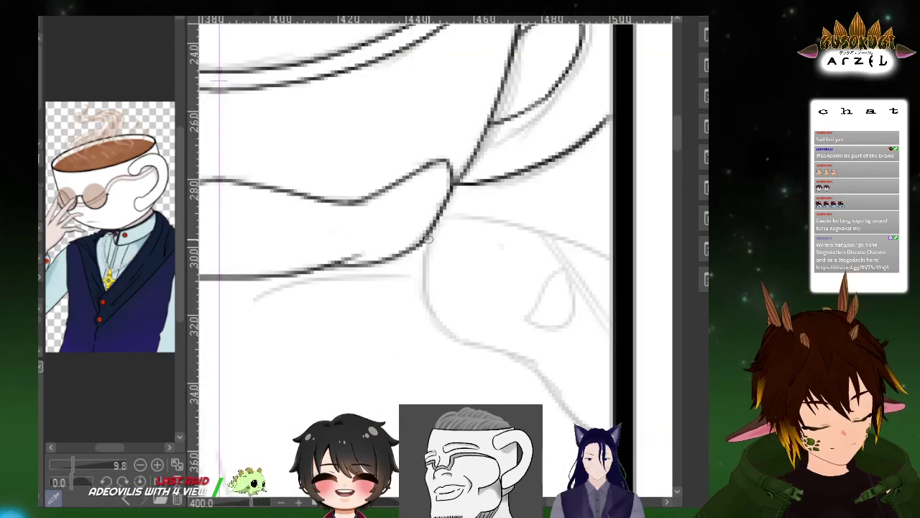
mouse_move(427, 237)
mouse_down()
mouse_move(435, 320)
mouse_move(616, 411)
mouse_up()
mouse_move(442, 218)
mouse_down()
mouse_move(566, 247)
mouse_move(600, 267)
mouse_up()
key(ctrl+z)
mouse_move(441, 216)
mouse_down()
mouse_move(474, 216)
mouse_move(613, 255)
mouse_up()
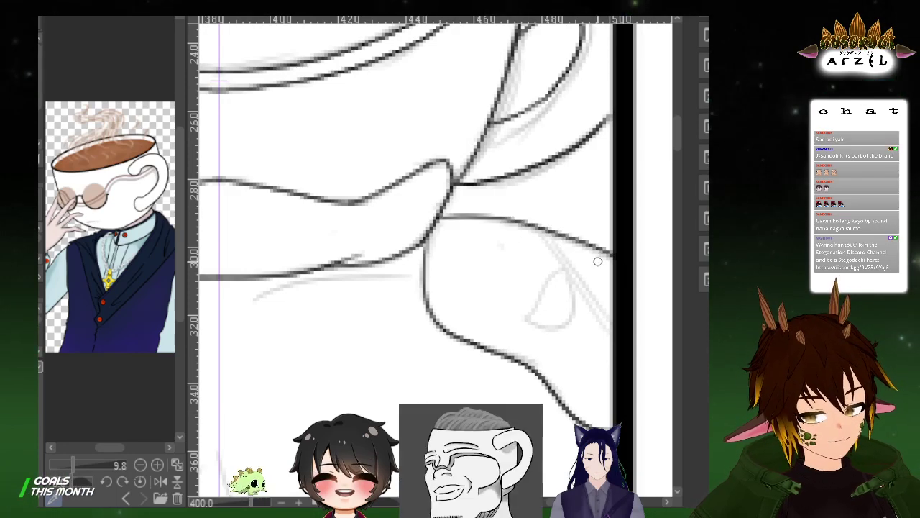
Ink the pair of mirrored flaring curves at the lower middle of the chest, over the faded sketch
scroll(597, 261, down, 5)
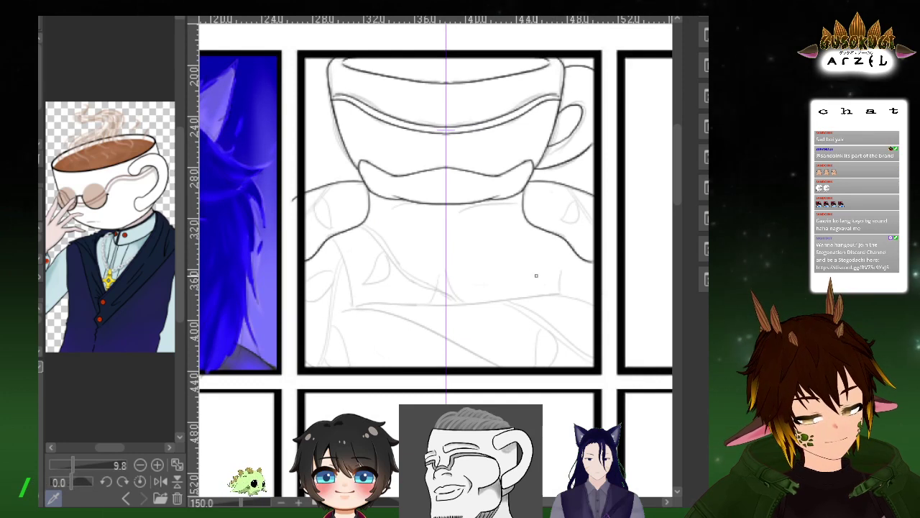
scroll(458, 271, up, 5)
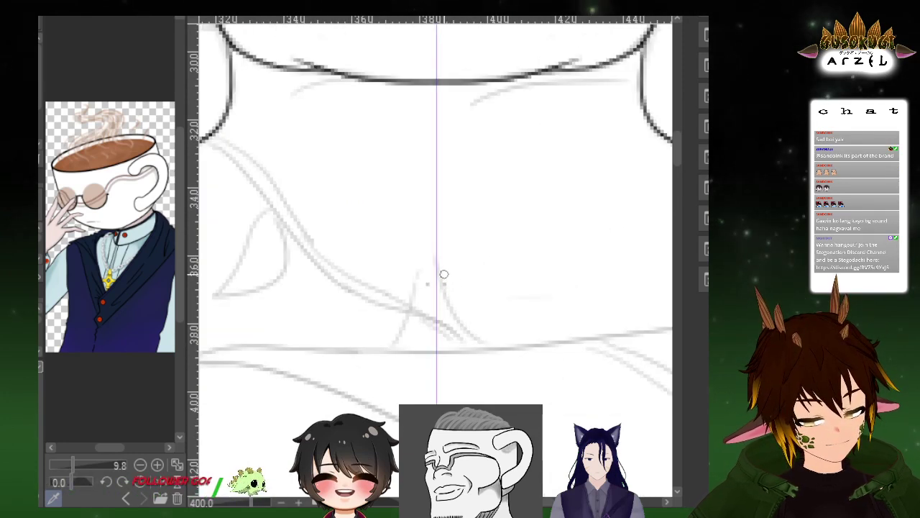
drag(446, 280, 493, 338)
key(ctrl+z)
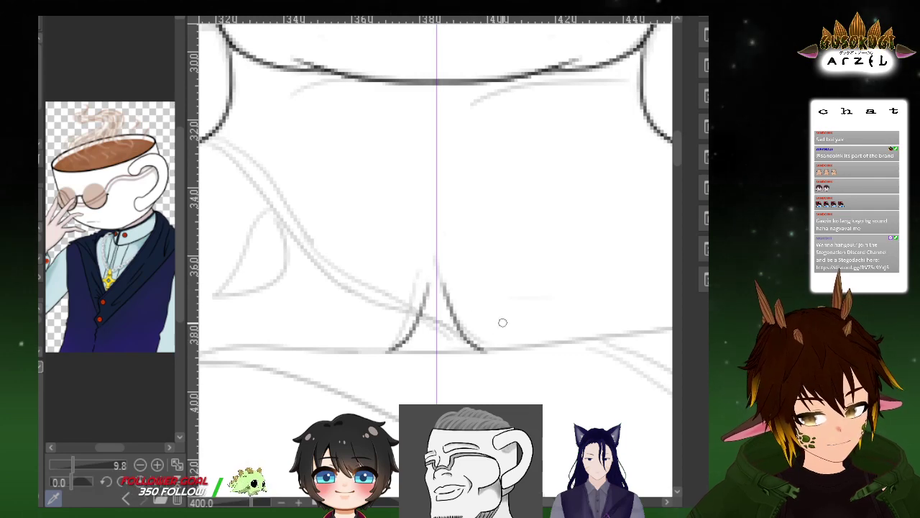
Ink the mirrored collarbone lines just beneath the cup's base, each ending in a short downward curve near the centre
scroll(502, 322, up, 3)
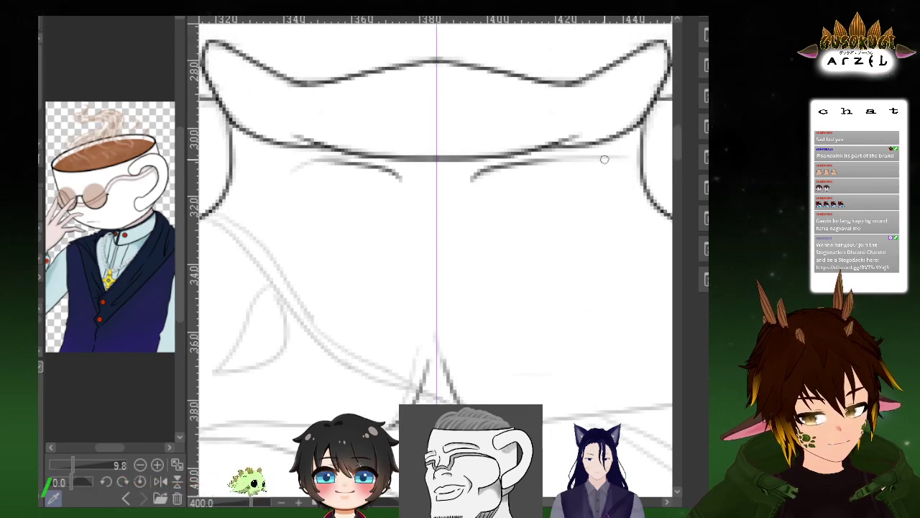
scroll(626, 172, down, 3)
drag(654, 256, 596, 238)
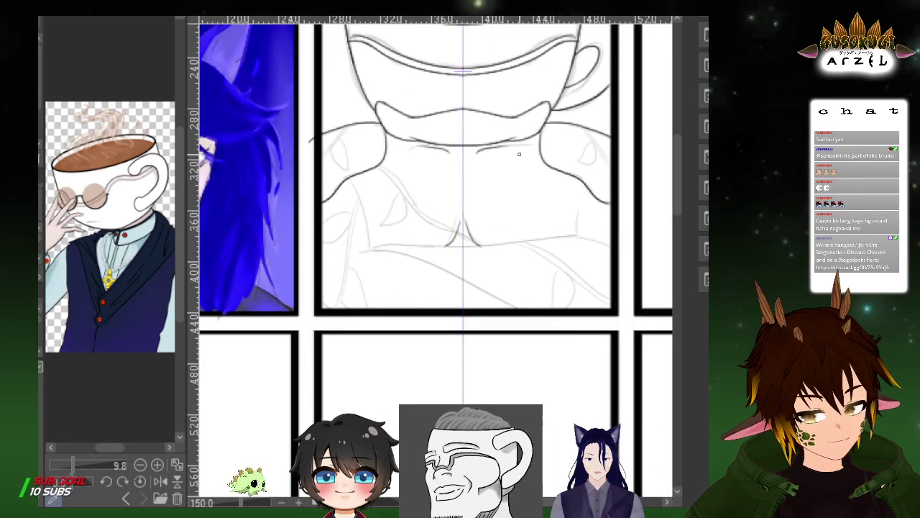
scroll(520, 153, up, 3)
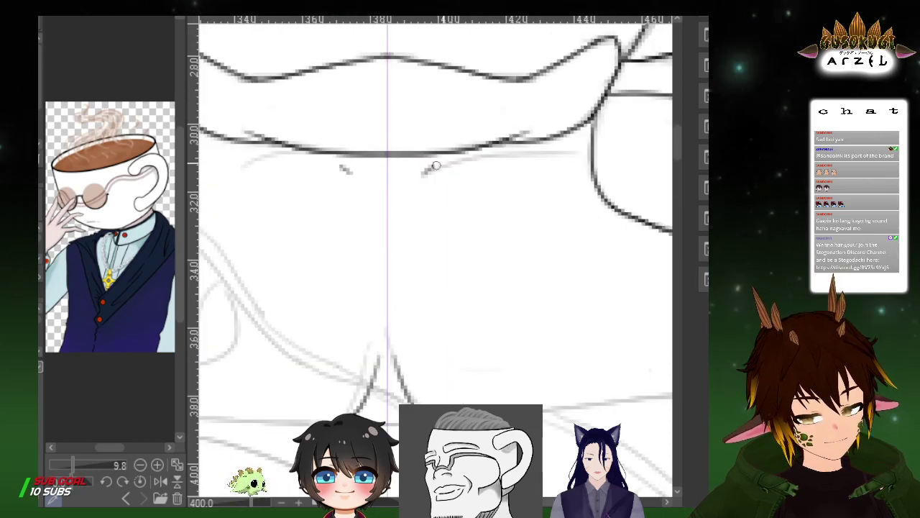
scroll(623, 191, down, 5)
drag(644, 219, 524, 199)
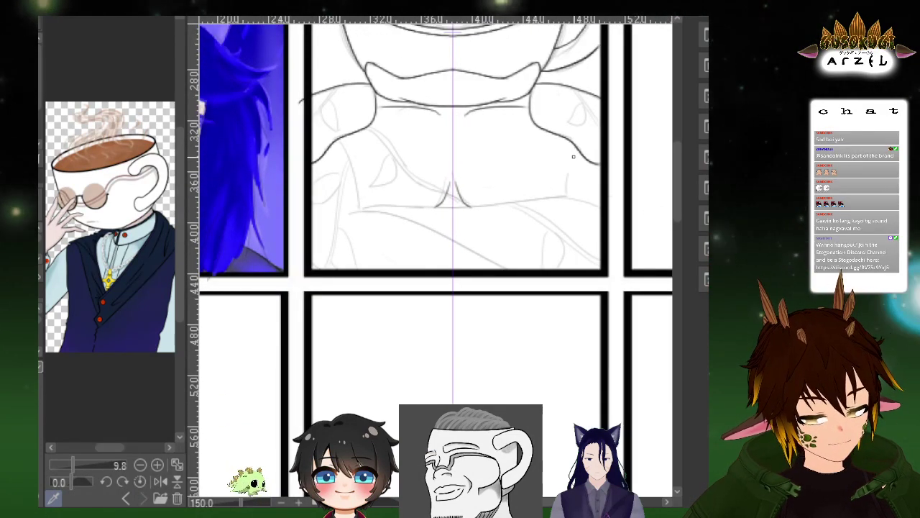
Ink the torso's right and left side lines and the left half of the horizontal line across the lower chest
drag(568, 159, 571, 196)
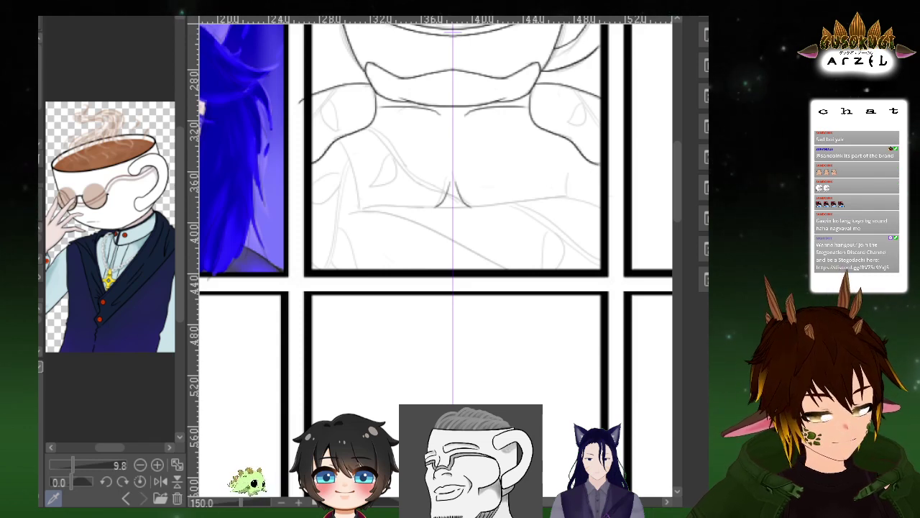
scroll(570, 164, up, 1)
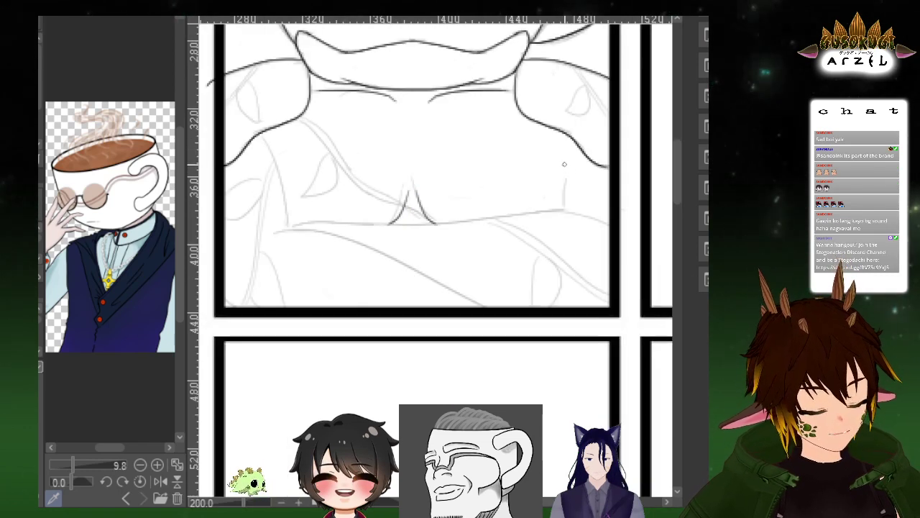
drag(551, 141, 553, 210)
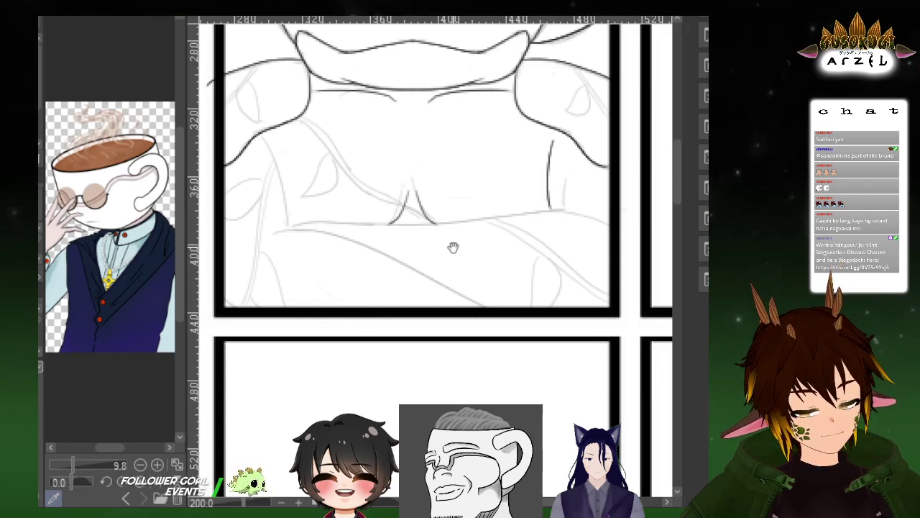
drag(453, 247, 494, 264)
mouse_move(307, 166)
mouse_down()
mouse_move(327, 229)
mouse_move(474, 240)
mouse_move(619, 233)
mouse_up()
key(ctrl+z)
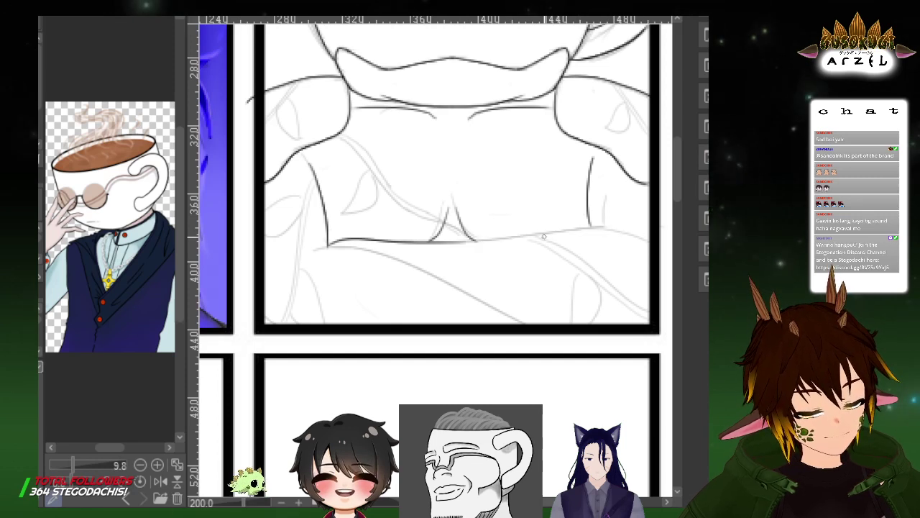
Ink the right half of the lower chest line as one gentle curve reaching the panel's right border
key(ctrl+z)
drag(444, 242, 603, 226)
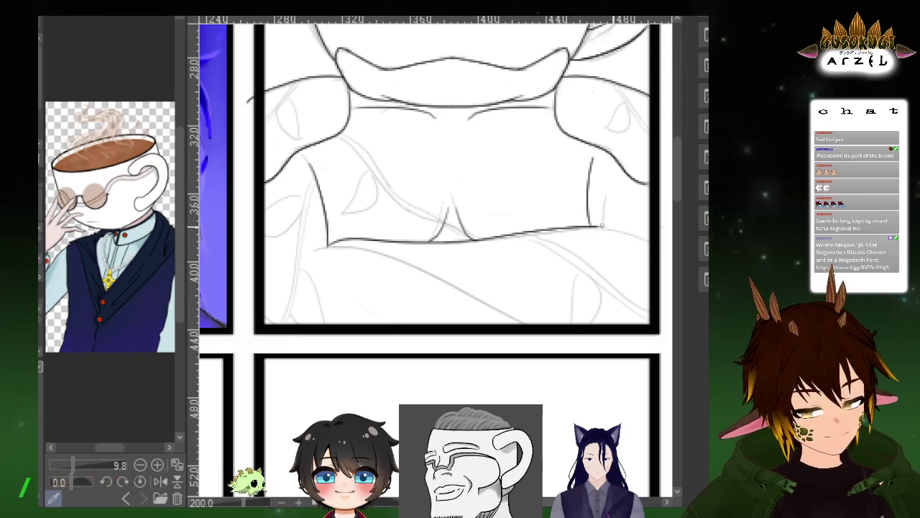
key(ctrl+z)
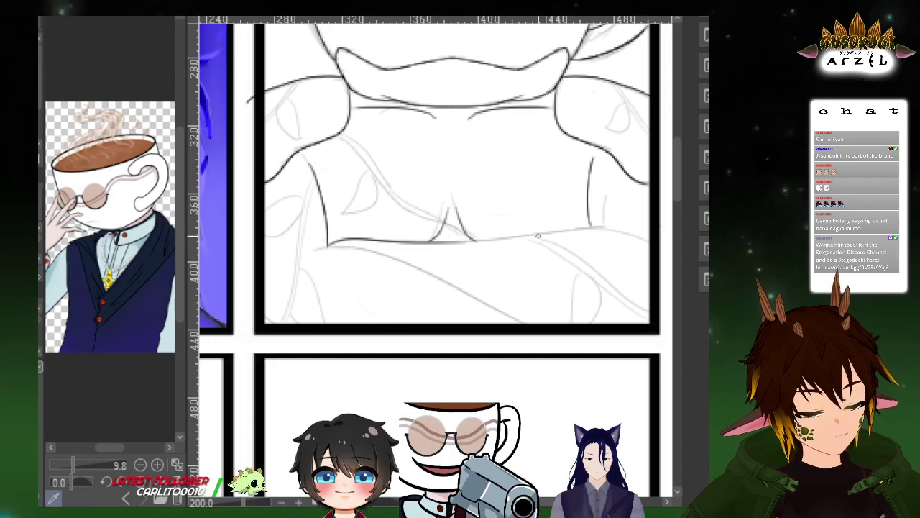
drag(489, 240, 647, 234)
key(ctrl+z)
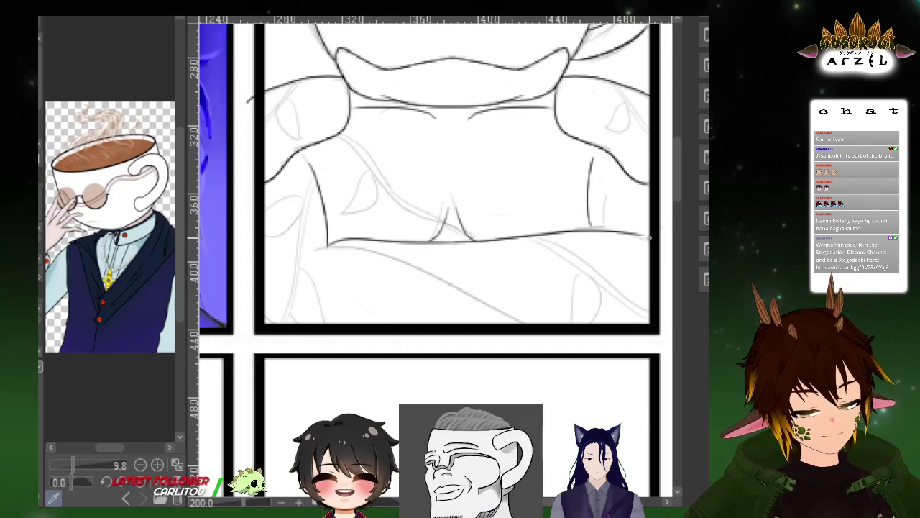
mouse_move(458, 243)
mouse_down()
mouse_move(665, 246)
mouse_move(598, 214)
mouse_move(669, 219)
mouse_up()
Ink the long diagonal curve sloping from the torso's lower left corner down towards the panel's lower border
drag(348, 220, 551, 291)
key(ctrl+z)
key(ctrl+z)
drag(333, 222, 455, 249)
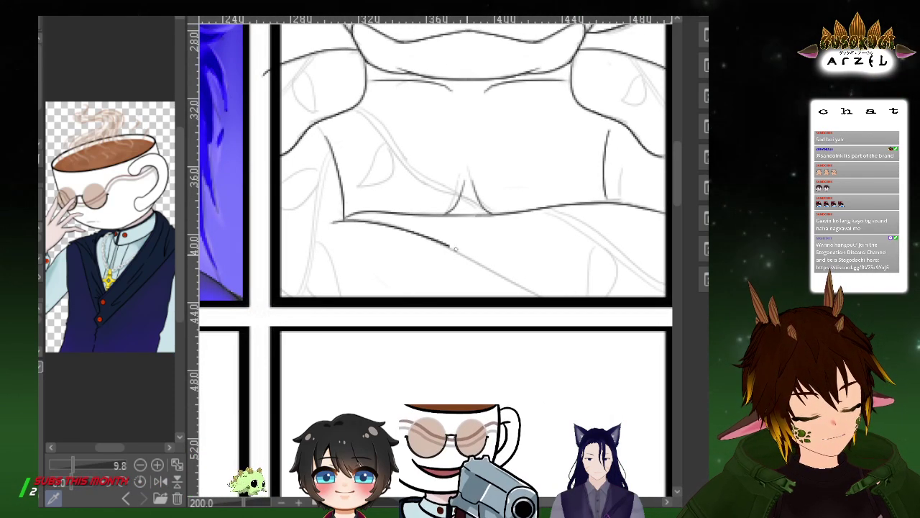
drag(336, 223, 555, 290)
key(ctrl+z)
mouse_move(332, 226)
mouse_down()
mouse_move(381, 226)
mouse_move(591, 311)
mouse_up()
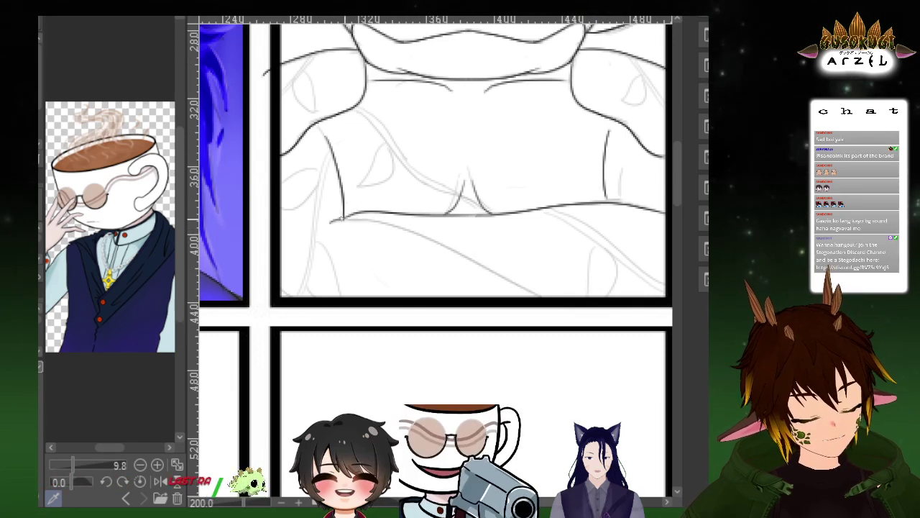
key(ctrl+z)
drag(330, 221, 545, 295)
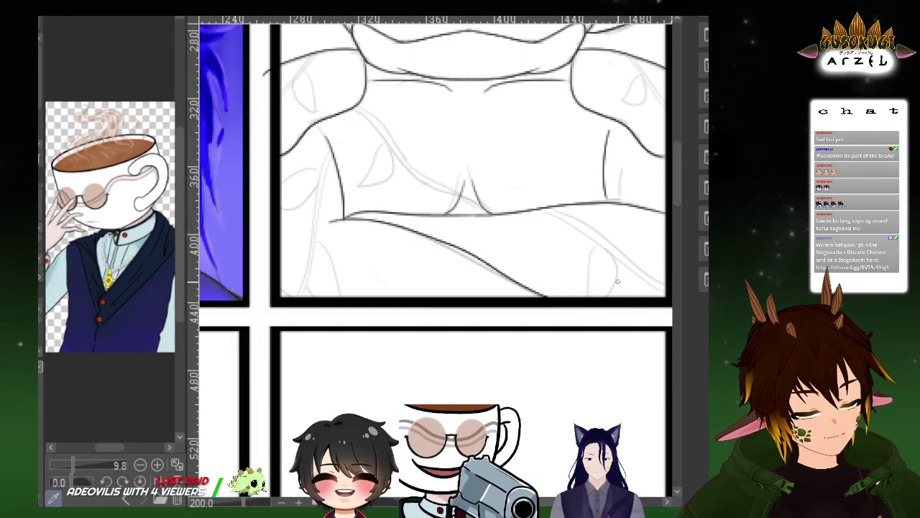
key(ctrl+z)
drag(352, 217, 568, 291)
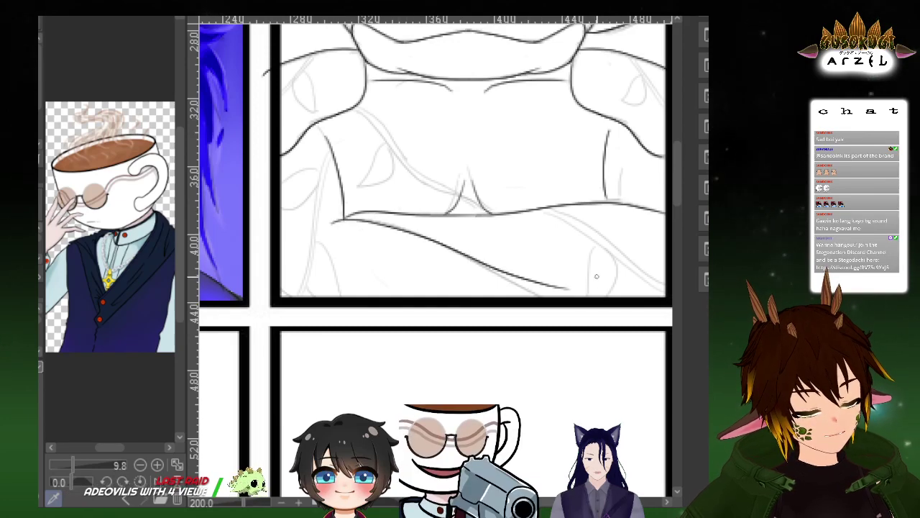
Extend the diagonal curve beneath the chest until it meets the panel's lower border
mouse_move(617, 250)
mouse_down()
mouse_move(564, 308)
mouse_move(554, 363)
mouse_move(554, 295)
mouse_up()
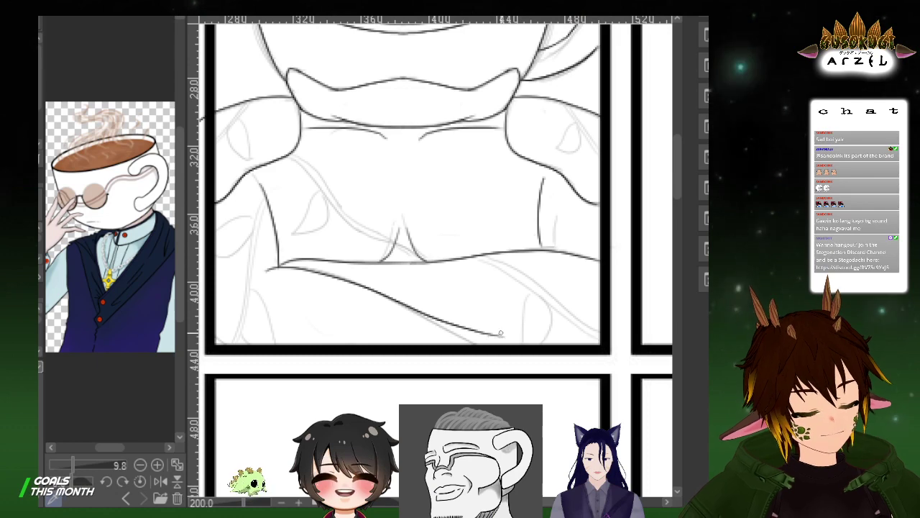
scroll(609, 275, up, 3)
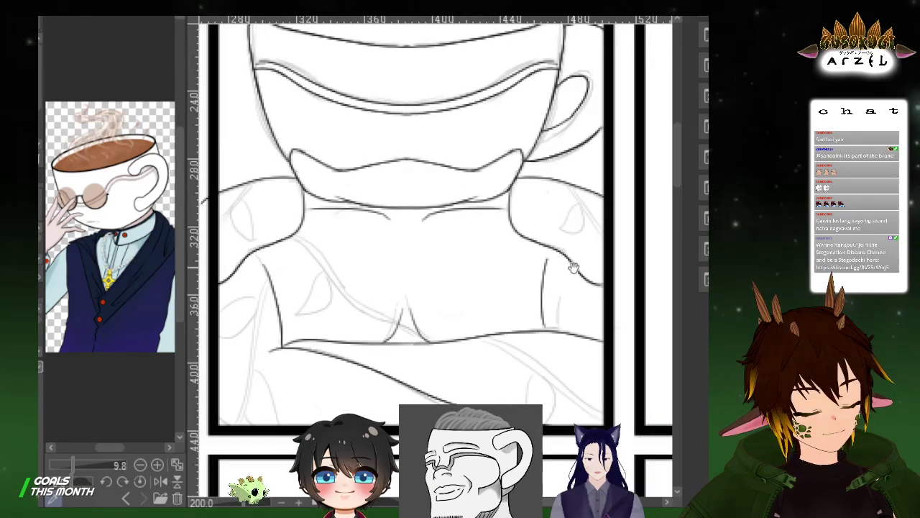
drag(573, 268, 484, 195)
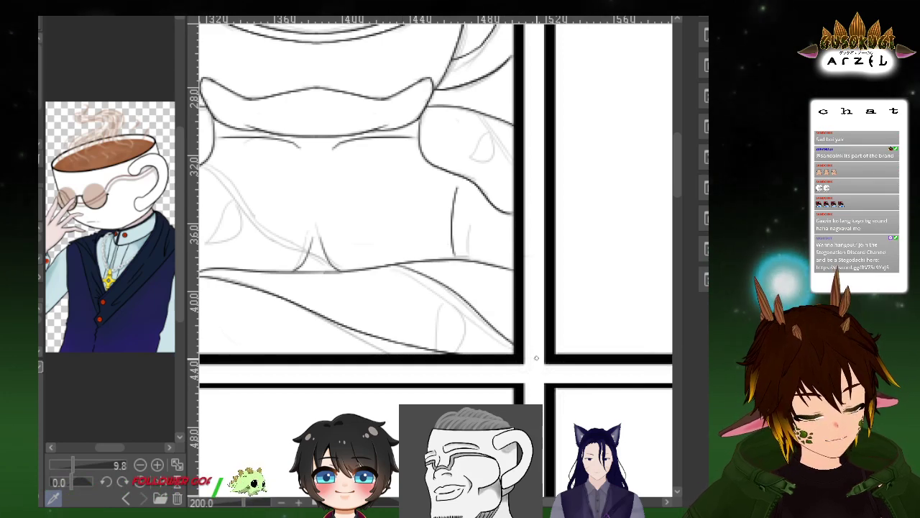
drag(555, 186, 604, 302)
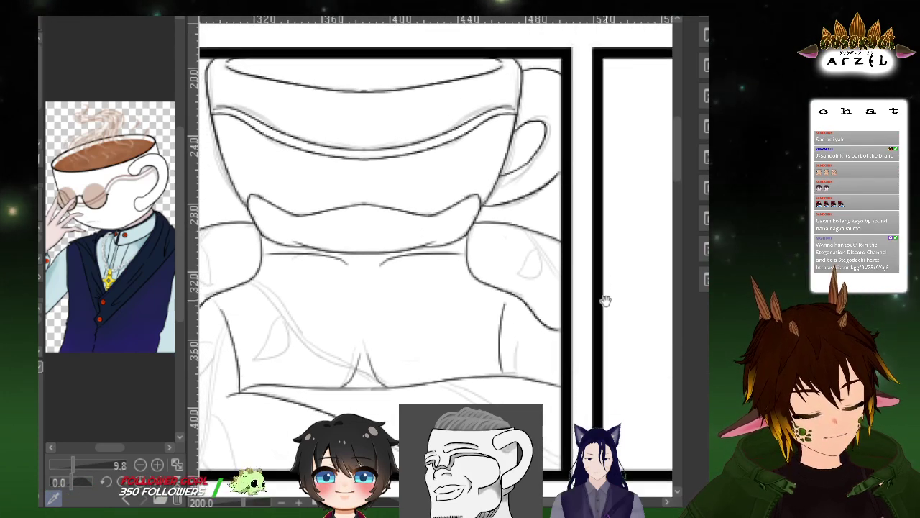
scroll(612, 259, down, 2)
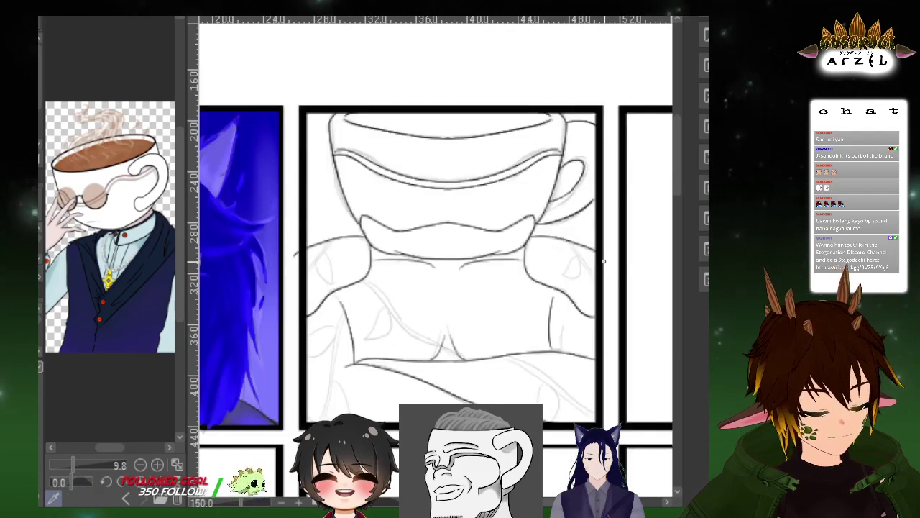
drag(609, 253, 566, 280)
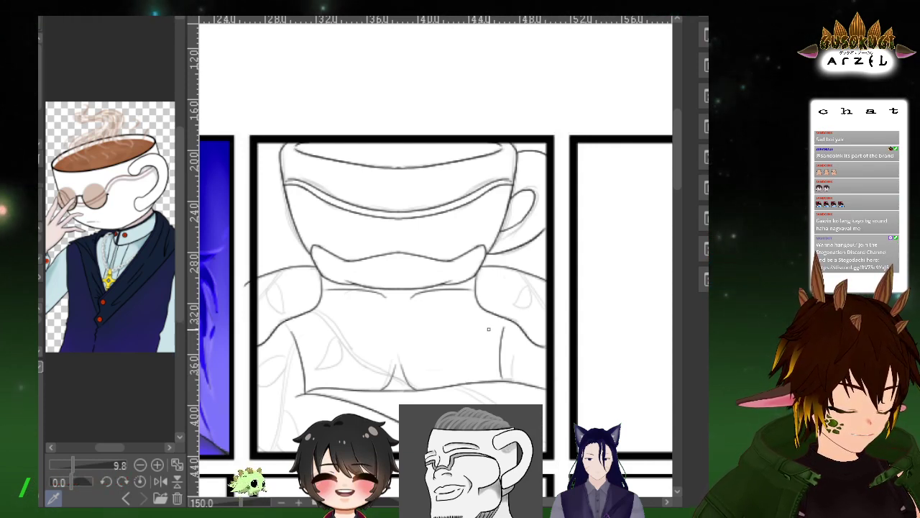
Ink the small leaf on the right rounded shape in green, following the sketch
scroll(501, 377, up, 4)
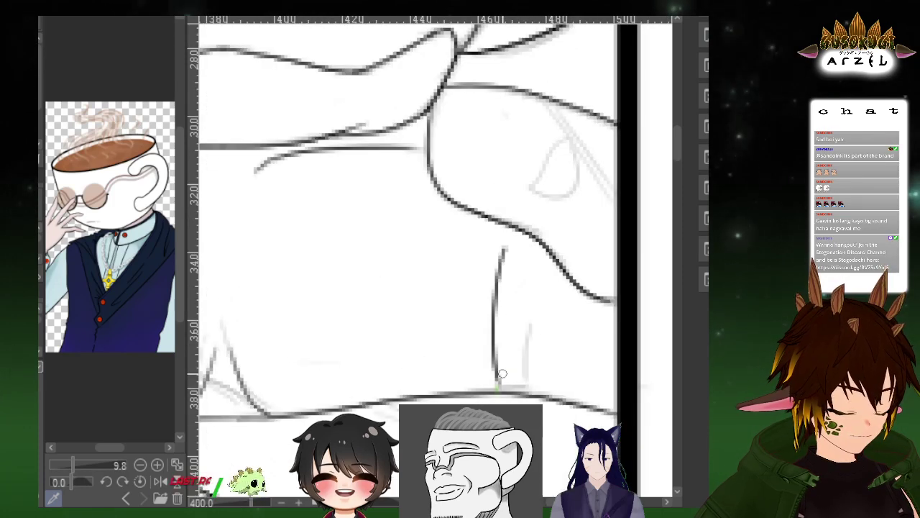
scroll(508, 372, down, 4)
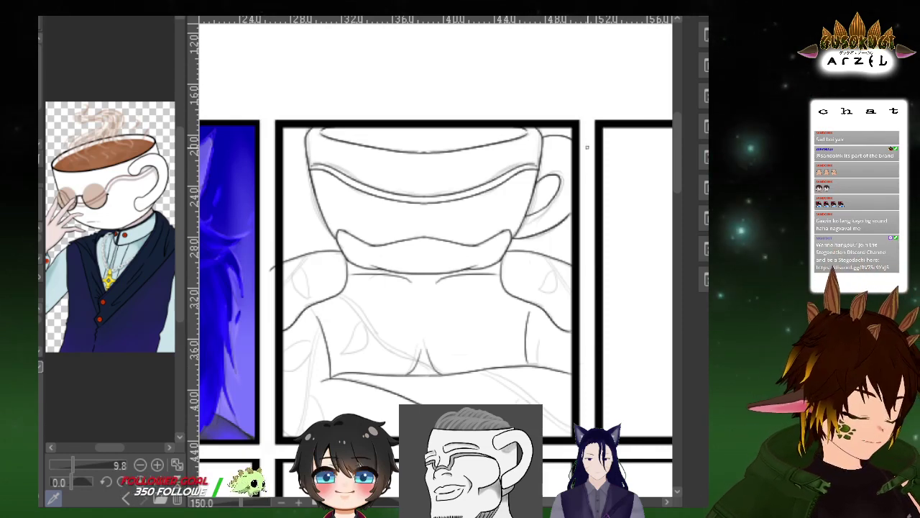
scroll(545, 340, up, 2)
drag(563, 325, 571, 228)
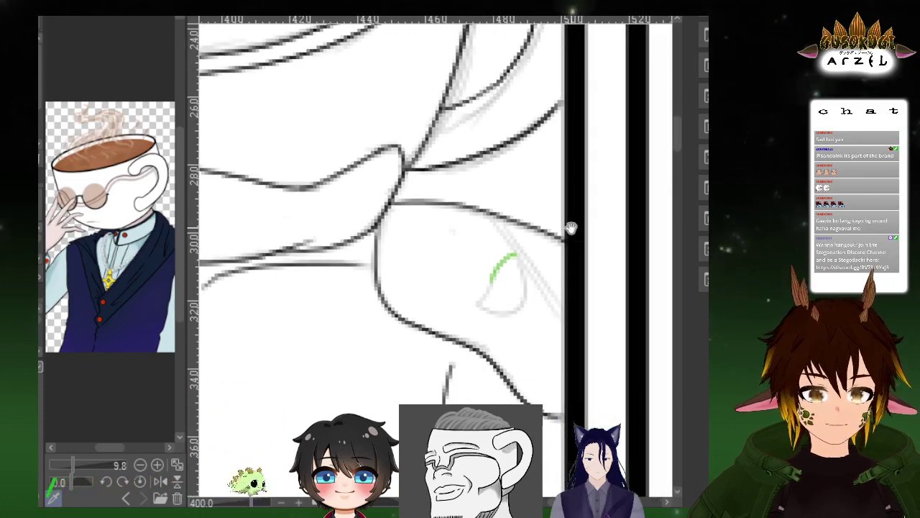
key(ctrl+z)
mouse_move(515, 254)
mouse_down()
mouse_move(476, 307)
mouse_move(508, 313)
mouse_move(527, 262)
mouse_up()
Ink the double-lined green vine beside the leaf, from the rounded shape's upper outline to the panel's right border
drag(487, 214, 569, 334)
key(ctrl+z)
drag(489, 215, 565, 319)
key(ctrl+z)
drag(491, 216, 572, 326)
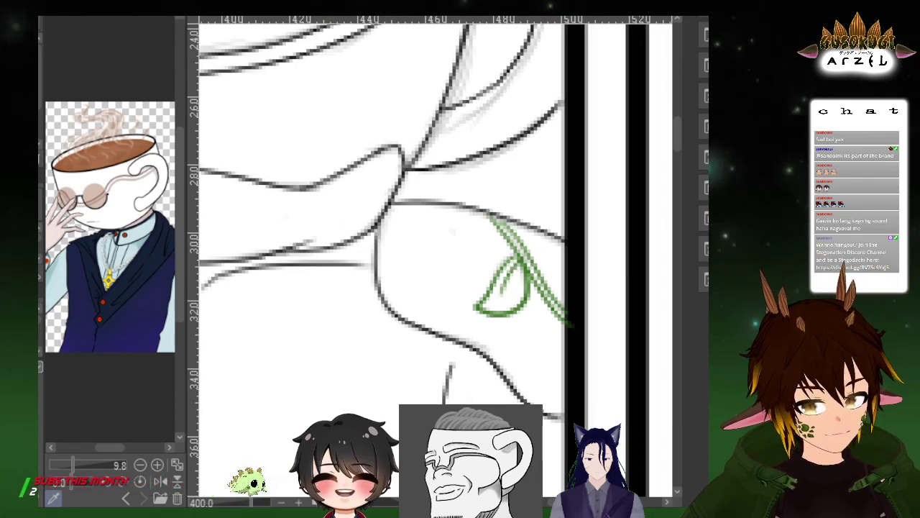
Ink both edges of the green vine running diagonally across the chest from the left rounded shape towards the centre
key(ctrl+minus)
key(ctrl+minus)
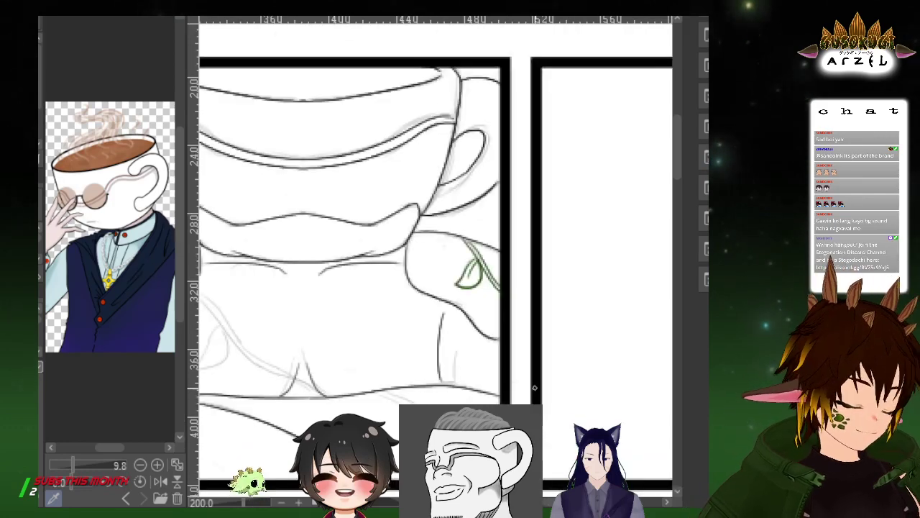
drag(511, 374, 613, 306)
drag(308, 275, 361, 249)
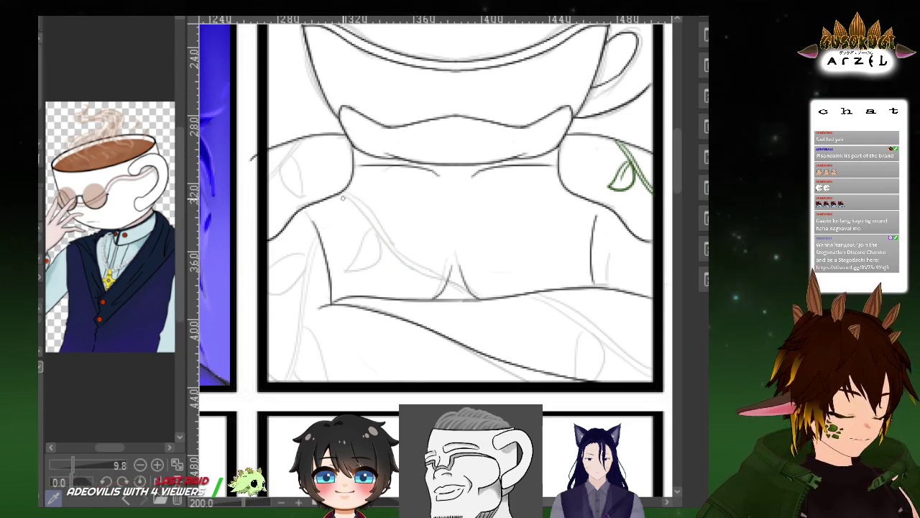
drag(342, 193, 432, 277)
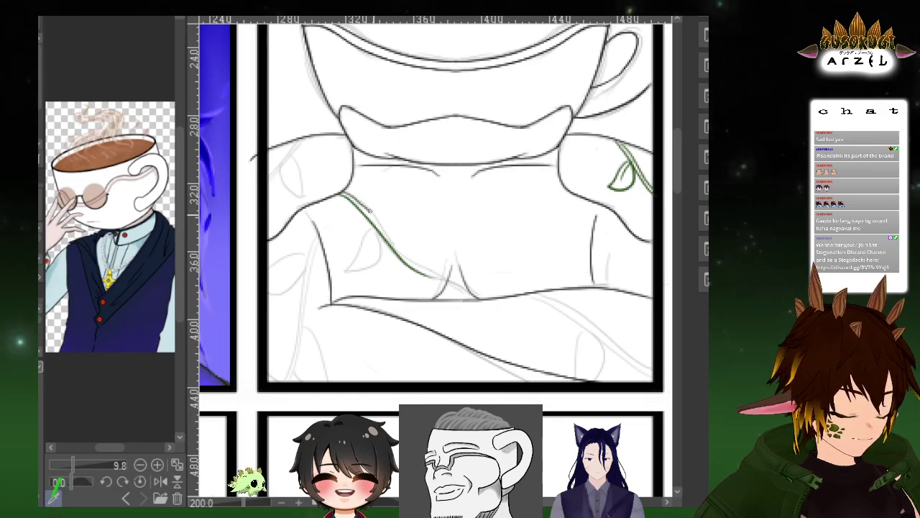
mouse_move(346, 196)
mouse_down()
mouse_move(413, 266)
mouse_move(444, 275)
mouse_move(417, 274)
mouse_move(448, 279)
mouse_up()
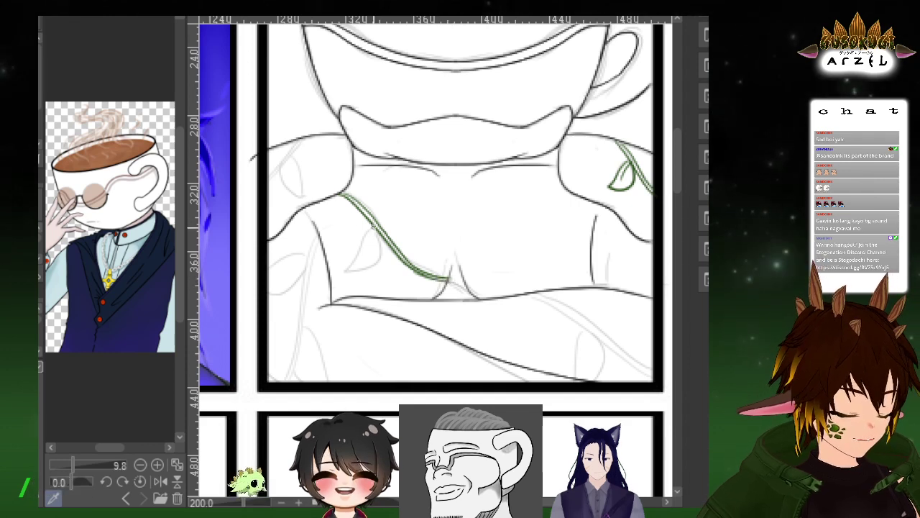
Ink the green leaf hanging from the chest vine and extend the vine across the chest's central curves
mouse_move(354, 250)
mouse_down()
mouse_move(348, 275)
mouse_move(383, 252)
mouse_up()
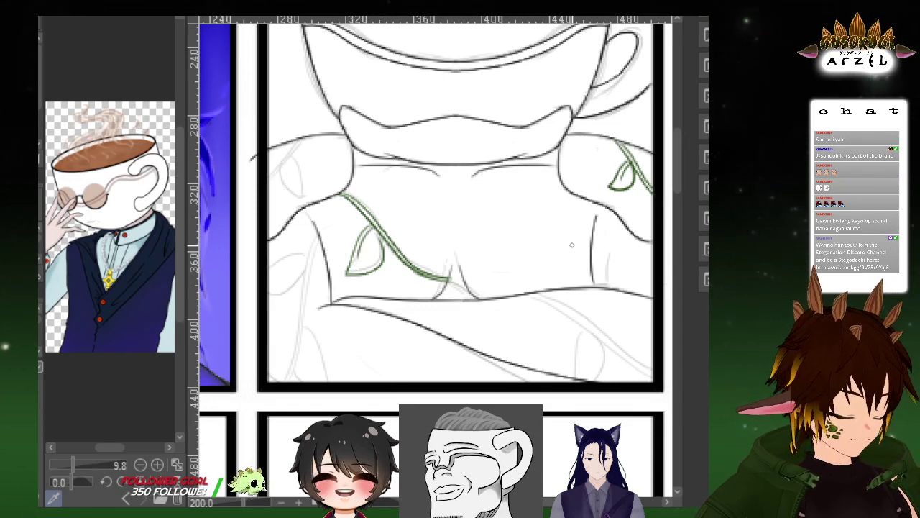
drag(534, 279, 507, 258)
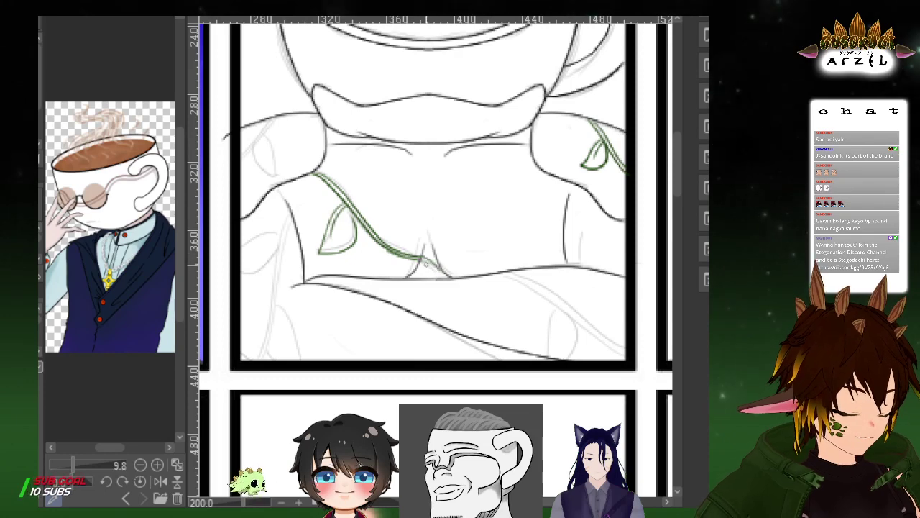
drag(515, 247, 571, 207)
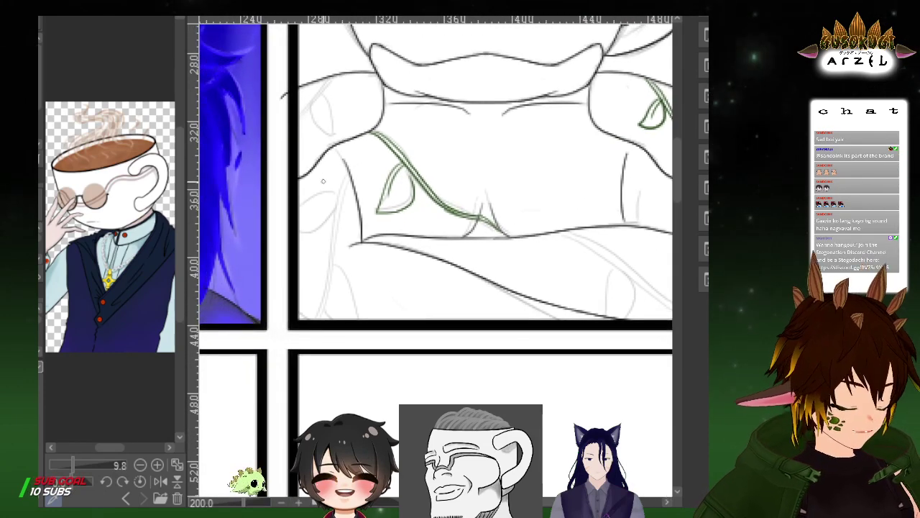
Ink both edges of the green vine running down the left arm to the panel's lower border, with its two leaves
key(ctrl+z)
drag(348, 173, 320, 313)
key(ctrl+z)
drag(348, 172, 320, 312)
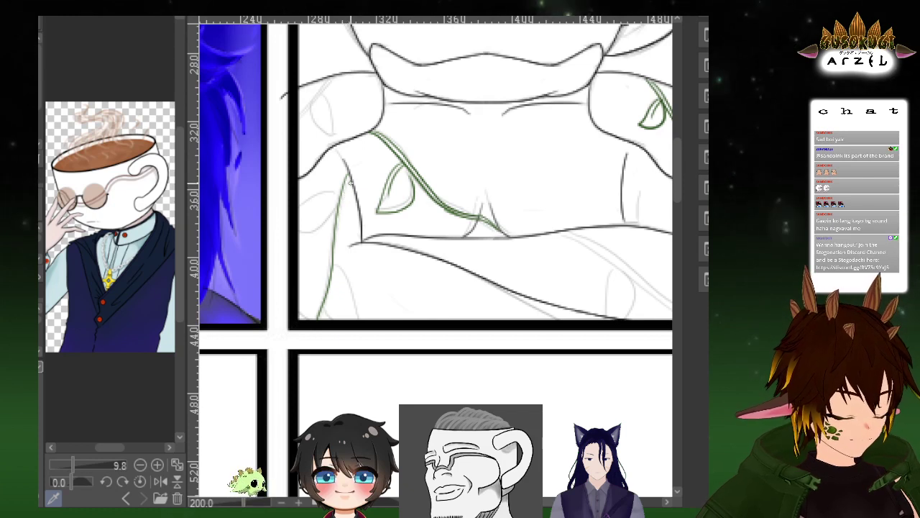
drag(345, 204, 332, 289)
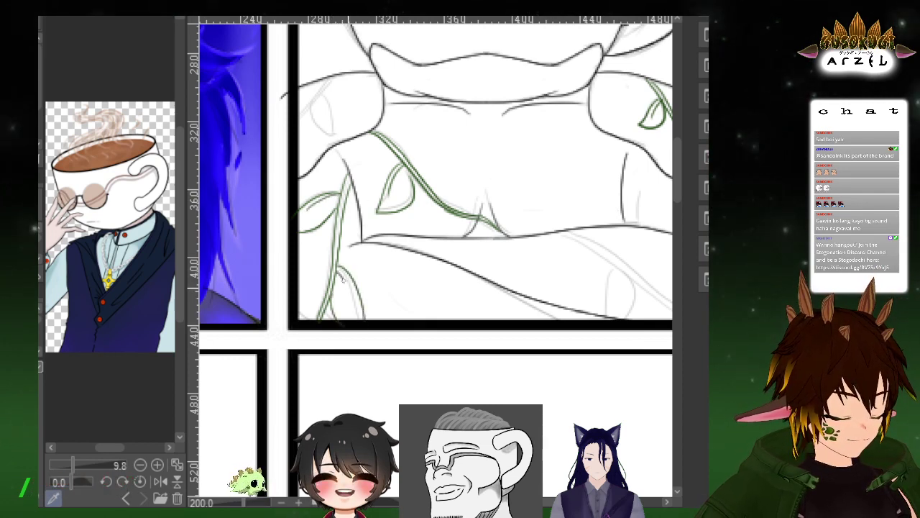
Ink the double-lined green vine running diagonally across the lower right torso to the panel's corner, with its hanging leaf
mouse_move(603, 246)
mouse_down()
mouse_move(524, 259)
mouse_move(493, 251)
mouse_up()
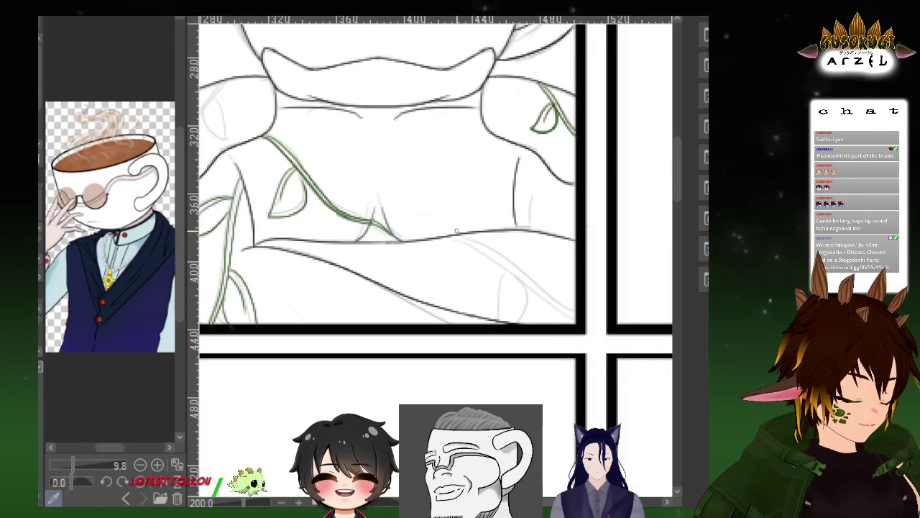
drag(536, 282, 558, 301)
key(ctrl+z)
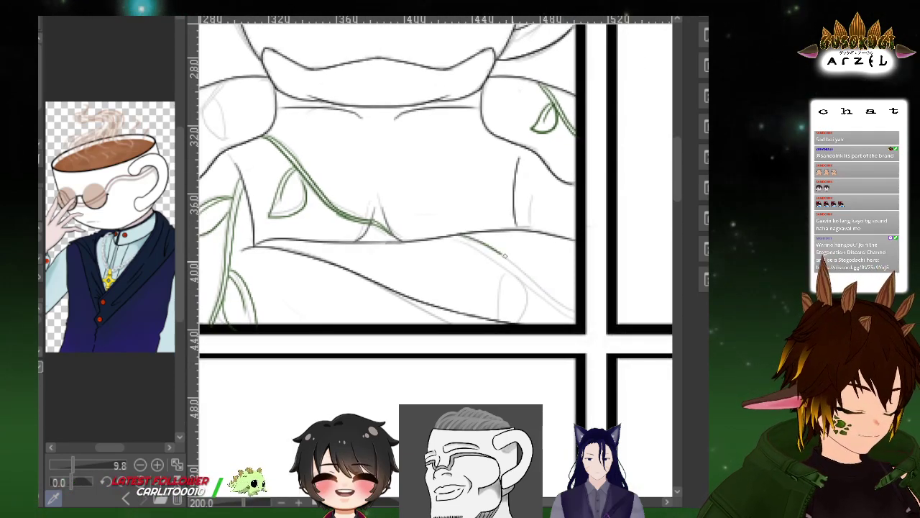
drag(460, 236, 605, 325)
key(e)
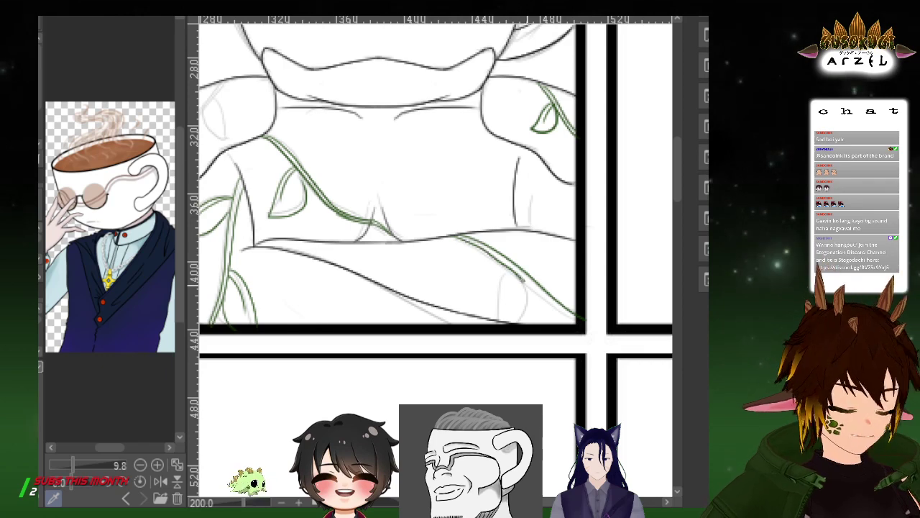
key(ctrl+z)
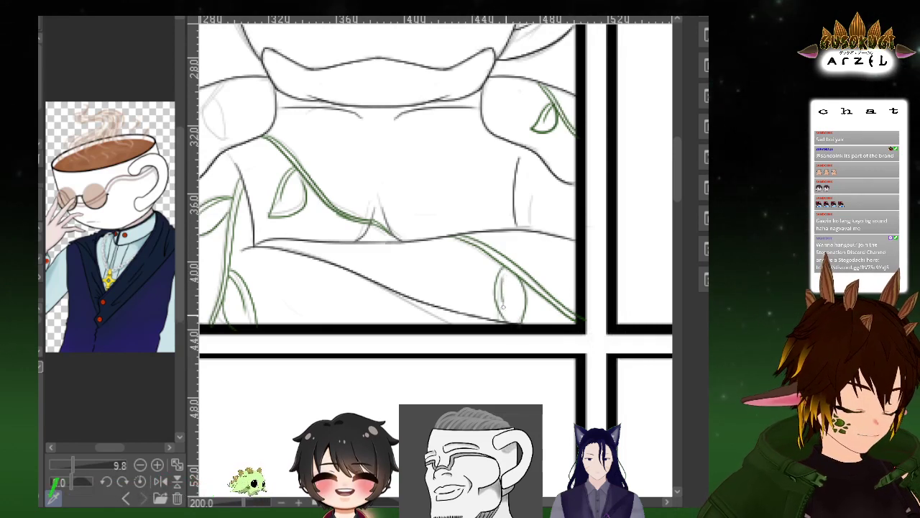
key(ctrl+z)
Ink the green vine and small leaf on the left rounded shoulder shape, following the sketch
mouse_move(519, 256)
mouse_down()
mouse_move(551, 263)
mouse_move(560, 286)
mouse_up()
drag(268, 154, 320, 194)
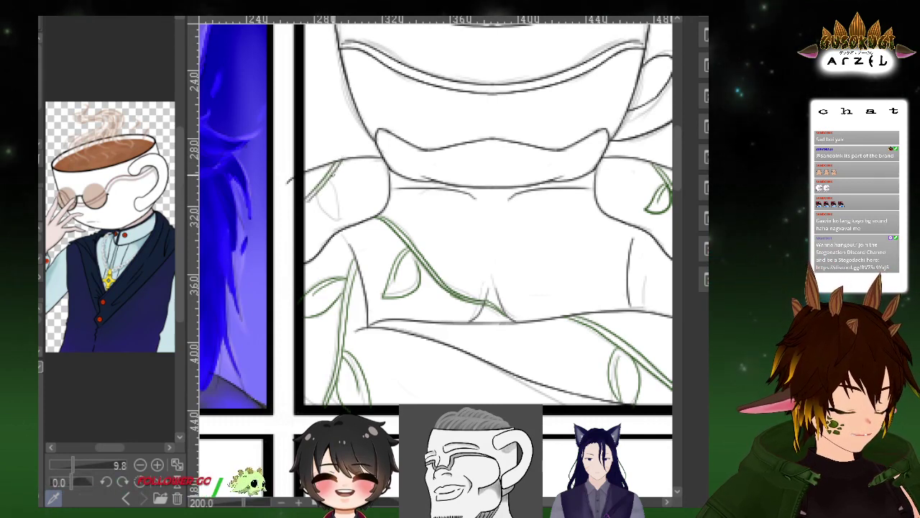
mouse_move(335, 170)
mouse_down()
mouse_move(344, 215)
mouse_move(361, 187)
mouse_move(330, 181)
mouse_up()
key(ctrl+z)
key(ctrl+z)
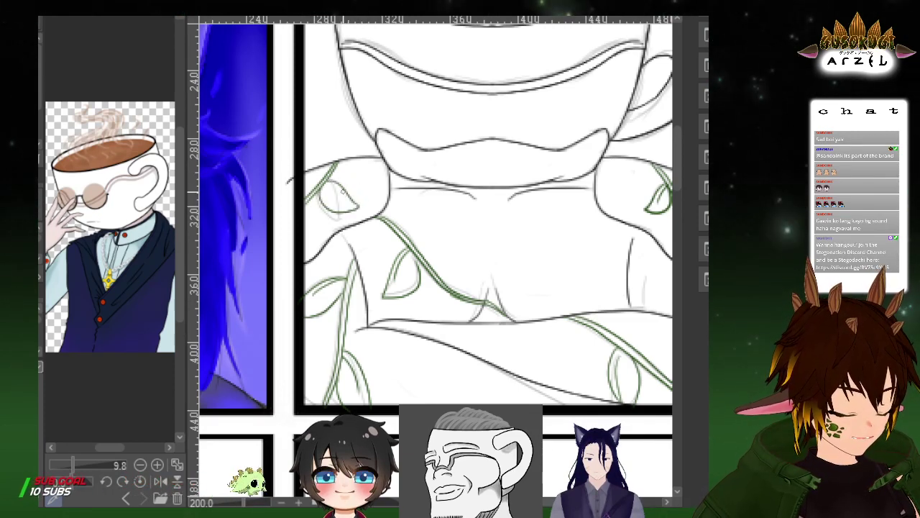
Select the cup character's panel interior and fill it with a vertical gradient from light grey to darker grey
mouse_move(665, 296)
mouse_down()
mouse_move(602, 310)
mouse_move(572, 332)
mouse_move(585, 386)
mouse_up()
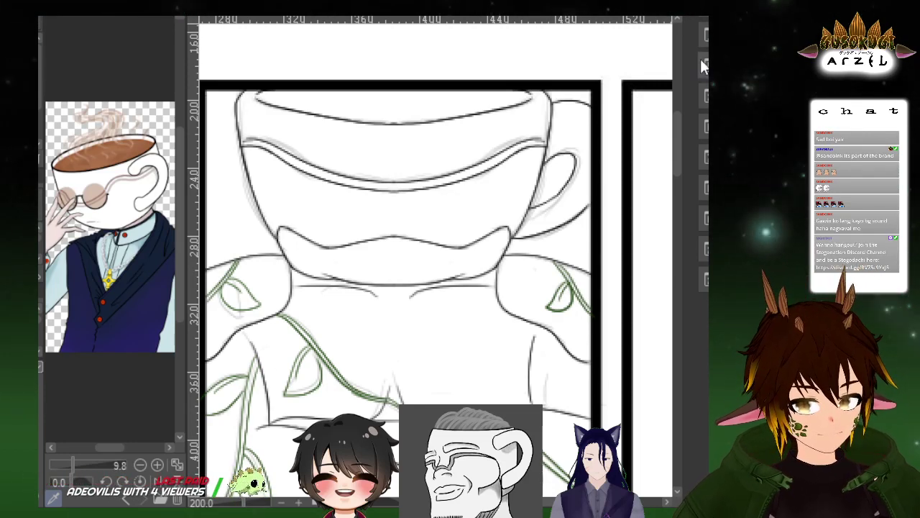
mouse_move(590, 292)
mouse_down()
mouse_move(598, 253)
mouse_move(623, 252)
mouse_move(620, 272)
mouse_up()
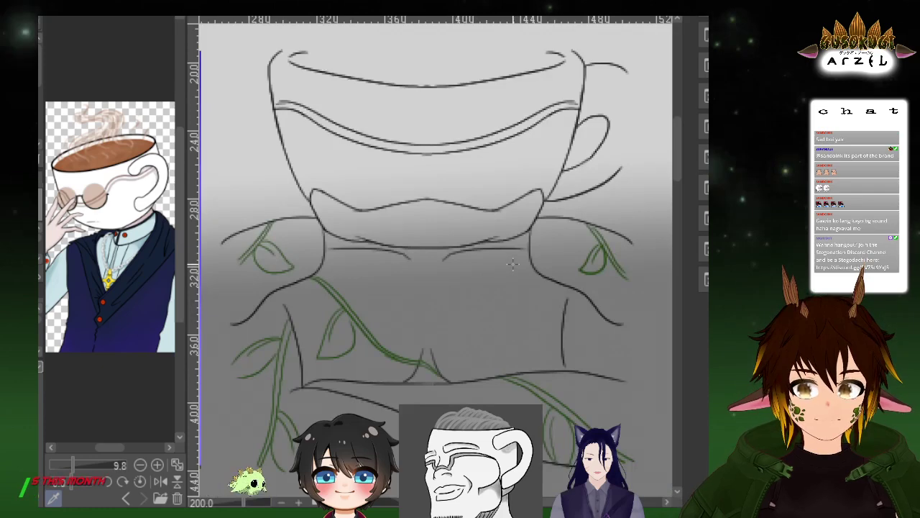
scroll(513, 264, down, 2)
drag(607, 234, 583, 221)
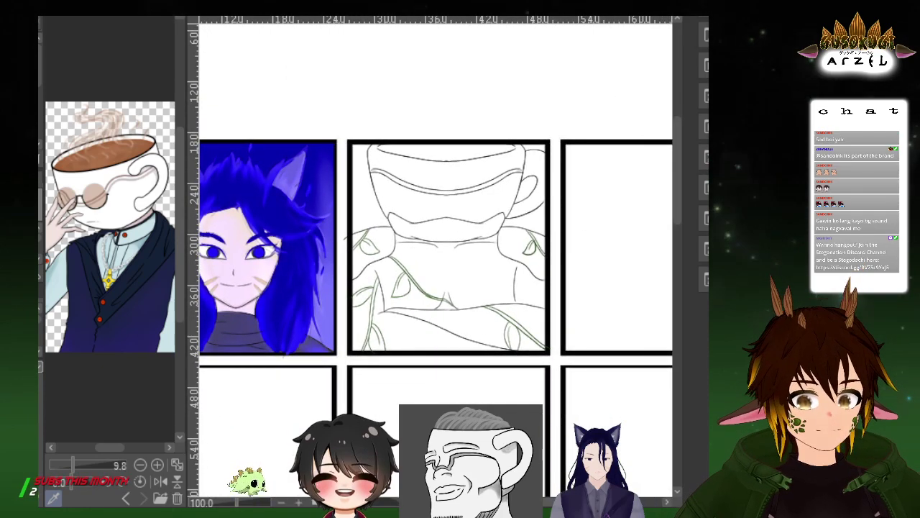
drag(352, 145, 550, 353)
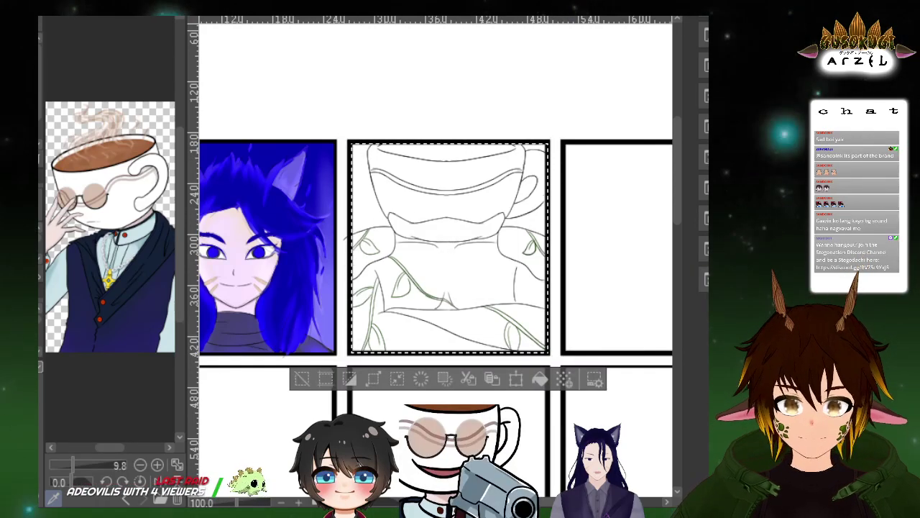
drag(467, 288, 452, 260)
key(ctrl+z)
key(ctrl+z)
drag(453, 147, 448, 399)
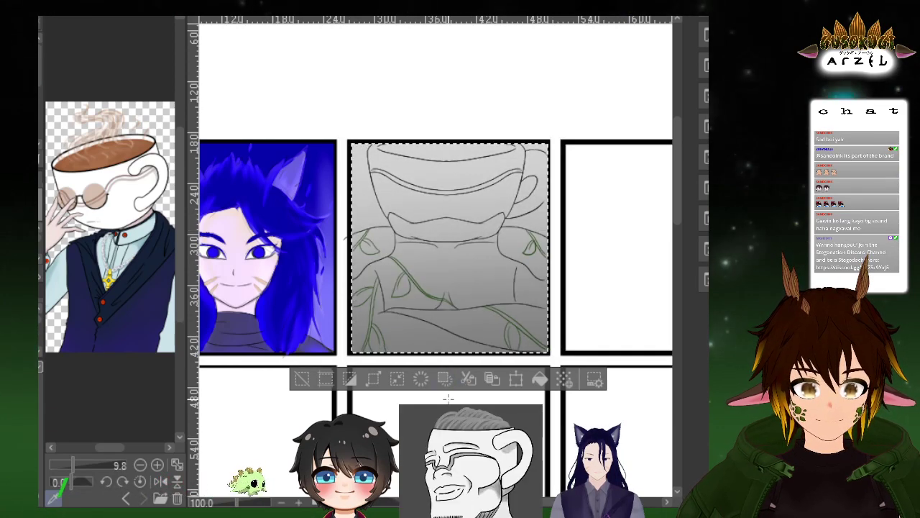
scroll(493, 318, down, 1)
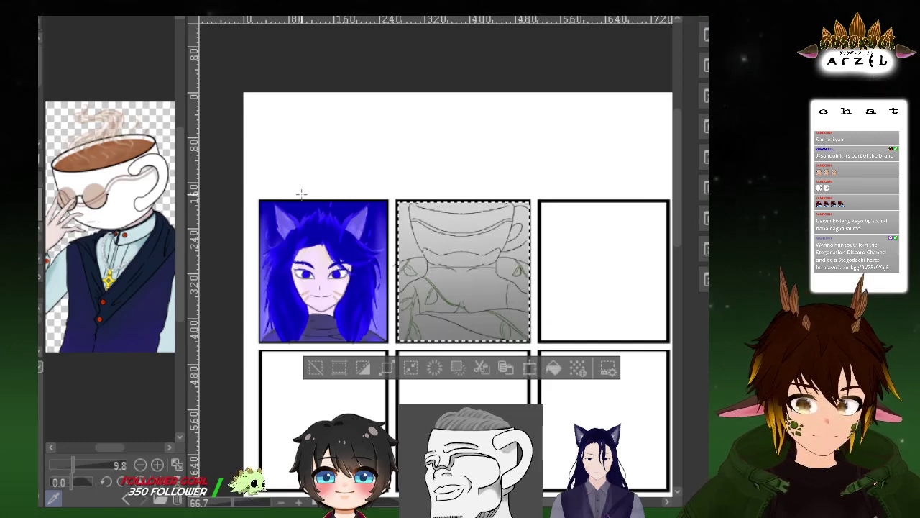
scroll(502, 149, up, 1)
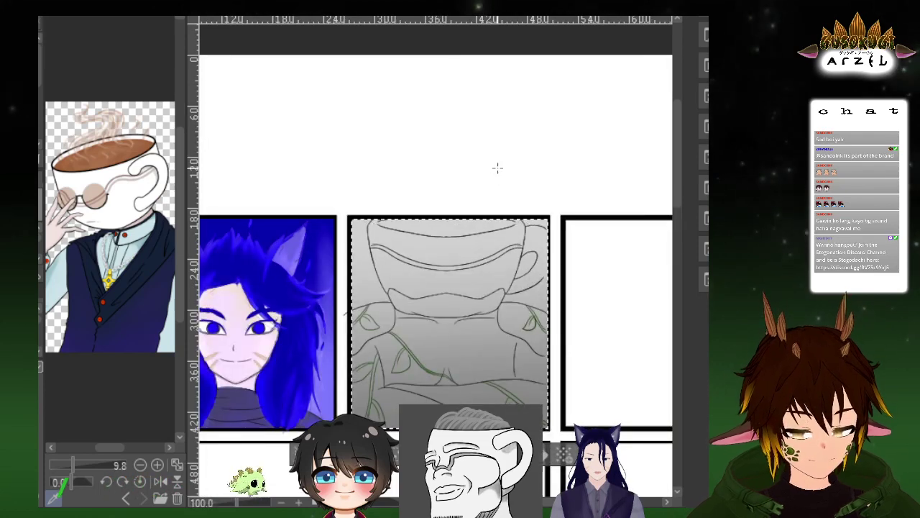
drag(464, 236, 457, 182)
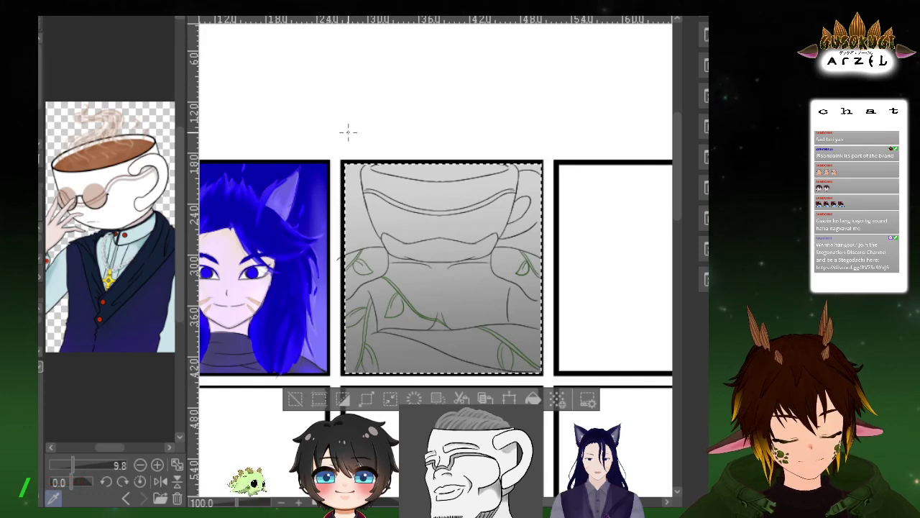
Try beige and cream brush strokes down the left side of the cup
scroll(382, 189, up, 1)
scroll(382, 190, up, 1)
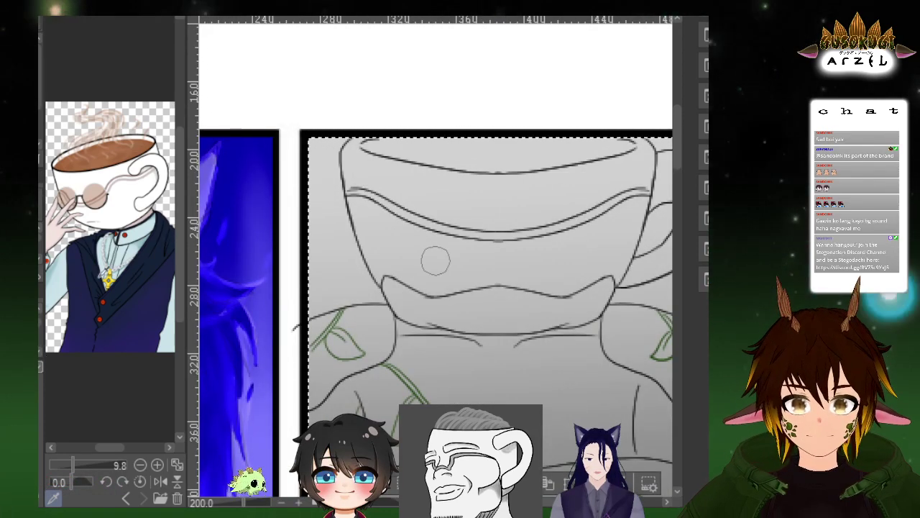
mouse_move(367, 219)
mouse_down()
mouse_move(357, 170)
mouse_move(391, 248)
mouse_up()
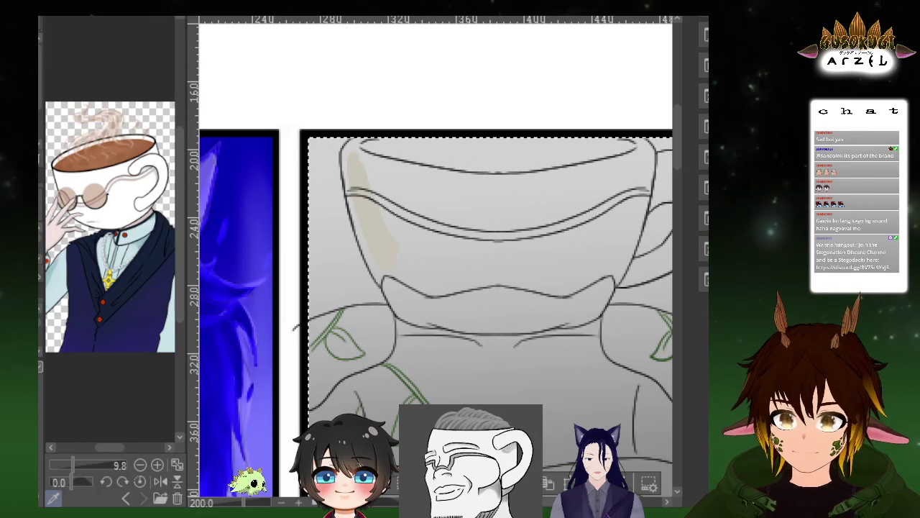
key(ctrl+z)
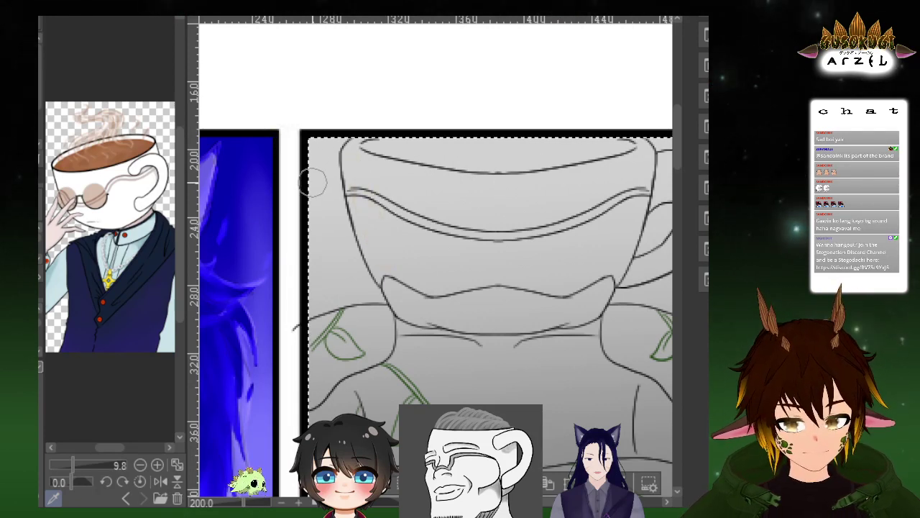
mouse_move(360, 159)
mouse_down()
mouse_move(380, 244)
mouse_move(369, 224)
mouse_up()
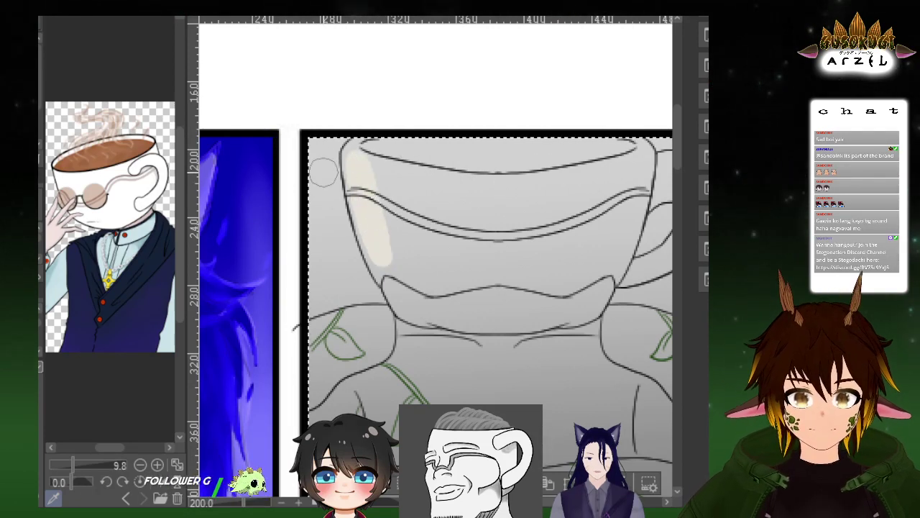
Paint the cup's body light grey with broad brush strokes, from the rim down to its base
mouse_move(359, 189)
mouse_down()
mouse_move(354, 162)
mouse_move(379, 244)
mouse_up()
mouse_move(358, 152)
mouse_down()
mouse_move(381, 225)
mouse_move(358, 149)
mouse_move(353, 166)
mouse_move(392, 270)
mouse_move(410, 276)
mouse_move(376, 230)
mouse_move(407, 308)
mouse_move(417, 234)
mouse_move(479, 314)
mouse_move(454, 209)
mouse_move(509, 304)
mouse_move(546, 310)
mouse_up()
mouse_move(535, 247)
mouse_down()
mouse_move(503, 273)
mouse_move(501, 202)
mouse_move(527, 264)
mouse_move(361, 135)
mouse_move(463, 182)
mouse_up()
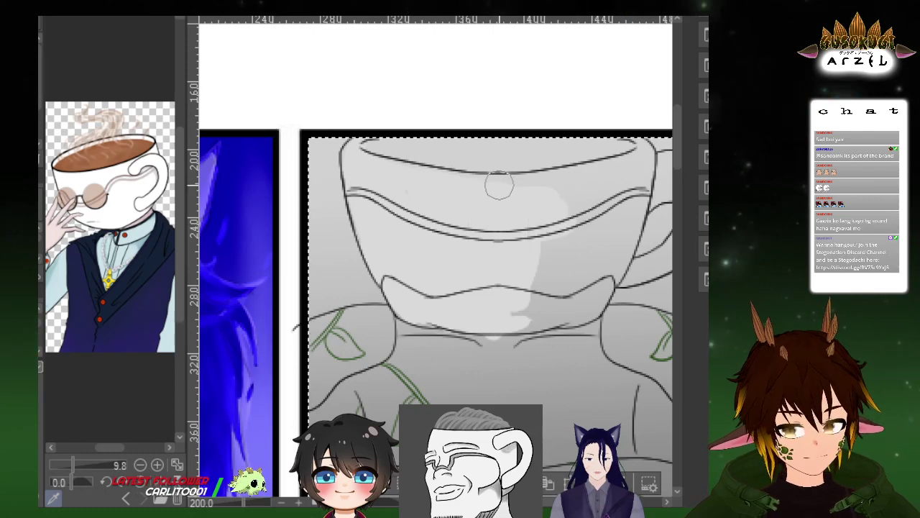
mouse_move(556, 185)
mouse_down()
mouse_move(591, 183)
mouse_move(539, 185)
mouse_move(493, 252)
mouse_move(479, 319)
mouse_move(538, 272)
mouse_up()
drag(583, 193, 534, 313)
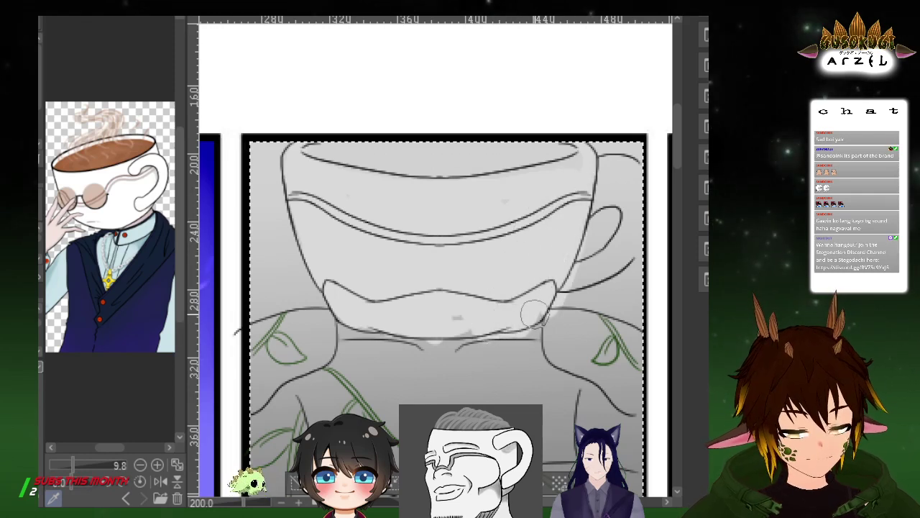
mouse_move(578, 203)
mouse_down()
mouse_move(548, 300)
mouse_move(589, 172)
mouse_move(545, 291)
mouse_up()
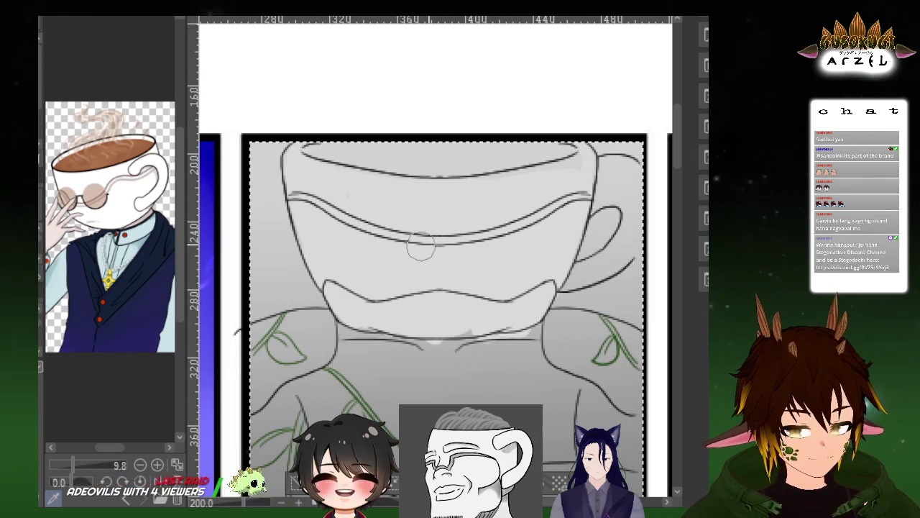
Brush light grey over the upper chest directly below the cup, from the left shoulder across to the right one
mouse_move(571, 207)
mouse_down()
mouse_move(536, 176)
mouse_move(572, 105)
mouse_up()
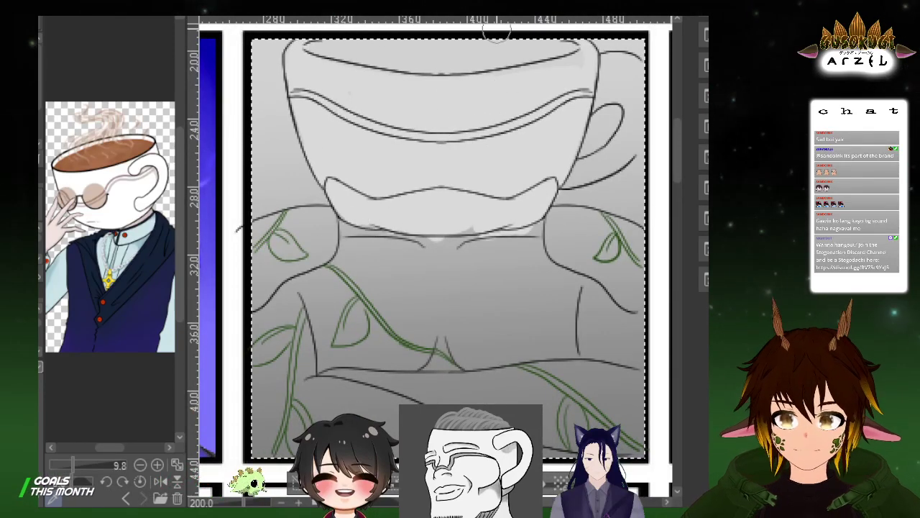
mouse_move(351, 238)
mouse_down()
mouse_move(431, 287)
mouse_move(369, 248)
mouse_up()
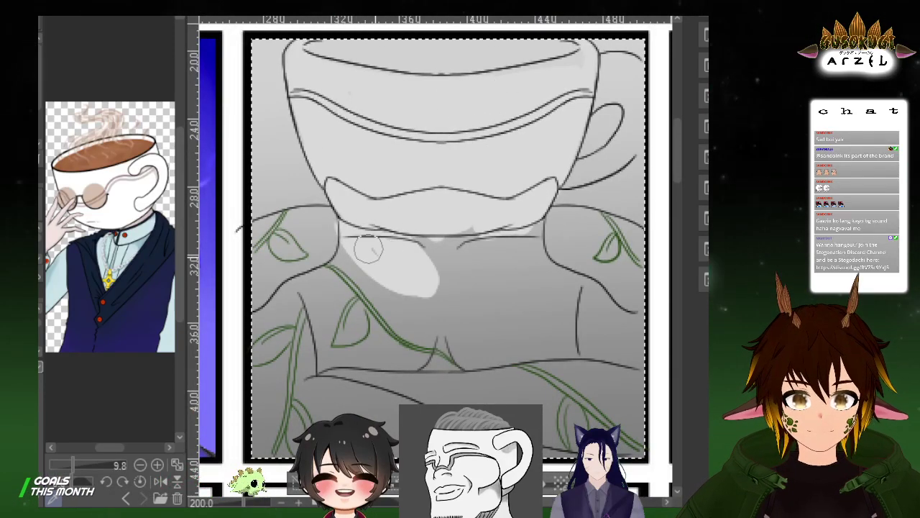
mouse_move(449, 293)
mouse_down()
mouse_move(419, 223)
mouse_move(468, 255)
mouse_move(499, 299)
mouse_move(480, 233)
mouse_move(504, 219)
mouse_move(523, 238)
mouse_move(561, 241)
mouse_up()
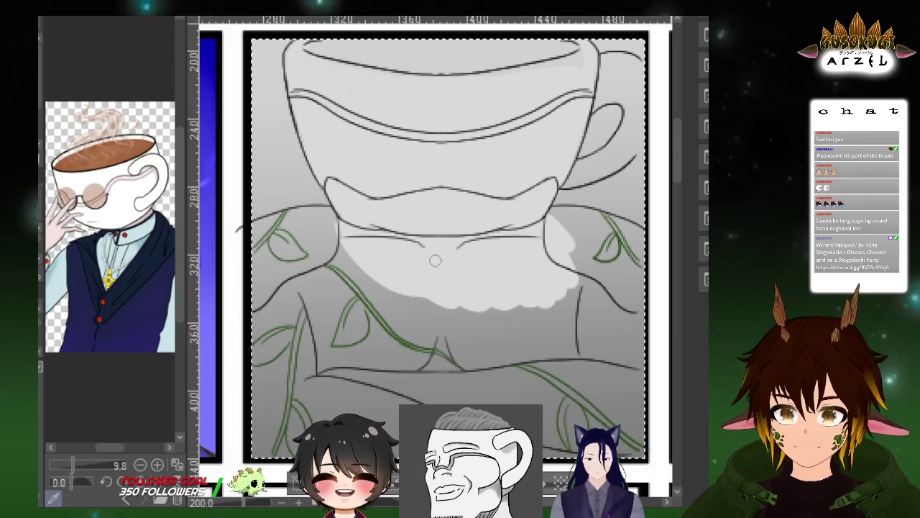
scroll(612, 214, up, 4)
mouse_move(544, 199)
mouse_down()
mouse_move(556, 168)
mouse_move(517, 141)
mouse_up()
scroll(557, 167, down, 4)
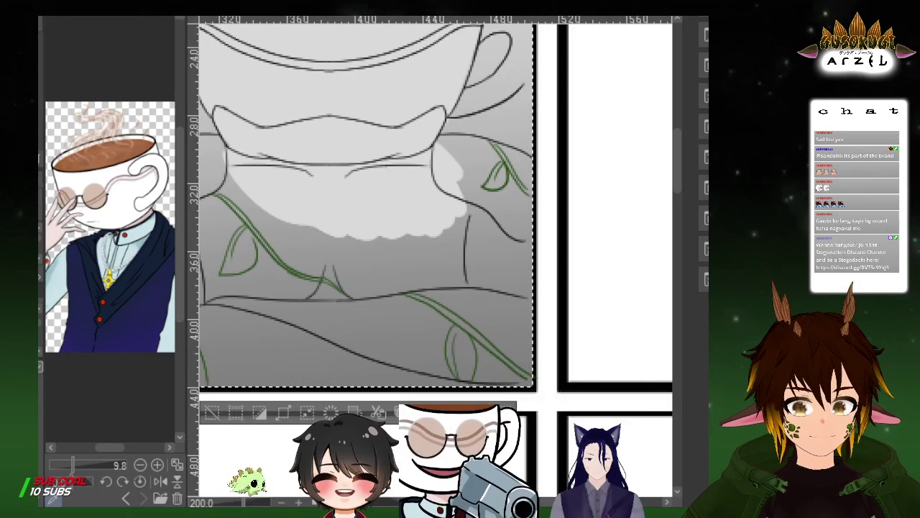
Hide the gradient background and fill the right shoulder shape, the chest and the lower right torso with light grey
key(ctrl+z)
click(505, 194)
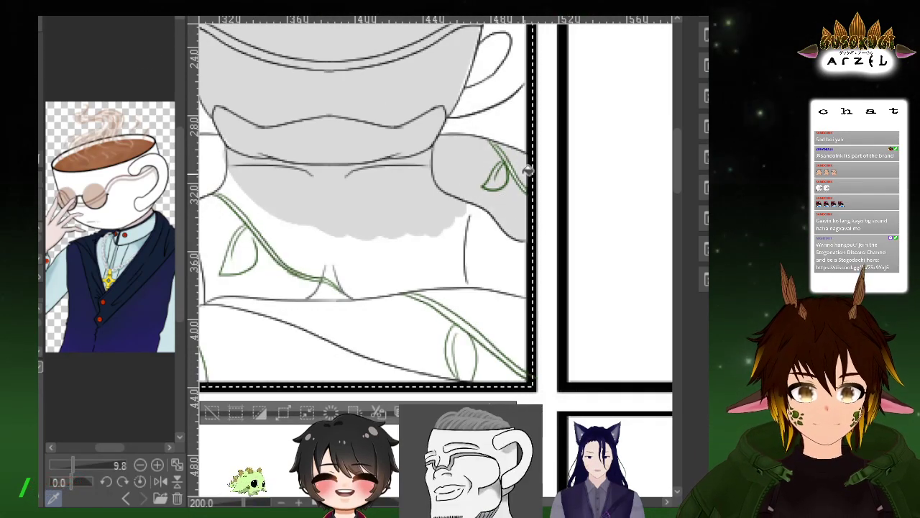
click(464, 246)
drag(470, 254, 530, 230)
click(499, 269)
click(438, 273)
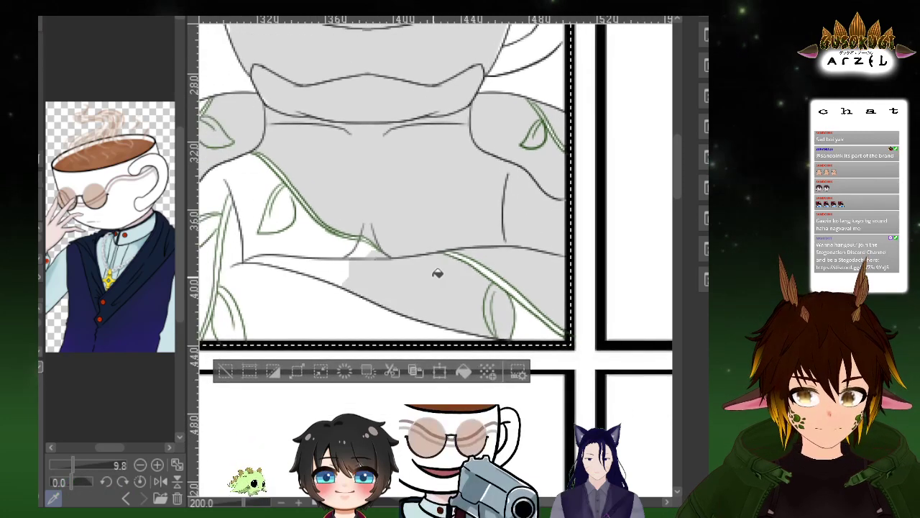
Fill the remaining white areas of the left chest, left arm and lower torso with light grey, including the leftover gaps
click(372, 315)
click(321, 240)
drag(389, 193, 489, 171)
click(313, 232)
click(348, 160)
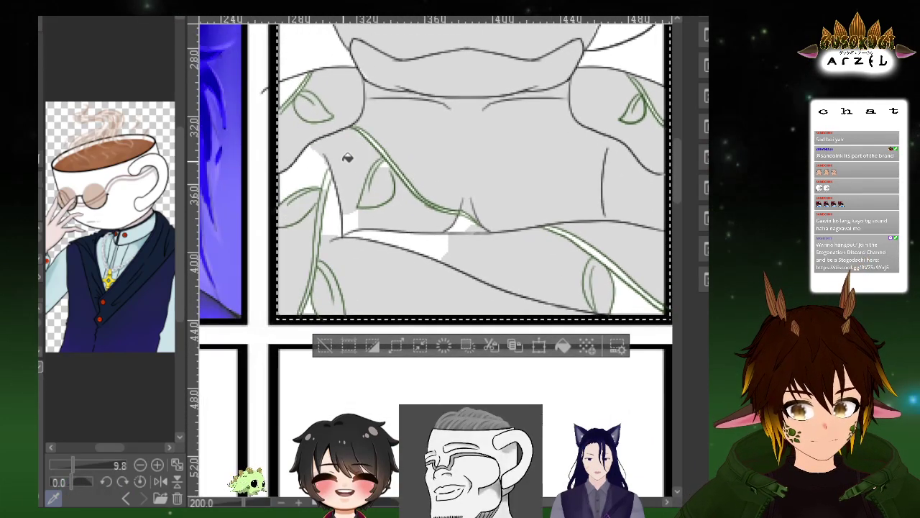
click(328, 189)
click(454, 239)
click(404, 237)
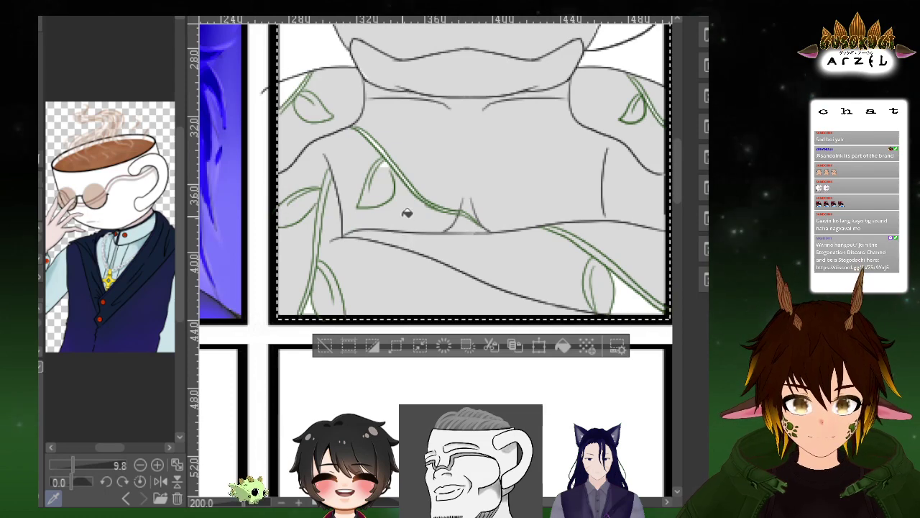
click(440, 230)
Try to fill the cup's handle with light grey
drag(608, 199, 573, 222)
drag(613, 130, 590, 230)
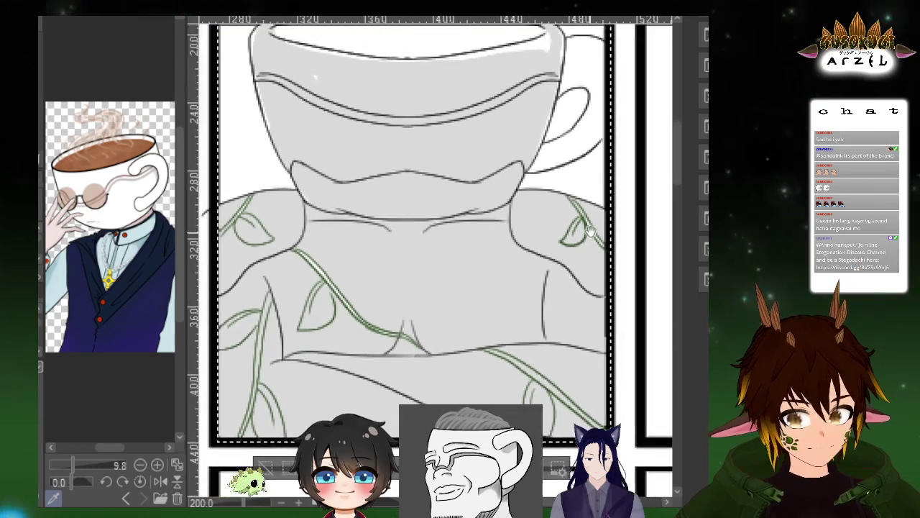
scroll(588, 230, up, 2)
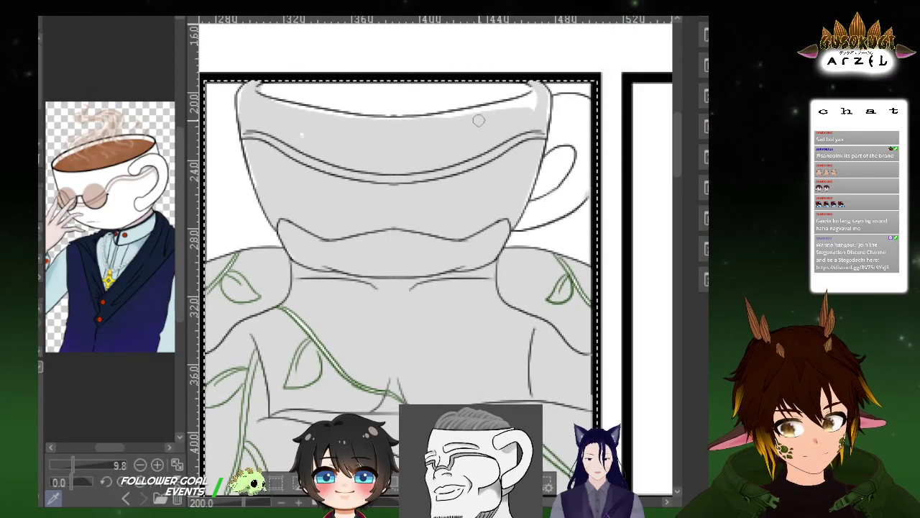
click(584, 133)
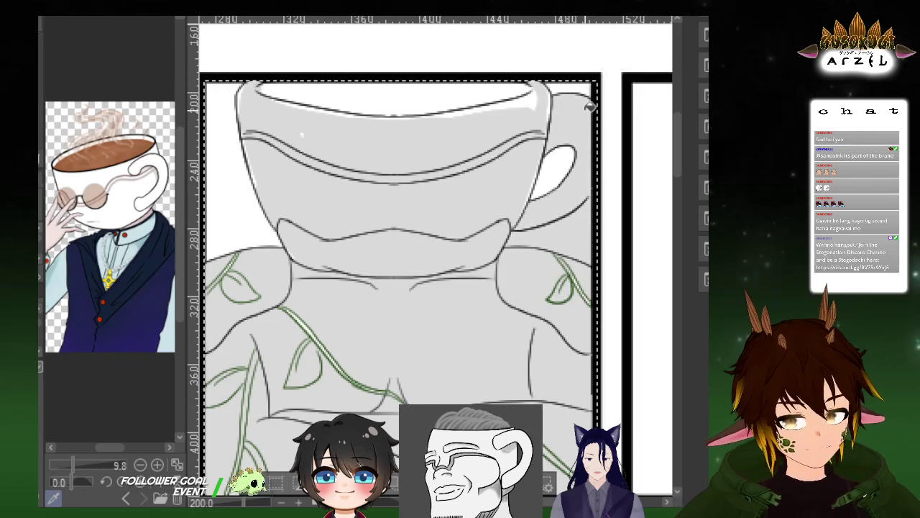
key(ctrl+z)
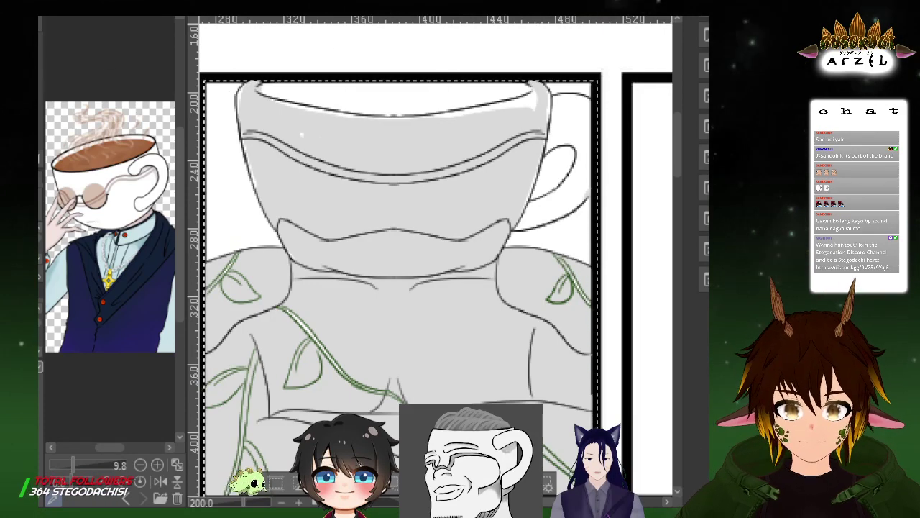
Brush light grey over the whole handle of the cup, leaving the hole inside the handle white
scroll(603, 185, up, 2)
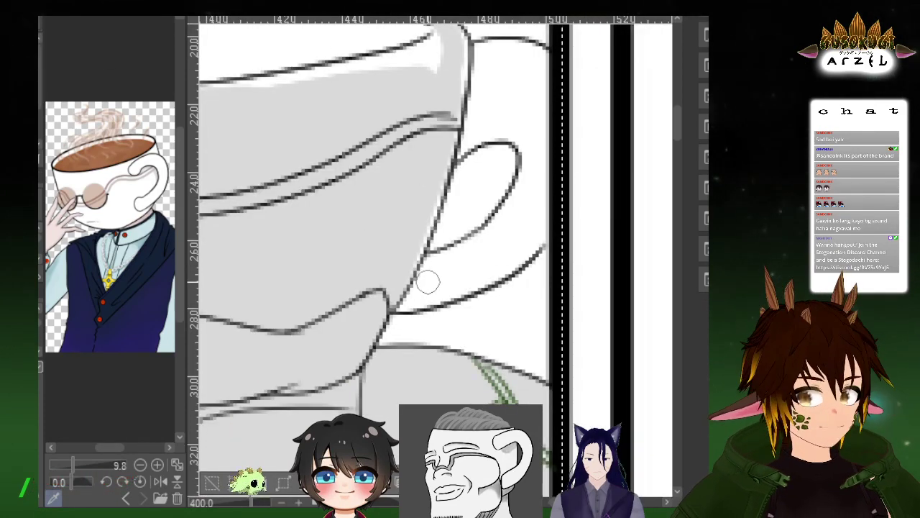
mouse_move(433, 270)
mouse_down()
mouse_move(505, 238)
mouse_move(421, 298)
mouse_move(484, 276)
mouse_move(499, 249)
mouse_up()
drag(531, 57, 537, 212)
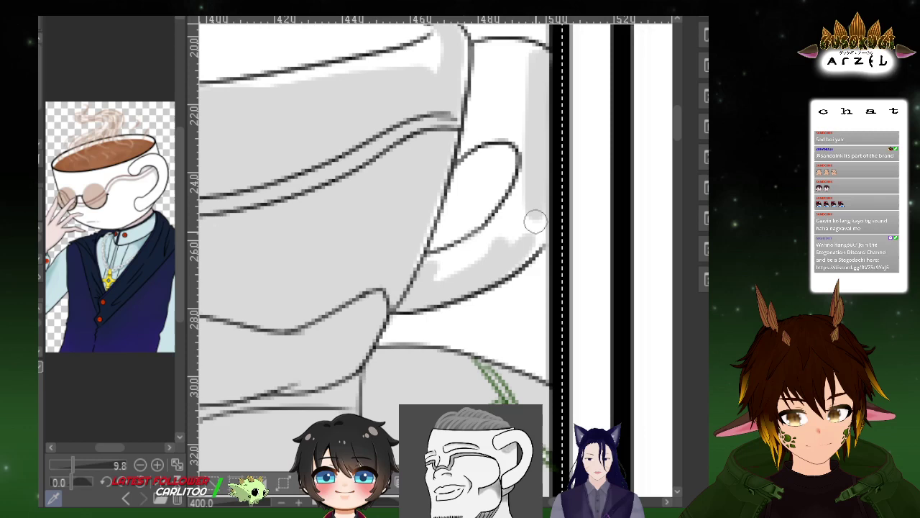
drag(536, 221, 529, 250)
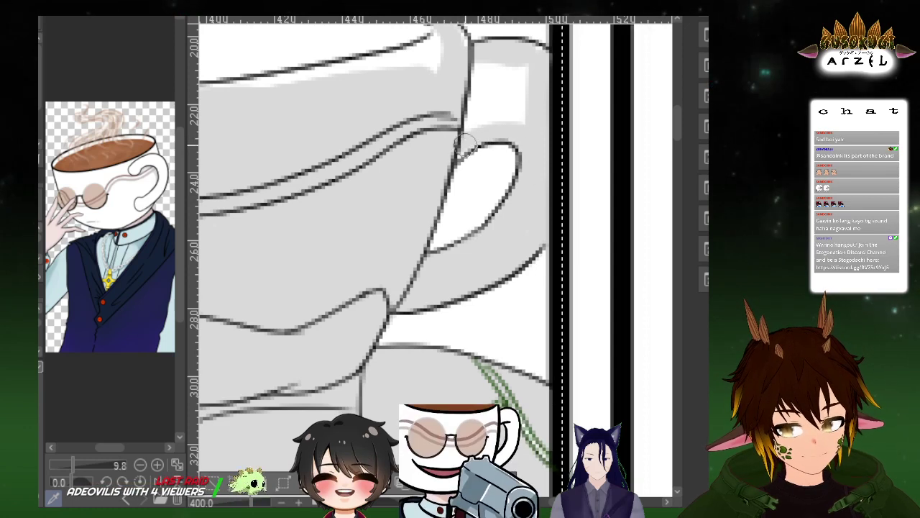
mouse_move(483, 116)
mouse_down()
mouse_move(518, 73)
mouse_move(528, 80)
mouse_move(534, 57)
mouse_up()
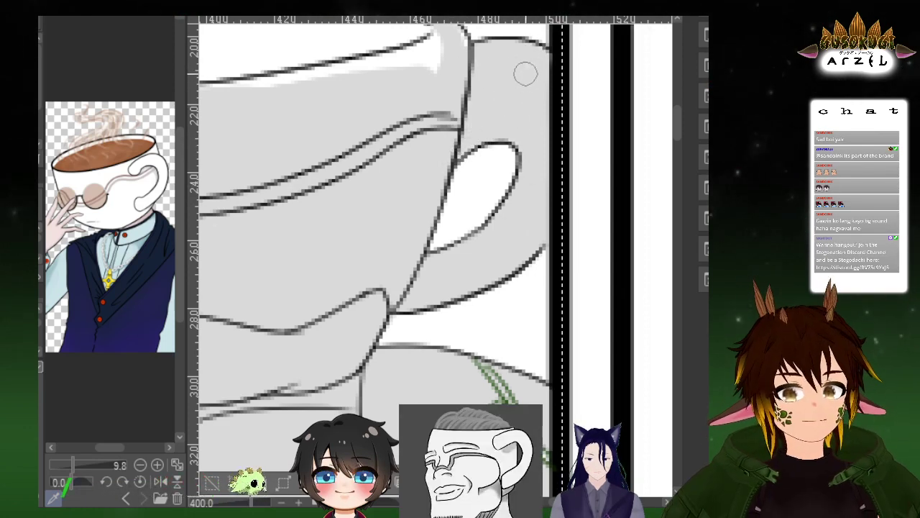
Brush light grey over the white gaps remaining along the cup's rim, from the right corner across to the left one
mouse_move(426, 174)
mouse_down()
mouse_move(489, 195)
mouse_move(573, 246)
mouse_up()
mouse_move(395, 154)
mouse_down()
mouse_move(548, 137)
mouse_move(594, 107)
mouse_up()
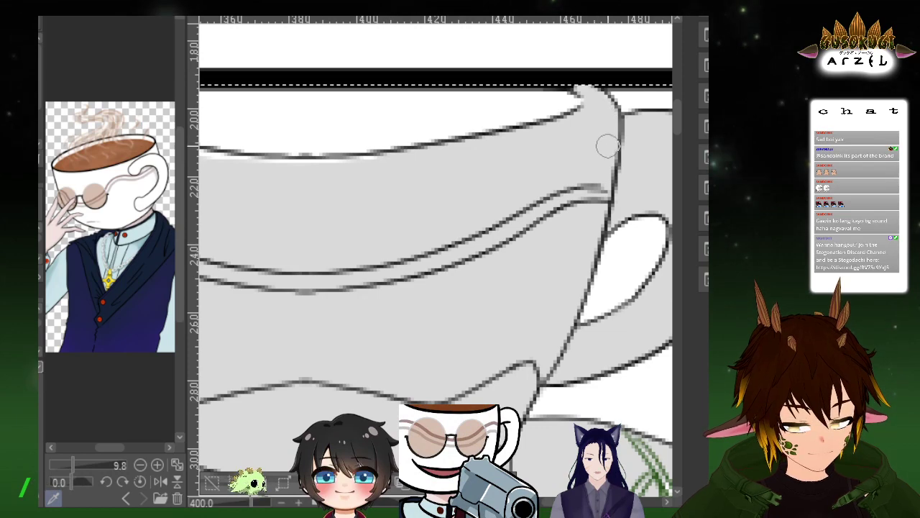
scroll(530, 183, left, 3)
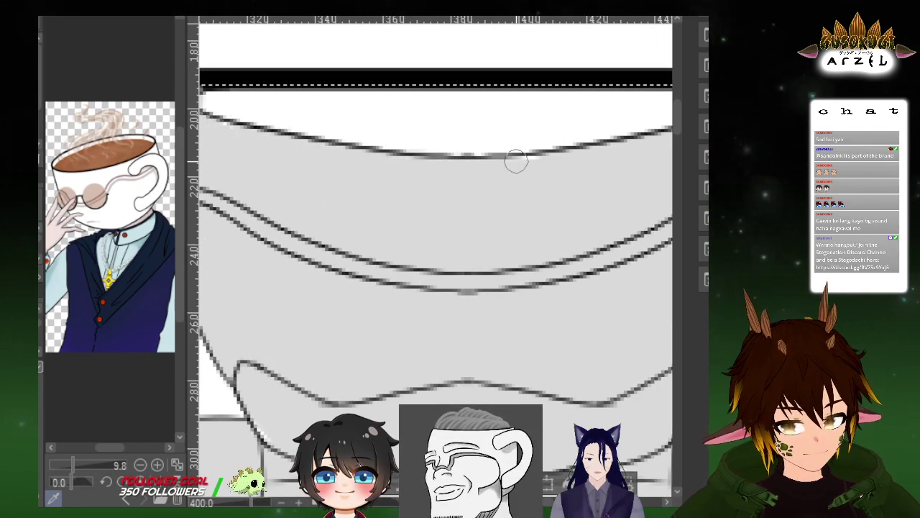
drag(464, 196, 615, 202)
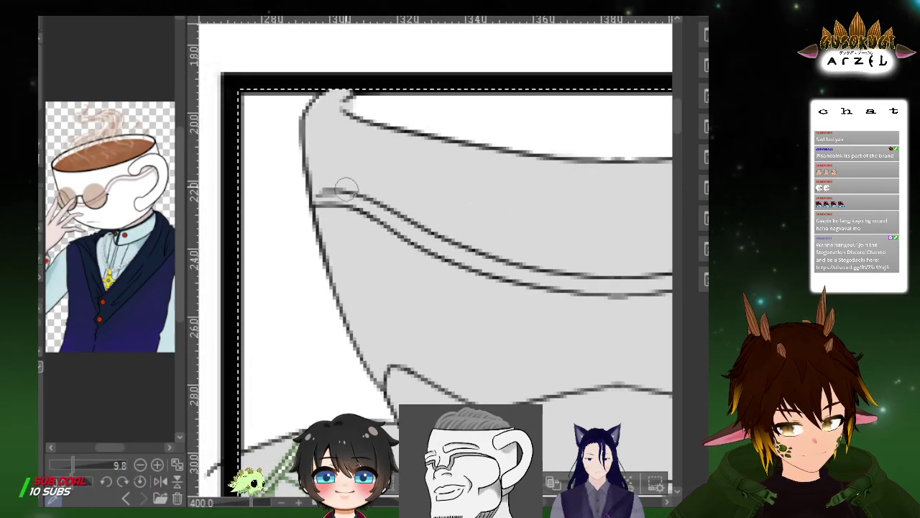
drag(656, 208, 482, 144)
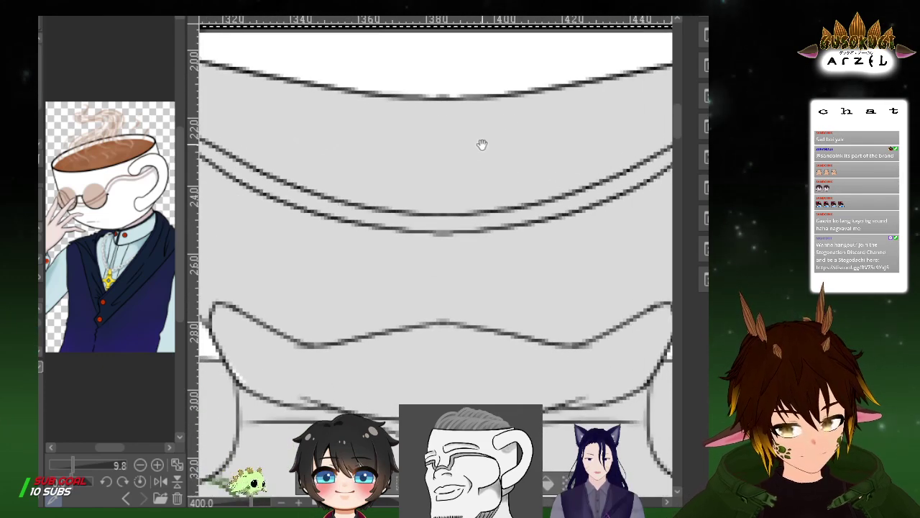
drag(642, 87, 510, 176)
Paint the vine stem running across the chest and the leaf hanging from it solid green
drag(563, 286, 564, 71)
scroll(586, 148, down, 3)
scroll(544, 213, up, 3)
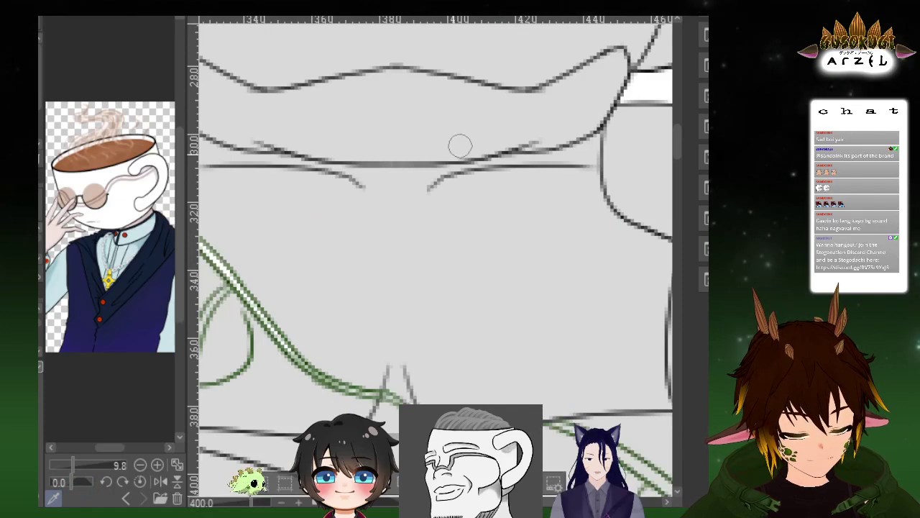
scroll(494, 152, down, 3)
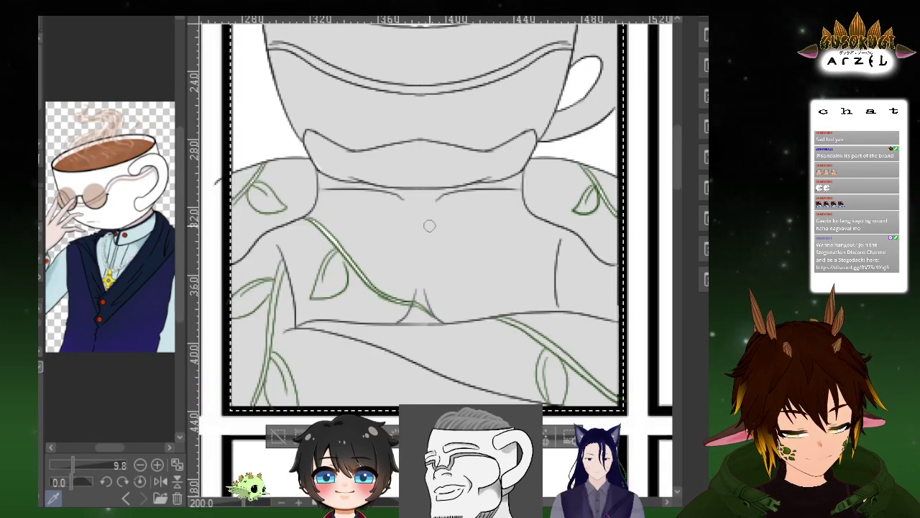
scroll(429, 226, down, 1)
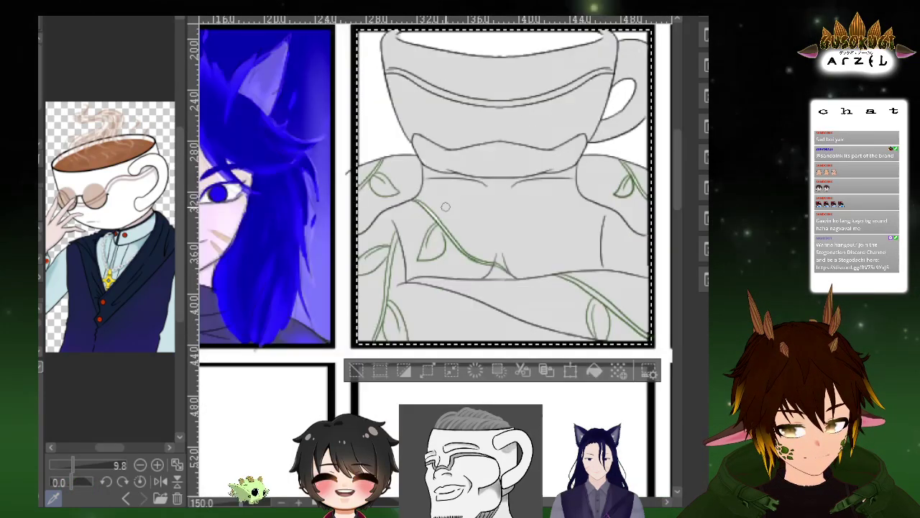
scroll(445, 207, up, 4)
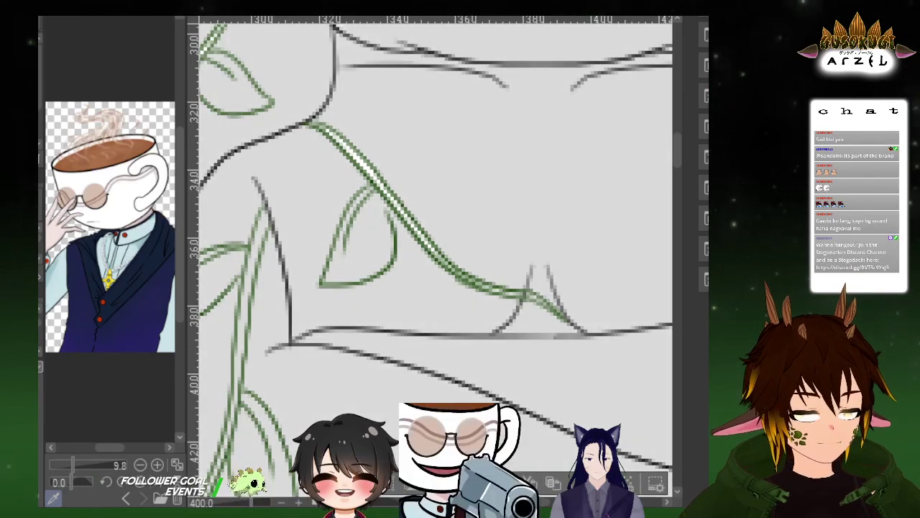
drag(316, 125, 364, 171)
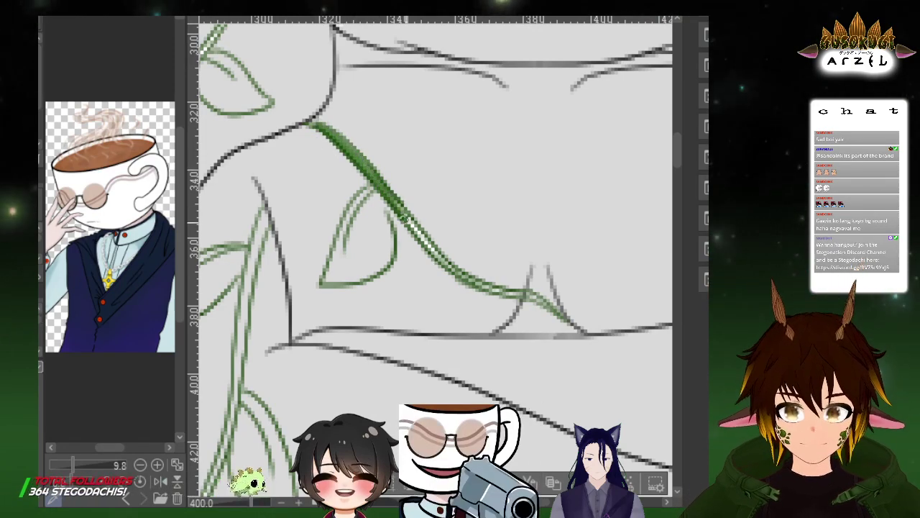
mouse_move(385, 189)
mouse_down()
mouse_move(463, 276)
mouse_move(436, 250)
mouse_move(503, 287)
mouse_move(452, 255)
mouse_move(469, 273)
mouse_up()
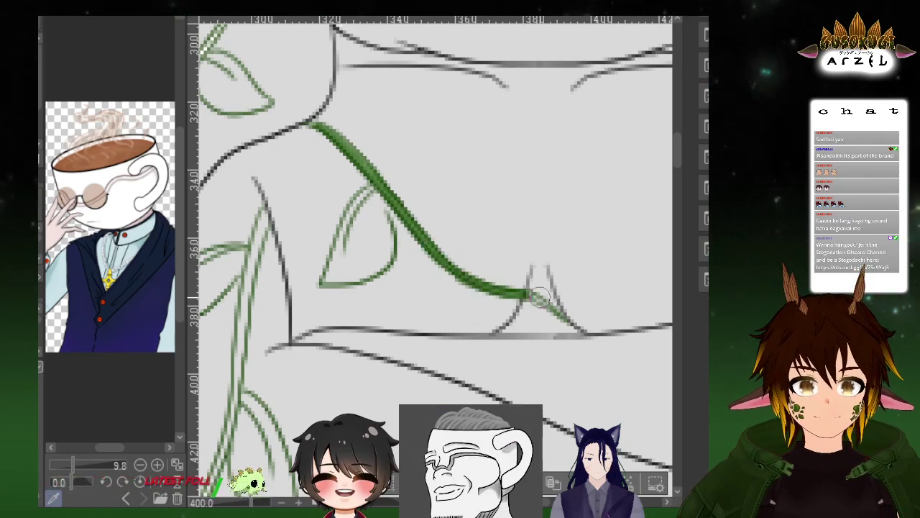
mouse_move(365, 188)
mouse_down()
mouse_move(326, 277)
mouse_move(380, 254)
mouse_move(362, 271)
mouse_move(386, 216)
mouse_up()
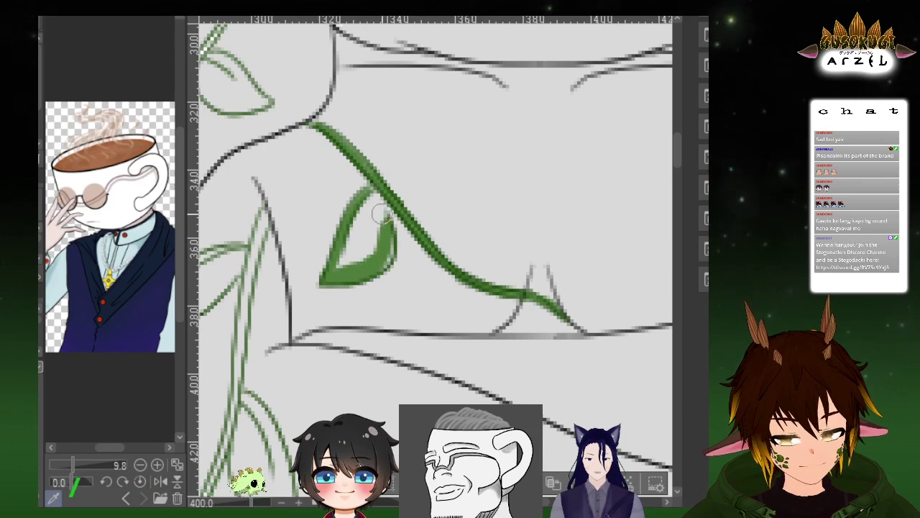
mouse_move(382, 249)
mouse_down()
mouse_move(373, 194)
mouse_move(361, 262)
mouse_up()
Paint the leaf on the left shoulder green and colour its stem without going over the shoulder outline
drag(466, 161, 513, 236)
drag(415, 185, 456, 230)
mouse_move(291, 212)
mouse_down()
mouse_move(312, 224)
mouse_move(299, 183)
mouse_move(328, 210)
mouse_move(301, 180)
mouse_move(336, 213)
mouse_move(320, 214)
mouse_move(326, 227)
mouse_move(338, 217)
mouse_move(318, 224)
mouse_move(338, 189)
mouse_move(331, 197)
mouse_move(356, 221)
mouse_up()
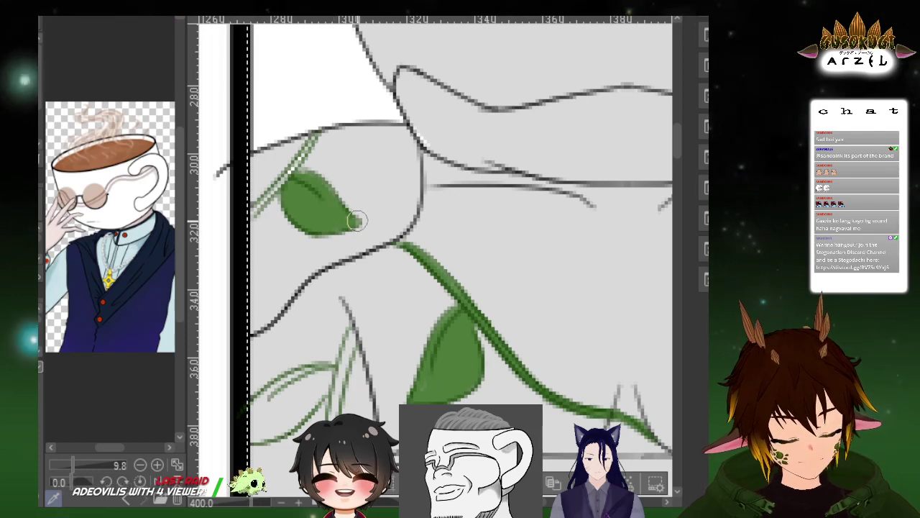
drag(251, 215, 317, 131)
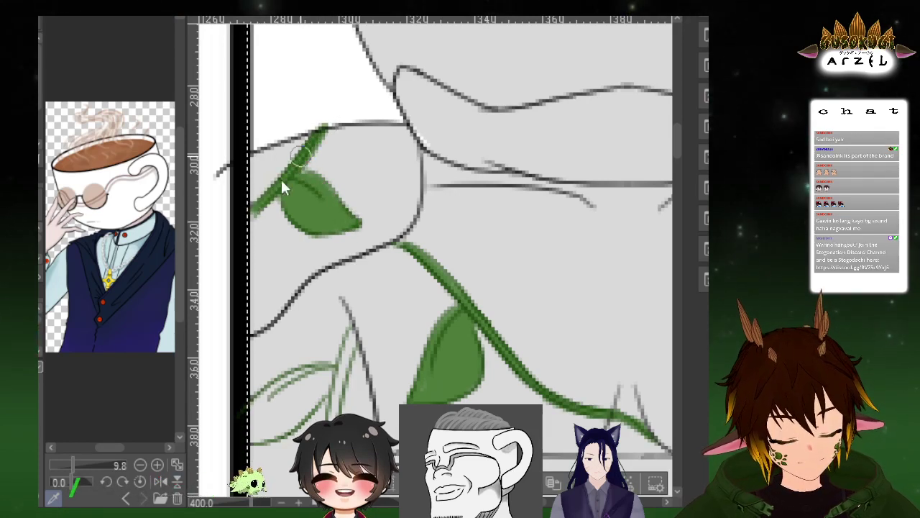
key(ctrl+z)
drag(251, 216, 308, 144)
key(ctrl+z)
drag(250, 215, 288, 171)
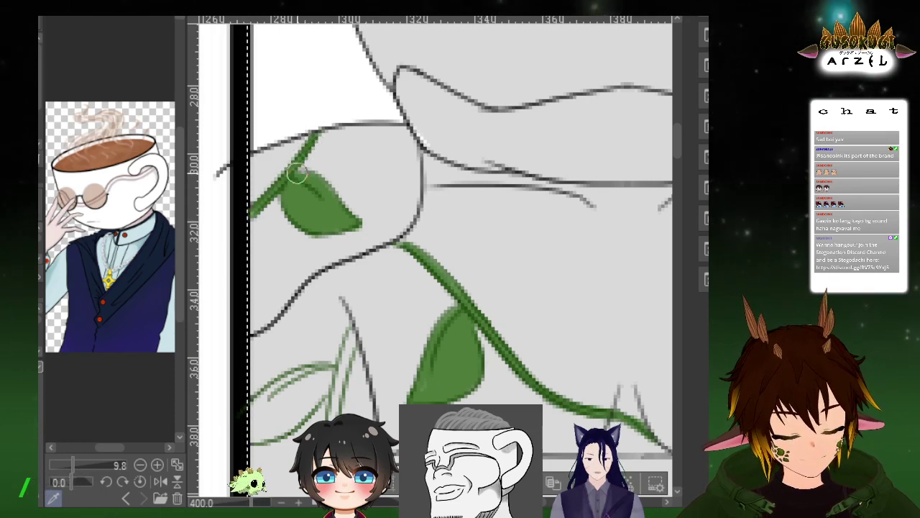
Paint the leaf on the left arm beside the panel border solid green
drag(423, 239, 448, 96)
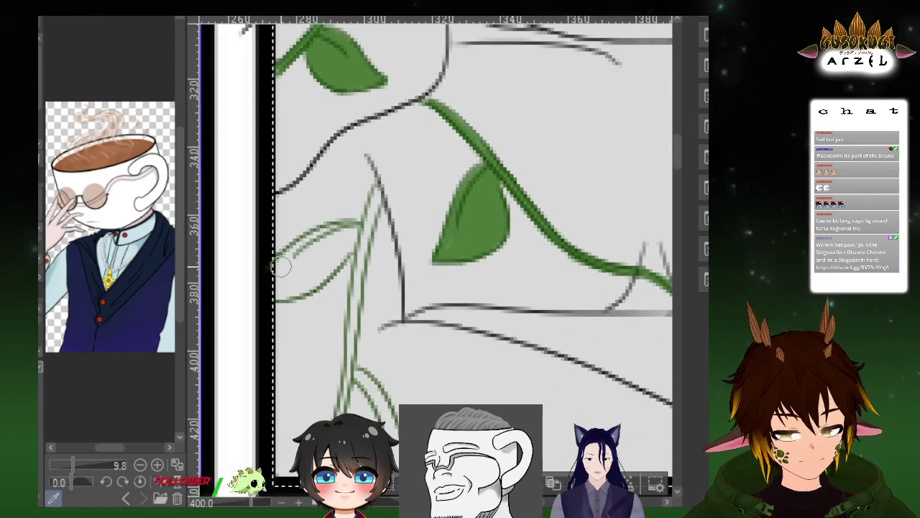
mouse_move(283, 258)
mouse_down()
mouse_move(278, 291)
mouse_move(296, 292)
mouse_move(341, 249)
mouse_up()
drag(283, 265, 339, 231)
mouse_move(287, 280)
mouse_down()
mouse_move(313, 248)
mouse_move(319, 259)
mouse_move(308, 271)
mouse_move(345, 240)
mouse_up()
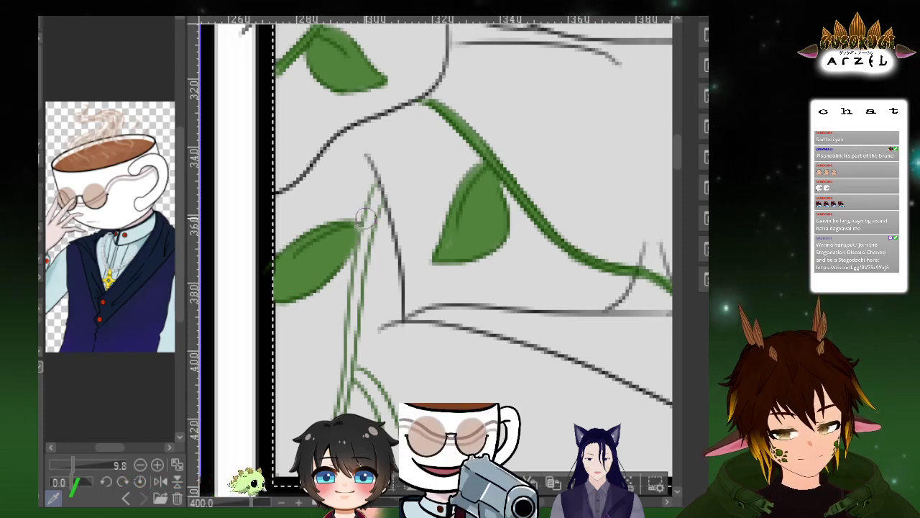
Paint the vertical vine stem on the left arm green, from its upper tip down to the panel's lower edge
drag(377, 209, 362, 272)
drag(458, 237, 475, 129)
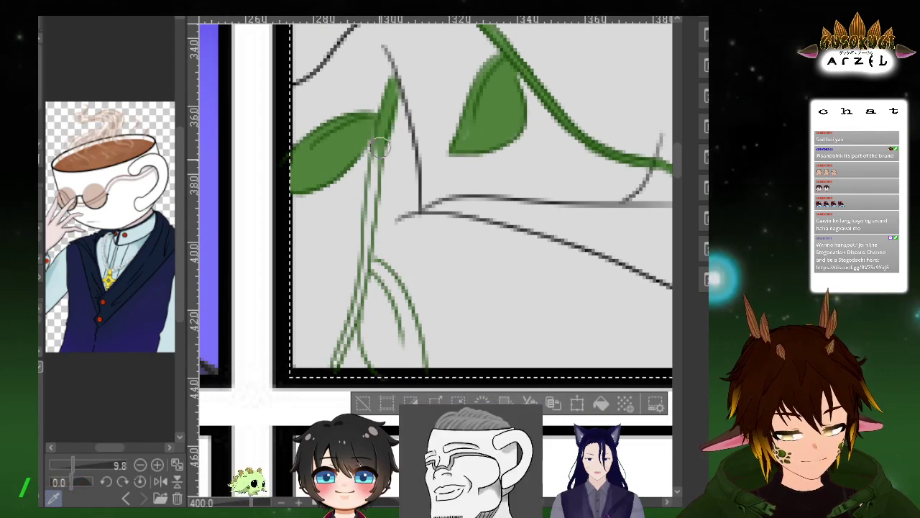
drag(369, 259, 373, 129)
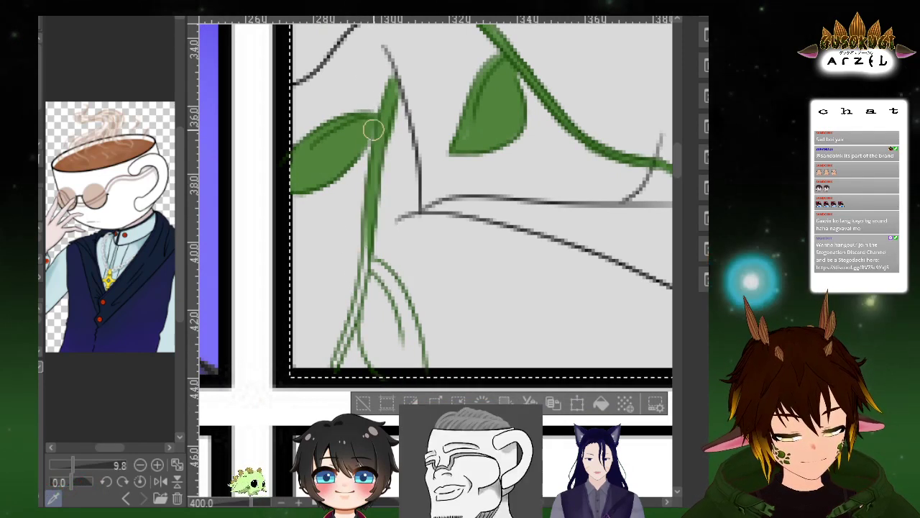
drag(334, 365, 365, 265)
key(ctrl+z)
mouse_move(335, 363)
mouse_down()
mouse_move(348, 325)
mouse_move(333, 370)
mouse_move(365, 273)
mouse_up()
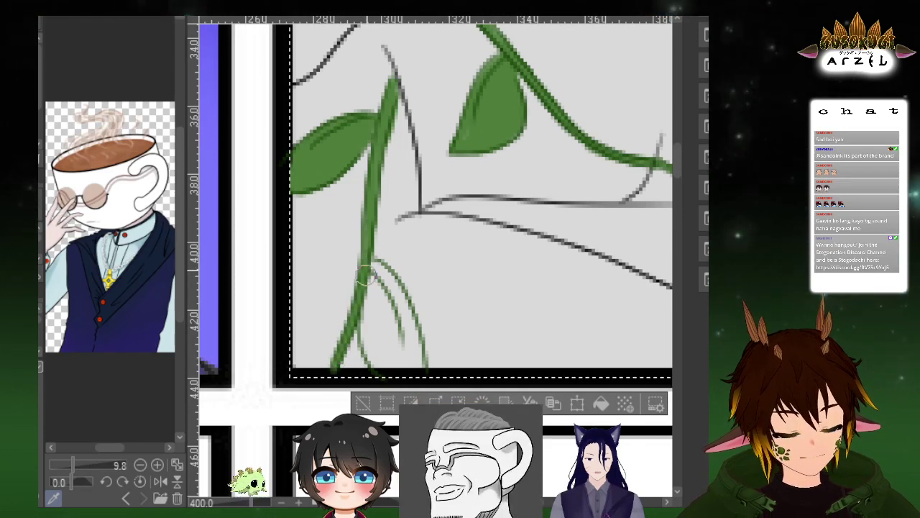
Paint the leaf at the lower end of the left arm's vine solid green
mouse_move(377, 371)
mouse_down()
mouse_move(365, 325)
mouse_move(376, 358)
mouse_up()
key(ctrl+z)
drag(364, 317, 379, 358)
drag(375, 309, 388, 358)
mouse_move(374, 268)
mouse_down()
mouse_move(410, 325)
mouse_move(385, 281)
mouse_move(413, 348)
mouse_move(410, 328)
mouse_move(374, 283)
mouse_up()
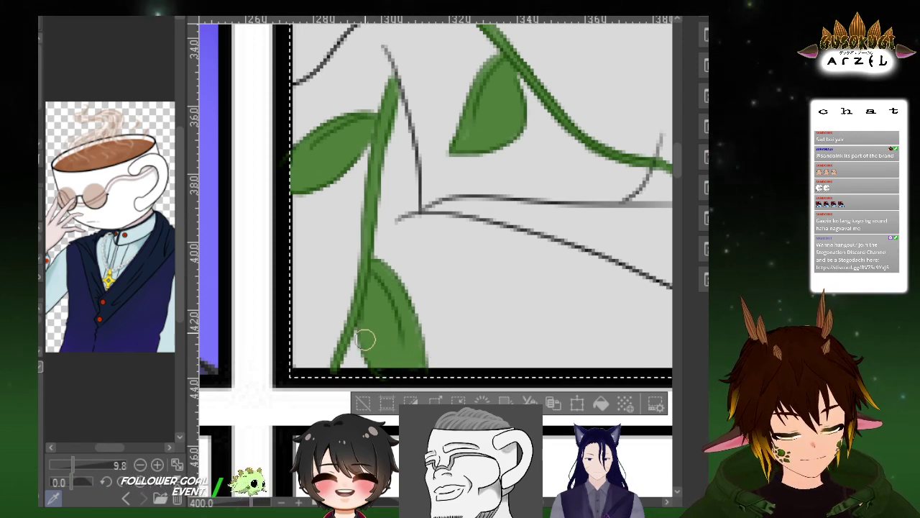
Paint the vine stem and the small leaf on the right shoulder green
scroll(526, 288, down, 2)
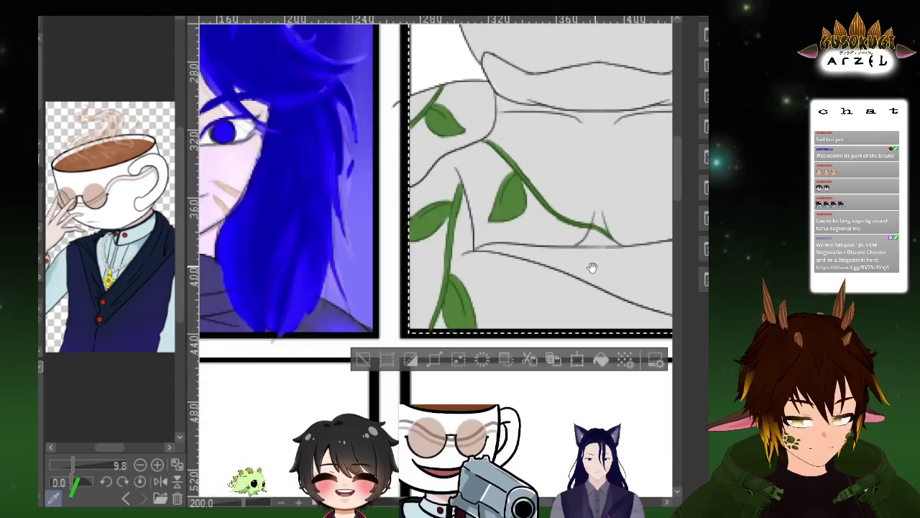
drag(592, 267, 390, 305)
scroll(584, 219, up, 2)
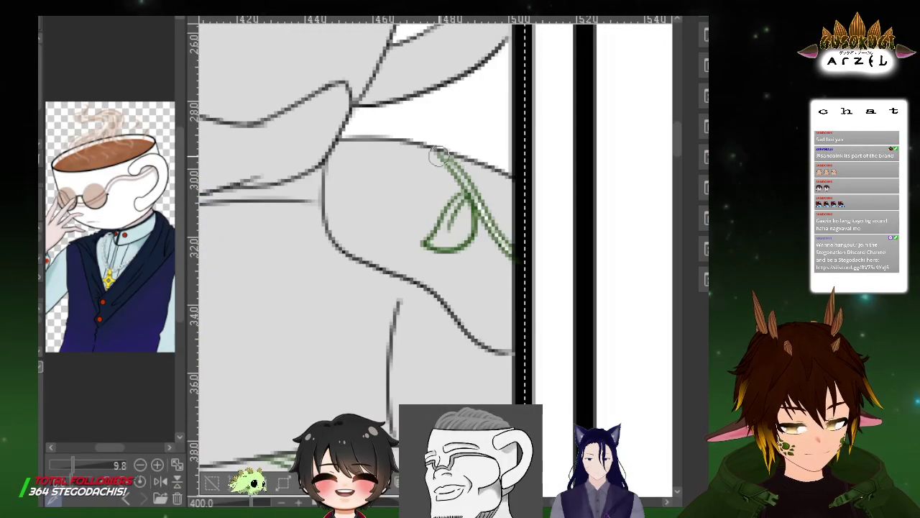
drag(471, 198, 515, 252)
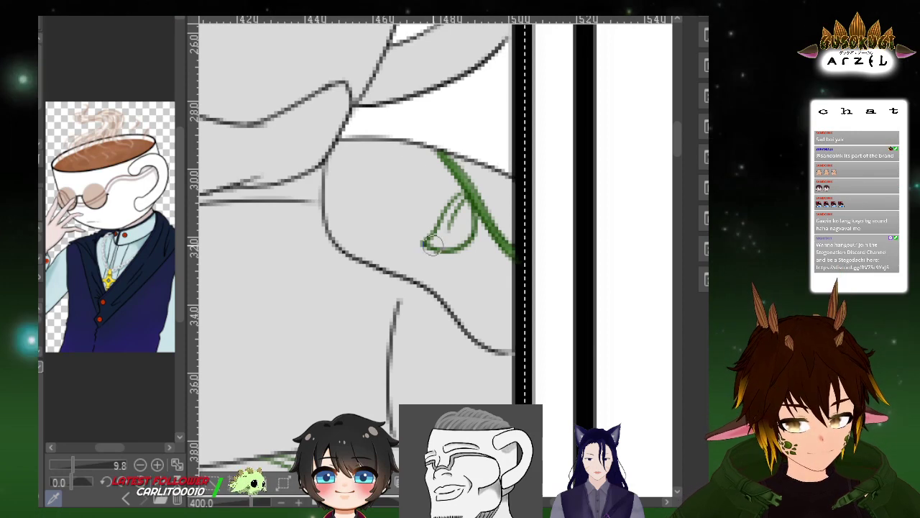
click(464, 201)
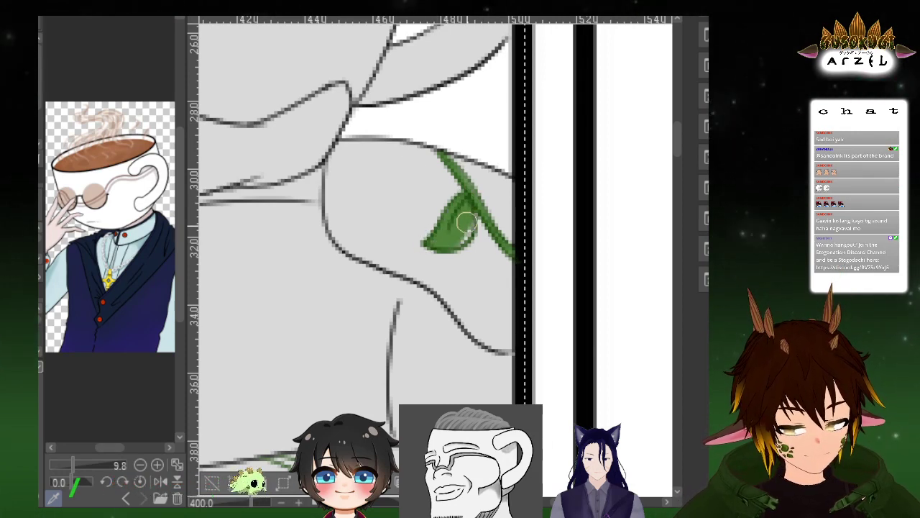
Paint the leaf on the lower right of the torso solid green
scroll(521, 235, down, 2)
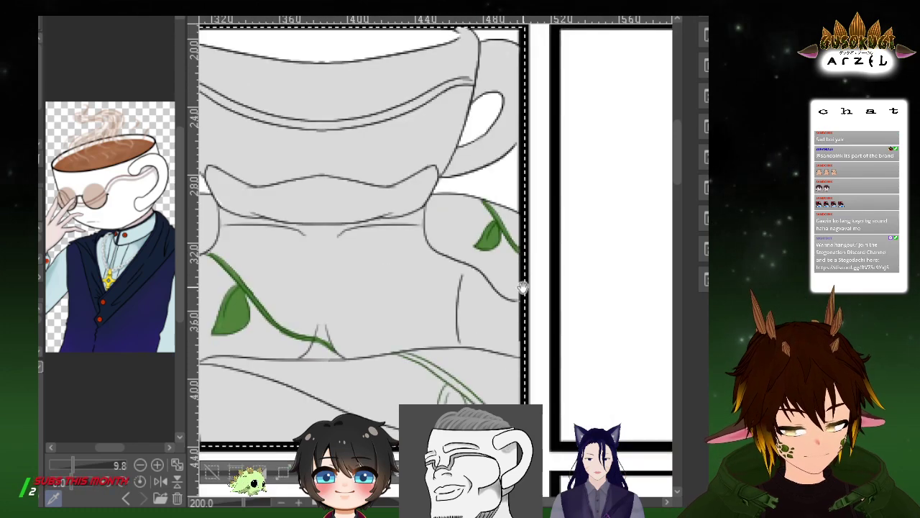
drag(524, 287, 495, 120)
scroll(411, 230, up, 2)
drag(428, 195, 434, 279)
key(ctrl+z)
mouse_move(427, 195)
mouse_down()
mouse_move(415, 249)
mouse_move(438, 281)
mouse_up()
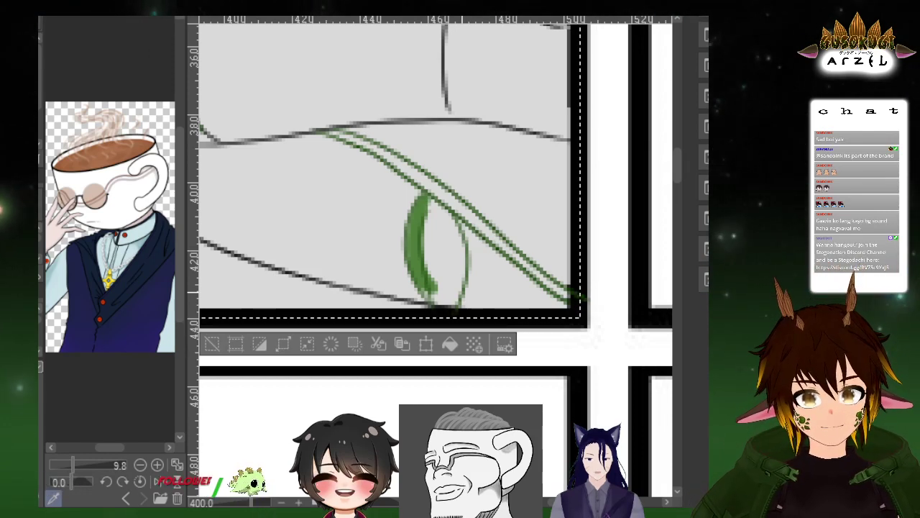
drag(428, 216, 432, 269)
mouse_move(429, 232)
mouse_down()
mouse_move(440, 277)
mouse_move(430, 204)
mouse_move(420, 253)
mouse_move(420, 218)
mouse_move(426, 289)
mouse_move(435, 241)
mouse_up()
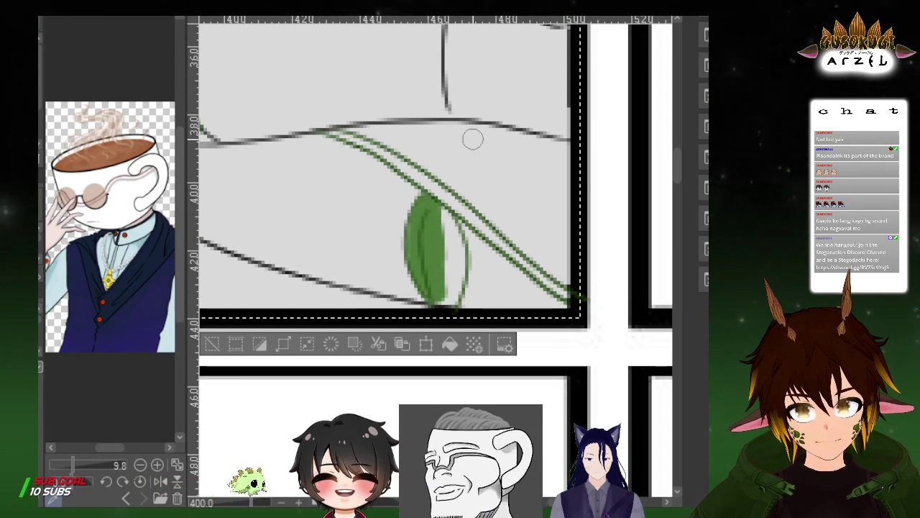
mouse_move(446, 232)
mouse_down()
mouse_move(453, 259)
mouse_move(446, 233)
mouse_up()
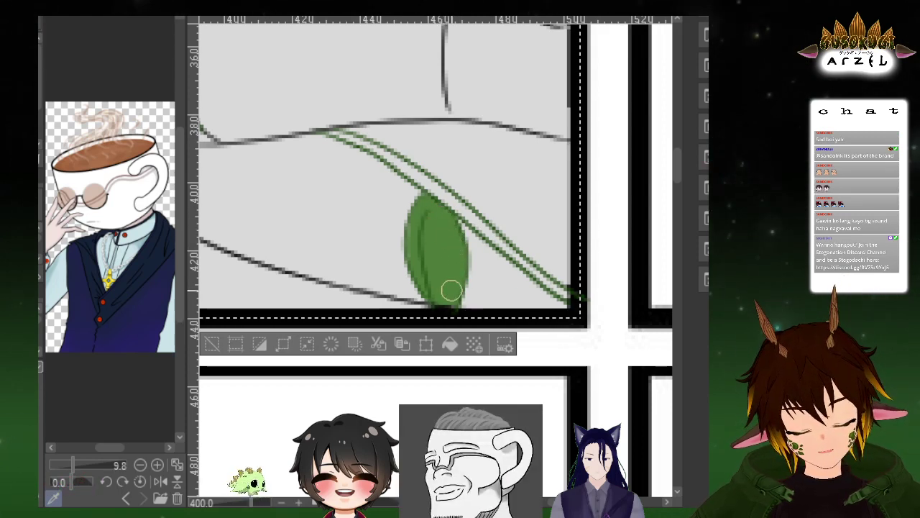
Paint the diagonal vine stem above the lower right leaf green, down to the panel's corner
drag(329, 132, 424, 180)
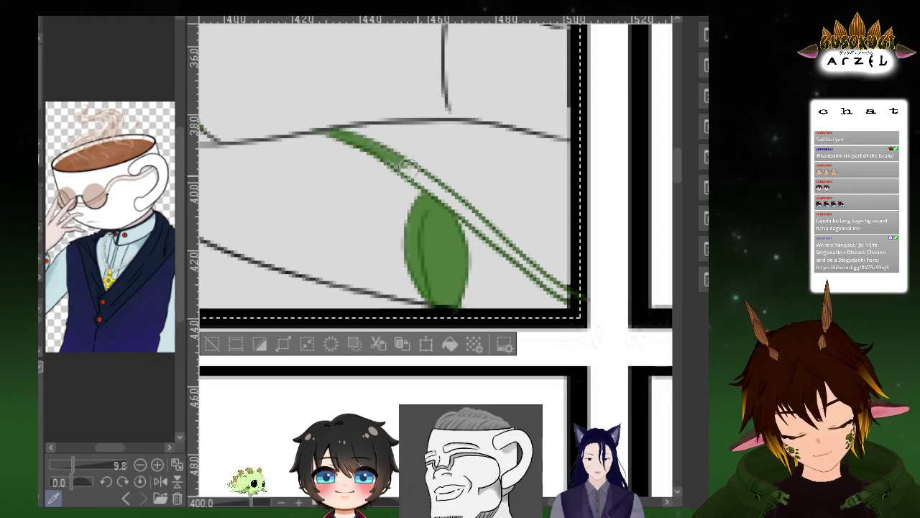
drag(384, 153, 519, 258)
drag(485, 230, 579, 302)
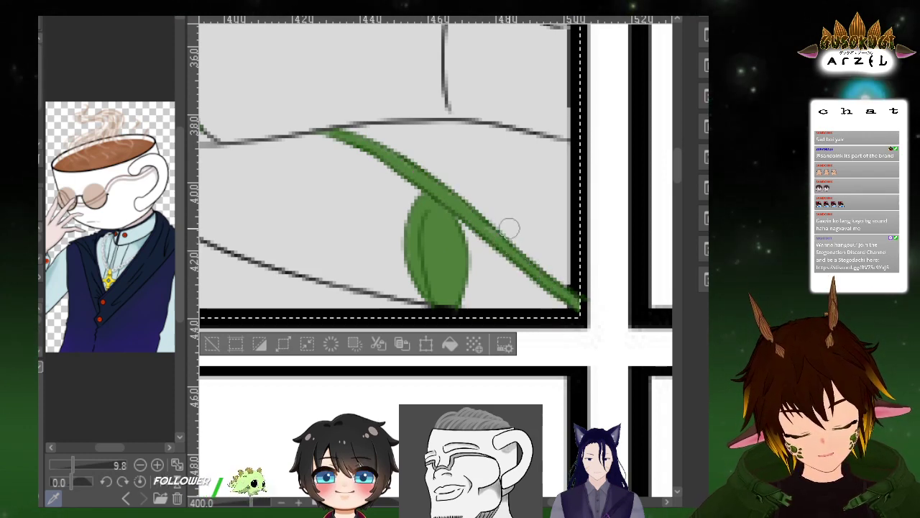
scroll(556, 149, down, 4)
drag(578, 54, 587, 161)
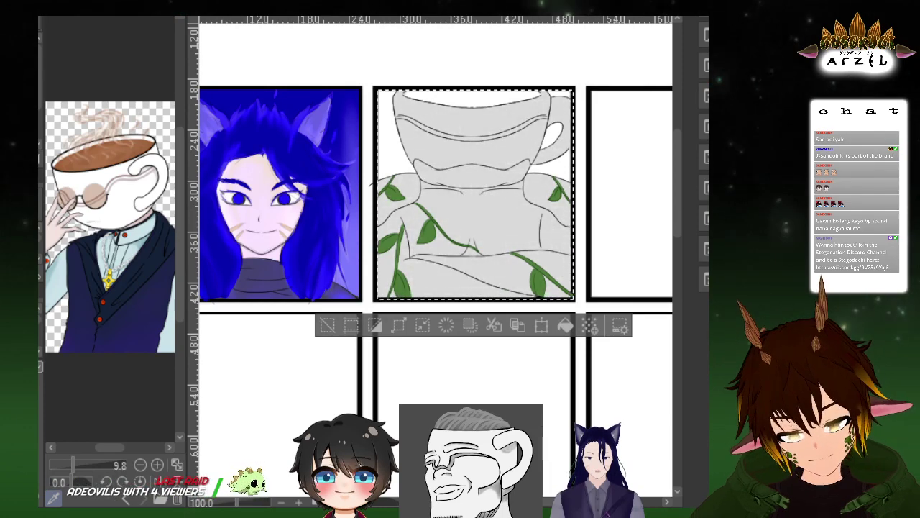
Recolour the grey base of the cup head and body to a pale warm beige-grey
key(alt+Delete)
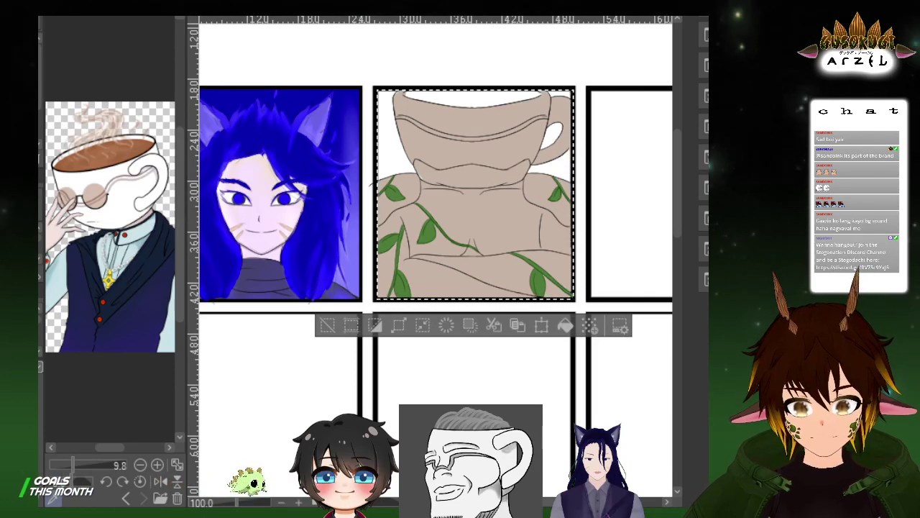
drag(639, 113, 633, 95)
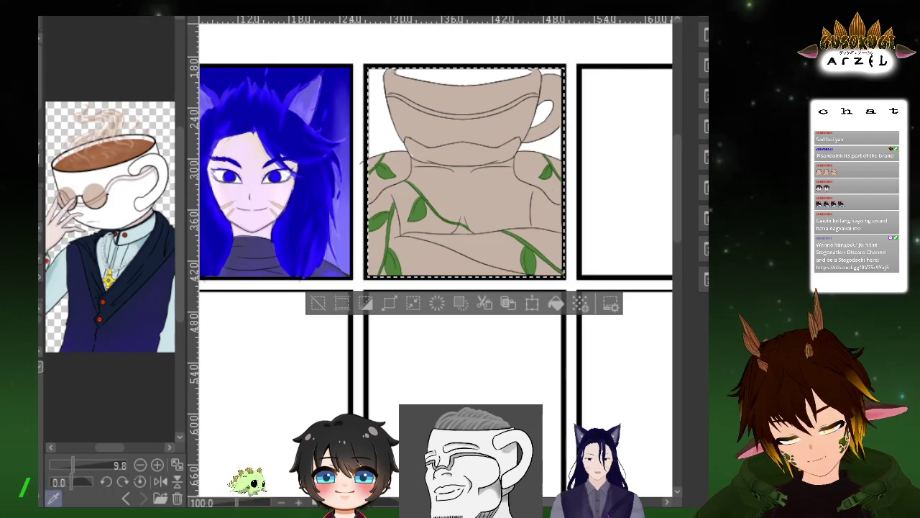
key(ctrl+z)
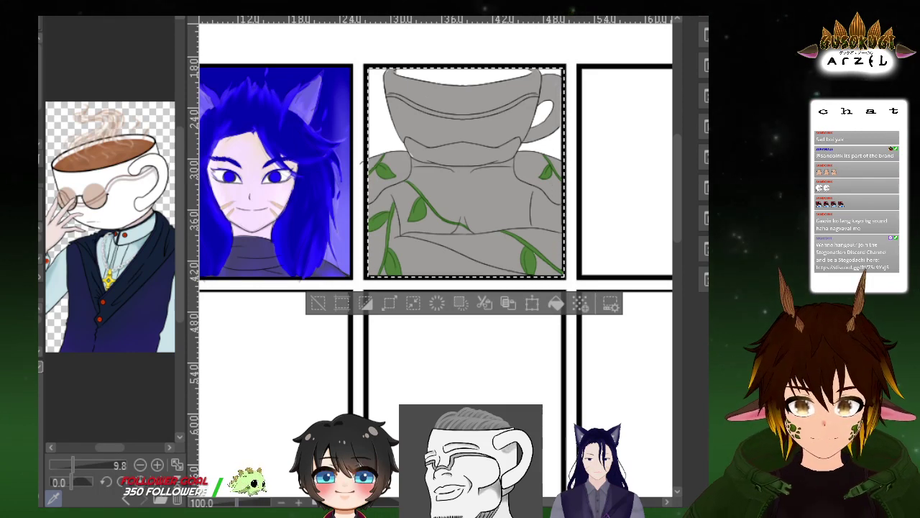
key(ctrl+y)
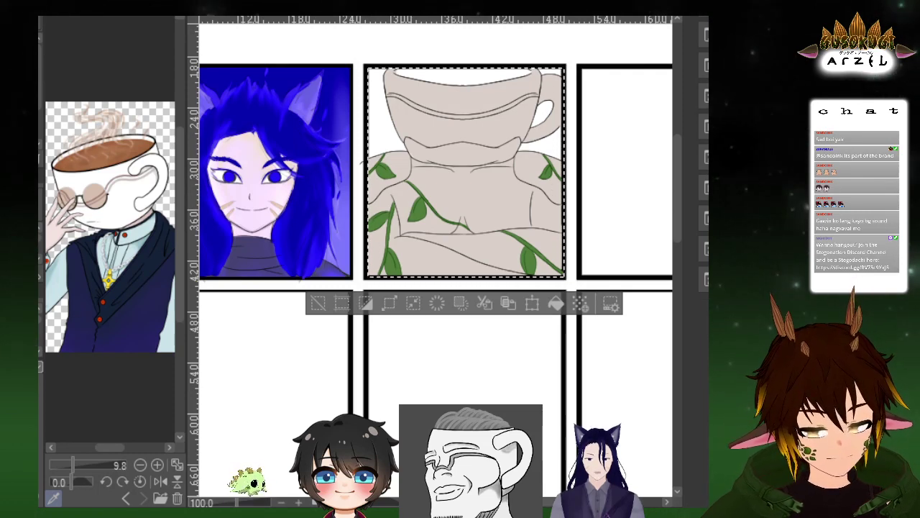
Paint a darker greyish-brown shadow on the lower part of the cup's handle, just below its opening
scroll(481, 94, up, 2)
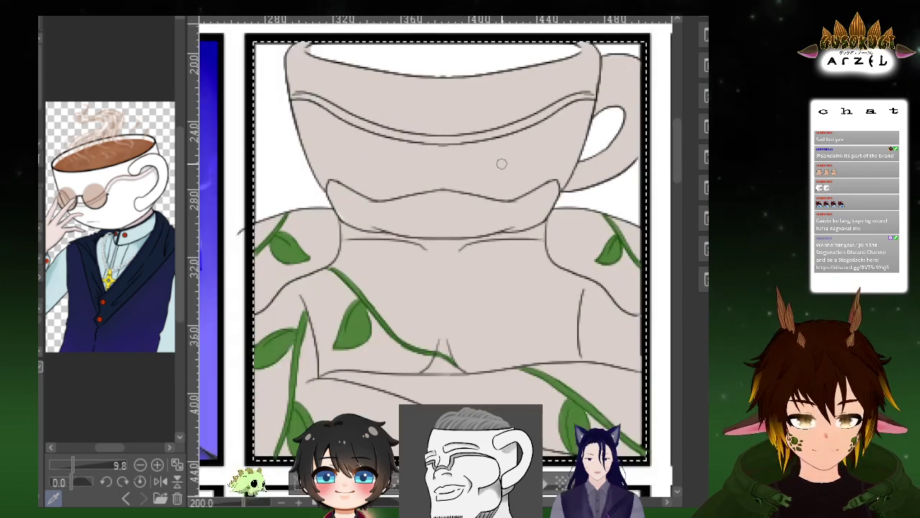
scroll(501, 163, down, 1)
drag(598, 104, 578, 129)
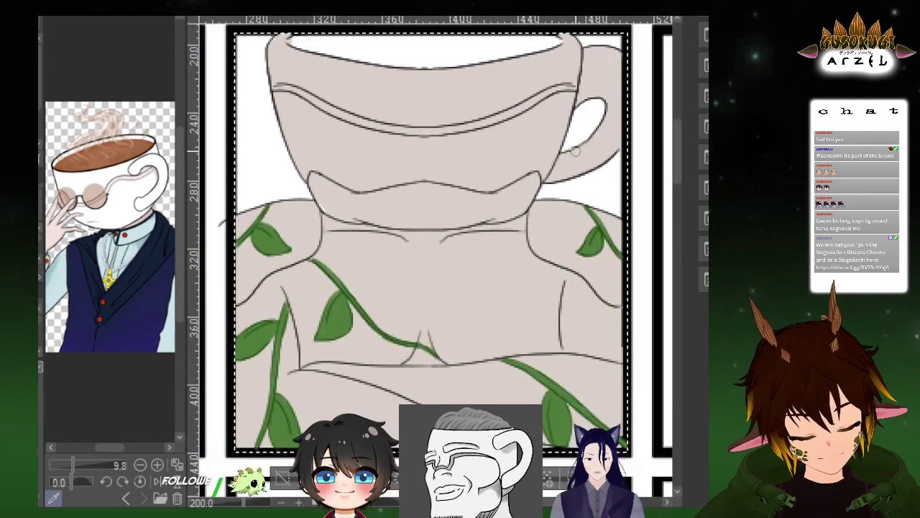
key(ctrl+z)
key(ctrl+y)
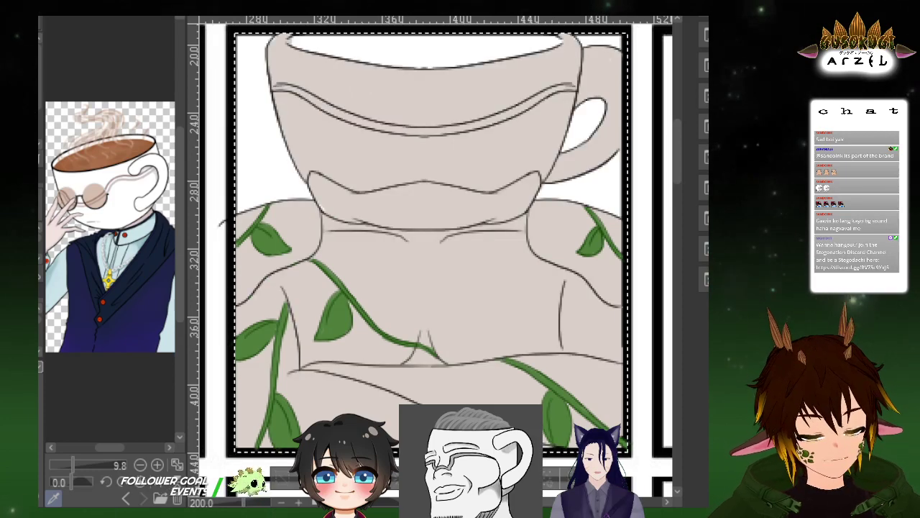
drag(558, 175, 594, 138)
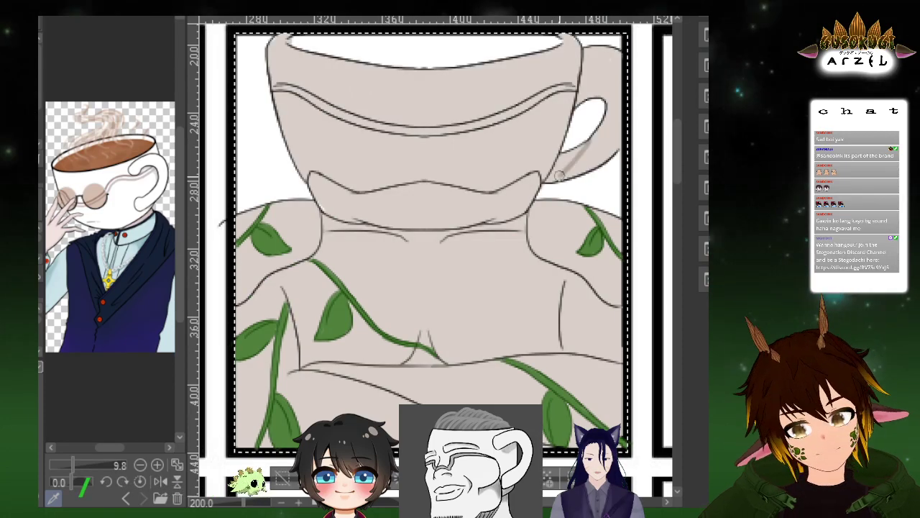
key(ctrl+z)
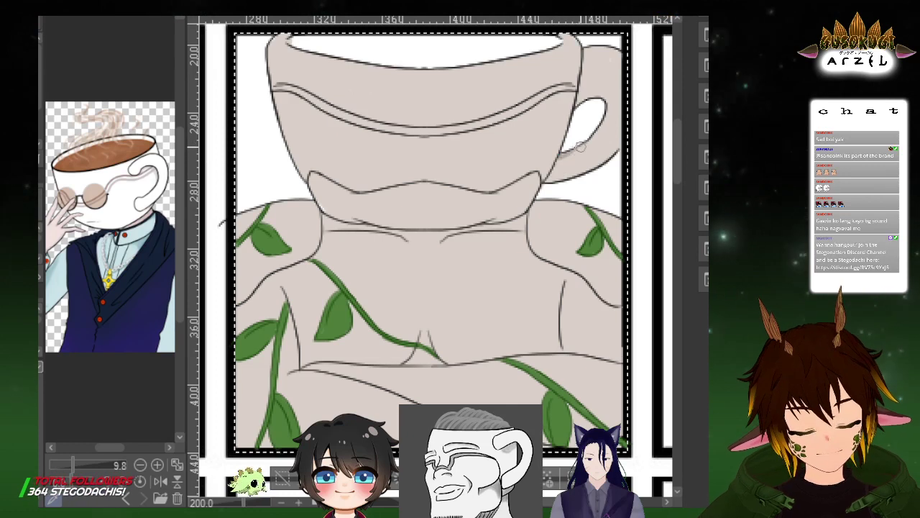
drag(587, 146, 596, 136)
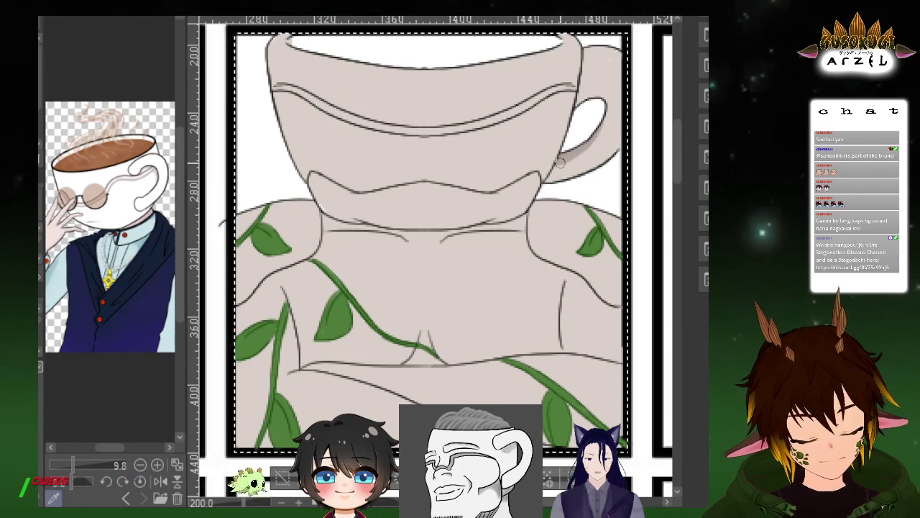
Shade the cup's underside and the neck, tapering the shadow to a V-shaped point down the centre of the chest
drag(527, 169, 540, 158)
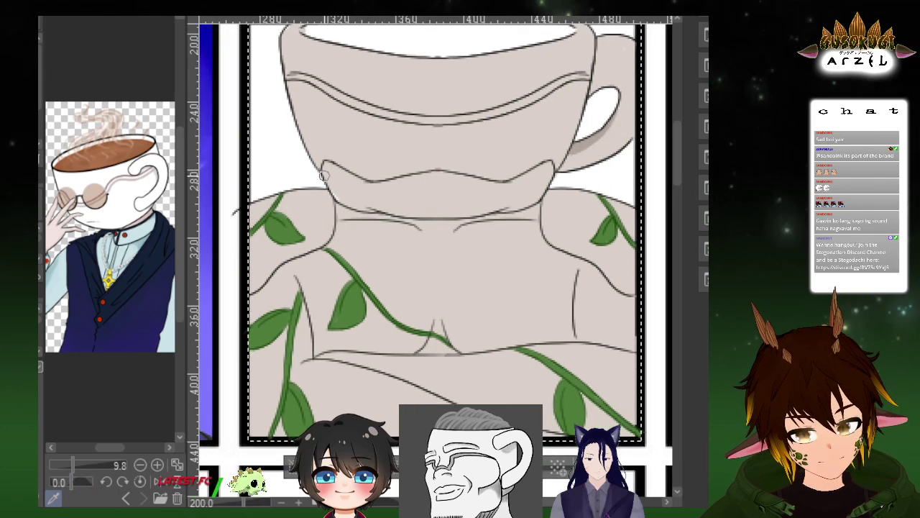
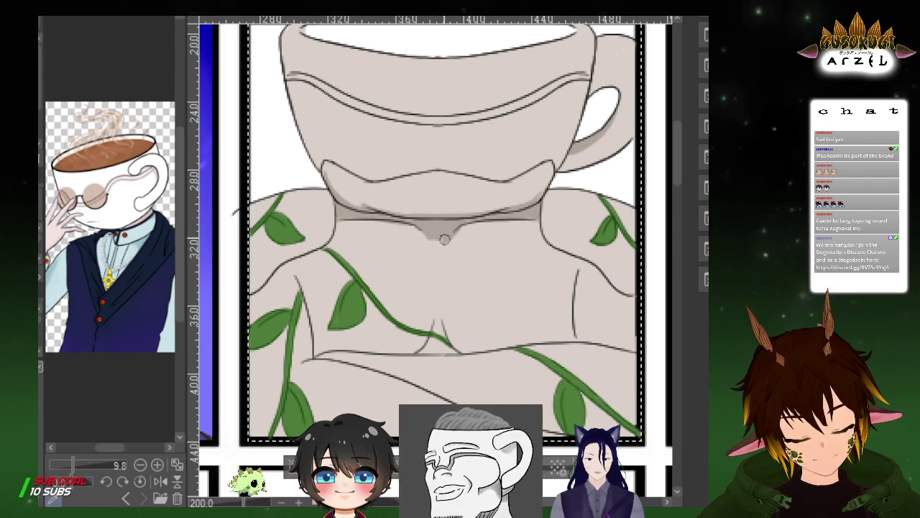
drag(434, 240, 439, 276)
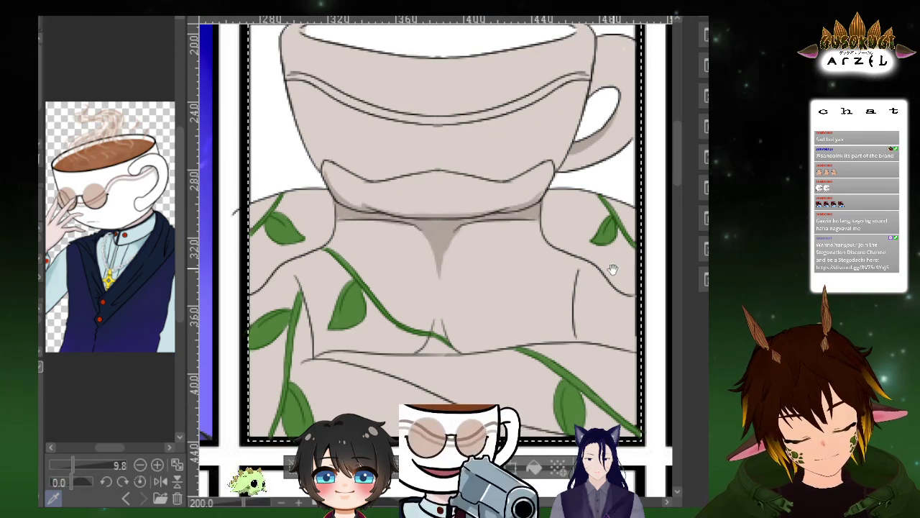
Paint a curved shadow along the underside of the right chest muscle, above the folded arm
drag(612, 269, 584, 212)
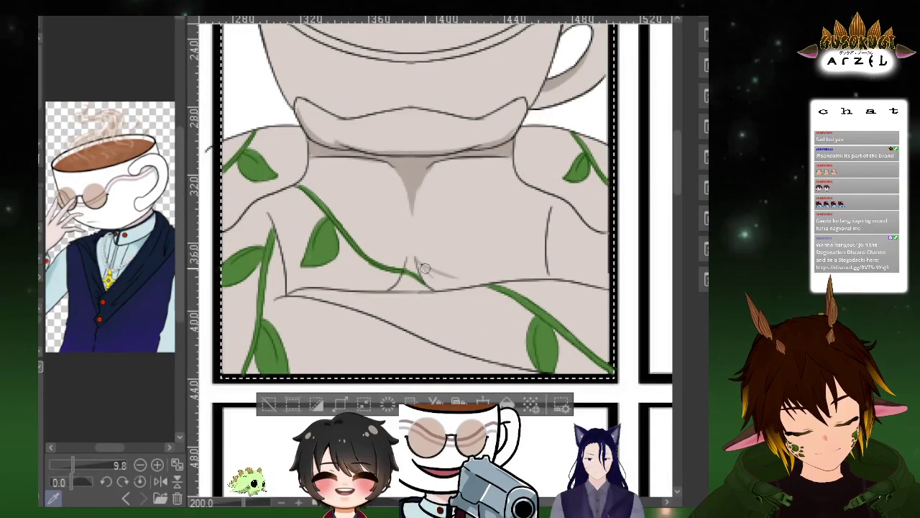
drag(420, 266, 470, 277)
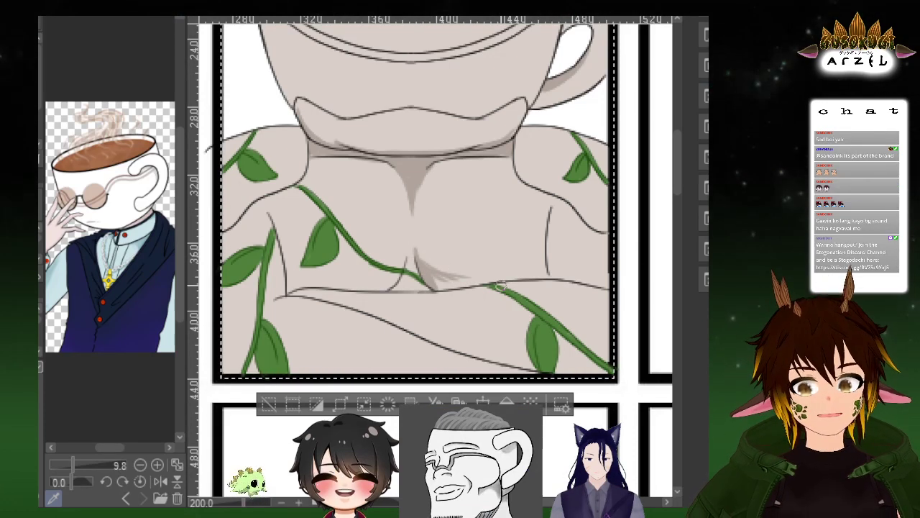
mouse_move(438, 273)
mouse_down()
mouse_move(486, 278)
mouse_move(455, 280)
mouse_up()
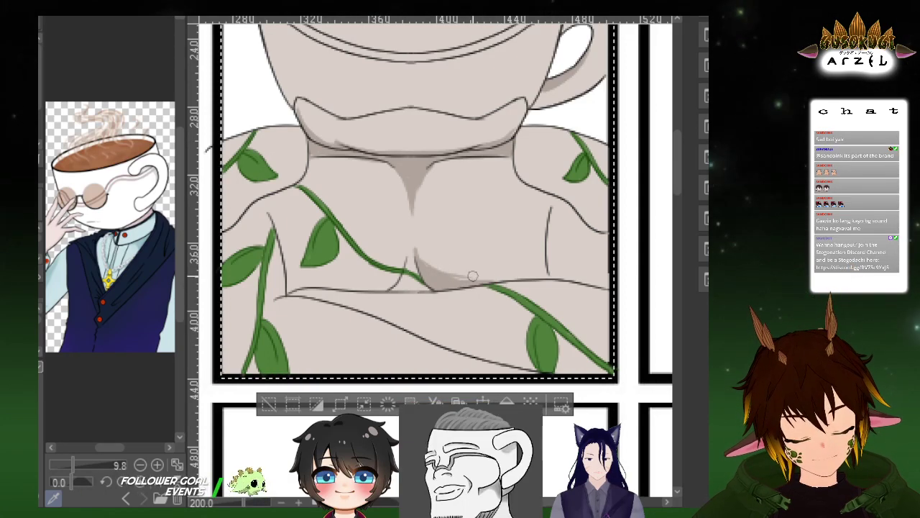
Begin a small shadow at the inner edge of the left chest muscle and darken the shading to a deeper greyish brown
drag(568, 265, 554, 206)
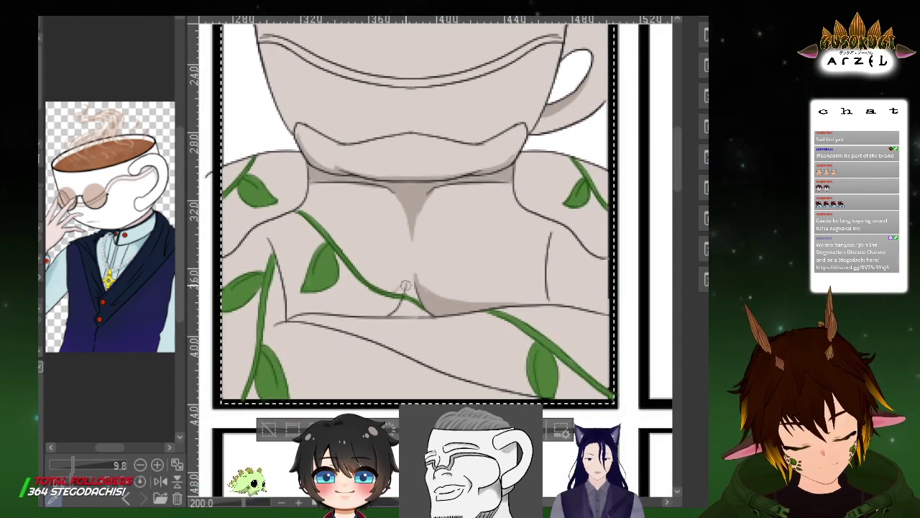
scroll(404, 286, up, 5)
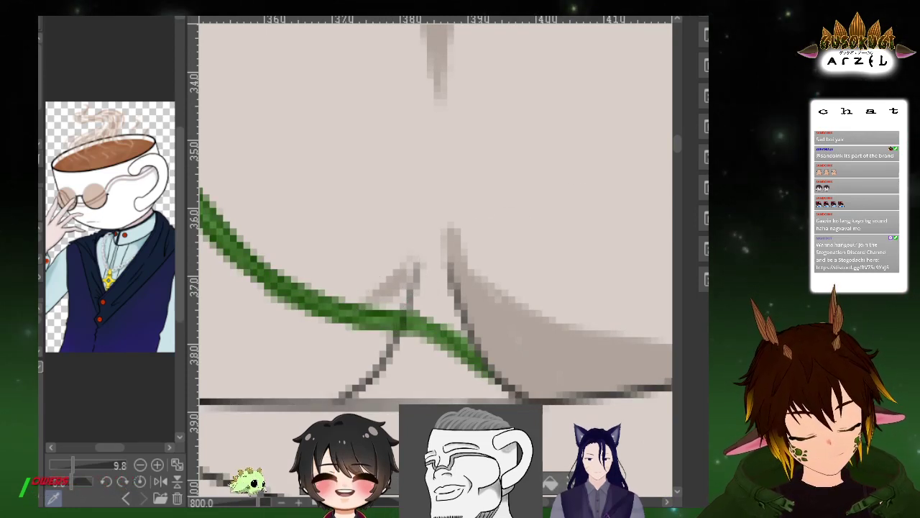
key(ctrl+z)
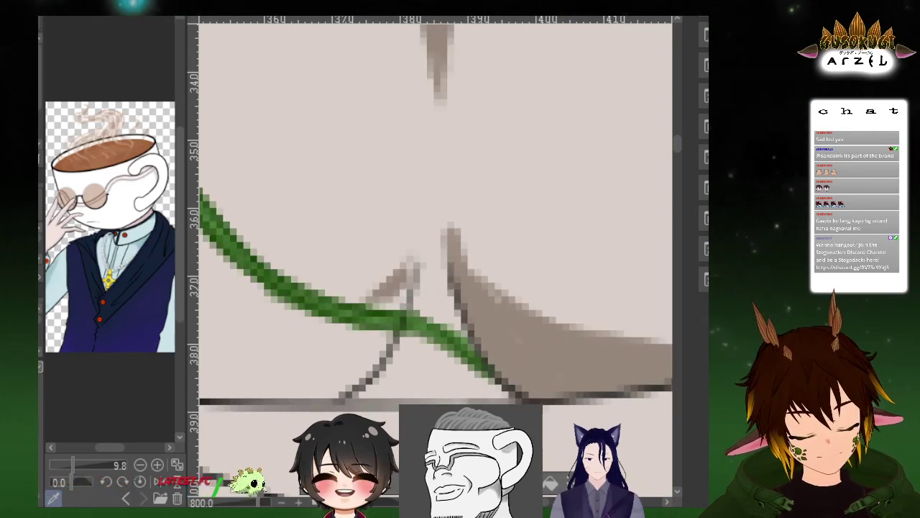
scroll(647, 166, down, 5)
mouse_move(665, 149)
mouse_down()
mouse_move(559, 291)
mouse_move(567, 239)
mouse_up()
drag(602, 197, 597, 231)
drag(546, 251, 562, 203)
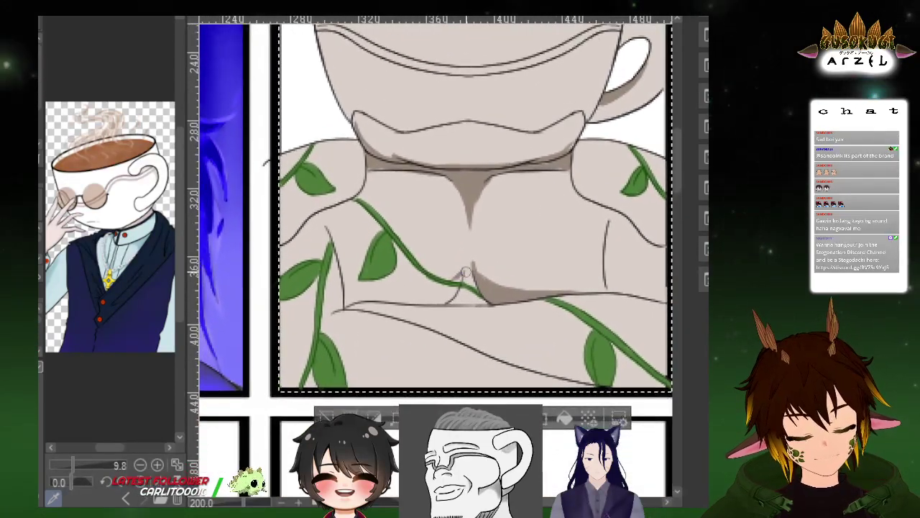
Shade the left chest muscle's underside from its pointed inner crease across to the armpit line
scroll(466, 272, up, 3)
drag(437, 274, 443, 228)
mouse_move(507, 281)
mouse_down()
mouse_move(565, 264)
mouse_move(555, 277)
mouse_move(567, 281)
mouse_move(586, 315)
mouse_up()
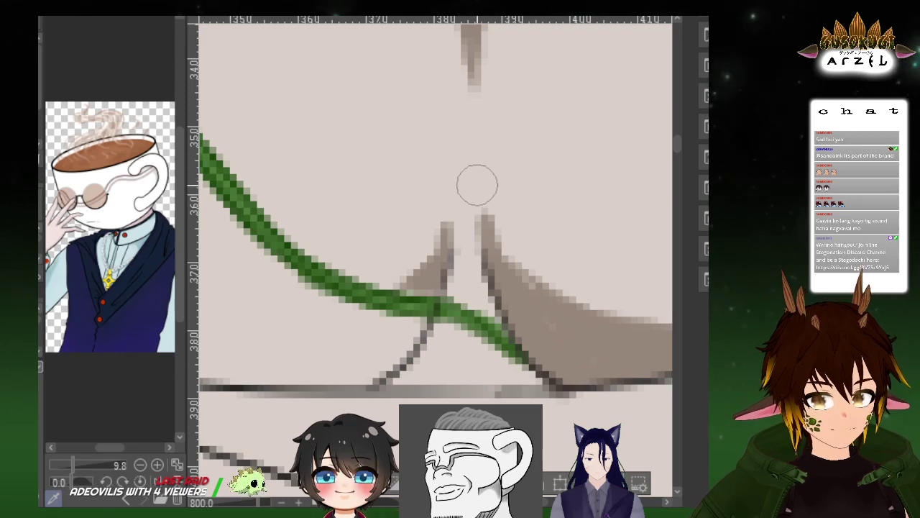
drag(479, 179, 590, 69)
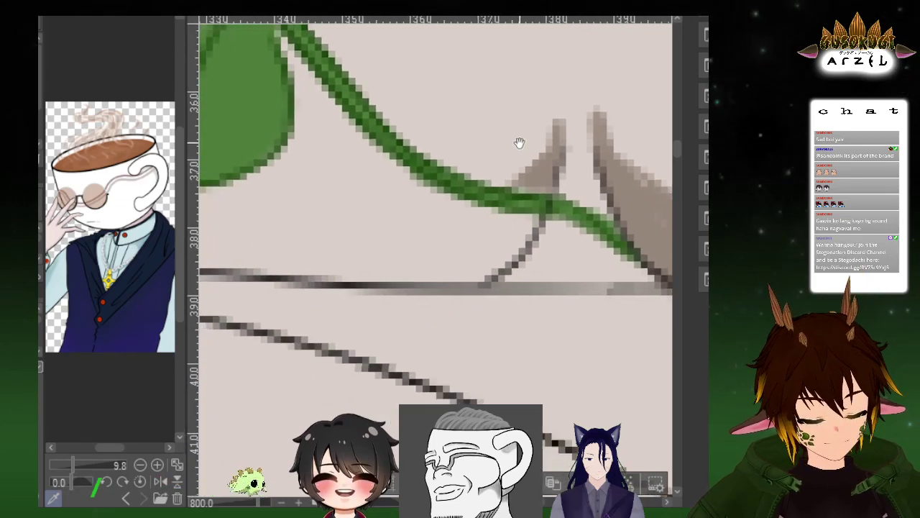
drag(519, 143, 578, 87)
drag(304, 185, 350, 192)
scroll(413, 151, down, 2)
drag(583, 92, 539, 125)
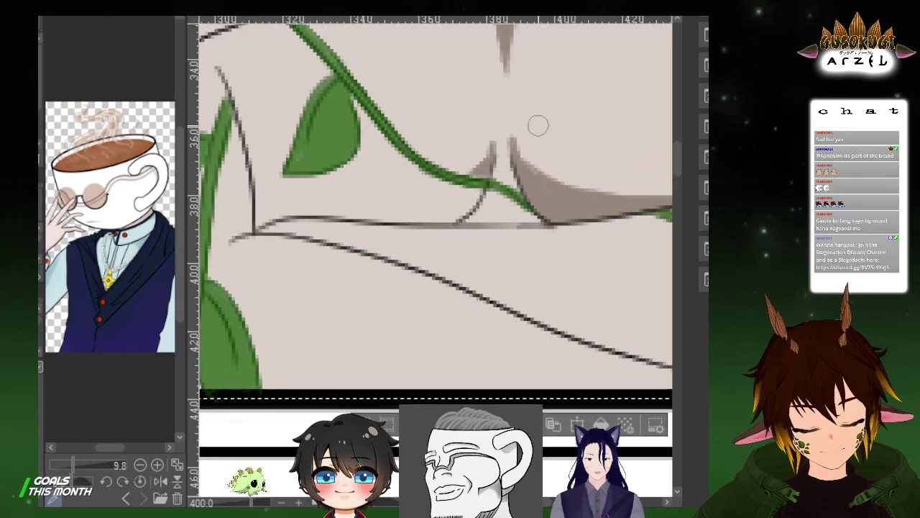
mouse_move(259, 197)
mouse_down()
mouse_move(296, 211)
mouse_move(266, 199)
mouse_move(258, 223)
mouse_move(259, 206)
mouse_move(283, 210)
mouse_move(262, 218)
mouse_move(450, 206)
mouse_move(395, 212)
mouse_move(456, 189)
mouse_up()
mouse_move(373, 219)
mouse_down()
mouse_move(433, 215)
mouse_move(433, 206)
mouse_move(411, 217)
mouse_move(475, 199)
mouse_up()
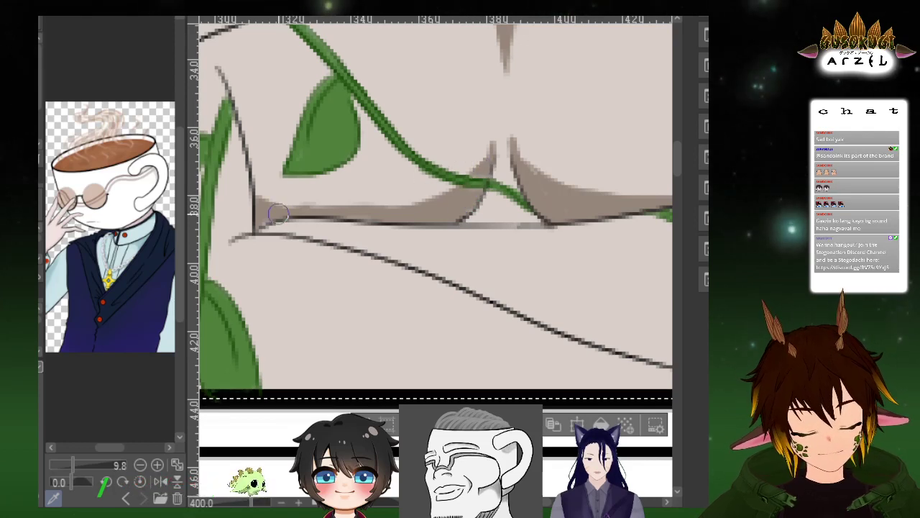
Shade along the left armpit line and add a thin shadow beneath the chest leaf
drag(229, 86, 262, 191)
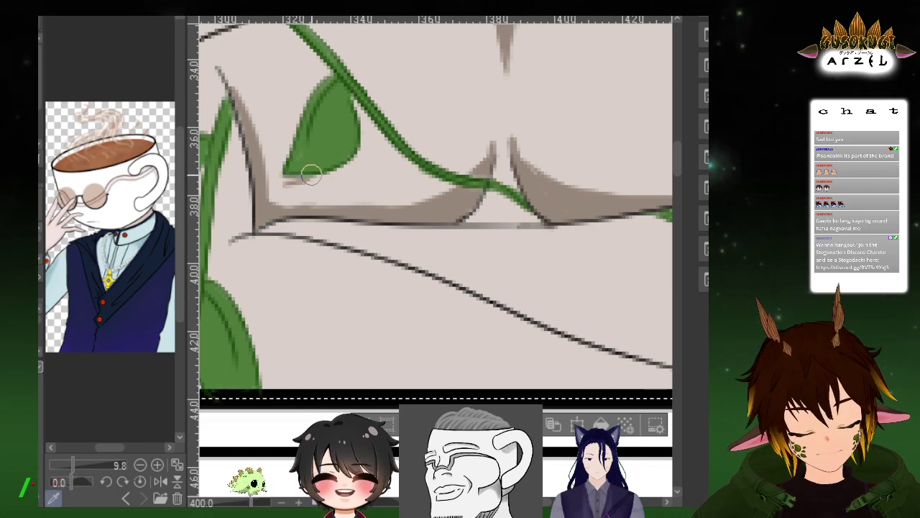
drag(287, 183, 307, 178)
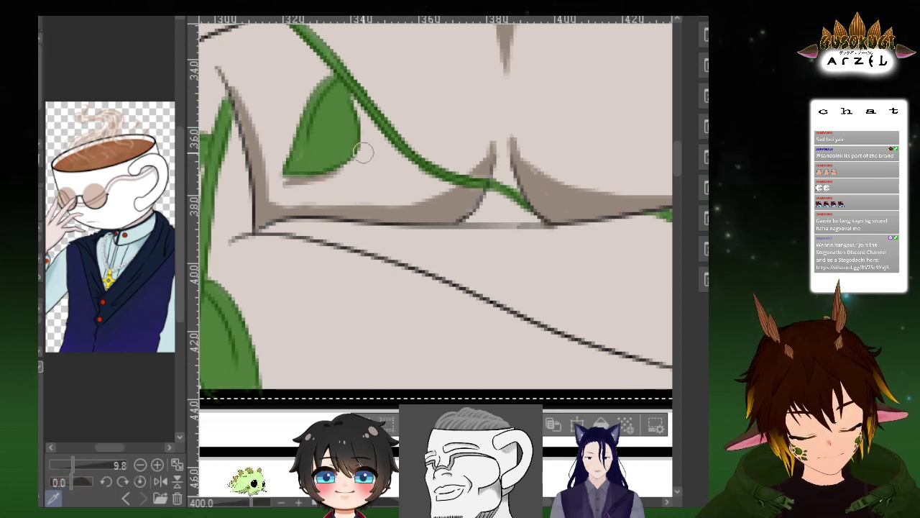
Paint shadows beneath the lower contours of the right and left shoulders, reaching the panel's edges
scroll(592, 105, down, 2)
drag(559, 177, 453, 226)
drag(586, 172, 547, 195)
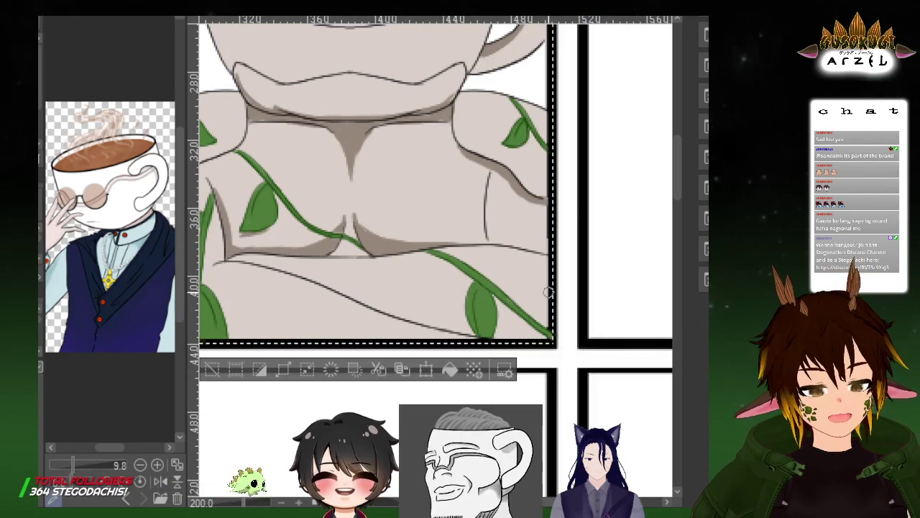
scroll(571, 173, up, 5)
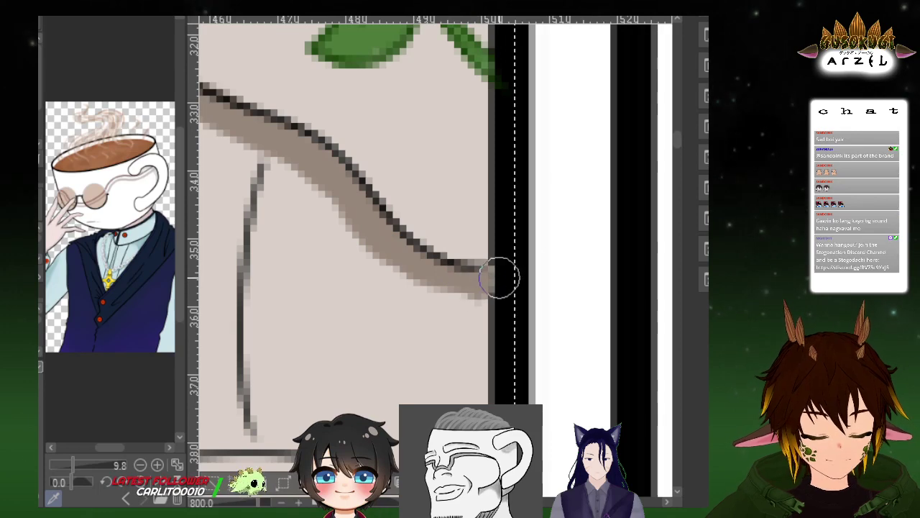
scroll(507, 302, down, 4)
drag(402, 324, 592, 263)
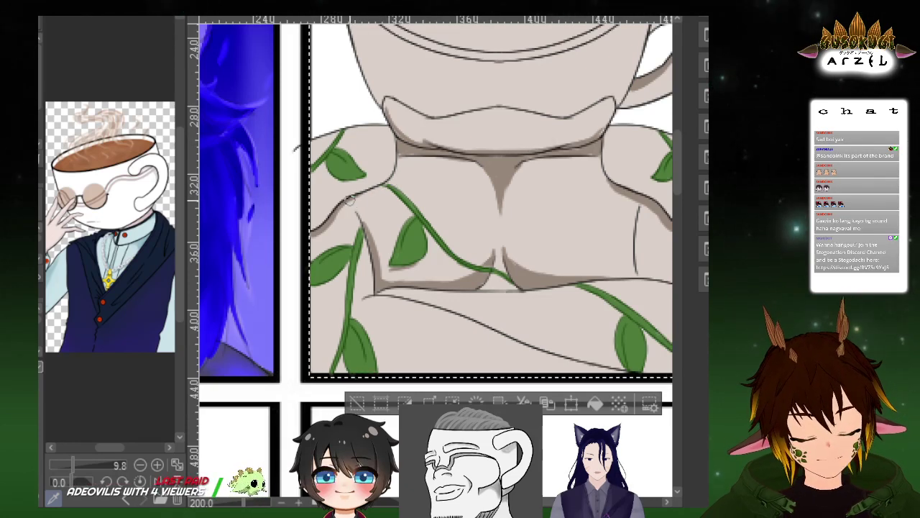
Add shadows around the vine and leaves on the left arm
mouse_move(620, 253)
mouse_down()
mouse_move(556, 202)
mouse_move(612, 240)
mouse_move(552, 182)
mouse_up()
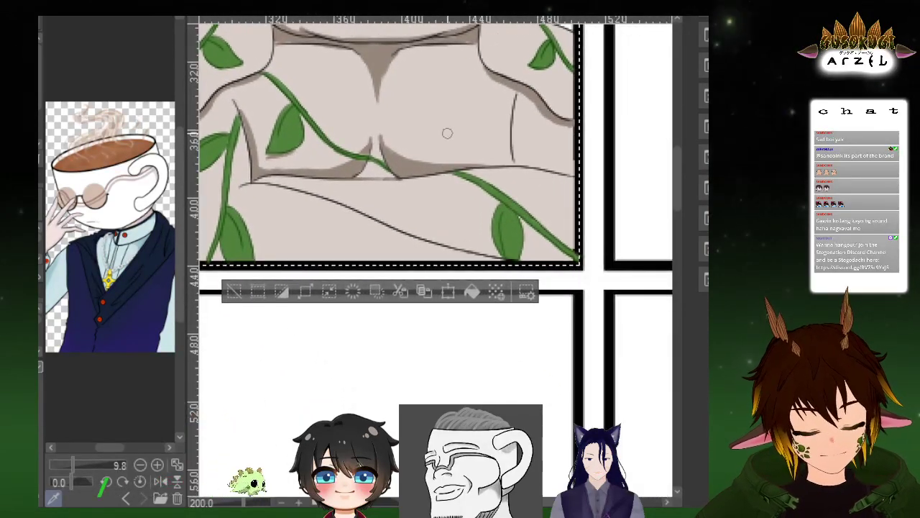
drag(463, 187, 482, 170)
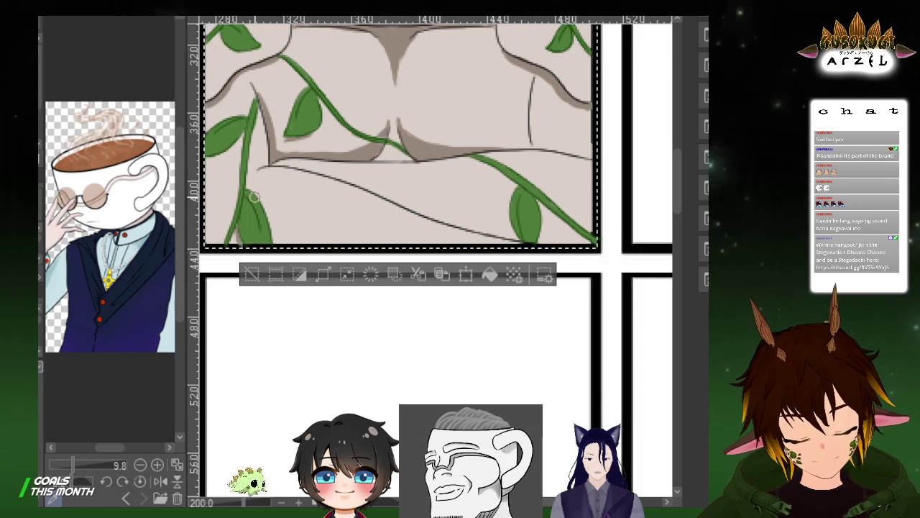
drag(245, 249, 286, 261)
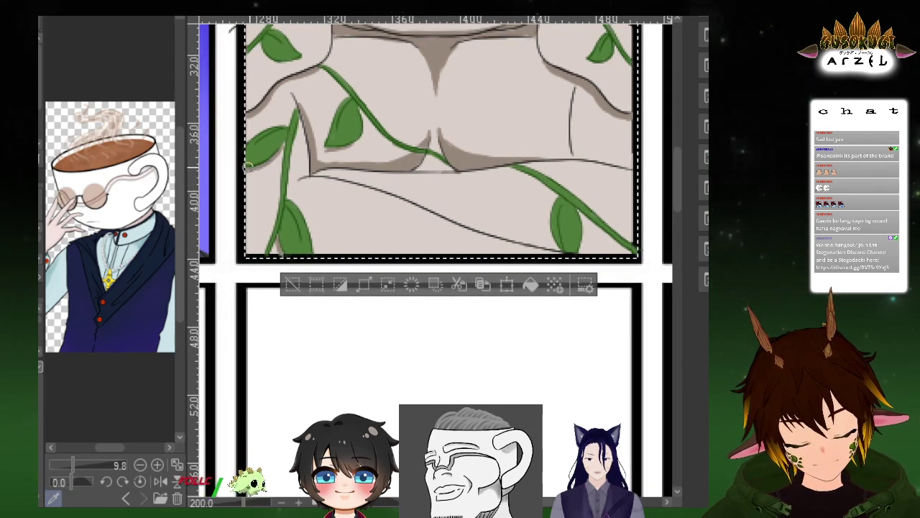
drag(504, 153, 479, 128)
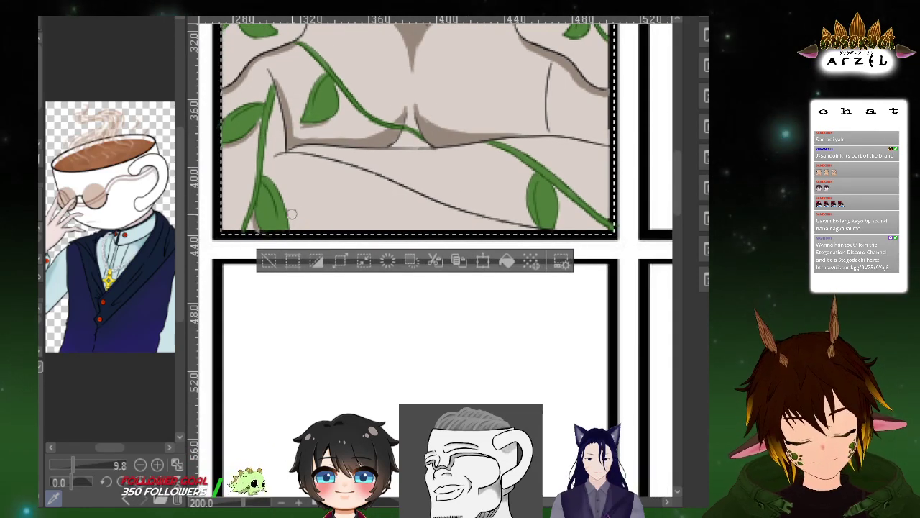
Paint a tapering shadow along the panel's bottom edge, from the lower left leaf across the folded forearm
drag(287, 216, 438, 232)
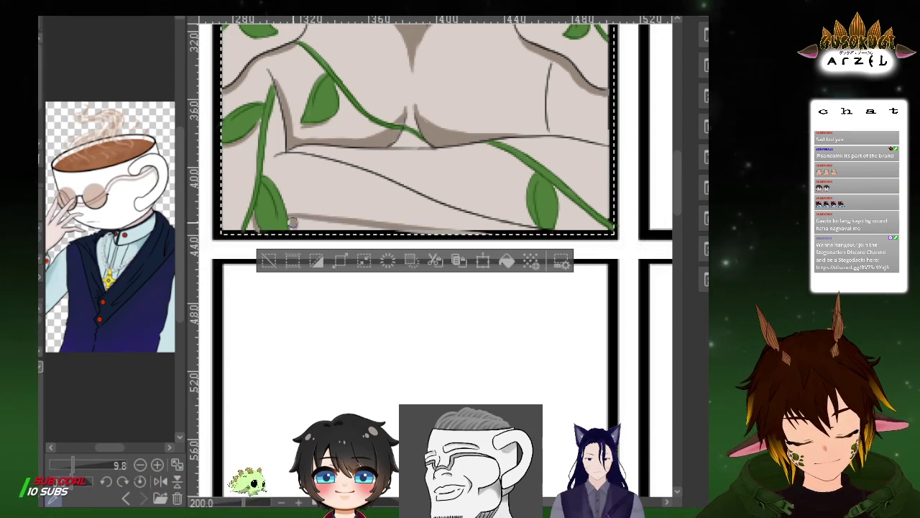
drag(292, 221, 396, 234)
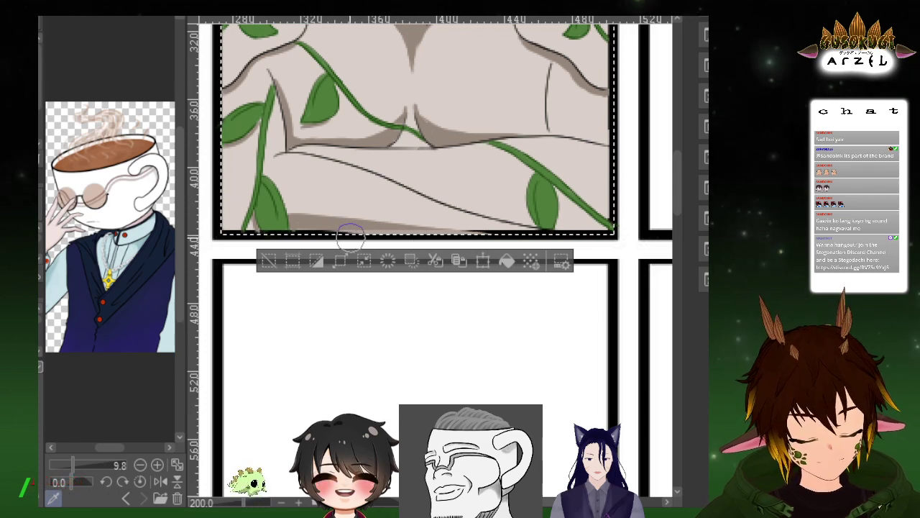
Complete the shadow along the panel's bottom edge and paint a tapering shadow along the crossed forearm's diagonal contour
drag(548, 242, 333, 239)
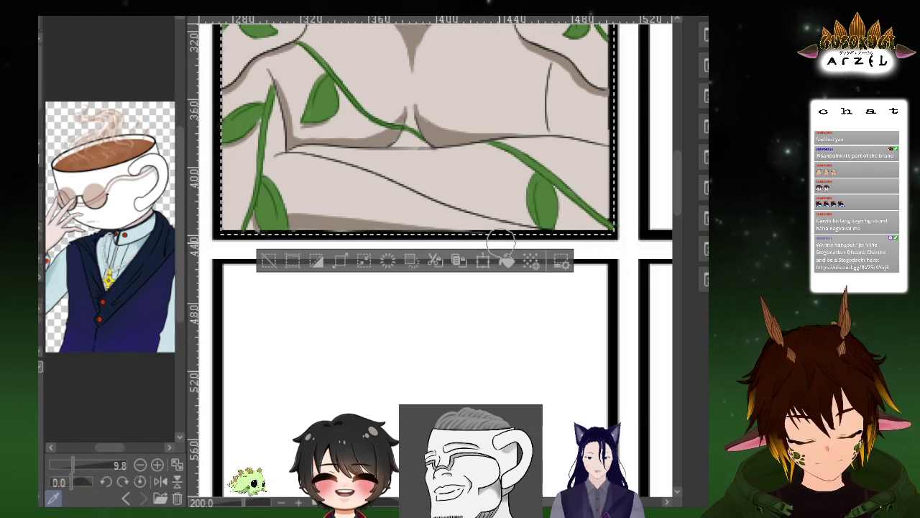
drag(636, 208, 511, 190)
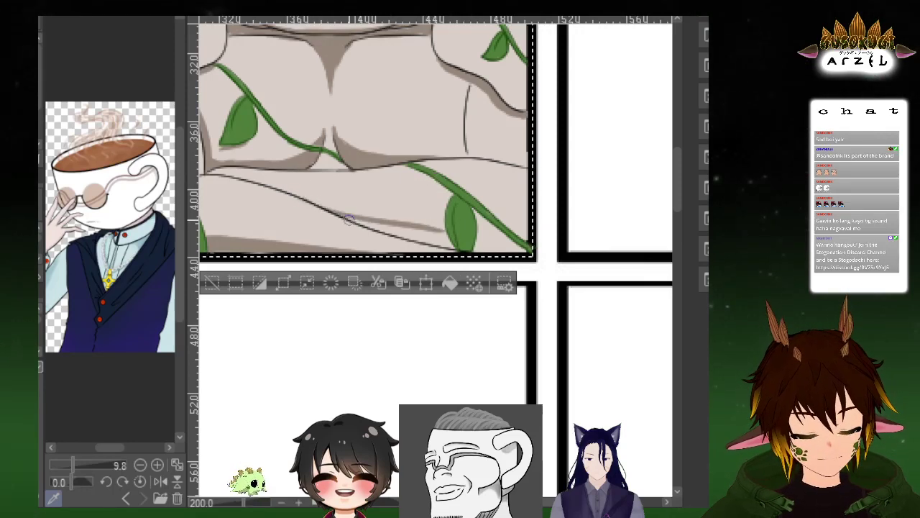
mouse_move(339, 214)
mouse_down()
mouse_move(449, 239)
mouse_move(362, 219)
mouse_move(439, 239)
mouse_move(406, 226)
mouse_move(437, 231)
mouse_up()
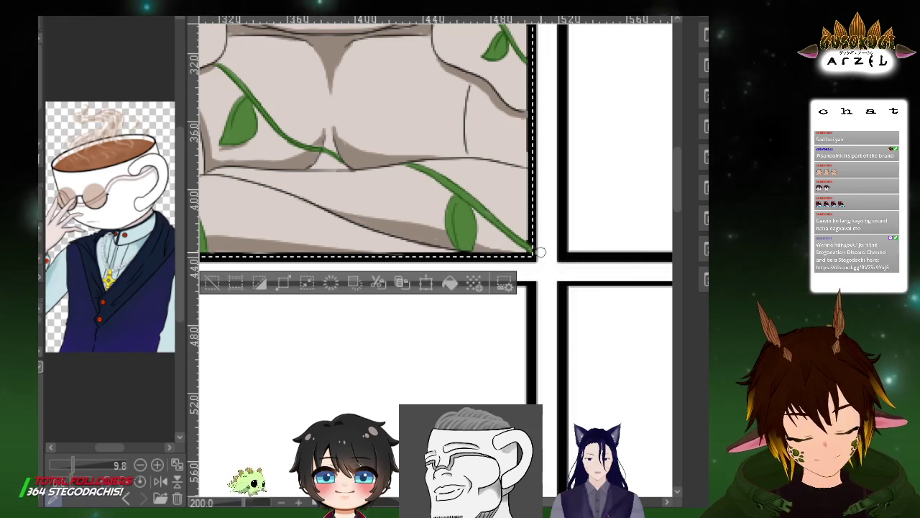
Add thin shadows beside the leaf and vine at the panel's lower right corner
drag(496, 159, 487, 107)
scroll(468, 167, up, 2)
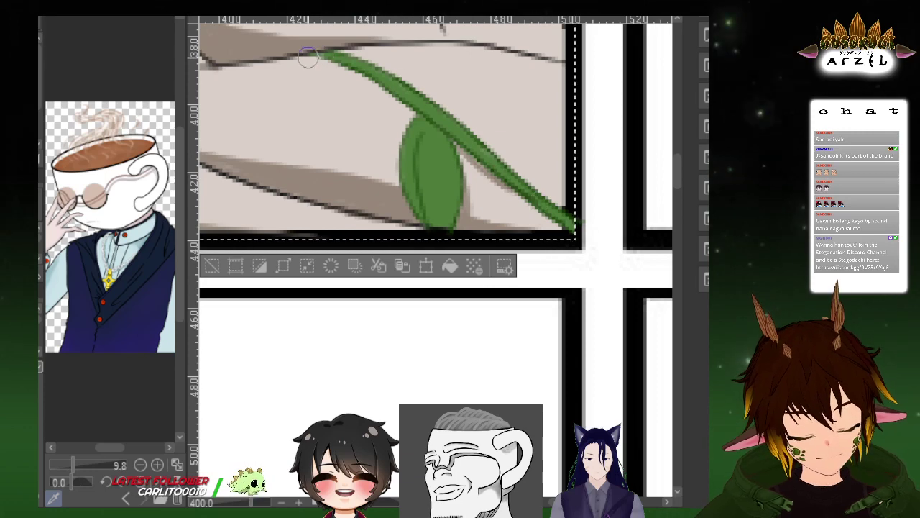
scroll(568, 154, down, 4)
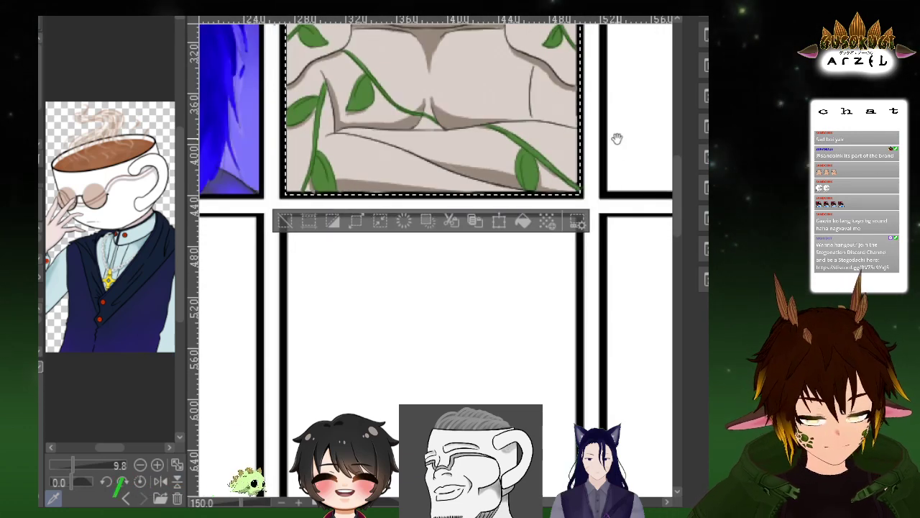
Add thin shadows beneath the leaves and vines on both shoulders, undoing the last stray stroke
scroll(330, 178, up, 2)
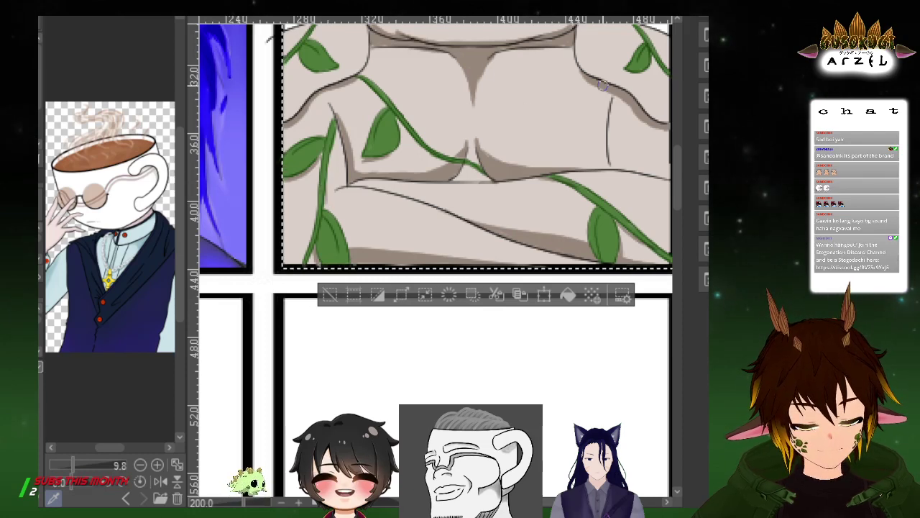
scroll(323, 180, up, 3)
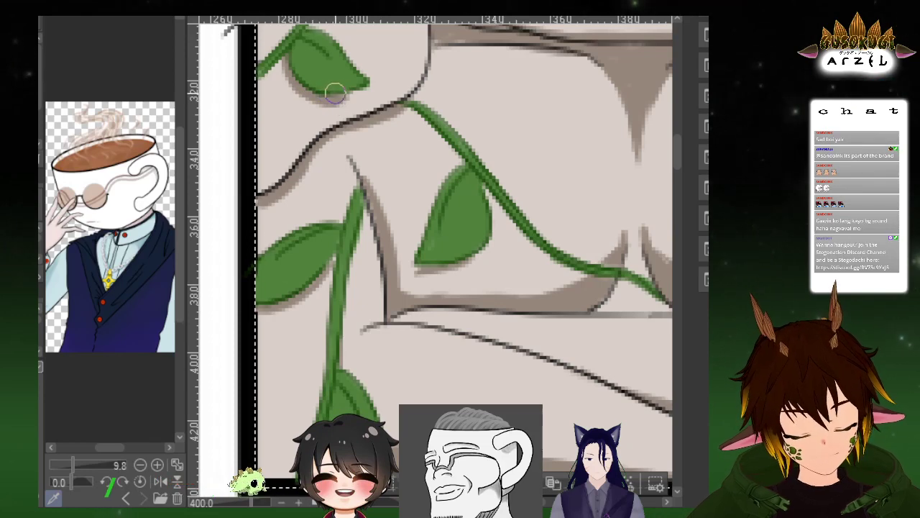
scroll(579, 119, down, 2)
drag(603, 148, 427, 218)
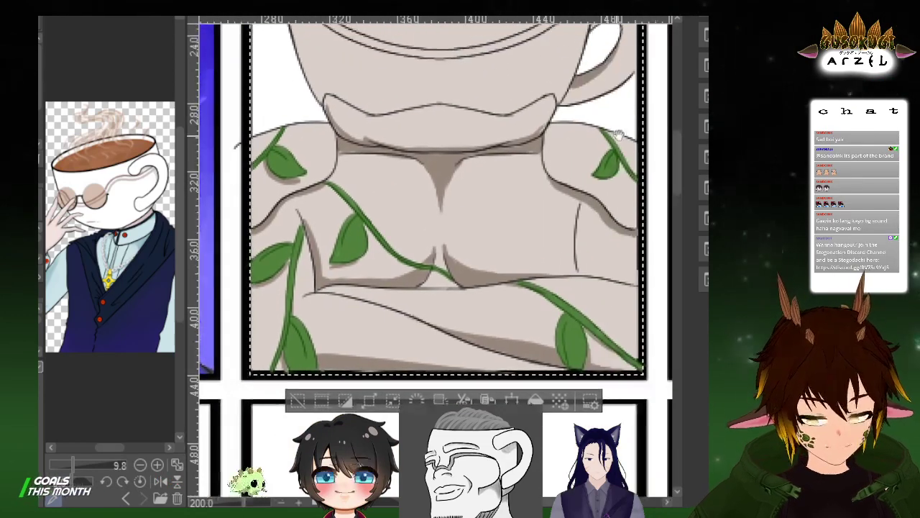
drag(639, 123, 560, 138)
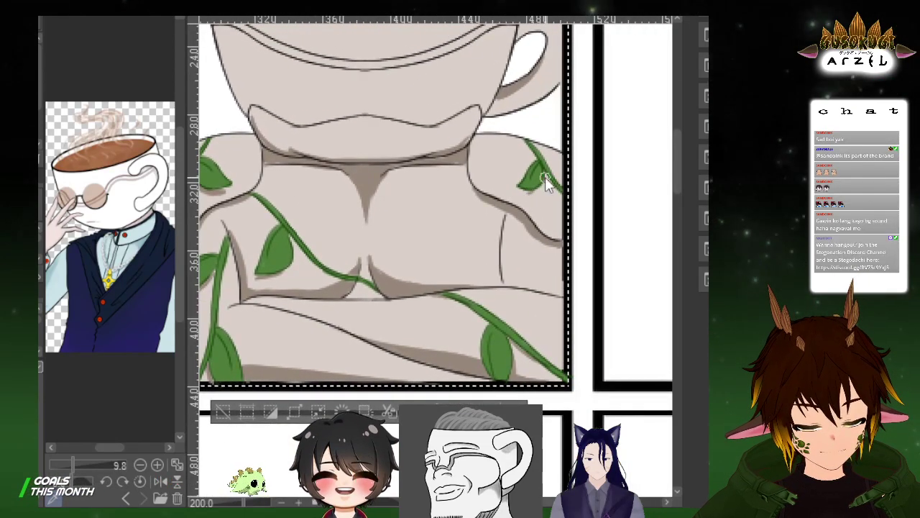
scroll(544, 184, up, 2)
key(ctrl+z)
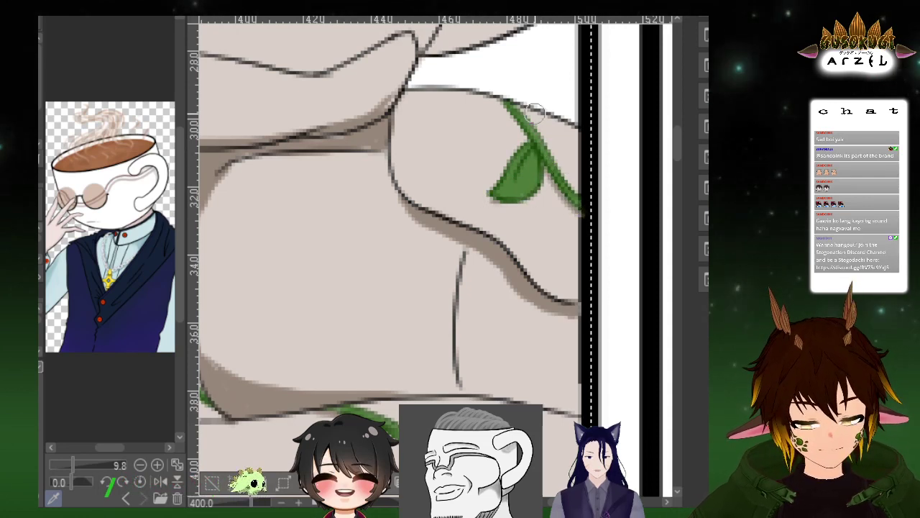
Paint greyish-brown shadows beneath the cup's curved band, along its lower sides and on its handle
scroll(573, 89, down, 2)
drag(583, 101, 542, 205)
drag(558, 162, 563, 196)
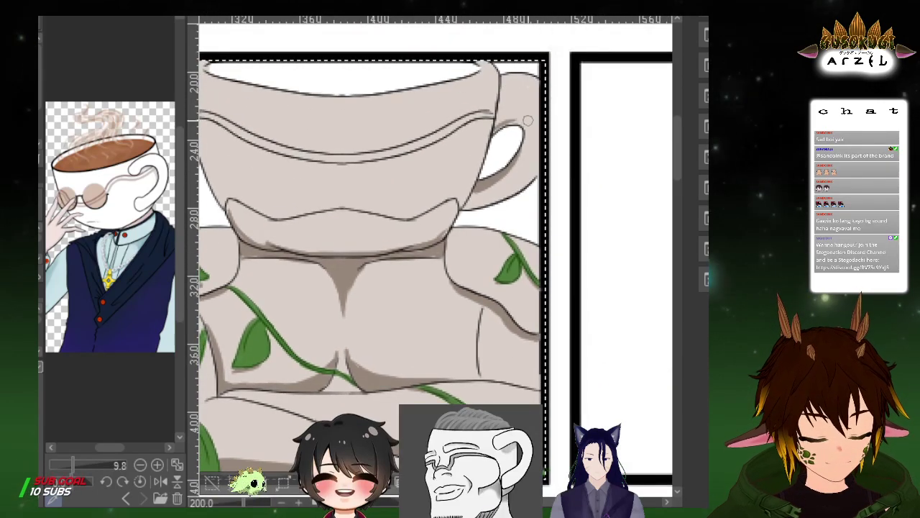
drag(506, 131, 542, 164)
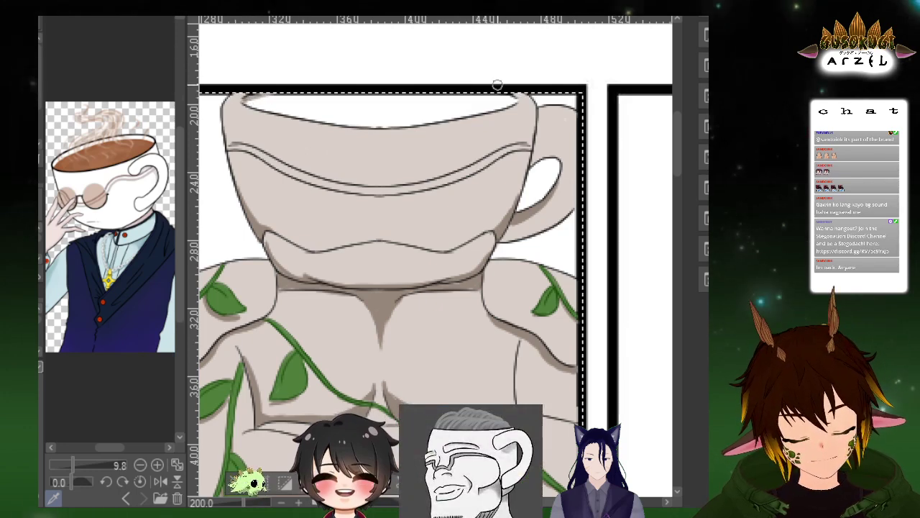
Examine the shaded cup portrait as a whole and compare it with the neighbouring blue-haired portrait
scroll(626, 167, down, 1)
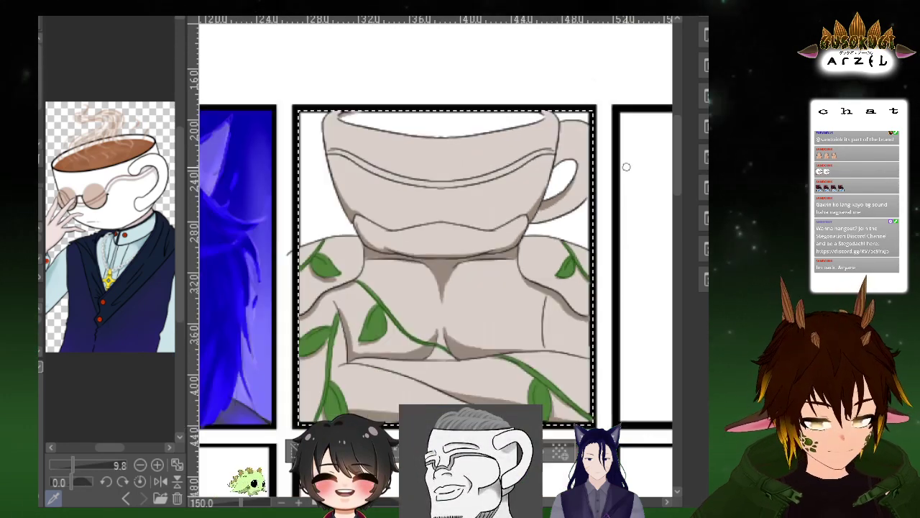
scroll(626, 167, down, 1)
drag(641, 240, 568, 247)
scroll(453, 198, up, 1)
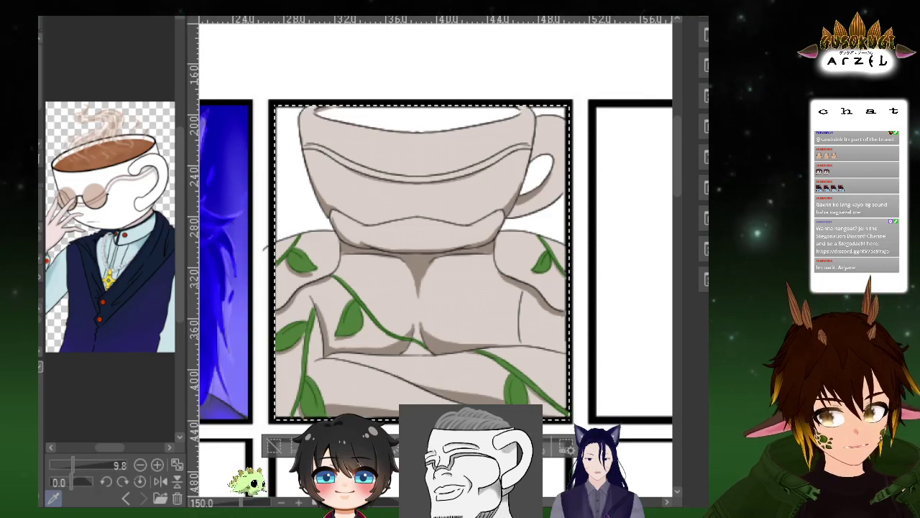
drag(606, 309, 614, 302)
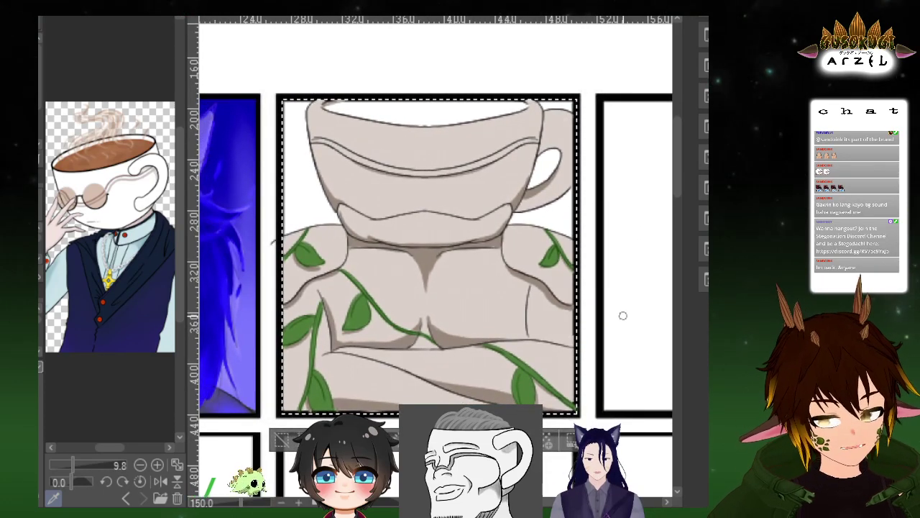
scroll(621, 314, down, 2)
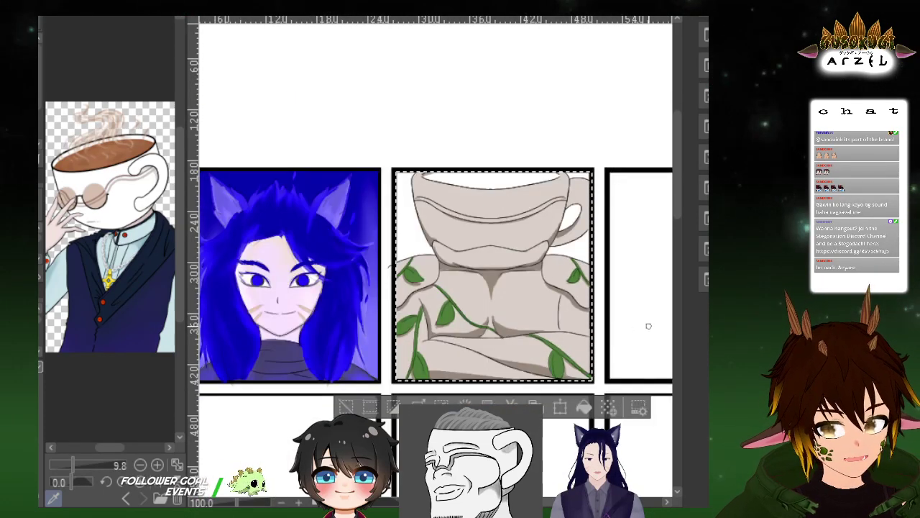
scroll(647, 324, up, 2)
drag(609, 318, 640, 326)
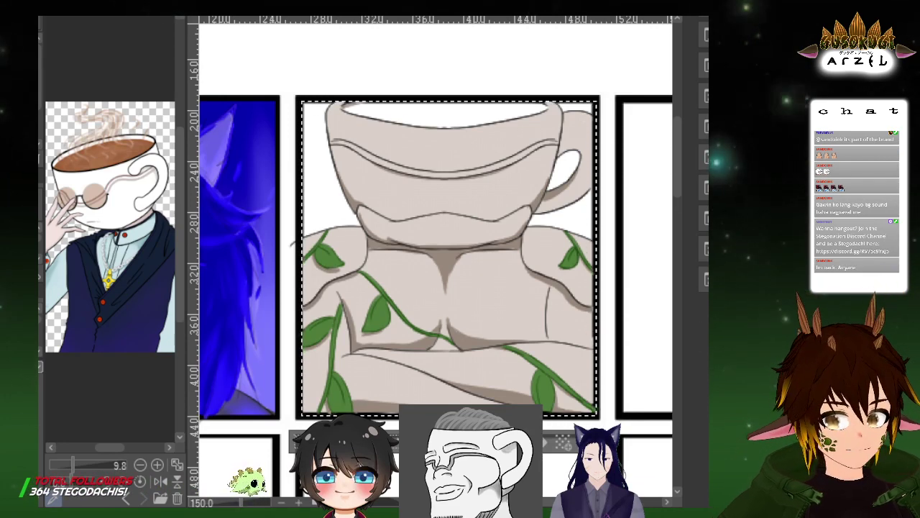
drag(456, 287, 580, 280)
scroll(566, 277, down, 1)
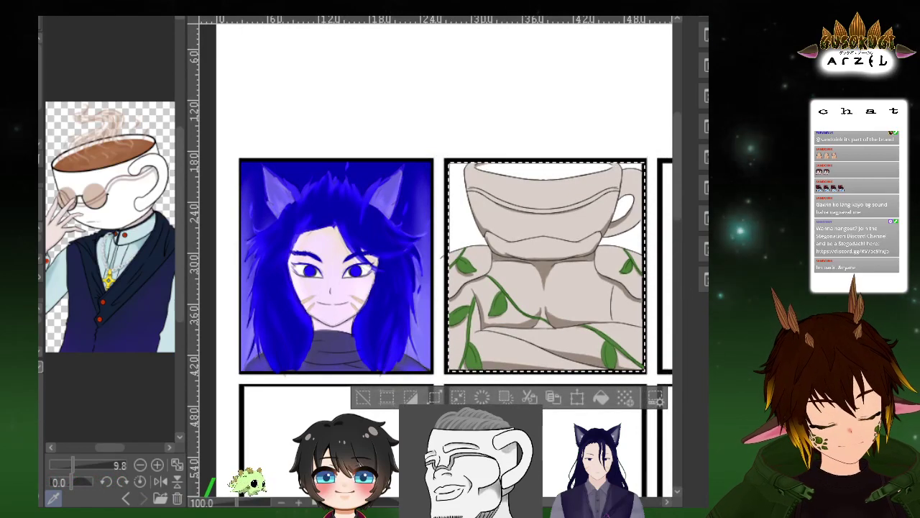
drag(622, 299, 619, 311)
drag(671, 330, 594, 298)
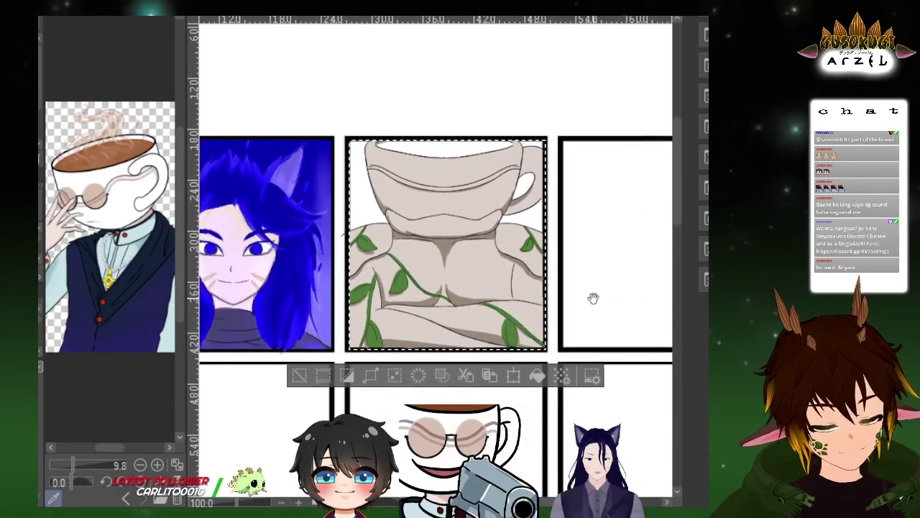
scroll(575, 311, up, 1)
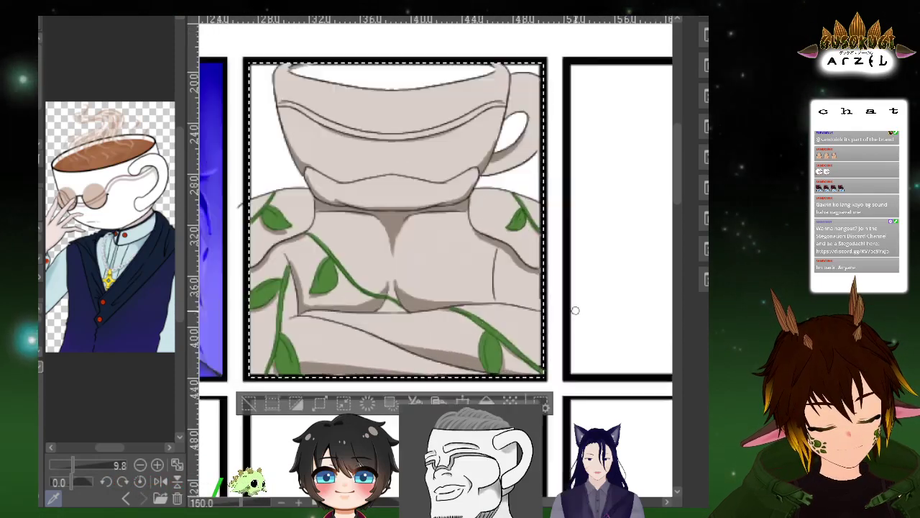
drag(584, 301, 604, 329)
drag(338, 288, 634, 293)
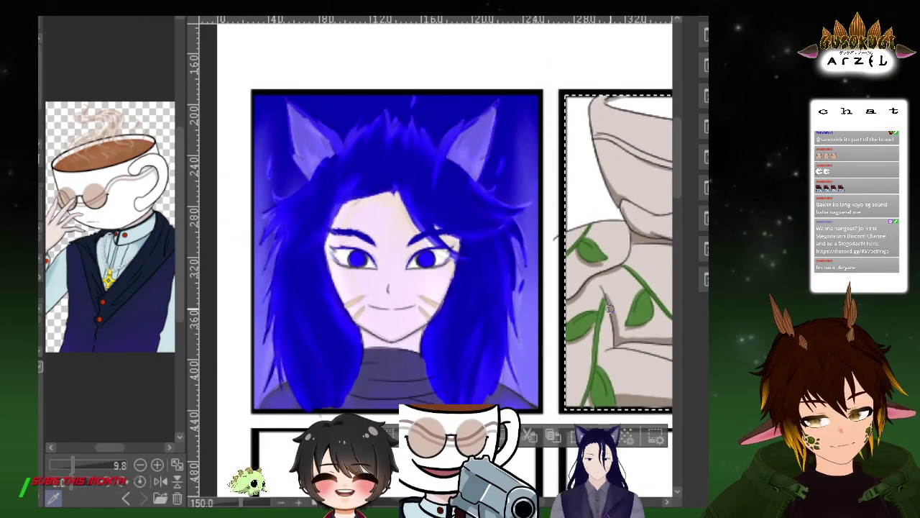
scroll(611, 308, right, 4)
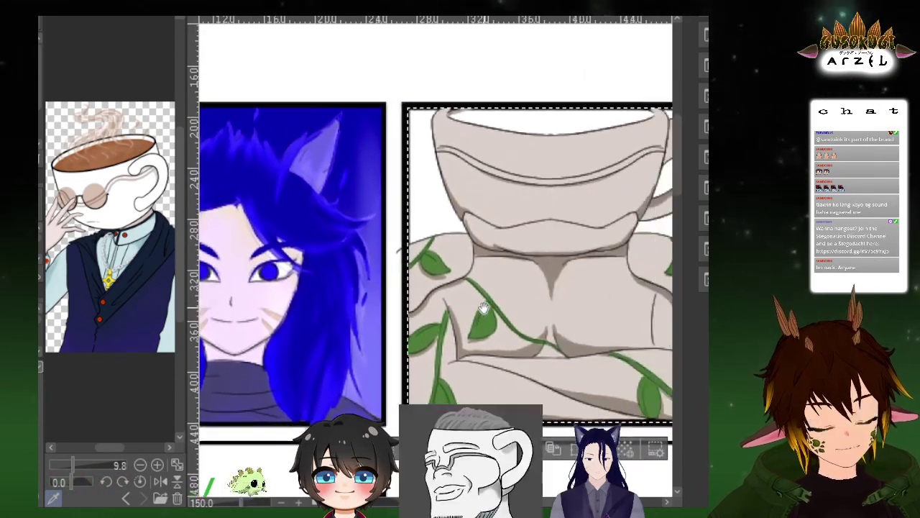
drag(514, 294, 565, 284)
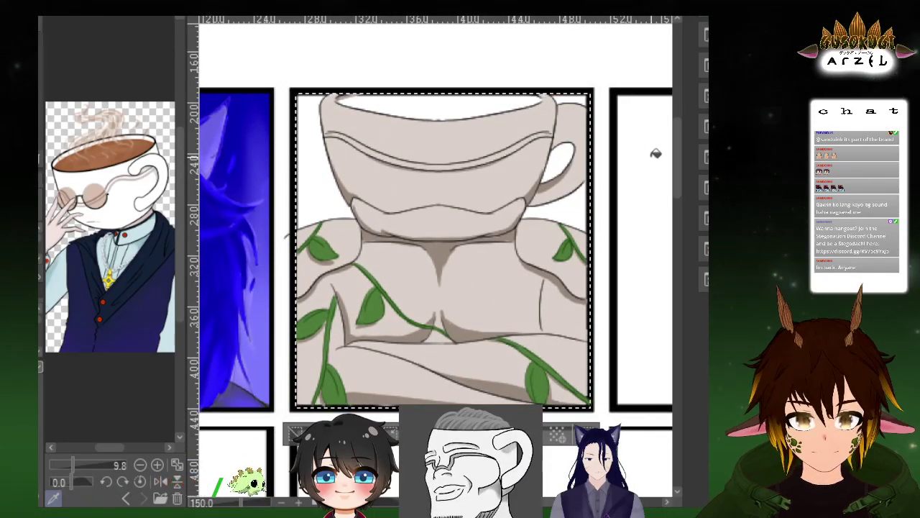
key(ctrl+z)
key(ctrl+y)
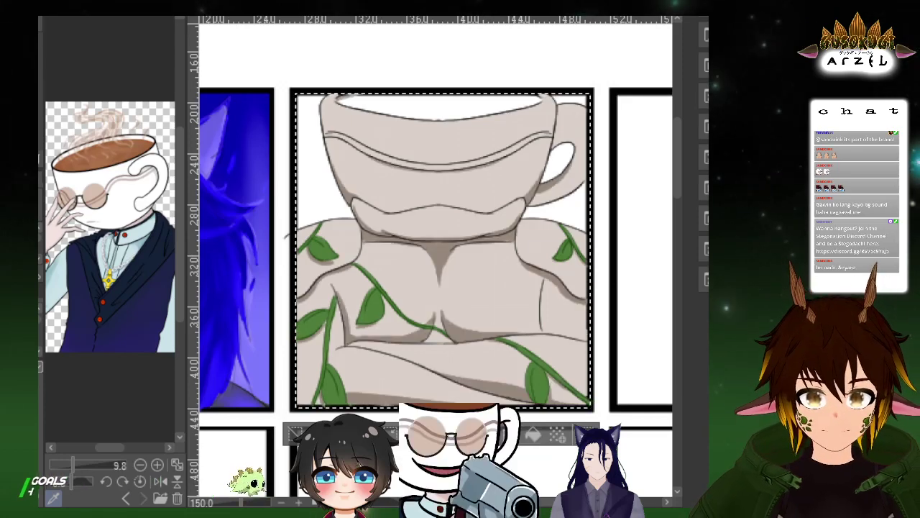
key(ctrl+z)
key(ctrl+y)
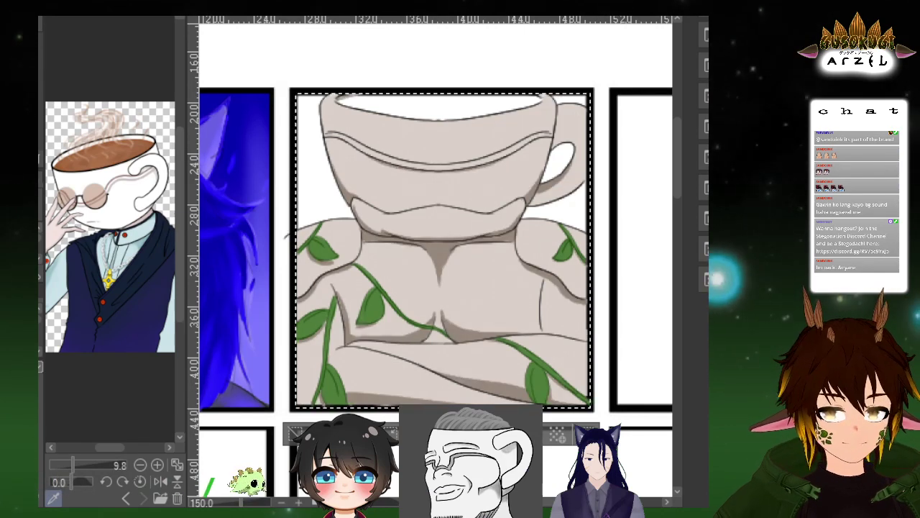
Fill the cup's opening with coffee brown
click(470, 99)
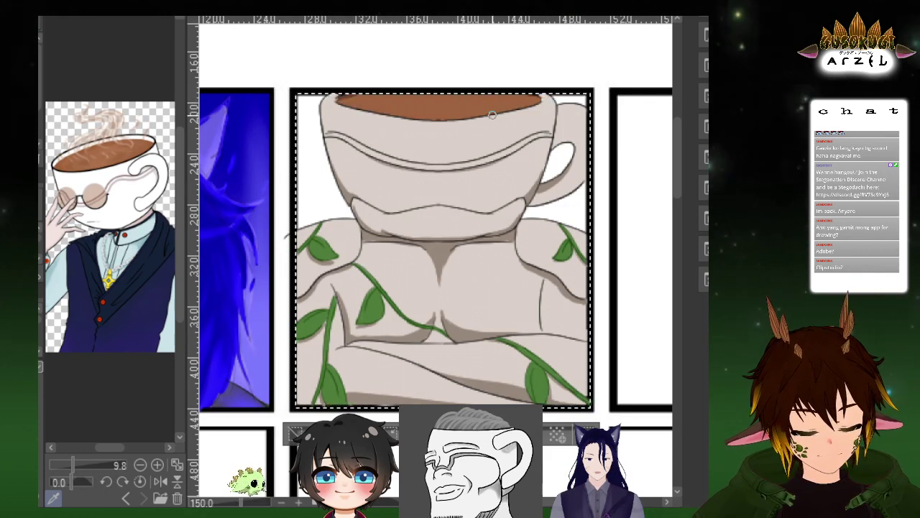
drag(500, 115, 500, 130)
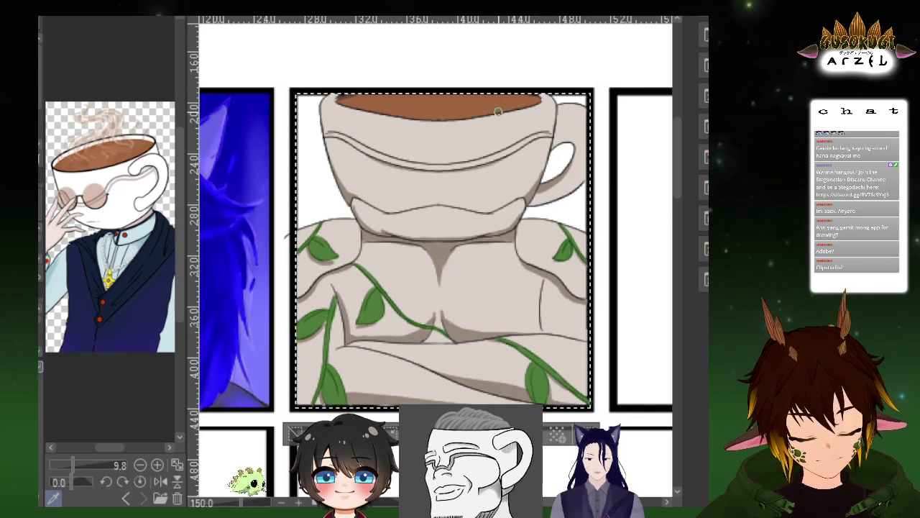
drag(499, 114, 503, 121)
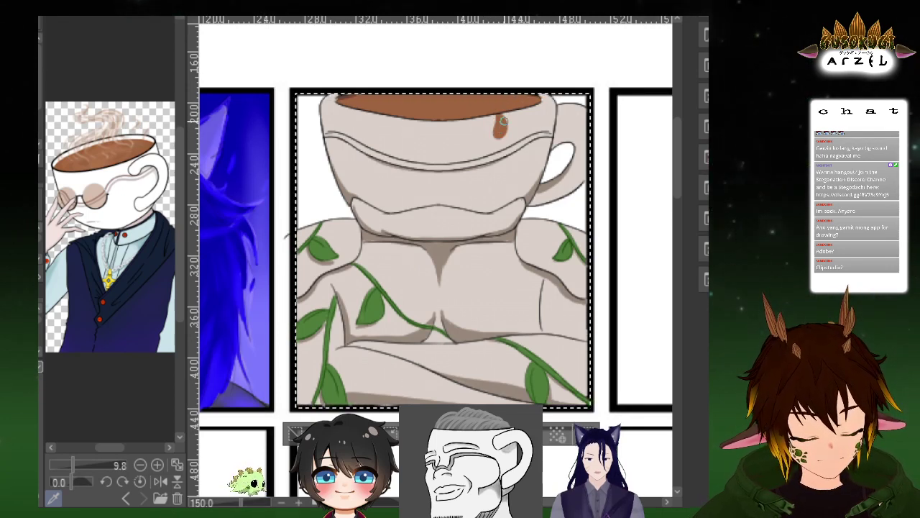
key(ctrl+z)
key(ctrl+z)
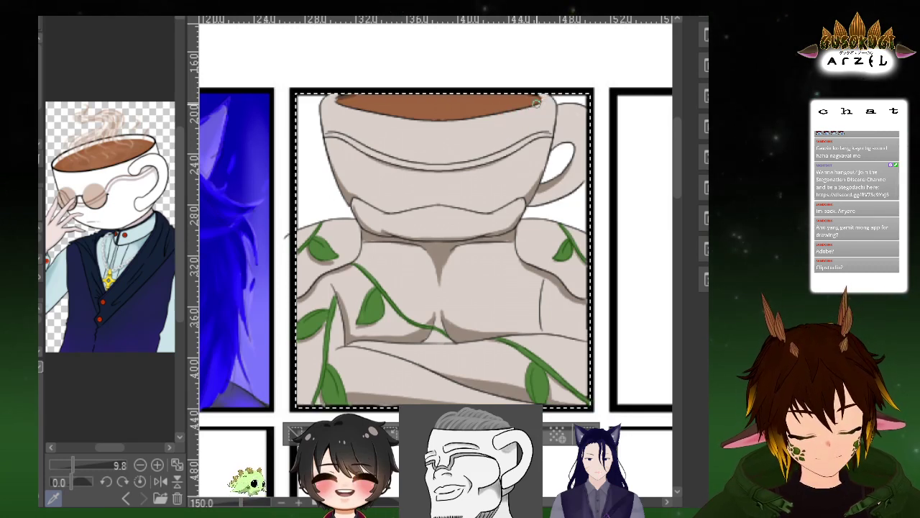
mouse_move(527, 108)
mouse_down()
mouse_move(527, 138)
mouse_move(531, 118)
mouse_up()
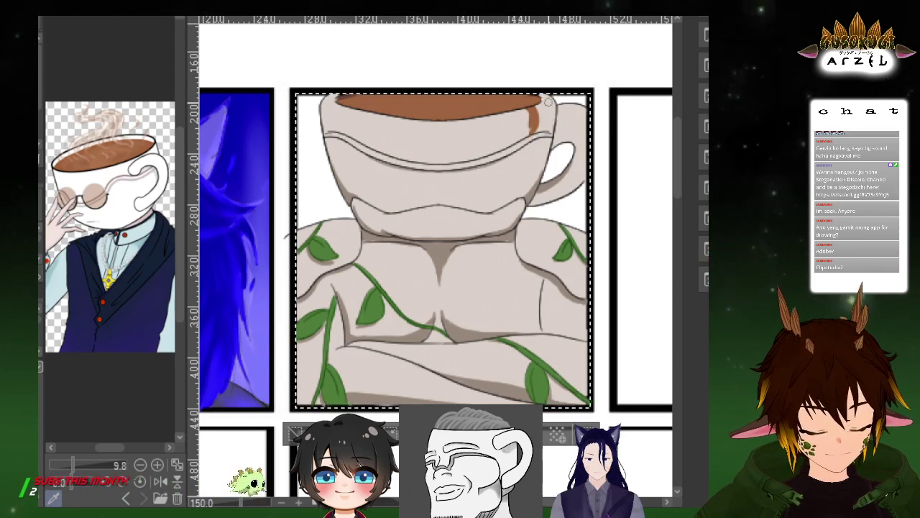
key(ctrl+z)
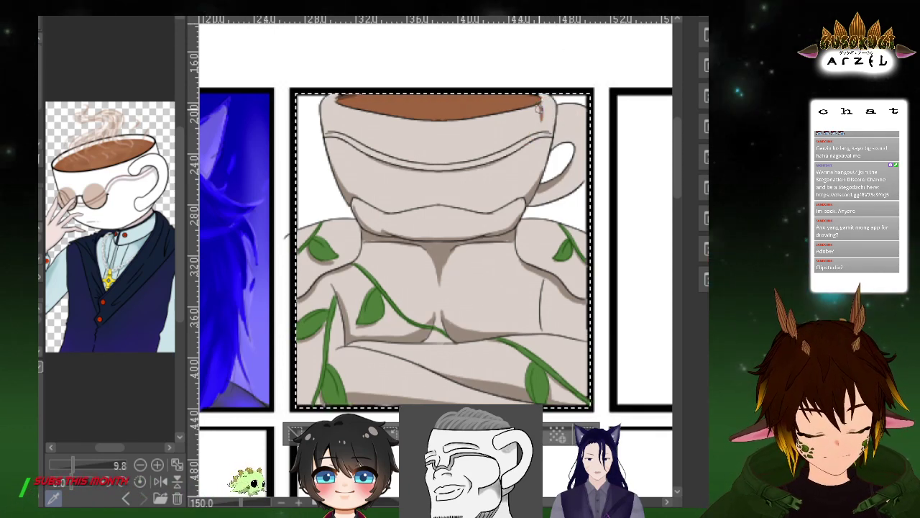
Paint a slightly curved brown coffee drip from the rim's right end down past the cup's band, redoing unsatisfactory strokes
drag(538, 107, 536, 147)
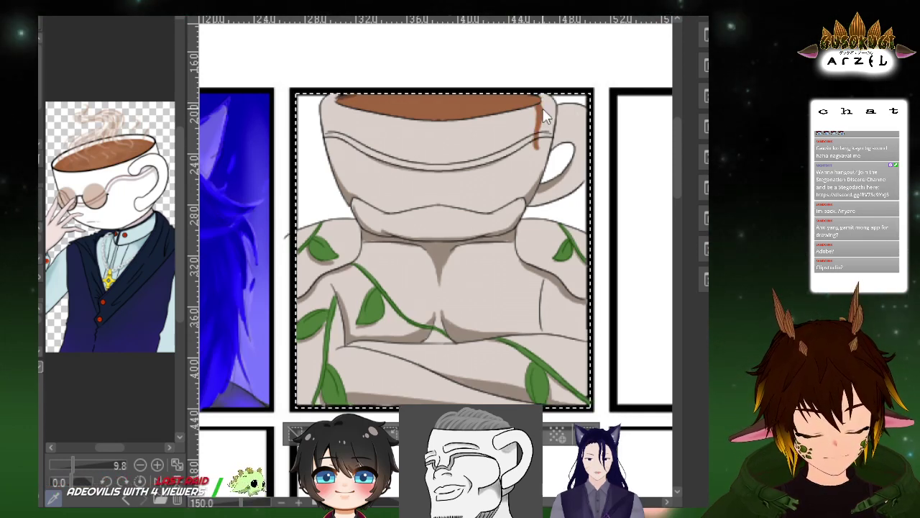
drag(543, 108, 540, 147)
key(ctrl+z)
drag(542, 106, 534, 162)
key(ctrl+z)
mouse_move(542, 106)
mouse_down()
mouse_move(534, 167)
mouse_move(537, 99)
mouse_up()
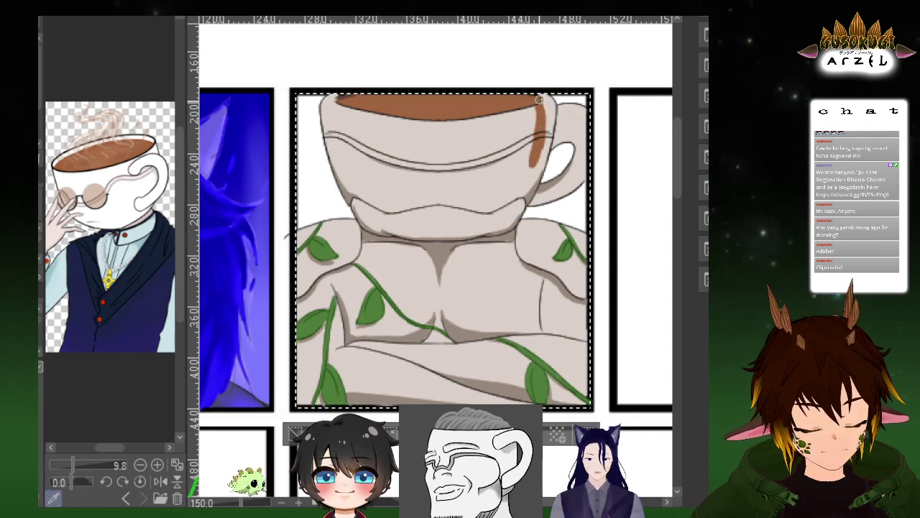
drag(533, 108, 530, 153)
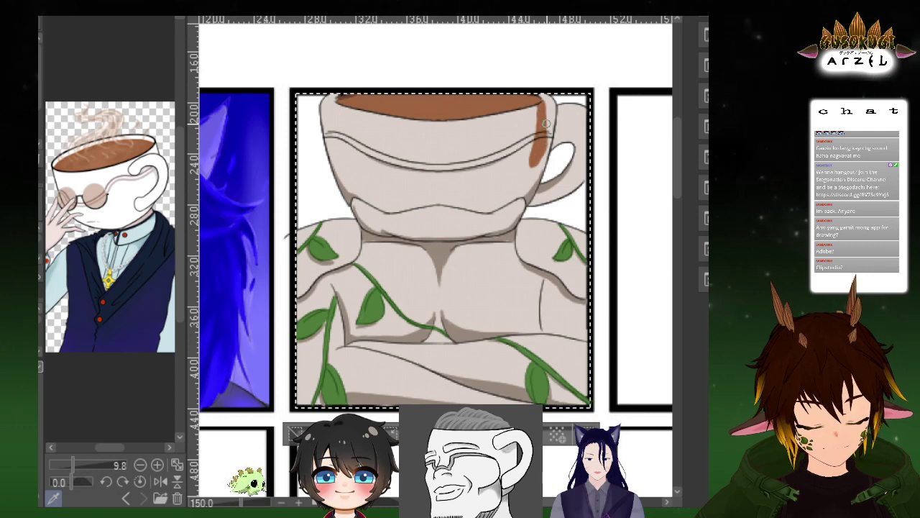
drag(574, 158, 554, 191)
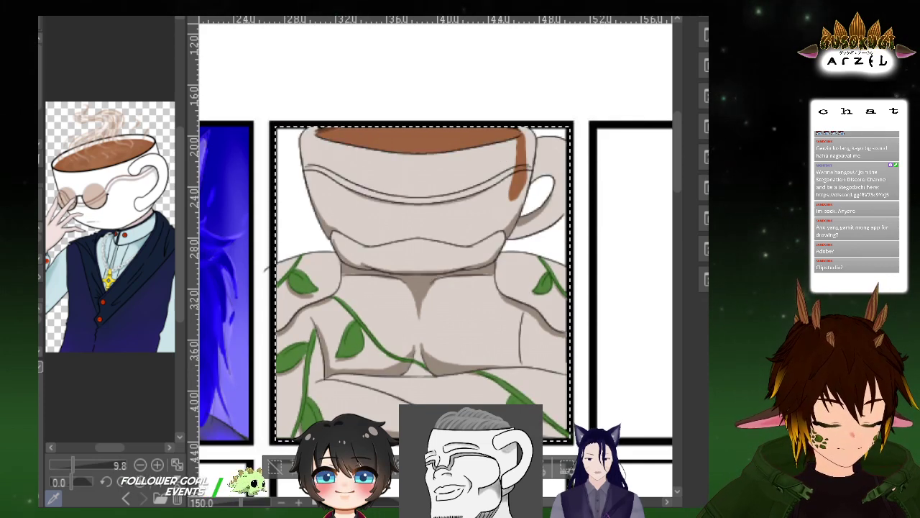
Shade the coffee drip's edge darker brown and paint a separate brown coffee drop lower on the cup beside the handle
scroll(544, 158, up, 1)
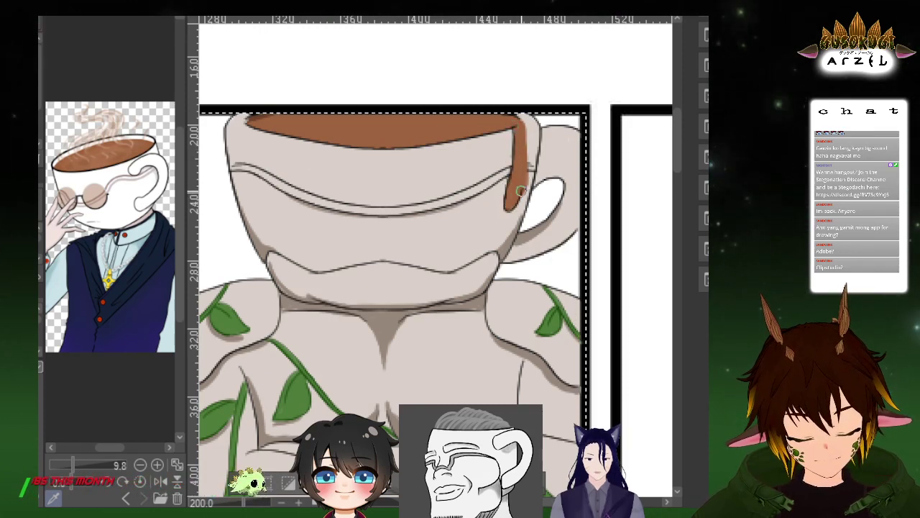
drag(520, 188, 524, 181)
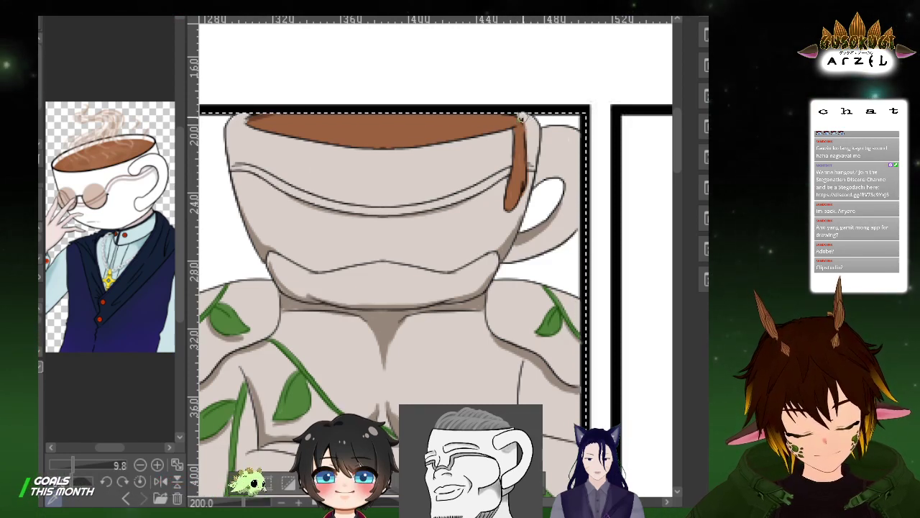
drag(586, 206, 581, 189)
drag(550, 124, 560, 79)
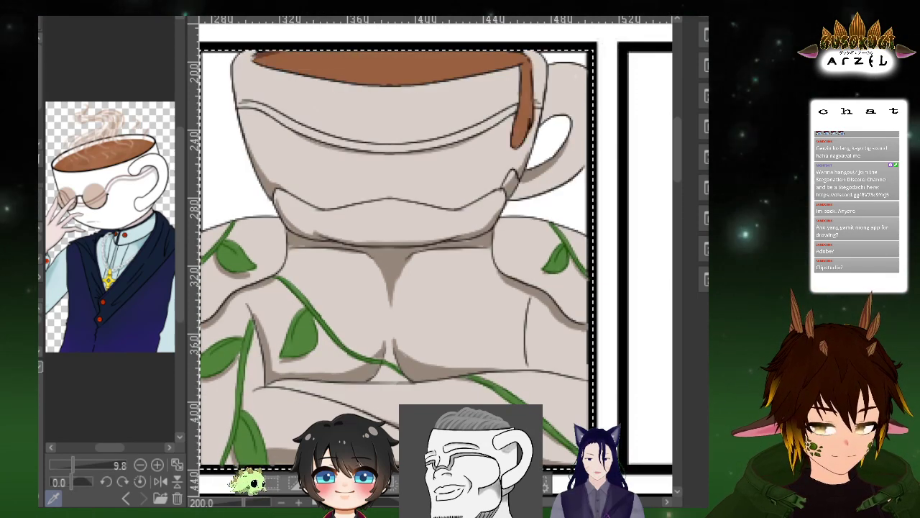
mouse_move(514, 172)
mouse_down()
mouse_move(508, 188)
mouse_move(514, 175)
mouse_up()
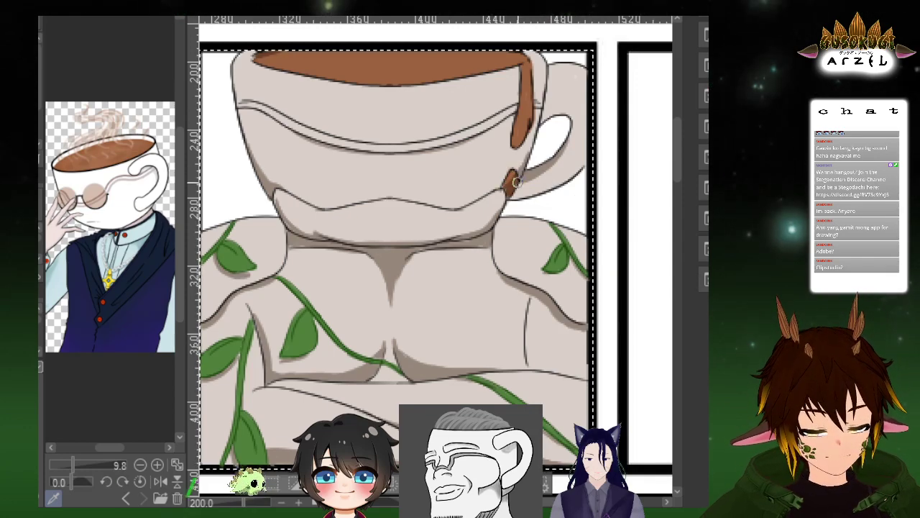
scroll(556, 140, down, 1)
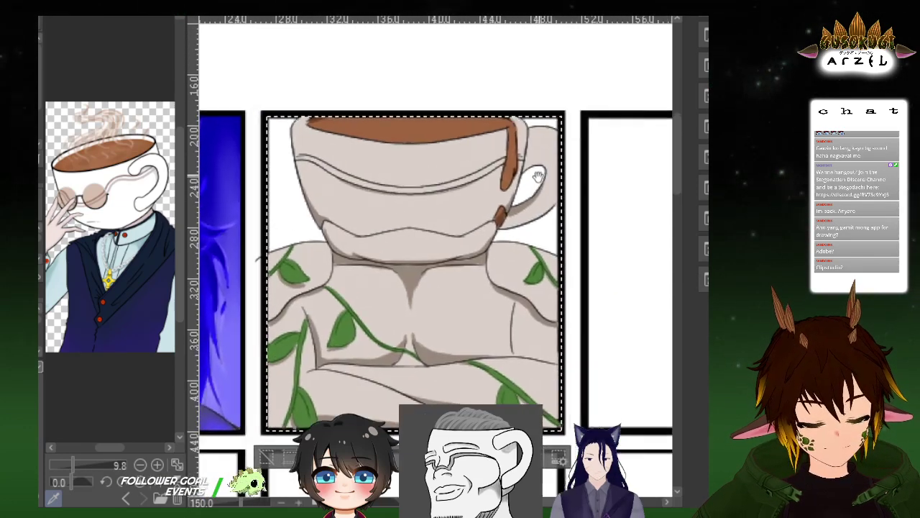
Paint darker brown shading along the coffee drip and drop and around the edge of the coffee surface
scroll(533, 148, up, 1)
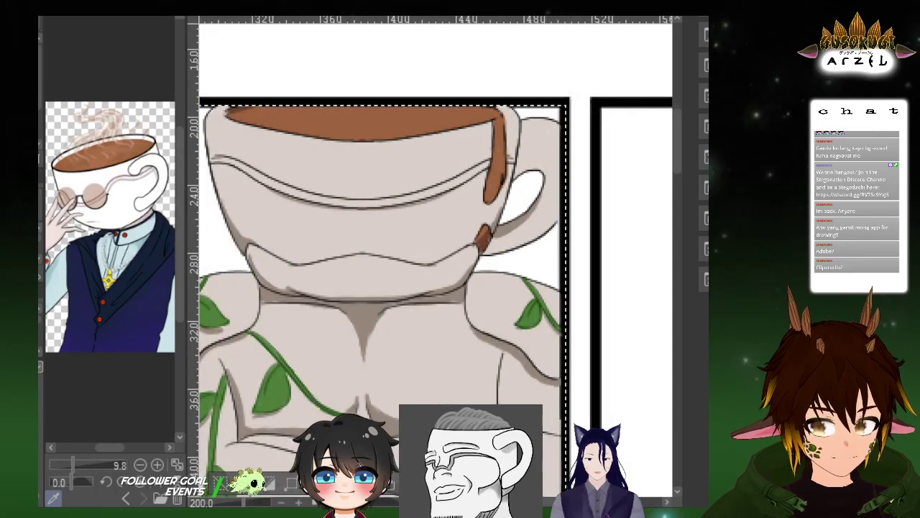
key(ctrl+z)
key(ctrl+y)
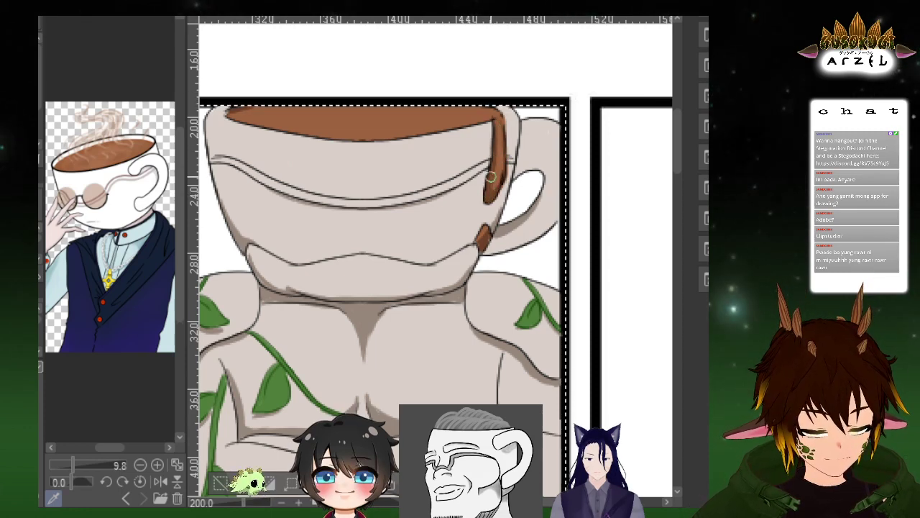
drag(495, 145, 495, 174)
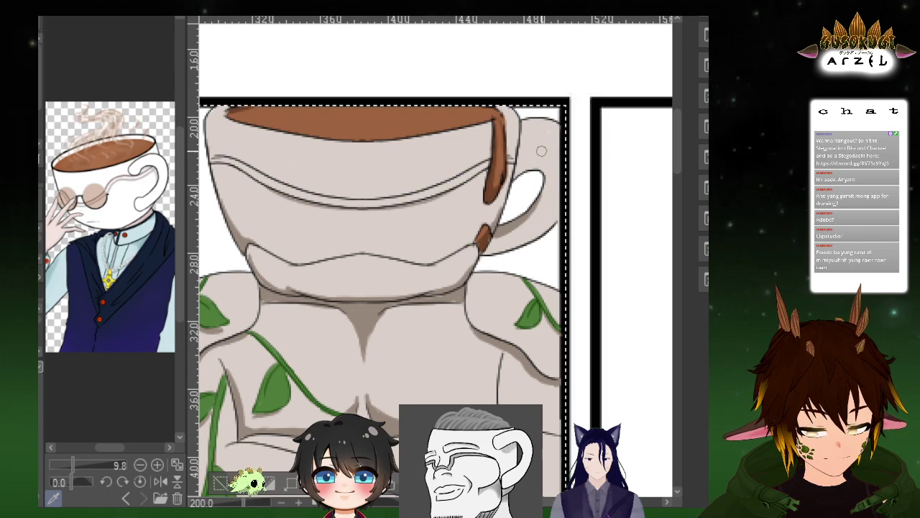
drag(540, 151, 594, 147)
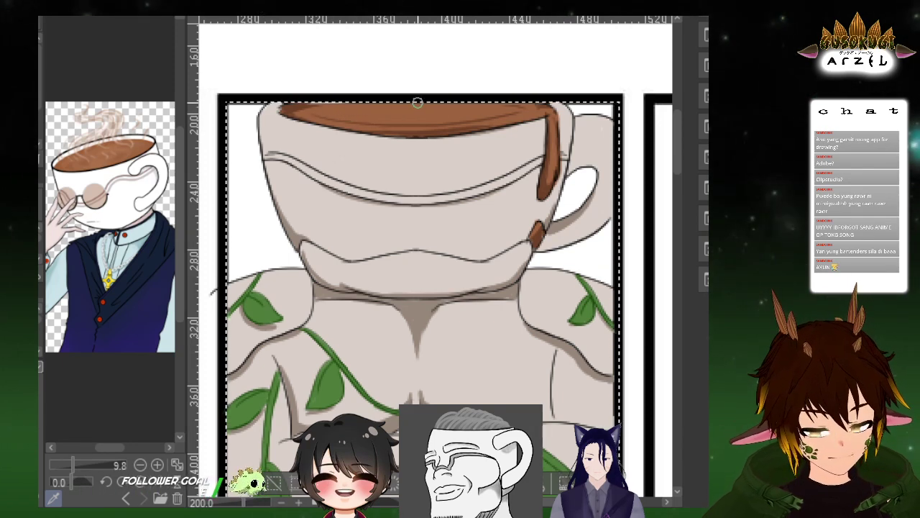
Fill the background behind the cup character with a light grey gradient
scroll(596, 120, down, 2)
drag(636, 164, 608, 187)
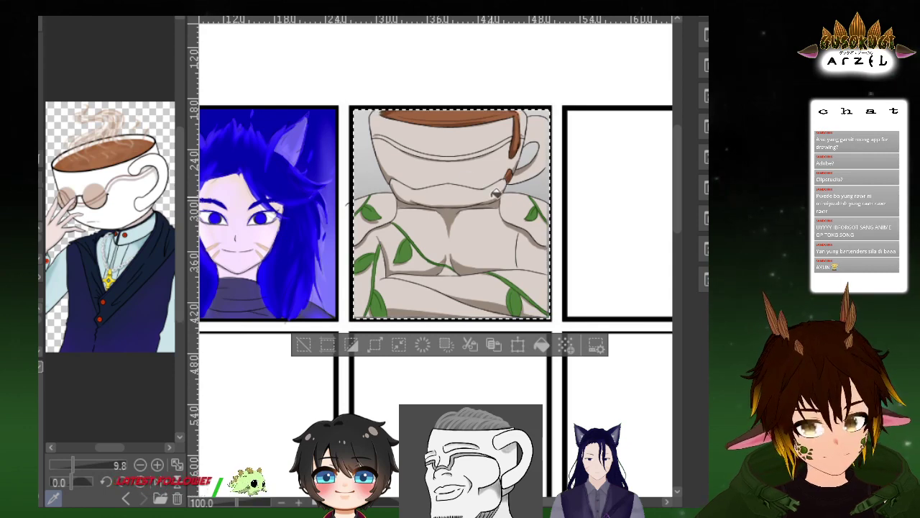
Try fills in different warm brown tints as a colour overlay across the whole cup portrait
click(496, 194)
key(ctrl+z)
key(alt+Delete)
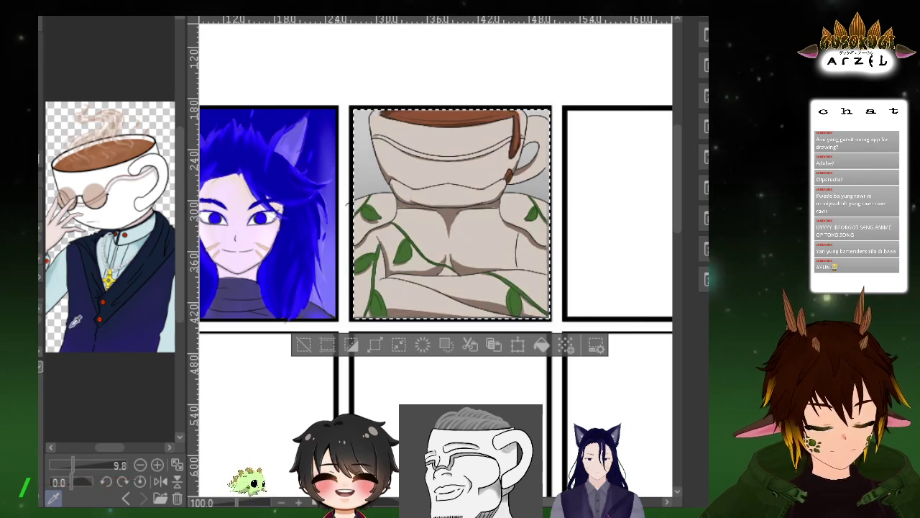
click(507, 158)
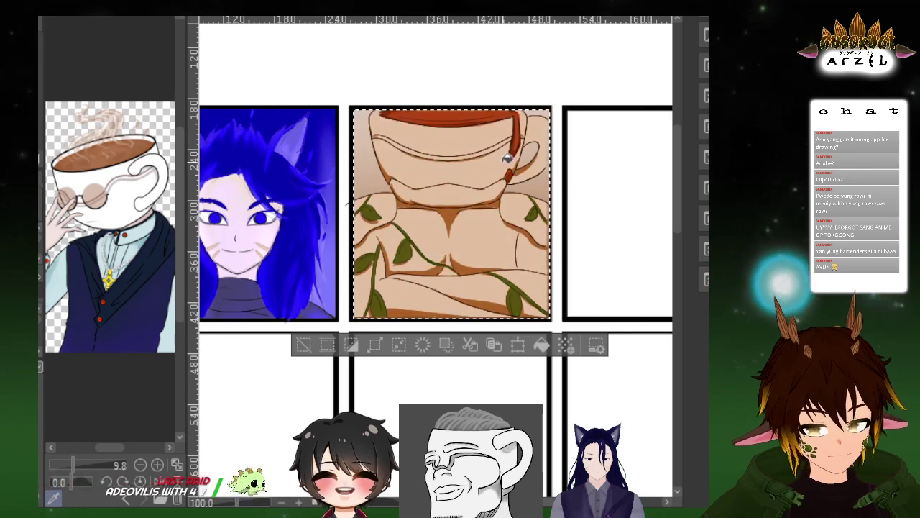
key(ctrl+z)
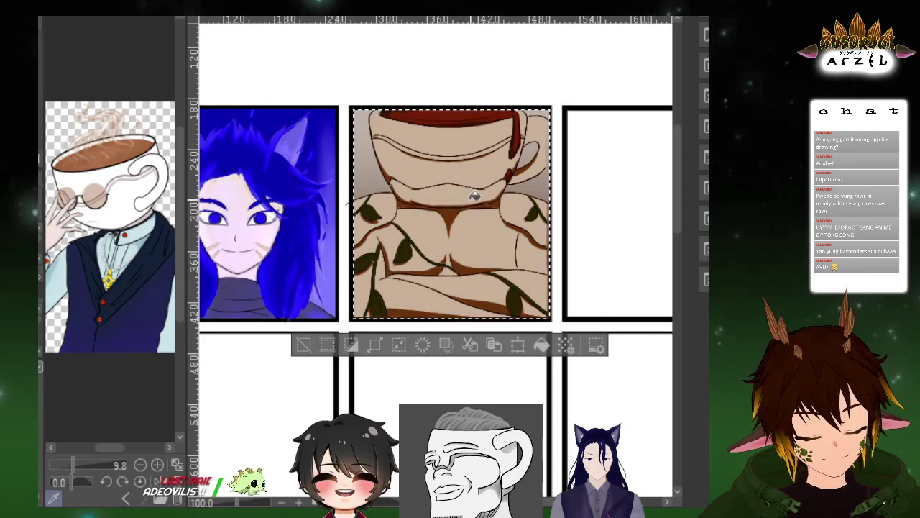
key(ctrl+z)
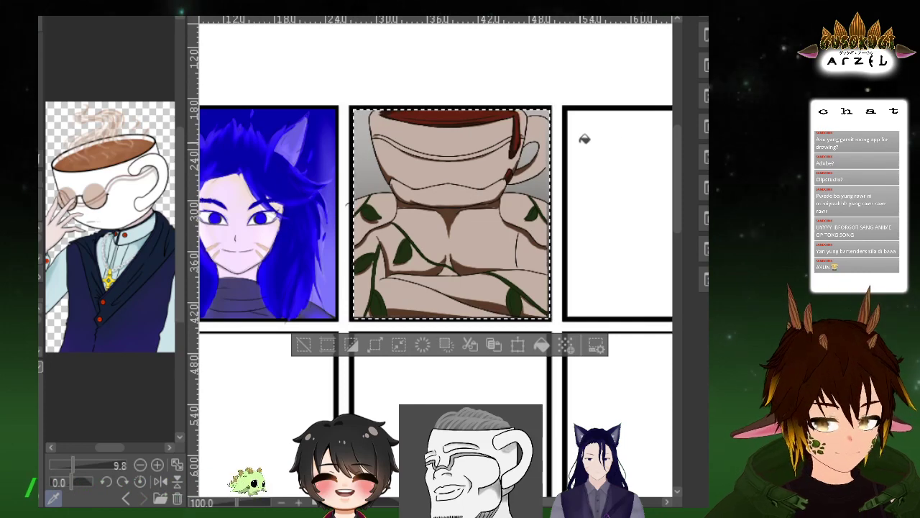
Clear the selection around the cup portrait and undo the dark tint laid over it
scroll(620, 134, down, 2)
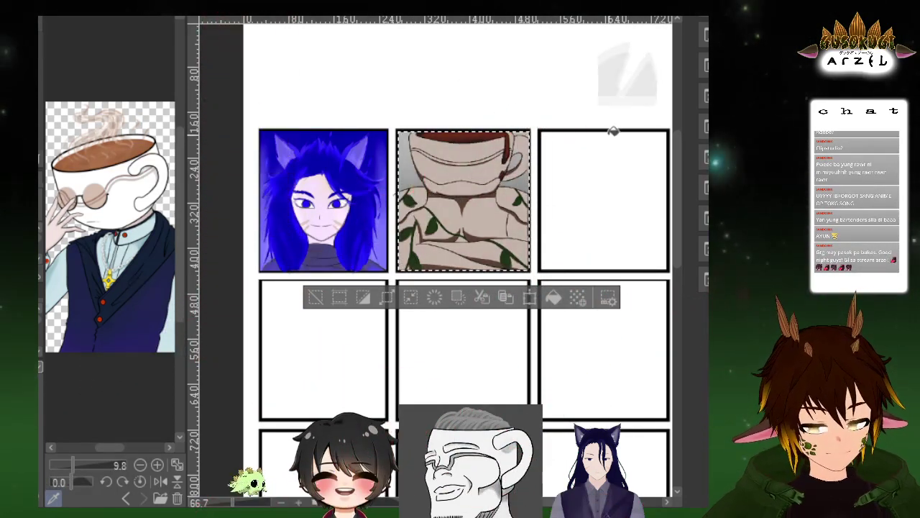
key(ctrl+d)
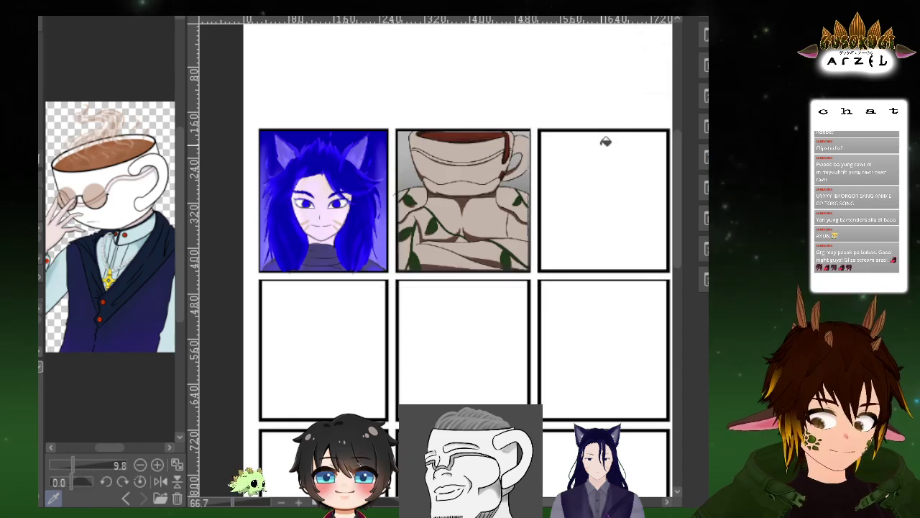
scroll(538, 154, up, 1)
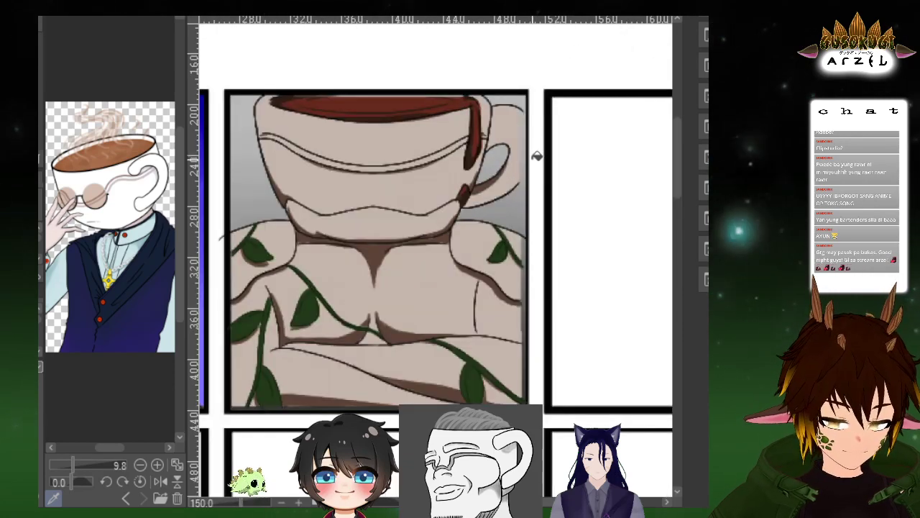
scroll(538, 154, up, 1)
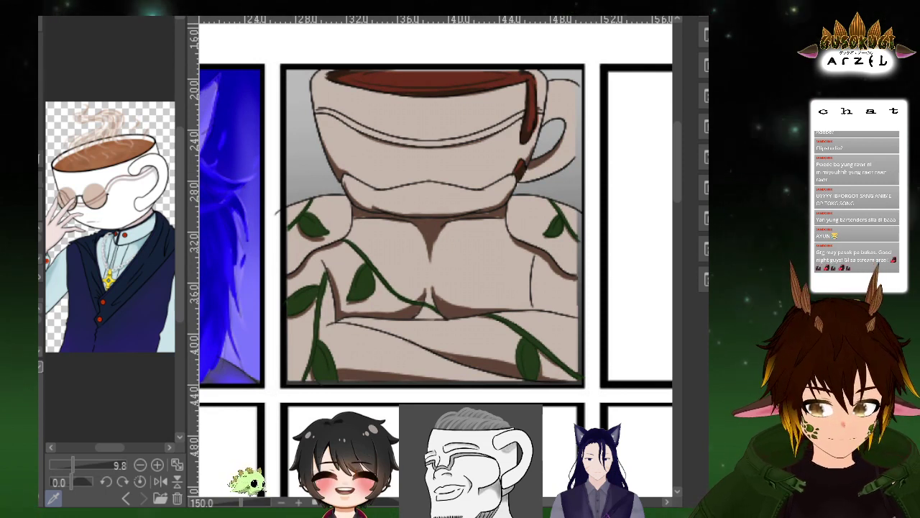
key(ctrl+z)
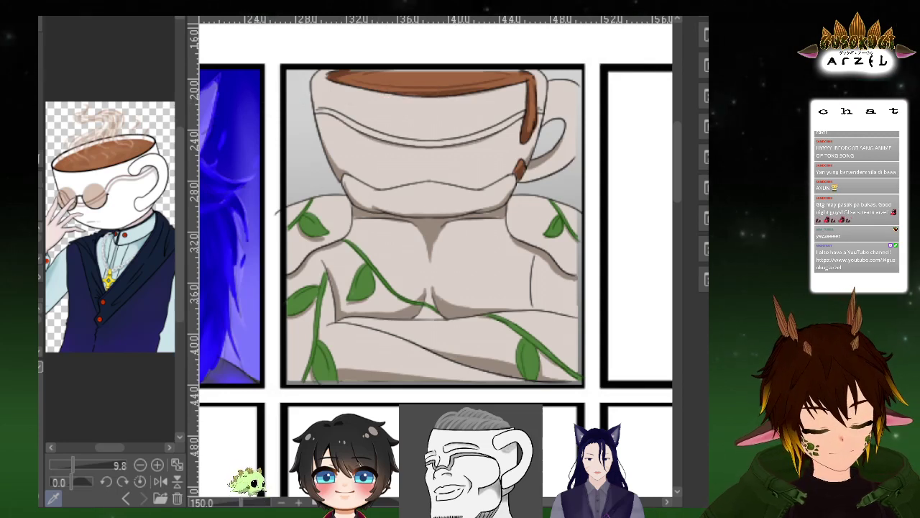
Paint an off-white highlight along the cup's front rim just below the coffee, redoing unsatisfactory strokes
drag(326, 122, 420, 125)
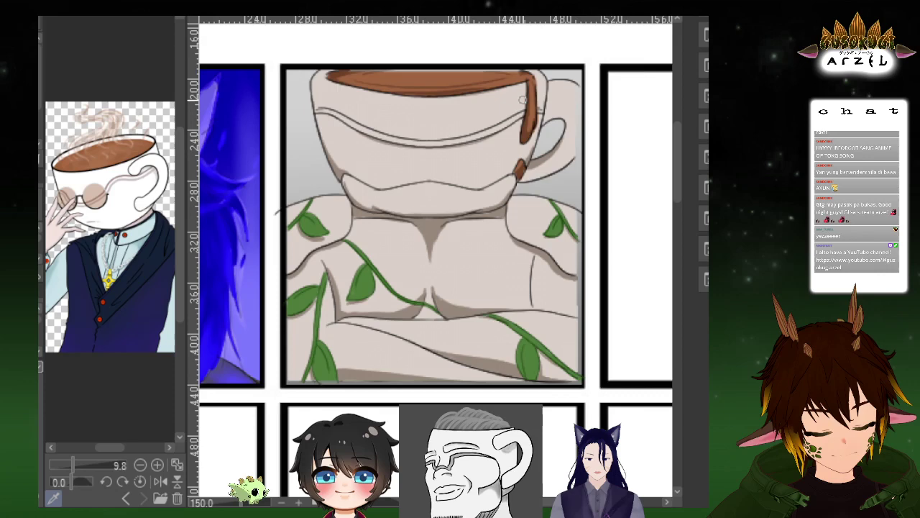
scroll(473, 68, up, 2)
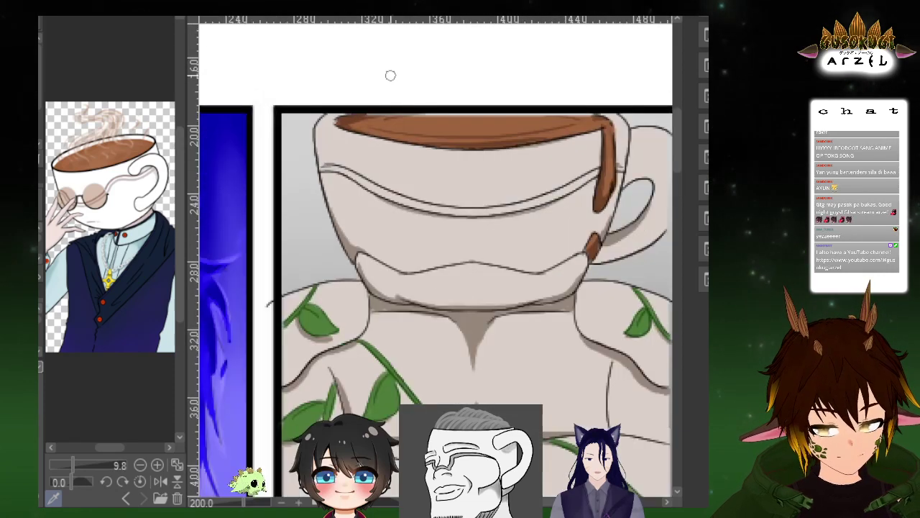
key(ctrl+z)
mouse_move(327, 130)
mouse_down()
mouse_move(447, 157)
mouse_move(389, 151)
mouse_up()
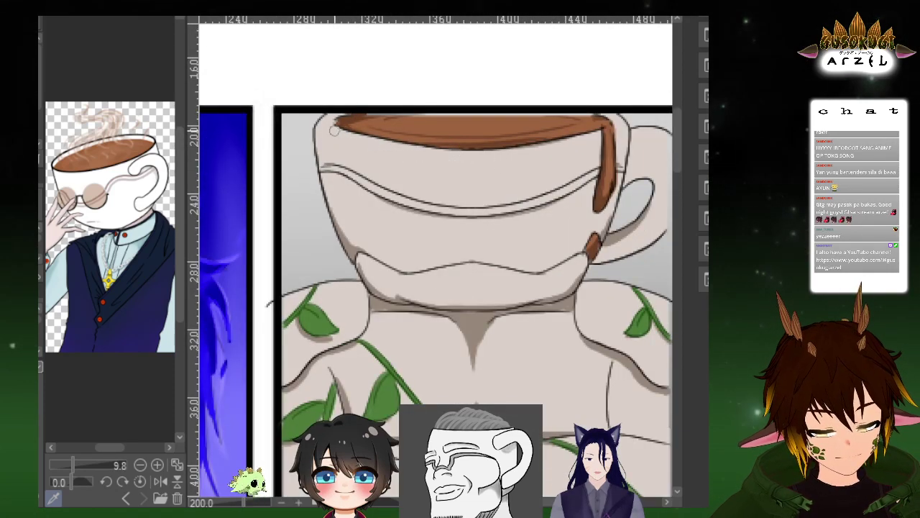
key(ctrl+z)
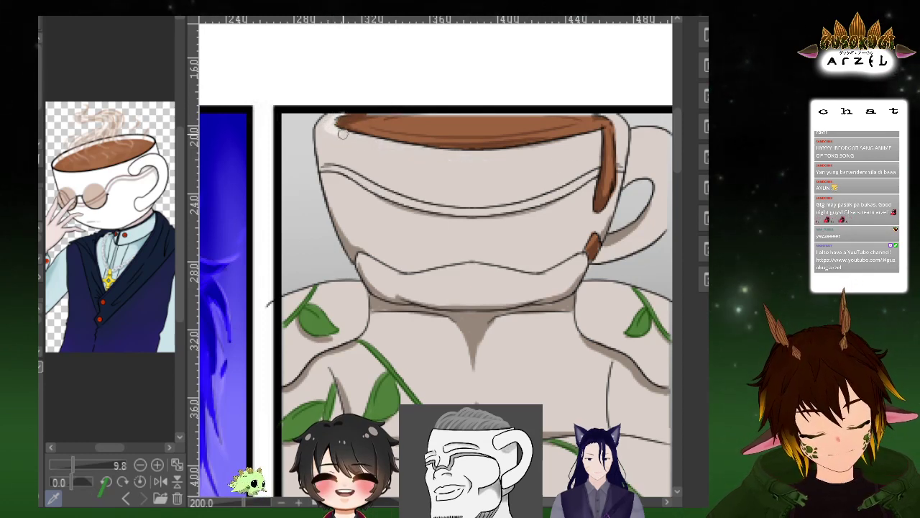
drag(378, 142, 499, 153)
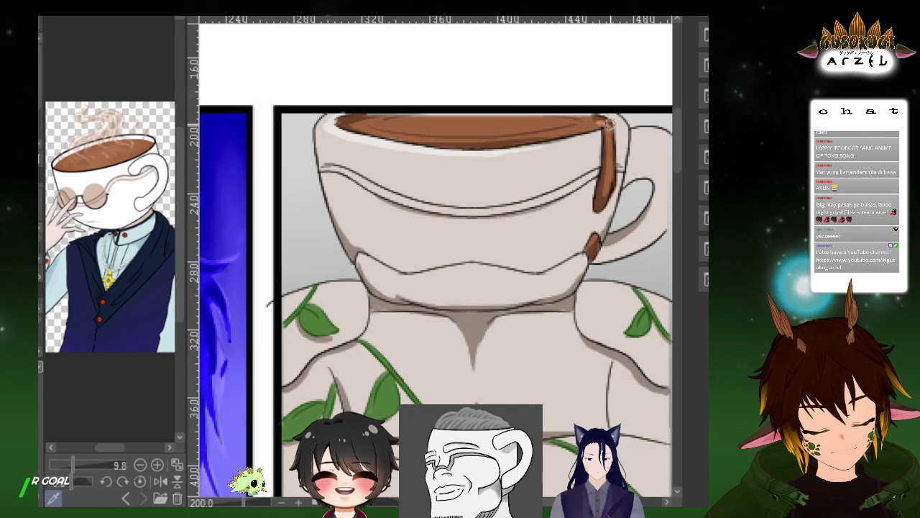
drag(407, 111, 483, 111)
key(ctrl+z)
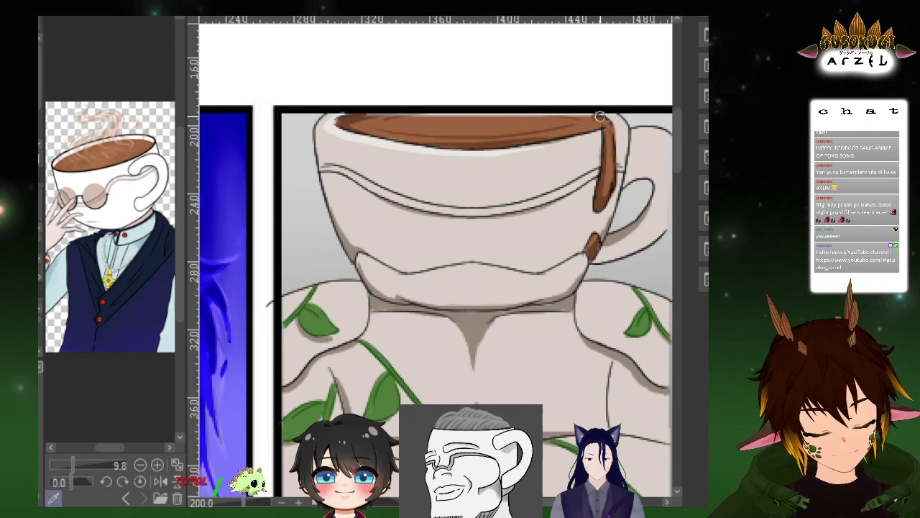
Highlight the cup's curved band in off-white and paint lighter brown highlights across the coffee surface
drag(621, 126, 615, 133)
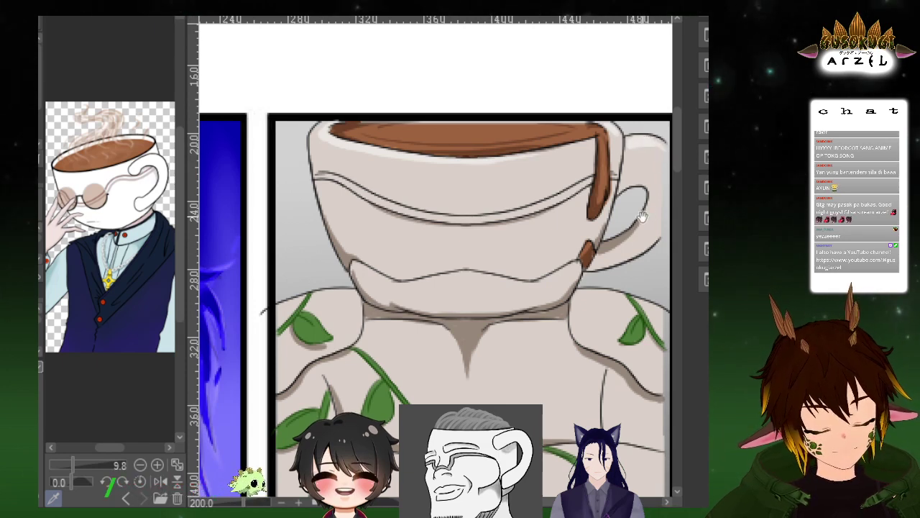
scroll(641, 245, up, 1)
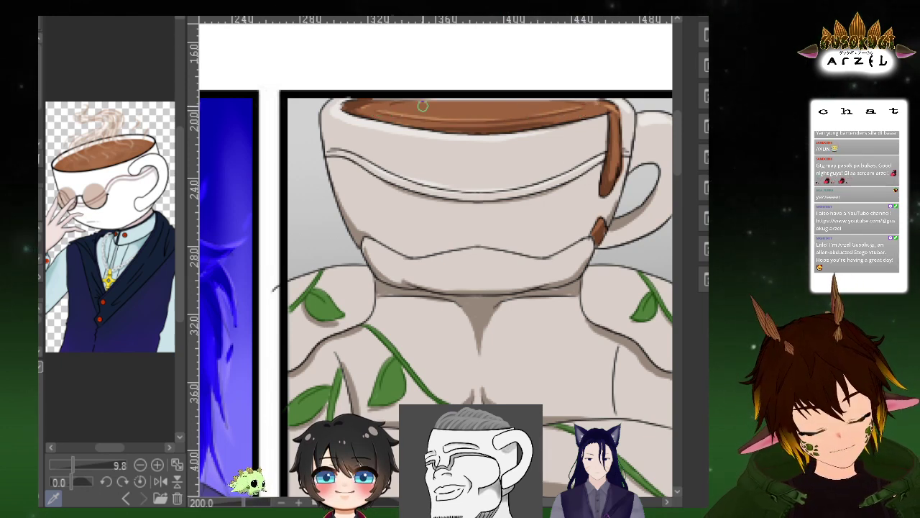
drag(452, 101, 539, 110)
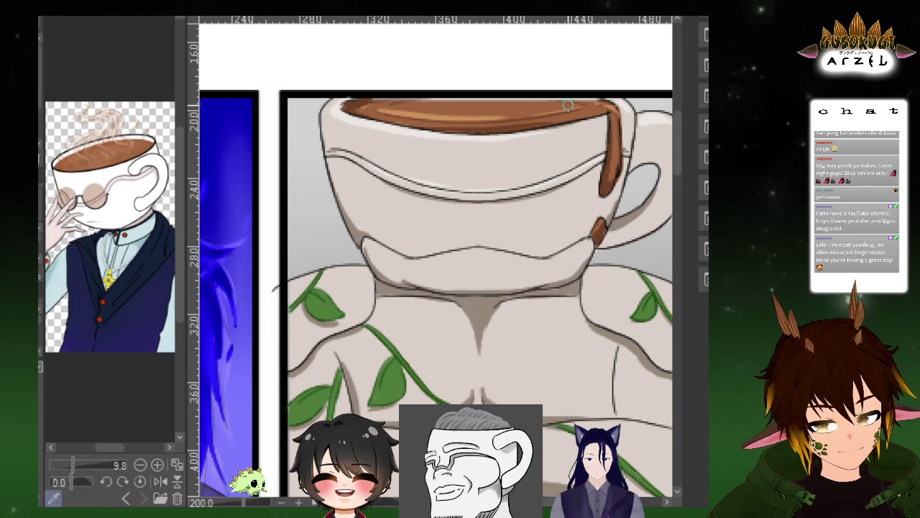
Paint soft off-white highlights on the cup's lower section and on the character's chest, shoulders and crossed arms
drag(542, 189, 572, 175)
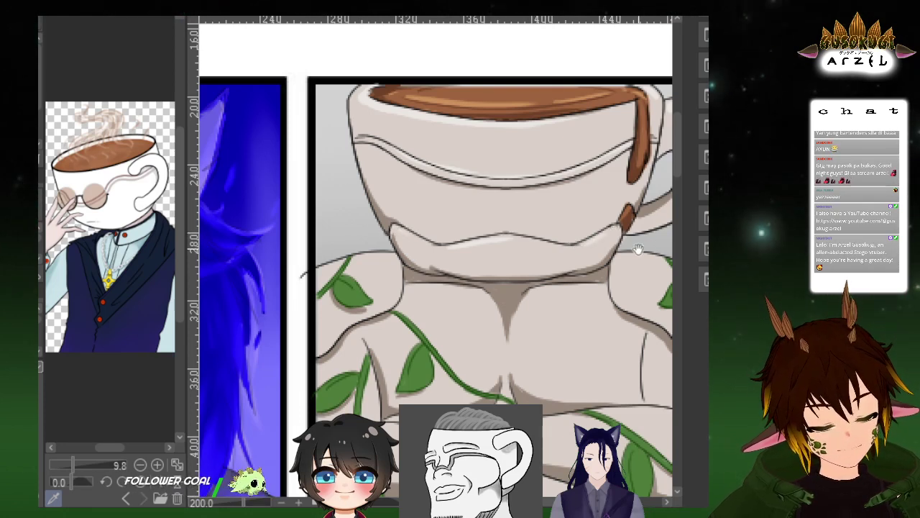
drag(661, 285, 633, 172)
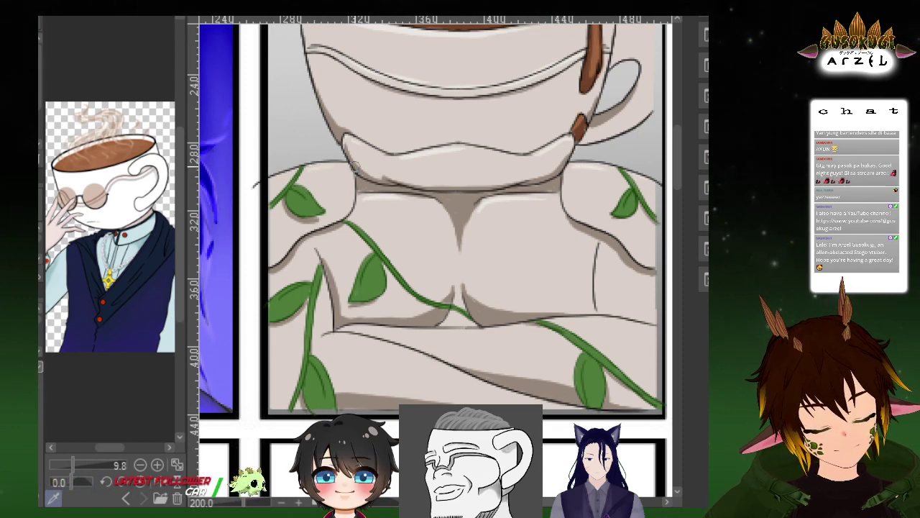
drag(649, 261, 642, 200)
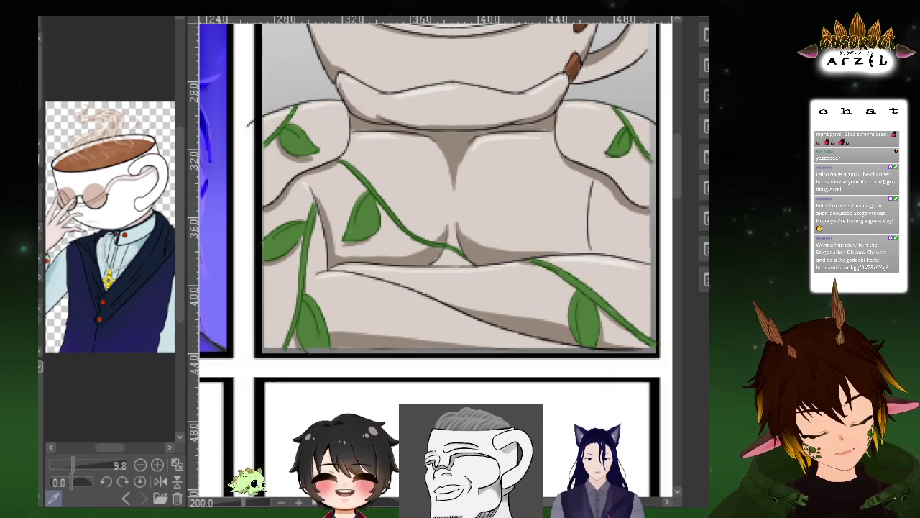
drag(666, 207, 637, 263)
scroll(631, 243, down, 1)
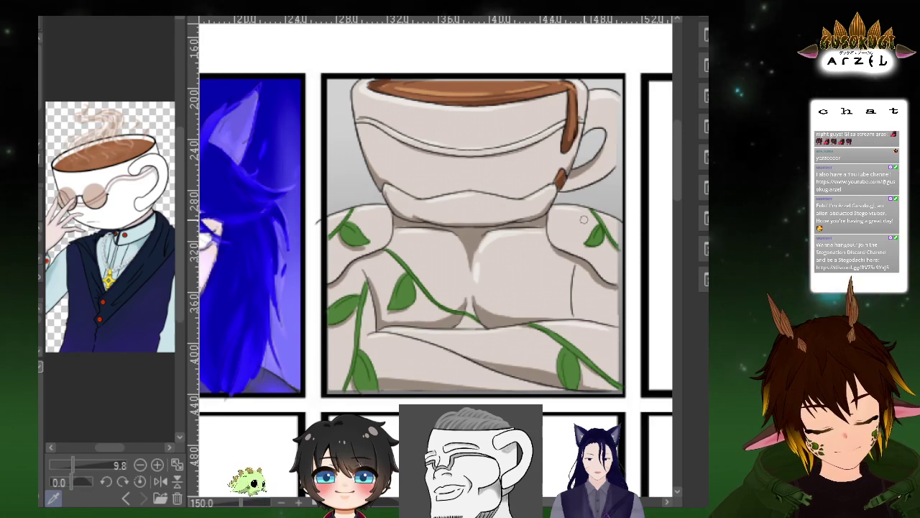
Examine the highlighted cup portrait as a whole and inspect the rim around the coffee drip up close
drag(665, 193, 641, 266)
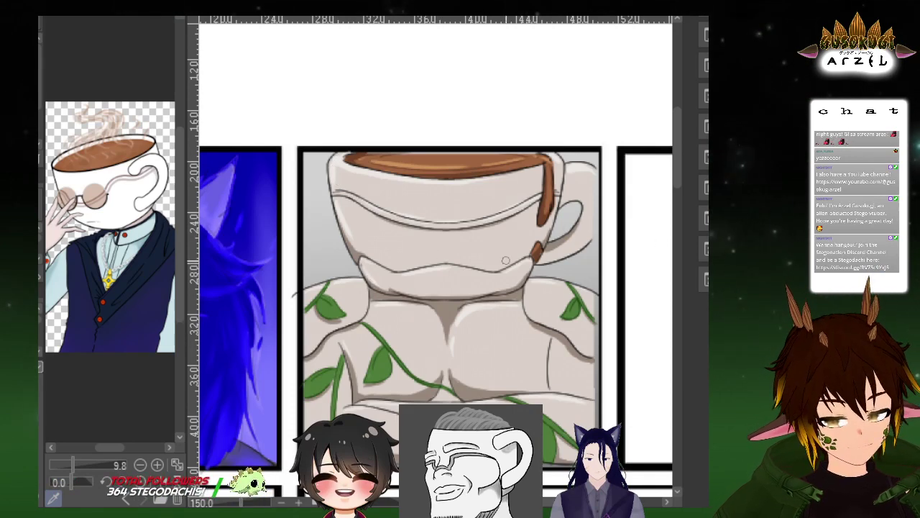
drag(658, 261, 630, 232)
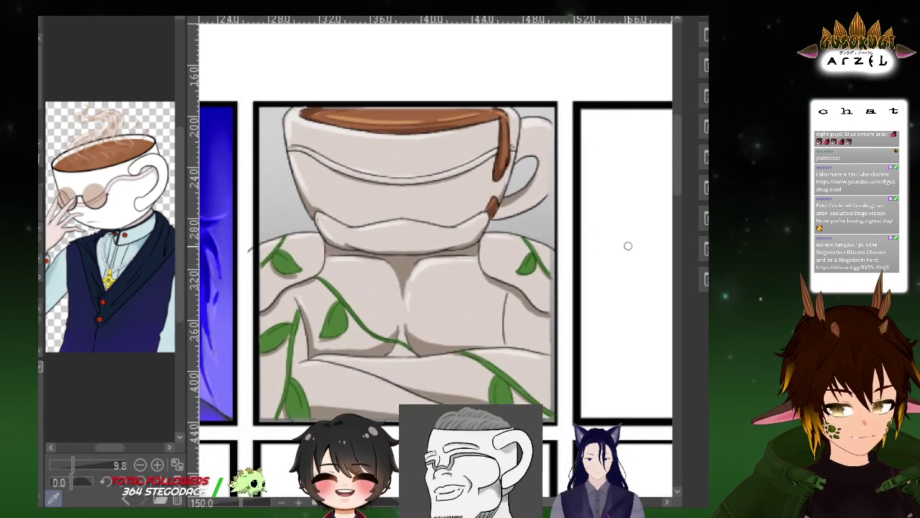
scroll(515, 304, down, 1)
drag(662, 260, 641, 267)
scroll(518, 216, up, 4)
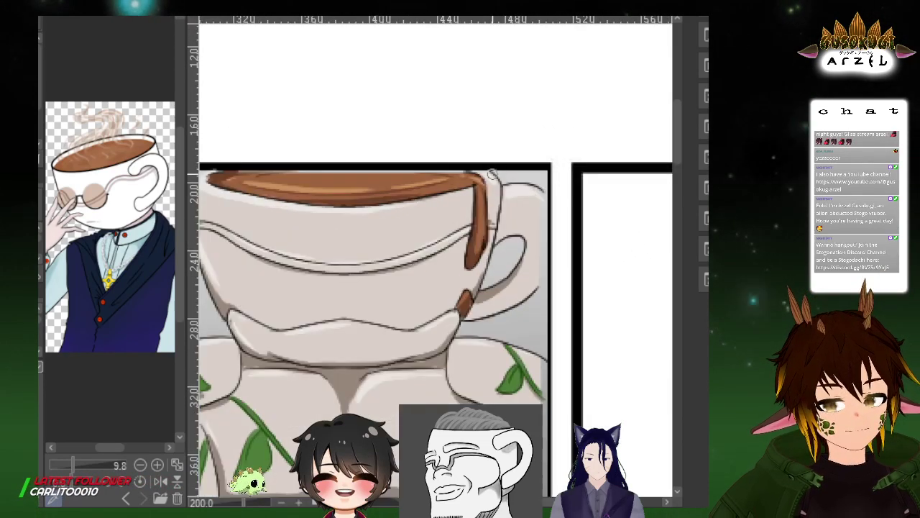
Examine the highlighted cup portrait up close and alongside the blue-haired portrait, ending at the empty frame beside it
drag(329, 181, 484, 221)
scroll(518, 212, down, 3)
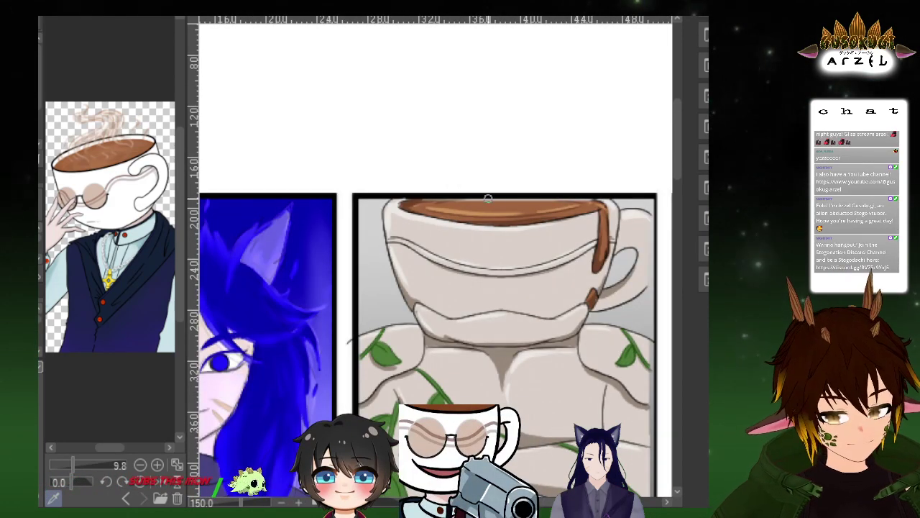
scroll(557, 216, down, 1)
drag(644, 267, 532, 214)
drag(602, 255, 626, 261)
scroll(617, 228, up, 2)
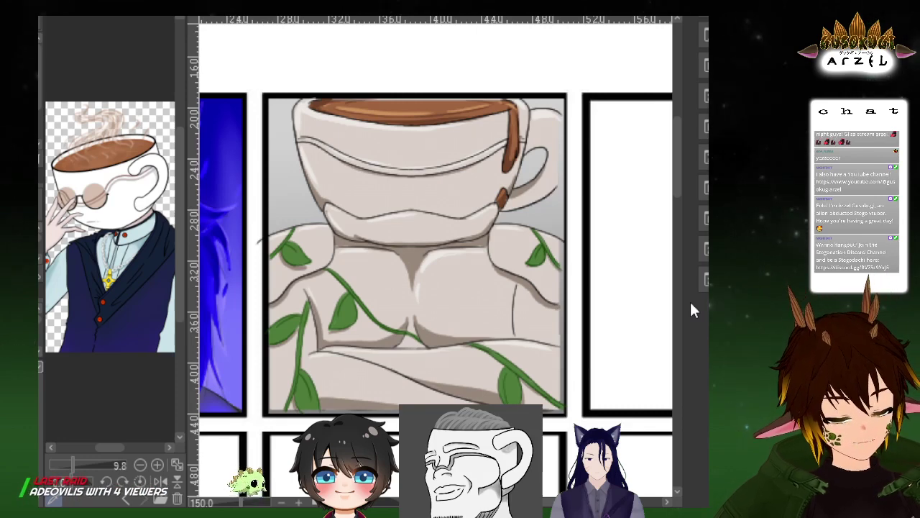
scroll(362, 99, up, 1)
scroll(546, 112, up, 2)
scroll(633, 121, down, 2)
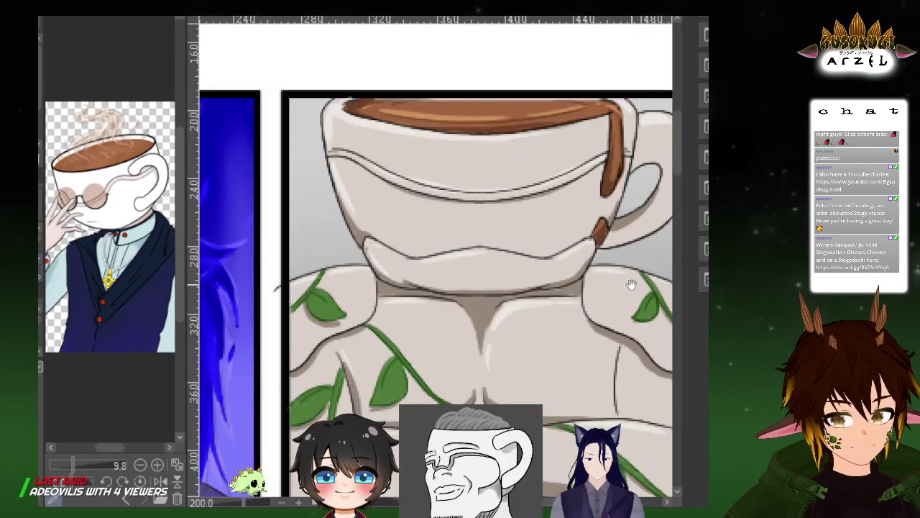
scroll(631, 284, down, 2)
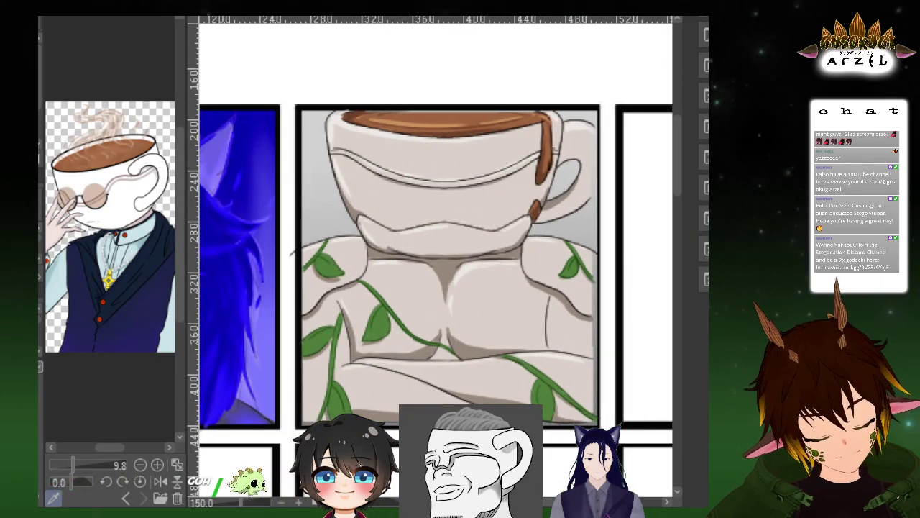
drag(631, 315, 476, 315)
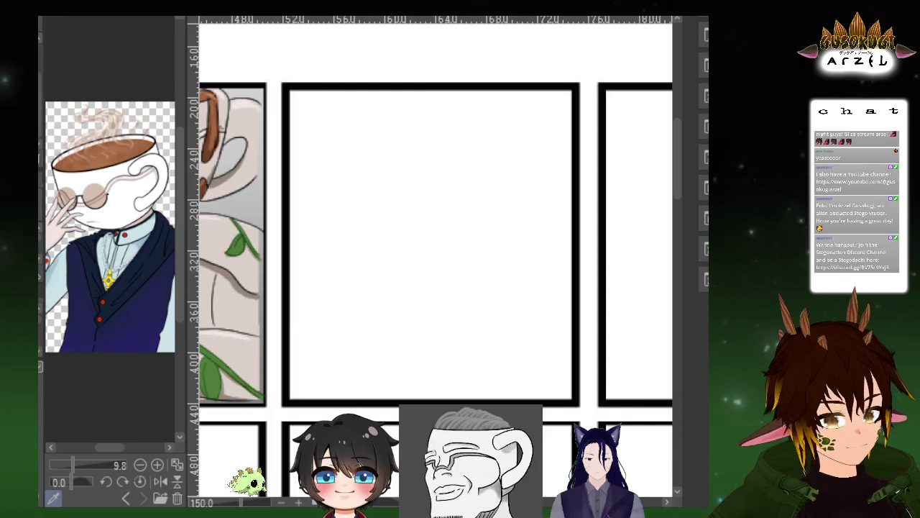
mouse_move(439, 186)
mouse_down()
mouse_move(443, 265)
mouse_move(436, 197)
mouse_move(432, 343)
mouse_up()
key(ctrl+z)
drag(425, 169, 428, 245)
key(ctrl+z)
Place a vertical symmetry ruler through the middle of the empty frame beside the cup portrait
mouse_move(431, 176)
mouse_down()
mouse_move(446, 403)
mouse_move(433, 406)
mouse_up()
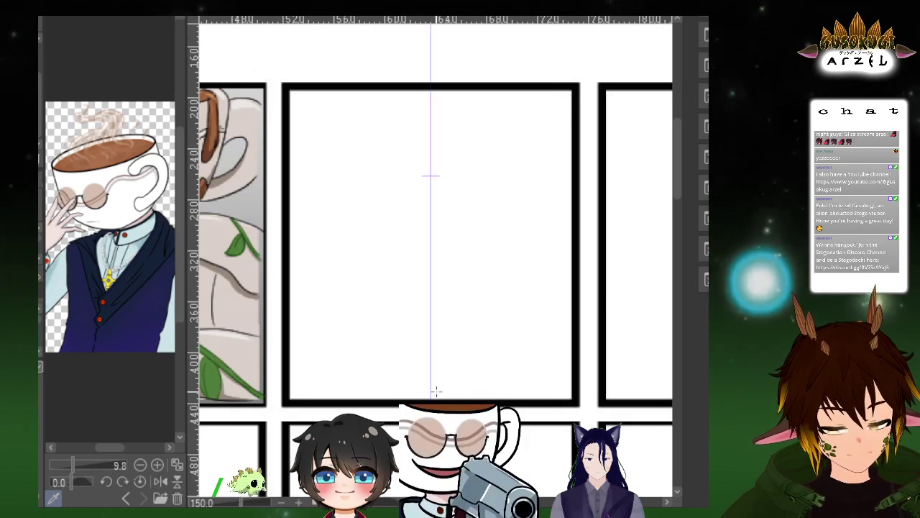
scroll(436, 391, down, 2)
scroll(578, 283, up, 2)
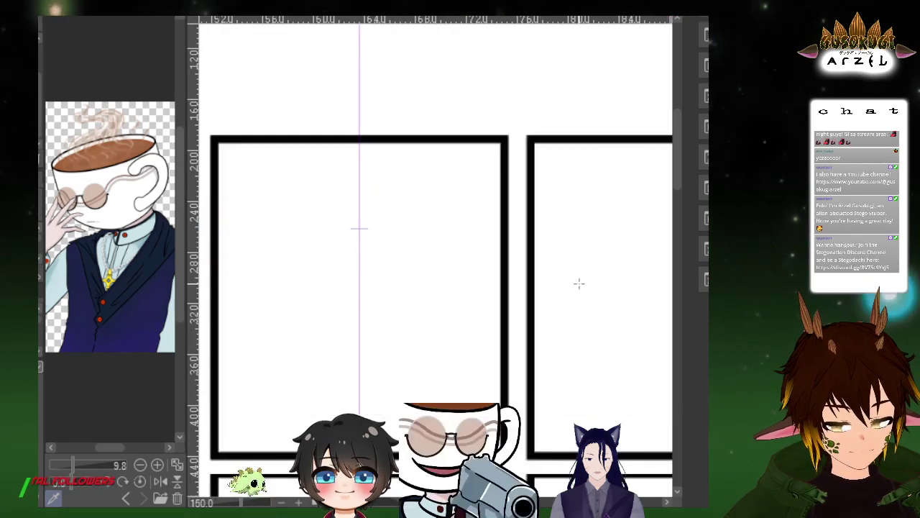
Replace the symmetry ruler with a new vertical one centred in the empty panel beside the coffee-cup drawing
drag(471, 342, 559, 283)
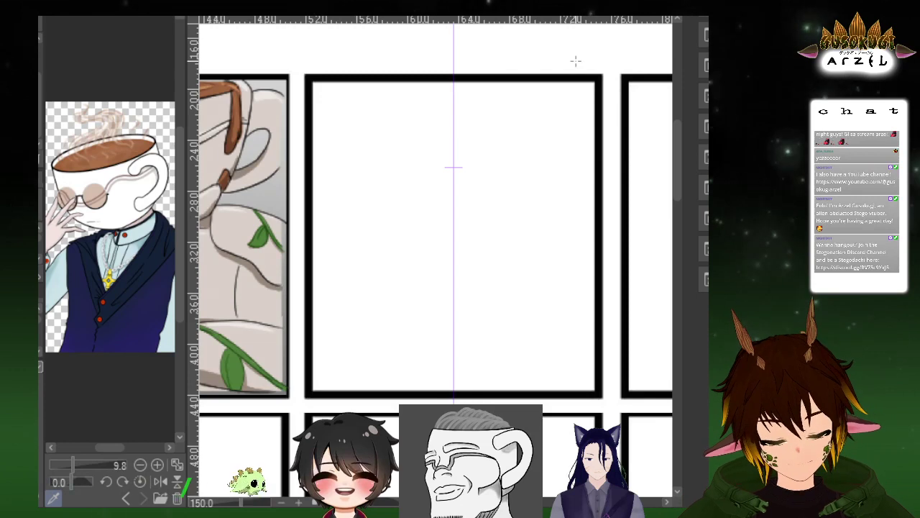
drag(391, 135, 389, 167)
key(ctrl+z)
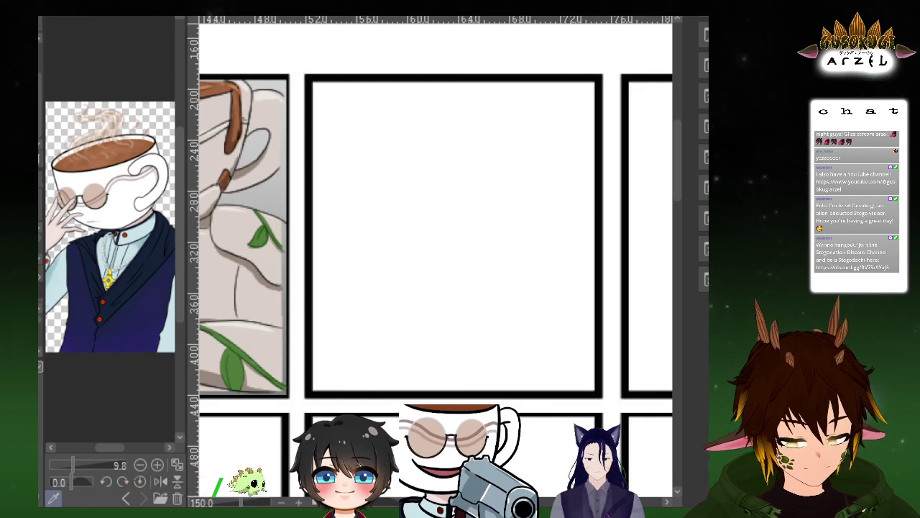
drag(455, 362, 453, 363)
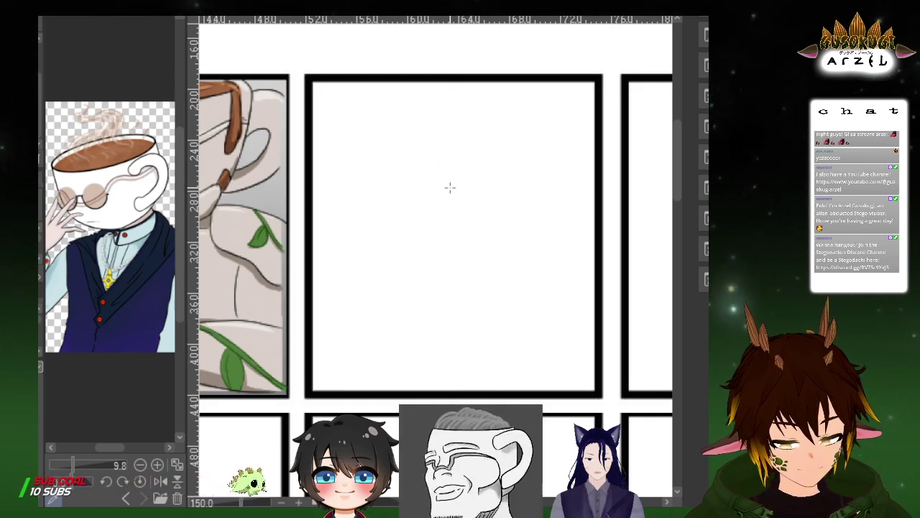
drag(453, 156, 454, 349)
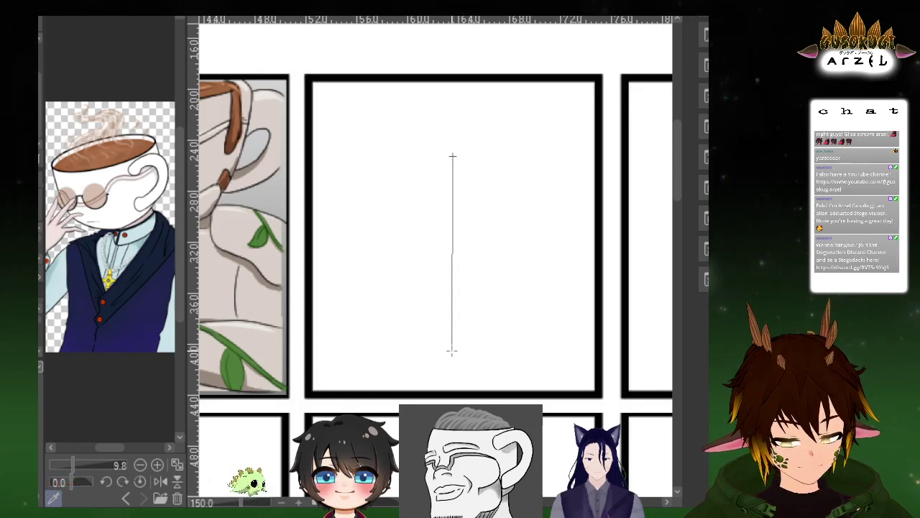
drag(453, 352, 453, 354)
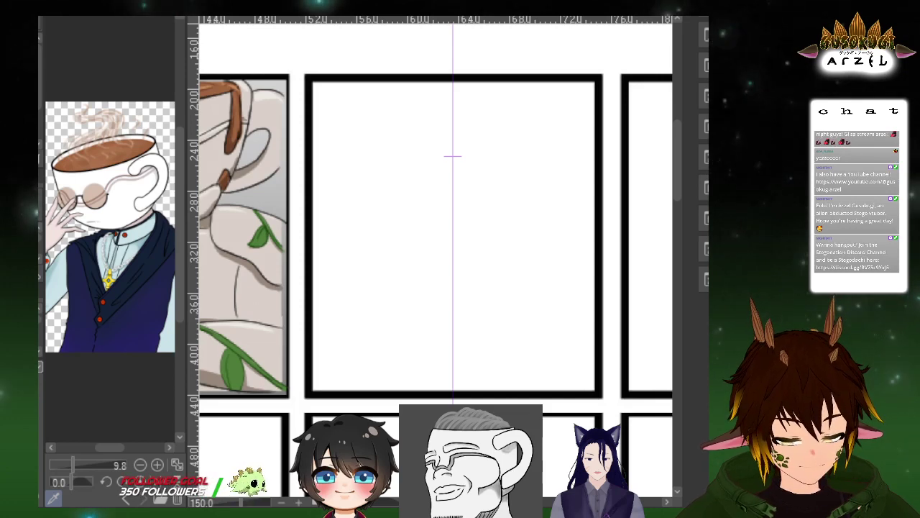
drag(422, 137, 407, 265)
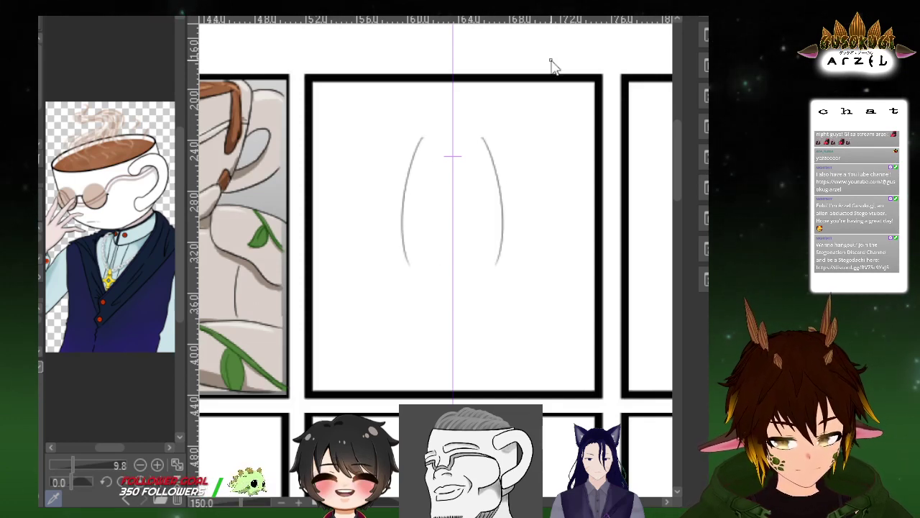
key(ctrl+z)
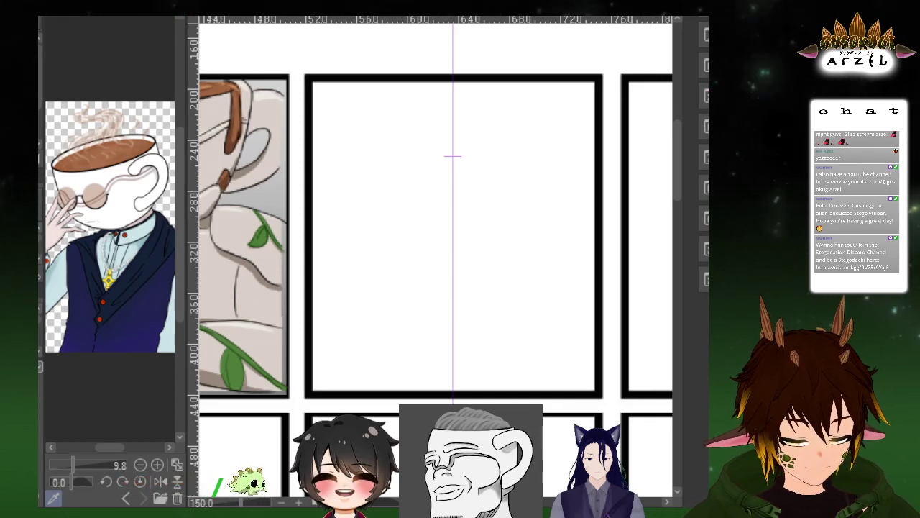
drag(421, 109, 411, 175)
key(ctrl+z)
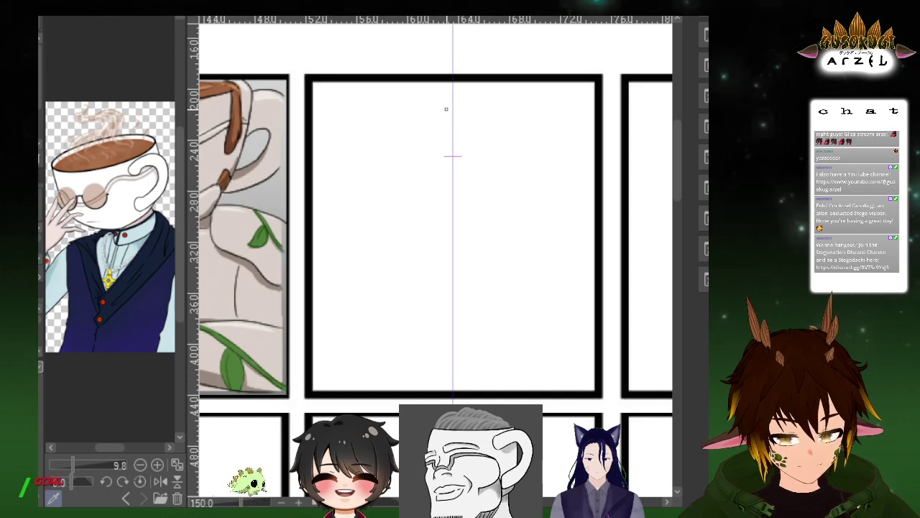
Load the red-haired character as the reference image and set its zoom to 54.7
scroll(427, 154, down, 3)
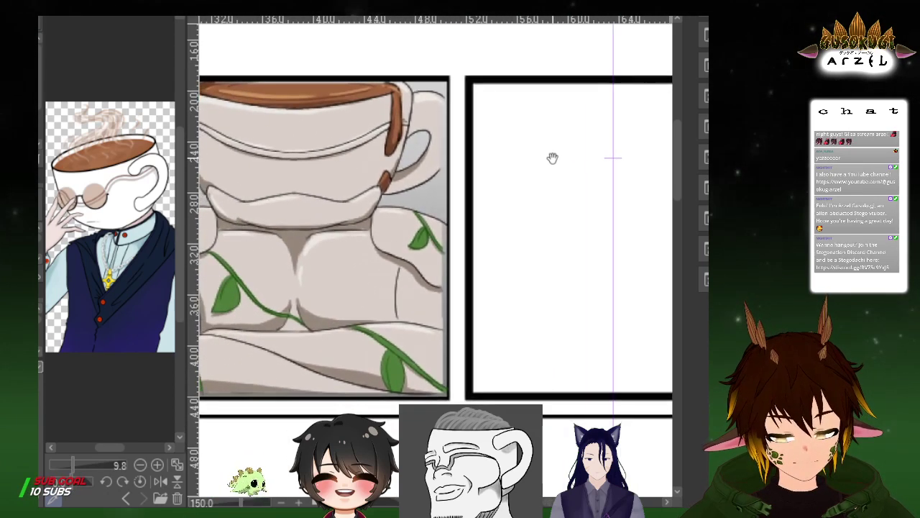
drag(602, 161, 553, 161)
scroll(554, 199, up, 2)
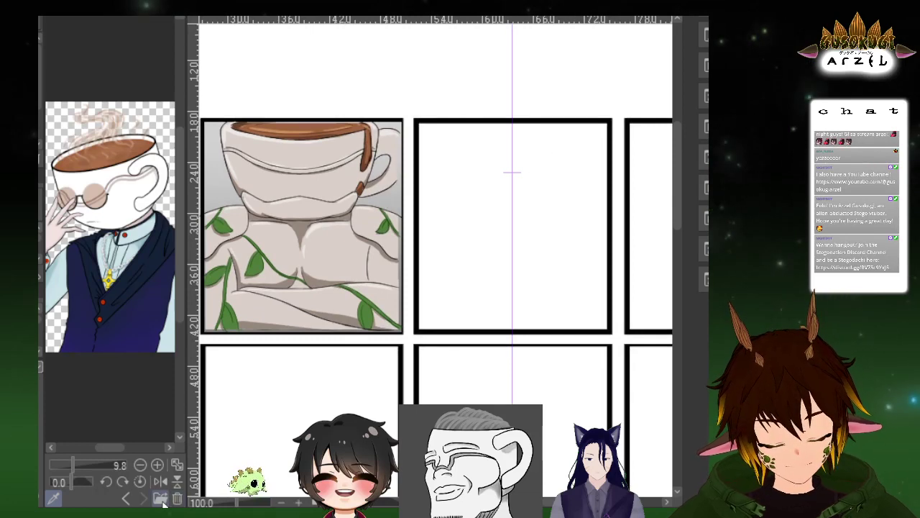
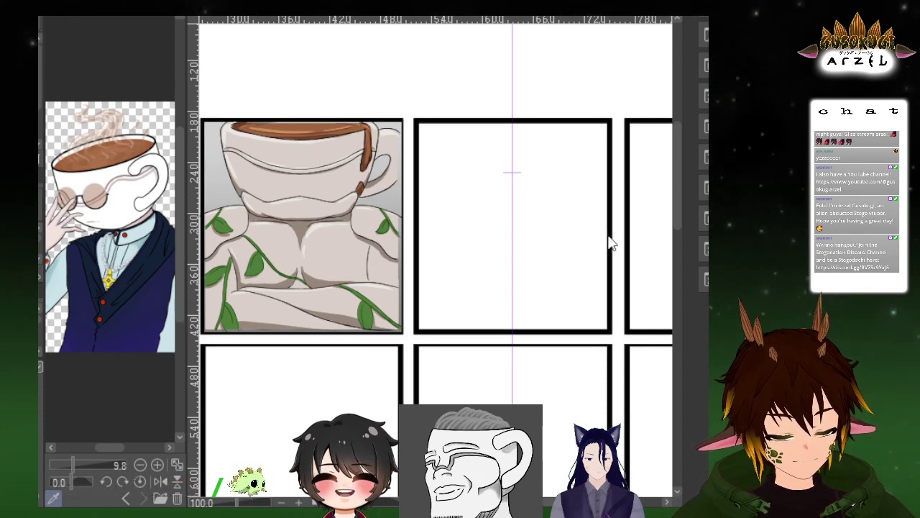
drag(84, 466, 89, 469)
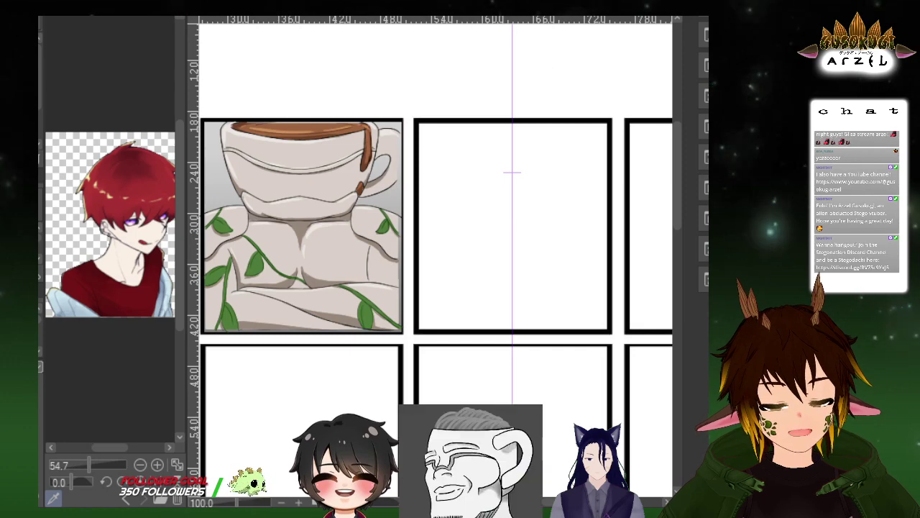
drag(587, 146, 547, 117)
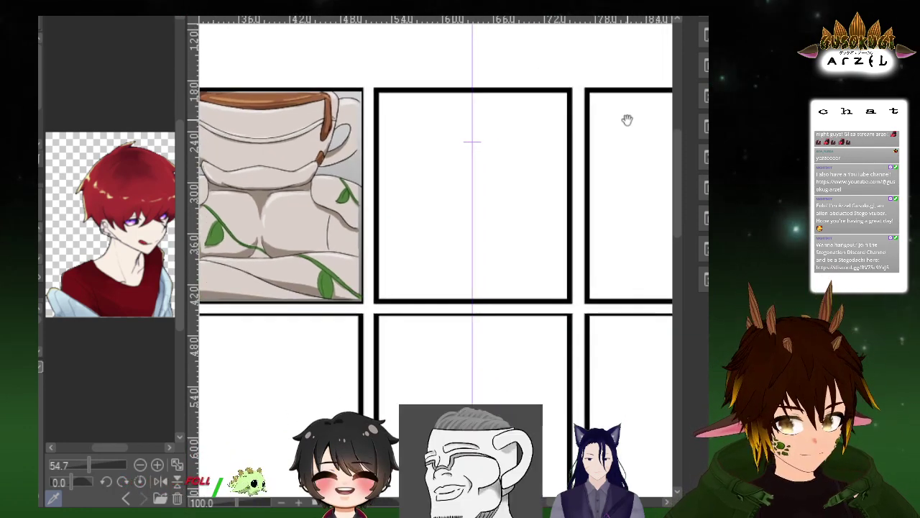
drag(613, 128, 586, 150)
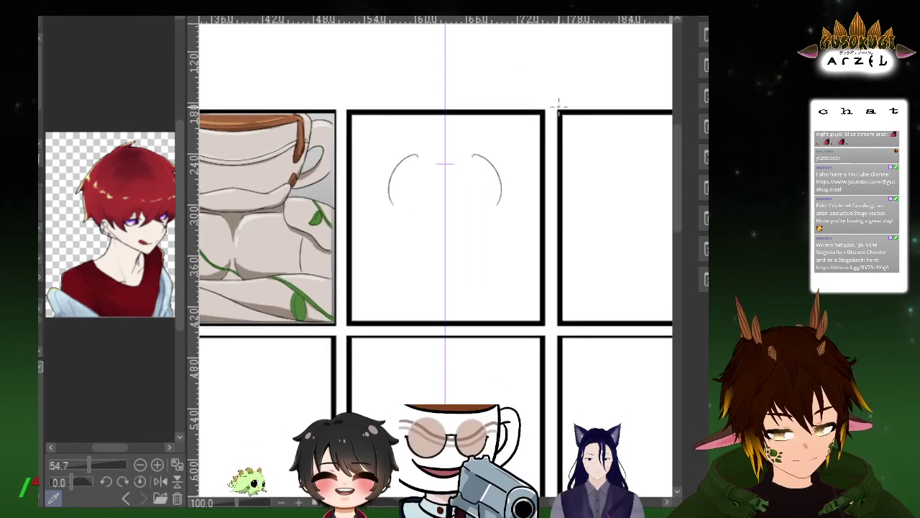
mouse_move(548, 114)
mouse_down()
mouse_move(563, 107)
mouse_move(562, 126)
mouse_up()
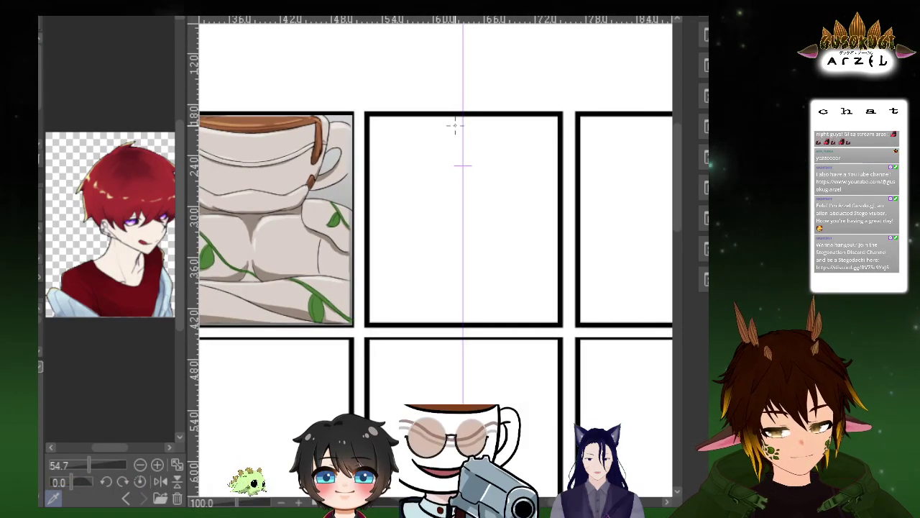
drag(461, 126, 441, 127)
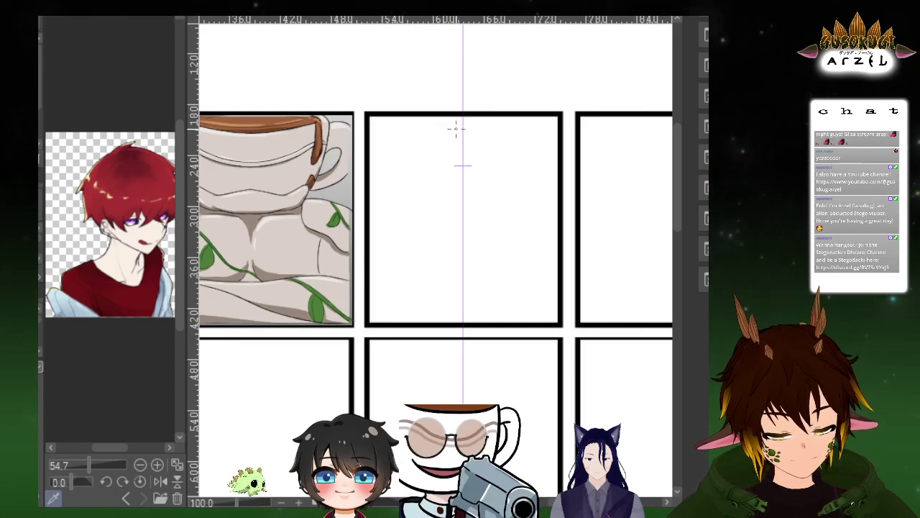
mouse_move(424, 124)
mouse_down()
mouse_move(429, 186)
mouse_move(453, 197)
mouse_up()
key(ctrl+z)
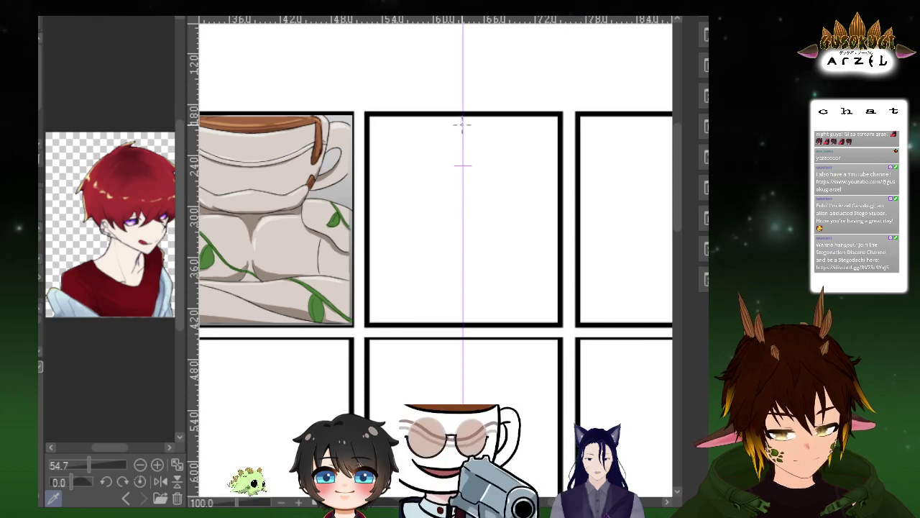
drag(462, 122, 401, 155)
key(ctrl+z)
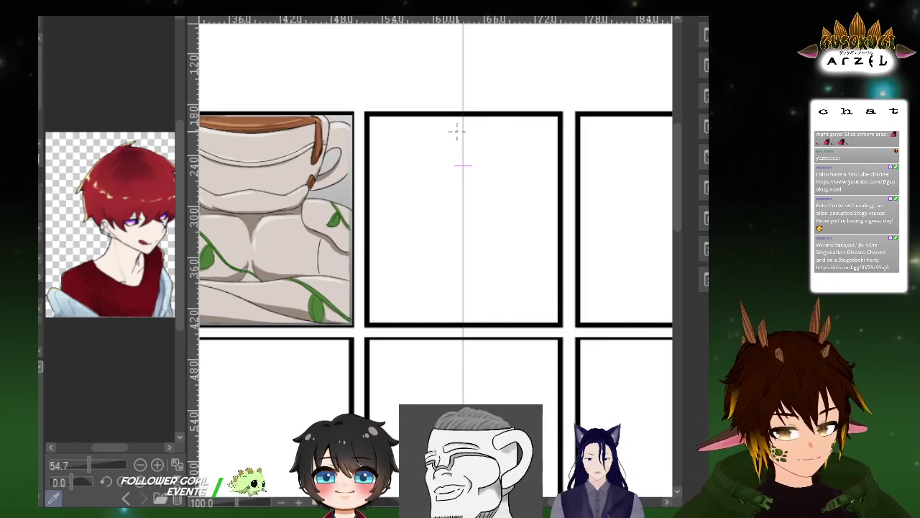
Sketch a symmetrical oval head with a pointed chin in the empty panel and add short neck lines below the jaw
mouse_move(447, 138)
mouse_down()
mouse_move(420, 159)
mouse_move(413, 185)
mouse_move(424, 224)
mouse_up()
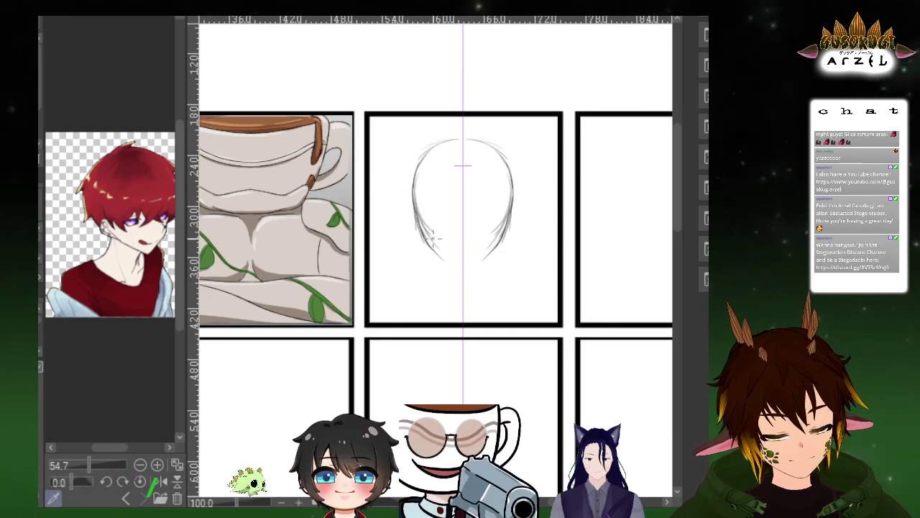
drag(434, 238, 460, 264)
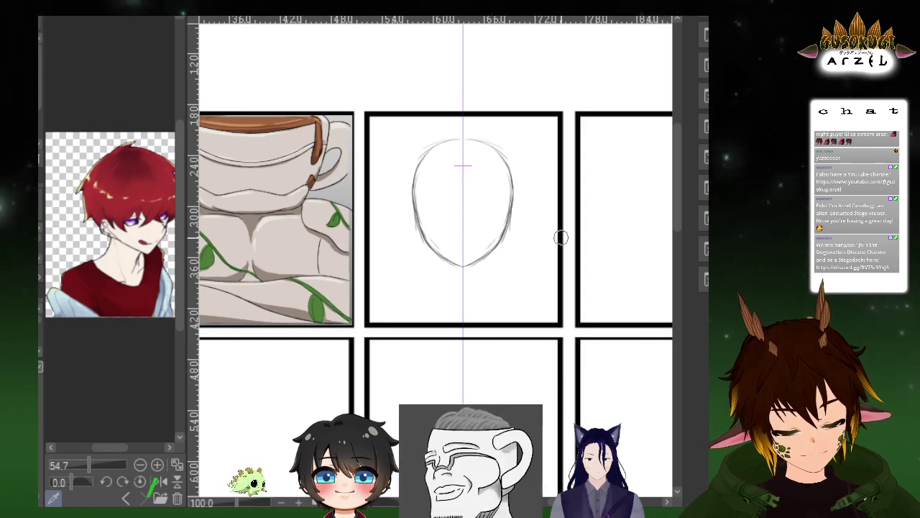
scroll(483, 263, up, 2)
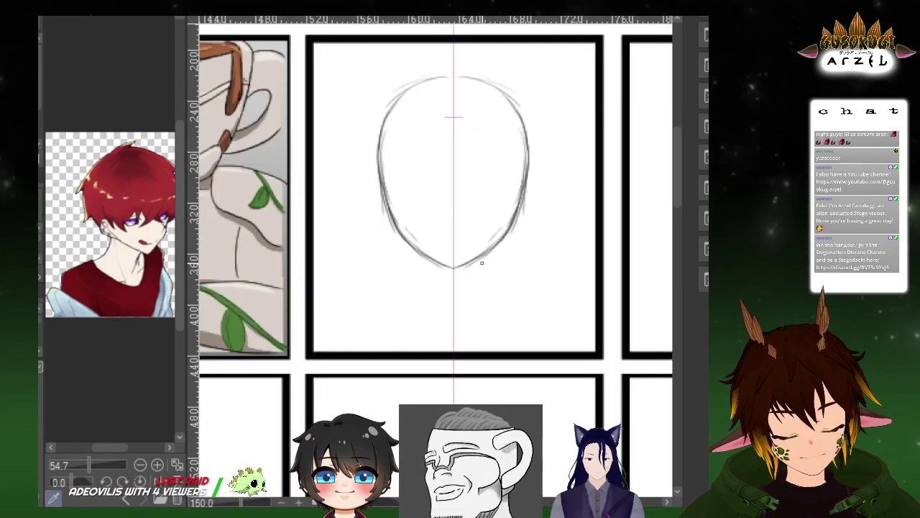
drag(422, 262, 421, 287)
drag(481, 258, 483, 286)
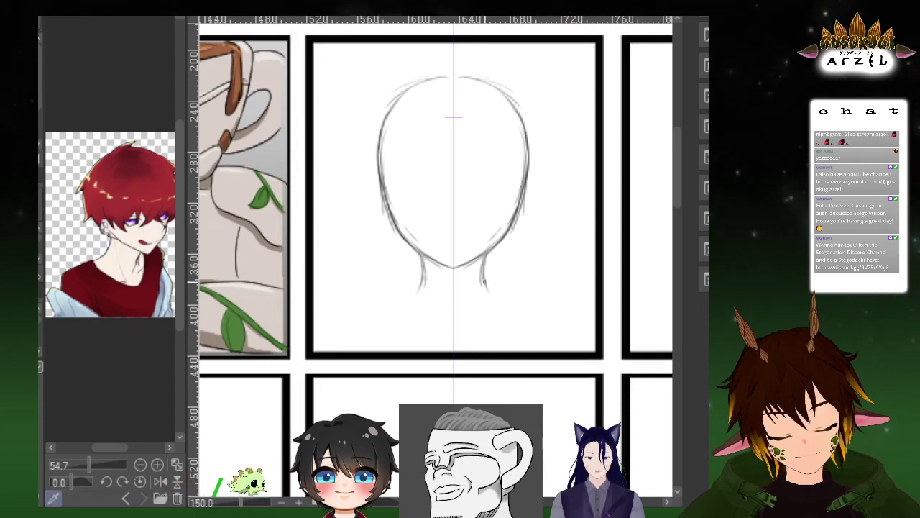
Extend the neck into sloping shoulders that run down to the panel's lower border, and clean up the shoulder corners with the eraser
drag(560, 206, 572, 233)
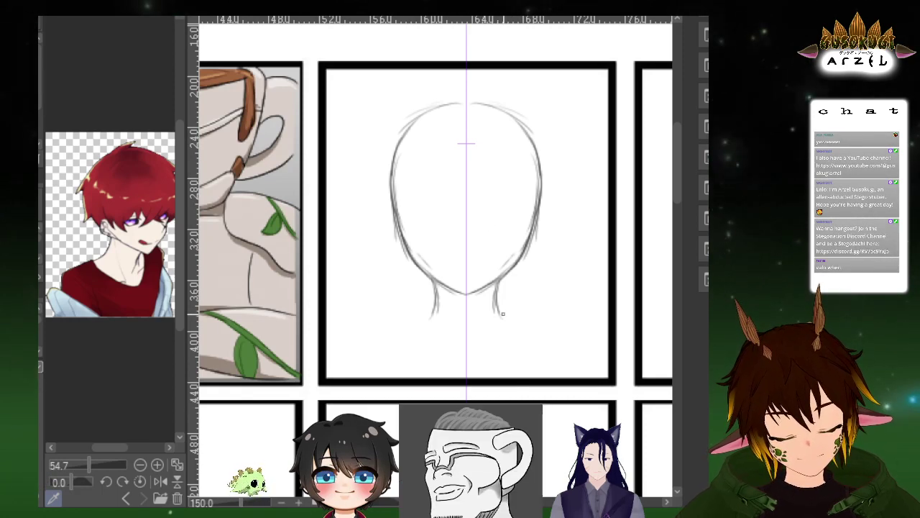
mouse_move(499, 316)
mouse_down()
mouse_move(554, 334)
mouse_move(572, 378)
mouse_up()
key(e)
drag(562, 323, 574, 351)
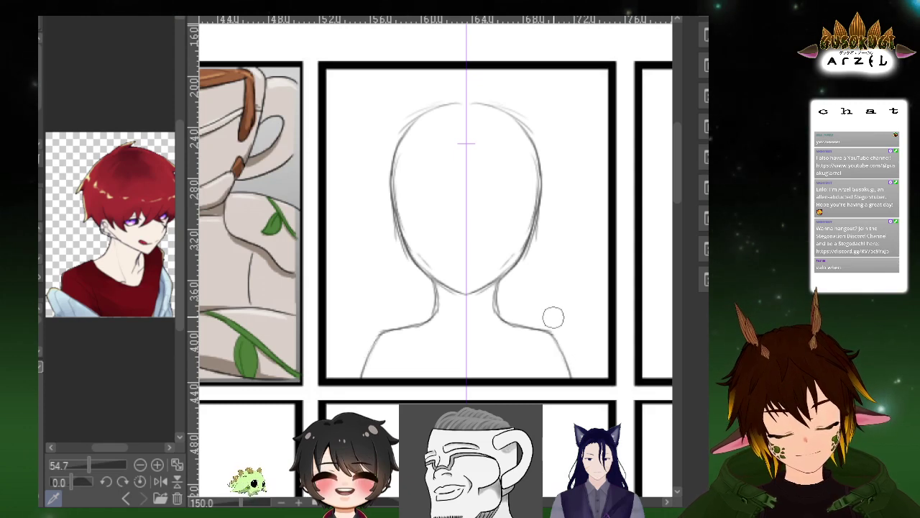
Sketch a symmetrical pair of narrow, slanted eyes with inward-angled upper lids and curved lower lids
drag(568, 197, 576, 215)
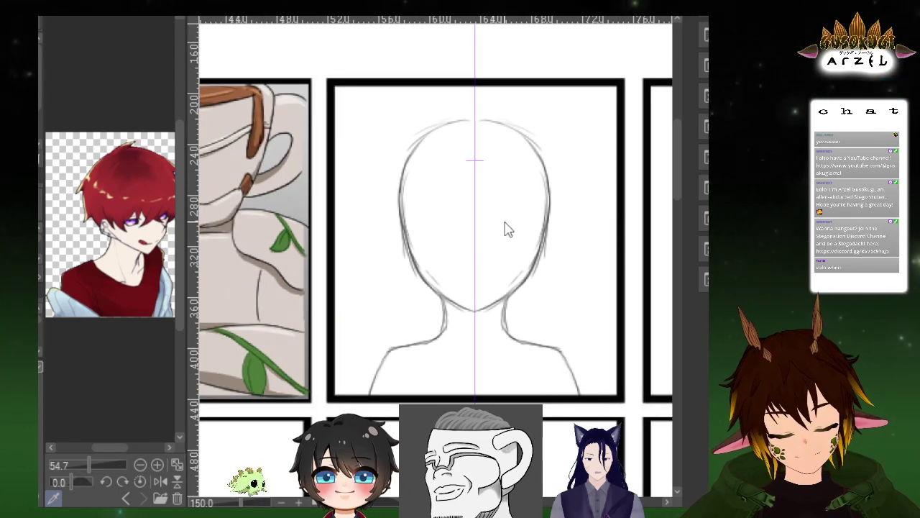
mouse_move(519, 211)
mouse_down()
mouse_move(496, 232)
mouse_move(519, 217)
mouse_up()
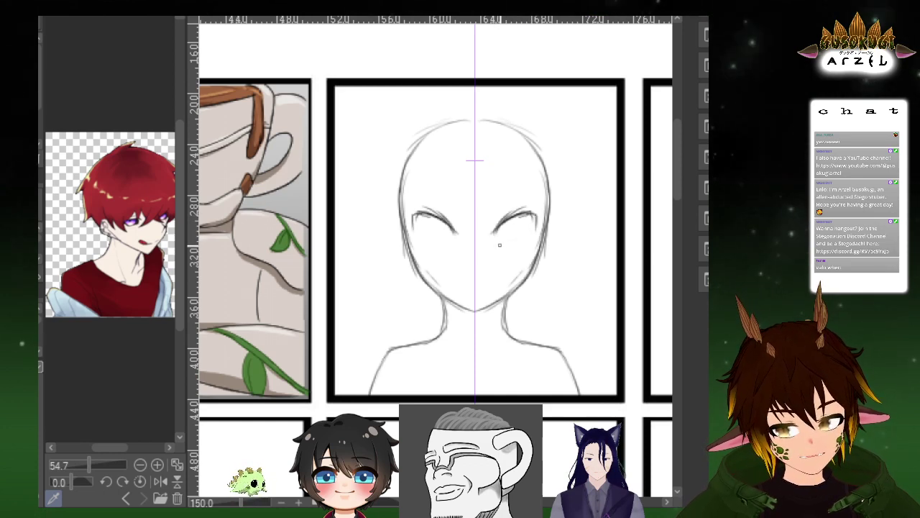
drag(517, 240, 537, 230)
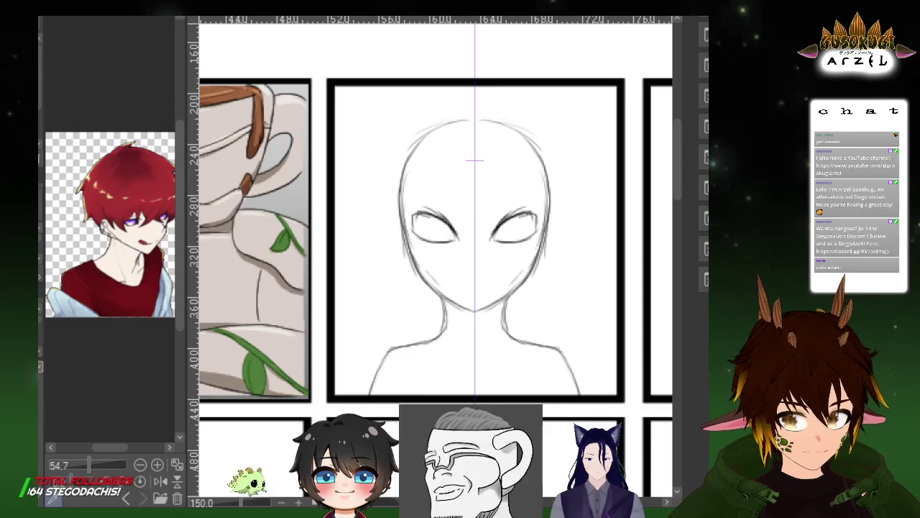
drag(567, 319, 600, 351)
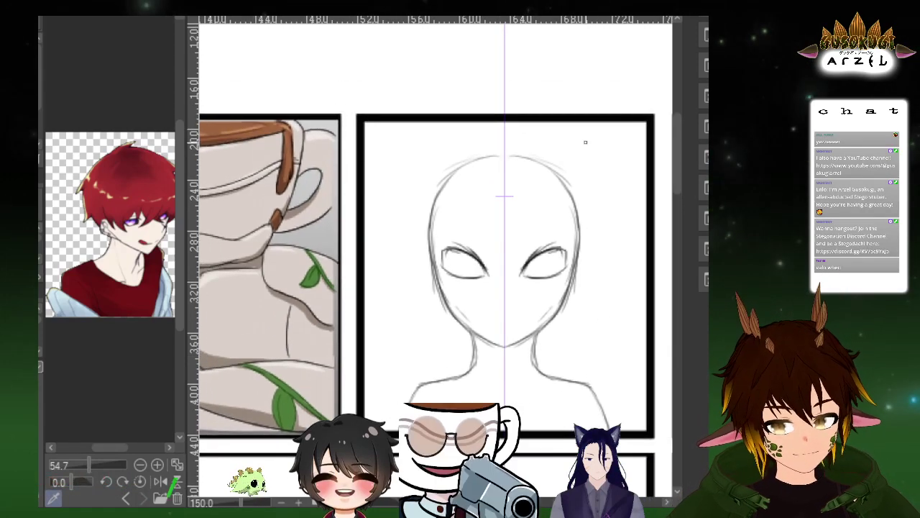
key(ctrl+z)
key(ctrl+y)
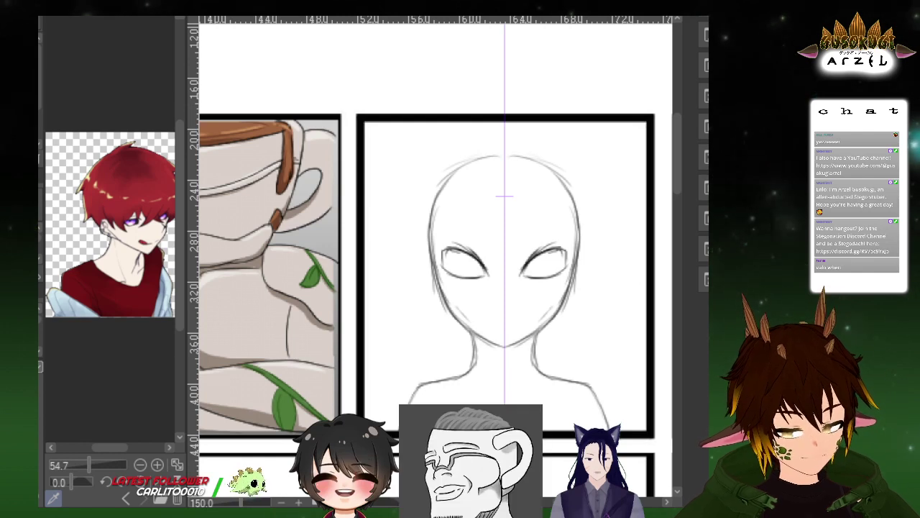
Sketch jagged, pointed bangs across the forehead and between the eyes on a new layer, without symmetry, following the red-haired reference
key(ctrl+shift+n)
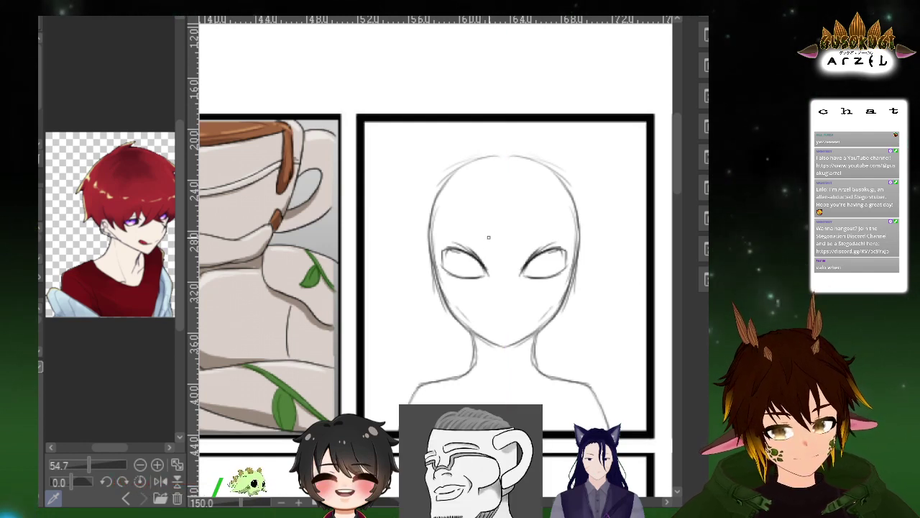
mouse_move(476, 245)
mouse_down()
mouse_move(483, 266)
mouse_move(486, 238)
mouse_move(498, 261)
mouse_up()
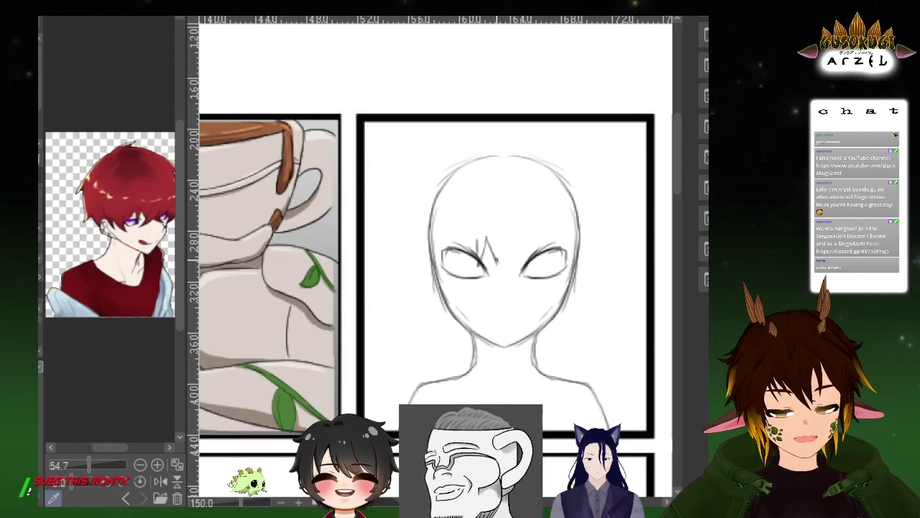
drag(501, 277, 523, 254)
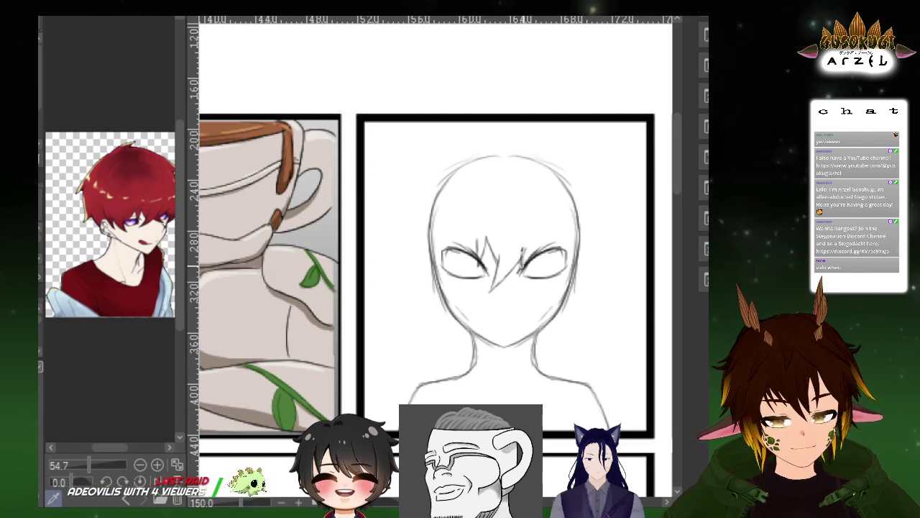
drag(152, 365, 127, 371)
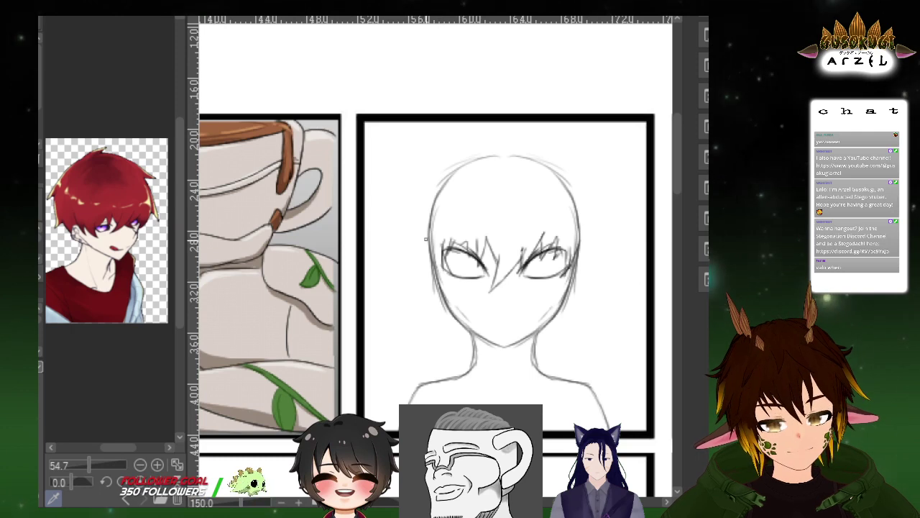
Sketch jagged side locks beside both temples and flick a pointed strand outward at the upper edge of the reference-facing side's opposite temple
mouse_move(440, 253)
mouse_down()
mouse_move(421, 243)
mouse_move(423, 279)
mouse_up()
drag(413, 230, 430, 288)
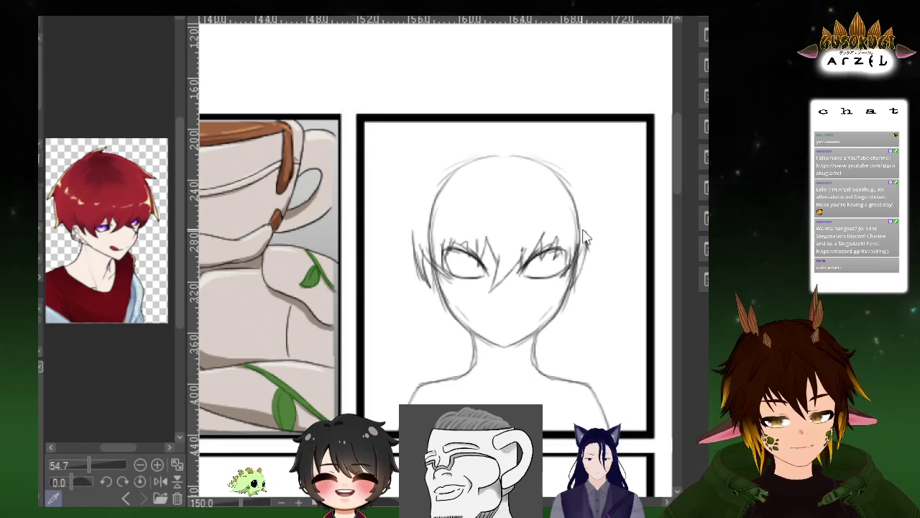
drag(585, 198, 597, 260)
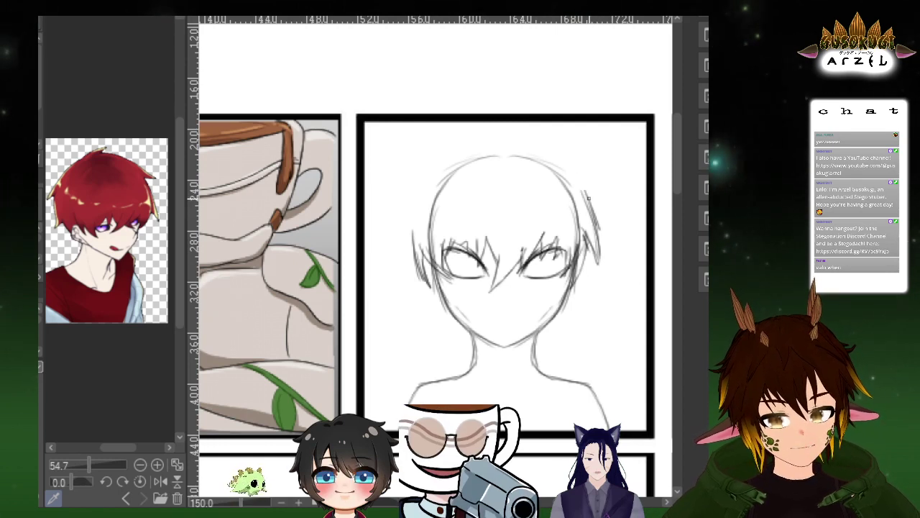
drag(587, 192, 610, 204)
drag(585, 175, 615, 202)
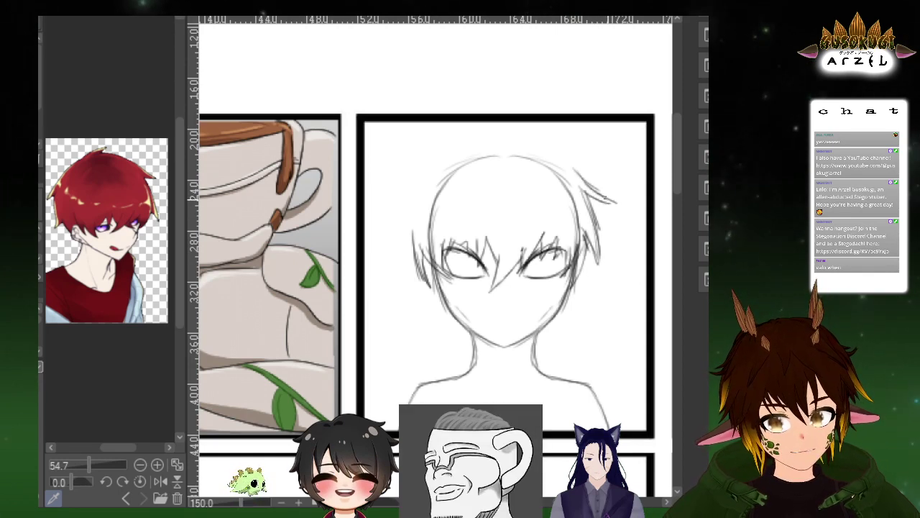
Sketch the hair's outer contour with a pointed tuft at the crown, sweeping down both sides to ragged locks beside the face
drag(489, 147, 550, 159)
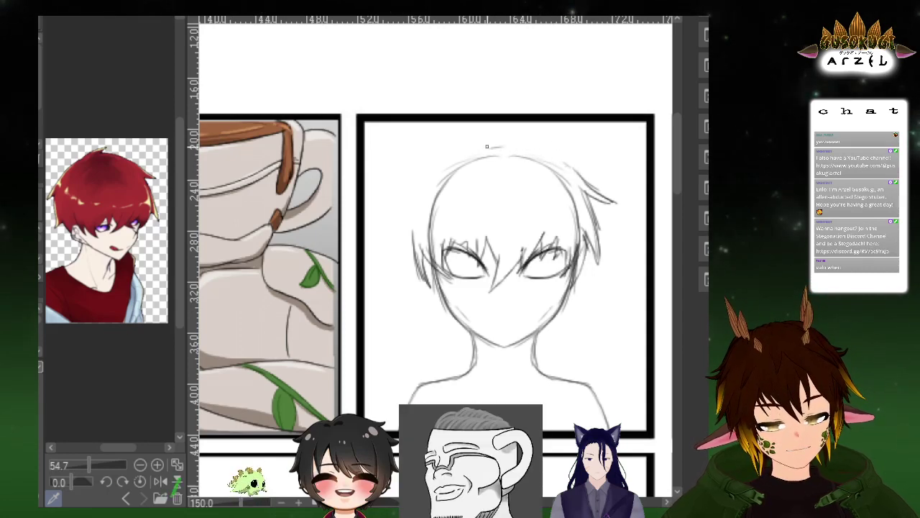
mouse_move(468, 146)
mouse_down()
mouse_move(520, 125)
mouse_move(489, 145)
mouse_up()
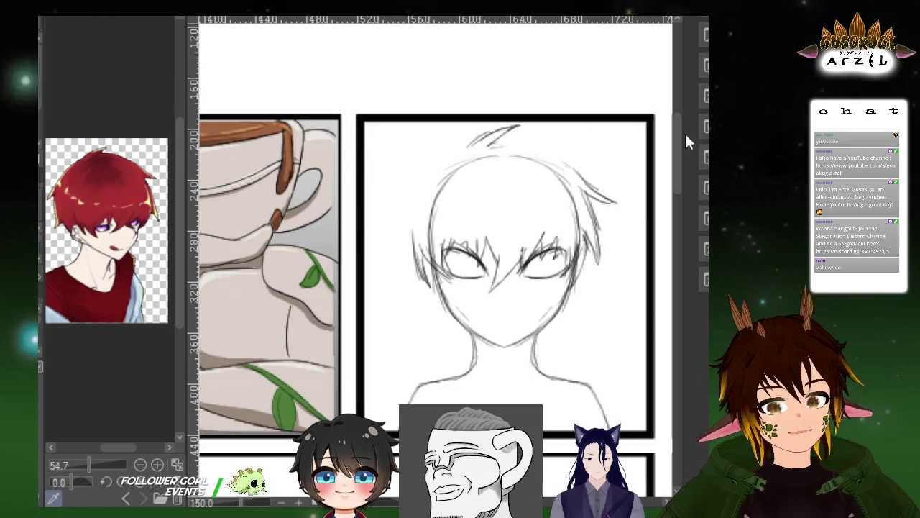
mouse_move(494, 143)
mouse_down()
mouse_move(540, 150)
mouse_move(574, 171)
mouse_up()
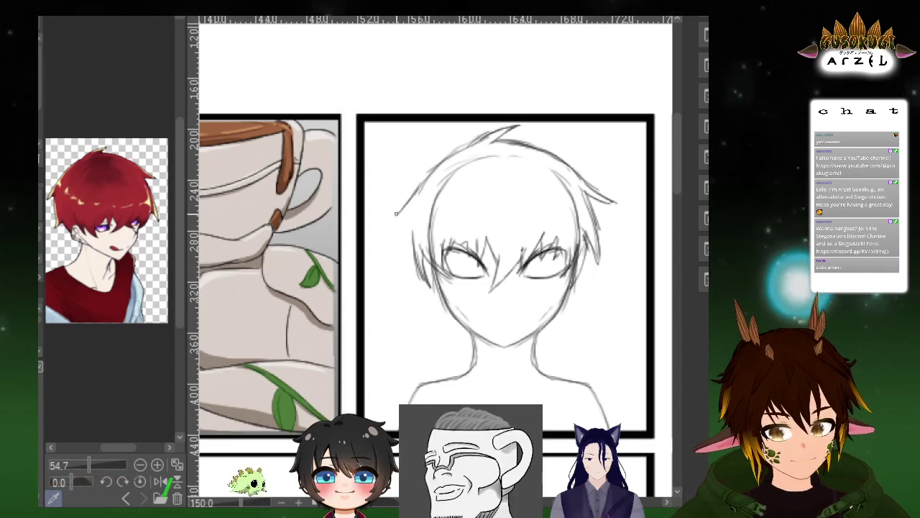
drag(420, 194, 404, 290)
drag(421, 253, 432, 285)
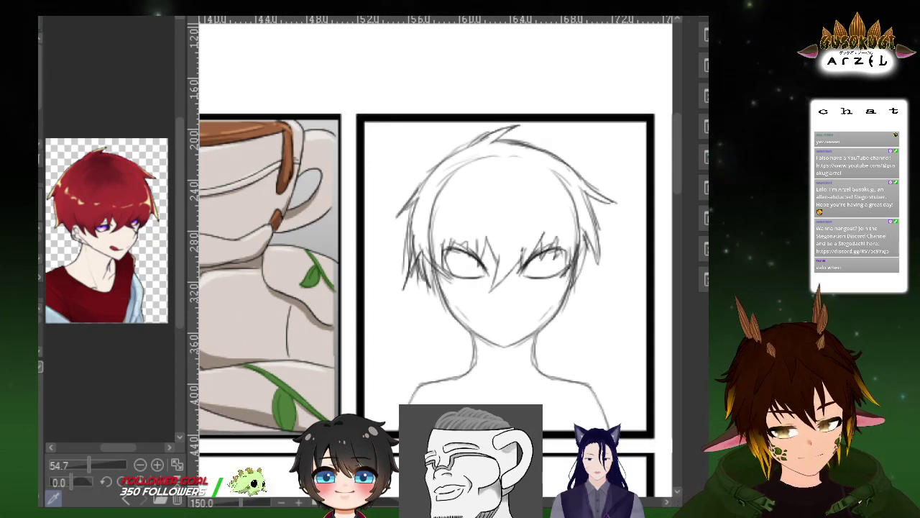
Erase the head outline showing through the hair, and extend jagged strands along both sides of the jaw to the neck
key(ctrl+2)
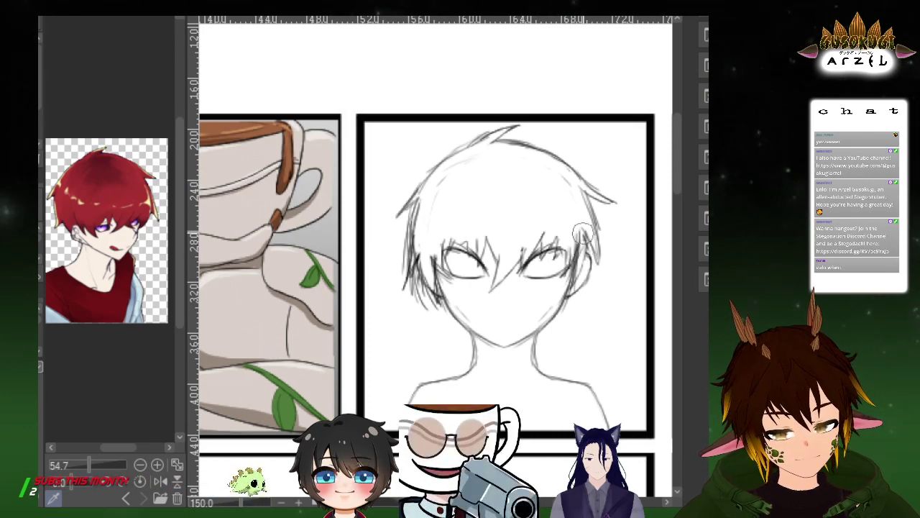
drag(578, 286, 571, 302)
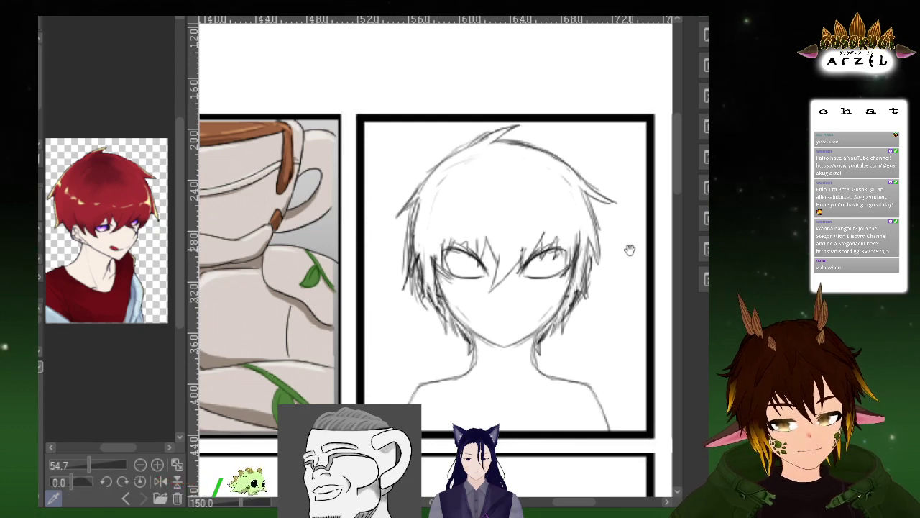
drag(629, 249, 613, 272)
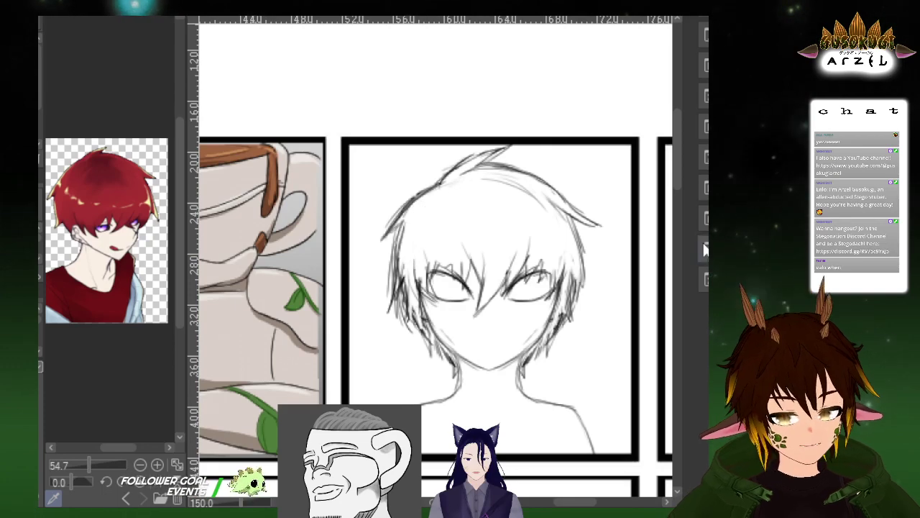
Thicken and darken the outlines and corners of both eyes with black pen strokes
drag(593, 256, 567, 213)
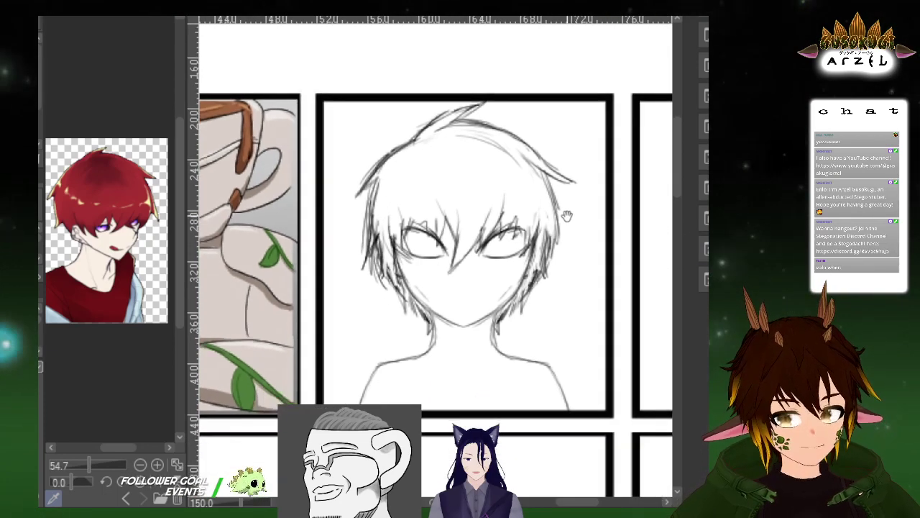
scroll(502, 189, up, 1)
key(p)
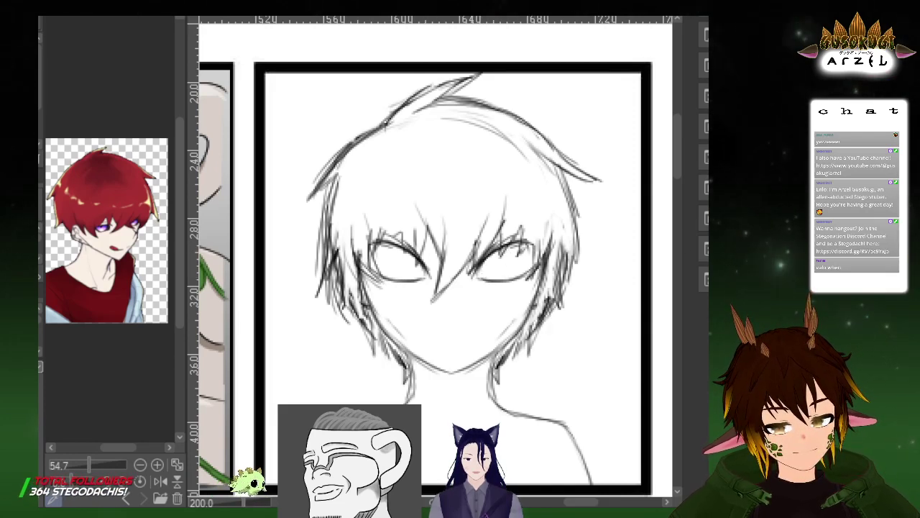
drag(485, 260, 490, 274)
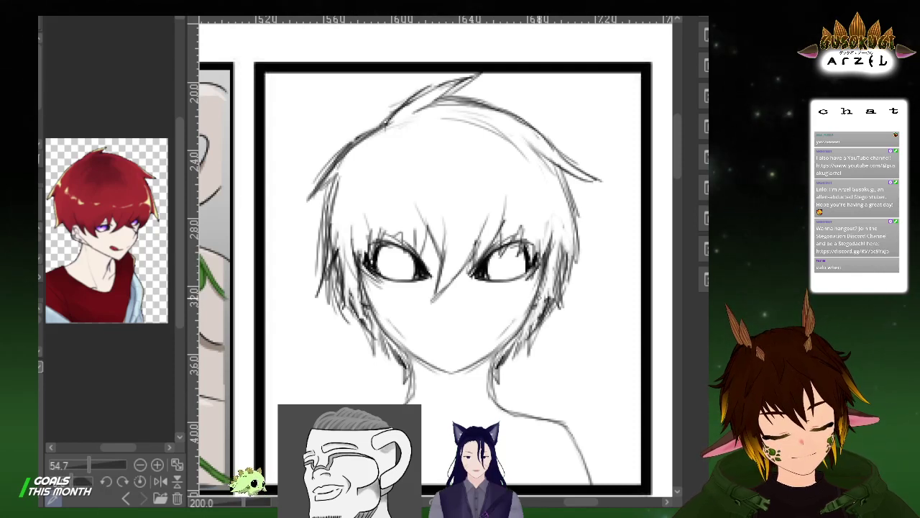
drag(384, 247, 375, 205)
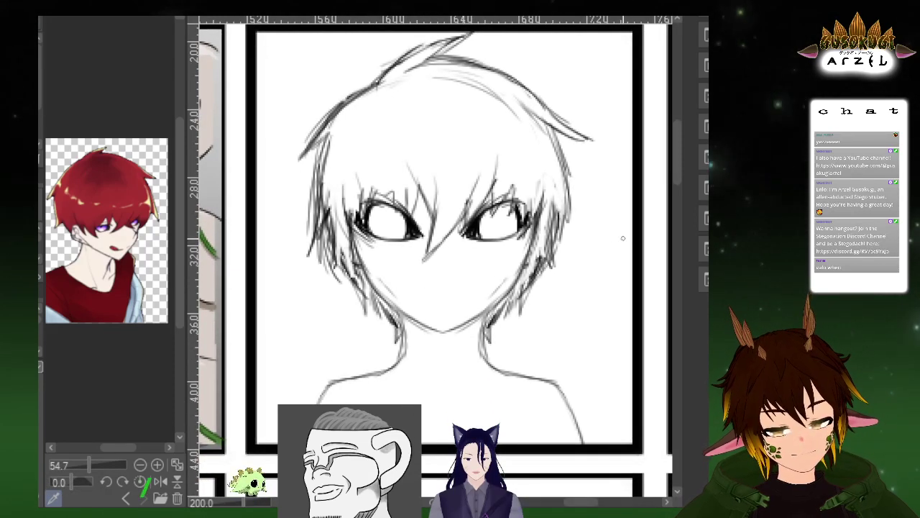
scroll(606, 236, down, 1)
scroll(599, 228, down, 1)
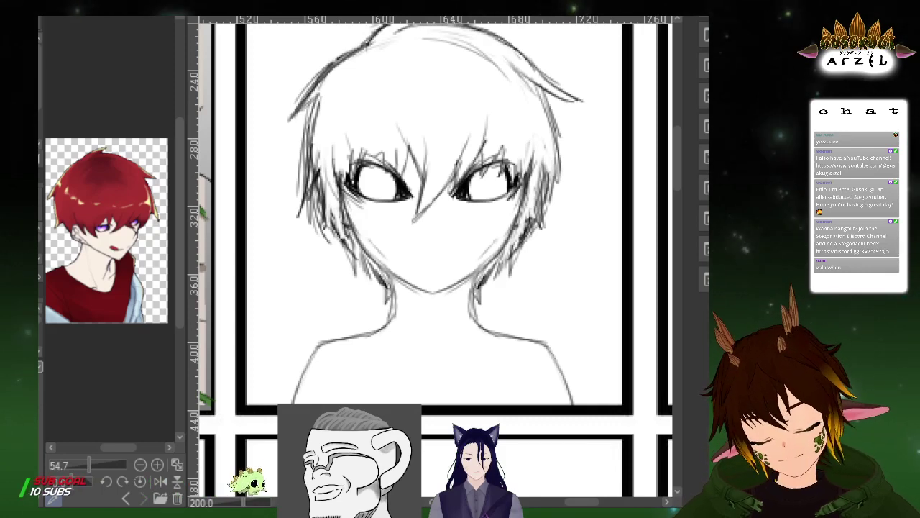
click(522, 362)
key(ctrl+z)
drag(637, 284, 627, 312)
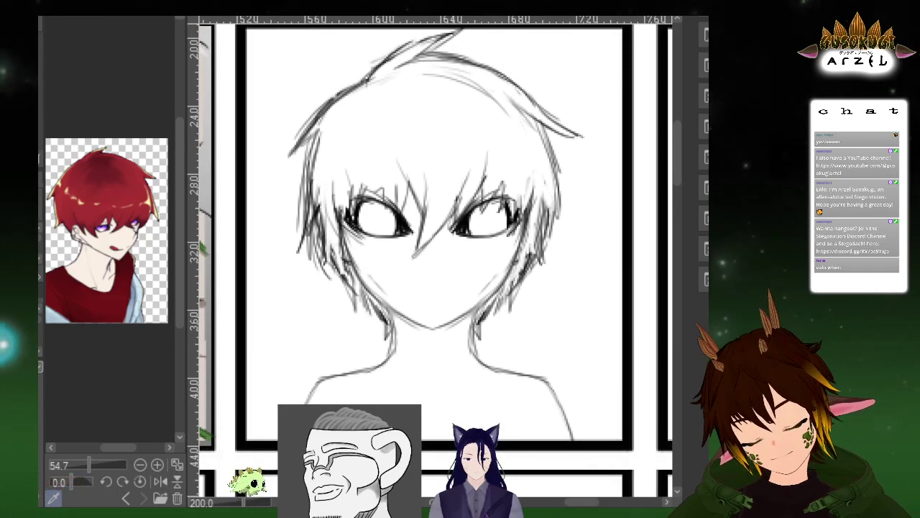
click(434, 377)
key(ctrl+z)
click(491, 393)
key(ctrl+z)
mouse_move(582, 279)
mouse_down()
mouse_move(574, 272)
mouse_move(561, 305)
mouse_move(580, 245)
mouse_move(623, 267)
mouse_up()
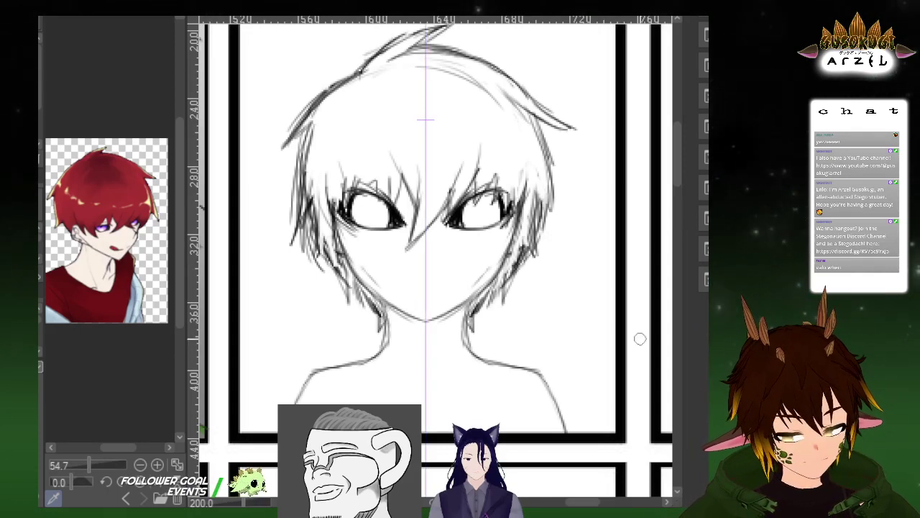
key(ctrl+z)
Outline the neck and shoulders with symmetrical navy strokes, close the shape below the chin, and fill it with navy
drag(465, 307, 486, 371)
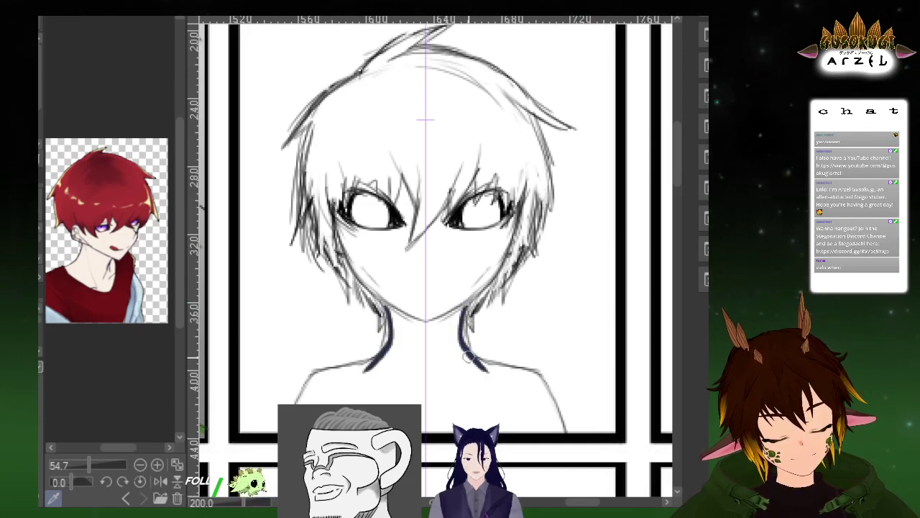
drag(356, 373, 314, 377)
mouse_move(485, 368)
mouse_down()
mouse_move(535, 378)
mouse_move(473, 362)
mouse_move(538, 376)
mouse_move(525, 376)
mouse_move(556, 416)
mouse_up()
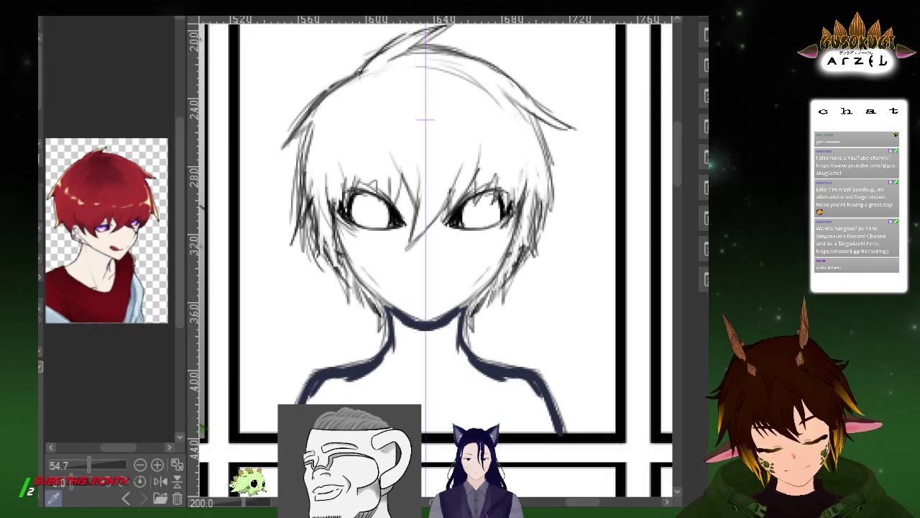
click(512, 395)
key(ctrl+z)
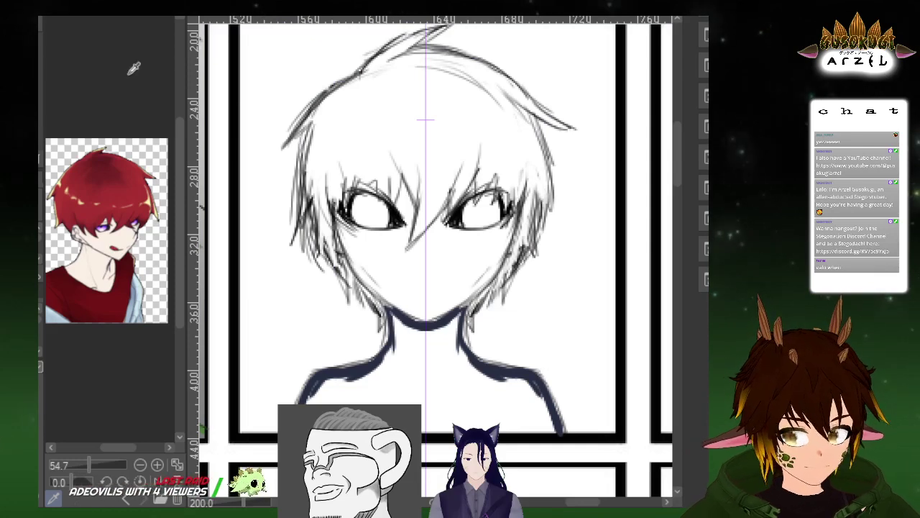
click(501, 376)
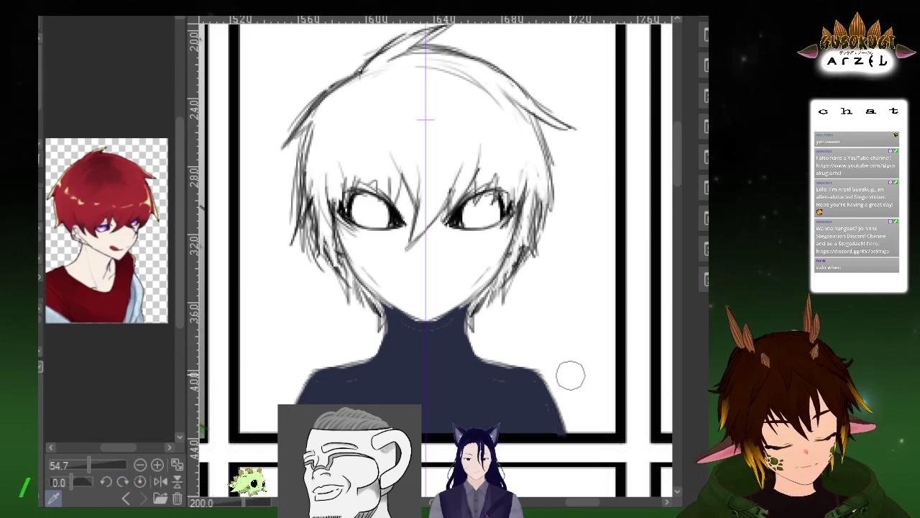
Extend the navy area symmetrically up along both sides of the jaw toward the outer eye corners
drag(626, 282, 633, 294)
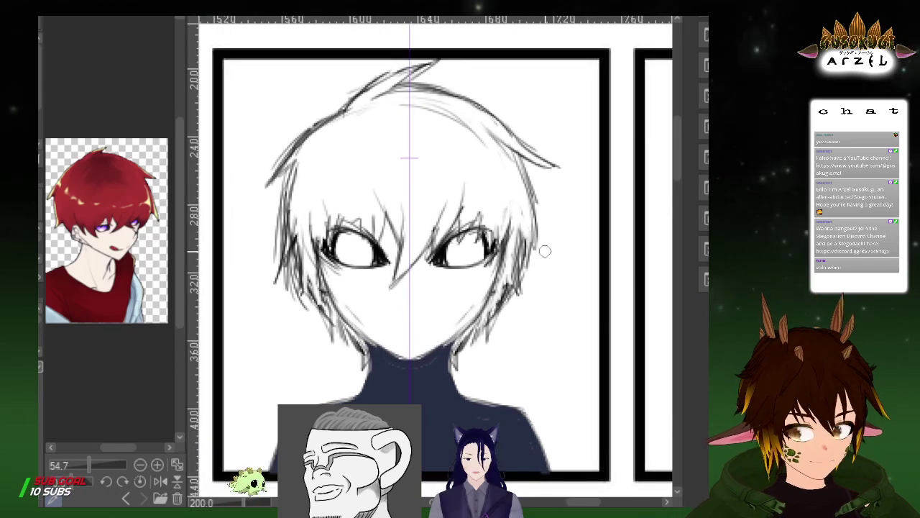
drag(512, 296, 515, 307)
drag(430, 366, 454, 345)
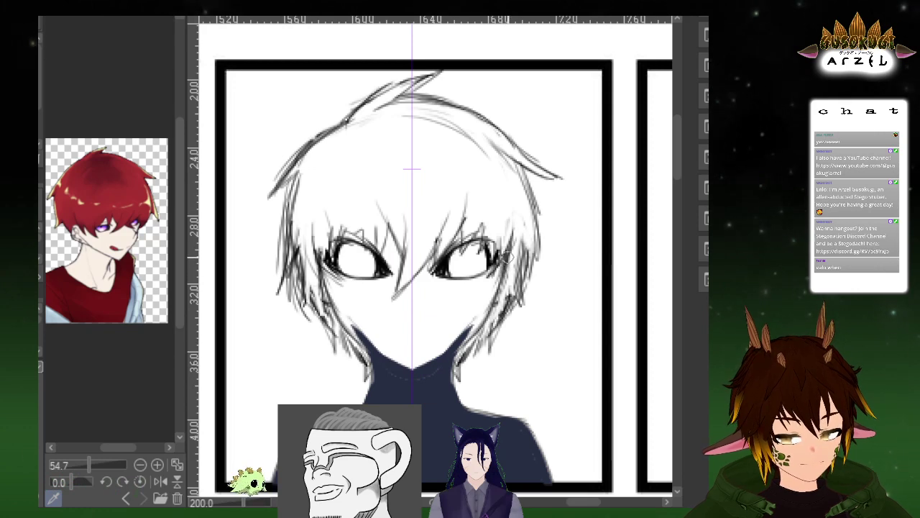
drag(501, 276, 475, 322)
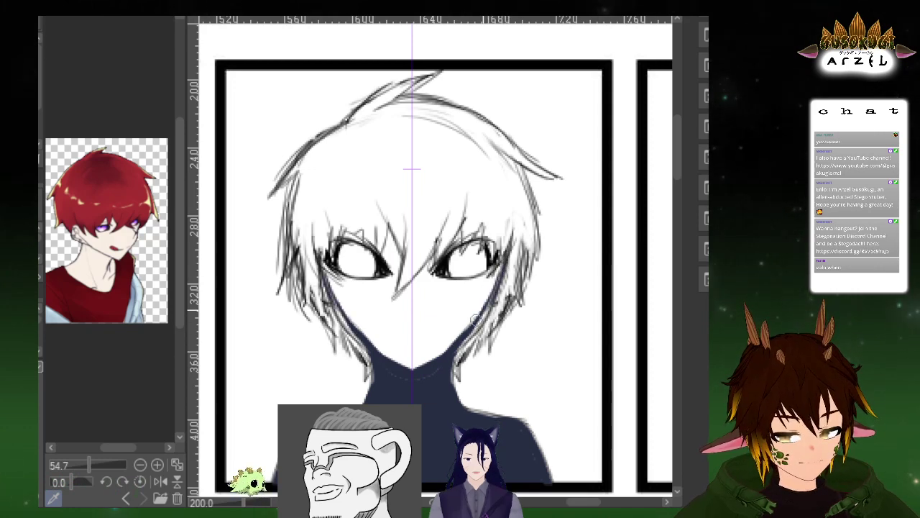
Undo all the navy strokes and fills on the jaw, neck and shoulders
key(ctrl+z)
key(ctrl+z)
key(ctrl+z)
key(ctrl+z)
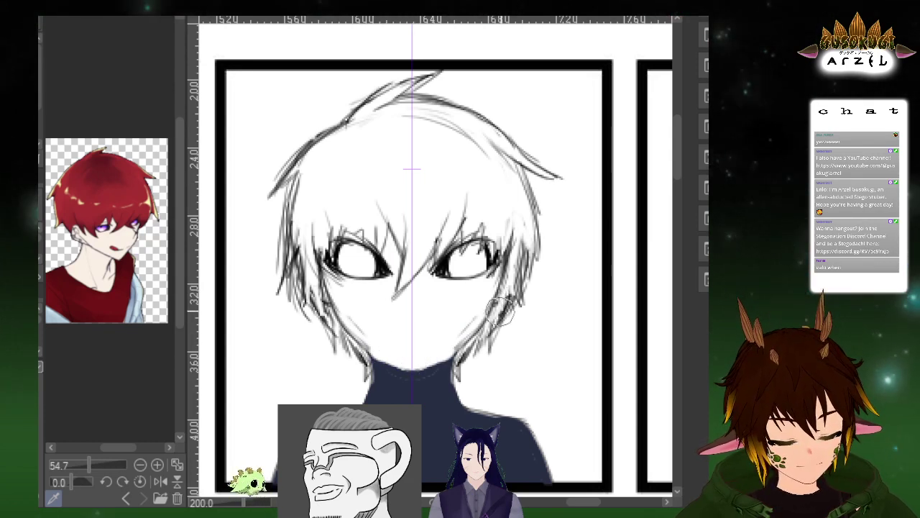
key(ctrl+z)
key(ctrl+z)
key(ctrl+z)
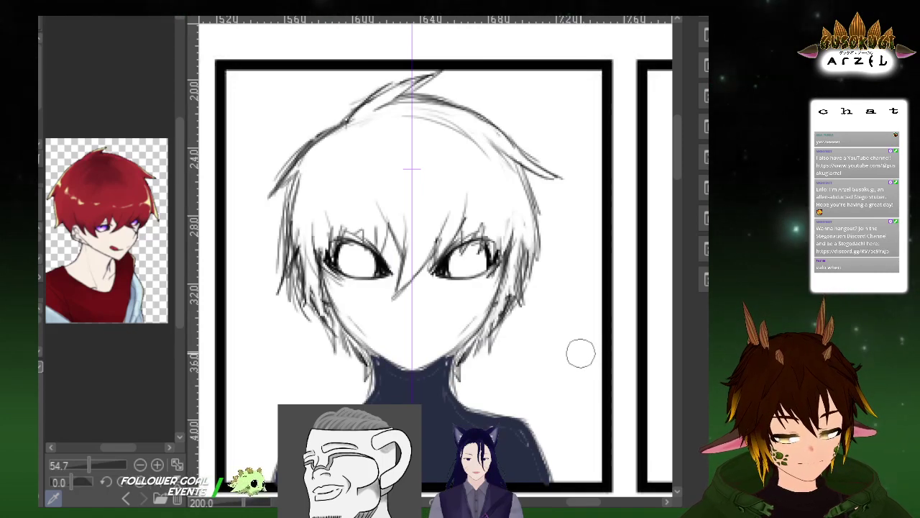
key(ctrl+z)
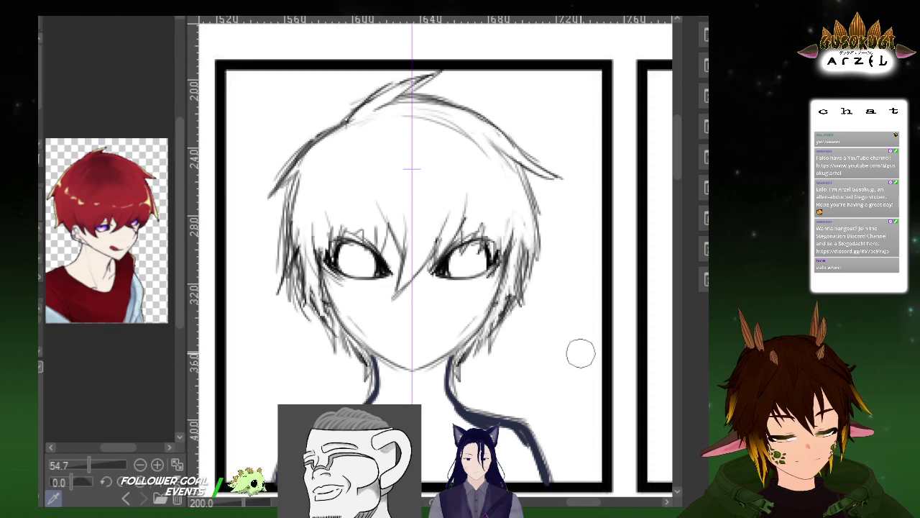
key(ctrl+z)
key(ctrl+z)
key(ctrl+z)
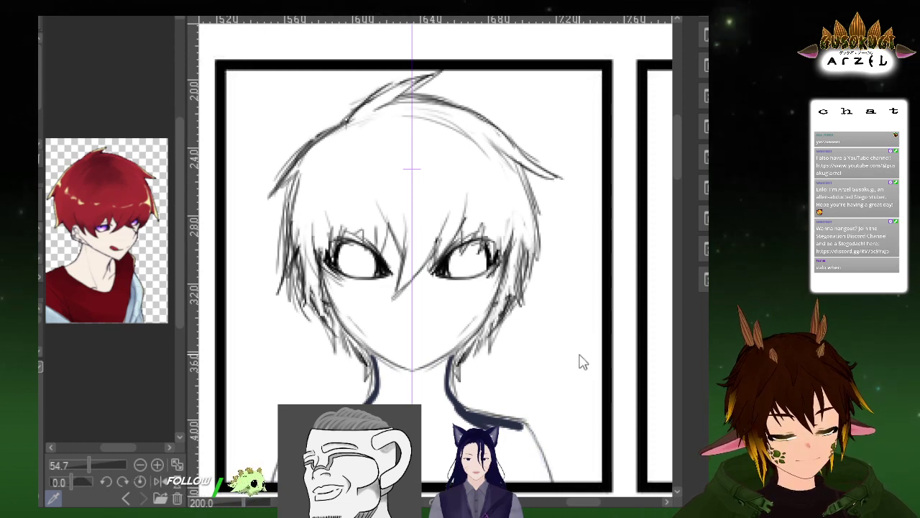
key(ctrl+z)
key(ctrl+z)
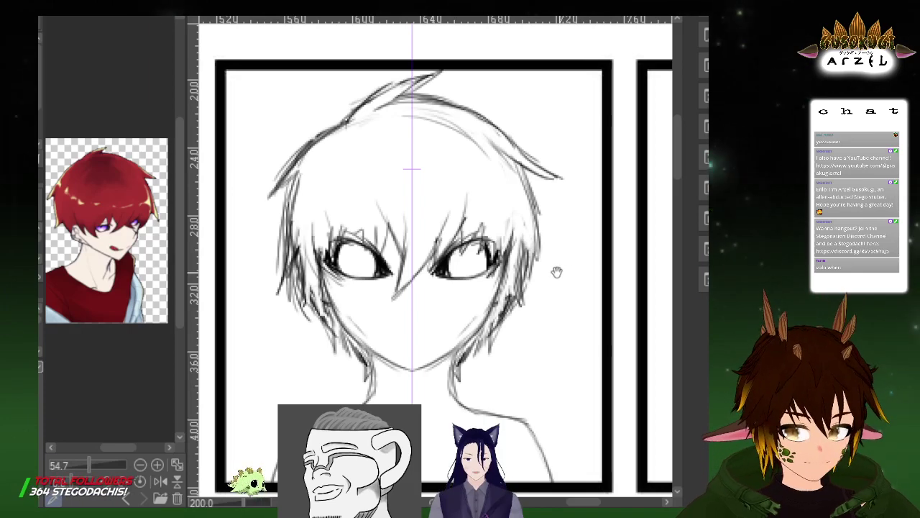
scroll(658, 251, up, 2)
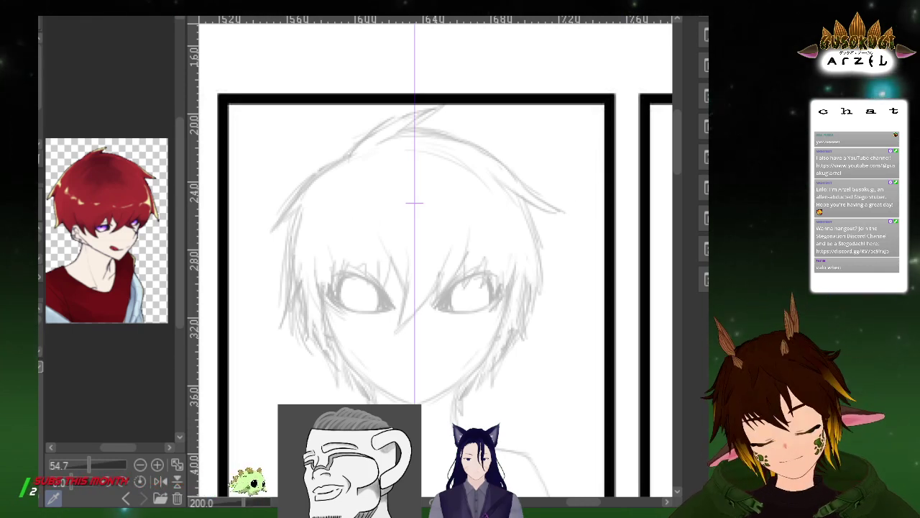
drag(406, 182, 374, 279)
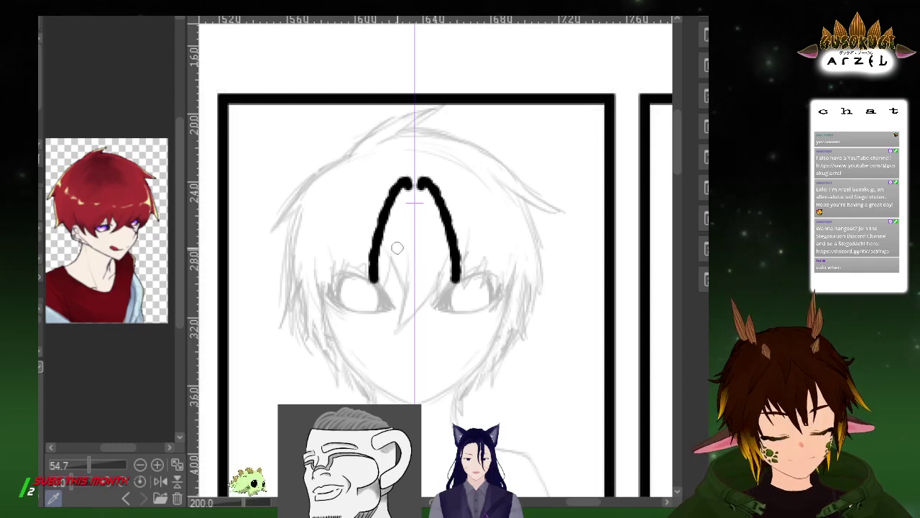
key(ctrl+z)
drag(363, 202, 350, 294)
key(ctrl+z)
drag(343, 164, 315, 259)
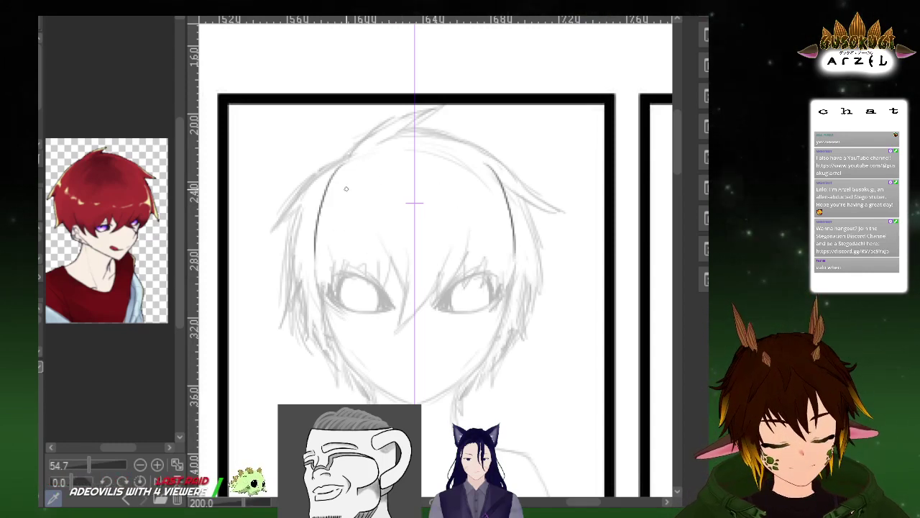
scroll(348, 189, up, 2)
key(ctrl+z)
mouse_move(357, 140)
mouse_down()
mouse_move(386, 155)
mouse_move(450, 151)
mouse_move(377, 207)
mouse_up()
key(ctrl+z)
Try to ink the hair's upper and side contours with thin symmetrical black lines over the faded sketch
mouse_move(451, 151)
mouse_down()
mouse_move(407, 175)
mouse_move(320, 282)
mouse_up()
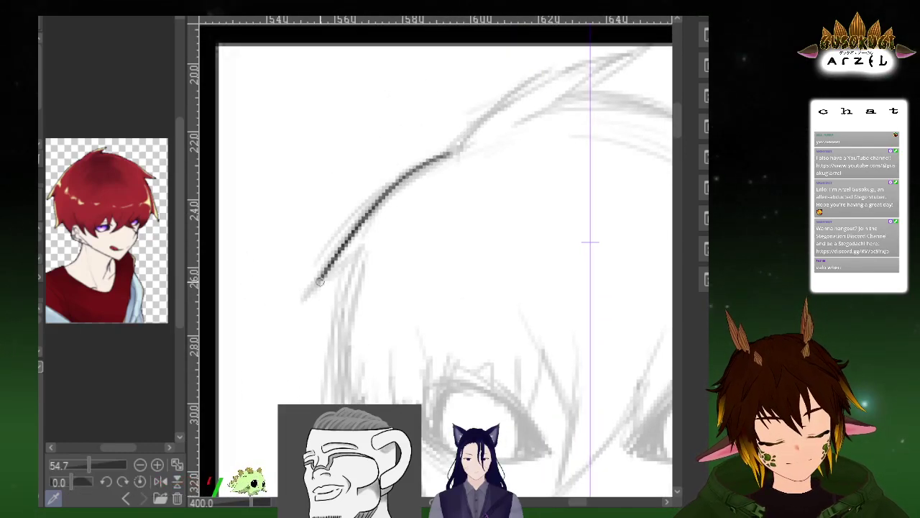
mouse_move(454, 153)
mouse_down()
mouse_move(301, 305)
mouse_move(461, 138)
mouse_up()
drag(389, 163, 379, 308)
drag(406, 144, 376, 347)
key(ctrl+minus)
key(ctrl+minus)
key(ctrl+minus)
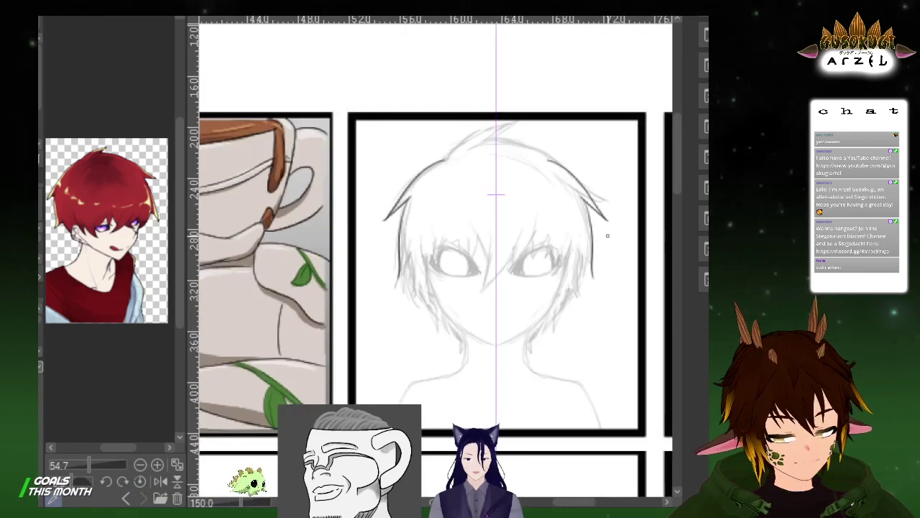
key(ctrl+z)
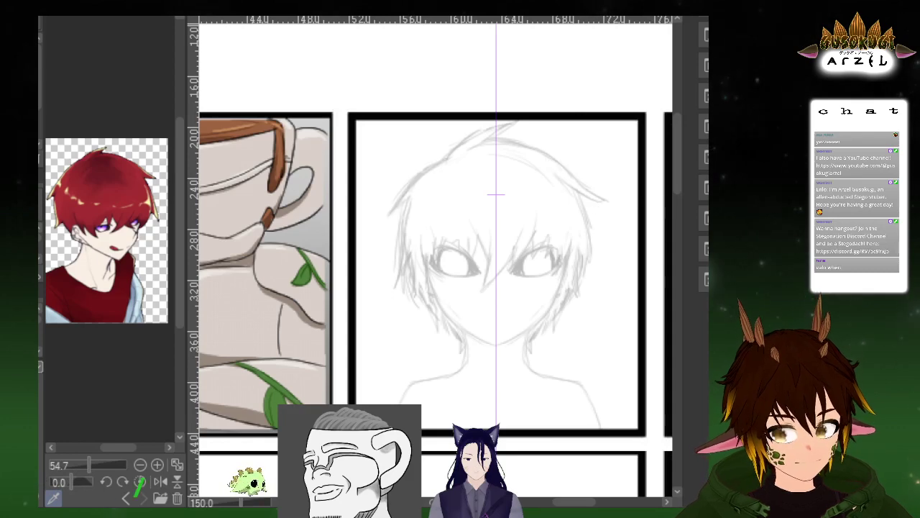
Ink the upper-left hair contour with a single black line, sweeping down to the pointed tuft over the faded sketch
scroll(518, 204, up, 2)
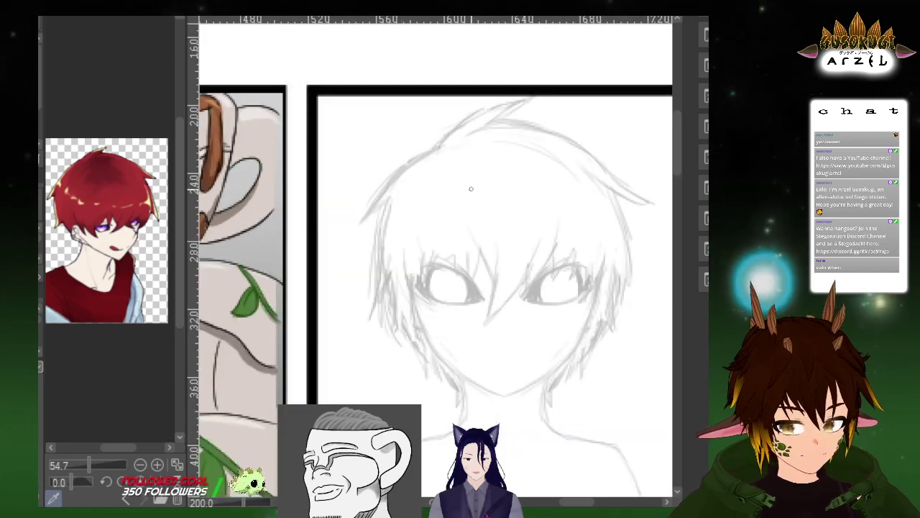
scroll(518, 204, up, 2)
drag(525, 89, 399, 213)
key(ctrl+z)
drag(518, 96, 359, 232)
key(ctrl+z)
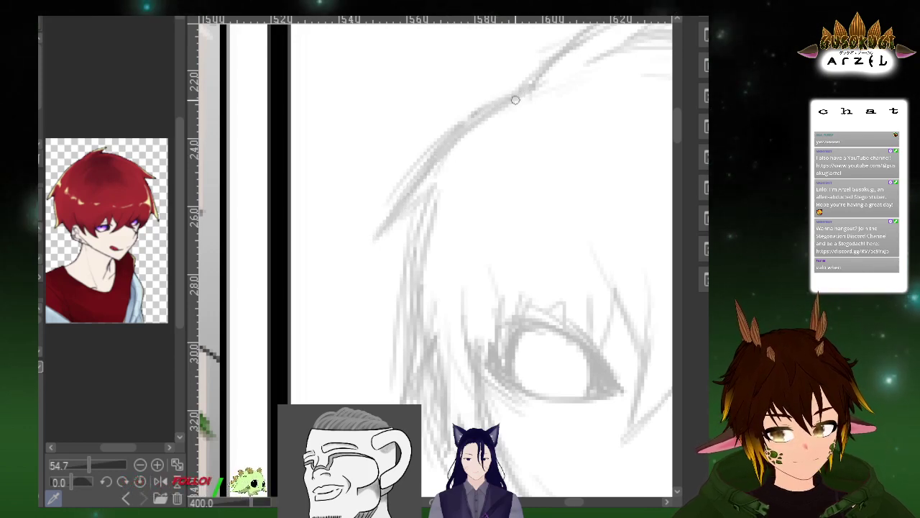
drag(513, 93, 385, 220)
key(ctrl+z)
Ink the side lock below the upper-left tuft, running down beside the left eye and ending in a sharp point
mouse_move(522, 89)
mouse_down()
mouse_move(363, 249)
mouse_move(430, 197)
mouse_move(509, 112)
mouse_move(440, 299)
mouse_up()
key(ctrl+z)
drag(464, 105, 416, 335)
key(ctrl+z)
drag(463, 105, 410, 371)
drag(471, 220, 406, 385)
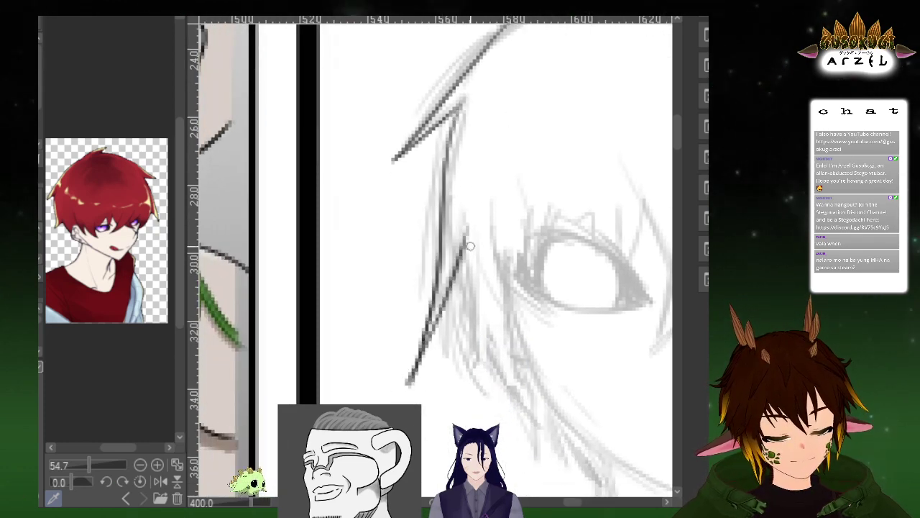
Rework the pointed tip of the left side lock with a stroke rising back toward eye level
scroll(450, 205, down, 2)
drag(462, 119, 475, 210)
key(ctrl+z)
key(ctrl+z)
mouse_move(458, 94)
mouse_down()
mouse_move(420, 364)
mouse_move(436, 163)
mouse_move(423, 288)
mouse_up()
key(ctrl+z)
drag(464, 229, 404, 353)
Ink a second narrow pointed lock just inside the left side lock, tapering down beside the cheek
drag(467, 292, 451, 212)
drag(443, 161, 457, 311)
key(ctrl+z)
drag(442, 135, 453, 291)
key(ctrl+z)
key(ctrl+z)
drag(438, 160, 450, 335)
key(ctrl+z)
drag(438, 187, 449, 320)
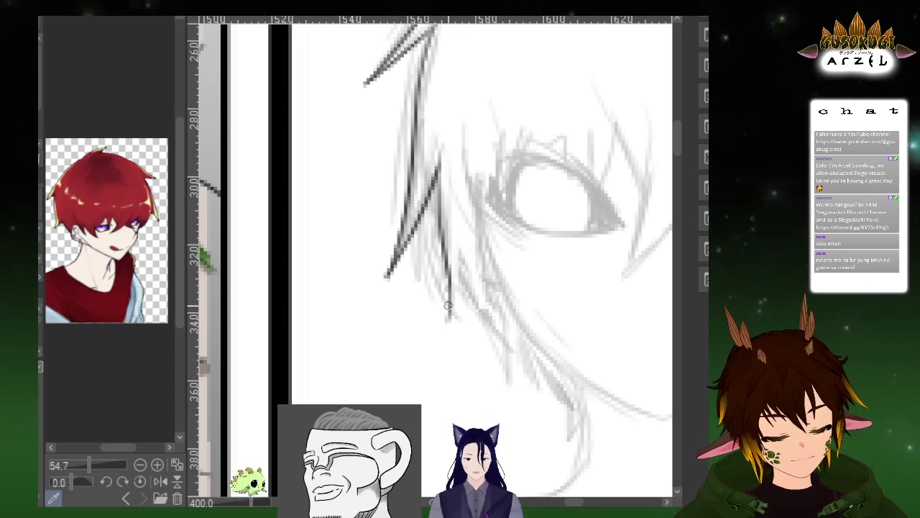
drag(454, 228, 448, 320)
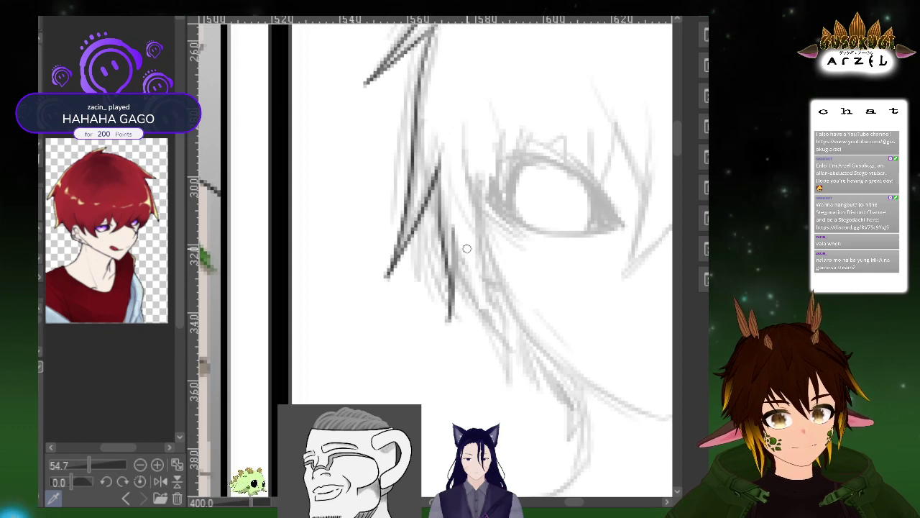
Ink the outer edge of a curved lock beside the right eye, following the faded hair sketch
drag(550, 256, 490, 205)
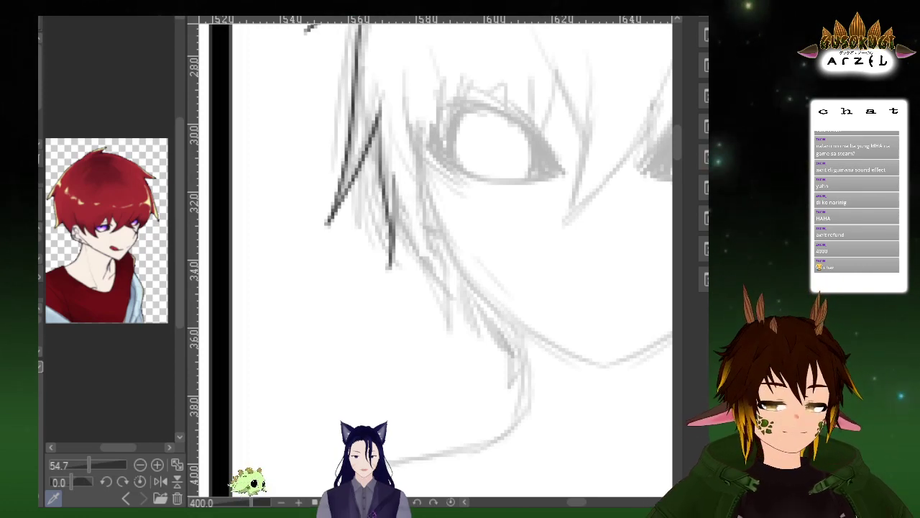
drag(590, 144, 486, 119)
scroll(620, 94, down, 2)
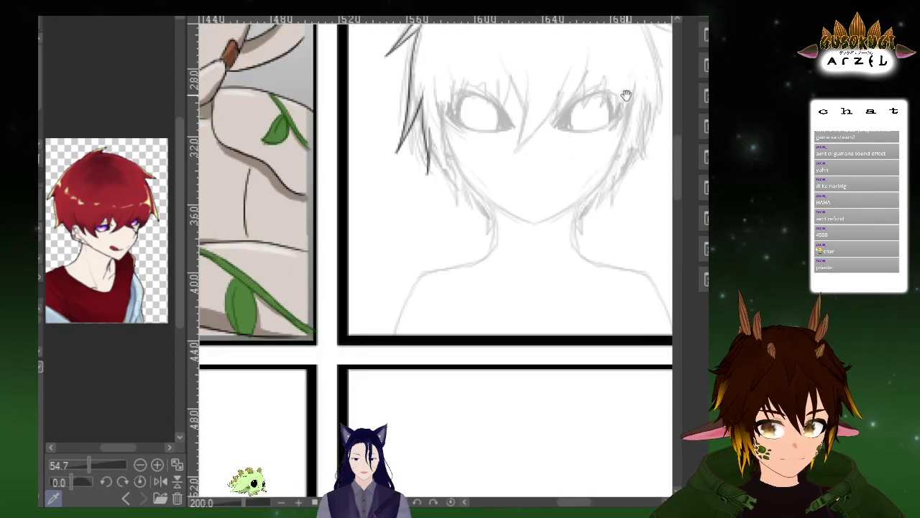
drag(641, 75, 499, 113)
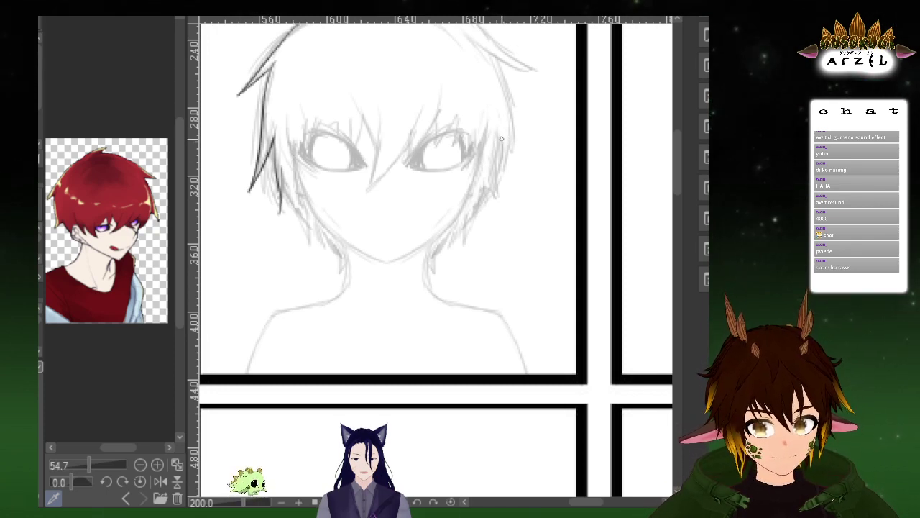
key(ctrl+z)
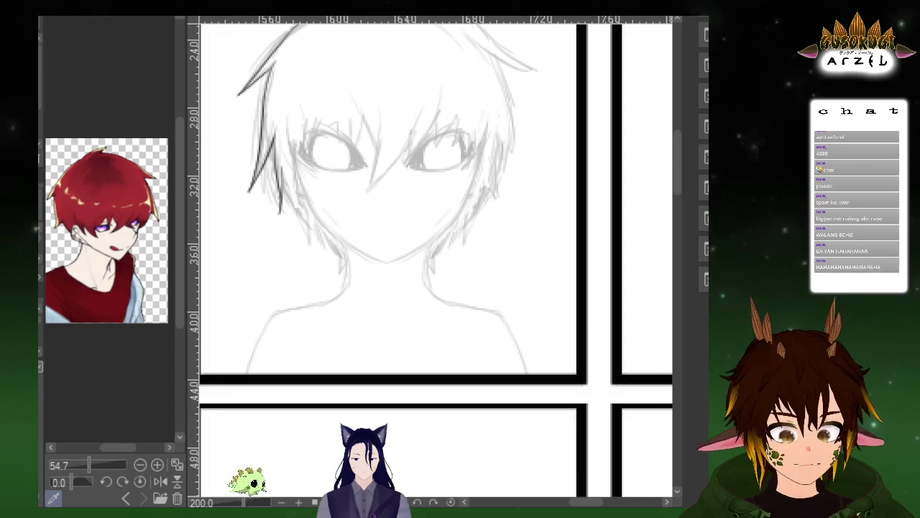
scroll(494, 163, up, 2)
drag(505, 114, 500, 222)
key(ctrl+z)
drag(501, 118, 518, 261)
key(ctrl+z)
drag(501, 97, 514, 250)
Ink the lower edge of the curved lock beside the right eye so both edges meet in a point
drag(478, 195, 520, 265)
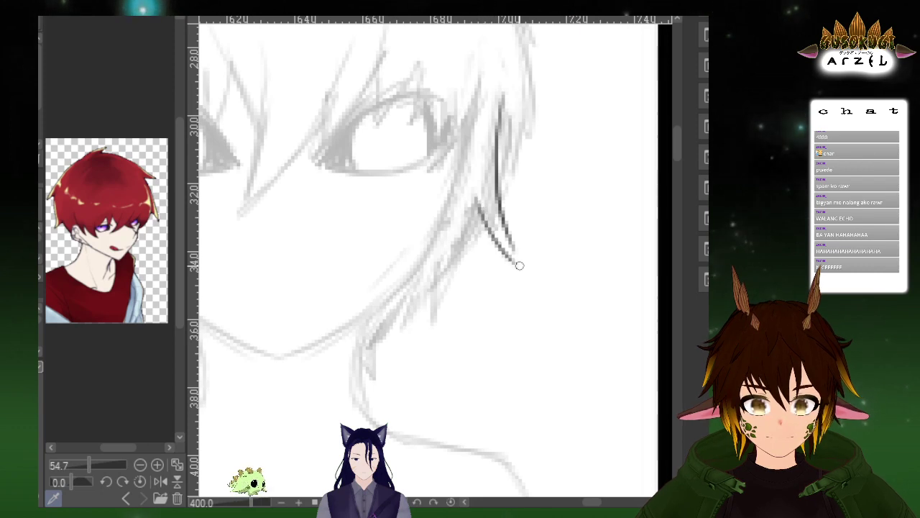
key(ctrl+z)
drag(476, 197, 512, 243)
mouse_move(502, 184)
mouse_down()
mouse_move(536, 146)
mouse_move(466, 255)
mouse_up()
key(ctrl+z)
key(ctrl+z)
drag(548, 117, 524, 277)
key(ctrl+z)
mouse_move(494, 203)
mouse_down()
mouse_move(522, 238)
mouse_move(540, 294)
mouse_up()
key(ctrl+z)
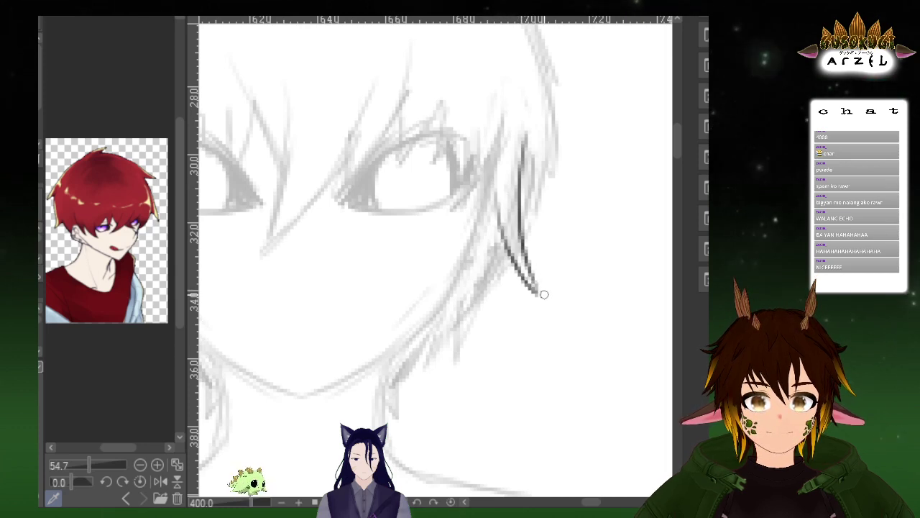
Ink the jagged outer locks on the right side of the hair and the small tuft beneath the curved lock
drag(547, 160, 532, 238)
mouse_move(492, 296)
mouse_down()
mouse_move(522, 238)
mouse_move(516, 246)
mouse_up()
drag(531, 197, 509, 253)
key(ctrl+z)
drag(534, 197, 511, 253)
key(ctrl+z)
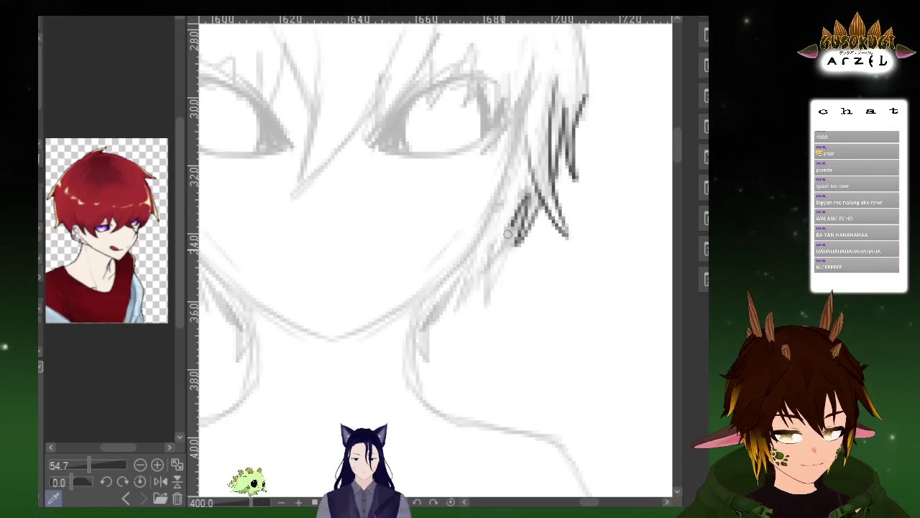
Ink the lower right locks in pointed strands from the cheek down to the side of the neck
drag(547, 262, 586, 220)
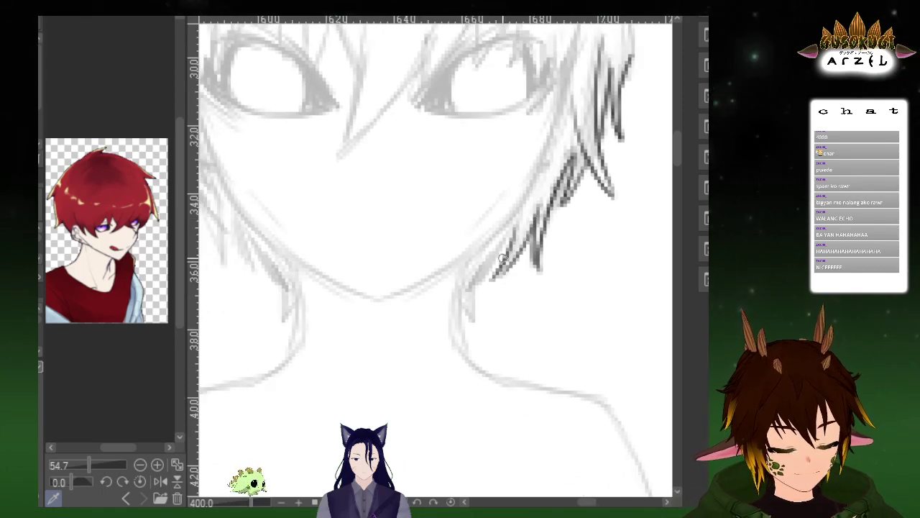
drag(504, 246, 475, 305)
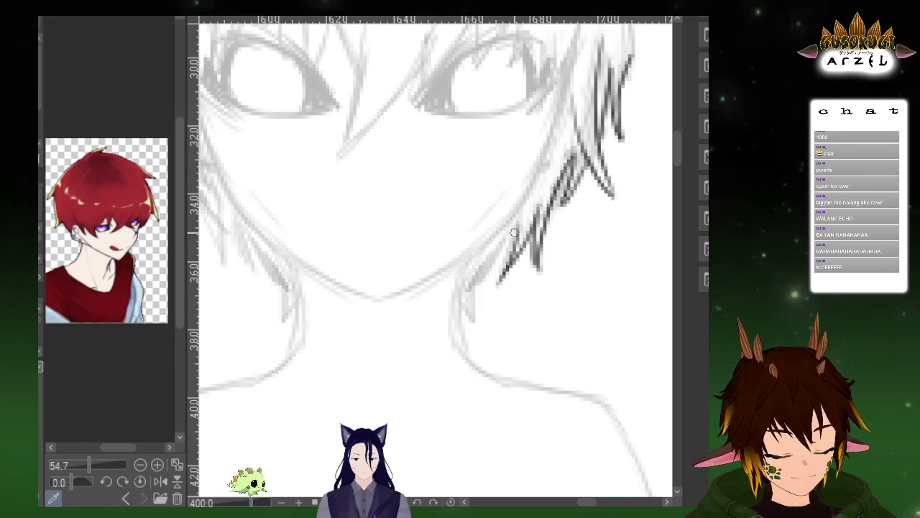
drag(519, 228, 483, 287)
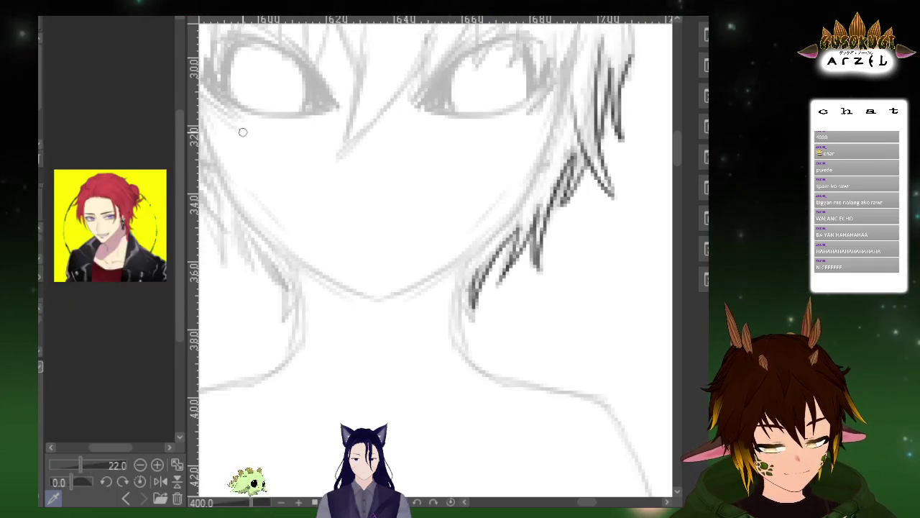
Check the alternate red-haired reference, and ink the jagged left locks from the cheek down to the neck
drag(85, 469, 87, 468)
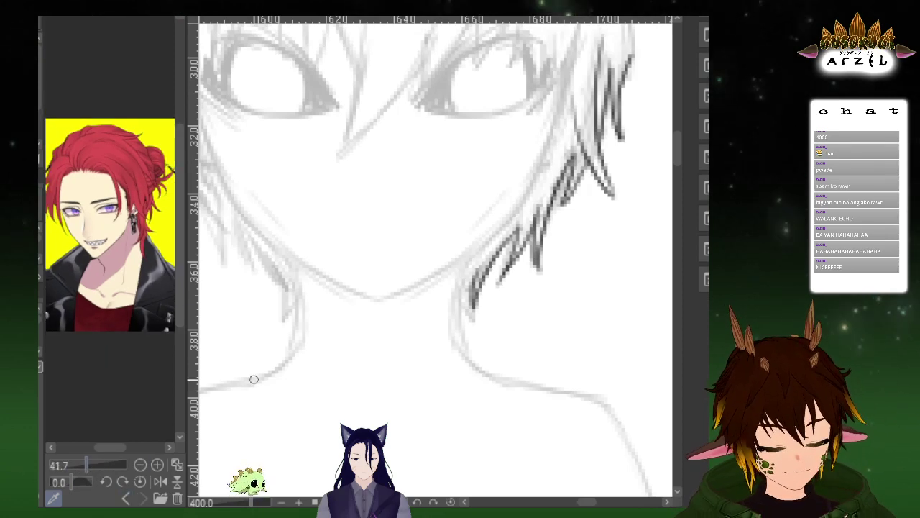
click(128, 501)
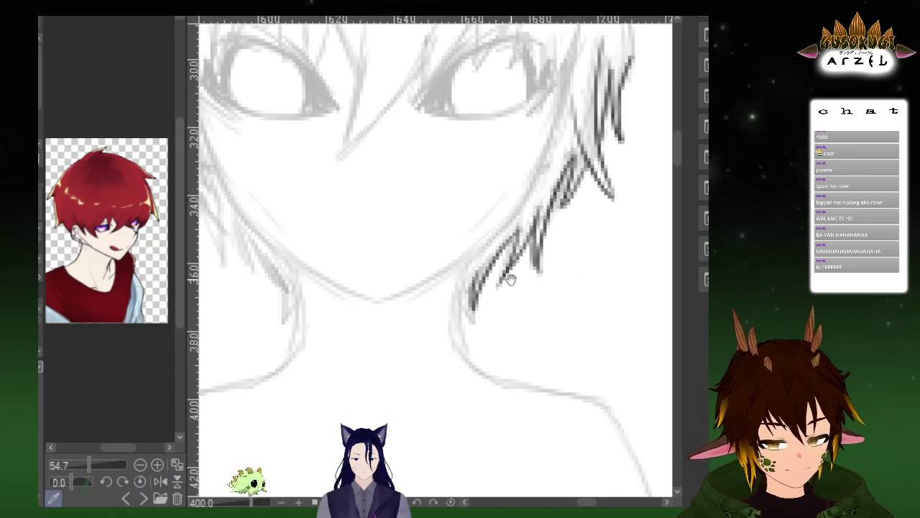
drag(509, 279, 533, 259)
mouse_move(600, 80)
mouse_down()
mouse_move(573, 187)
mouse_move(603, 178)
mouse_move(592, 195)
mouse_up()
drag(438, 267, 520, 237)
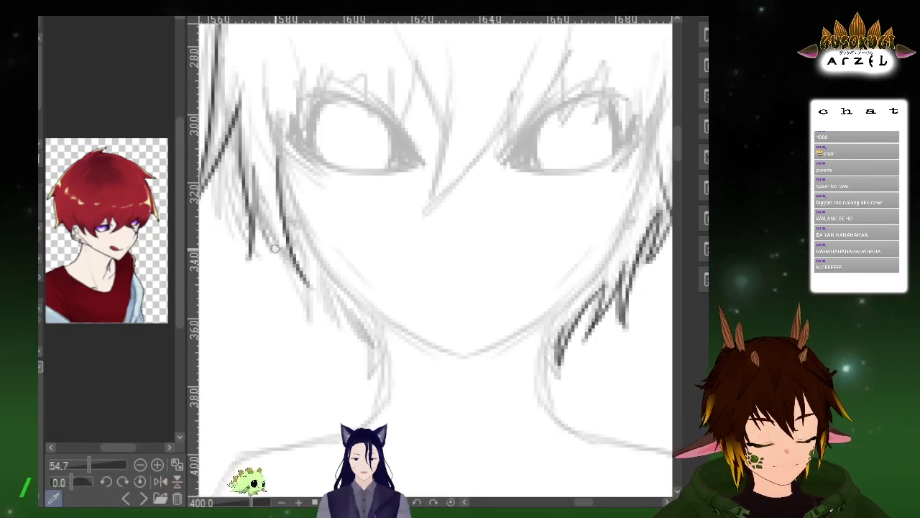
drag(303, 287, 307, 325)
drag(304, 242, 335, 351)
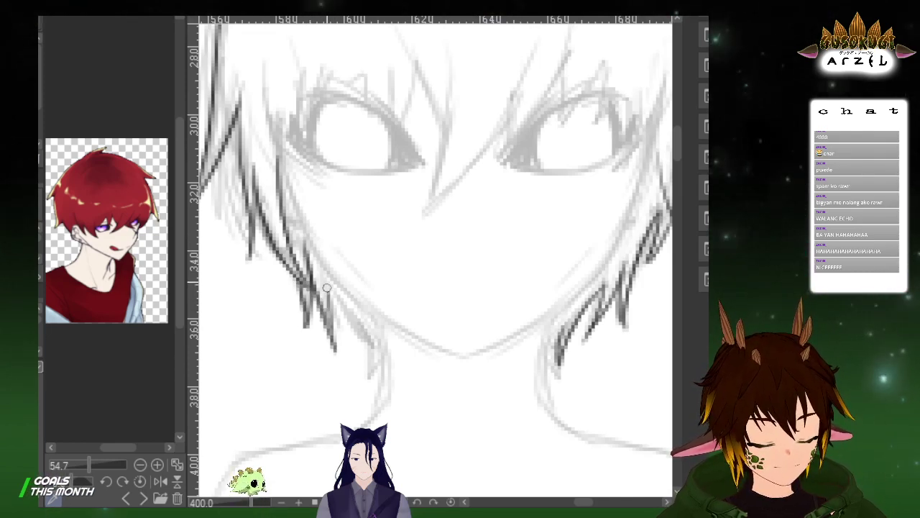
drag(337, 293, 365, 356)
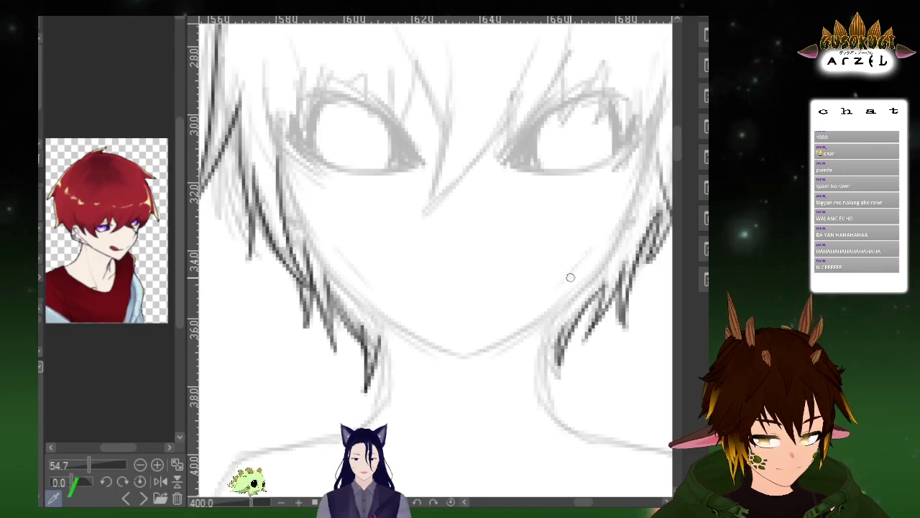
Ink the bangs with the long central strand pointing between the eyes and the jagged strands over the right eye
drag(578, 207, 535, 163)
drag(536, 104, 567, 184)
drag(537, 154, 559, 226)
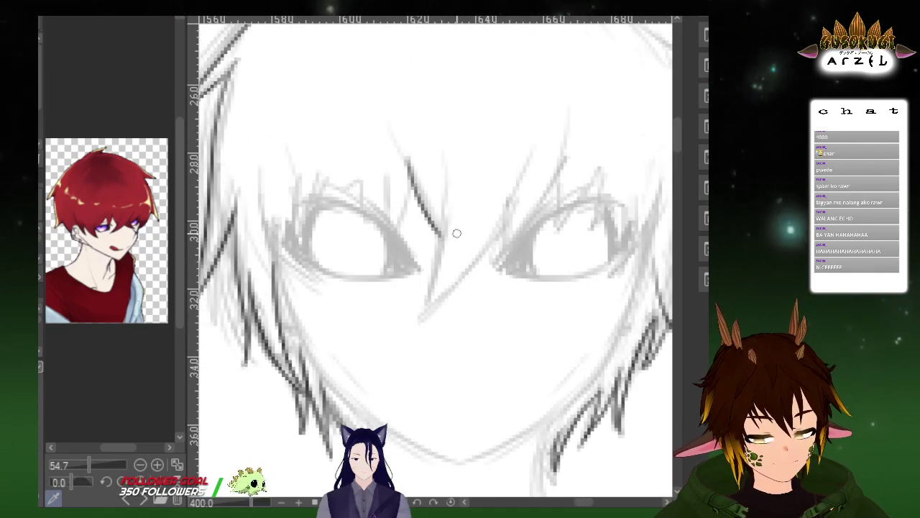
mouse_move(446, 197)
mouse_down()
mouse_move(423, 318)
mouse_move(526, 180)
mouse_up()
key(ctrl+z)
drag(450, 208, 418, 312)
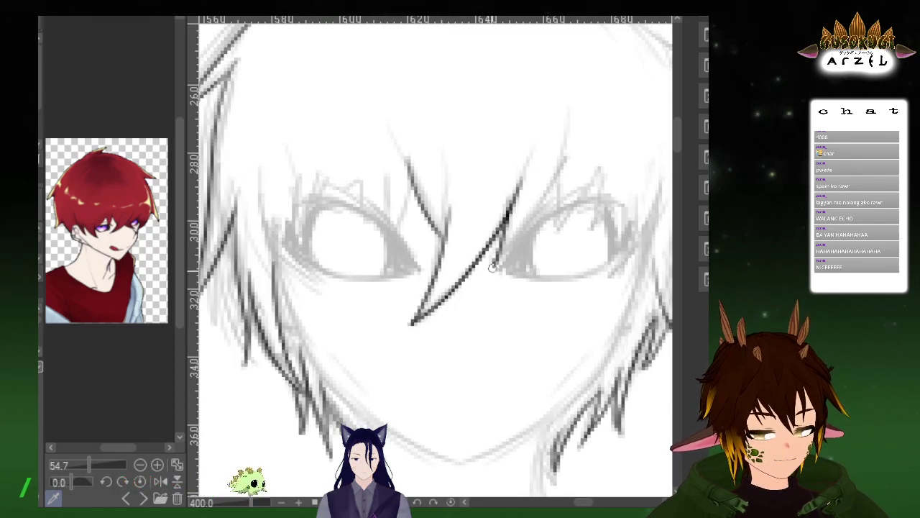
mouse_move(583, 153)
mouse_down()
mouse_move(490, 165)
mouse_move(489, 218)
mouse_move(535, 144)
mouse_move(528, 192)
mouse_move(545, 223)
mouse_move(556, 209)
mouse_move(565, 239)
mouse_move(590, 170)
mouse_up()
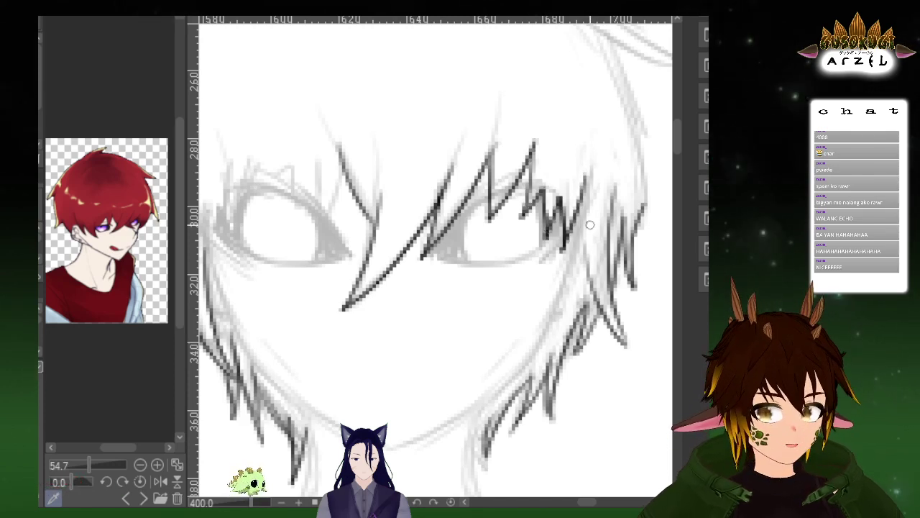
Restore the symmetry ruler and ink the jawline in mirrored curves from the chin up to the side locks
drag(595, 237, 561, 145)
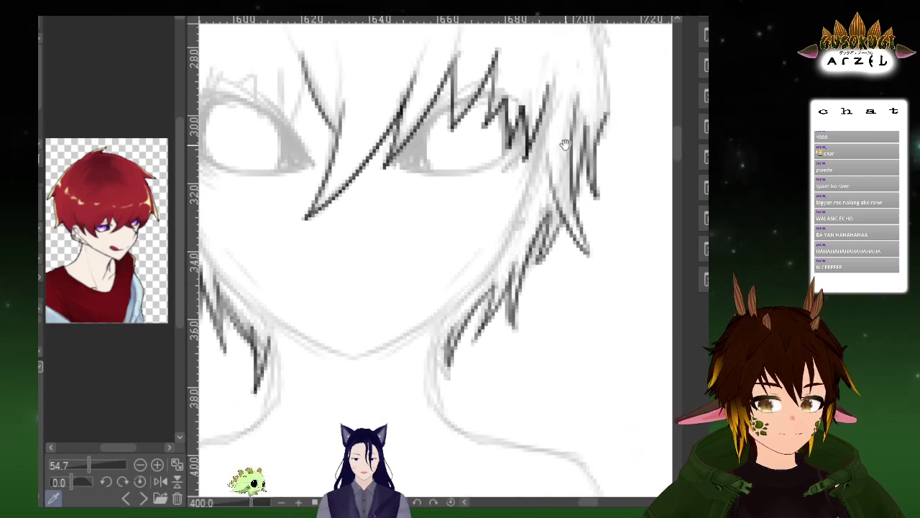
mouse_move(537, 229)
mouse_down()
mouse_move(549, 259)
mouse_move(574, 254)
mouse_up()
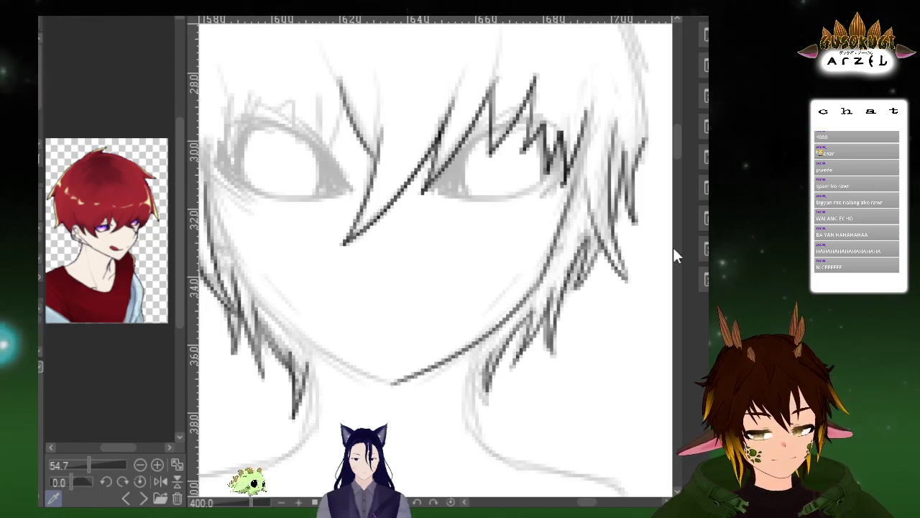
key(ctrl+2)
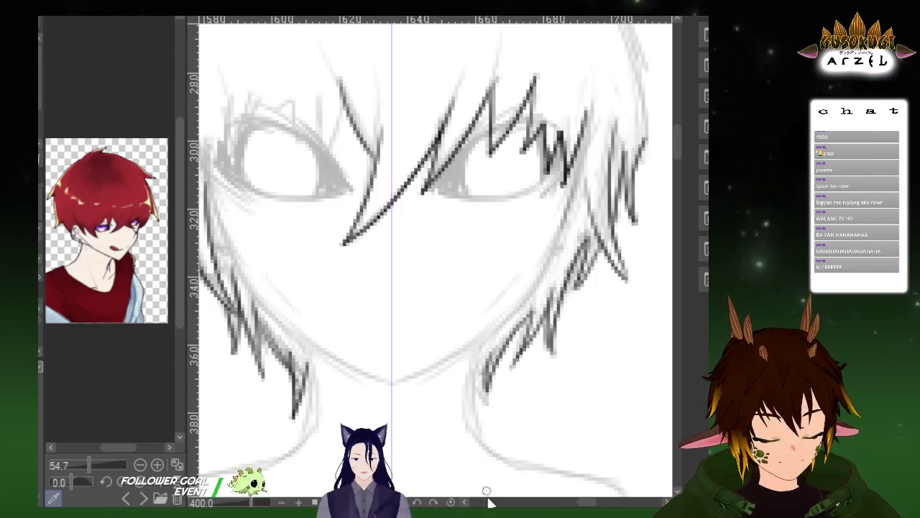
drag(404, 381, 539, 286)
key(ctrl+z)
drag(396, 385, 552, 267)
key(ctrl+z)
drag(395, 389, 549, 285)
key(ctrl+z)
drag(394, 381, 508, 315)
key(ctrl+z)
key(ctrl+z)
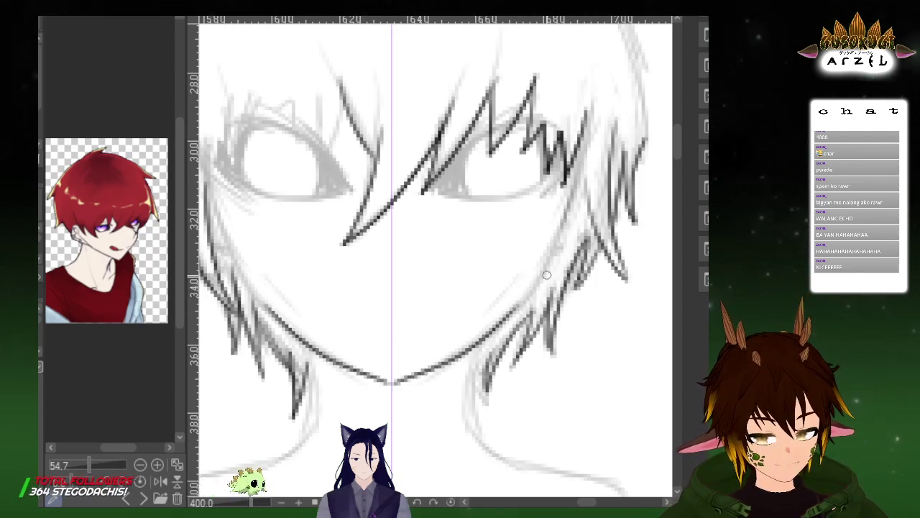
key(ctrl+z)
drag(396, 381, 513, 311)
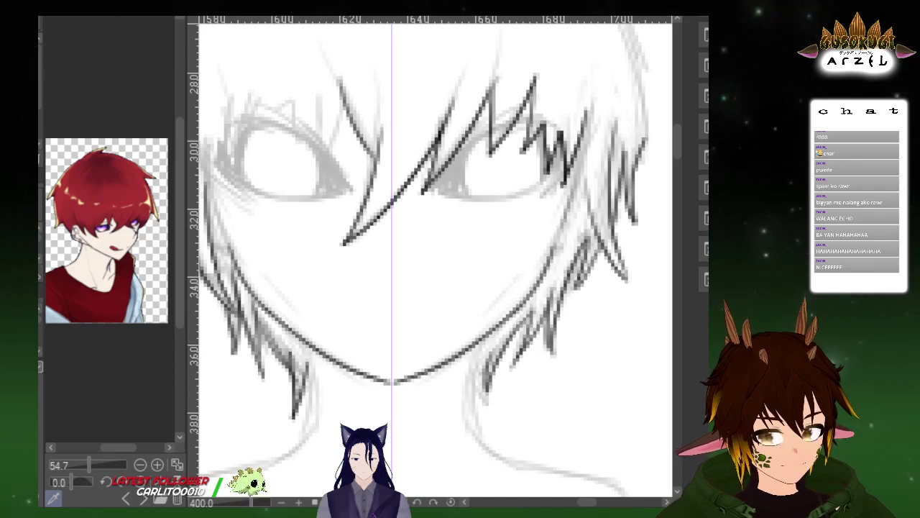
Ink short pointed strands overlapping the upper jaw on both sides of the face
drag(567, 195, 534, 262)
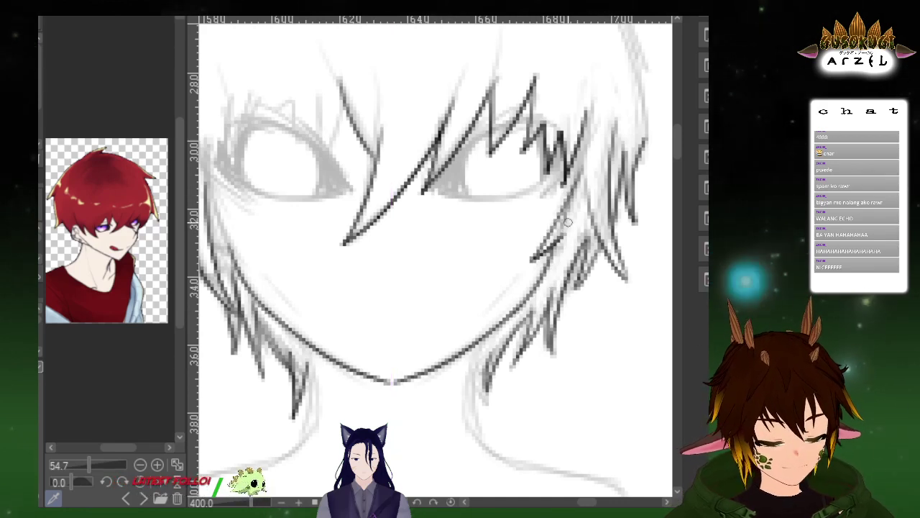
mouse_move(220, 197)
mouse_down()
mouse_move(262, 202)
mouse_move(294, 273)
mouse_up()
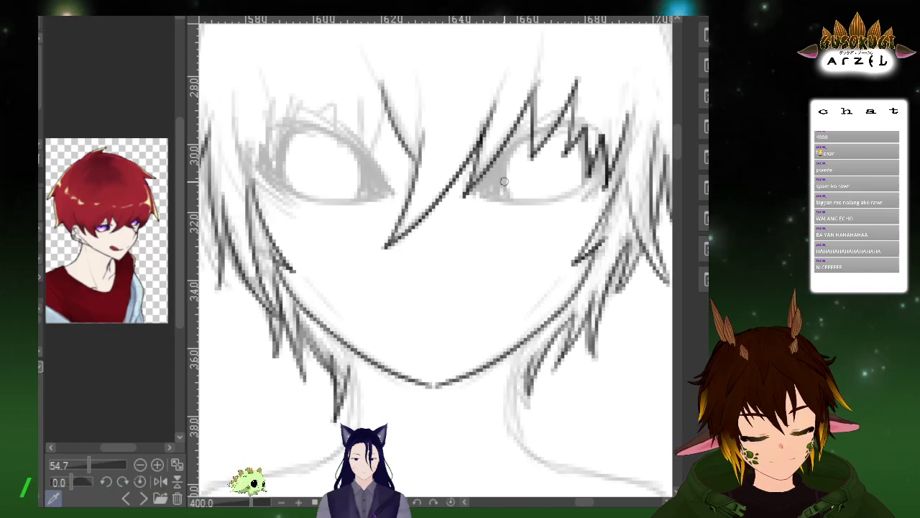
scroll(615, 175, down, 3)
drag(617, 91, 555, 169)
scroll(536, 177, up, 3)
drag(468, 195, 503, 149)
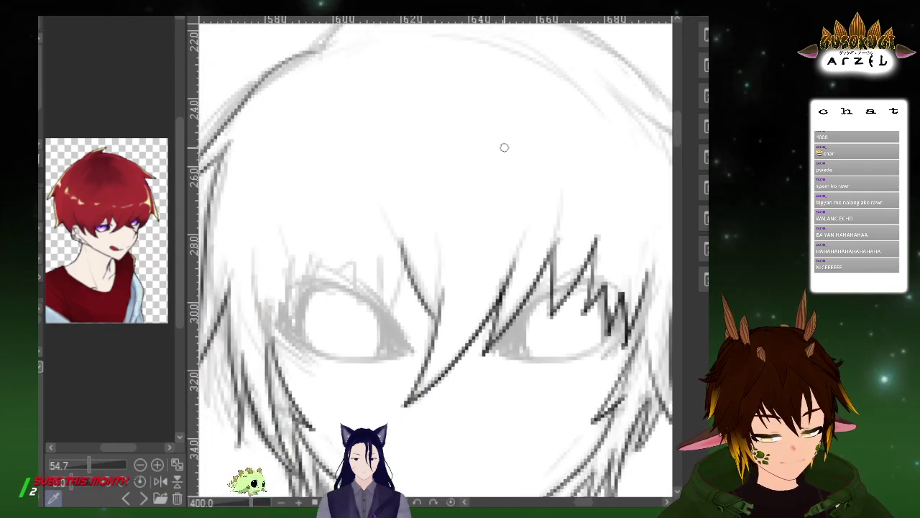
scroll(504, 148, down, 2)
drag(445, 93, 475, 126)
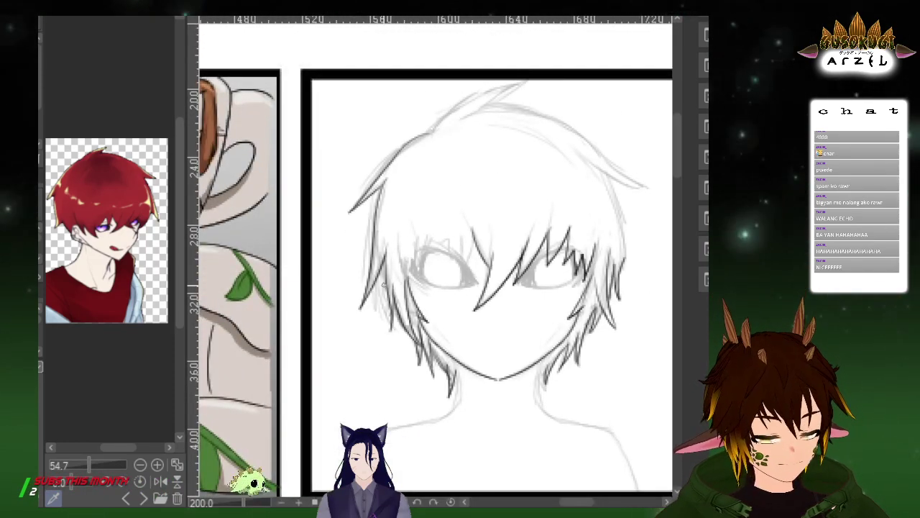
Clean up and redraw the small lock on the left side of the hair beside the cheek
scroll(468, 277, up, 2)
drag(524, 248, 539, 170)
drag(639, 154, 582, 143)
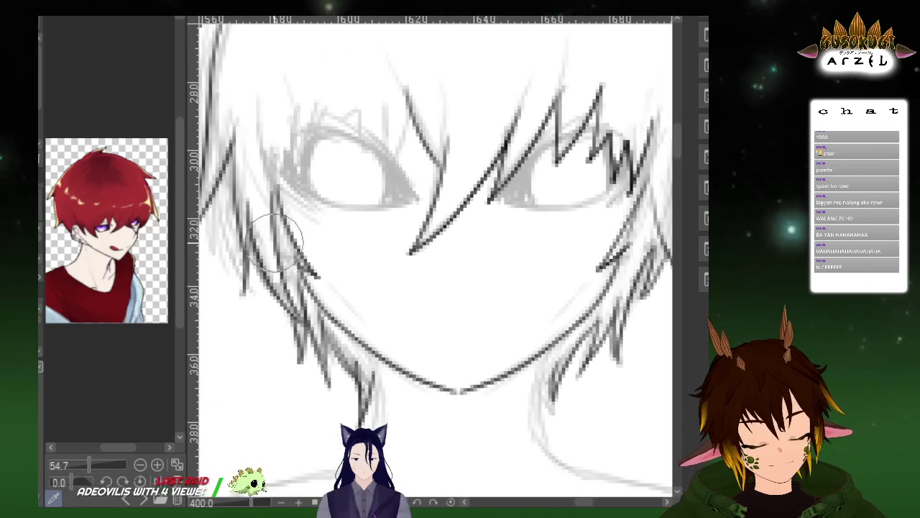
drag(342, 148, 432, 127)
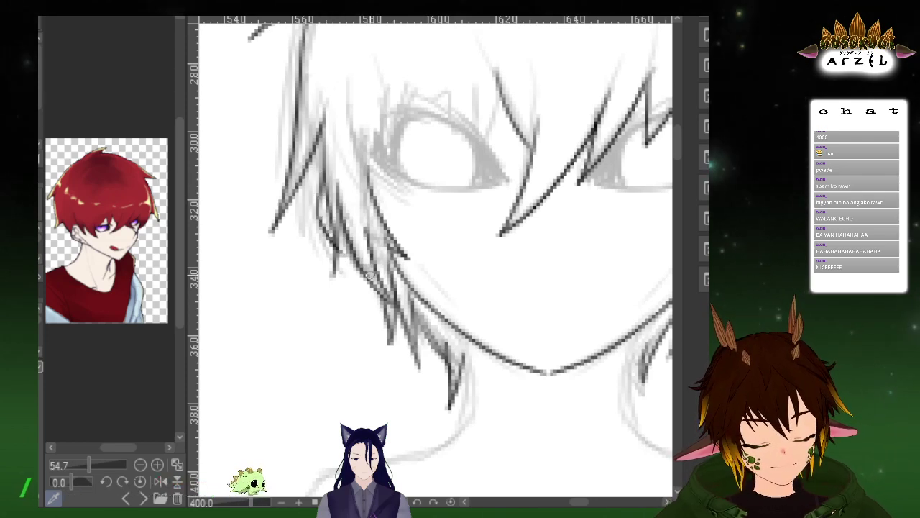
click(675, 231)
scroll(628, 204, down, 5)
drag(591, 189, 566, 221)
scroll(568, 221, up, 6)
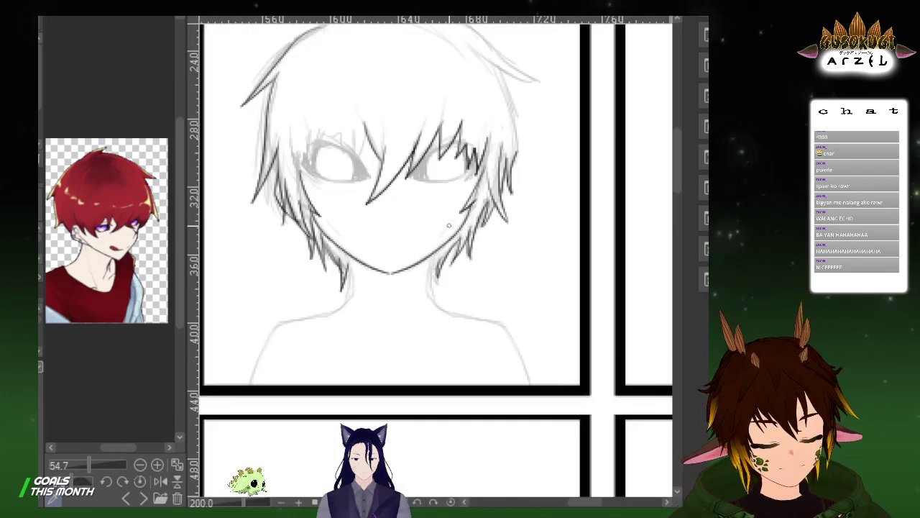
Ink the jagged, pointed bang strands over the left eye, joining them to the central strand and the side lock
drag(542, 189, 545, 226)
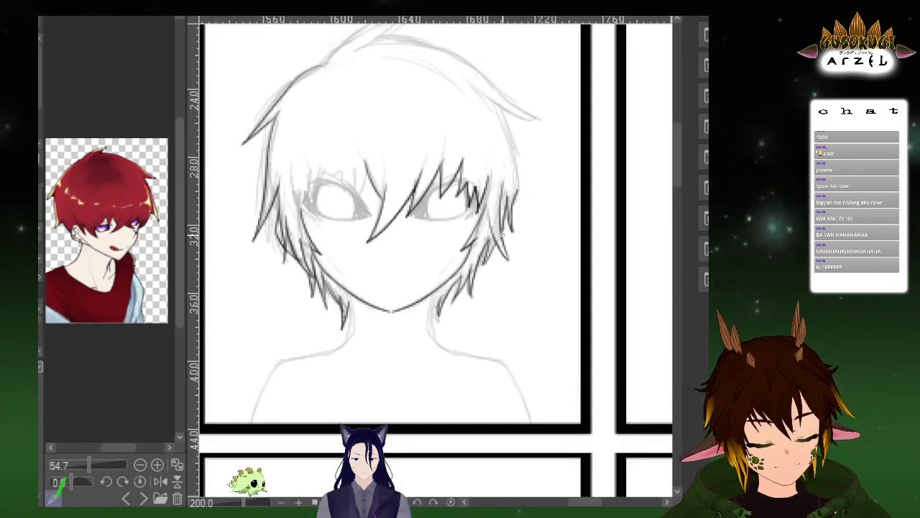
scroll(509, 154, down, 3)
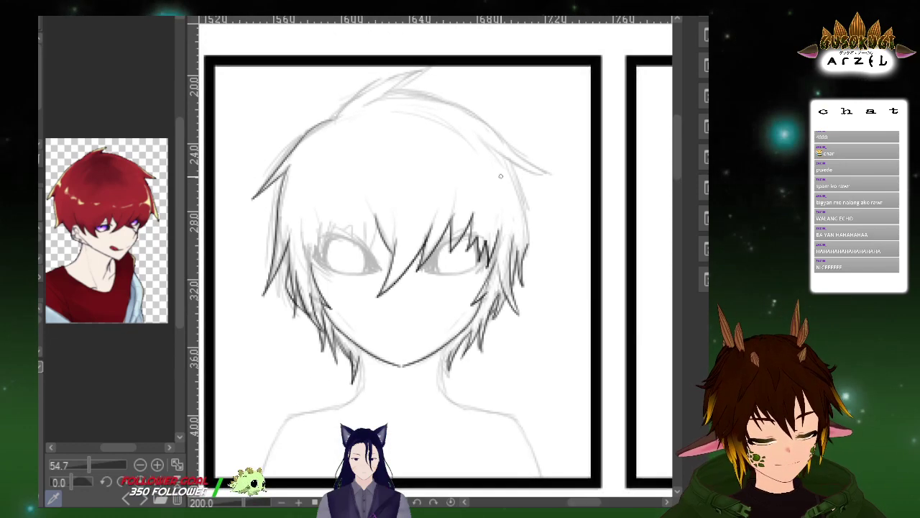
scroll(392, 209, up, 5)
drag(395, 186, 400, 242)
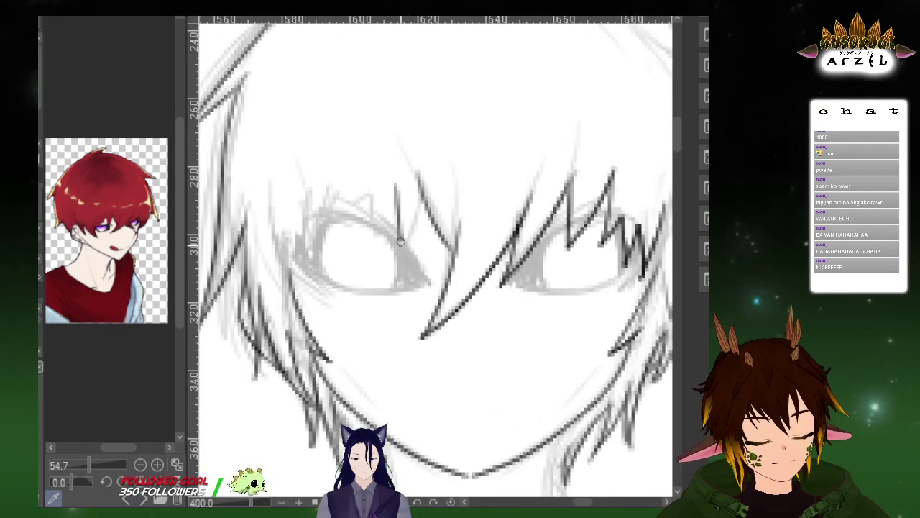
drag(365, 181, 371, 242)
drag(371, 241, 398, 198)
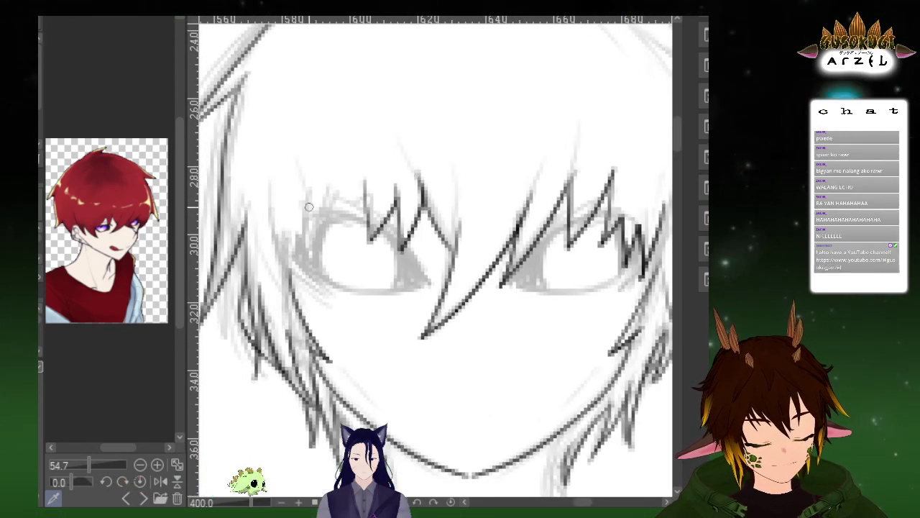
drag(308, 257, 338, 180)
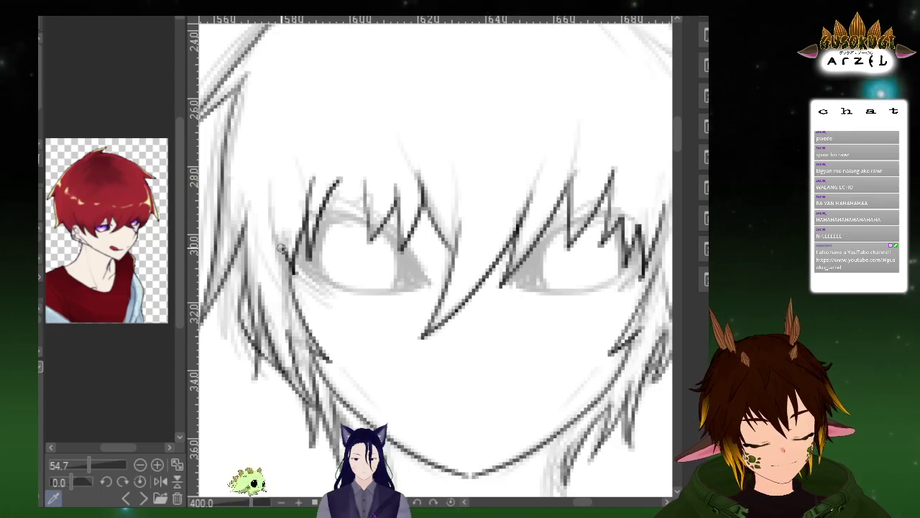
drag(274, 208, 302, 302)
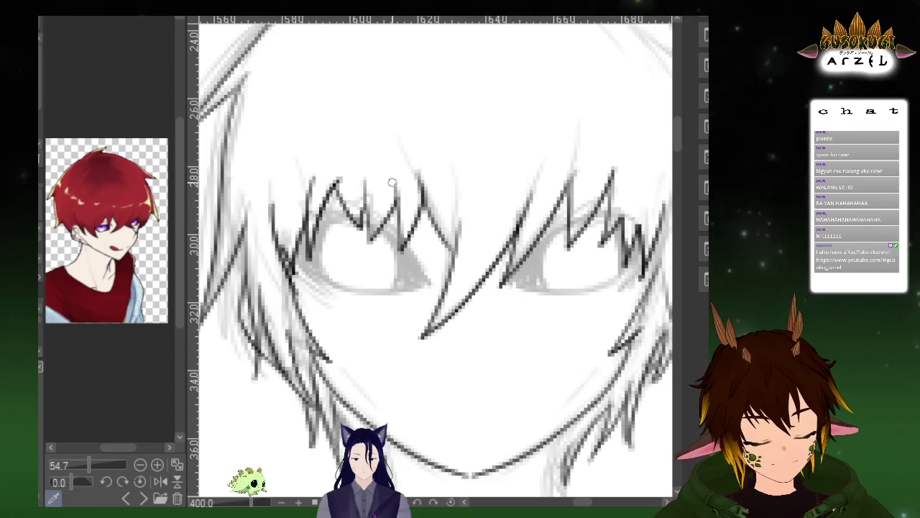
Ink the tuft at the crown and the right outer hair contour, ending in pointed strands beside the head
drag(638, 164, 538, 198)
scroll(522, 205, down, 2)
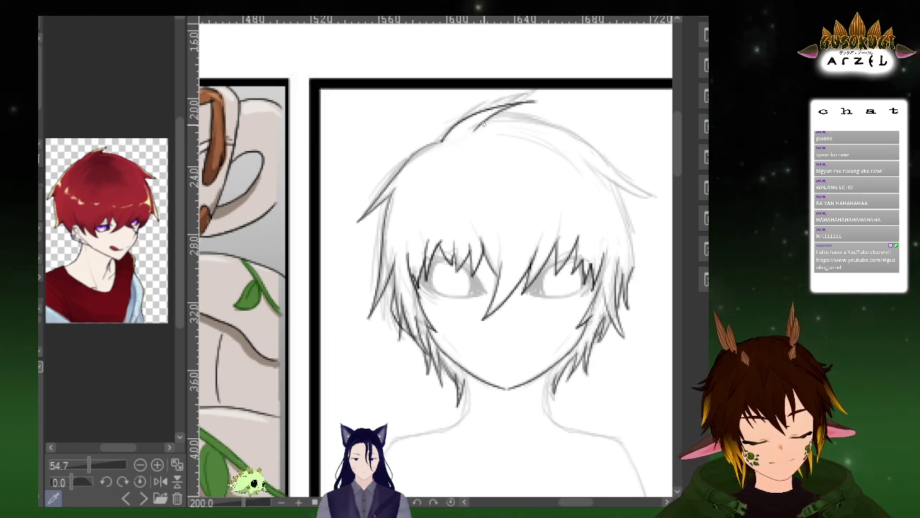
mouse_move(605, 149)
mouse_down()
mouse_move(488, 104)
mouse_move(425, 133)
mouse_move(435, 113)
mouse_up()
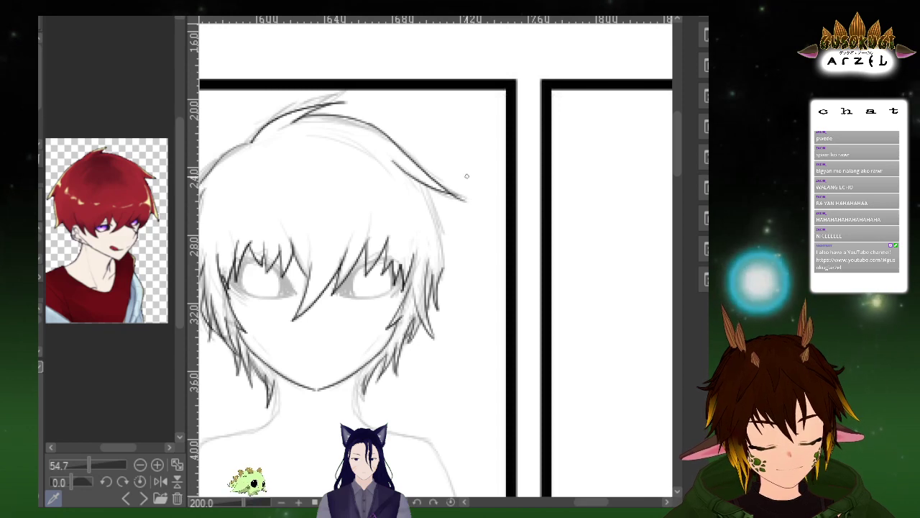
mouse_move(369, 124)
mouse_down()
mouse_move(458, 195)
mouse_move(489, 201)
mouse_move(502, 162)
mouse_up()
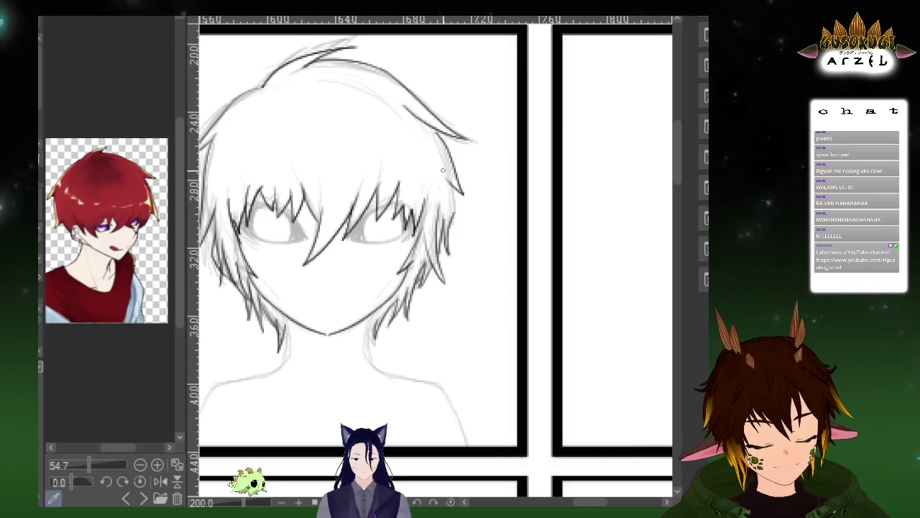
drag(447, 152, 463, 199)
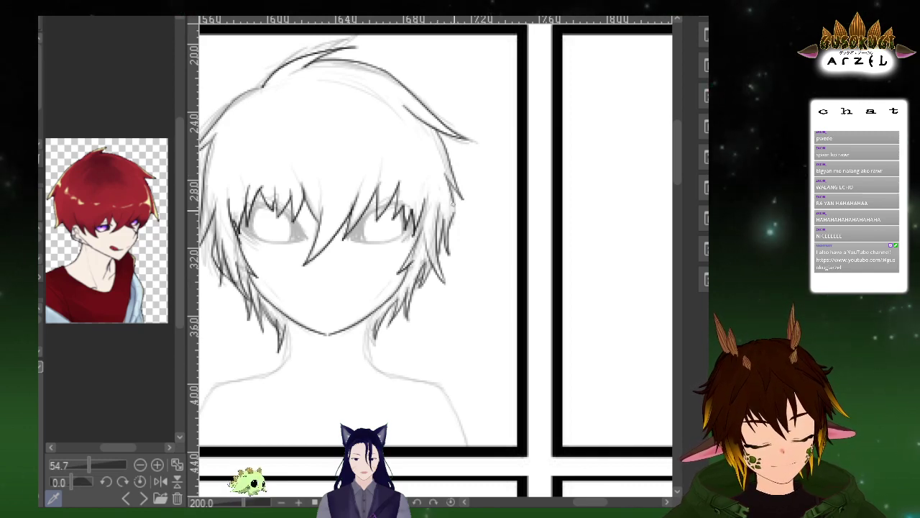
Turn on the symmetry ruler and ink the curved lower eyelid lines of both eyes, redrawing strokes until they follow the sketch
mouse_move(462, 165)
mouse_down()
mouse_move(526, 147)
mouse_move(566, 113)
mouse_move(552, 139)
mouse_up()
scroll(461, 181, up, 4)
drag(510, 225, 578, 140)
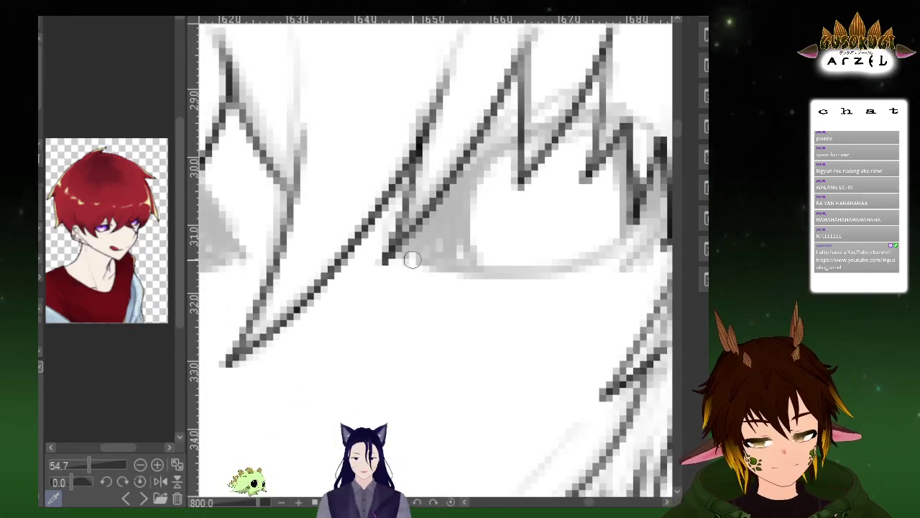
drag(582, 286, 556, 265)
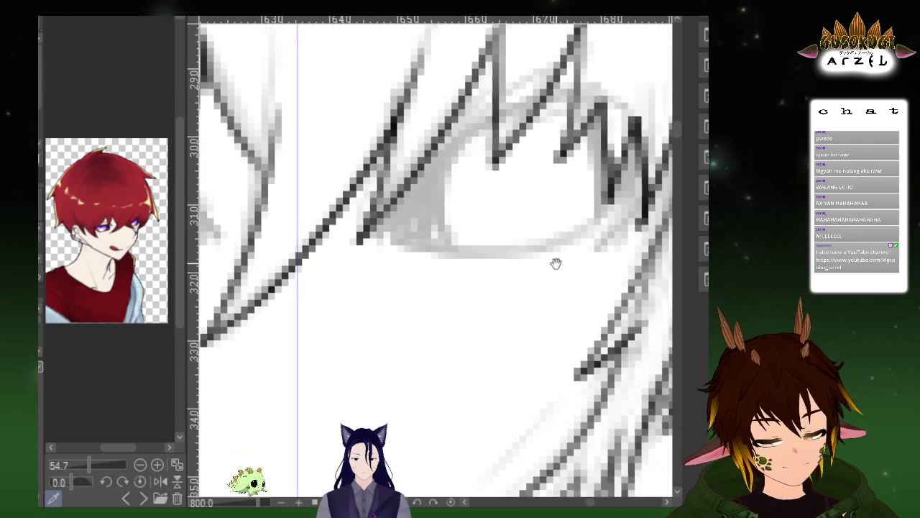
drag(374, 238, 541, 252)
key(ctrl+z)
mouse_move(386, 243)
mouse_down()
mouse_move(610, 241)
mouse_move(573, 207)
mouse_up()
key(ctrl+y)
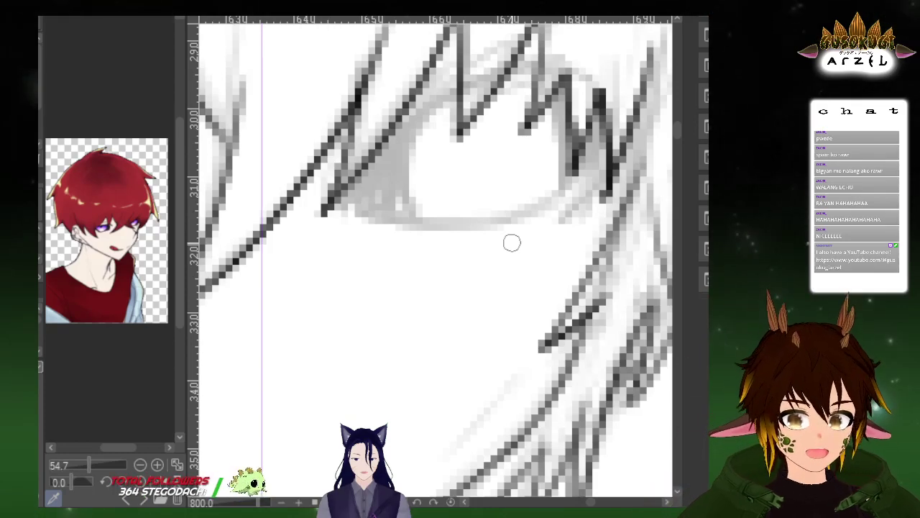
drag(346, 212, 448, 221)
key(ctrl+z)
mouse_move(329, 207)
mouse_down()
mouse_move(532, 217)
mouse_move(600, 184)
mouse_move(551, 229)
mouse_up()
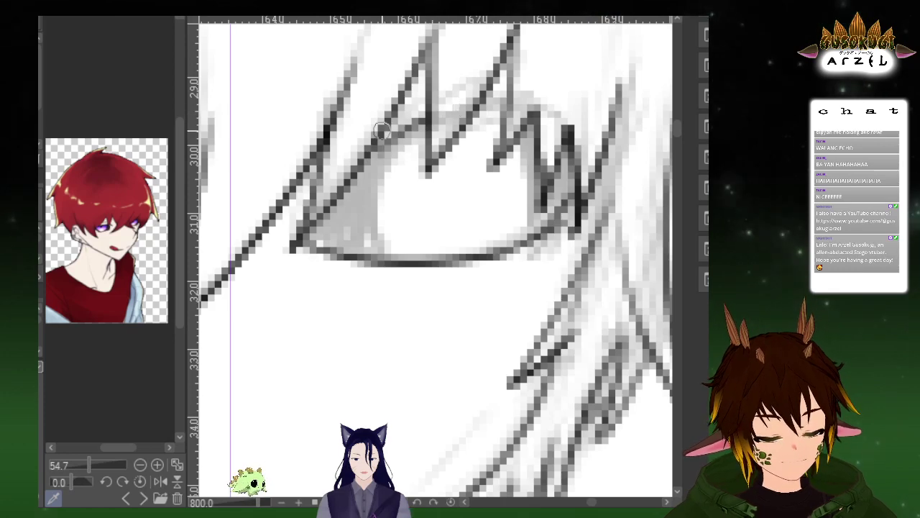
Ink the upper lid lines and the curved inner outlines around the white openings of both eyes
scroll(481, 138, down, 5)
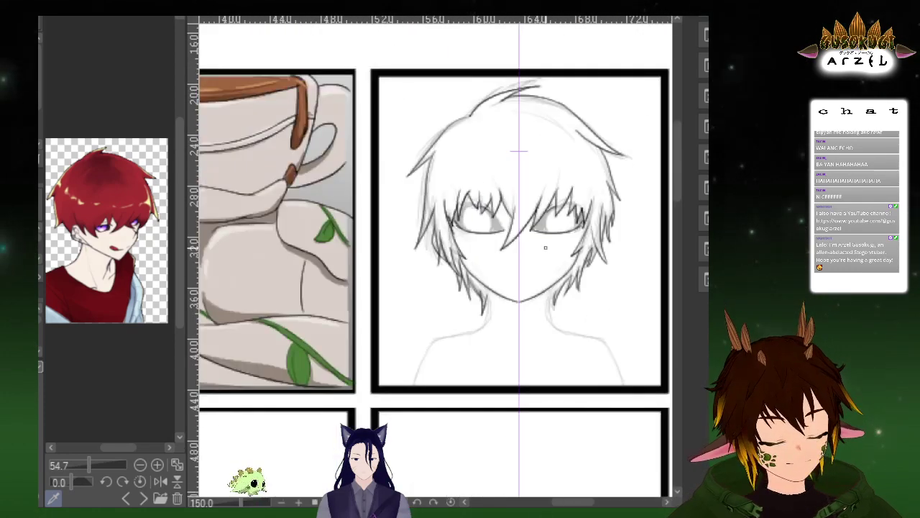
scroll(545, 247, up, 3)
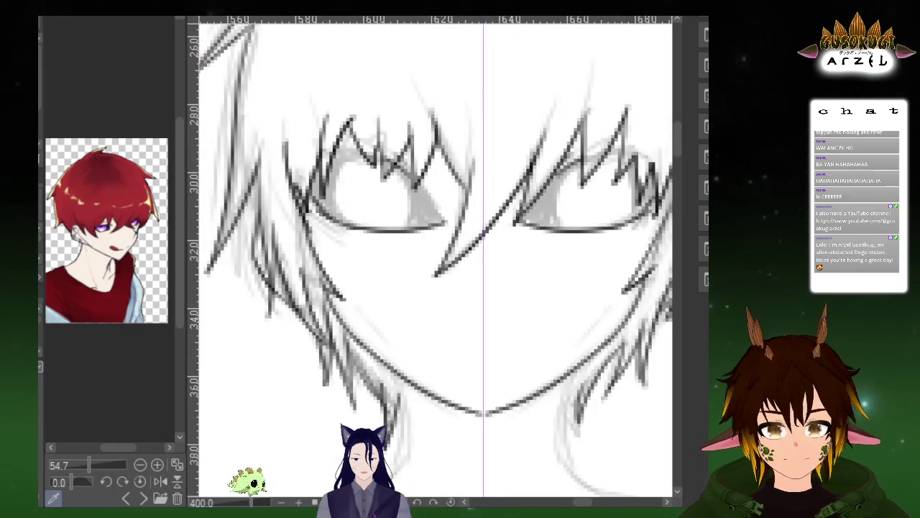
scroll(499, 178, up, 1)
scroll(500, 179, up, 1)
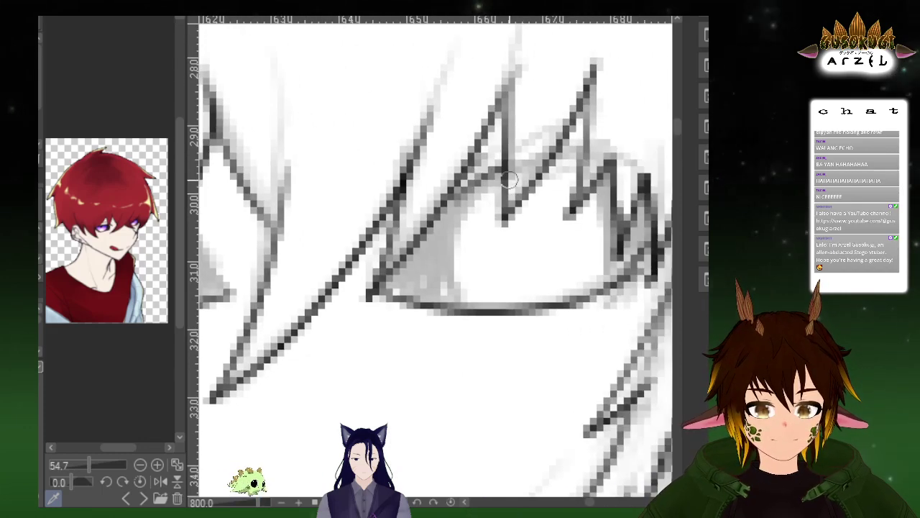
drag(292, 201, 507, 252)
drag(320, 205, 360, 201)
key(e)
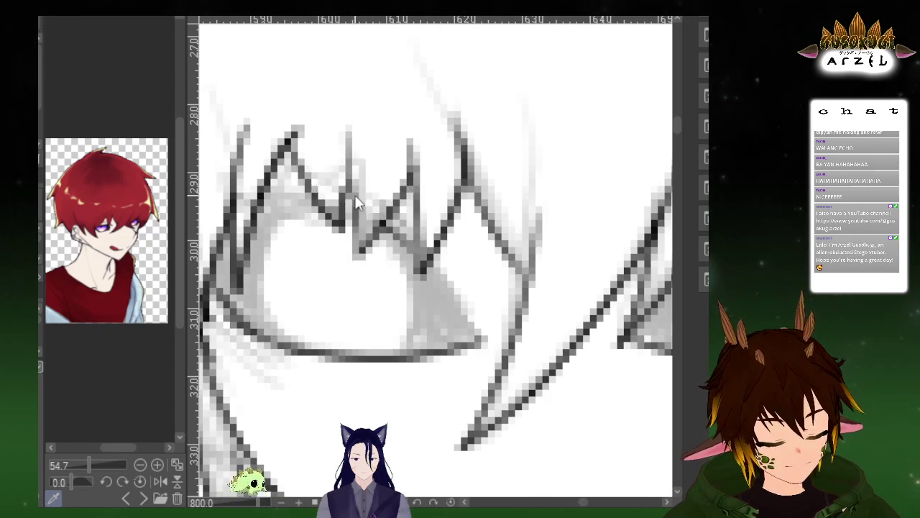
drag(369, 214, 409, 187)
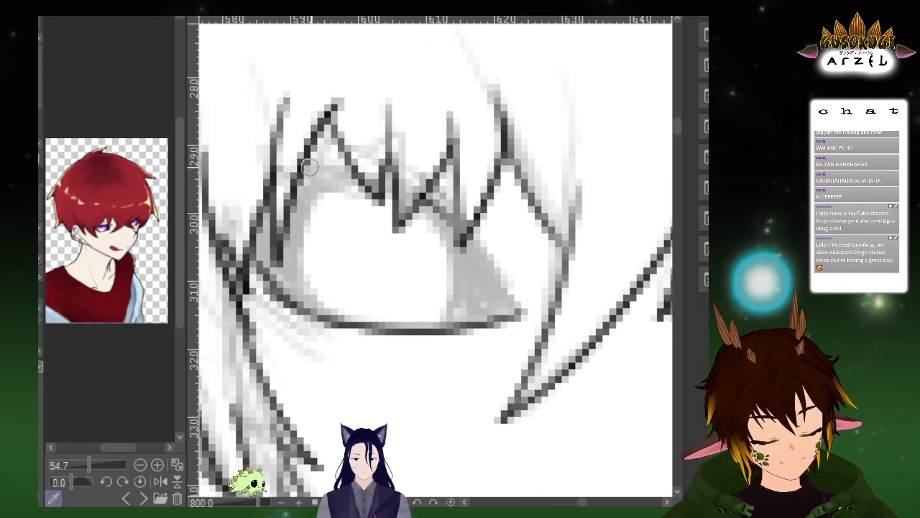
mouse_move(427, 210)
mouse_down()
mouse_move(381, 185)
mouse_move(394, 304)
mouse_up()
mouse_move(305, 161)
mouse_down()
mouse_move(261, 179)
mouse_move(249, 237)
mouse_move(292, 289)
mouse_up()
drag(546, 249, 370, 236)
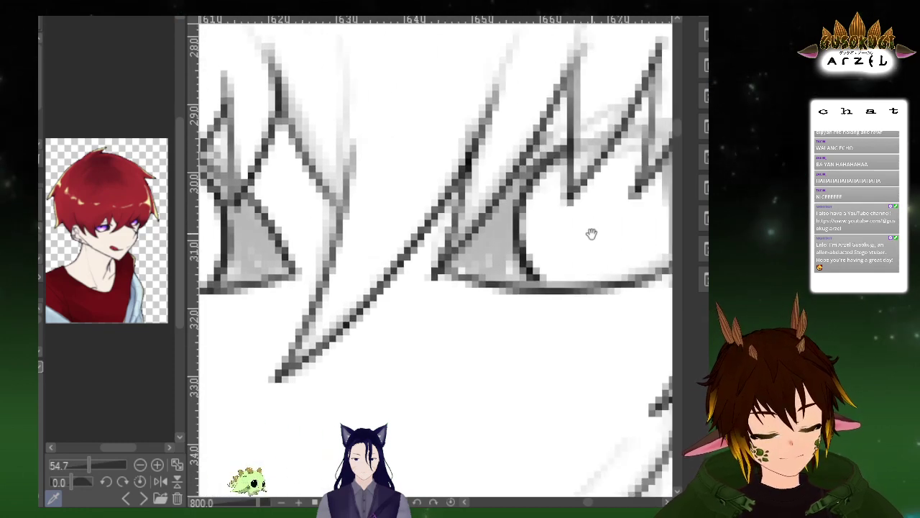
drag(592, 234, 459, 246)
drag(529, 186, 544, 257)
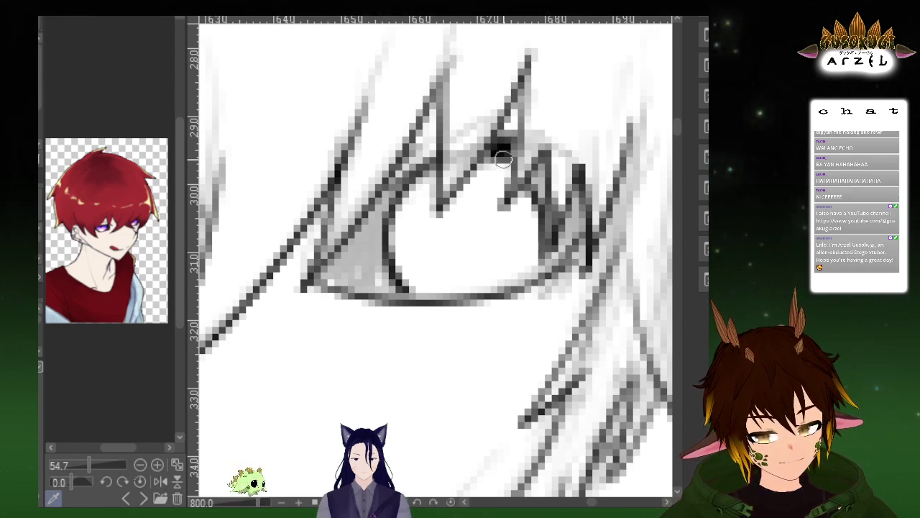
Fill the right eye's inner corner and outer lash area with solid black around the white opening
mouse_move(383, 203)
mouse_down()
mouse_move(331, 274)
mouse_move(357, 251)
mouse_move(367, 259)
mouse_move(379, 235)
mouse_move(388, 288)
mouse_move(399, 291)
mouse_up()
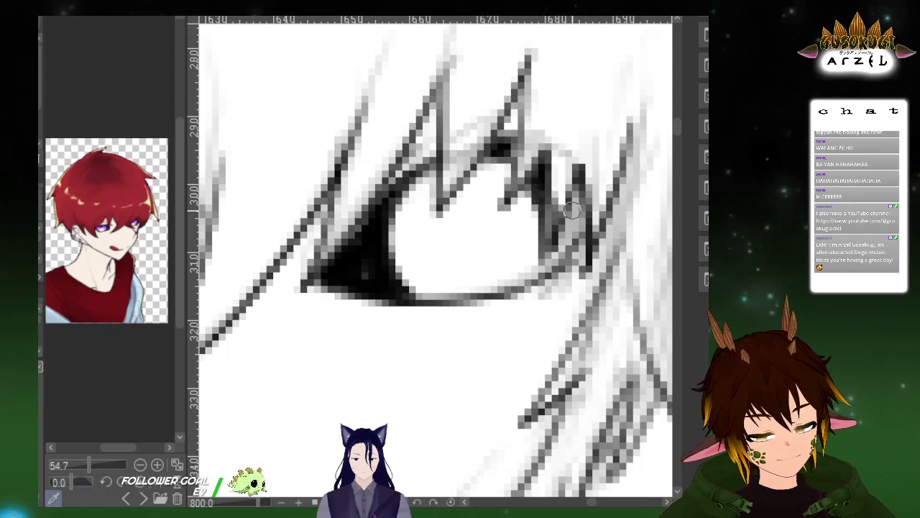
mouse_move(540, 192)
mouse_down()
mouse_move(548, 277)
mouse_move(570, 213)
mouse_move(565, 249)
mouse_move(582, 218)
mouse_move(553, 254)
mouse_move(589, 236)
mouse_up()
scroll(590, 236, down, 1)
scroll(589, 245, up, 1)
scroll(586, 252, down, 1)
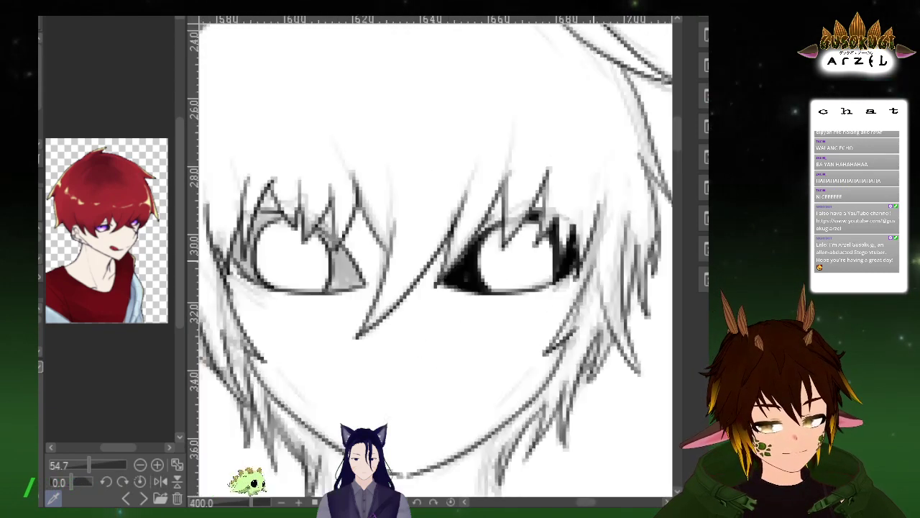
scroll(583, 241, up, 1)
scroll(521, 305, down, 4)
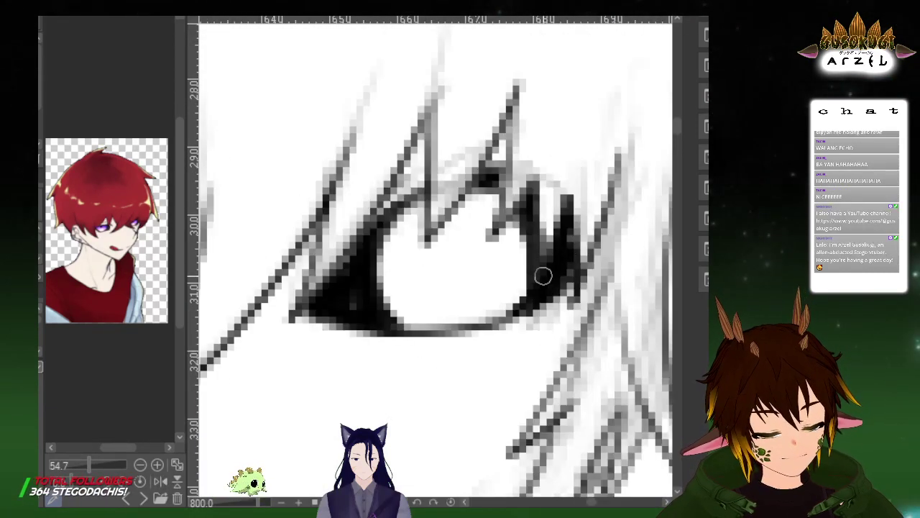
scroll(517, 199, up, 3)
scroll(517, 199, down, 3)
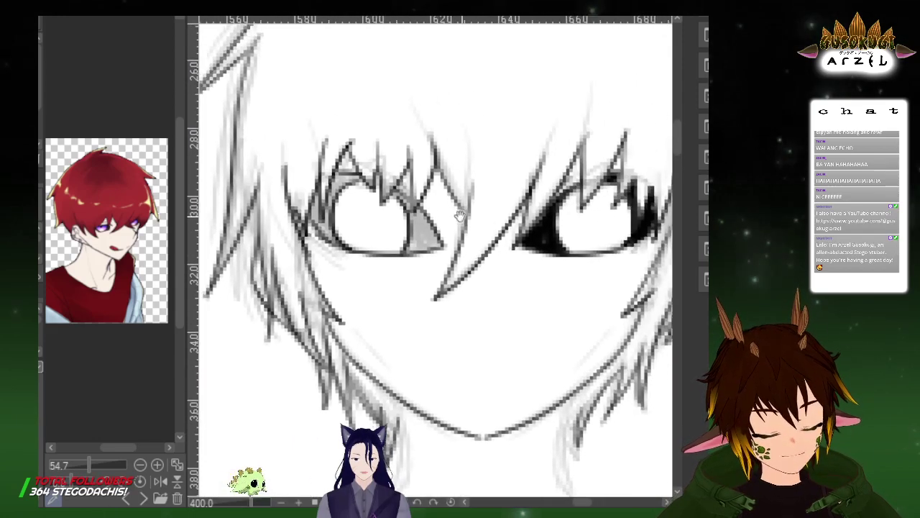
Fill the triangular inner corner of the left eye with solid black
scroll(396, 191, up, 5)
scroll(397, 191, down, 2)
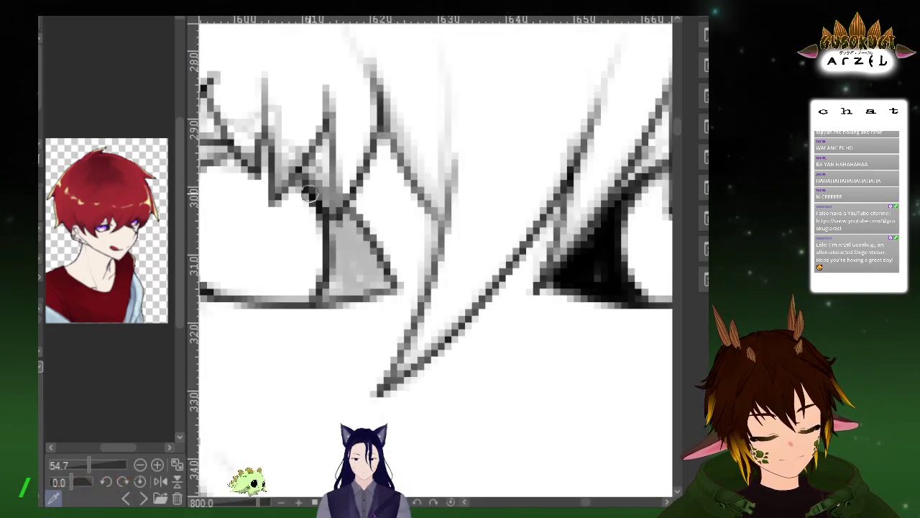
drag(331, 218, 322, 288)
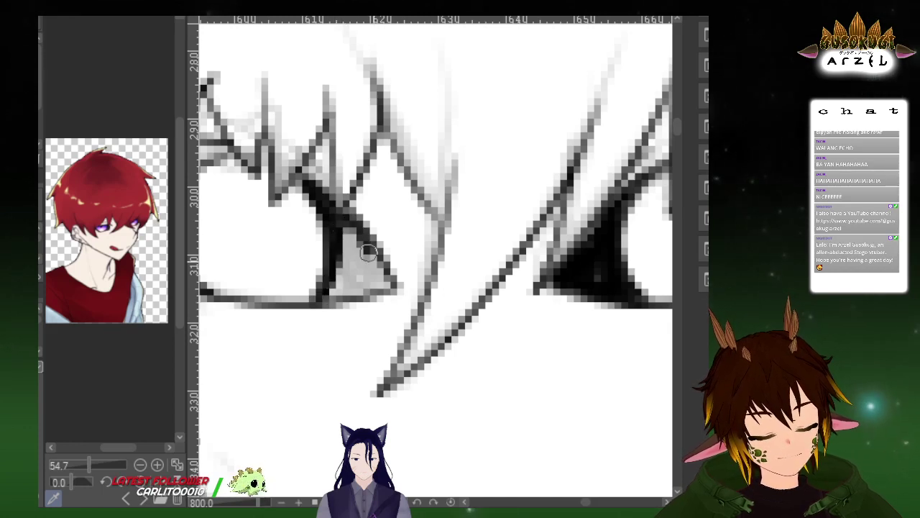
mouse_move(388, 284)
mouse_down()
mouse_move(346, 232)
mouse_move(364, 287)
mouse_up()
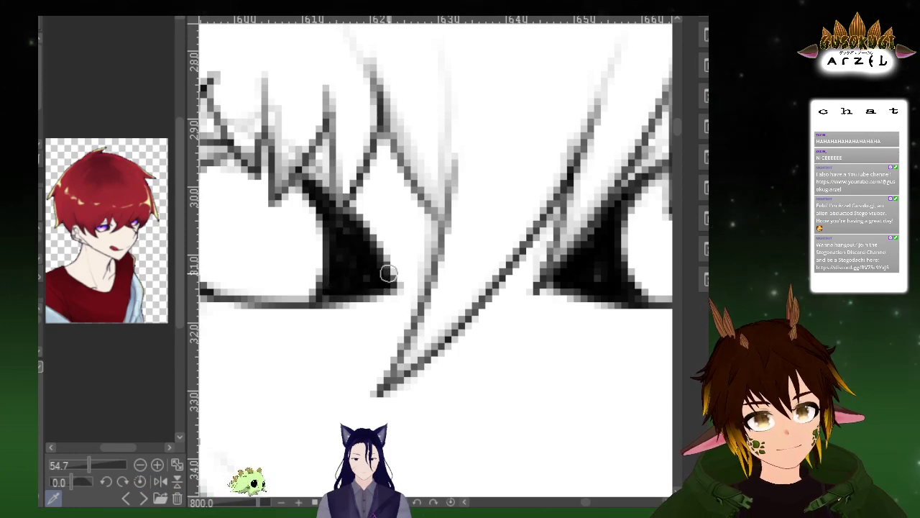
Fill the left eye's upper lash line and outer corner with solid black, touching up the edge beside the hair
drag(373, 265, 492, 244)
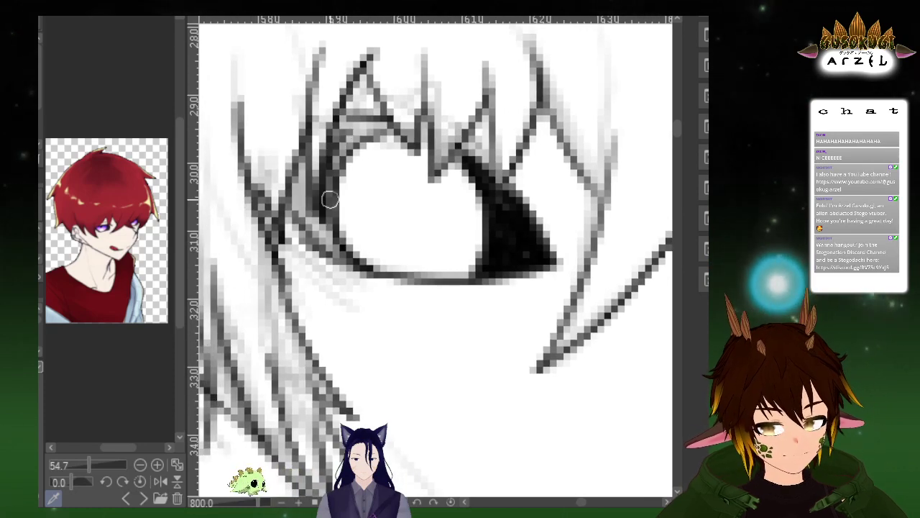
drag(341, 153, 330, 203)
mouse_move(341, 127)
mouse_down()
mouse_move(354, 131)
mouse_move(328, 150)
mouse_move(338, 159)
mouse_up()
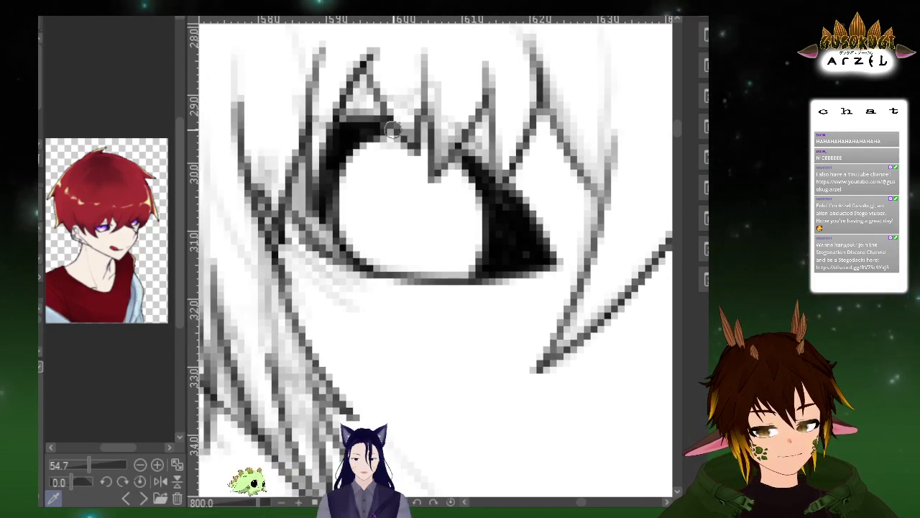
mouse_move(297, 165)
mouse_down()
mouse_move(300, 216)
mouse_move(323, 241)
mouse_move(315, 220)
mouse_up()
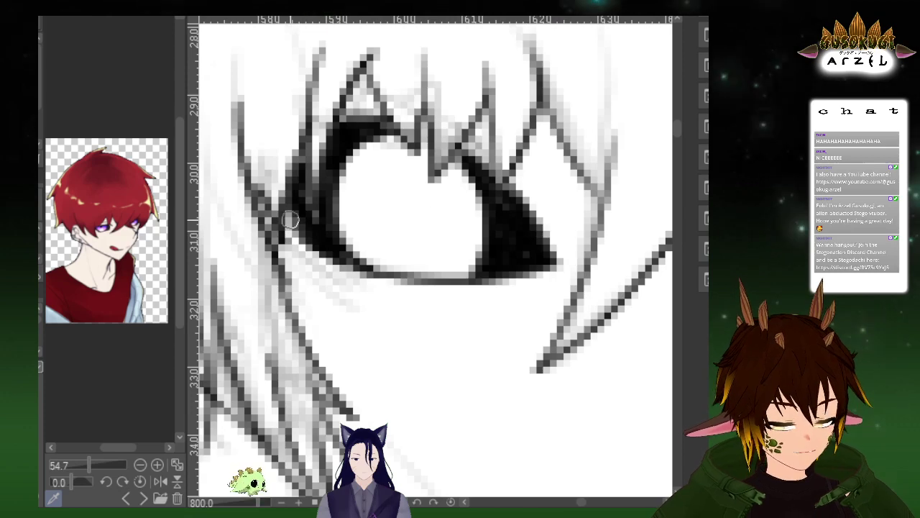
scroll(590, 200, down, 4)
drag(604, 258, 507, 284)
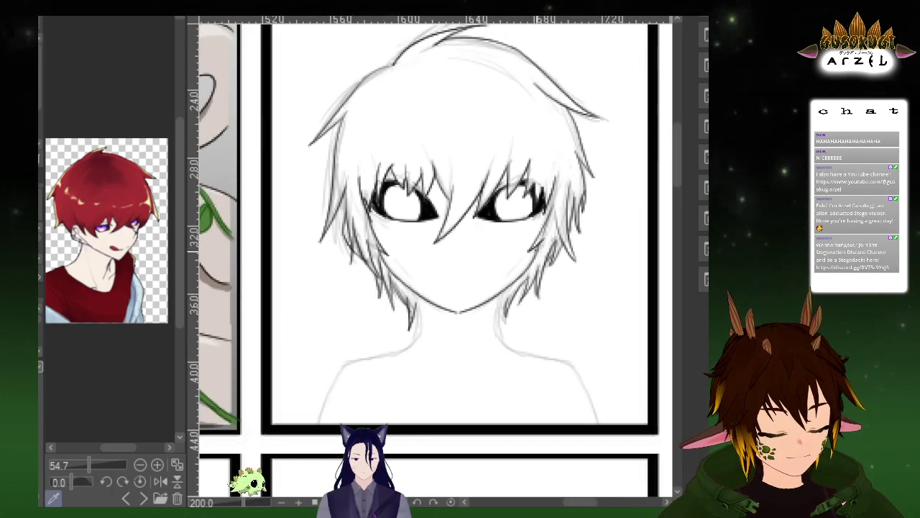
scroll(461, 273, up, 4)
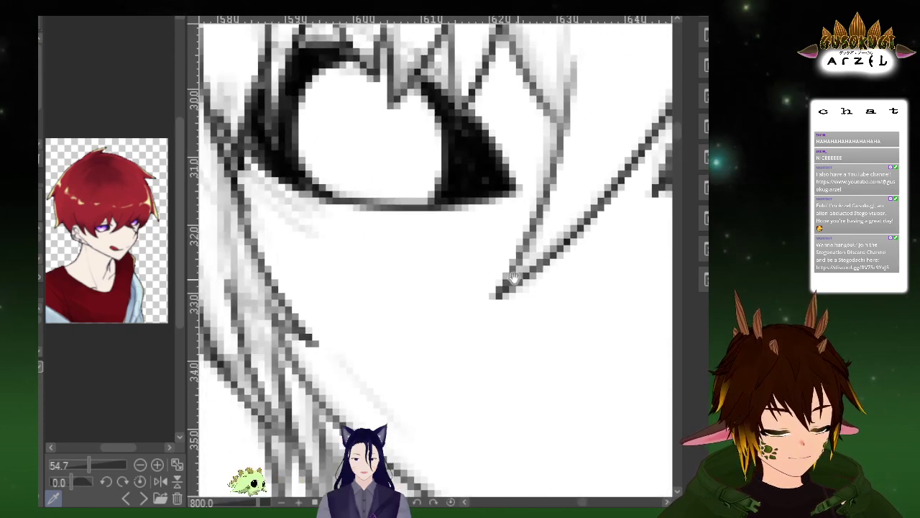
mouse_move(248, 160)
mouse_down()
mouse_move(289, 191)
mouse_move(348, 201)
mouse_move(250, 157)
mouse_move(248, 145)
mouse_move(261, 171)
mouse_up()
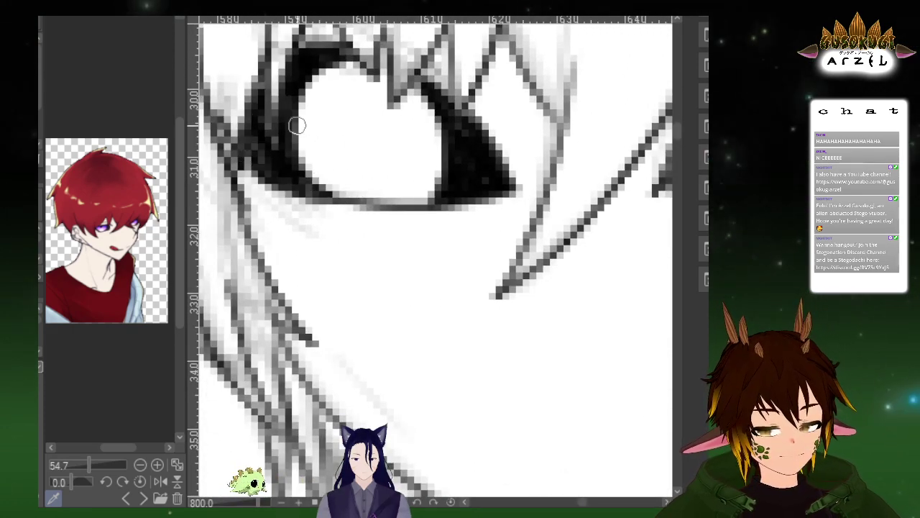
Ink a short vertical nose mark between the eyes and the chin
scroll(480, 203, down, 6)
drag(597, 255, 537, 242)
drag(446, 211, 446, 219)
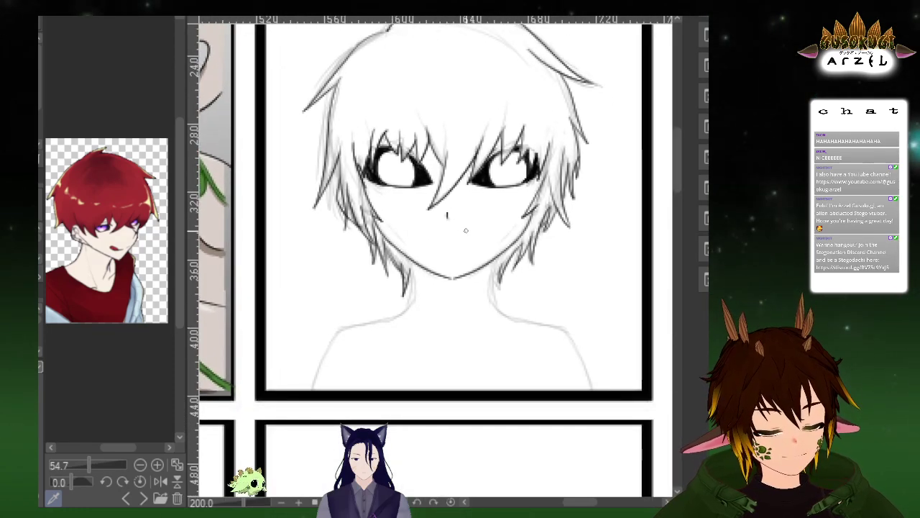
Ink a mirrored smiling mouth below the nose as two upward curves with a small gap at the centre line
drag(414, 234, 461, 238)
key(ctrl+z)
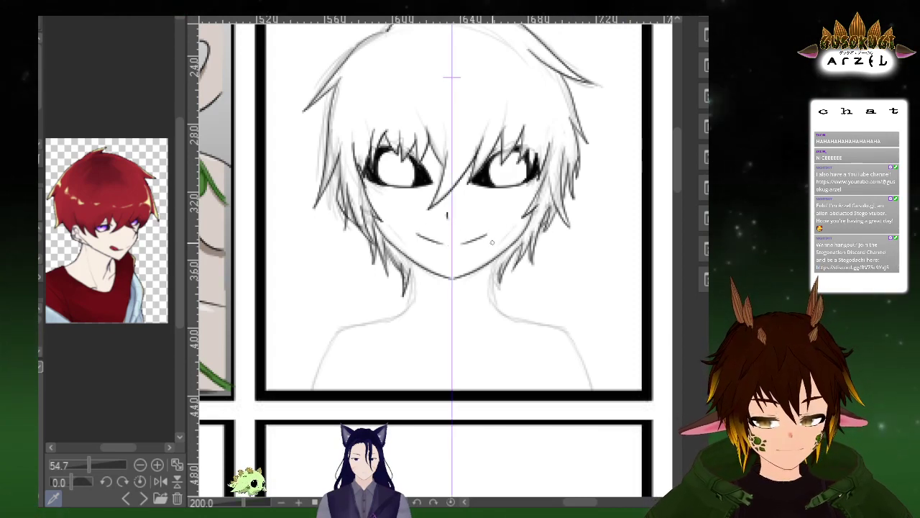
key(ctrl+z)
drag(400, 232, 446, 249)
key(ctrl+z)
key(ctrl+z)
key(ctrl+z)
mouse_move(413, 236)
mouse_down()
mouse_move(442, 245)
mouse_move(460, 236)
mouse_up()
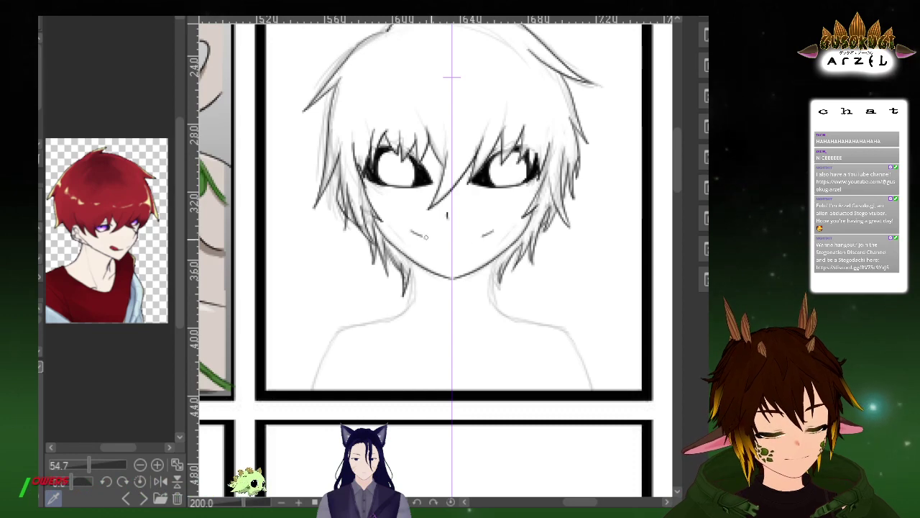
Ink mirrored neck and shoulder lines over the sketch, running from the jaw down to the panel's bottom border
drag(599, 255, 553, 280)
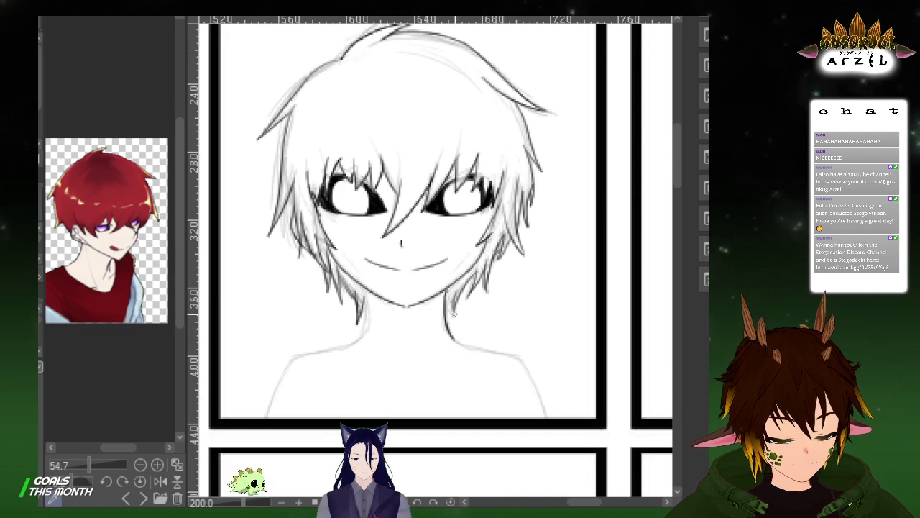
key(ctrl+z)
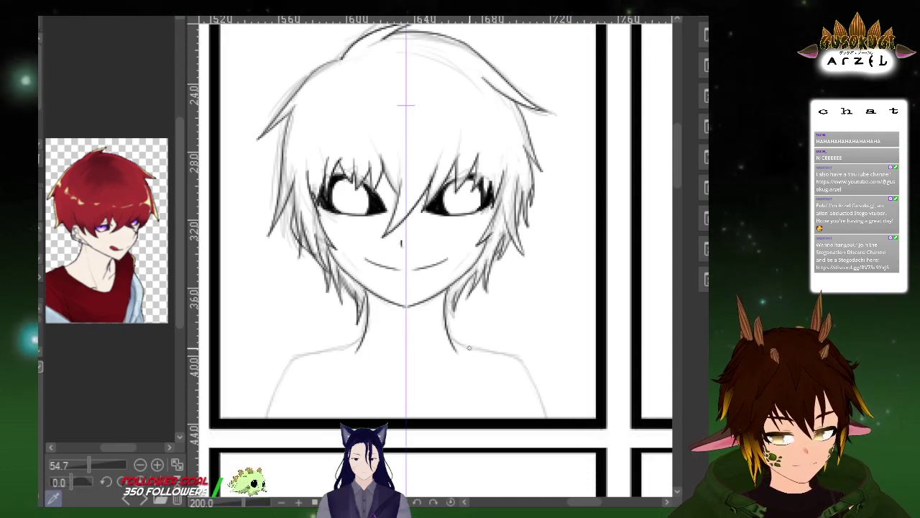
drag(445, 289, 454, 333)
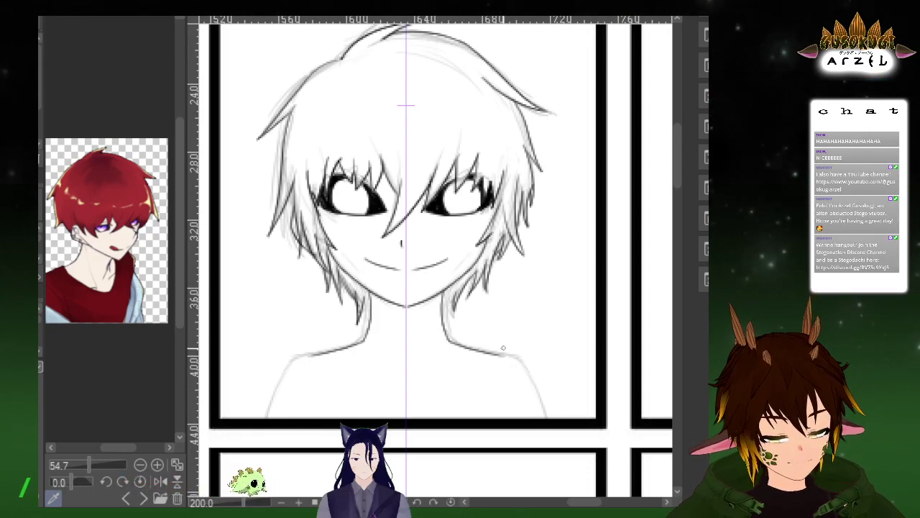
drag(448, 337, 531, 365)
key(ctrl+z)
drag(448, 338, 546, 438)
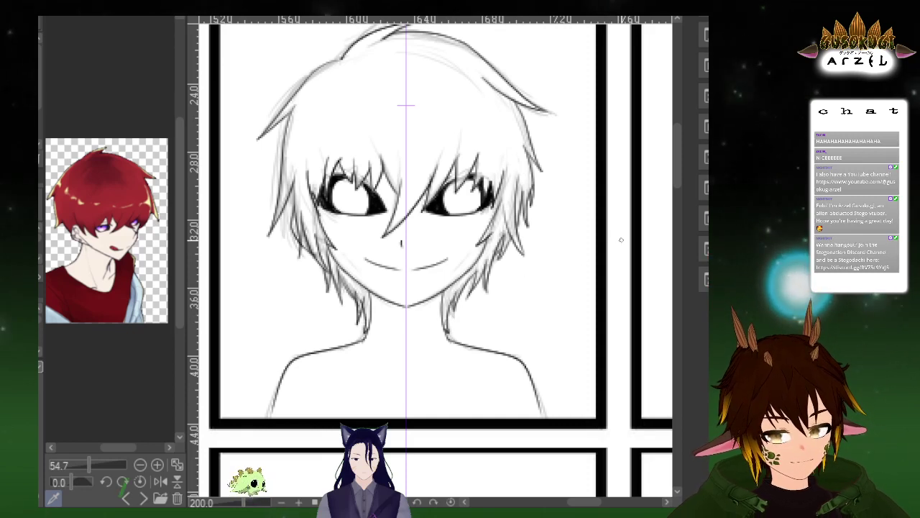
scroll(569, 237, down, 2)
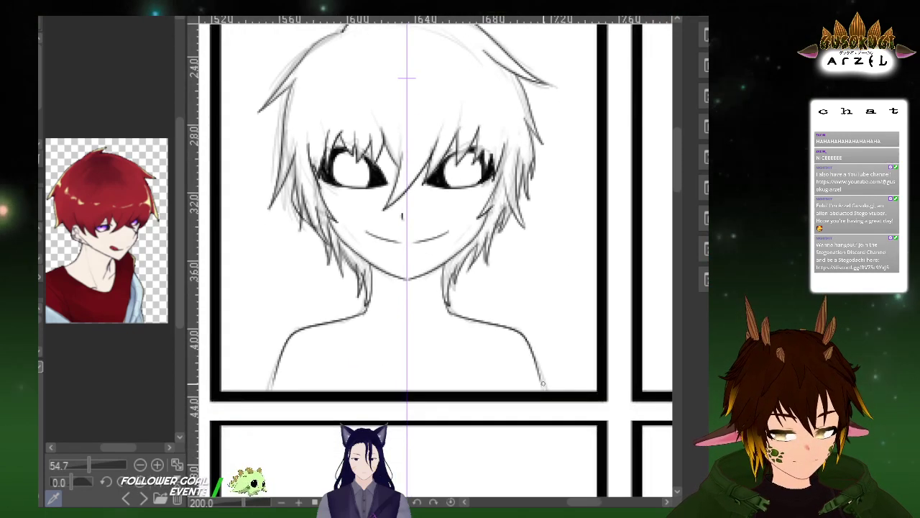
drag(542, 385, 545, 391)
Clear the grey sketch so that only the inked portrait lines remain
drag(577, 262, 583, 296)
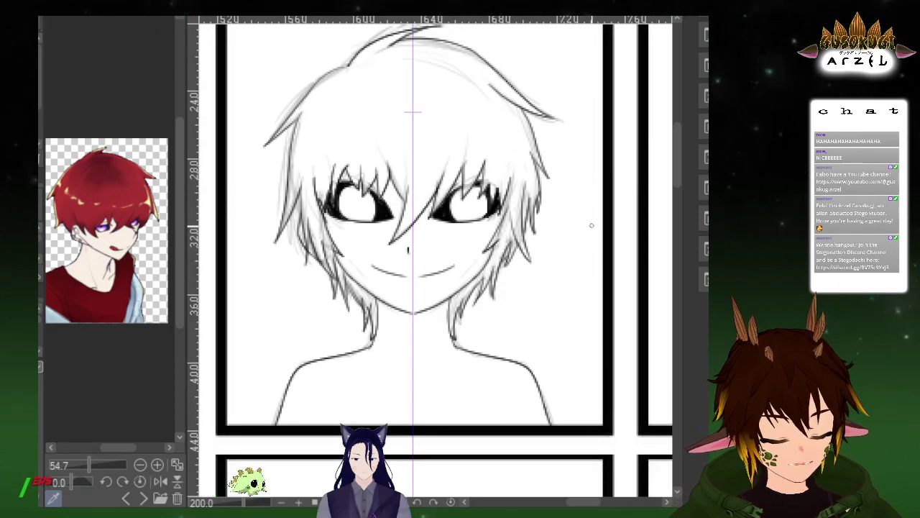
mouse_move(581, 169)
mouse_down()
mouse_move(587, 200)
mouse_move(590, 186)
mouse_up()
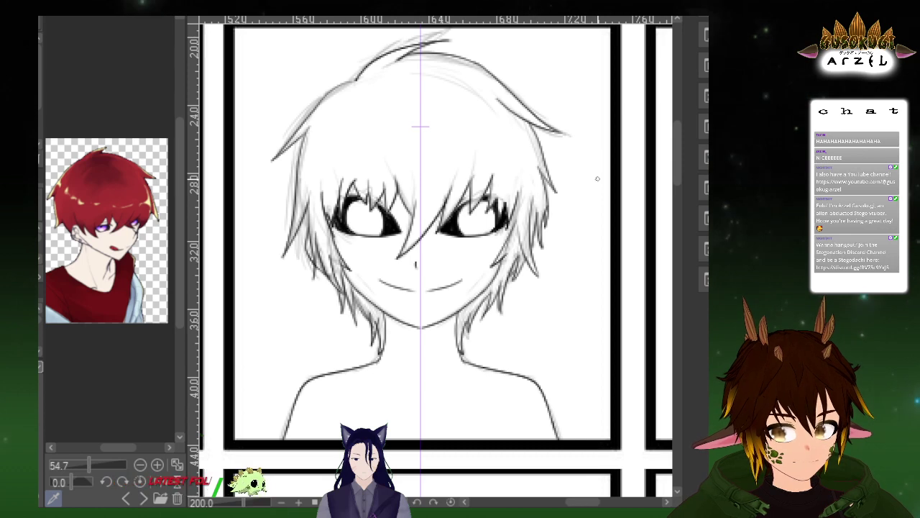
key(Delete)
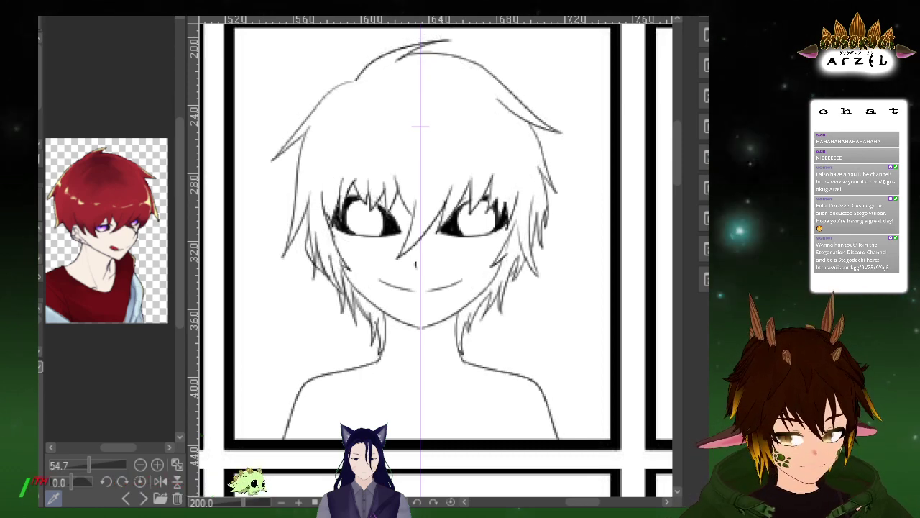
Narrow the neck by inking new mirrored lines further inward, joining them to the shoulders and erasing the old neck lines
drag(584, 278, 588, 250)
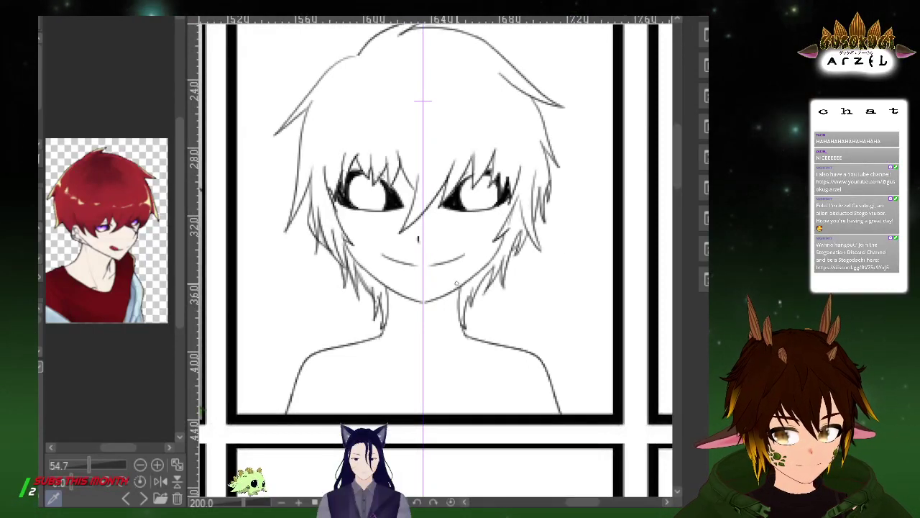
drag(449, 295, 456, 329)
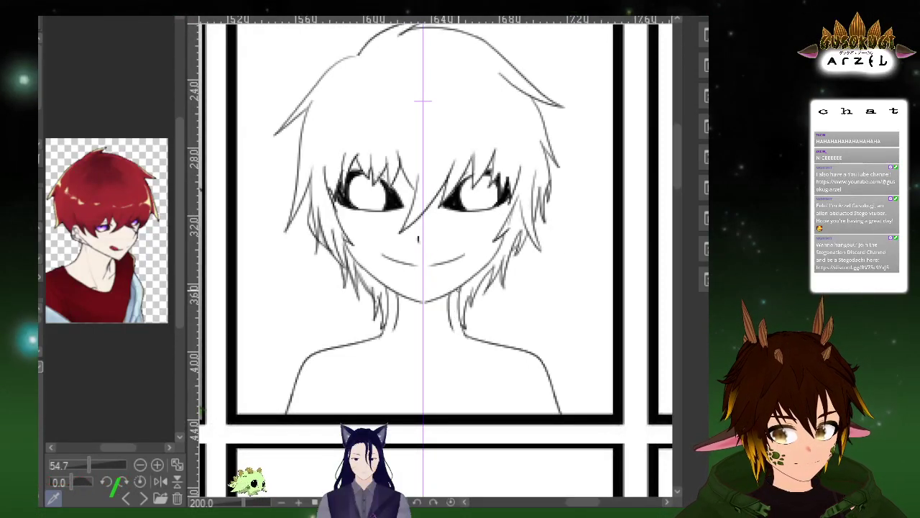
key(e)
drag(453, 297, 447, 325)
key(p)
key(ctrl+z)
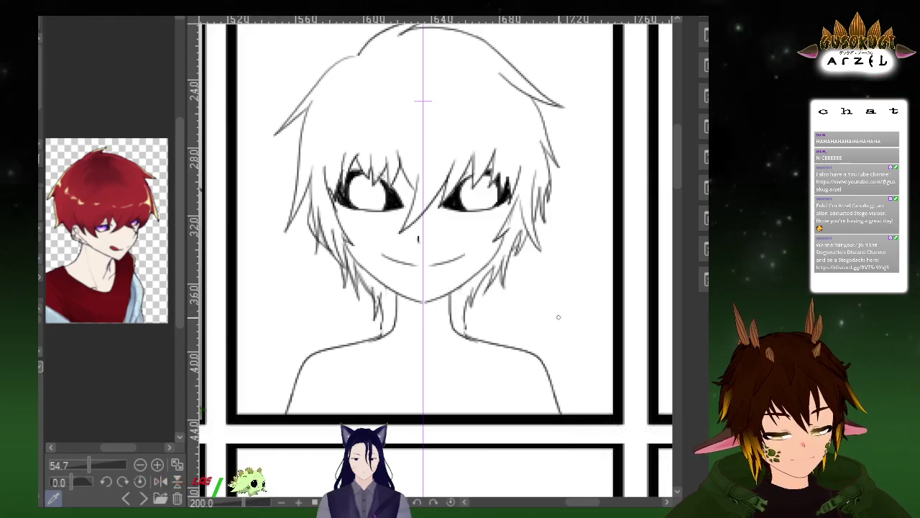
Draw mirrored navy clothing outlines just inside the shoulder and neck lines, from the panel's bottom border up to the jaw
drag(600, 287, 606, 271)
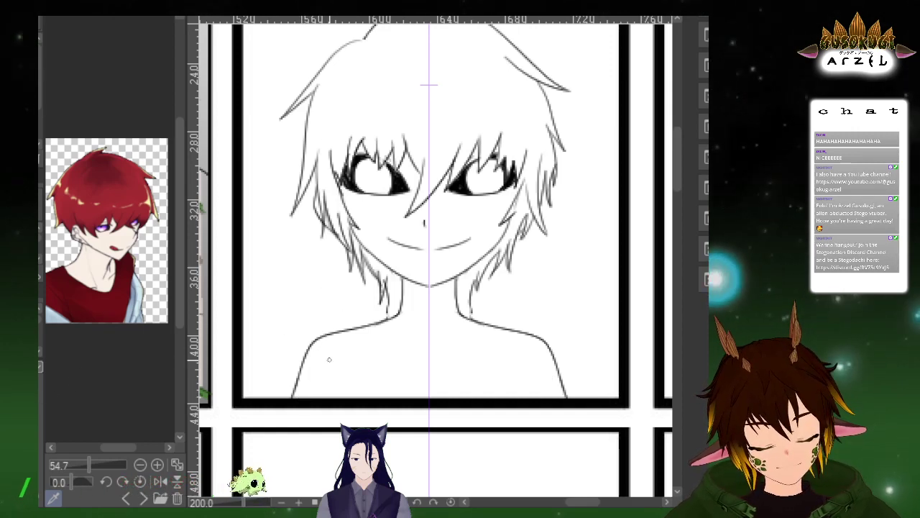
drag(298, 397, 316, 349)
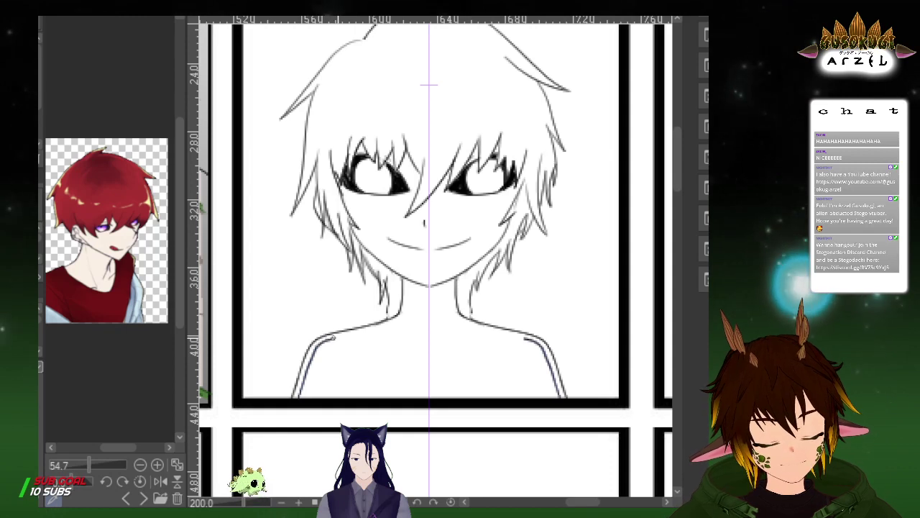
key(ctrl+z)
drag(296, 396, 316, 349)
key(ctrl+z)
mouse_move(299, 396)
mouse_down()
mouse_move(310, 359)
mouse_move(331, 336)
mouse_move(390, 322)
mouse_move(408, 292)
mouse_up()
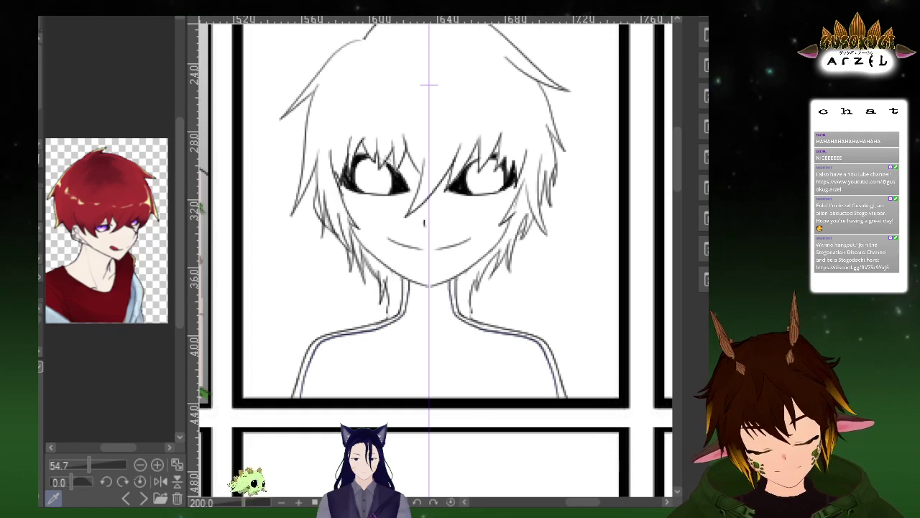
Close the gaps between the clothing outline and the panel's bottom border, and fill the neck and torso with dark navy
click(477, 350)
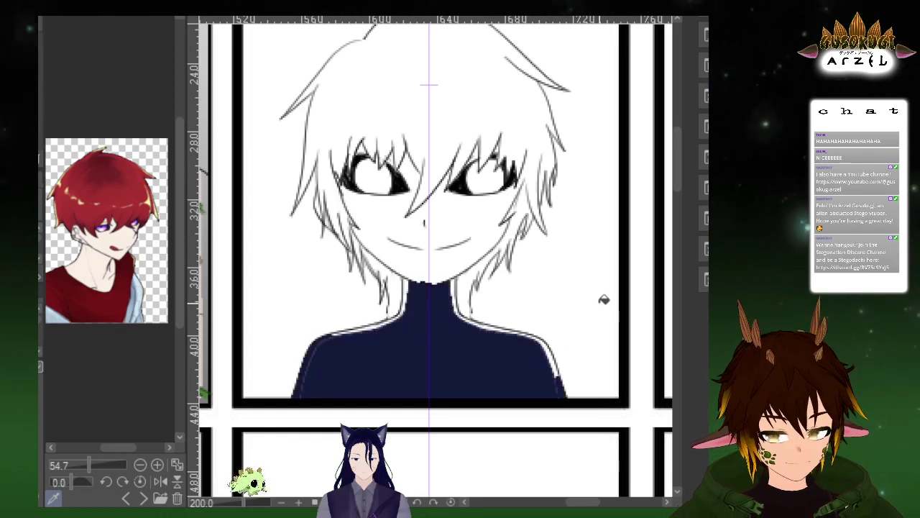
key(ctrl+z)
scroll(555, 350, up, 3)
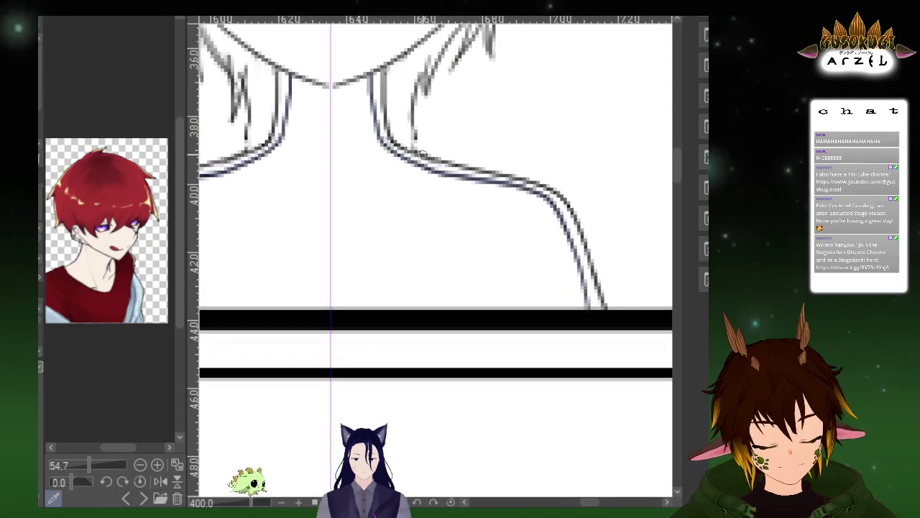
drag(590, 315, 604, 312)
drag(326, 290, 580, 274)
drag(326, 302, 309, 302)
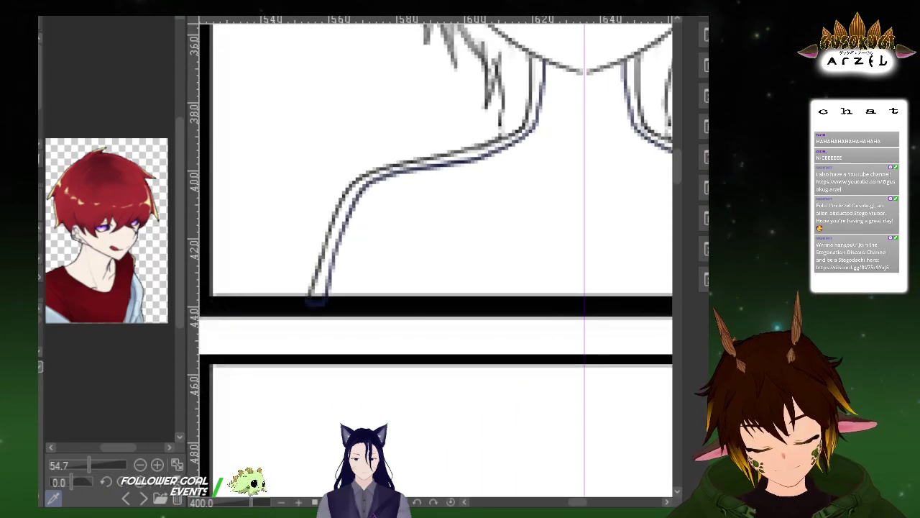
scroll(560, 236, up, 6)
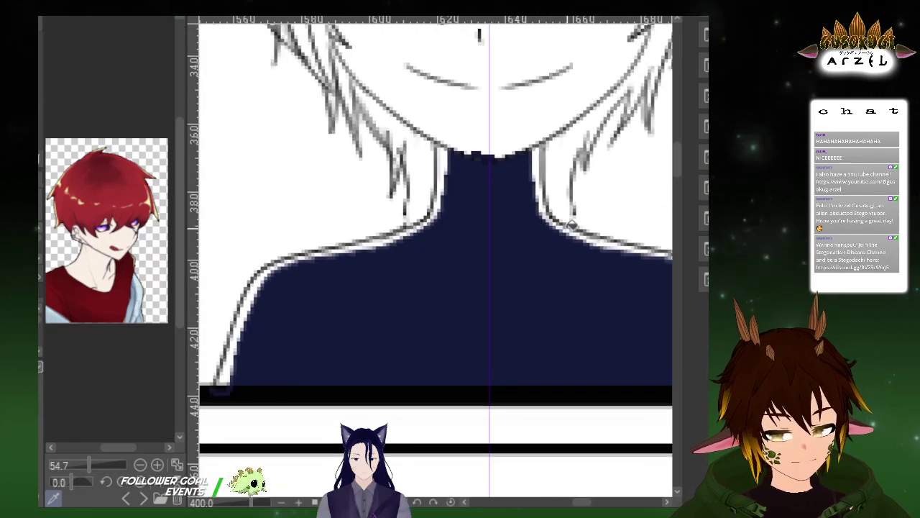
Erase the navy fill overlapping the chin, leaving a thin white gap beneath the jawline
scroll(523, 201, down, 1)
scroll(493, 220, up, 1)
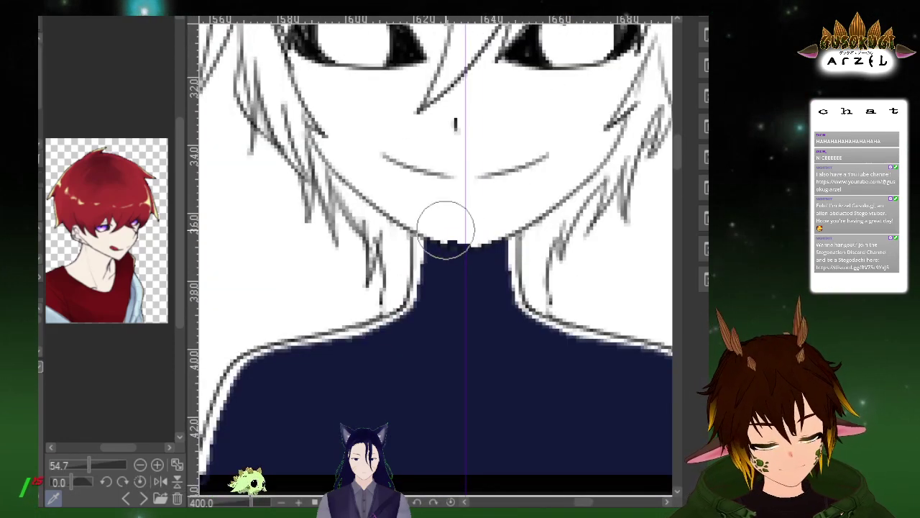
mouse_move(464, 239)
mouse_down()
mouse_move(427, 237)
mouse_move(504, 230)
mouse_up()
key(ctrl+z)
key(ctrl+z)
mouse_move(432, 232)
mouse_down()
mouse_move(489, 230)
mouse_move(460, 228)
mouse_up()
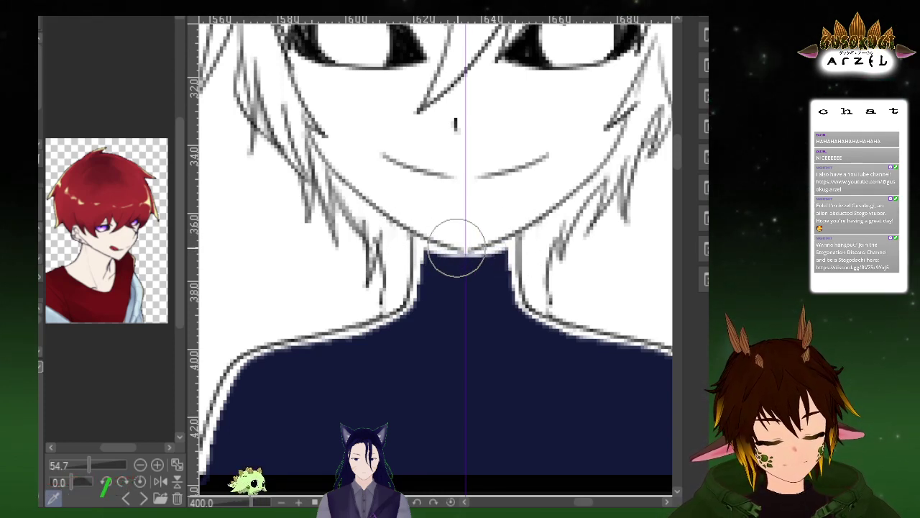
Outline mirrored navy mask shapes on both cheeks, running under the eyes, beside the nose and mouth, and along the jaw
drag(557, 146, 578, 260)
scroll(586, 243, down, 2)
drag(626, 211, 598, 233)
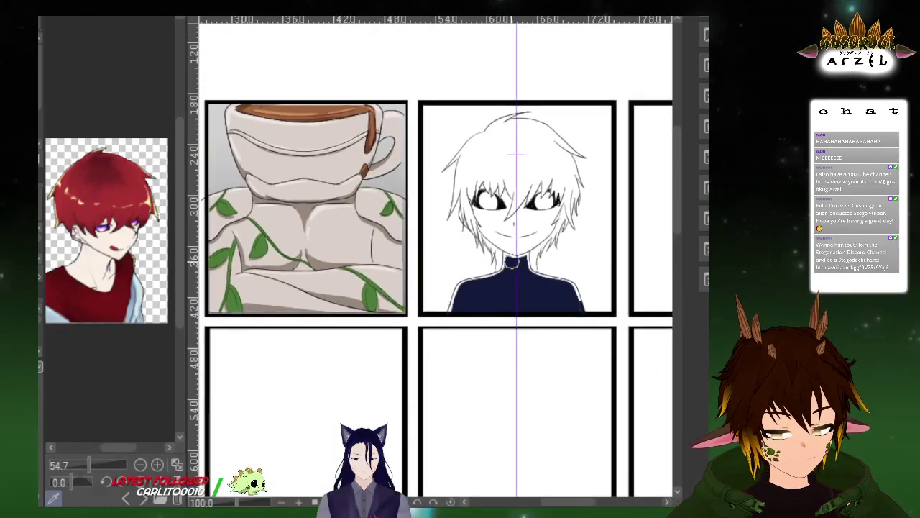
scroll(509, 265, up, 1)
scroll(503, 212, up, 3)
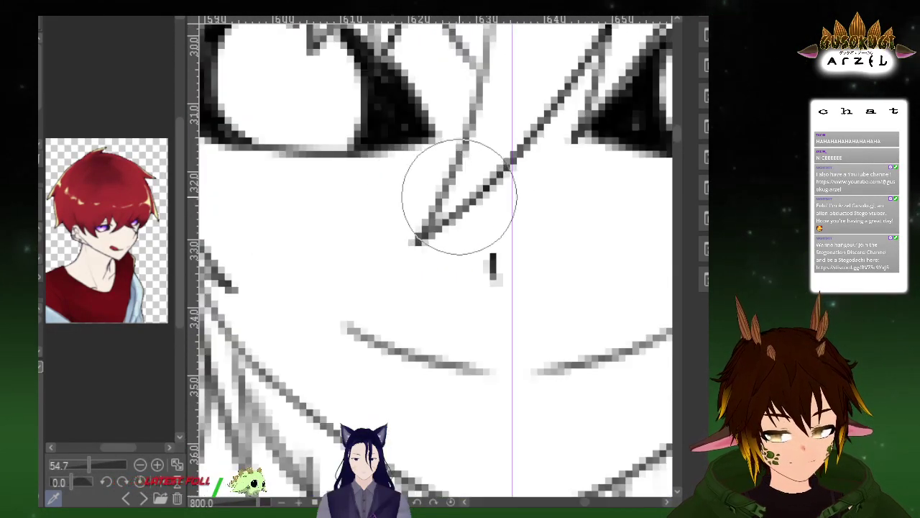
scroll(442, 202, down, 1)
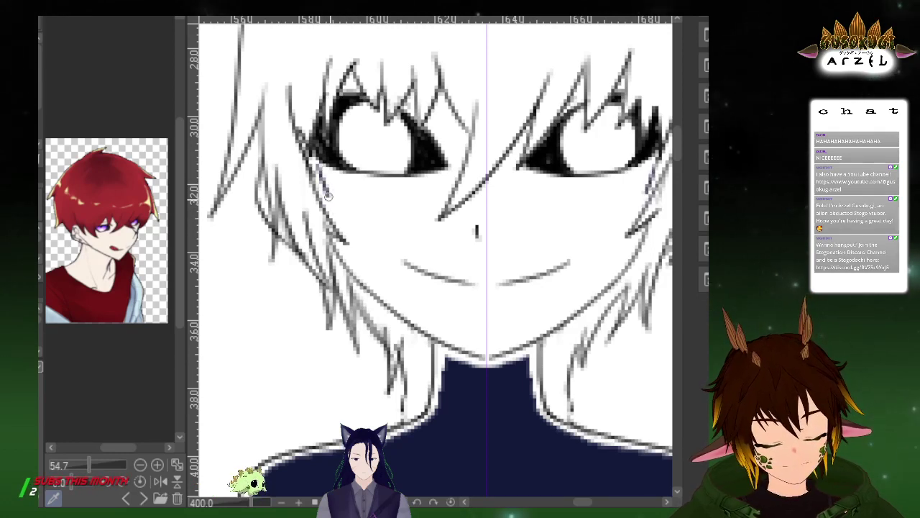
drag(345, 252, 414, 308)
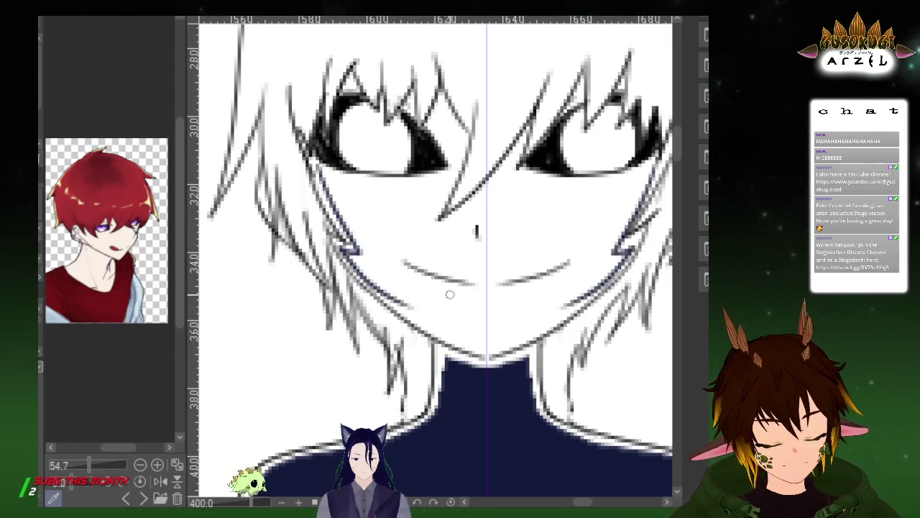
key(ctrl+z)
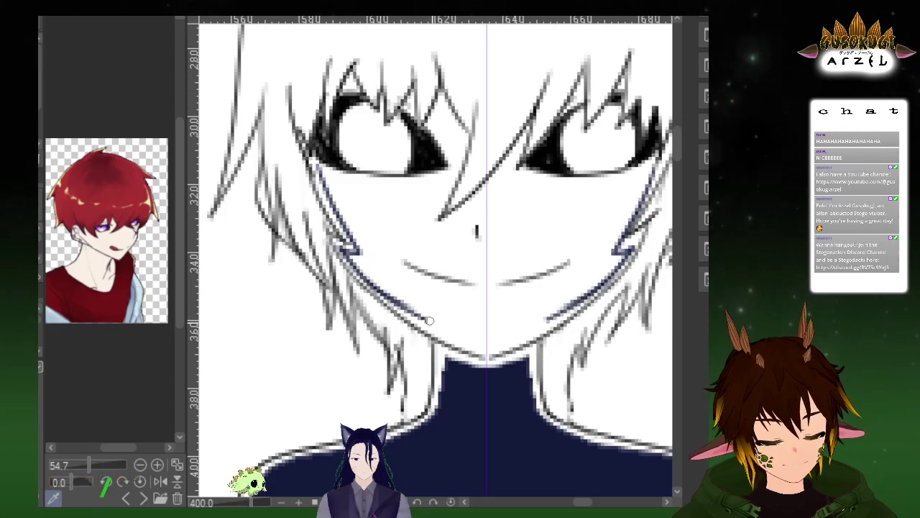
drag(320, 166, 386, 186)
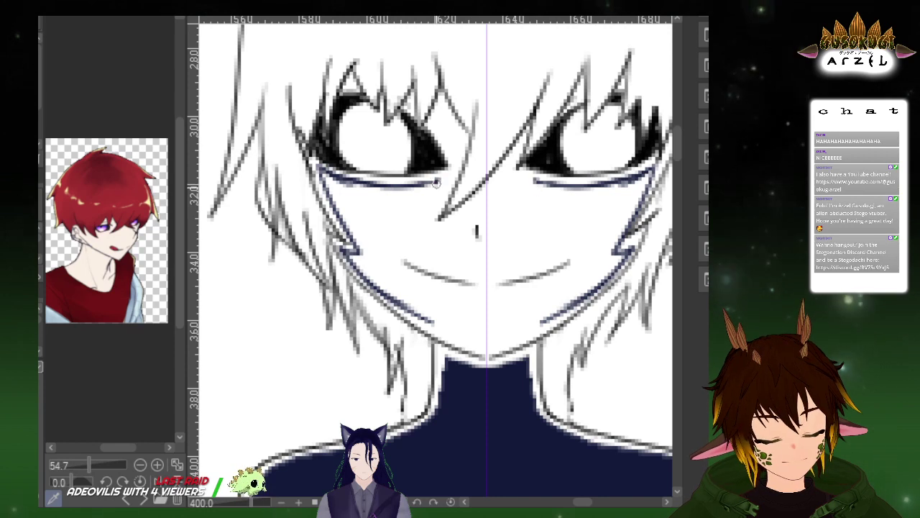
mouse_move(432, 220)
mouse_down()
mouse_move(425, 251)
mouse_move(388, 252)
mouse_move(434, 317)
mouse_up()
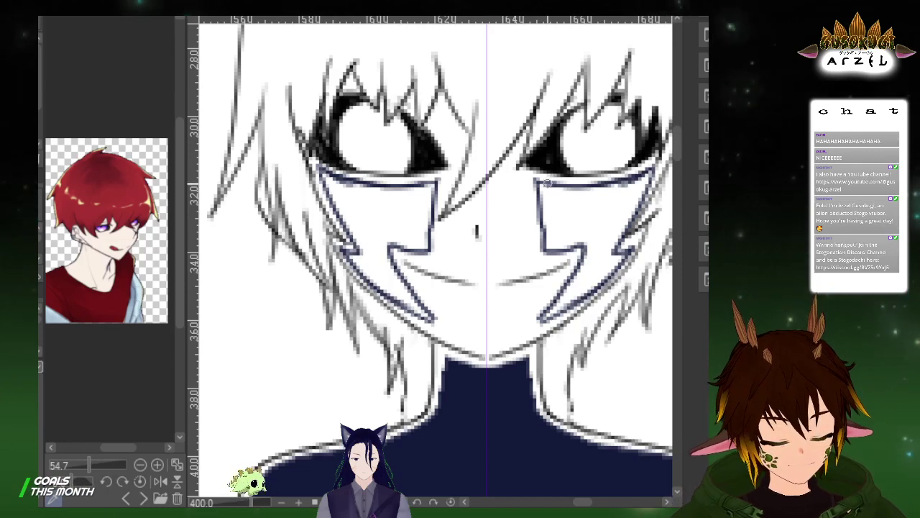
Fill the outlined mask shapes on both cheeks with dark navy
key(g)
click(389, 205)
scroll(611, 186, down, 3)
scroll(614, 168, up, 3)
drag(614, 167, 577, 104)
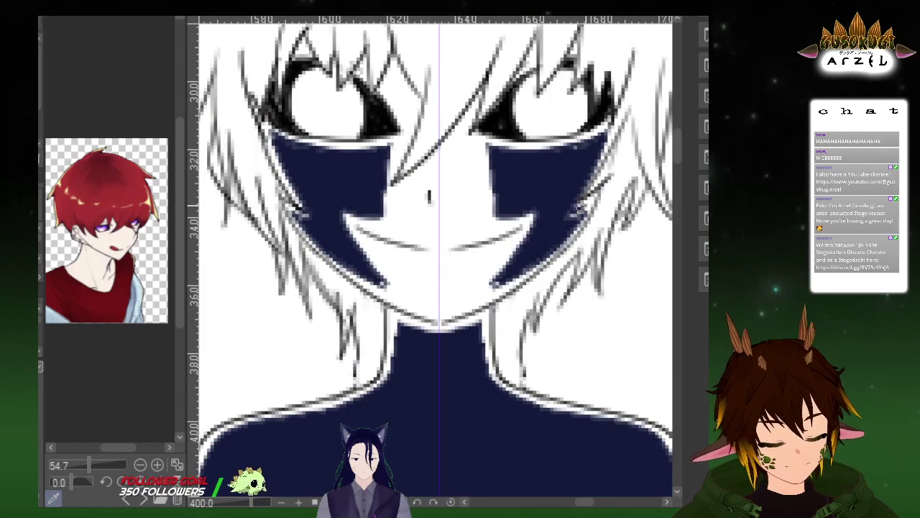
Clean up the mask's edge by the hair and paint the remaining lower face navy, keeping the central hair strand white
drag(582, 212, 568, 215)
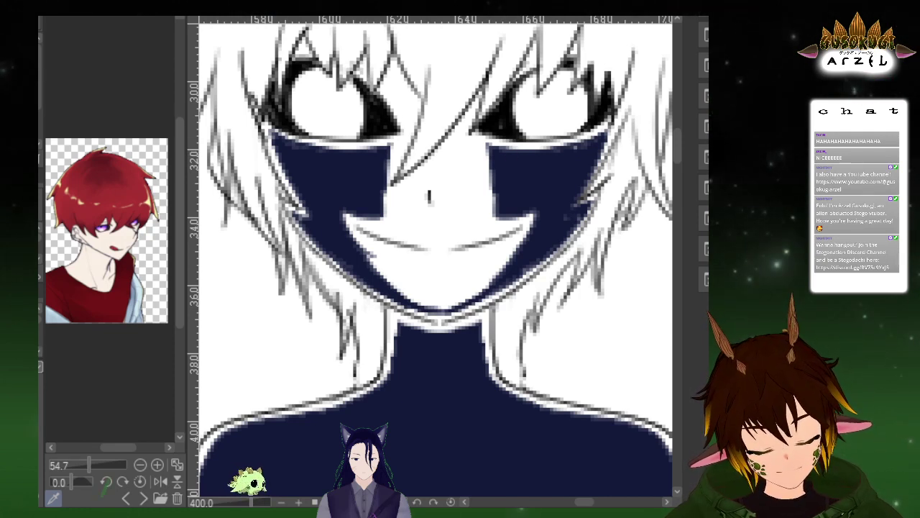
mouse_move(349, 191)
mouse_down()
mouse_move(369, 241)
mouse_move(390, 259)
mouse_move(398, 240)
mouse_move(431, 273)
mouse_move(456, 276)
mouse_move(526, 212)
mouse_move(422, 205)
mouse_move(453, 217)
mouse_up()
mouse_move(444, 165)
mouse_down()
mouse_move(449, 189)
mouse_move(463, 180)
mouse_move(415, 187)
mouse_move(464, 158)
mouse_move(408, 192)
mouse_move(462, 157)
mouse_up()
key(ctrl+z)
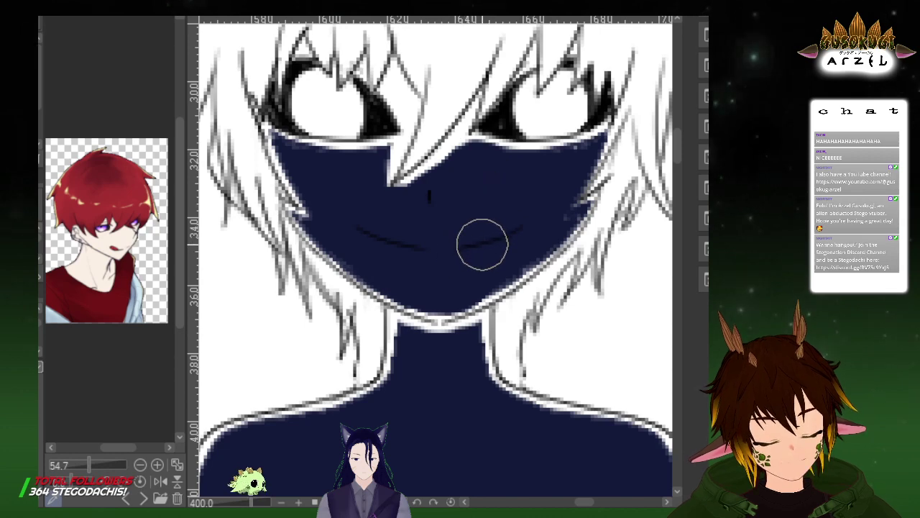
scroll(596, 177, down, 3)
scroll(596, 152, up, 3)
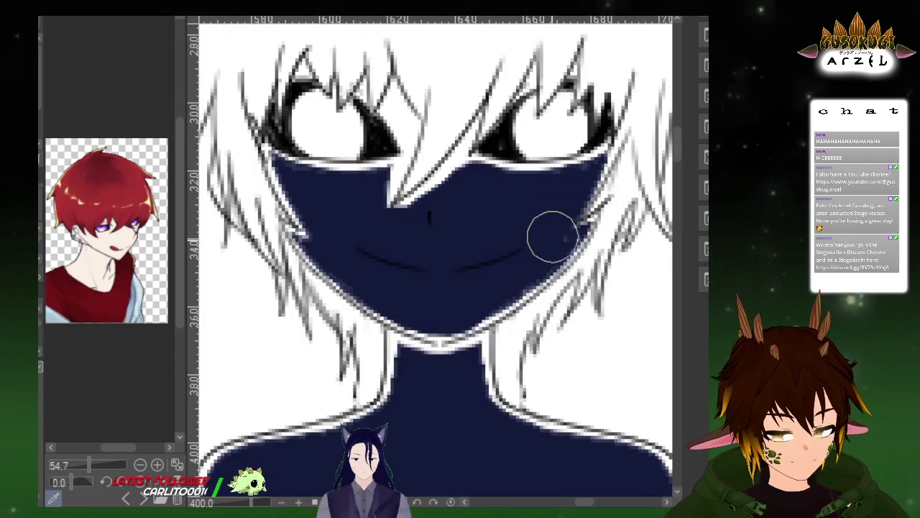
Extend the navy mask up to the edge of the central hair strand, filling the white gap beside it
drag(471, 198, 464, 230)
key(])
key(ctrl+z)
key(ctrl+z)
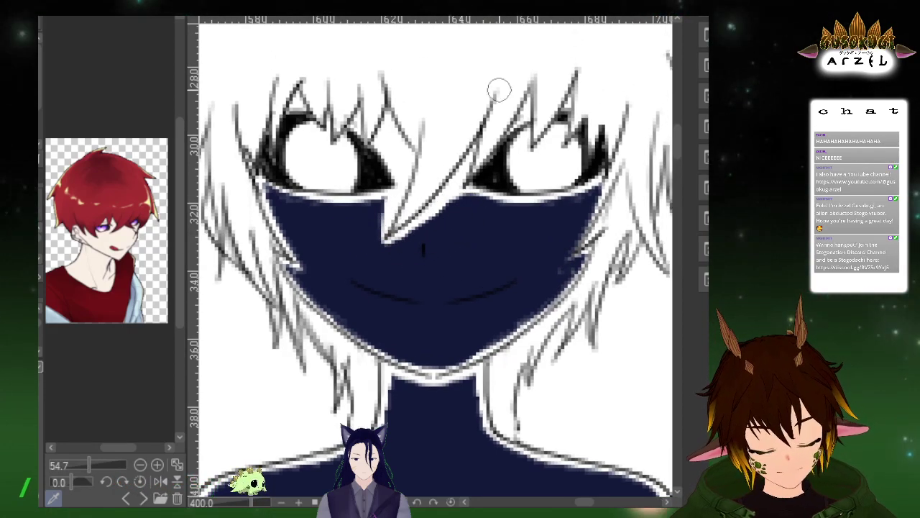
mouse_move(471, 157)
mouse_down()
mouse_move(450, 176)
mouse_move(468, 163)
mouse_move(443, 209)
mouse_move(400, 240)
mouse_up()
key(ctrl+z)
key(ctrl+z)
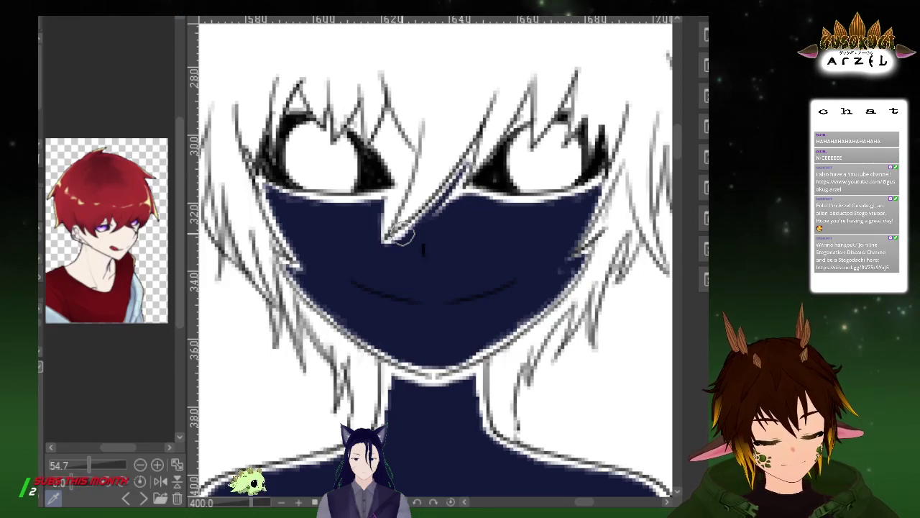
key(ctrl+z)
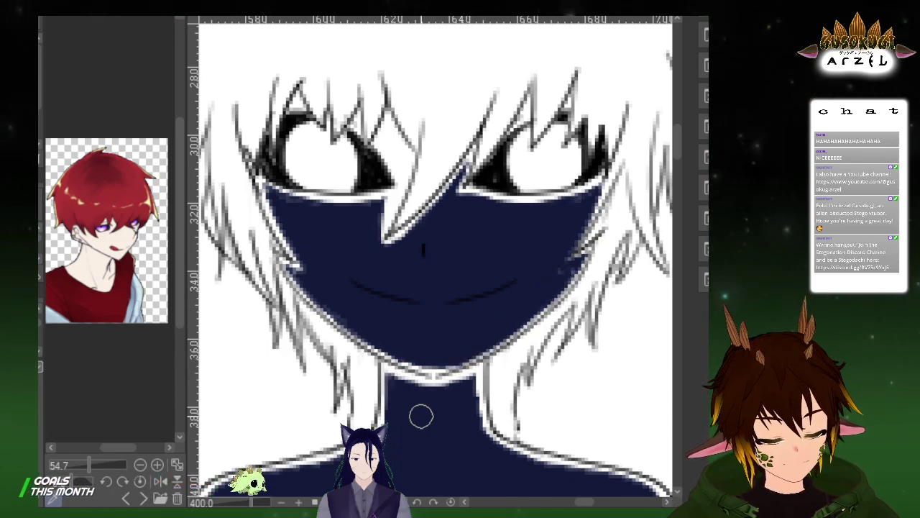
Fill the character's hair inside the outline with flat dark red
mouse_move(485, 452)
mouse_down()
mouse_move(548, 267)
mouse_move(567, 272)
mouse_up()
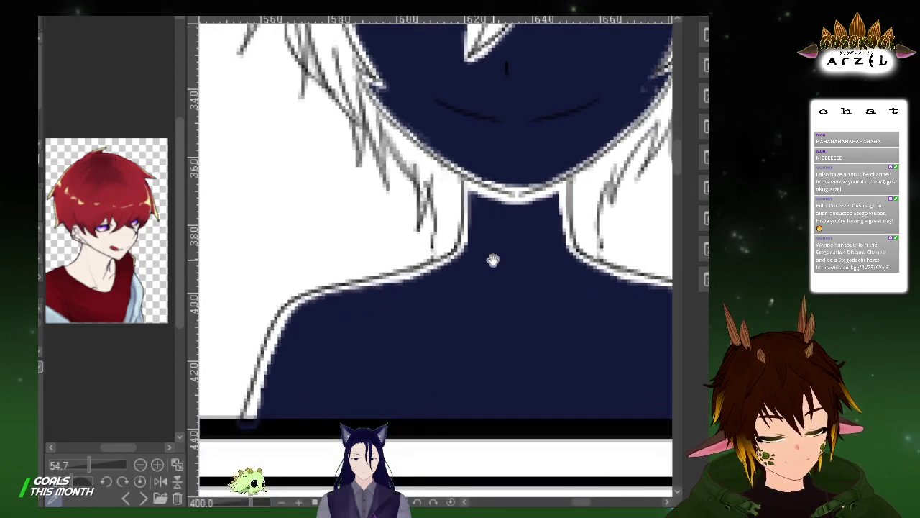
drag(472, 193, 361, 293)
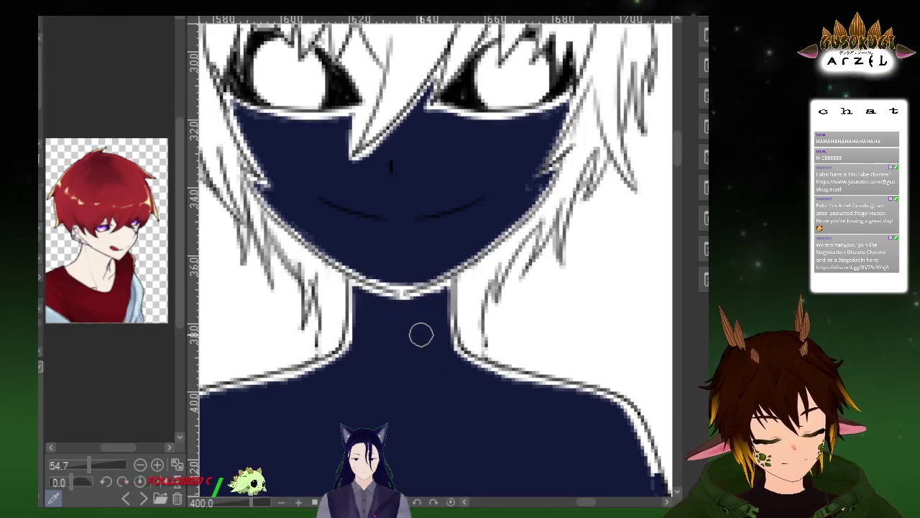
scroll(597, 215, down, 3)
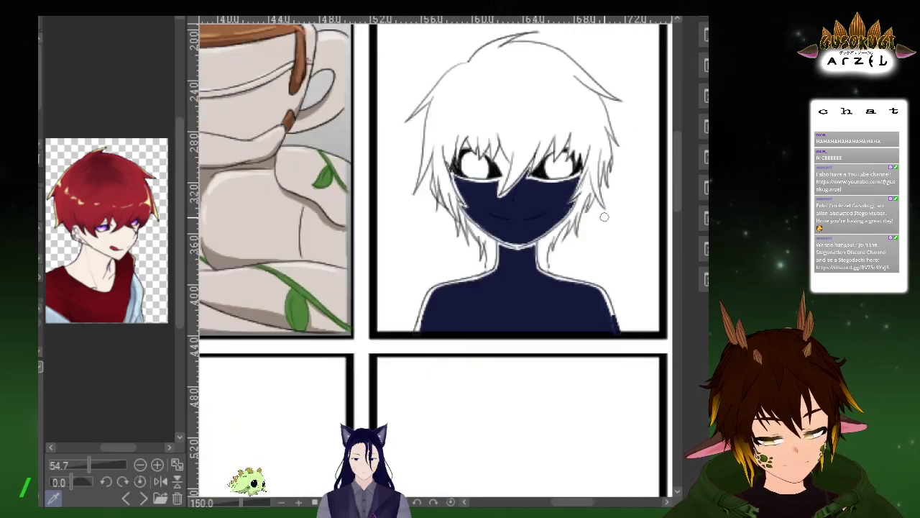
drag(616, 217, 536, 274)
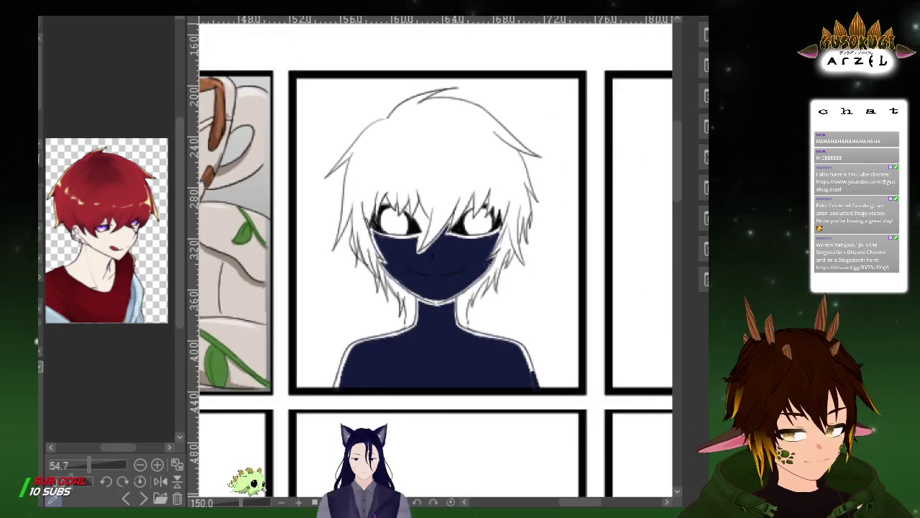
key(ctrl+plus)
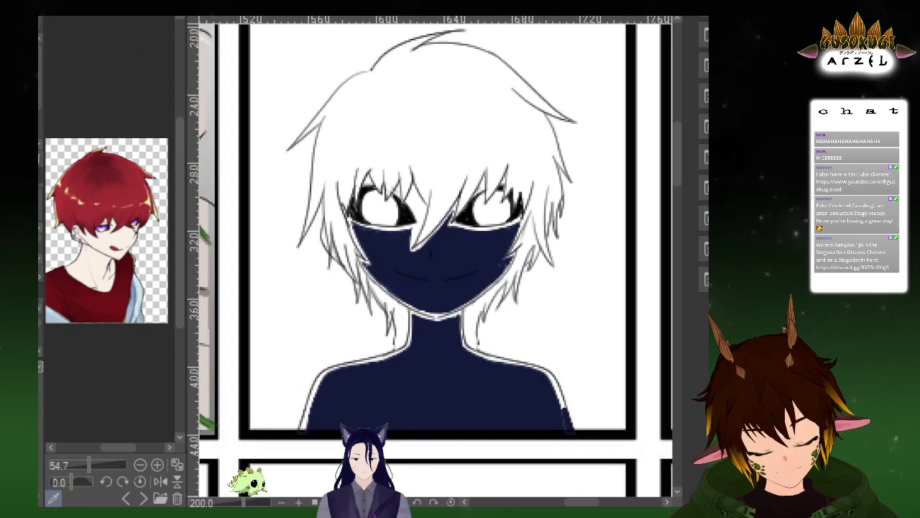
click(483, 108)
key(ctrl+z)
click(488, 111)
key(ctrl+z)
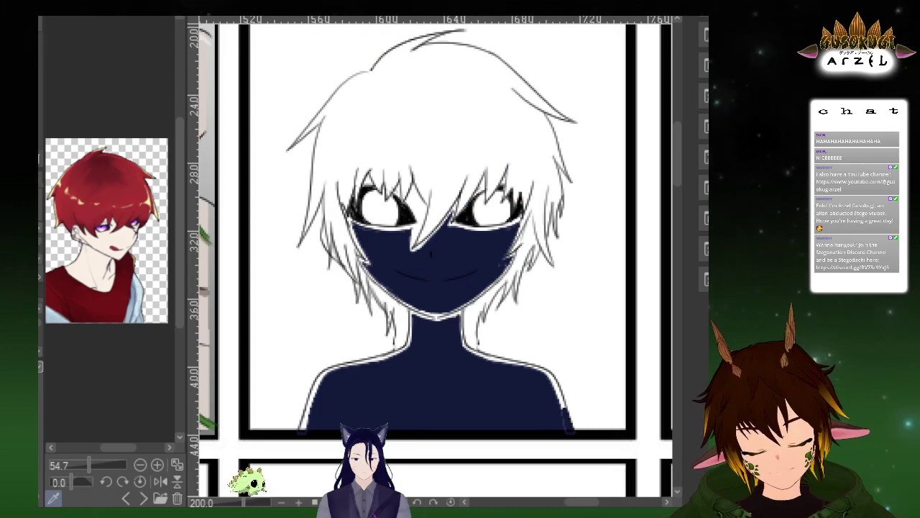
click(486, 117)
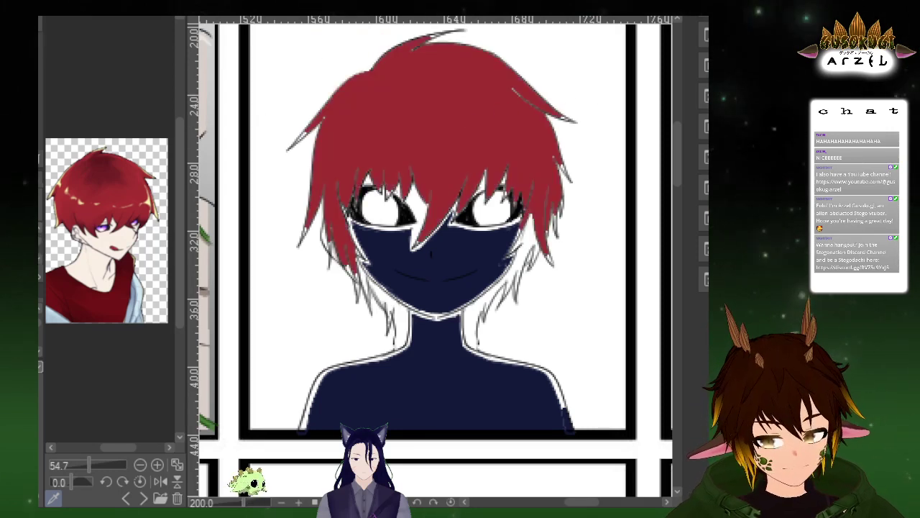
Paint red into the unfilled tips of the upper pointed tuft and long outer strand on the hair's left side
scroll(374, 123, up, 4)
drag(335, 129, 573, 188)
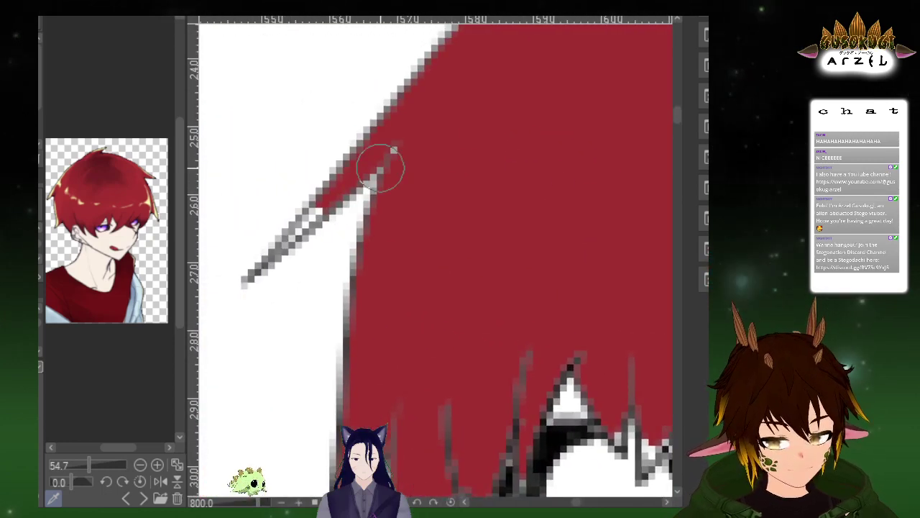
drag(281, 240, 391, 159)
key(ctrl+z)
drag(276, 250, 448, 115)
scroll(435, 152, down, 4)
mouse_move(398, 298)
mouse_down()
mouse_move(376, 361)
mouse_move(417, 259)
mouse_up()
key(ctrl+z)
drag(363, 367, 429, 232)
key(ctrl+z)
drag(367, 371, 385, 318)
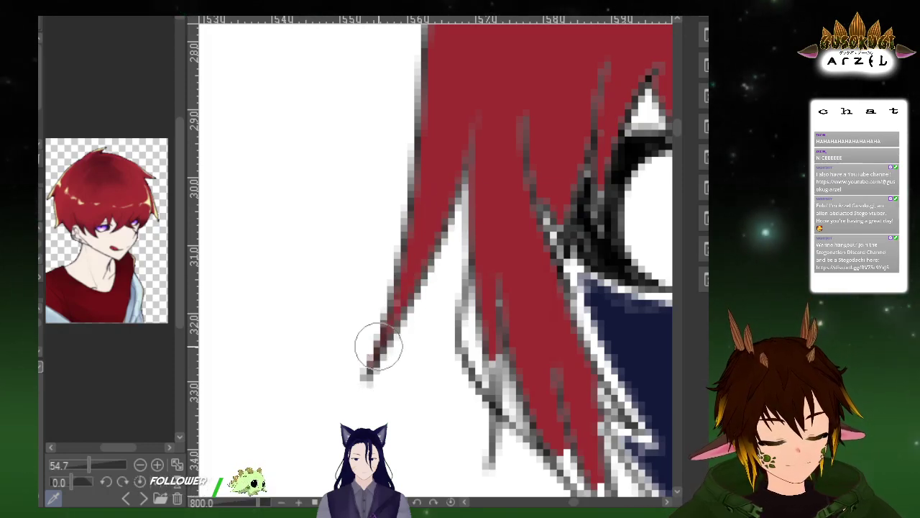
Paint the thin strands beside the left cheek red down to their tips
drag(525, 280, 479, 140)
mouse_move(451, 247)
mouse_down()
mouse_move(451, 108)
mouse_move(454, 133)
mouse_up()
mouse_move(541, 344)
mouse_down()
mouse_move(547, 366)
mouse_move(501, 286)
mouse_move(550, 366)
mouse_up()
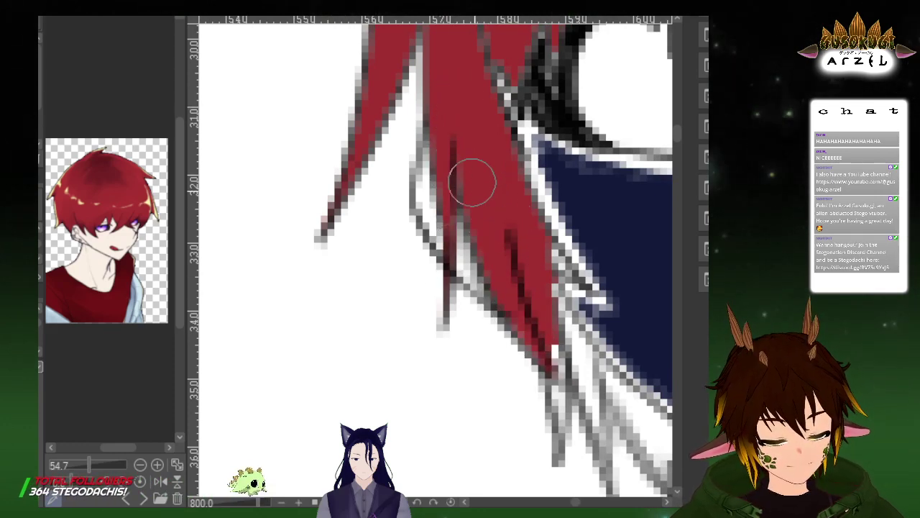
mouse_move(579, 446)
mouse_down()
mouse_move(524, 267)
mouse_move(499, 139)
mouse_up()
drag(523, 222, 507, 139)
mouse_move(581, 226)
mouse_down()
mouse_move(521, 150)
mouse_move(497, 232)
mouse_move(389, 266)
mouse_move(384, 312)
mouse_up()
Paint the lower hair along the left jawline and beside the neck red, keeping the white jaw edge clear
drag(383, 233, 388, 313)
mouse_move(348, 142)
mouse_down()
mouse_move(456, 284)
mouse_move(378, 172)
mouse_move(453, 295)
mouse_move(458, 281)
mouse_move(493, 316)
mouse_up()
key(ctrl+z)
drag(364, 171, 477, 294)
mouse_move(461, 358)
mouse_down()
mouse_move(453, 390)
mouse_move(461, 246)
mouse_move(463, 331)
mouse_move(451, 280)
mouse_move(416, 236)
mouse_move(431, 267)
mouse_move(445, 260)
mouse_move(487, 297)
mouse_move(379, 167)
mouse_move(481, 286)
mouse_move(363, 166)
mouse_move(456, 268)
mouse_move(391, 194)
mouse_move(463, 264)
mouse_move(531, 310)
mouse_up()
mouse_move(481, 433)
mouse_down()
mouse_move(430, 353)
mouse_move(427, 240)
mouse_move(432, 271)
mouse_move(438, 242)
mouse_move(430, 324)
mouse_move(422, 259)
mouse_move(426, 367)
mouse_move(439, 233)
mouse_move(449, 338)
mouse_move(468, 277)
mouse_up()
key(ctrl+z)
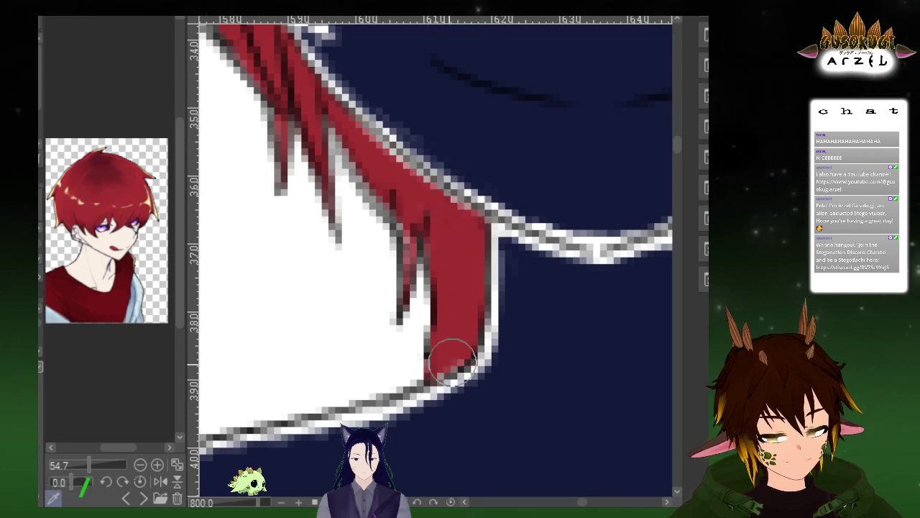
drag(333, 113, 441, 196)
drag(366, 118, 434, 187)
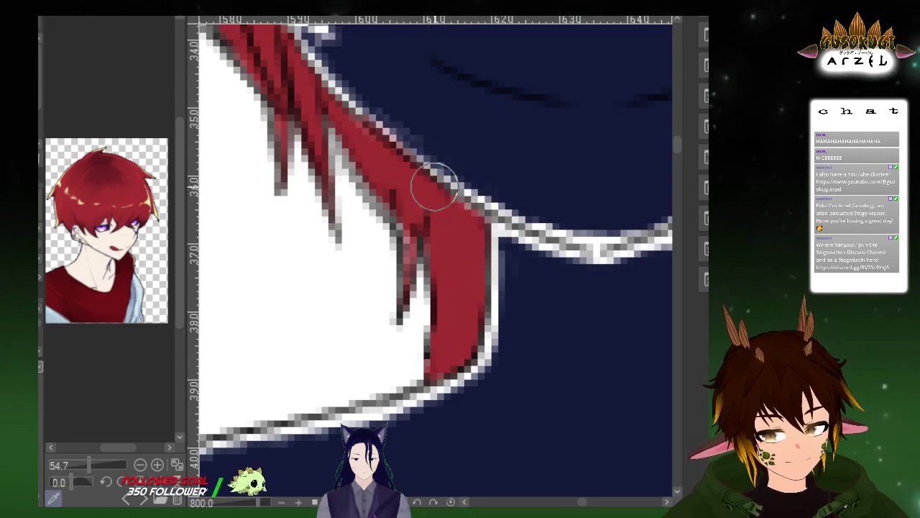
drag(383, 126, 435, 201)
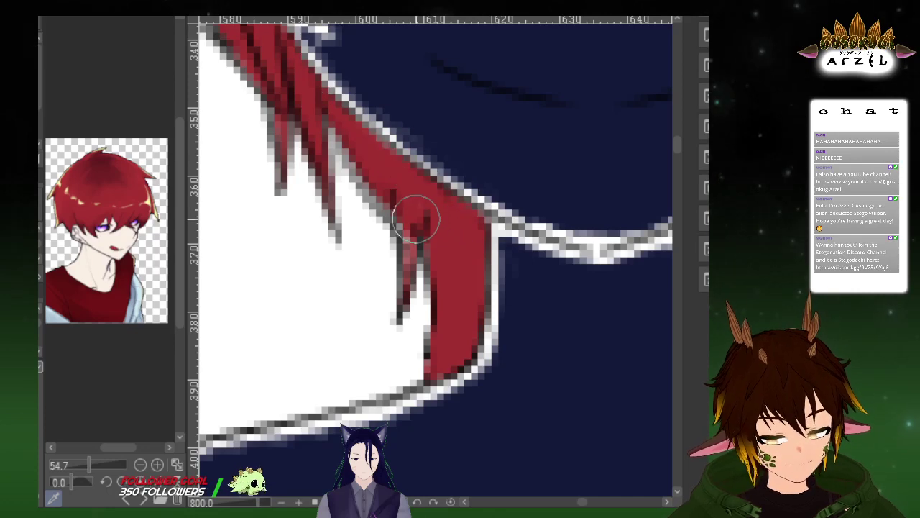
Paint the hair beside the neck and along the right jawline red, up to the strands by the cheek
scroll(491, 170, down, 4)
drag(615, 160, 525, 221)
scroll(512, 252, up, 2)
scroll(376, 232, up, 2)
mouse_move(376, 229)
mouse_down()
mouse_move(382, 339)
mouse_move(369, 292)
mouse_move(414, 370)
mouse_move(402, 302)
mouse_move(401, 333)
mouse_move(379, 292)
mouse_move(378, 220)
mouse_move(429, 188)
mouse_move(388, 219)
mouse_move(409, 245)
mouse_up()
mouse_move(438, 179)
mouse_down()
mouse_move(349, 315)
mouse_move(423, 246)
mouse_up()
mouse_move(356, 374)
mouse_down()
mouse_move(364, 338)
mouse_move(381, 324)
mouse_move(432, 230)
mouse_move(497, 176)
mouse_move(509, 127)
mouse_move(460, 230)
mouse_up()
mouse_move(412, 344)
mouse_down()
mouse_move(484, 171)
mouse_move(442, 277)
mouse_move(504, 159)
mouse_move(496, 183)
mouse_up()
mouse_move(475, 328)
mouse_down()
mouse_move(507, 162)
mouse_move(495, 194)
mouse_up()
drag(521, 59, 486, 167)
mouse_move(429, 230)
mouse_down()
mouse_move(513, 98)
mouse_move(493, 144)
mouse_move(487, 205)
mouse_move(525, 123)
mouse_move(503, 216)
mouse_move(525, 244)
mouse_move(546, 164)
mouse_up()
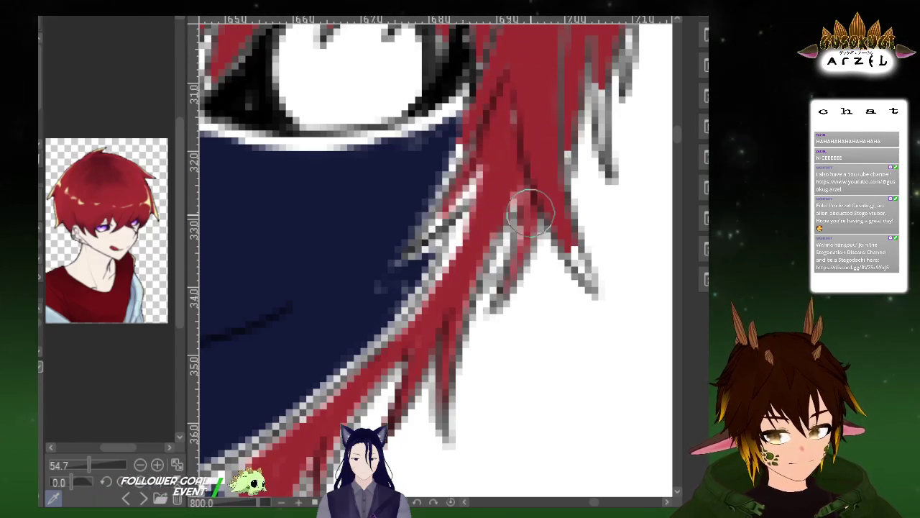
Fill the right outer strand tips with red and tint the strand lines beside the right eye
mouse_move(509, 204)
mouse_down()
mouse_move(427, 230)
mouse_move(519, 140)
mouse_move(468, 188)
mouse_move(466, 174)
mouse_move(525, 101)
mouse_move(542, 166)
mouse_move(561, 118)
mouse_move(587, 272)
mouse_up()
drag(523, 193, 480, 316)
drag(558, 197, 559, 256)
drag(581, 117, 581, 160)
drag(503, 123, 495, 210)
mouse_move(560, 117)
mouse_down()
mouse_move(563, 214)
mouse_move(573, 157)
mouse_up()
drag(507, 293, 518, 180)
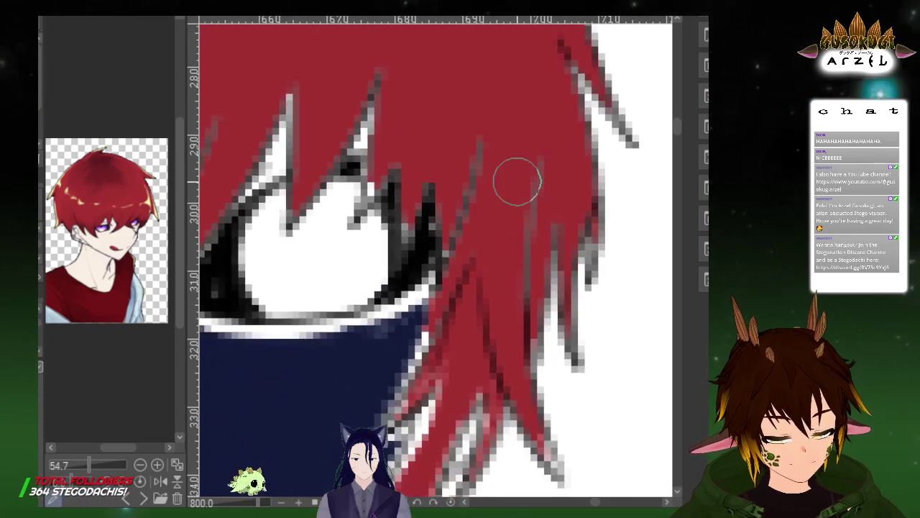
drag(468, 219, 487, 130)
drag(531, 248, 539, 172)
drag(474, 356, 489, 255)
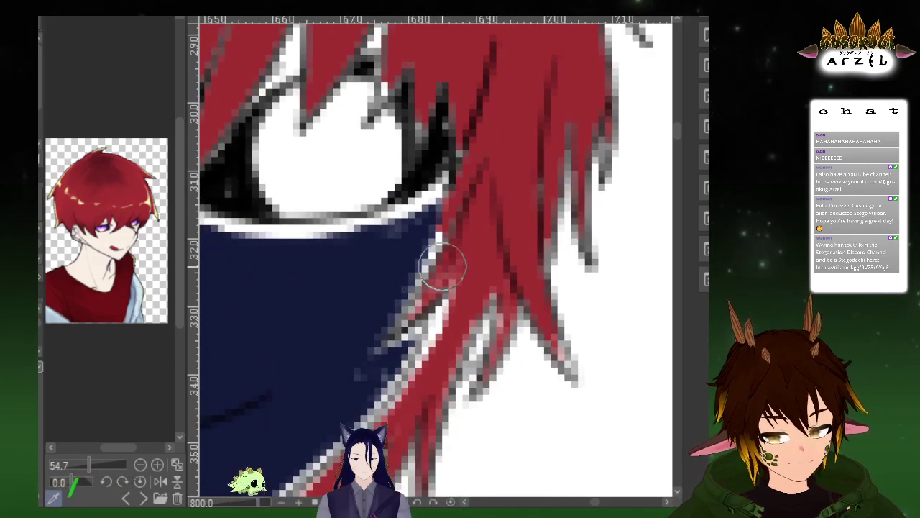
Touch up the red along the right cheek and jaw, covering the remaining white gaps in the strands
drag(450, 312, 412, 384)
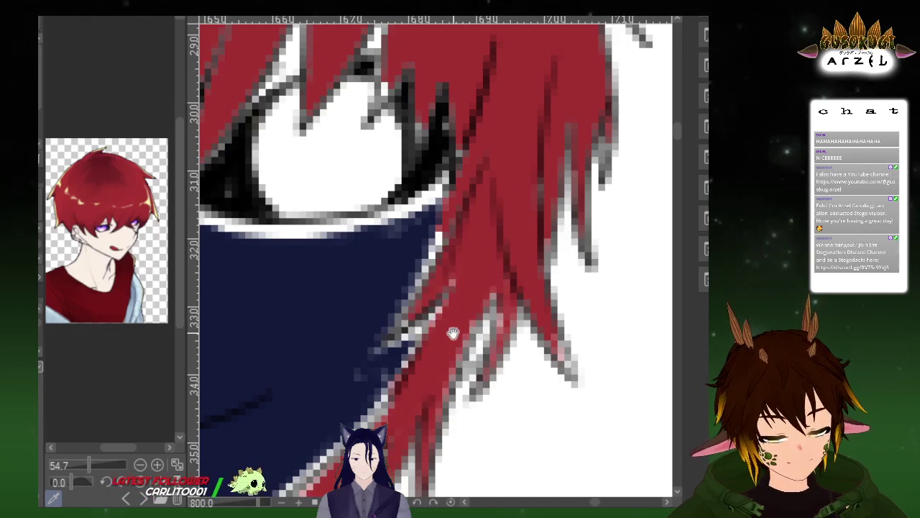
drag(453, 333, 531, 178)
mouse_move(394, 314)
mouse_down()
mouse_move(503, 214)
mouse_move(352, 360)
mouse_up()
drag(305, 395, 348, 348)
drag(424, 307, 462, 237)
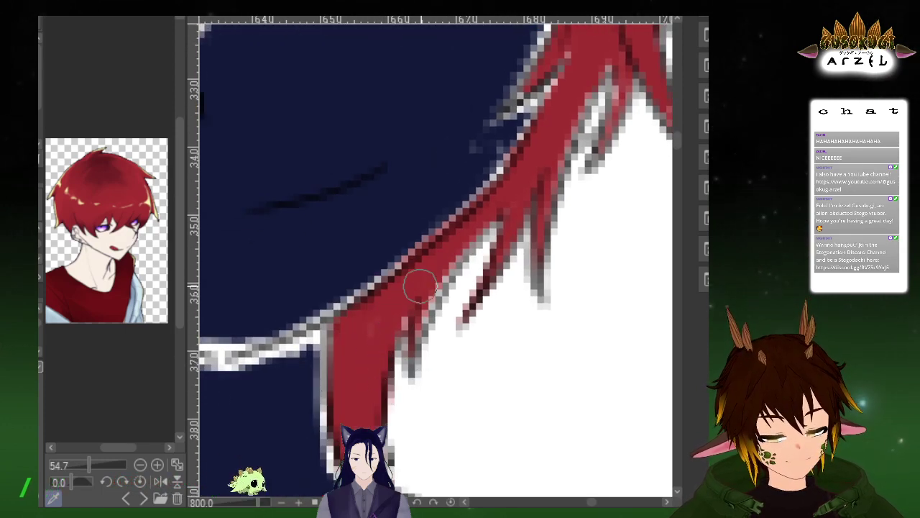
mouse_move(414, 350)
mouse_down()
mouse_move(604, 135)
mouse_move(612, 69)
mouse_move(485, 298)
mouse_up()
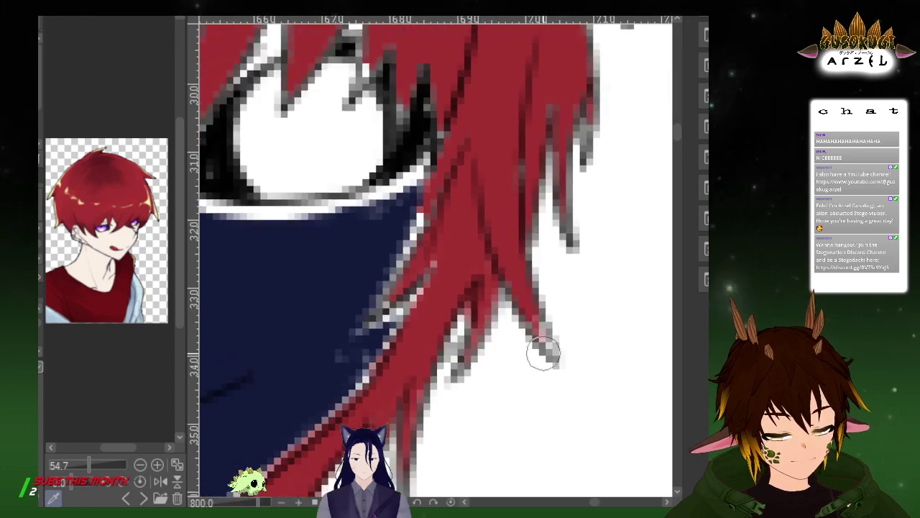
drag(566, 110, 530, 208)
Paint red over the fringe tips above the right eye and along the outline of the central strand
drag(414, 128, 487, 193)
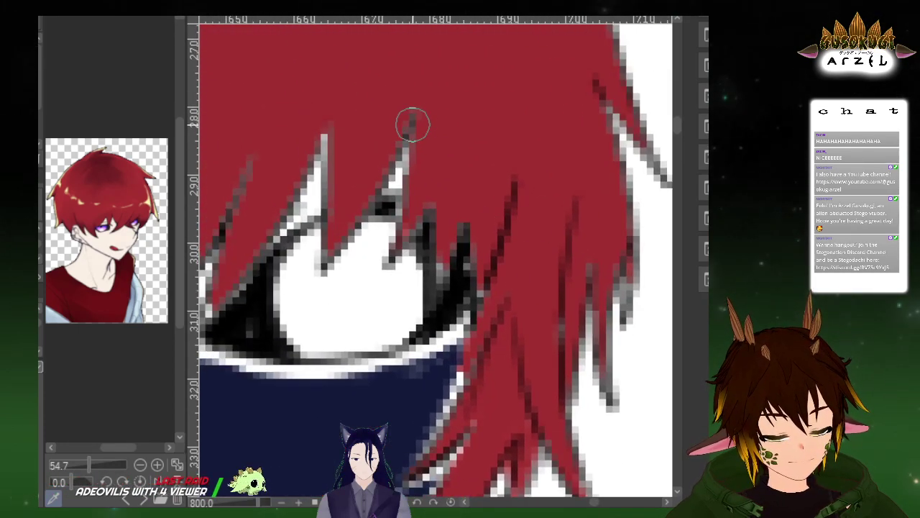
drag(411, 122, 392, 257)
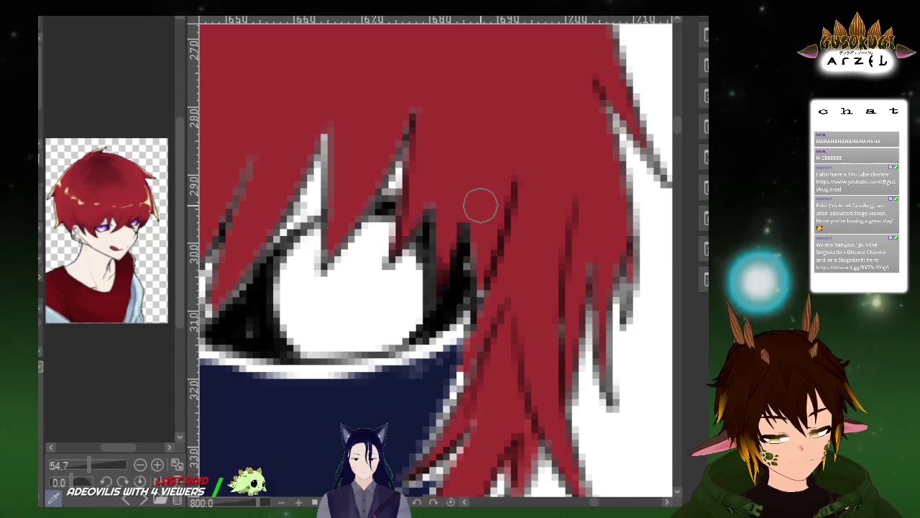
scroll(484, 200, left, 3)
mouse_move(450, 144)
mouse_down()
mouse_move(441, 133)
mouse_move(453, 165)
mouse_move(436, 273)
mouse_move(467, 208)
mouse_up()
mouse_move(386, 240)
mouse_down()
mouse_move(429, 165)
mouse_move(460, 65)
mouse_up()
drag(373, 257, 454, 166)
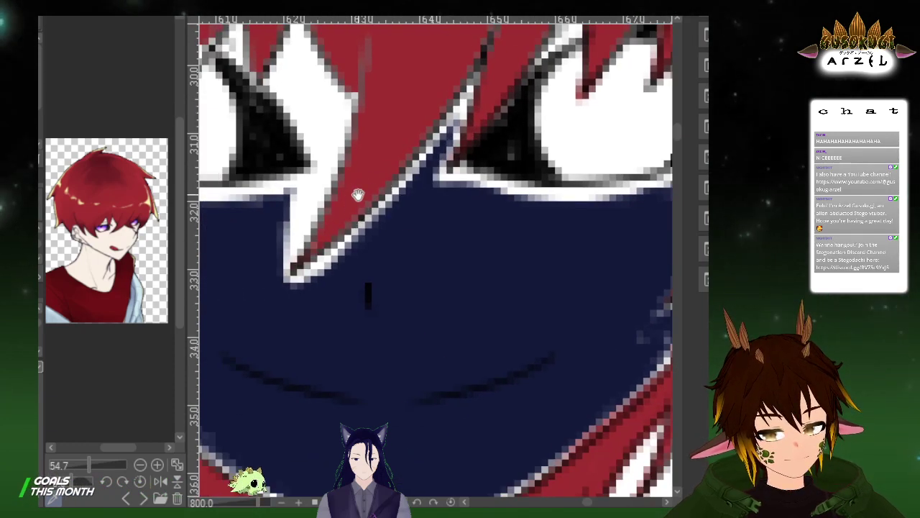
scroll(360, 192, up, 2)
drag(357, 144, 301, 338)
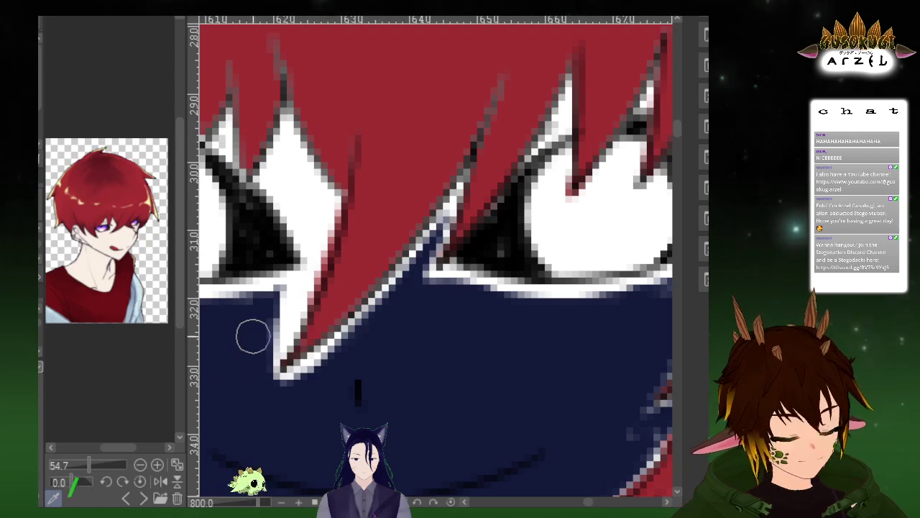
Paint the white gap between the left eye and the central hair strand dark navy
mouse_move(270, 308)
mouse_down()
mouse_move(294, 290)
mouse_move(277, 302)
mouse_move(269, 380)
mouse_move(359, 338)
mouse_up()
mouse_move(263, 195)
mouse_down()
mouse_move(287, 130)
mouse_move(280, 148)
mouse_move(284, 131)
mouse_move(315, 201)
mouse_move(271, 176)
mouse_move(304, 230)
mouse_move(288, 180)
mouse_move(309, 202)
mouse_up()
mouse_move(287, 137)
mouse_down()
mouse_move(321, 201)
mouse_move(321, 214)
mouse_move(302, 219)
mouse_move(312, 251)
mouse_move(326, 203)
mouse_move(300, 208)
mouse_up()
scroll(466, 216, down, 5)
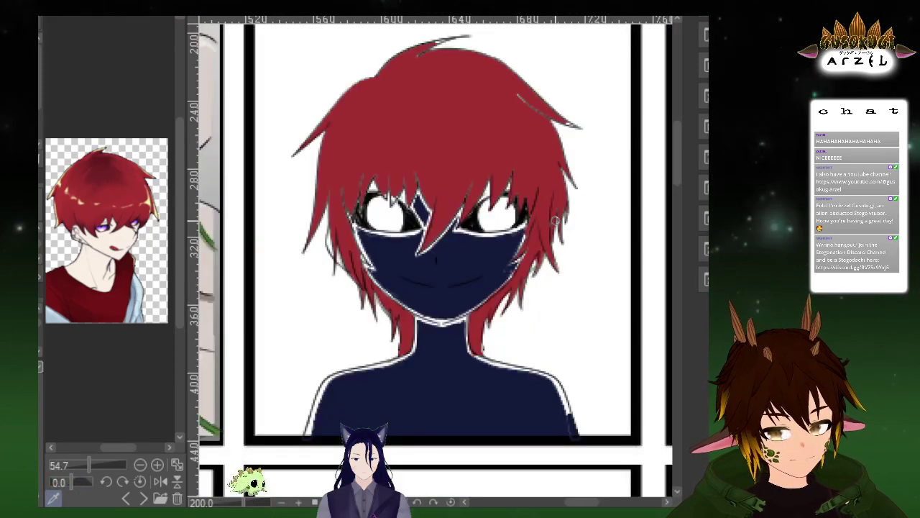
Paint red over the white gaps along the pointed tuft at the hair's upper right
scroll(485, 264, up, 2)
drag(482, 271, 520, 177)
scroll(470, 263, up, 2)
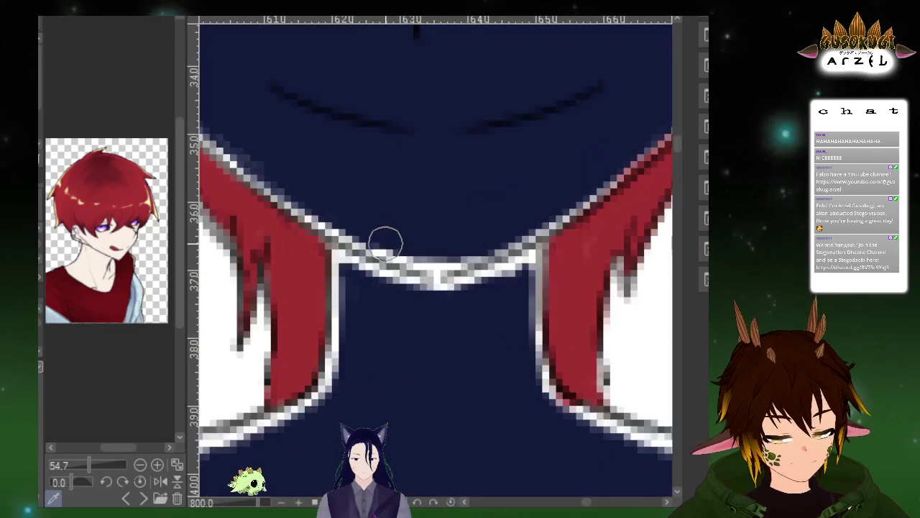
scroll(644, 227, down, 4)
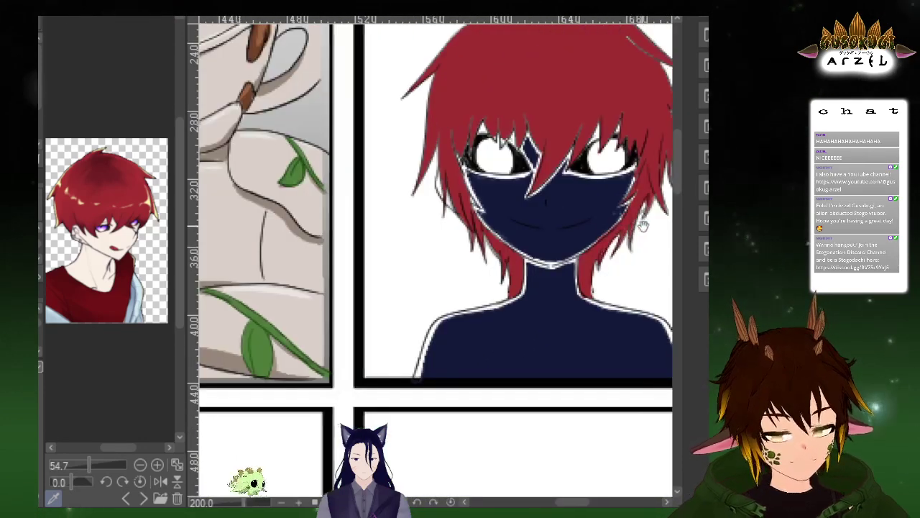
drag(644, 226, 540, 349)
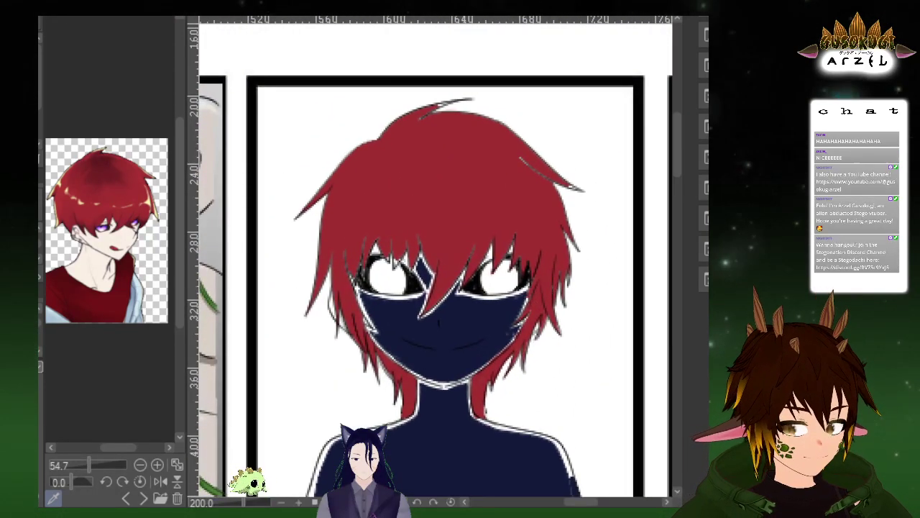
scroll(539, 154, up, 4)
drag(482, 158, 547, 219)
drag(643, 232, 512, 171)
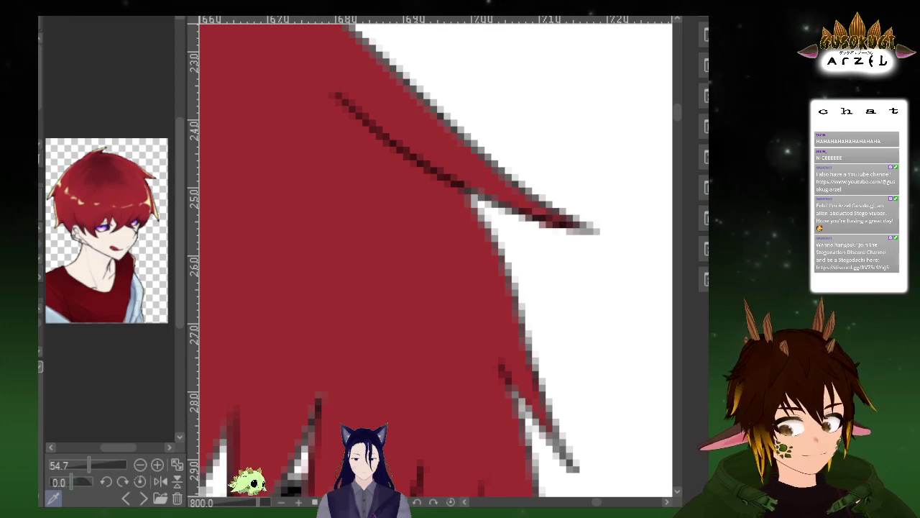
Select the interior of the portrait panel with a rectangle and fill its background and remaining white gaps with dark navy
key(ctrl+minus)
key(ctrl+minus)
key(ctrl+minus)
key(ctrl+minus)
key(ctrl+minus)
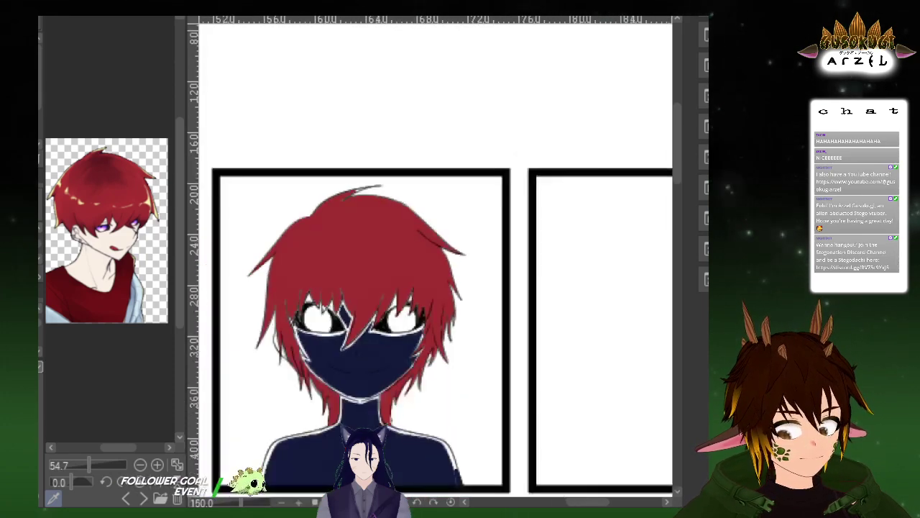
drag(273, 144, 368, 60)
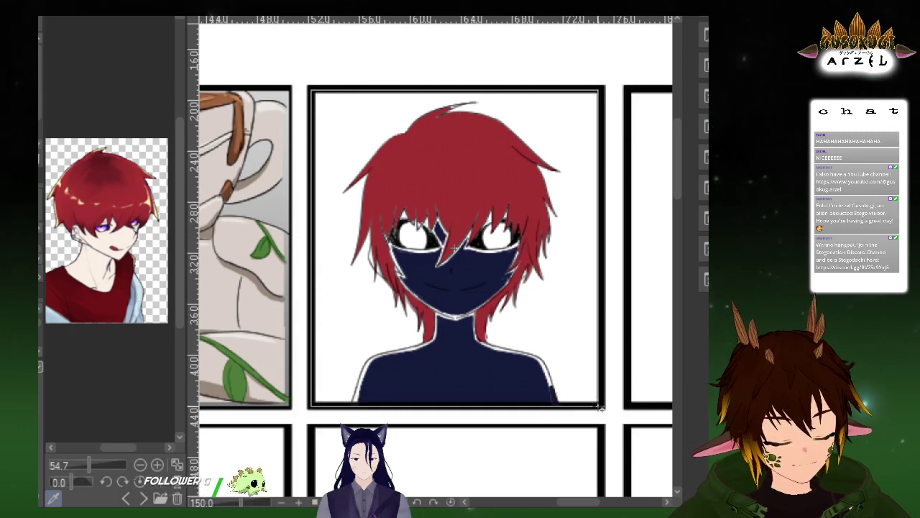
drag(311, 90, 602, 410)
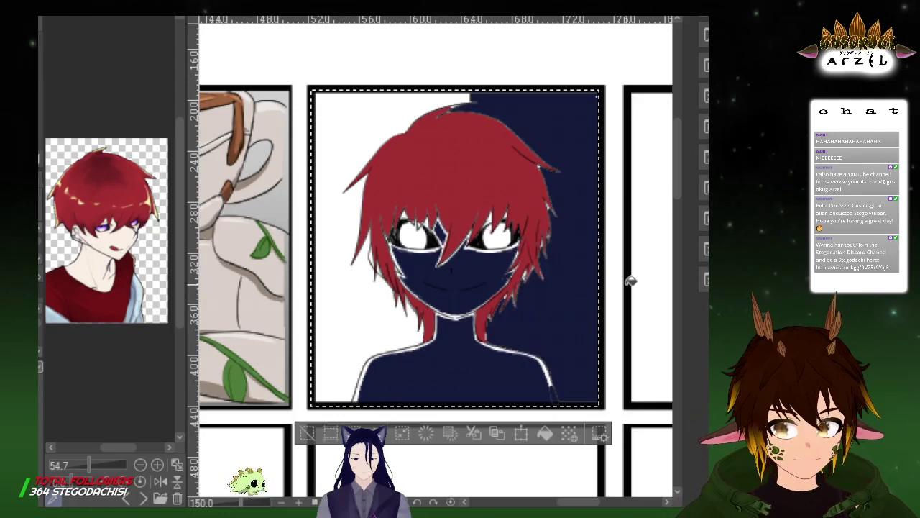
key(ctrl+z)
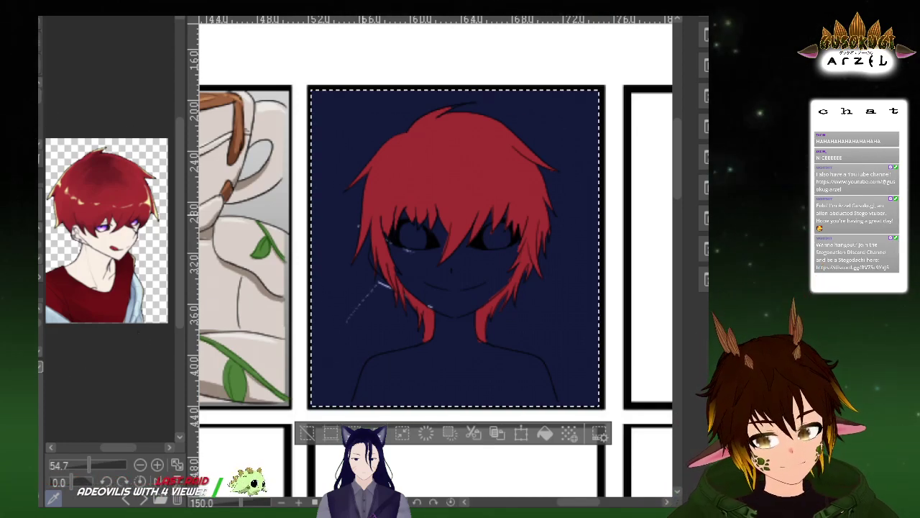
mouse_move(412, 268)
mouse_down()
mouse_move(342, 324)
mouse_move(388, 281)
mouse_up()
key(ctrl+z)
key(ctrl+z)
drag(383, 327, 370, 189)
key(ctrl+z)
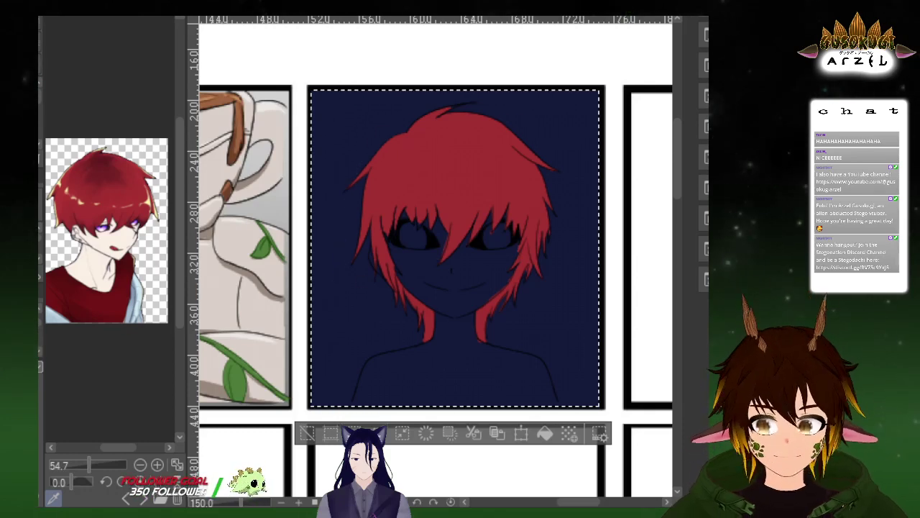
drag(333, 317, 371, 162)
key(ctrl+z)
drag(328, 352, 411, 93)
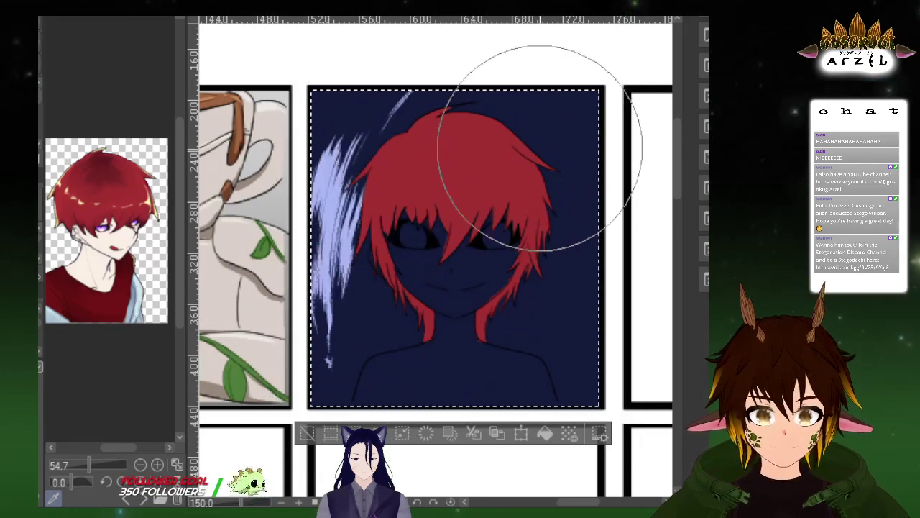
key(ctrl+z)
key(ctrl+z)
key(ctrl+z)
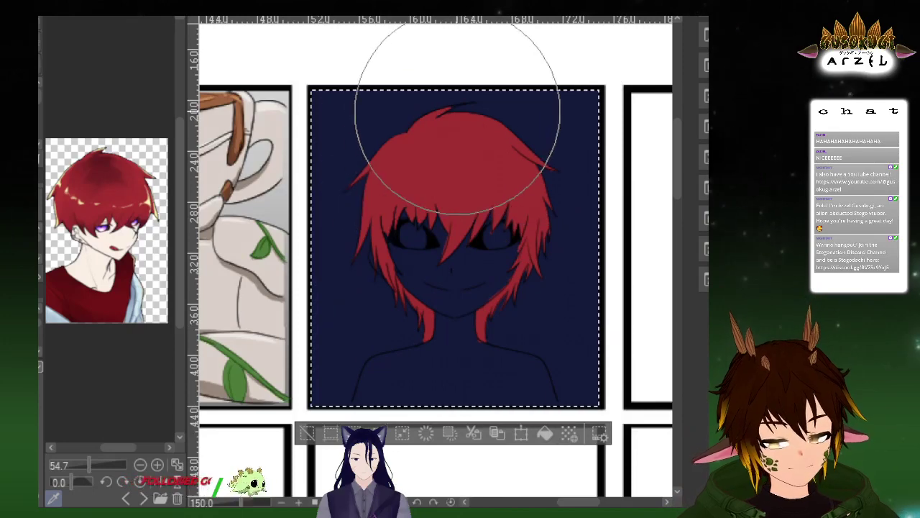
key(ctrl+z)
mouse_move(357, 108)
mouse_down()
mouse_move(441, 378)
mouse_move(558, 182)
mouse_move(439, 148)
mouse_move(555, 235)
mouse_move(551, 287)
mouse_up()
key(ctrl+z)
Paint pale lavender-blue textured brush strokes swirling around the character across the navy background of the portrait panel
mouse_move(421, 108)
mouse_down()
mouse_move(381, 117)
mouse_move(573, 259)
mouse_up()
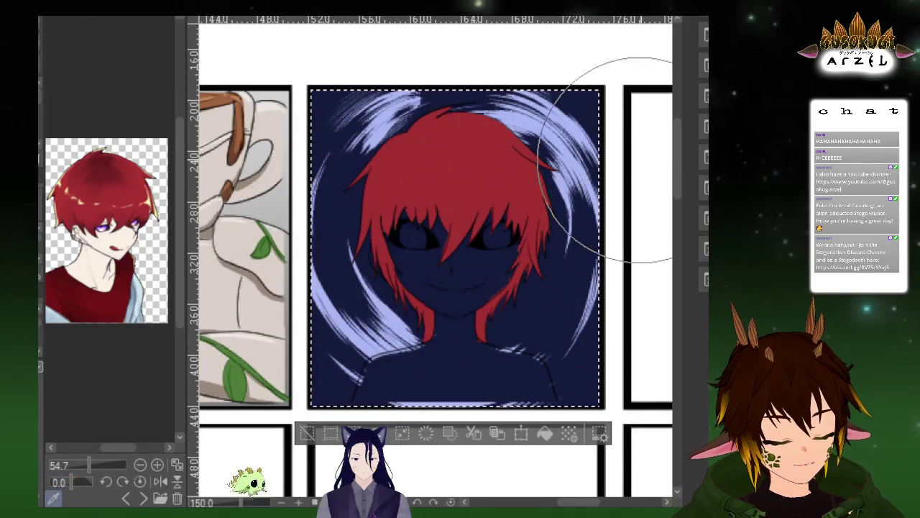
scroll(656, 149, down, 1)
mouse_move(651, 170)
mouse_down()
mouse_move(542, 195)
mouse_move(559, 209)
mouse_up()
scroll(458, 239, up, 1)
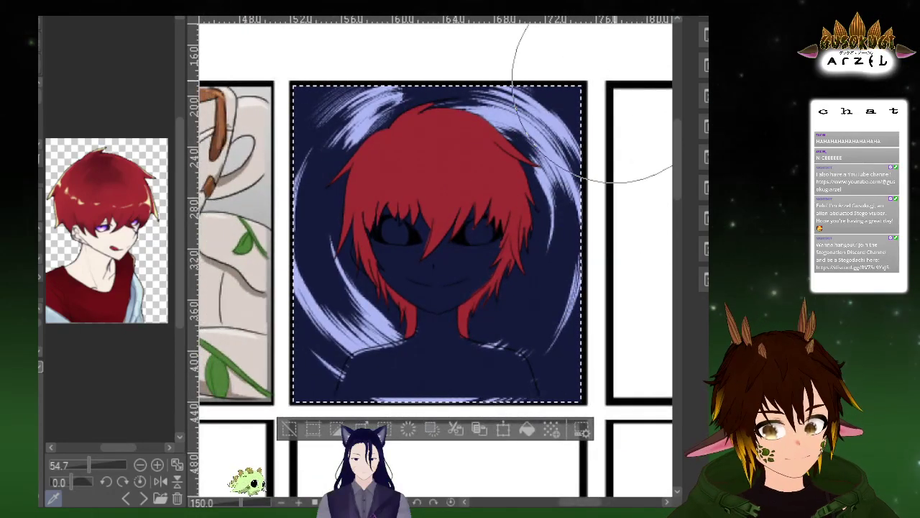
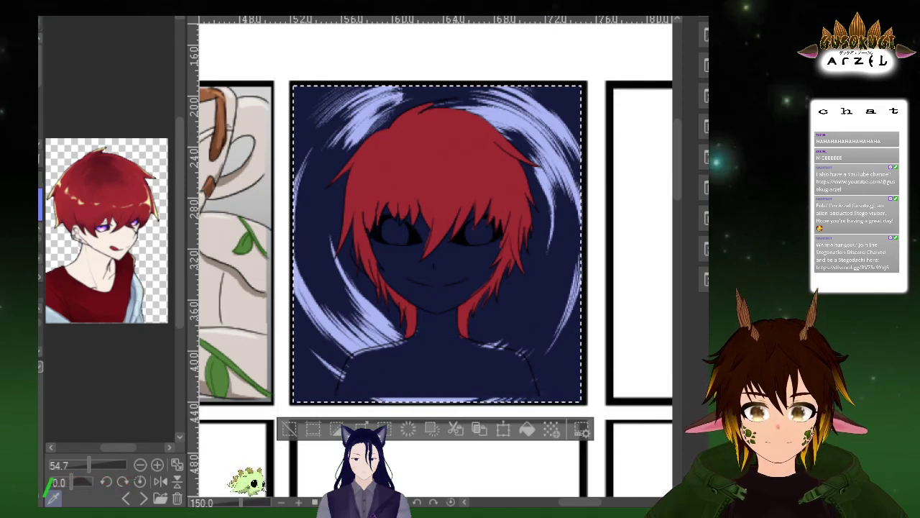
Try a beige gradient rising from the lower edge of the portrait panel's navy background
key(ctrl+z)
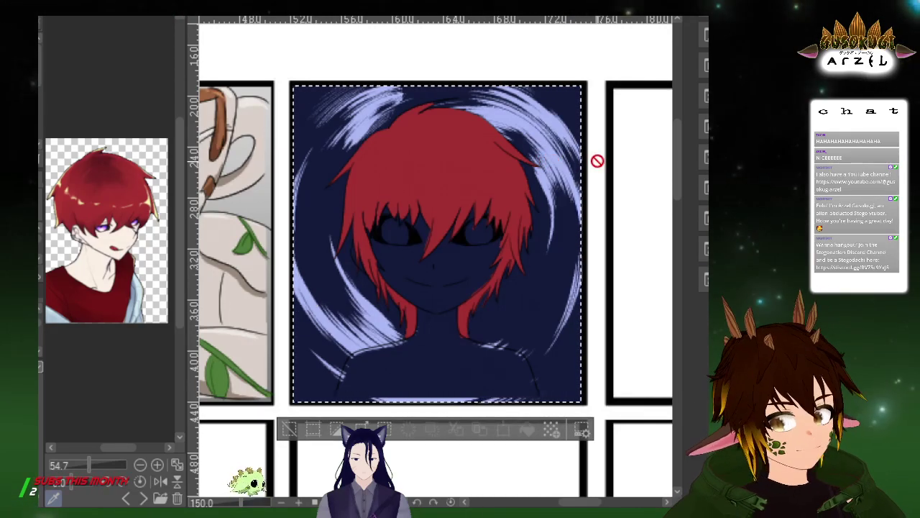
key(i)
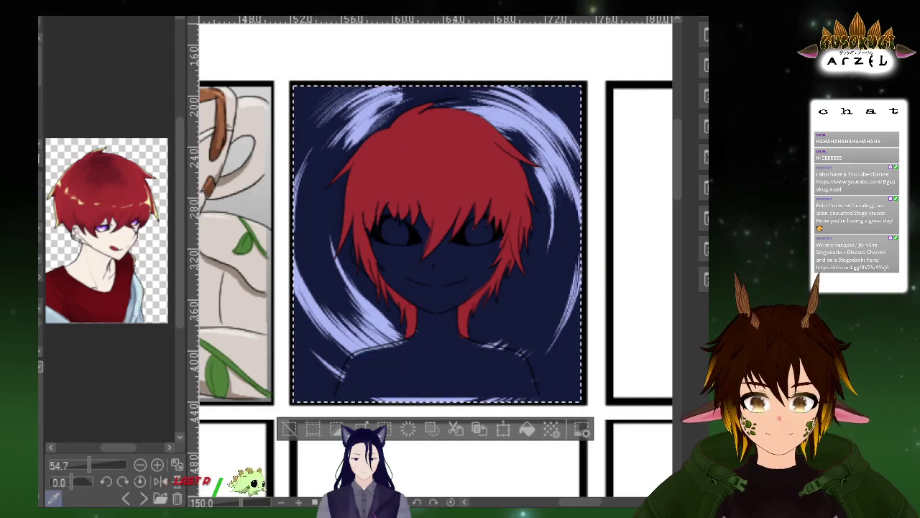
key(Delete)
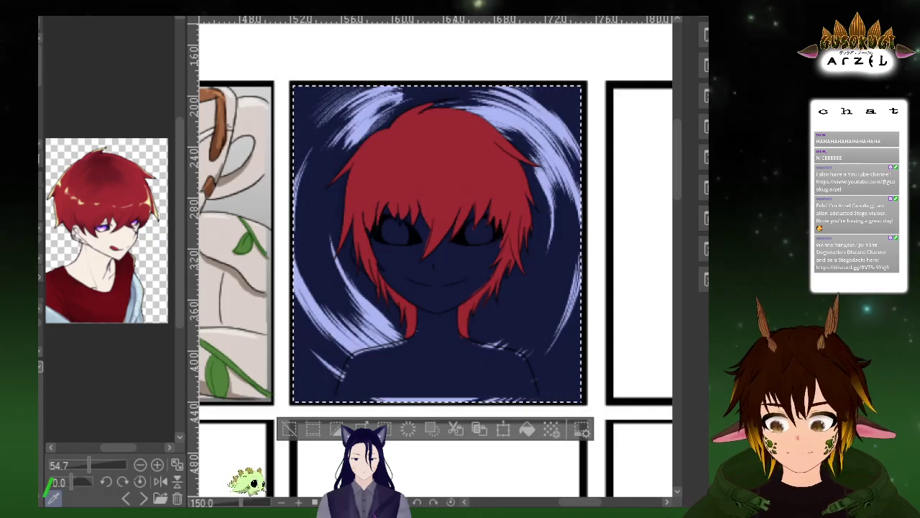
drag(544, 229, 544, 204)
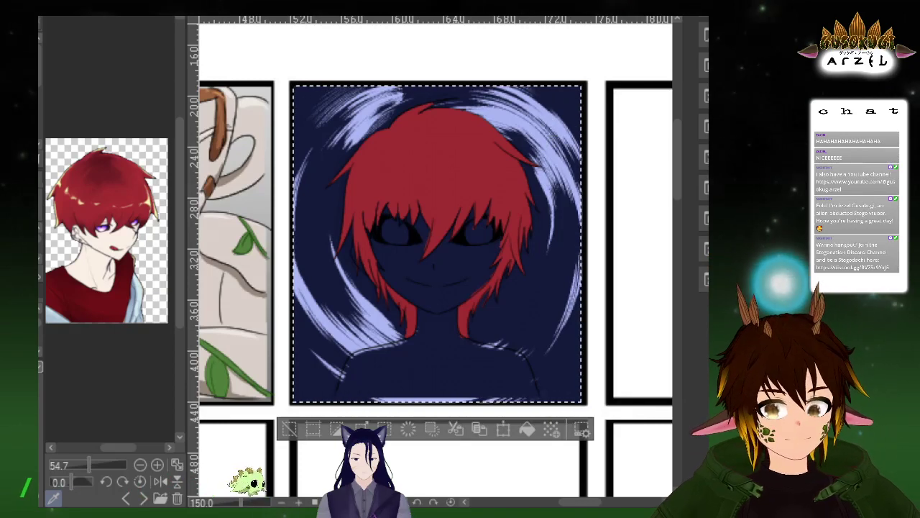
key(ctrl+z)
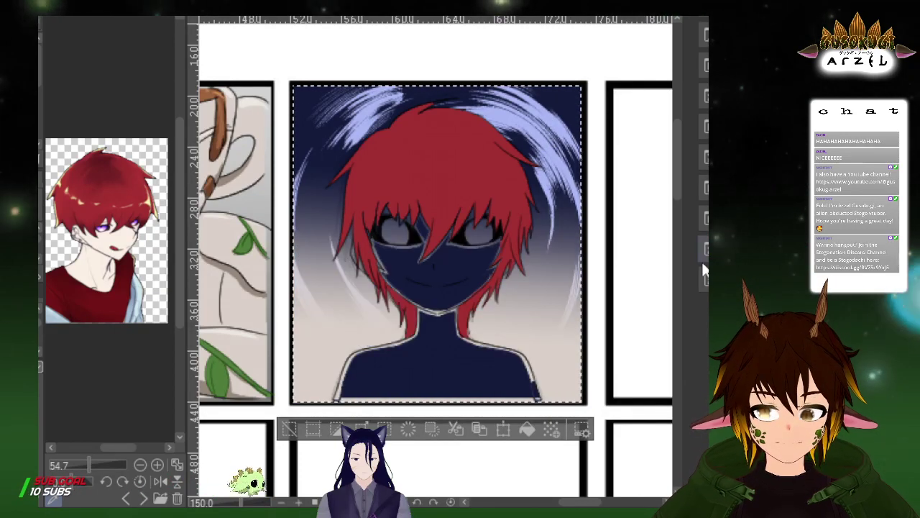
key(ctrl+y)
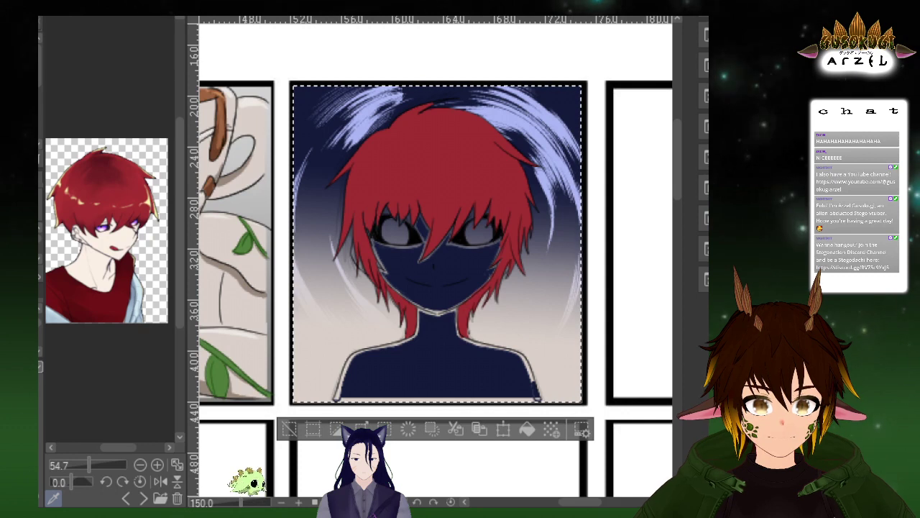
key(ctrl+z)
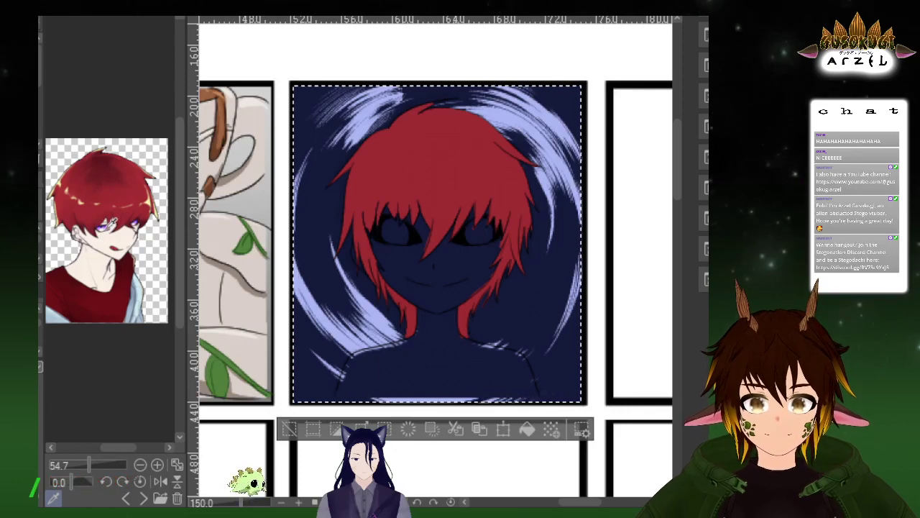
Airbrush soft purple glows beside the hair's left side, above the right shoulder and in the panel's upper-right corner
click(336, 229)
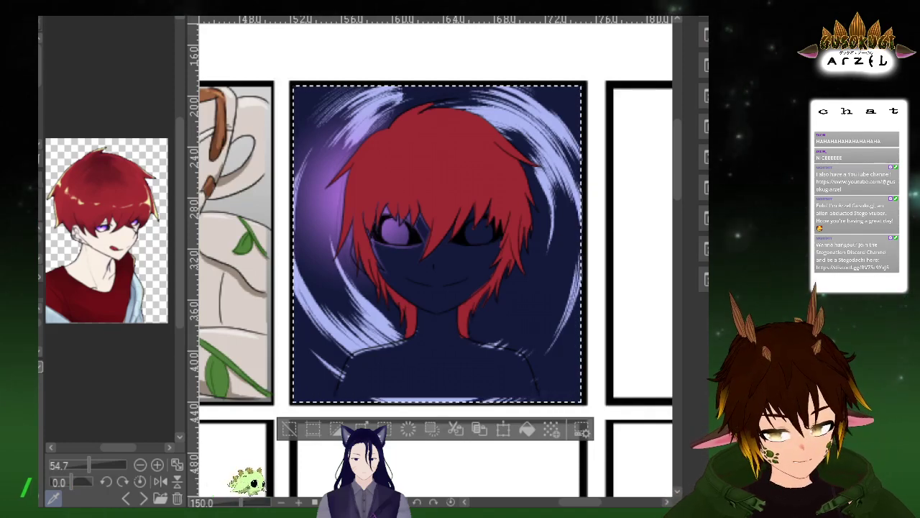
mouse_move(534, 324)
ctrl+alt+mouse_down()
mouse_move(539, 211)
mouse_move(601, 194)
mouse_move(583, 183)
mouse_move(627, 171)
ctrl+alt+mouse_up()
click(533, 324)
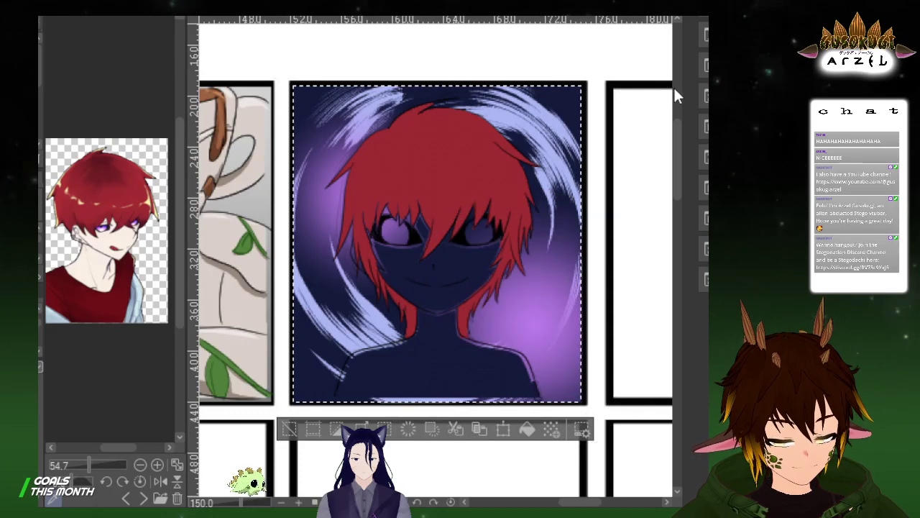
ctrl+alt+drag(553, 82, 499, 191)
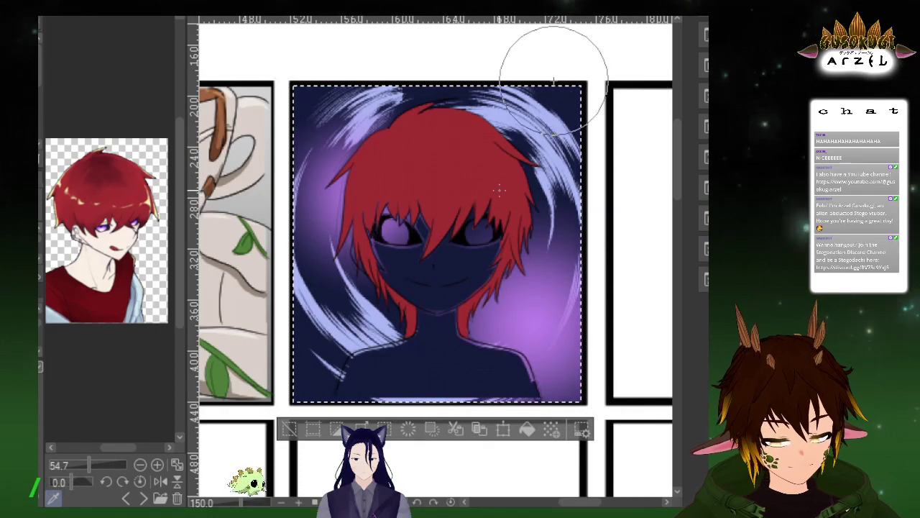
click(554, 82)
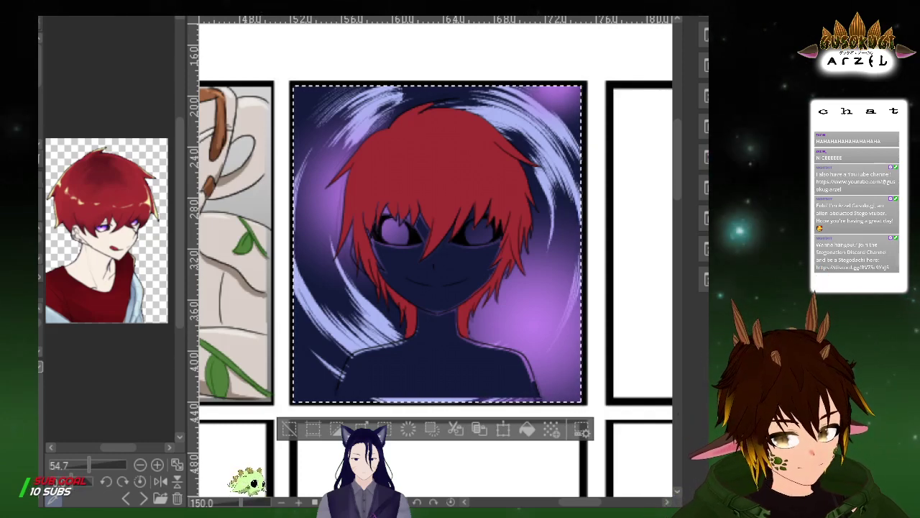
Compare blending modes for the purple glows and apply one that brightens the background swirls
key(ctrl+z)
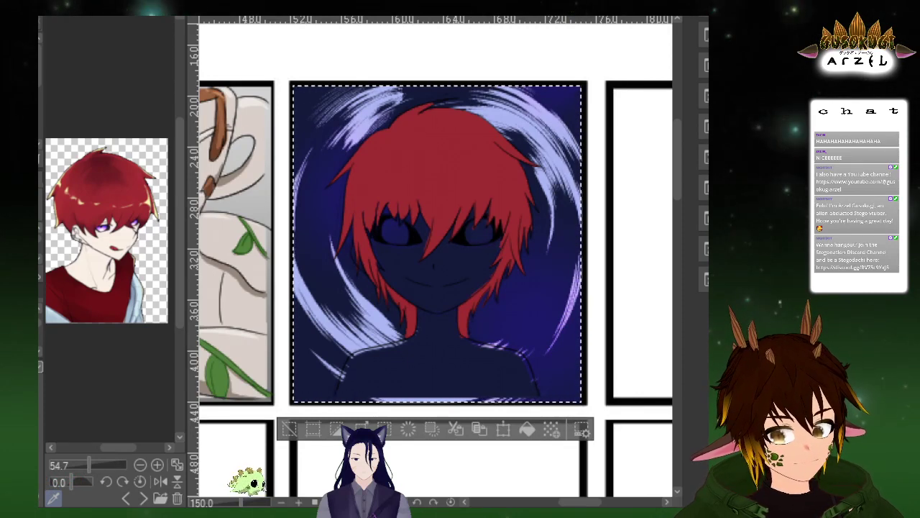
key(ctrl+y)
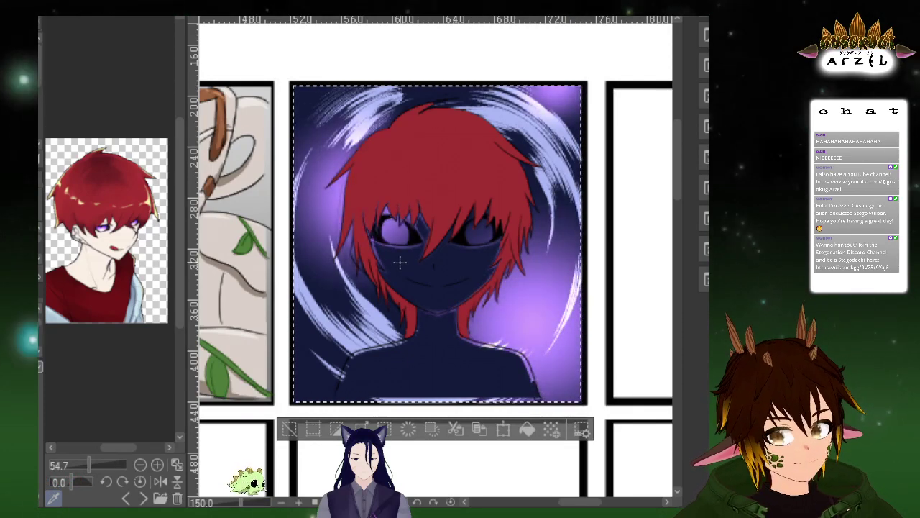
scroll(406, 258, up, 3)
drag(599, 278, 600, 300)
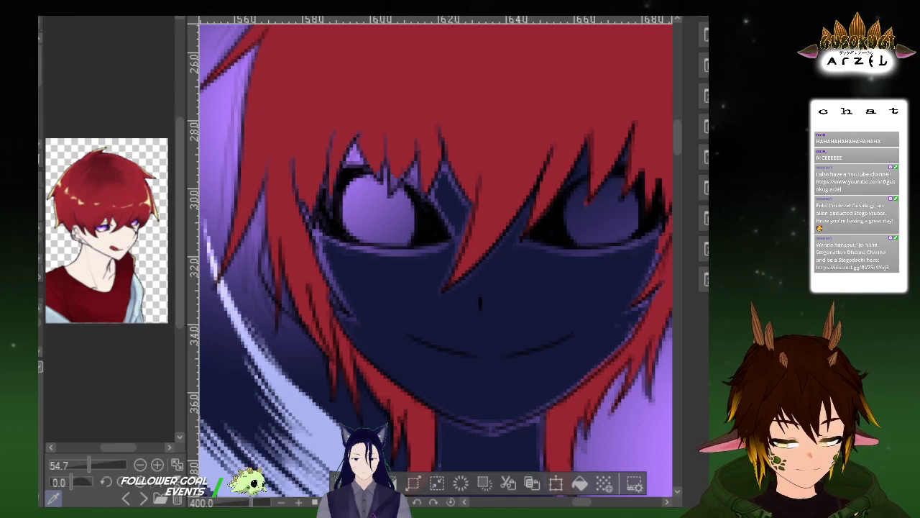
scroll(572, 193, down, 2)
drag(613, 208, 515, 217)
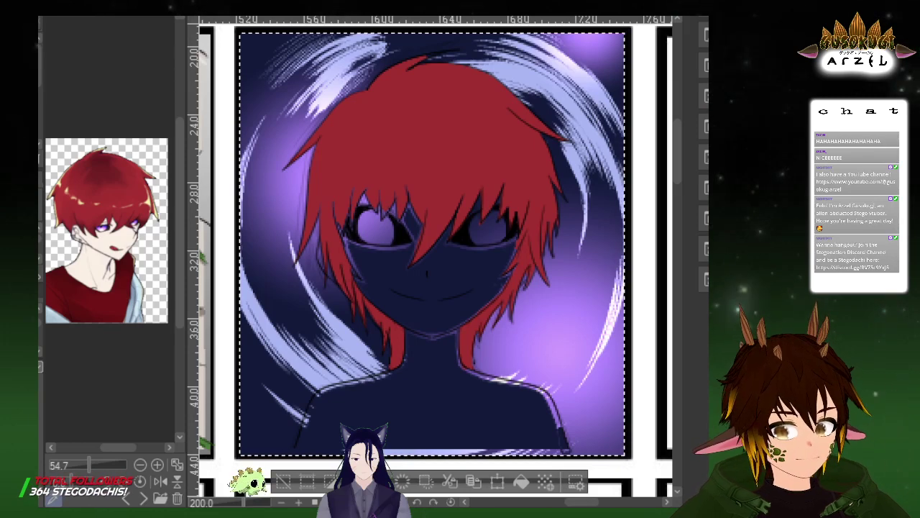
key(ctrl+z)
key(ctrl+y)
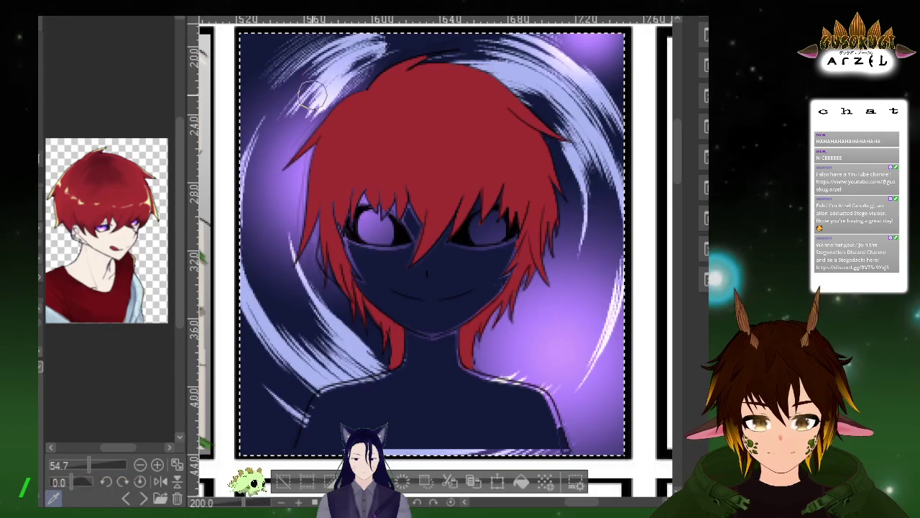
Blend the hard brush streaks of the background swirls into soft, smooth curves around the character
mouse_move(302, 108)
mouse_down()
mouse_move(370, 50)
mouse_move(216, 237)
mouse_move(270, 208)
mouse_move(401, 425)
mouse_move(350, 300)
mouse_up()
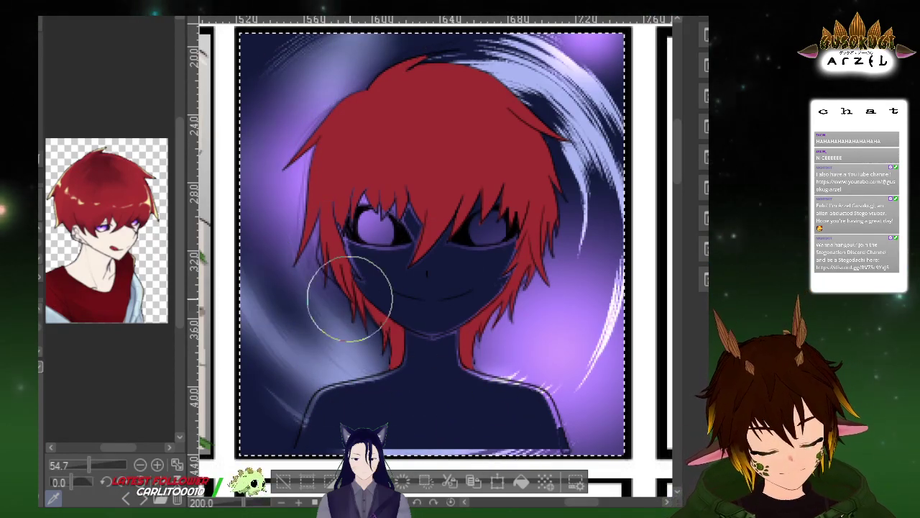
mouse_move(590, 324)
mouse_down()
mouse_move(551, 107)
mouse_move(539, 66)
mouse_move(508, 29)
mouse_up()
key(ctrl+z)
mouse_move(366, 64)
mouse_down()
mouse_move(282, 88)
mouse_move(360, 62)
mouse_move(249, 140)
mouse_move(361, 36)
mouse_move(309, 86)
mouse_move(230, 205)
mouse_move(320, 399)
mouse_move(420, 404)
mouse_move(381, 360)
mouse_up()
key(ctrl+z)
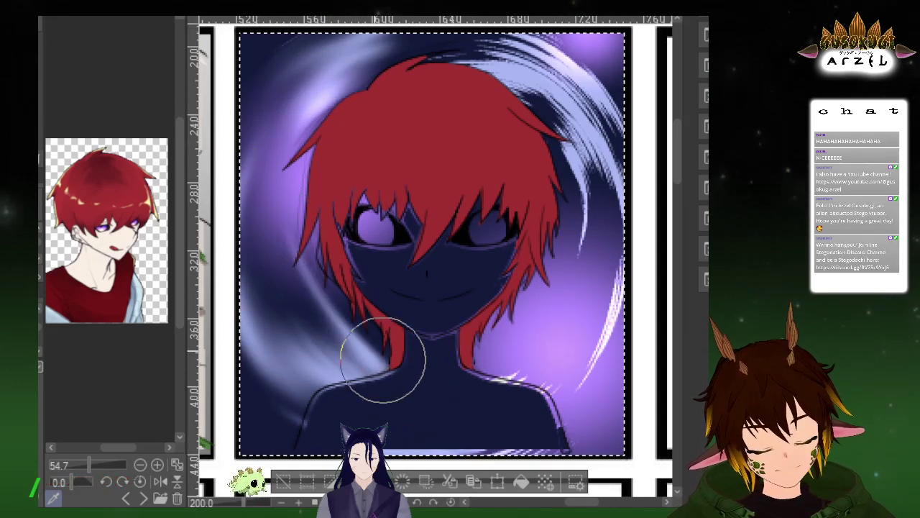
mouse_move(523, 91)
mouse_down()
mouse_move(568, 131)
mouse_move(611, 222)
mouse_move(602, 216)
mouse_move(589, 390)
mouse_move(578, 75)
mouse_move(374, 78)
mouse_up()
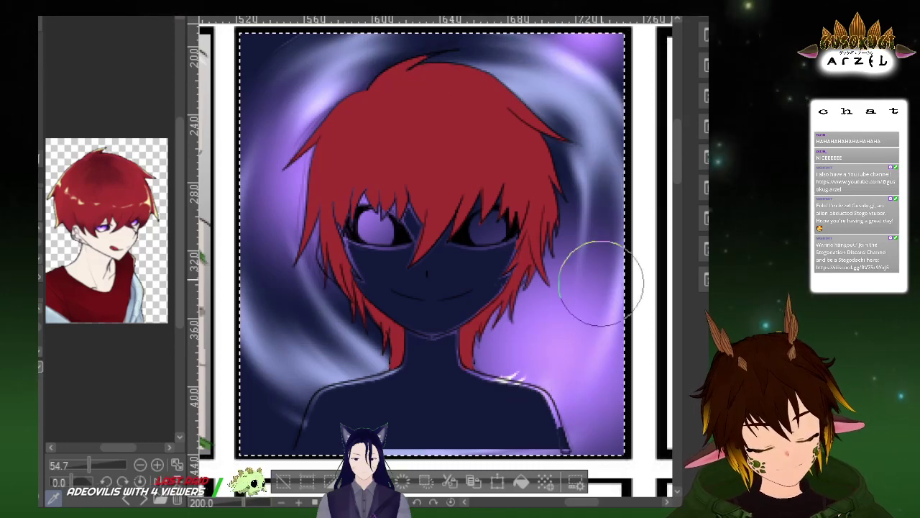
drag(647, 339, 622, 278)
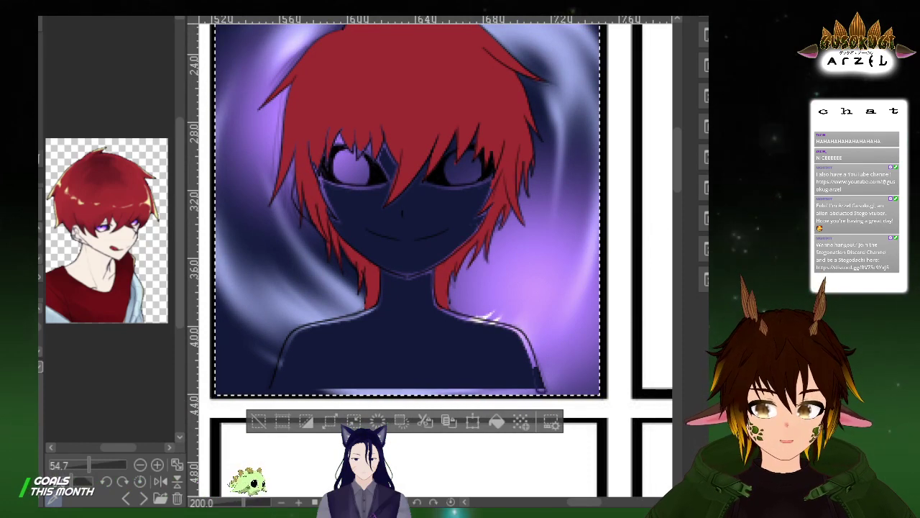
Select the black panel borders, erase the background paint overlapping them and clear the selection
key(ctrl+d)
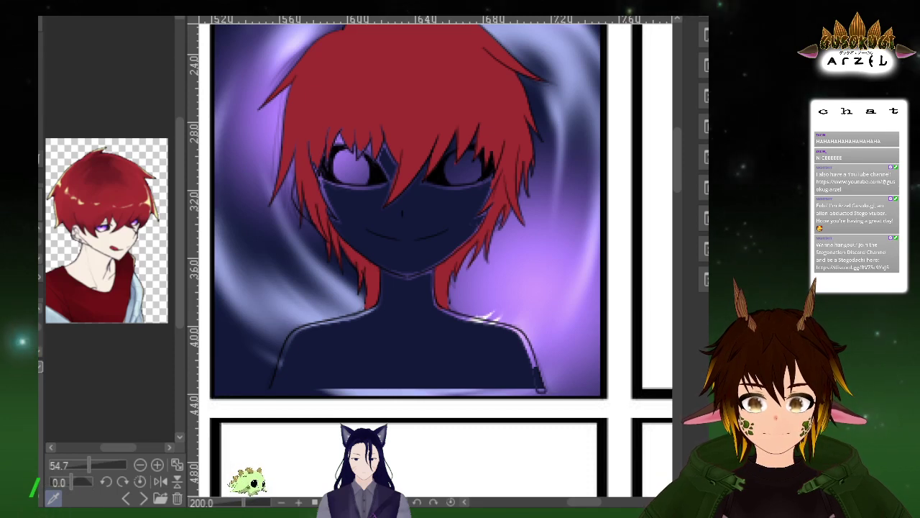
click(604, 77)
key(ctrl+d)
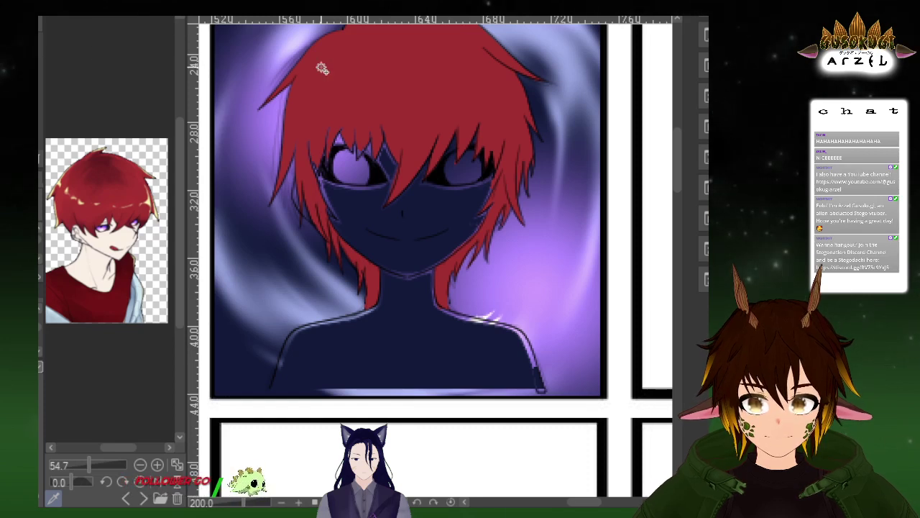
key(ctrl+z)
key(ctrl+d)
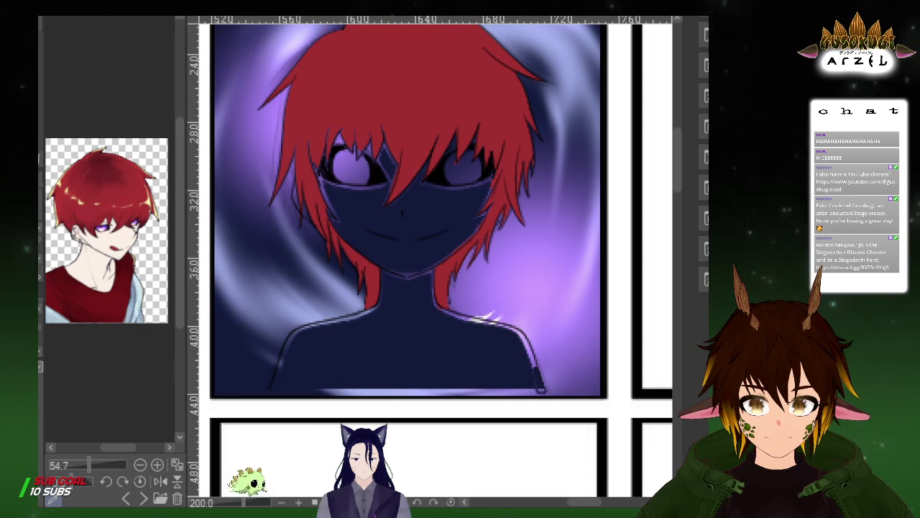
key(ctrl+z)
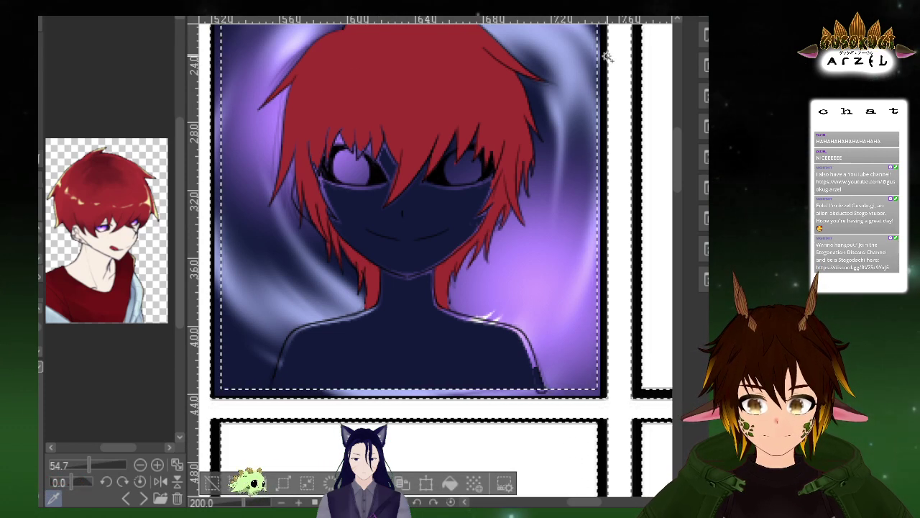
key(Delete)
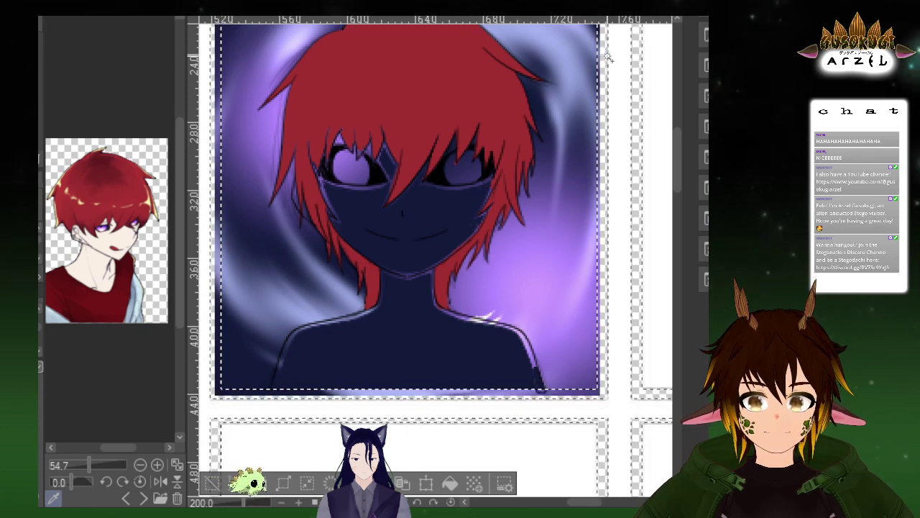
key(ctrl+z)
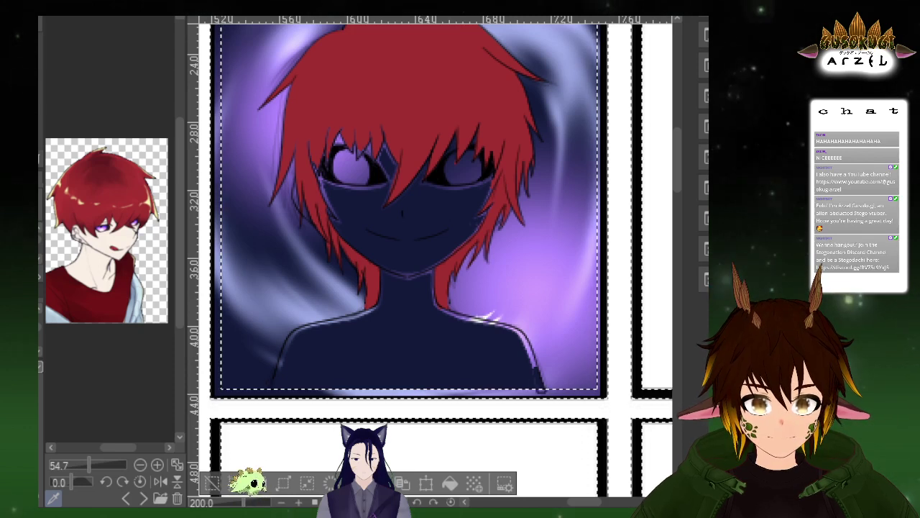
key(ctrl+d)
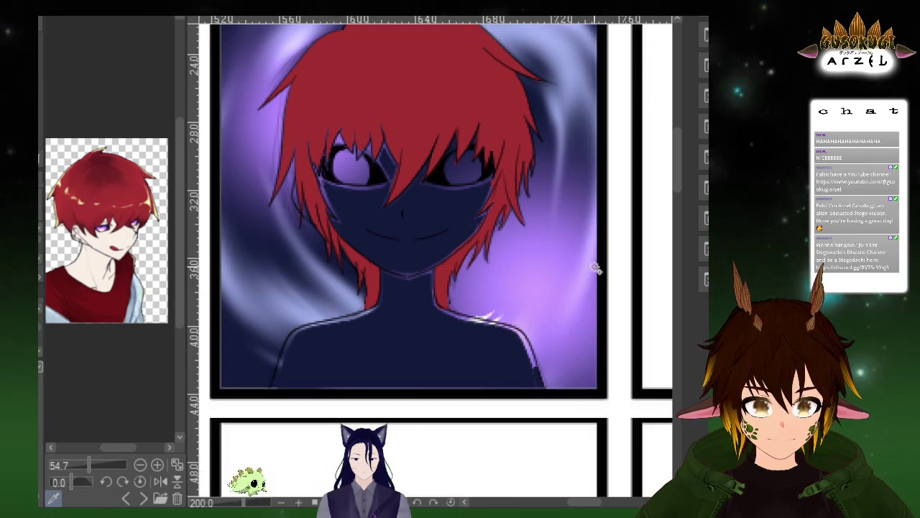
scroll(611, 271, down, 2)
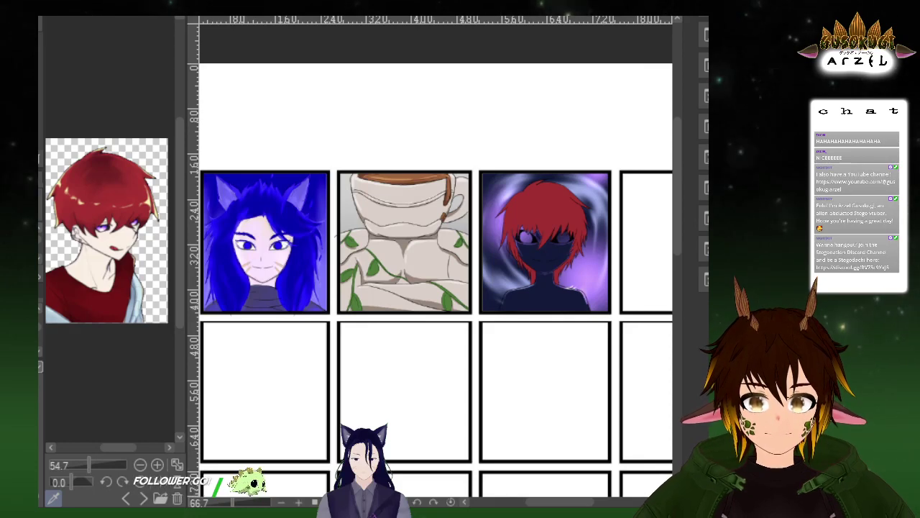
scroll(574, 242, up, 3)
drag(594, 324, 541, 319)
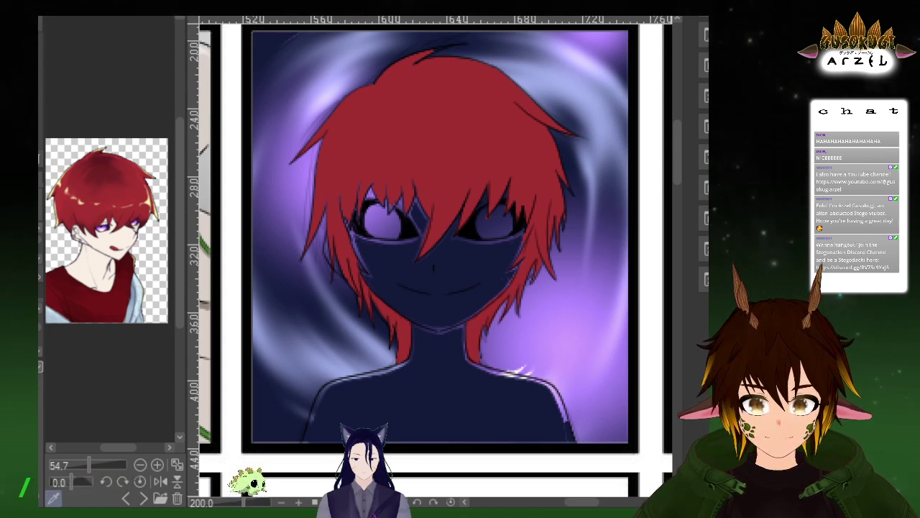
Let the purple glow shading fall over the character's body and hair in place of their flat navy and red
key(ctrl+z)
key(ctrl+y)
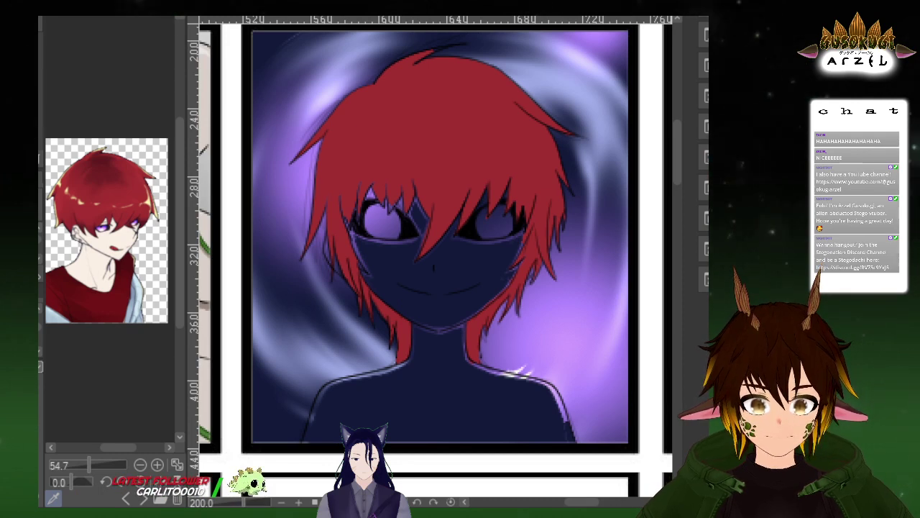
key(ctrl+z)
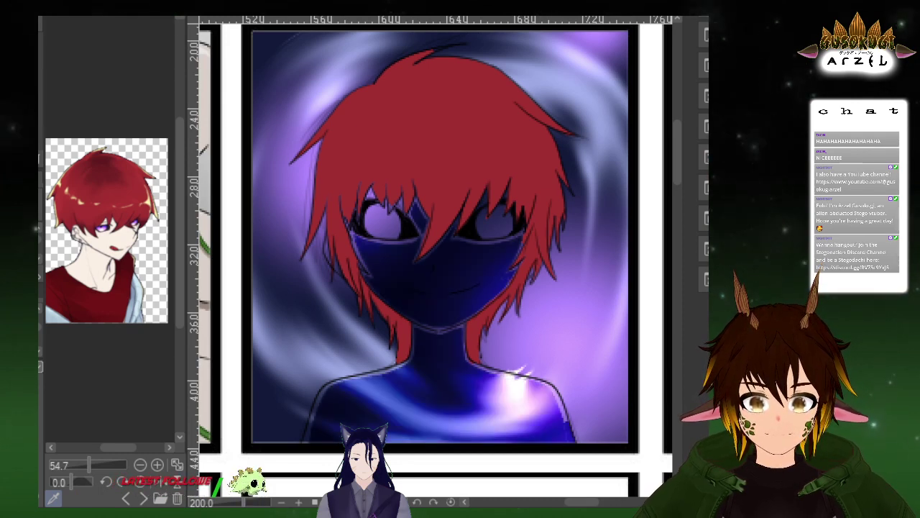
drag(618, 237, 613, 223)
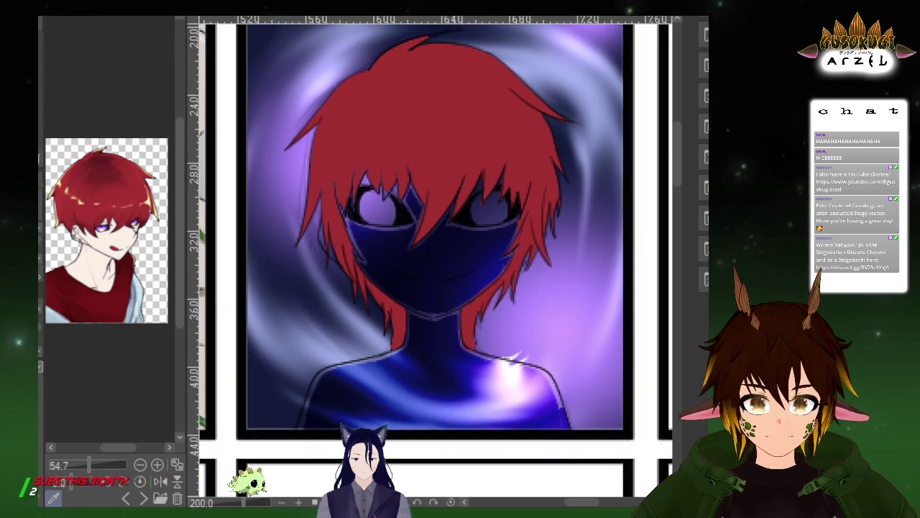
key(ctrl+z)
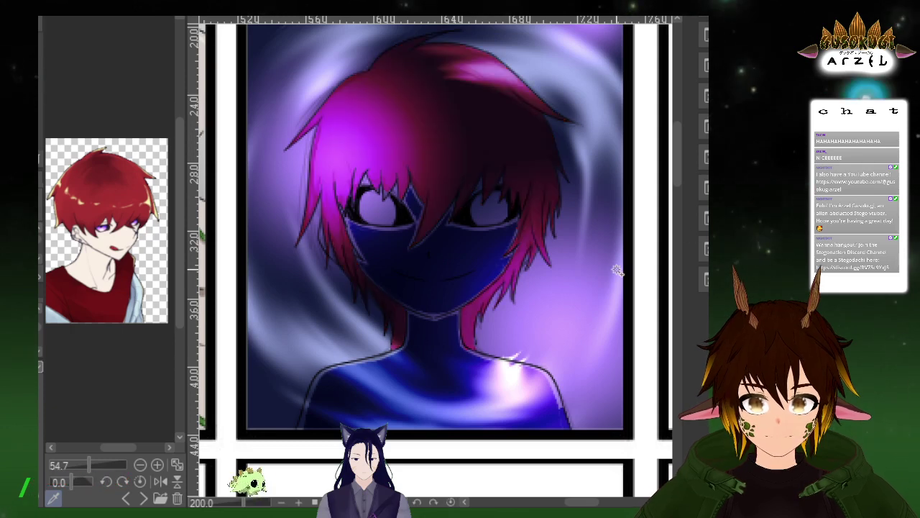
scroll(619, 268, down, 1)
drag(622, 269, 603, 275)
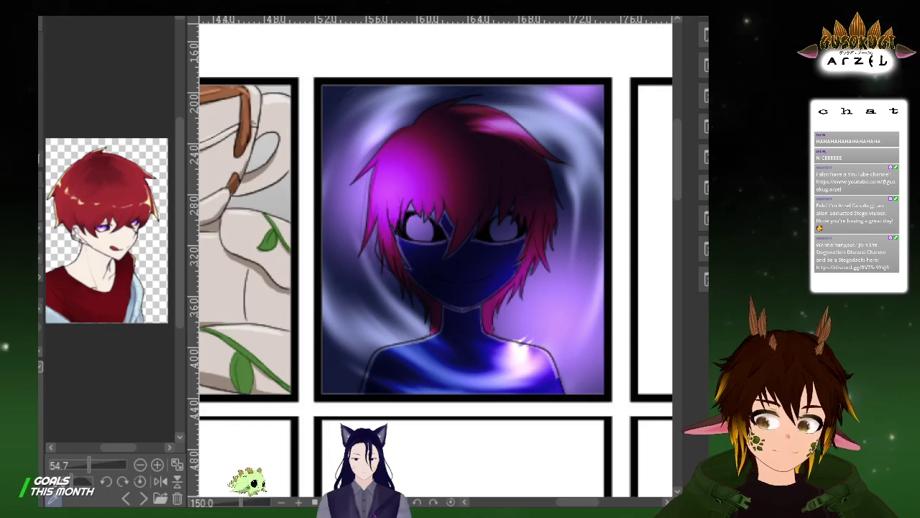
drag(584, 311, 577, 315)
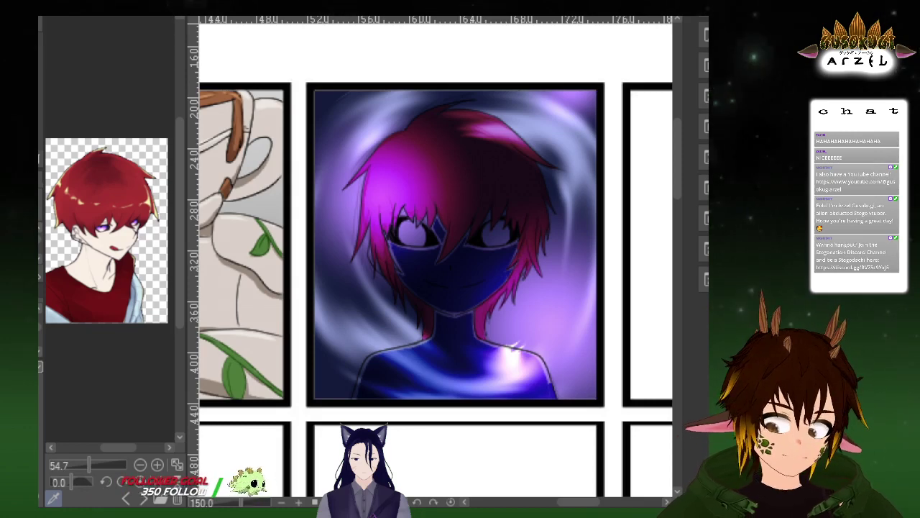
Compare the character's outlines and shading with and without the latest edit
key(ctrl+z)
key(ctrl+y)
key(ctrl+z)
key(ctrl+y)
key(ctrl+z)
key(ctrl+y)
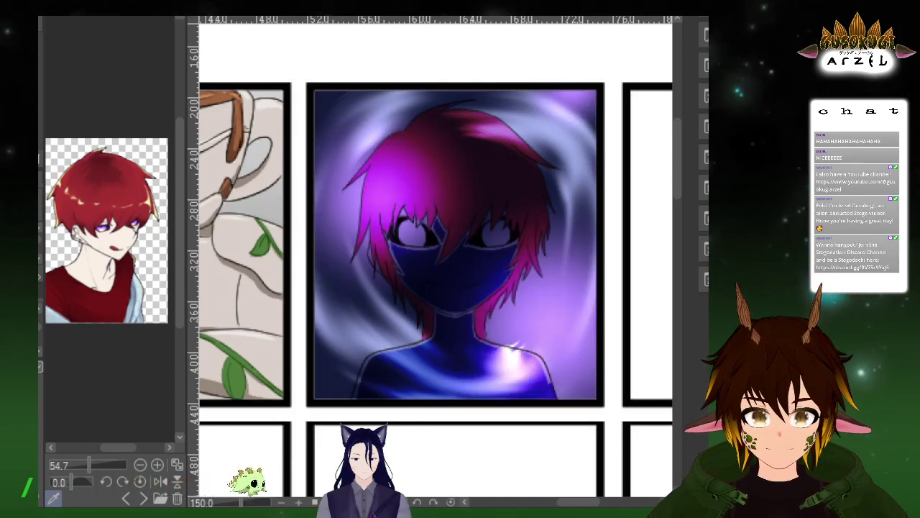
key(ctrl+z)
key(ctrl+y)
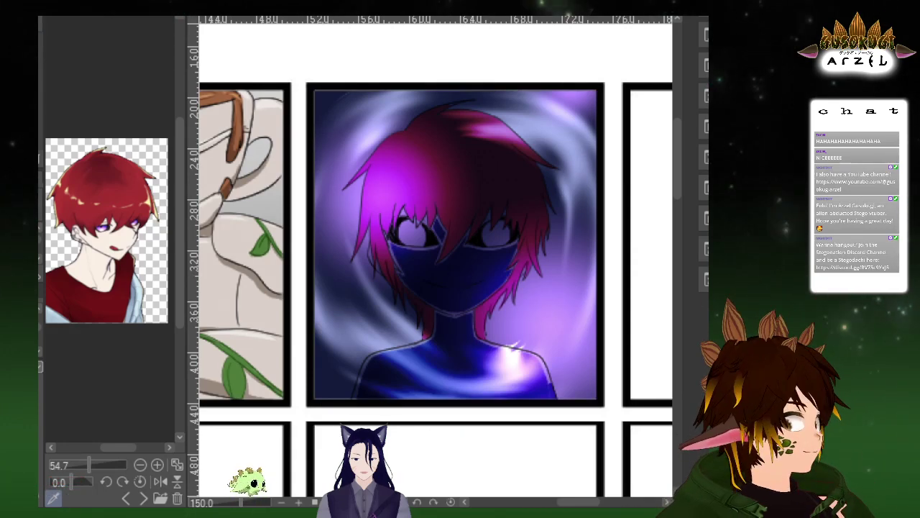
scroll(524, 223, up, 1)
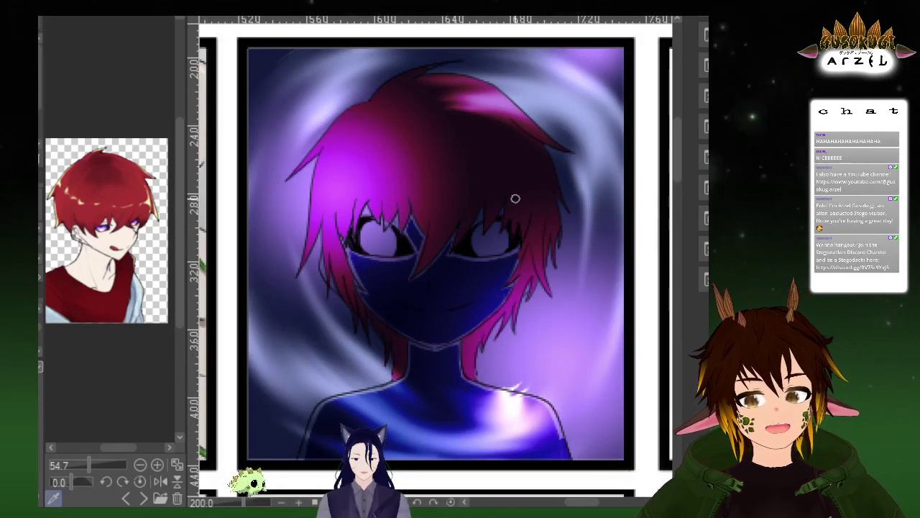
drag(559, 288, 576, 278)
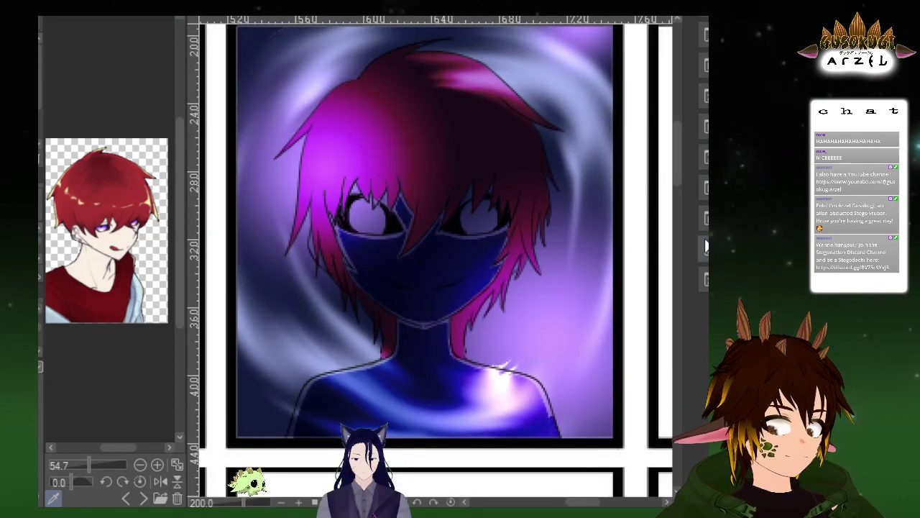
key(ctrl+z)
key(ctrl+y)
Clean the light purple fringe from the outlines of the face, chin and hair so the lines read dark
scroll(388, 276, up, 3)
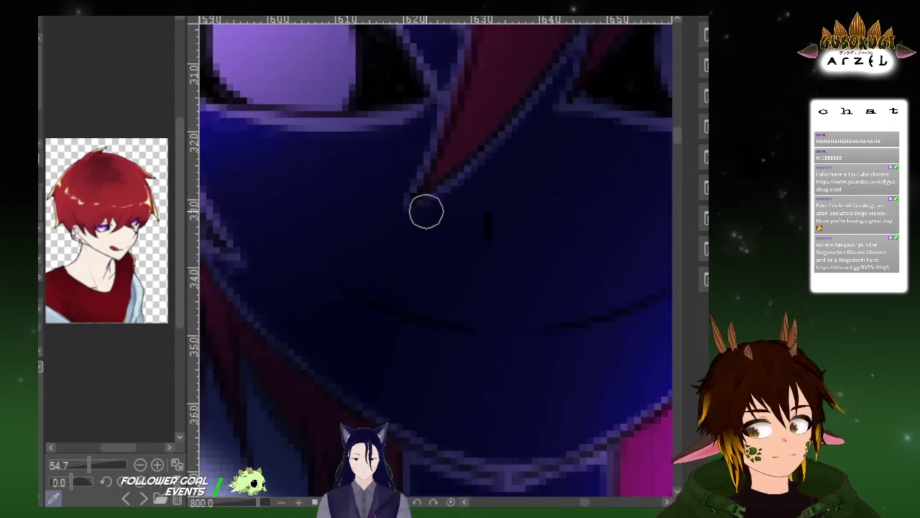
scroll(381, 165, down, 1)
drag(363, 163, 397, 192)
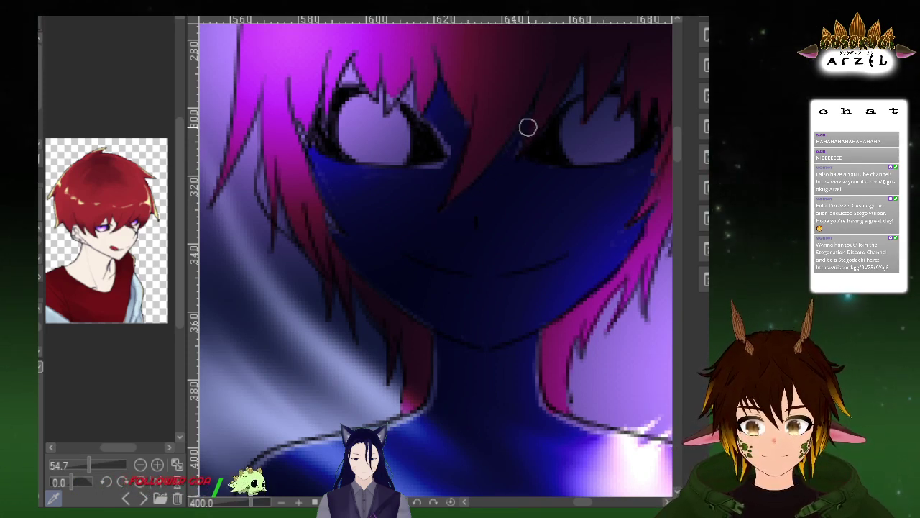
scroll(655, 163, down, 2)
drag(635, 195, 501, 236)
scroll(474, 166, up, 2)
scroll(432, 76, down, 2)
scroll(288, 220, up, 4)
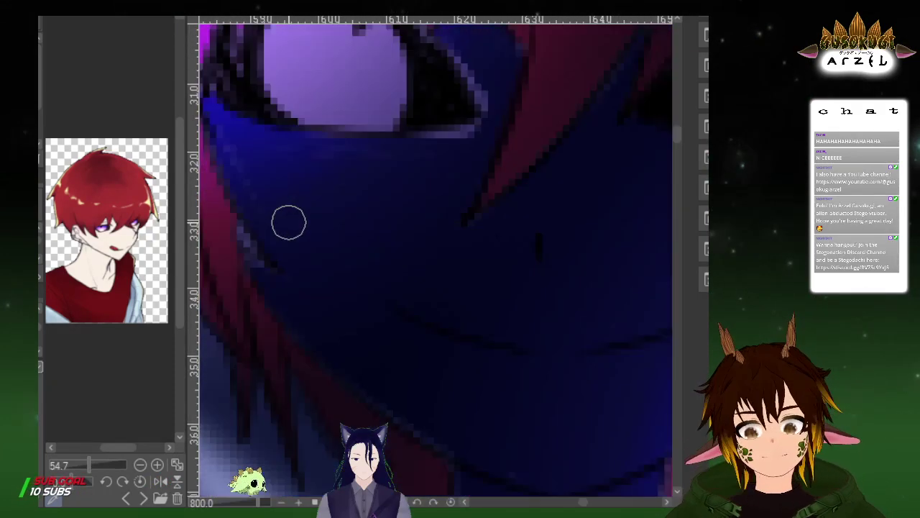
Paint the empty ear area behind the side hair strands navy to match the face
drag(368, 183, 532, 190)
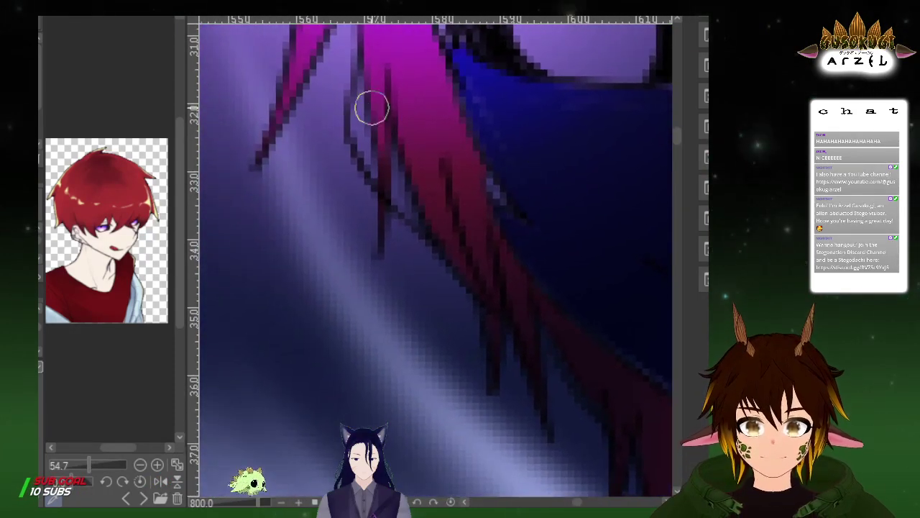
mouse_move(357, 89)
mouse_down()
mouse_move(362, 153)
mouse_move(359, 88)
mouse_up()
mouse_move(369, 162)
mouse_down()
mouse_move(394, 186)
mouse_move(397, 156)
mouse_move(407, 199)
mouse_up()
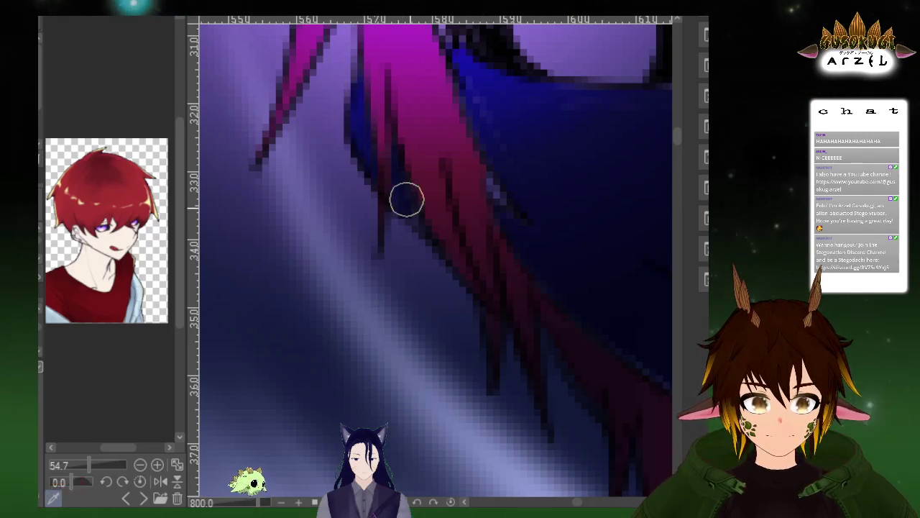
scroll(485, 214, down, 7)
drag(556, 173, 445, 177)
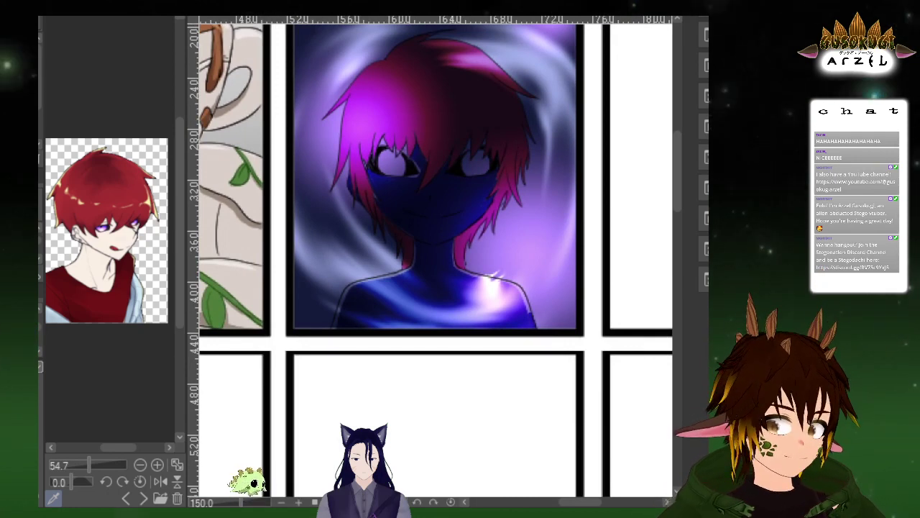
key(ctrl+z)
key(ctrl+y)
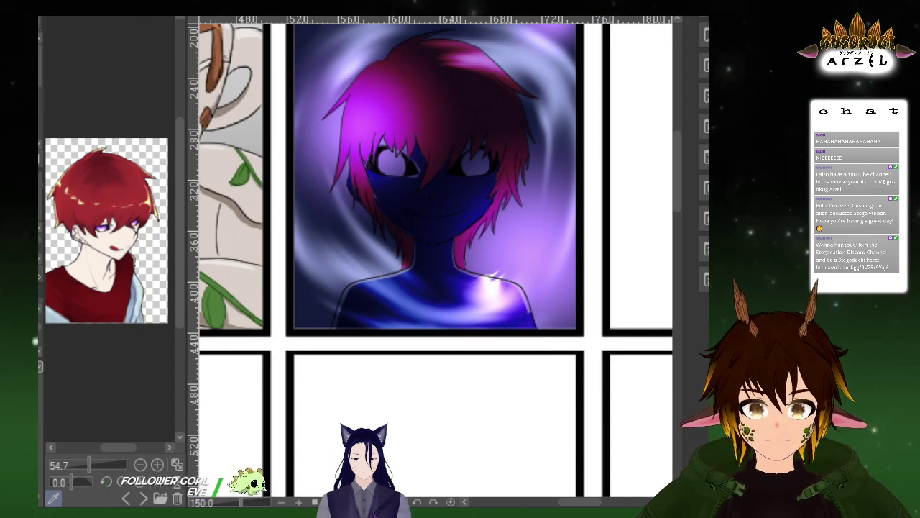
click(318, 279)
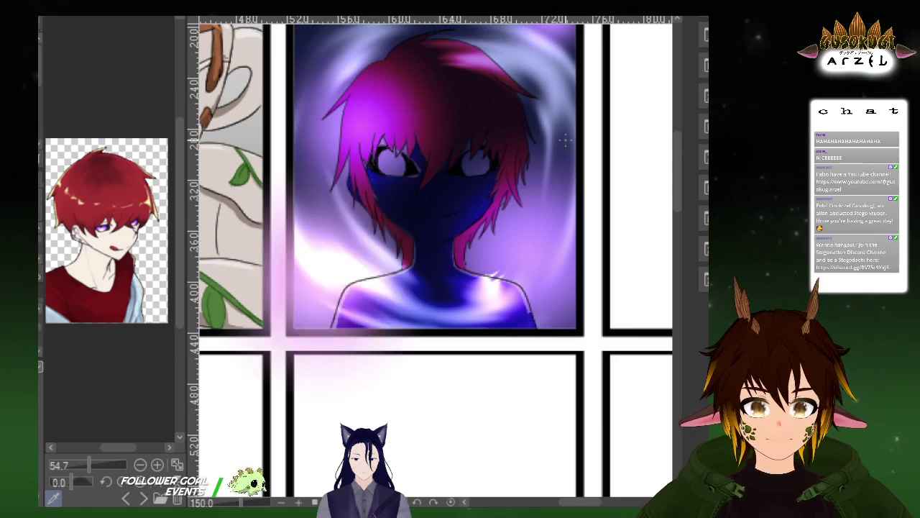
key(ctrl+z)
click(374, 241)
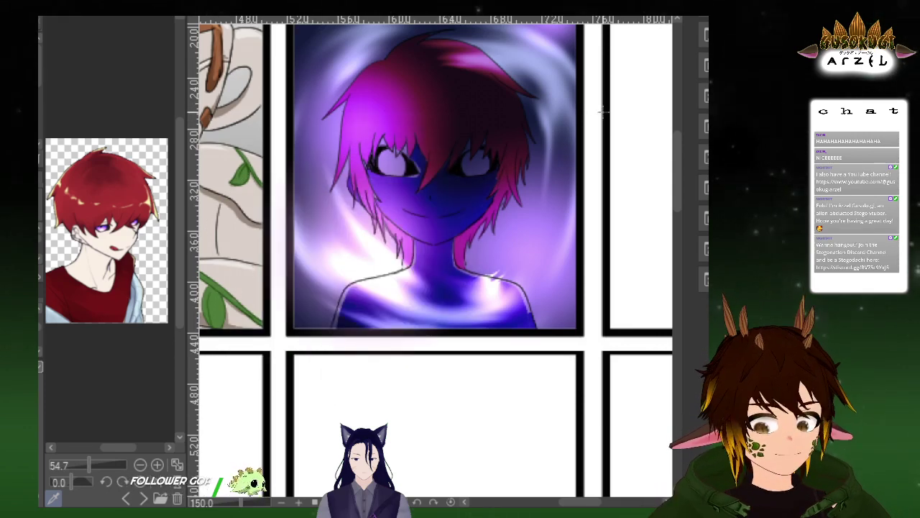
key(ctrl+z)
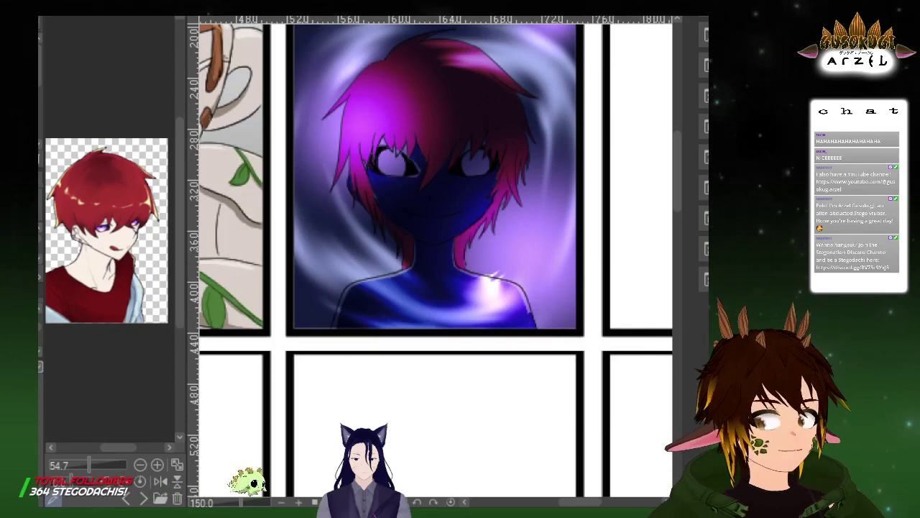
Select a rectangular area inside the panel covering the character's face and shoulders down to the lower border
drag(296, 140, 525, 317)
click(293, 115)
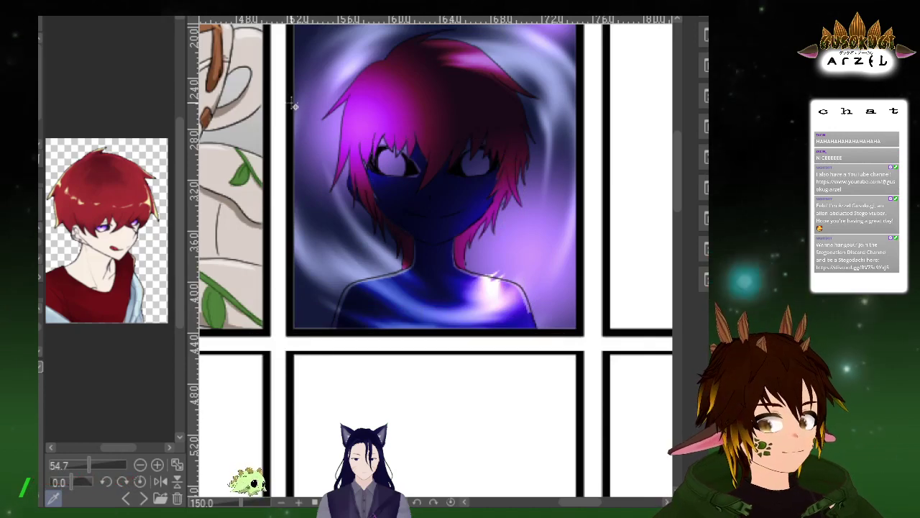
drag(294, 100, 540, 329)
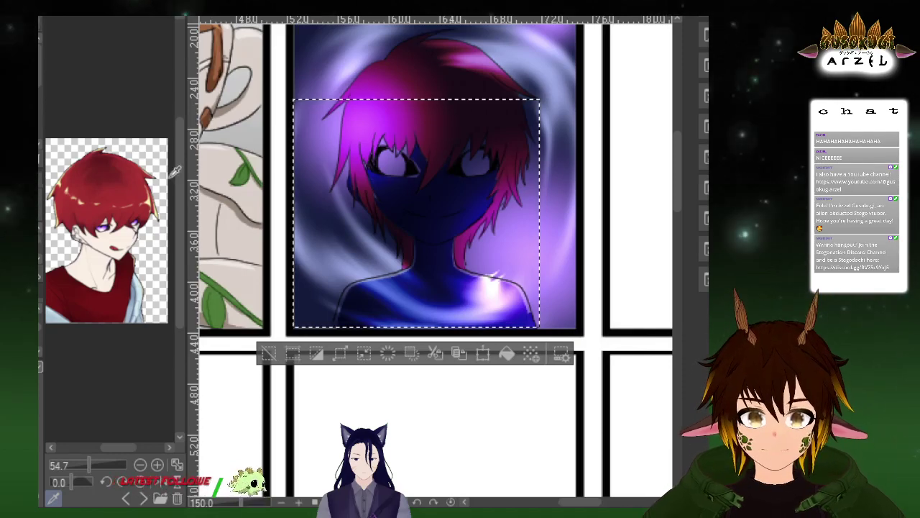
drag(433, 229, 576, 145)
key(ctrl+z)
drag(347, 291, 499, 171)
key(ctrl+z)
click(378, 246)
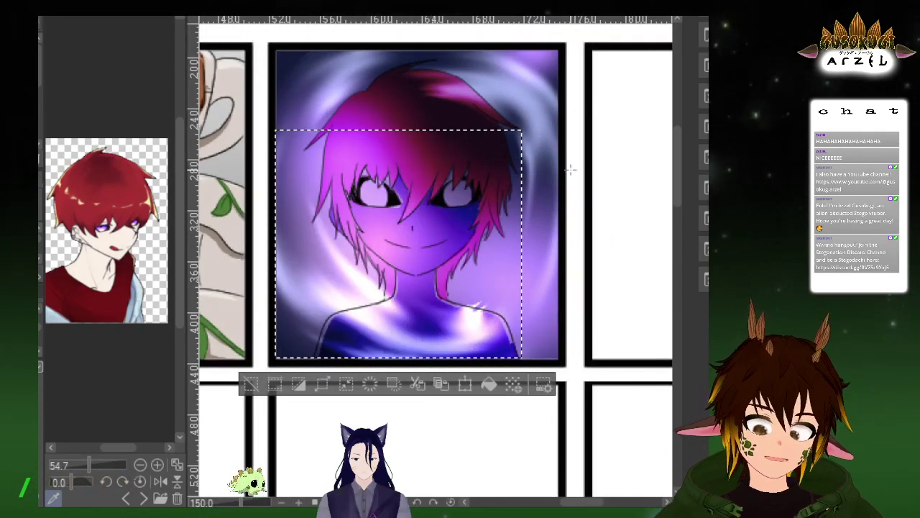
scroll(569, 170, down, 2)
drag(431, 261, 546, 173)
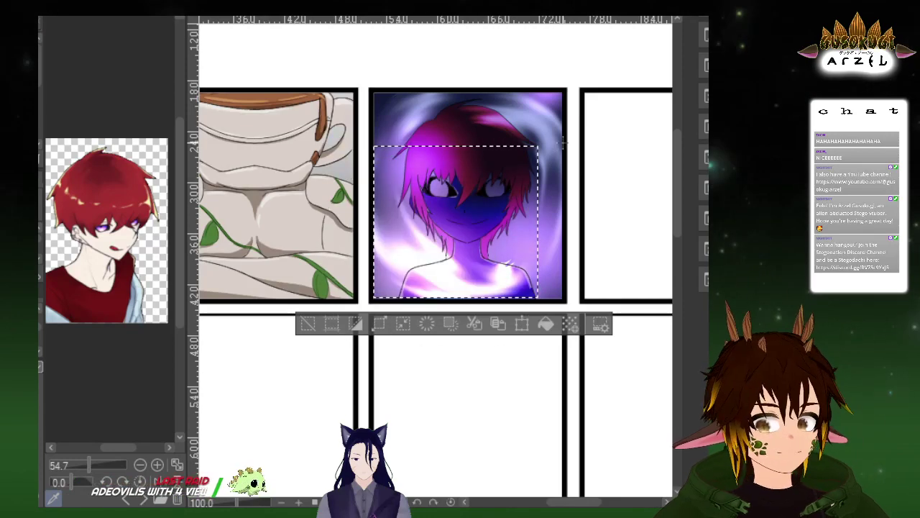
key(ctrl+z)
Airbrush a soft bright glow beside the neck over the face, shoulder and lower-left swirls, and clear the selection
drag(432, 221, 505, 180)
key(ctrl+y)
key(ctrl+z)
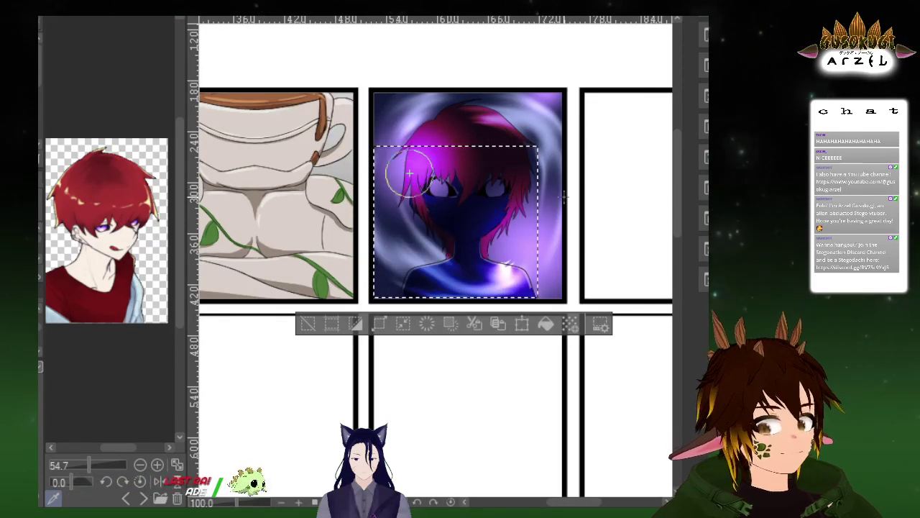
key(ctrl+y)
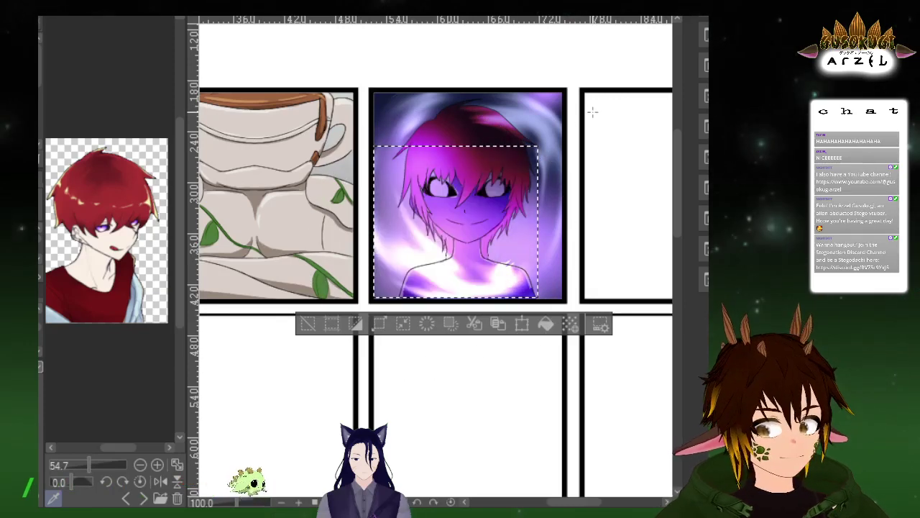
key(ctrl+z)
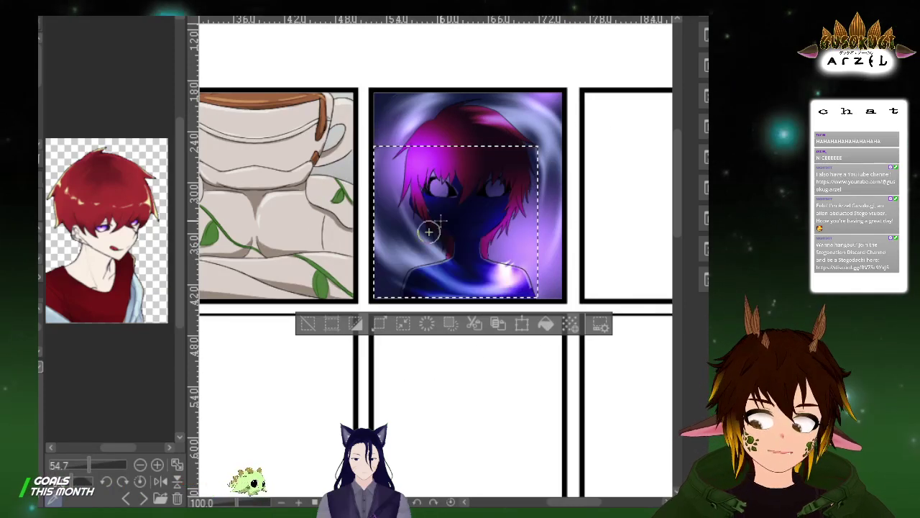
key(ctrl+y)
key(ctrl+z)
click(420, 242)
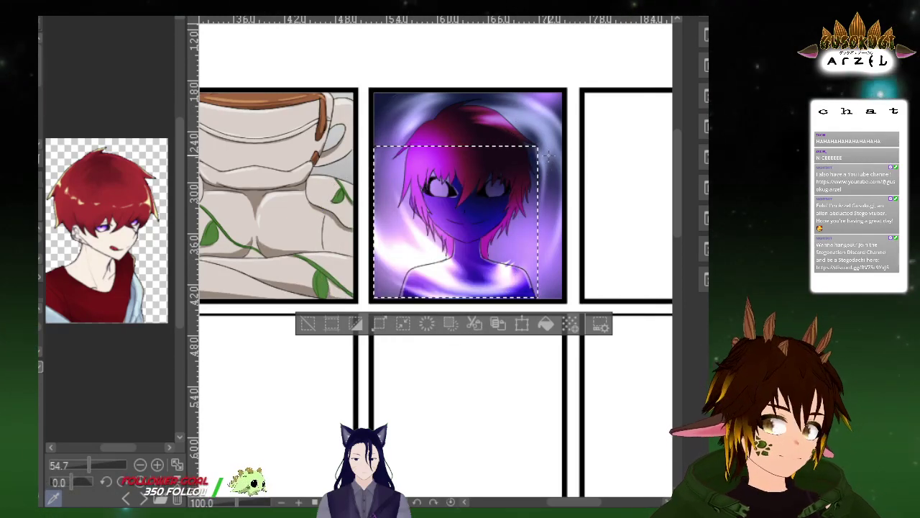
key(ctrl+d)
click(505, 127)
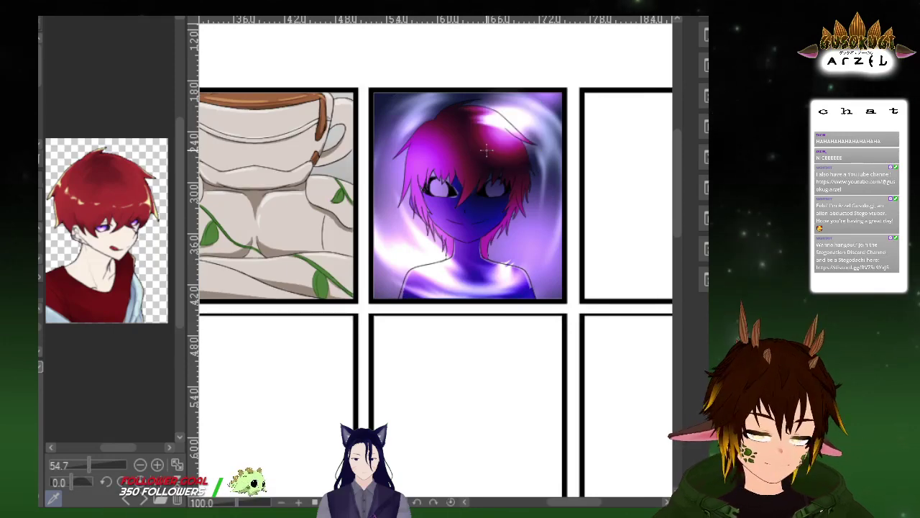
key(ctrl+z)
click(485, 133)
key(ctrl+z)
click(500, 180)
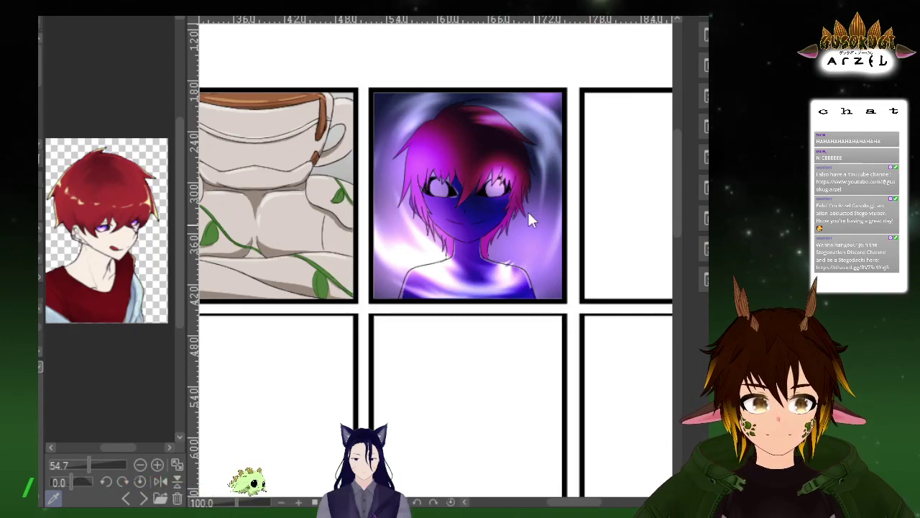
key(ctrl+z)
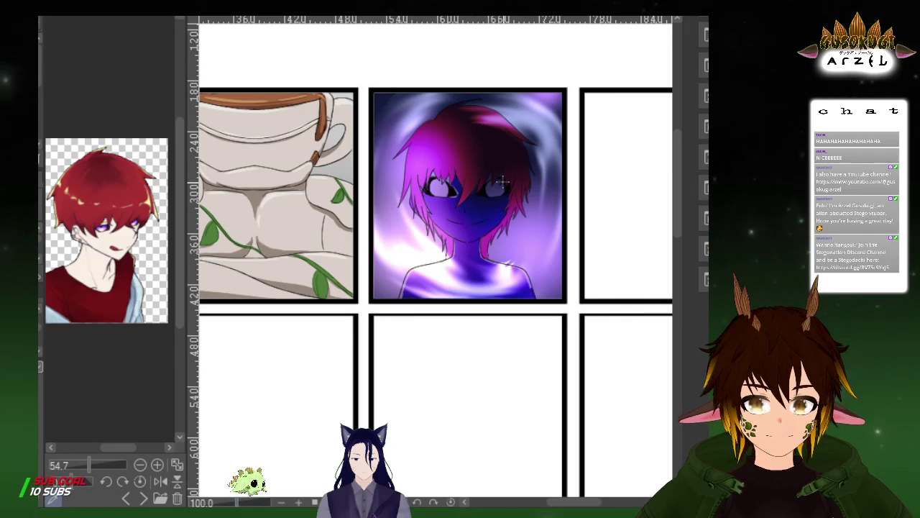
Airbrush a bright glow over the eye on the darker side of the face, with the brush sized to the eye
scroll(485, 177, up, 1)
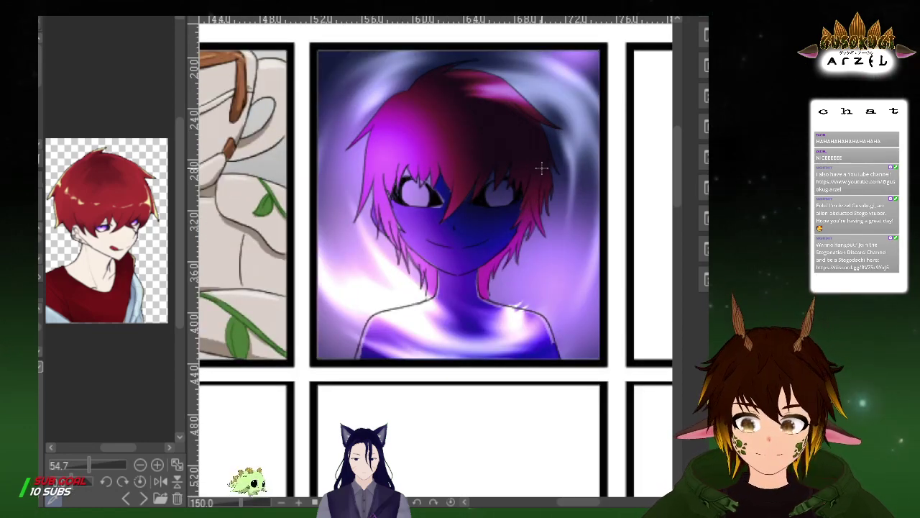
scroll(541, 168, up, 1)
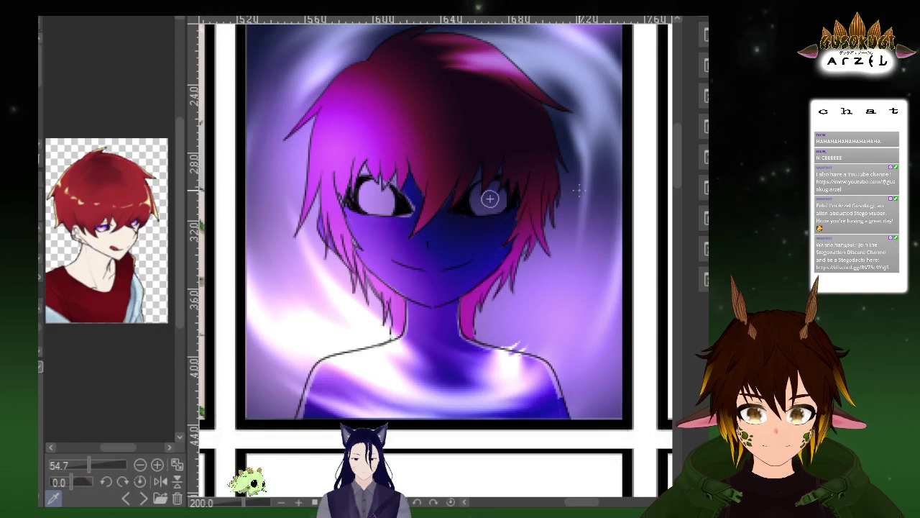
mouse_move(510, 206)
mouse_down()
mouse_move(538, 144)
mouse_move(528, 173)
mouse_up()
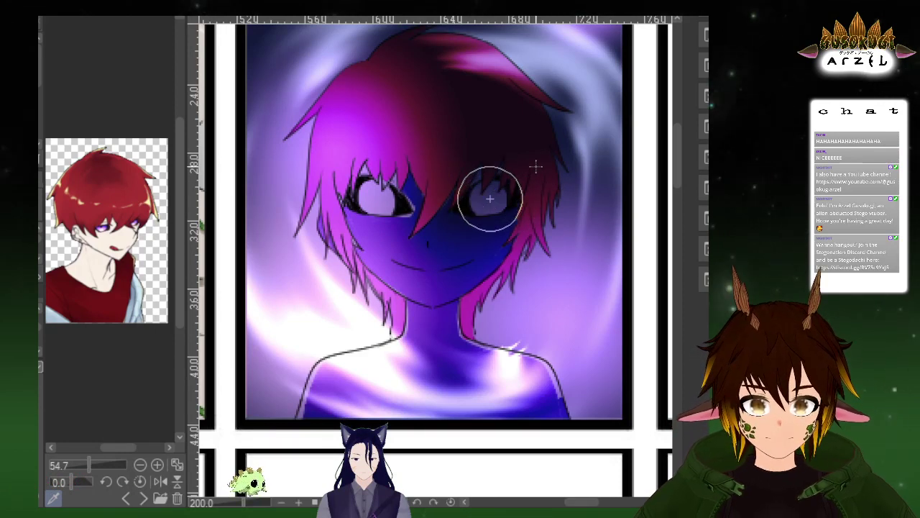
click(491, 199)
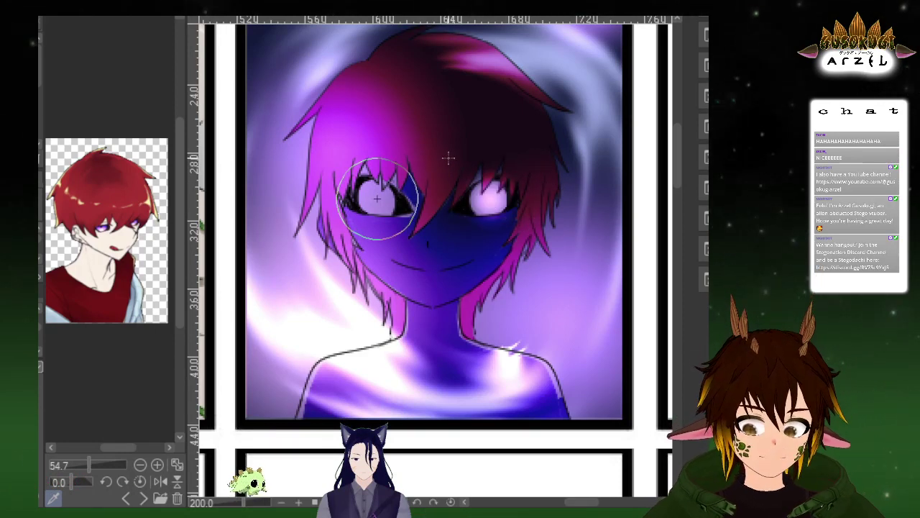
Airbrush a matching soft glow over the eye on the brighter side of the face and check the whole panel
drag(428, 173, 436, 167)
scroll(567, 184, down, 1)
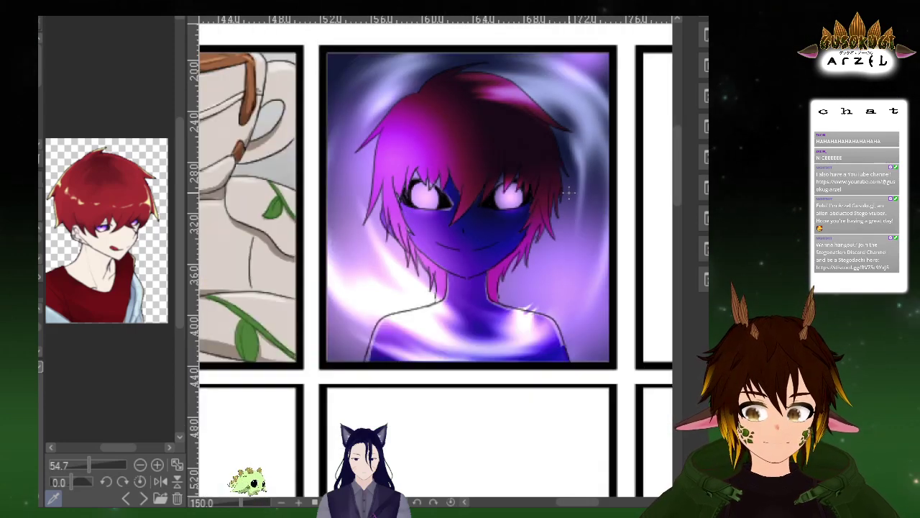
scroll(571, 229, down, 1)
drag(590, 241, 583, 223)
scroll(541, 201, up, 1)
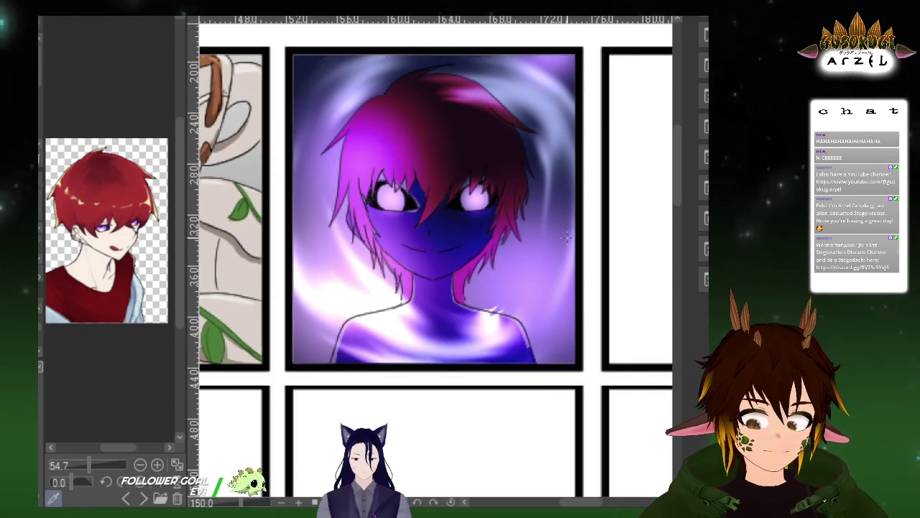
scroll(601, 252, down, 1)
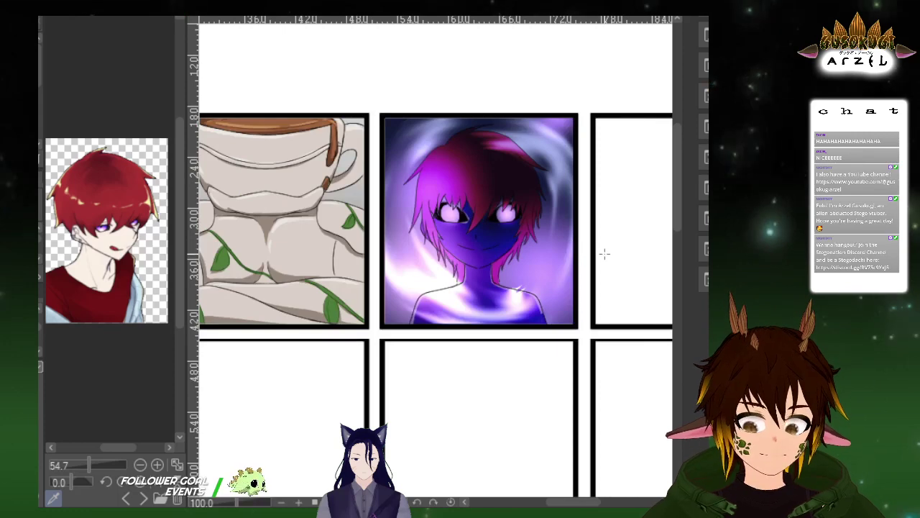
scroll(601, 253, down, 1)
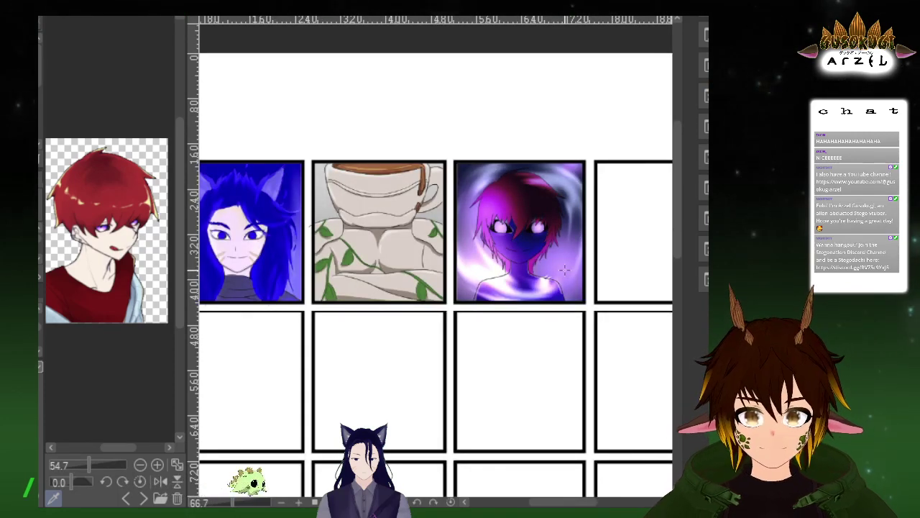
scroll(566, 269, up, 1)
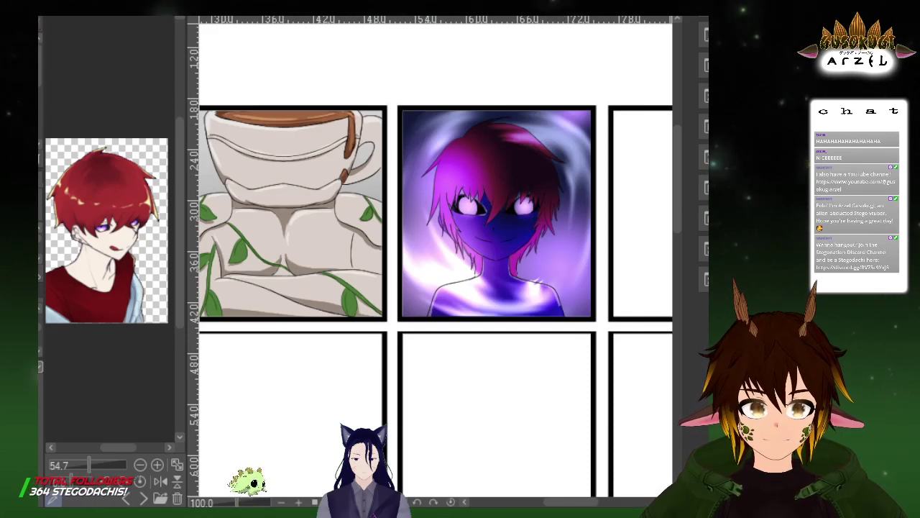
Try a softer blend of the line art with the face and swirl lighting, and undo the change
key(ctrl+z)
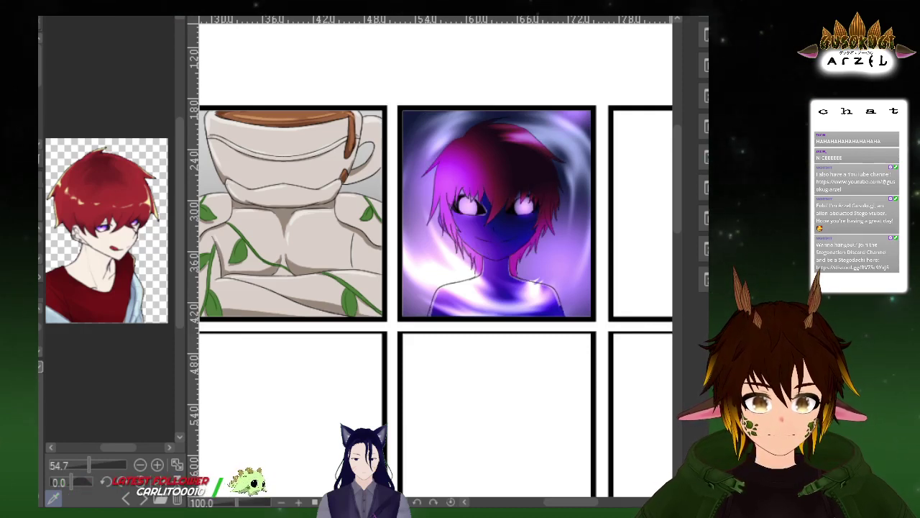
scroll(439, 232, up, 2)
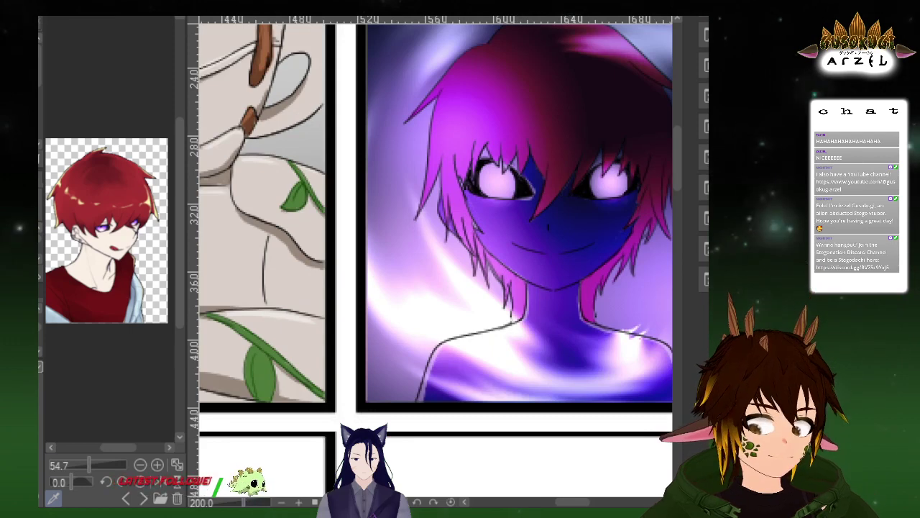
drag(637, 224, 593, 220)
key(ctrl+minus)
key(ctrl+minus)
key(ctrl+minus)
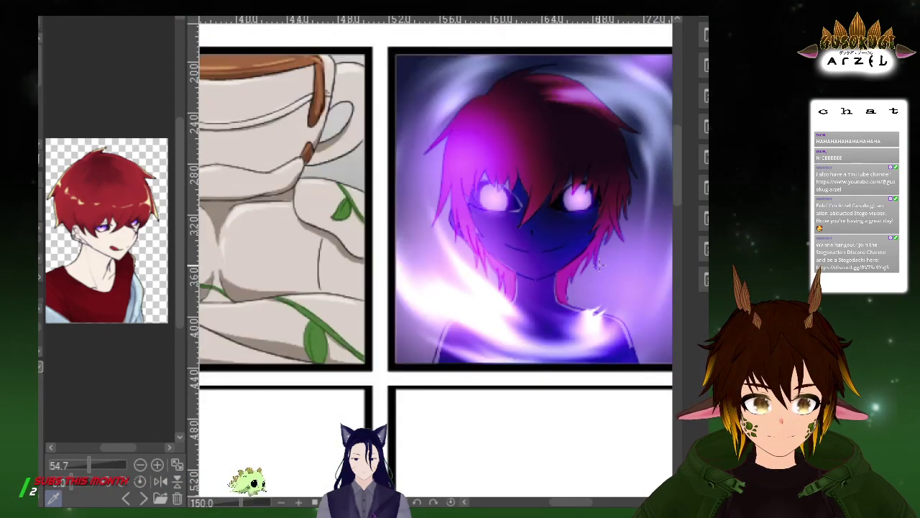
scroll(562, 270, up, 1)
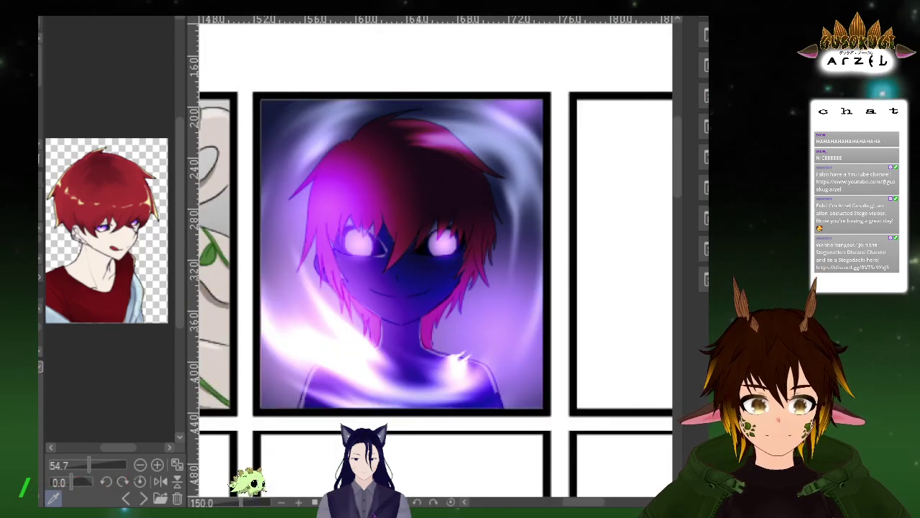
key(ctrl+z)
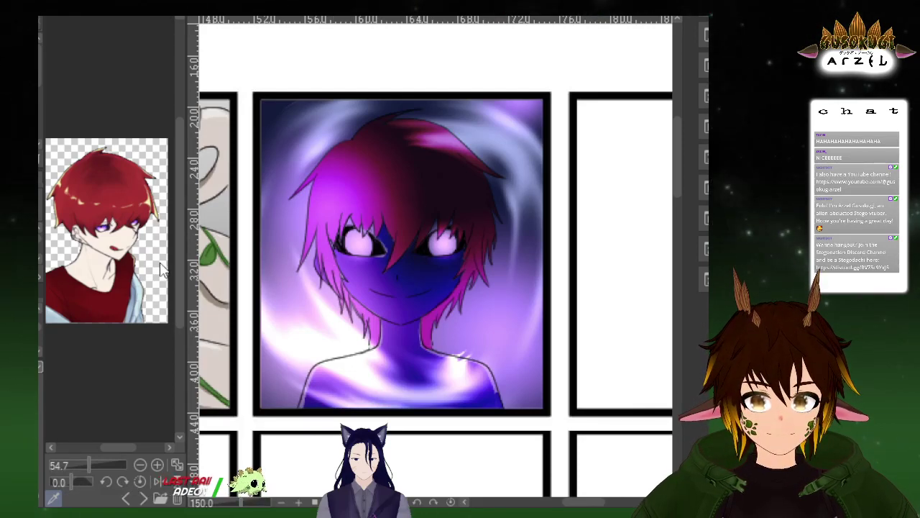
Try lighter and darker blending variants for the portrait's outlines, and return to the plain dark line art
key(ctrl+z)
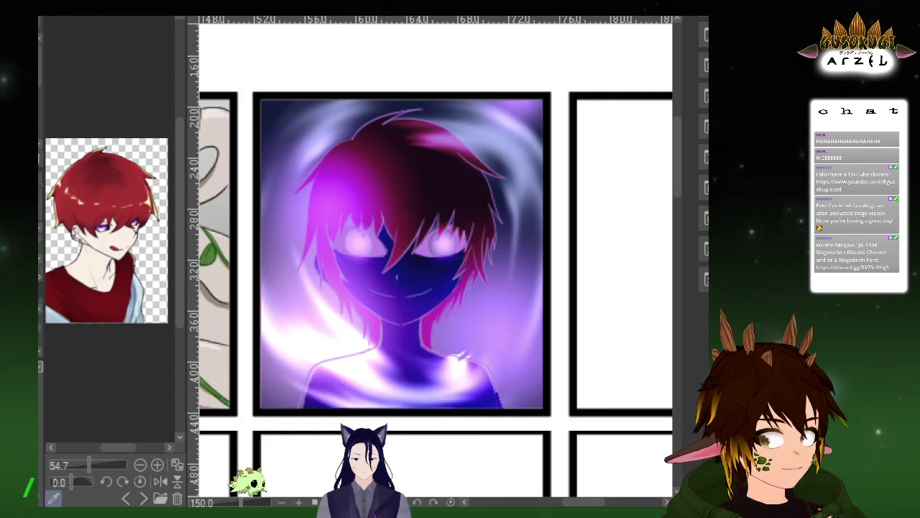
key(ctrl+y)
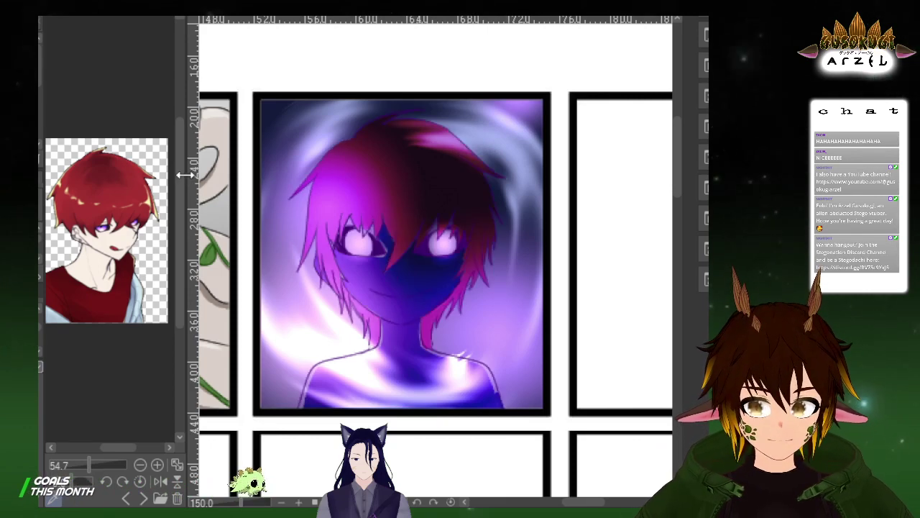
drag(574, 235, 568, 159)
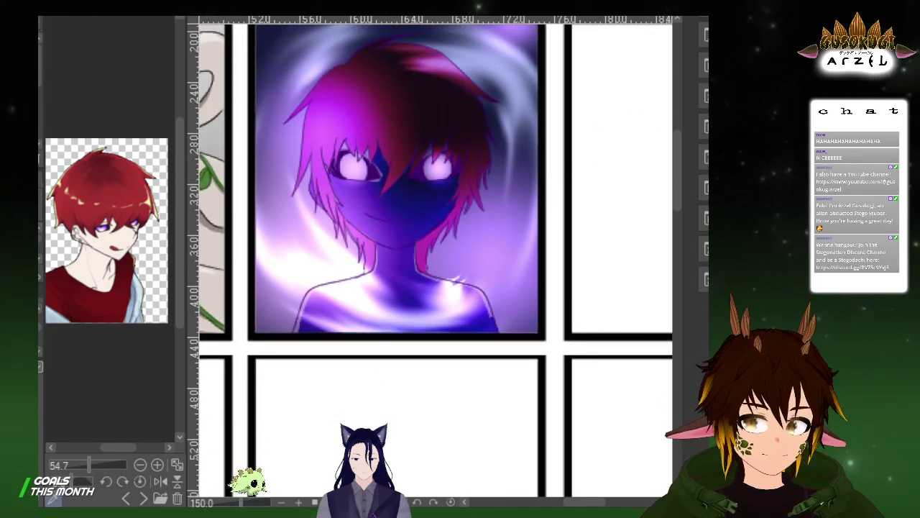
key(ctrl+z)
key(ctrl+z)
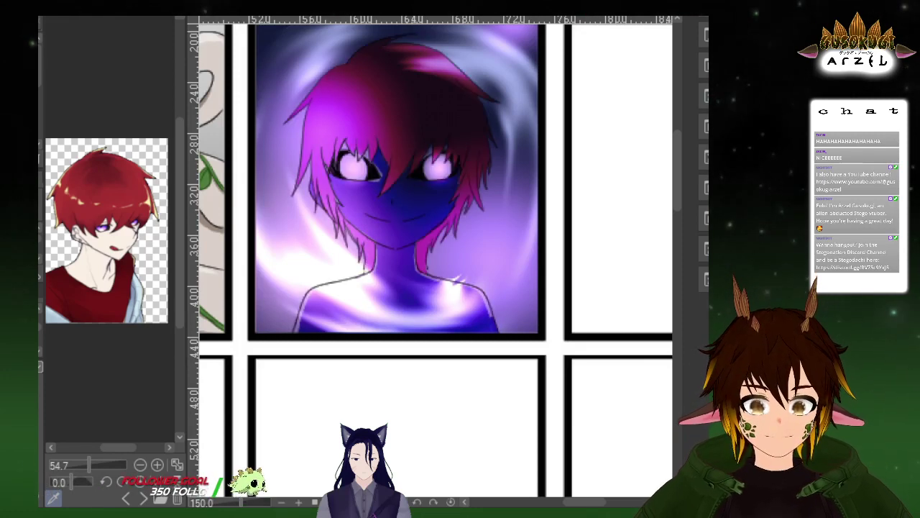
Paint the pale gap inside the outline of the shoulder beneath the bright magenta hair with the body's colour
scroll(471, 237, up, 2)
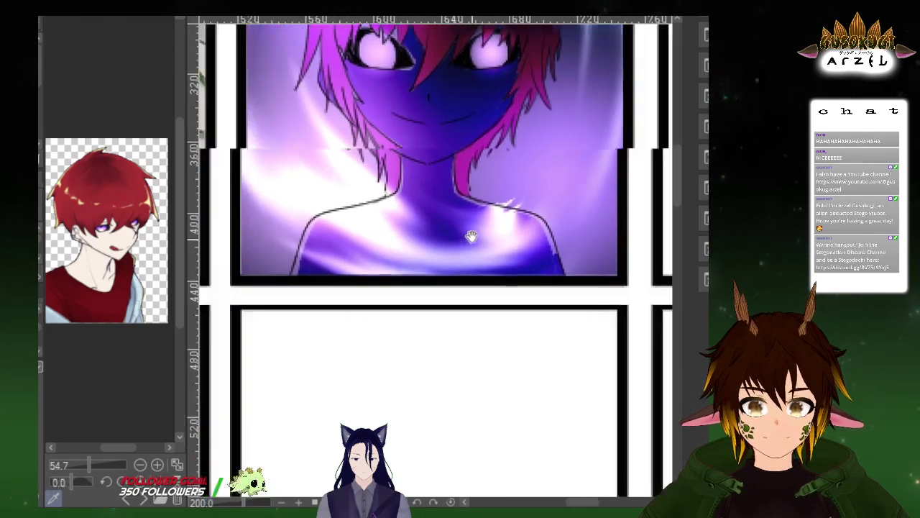
drag(471, 236, 512, 204)
scroll(383, 207, up, 4)
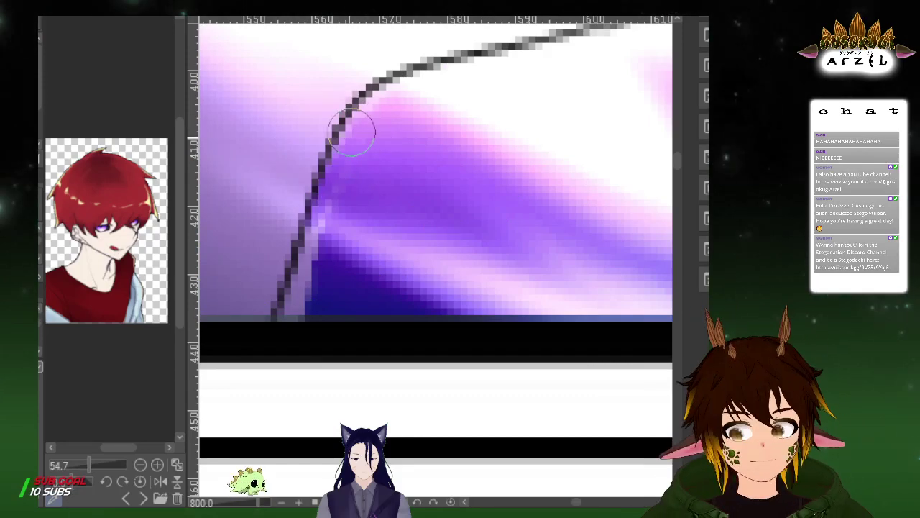
drag(364, 118, 296, 308)
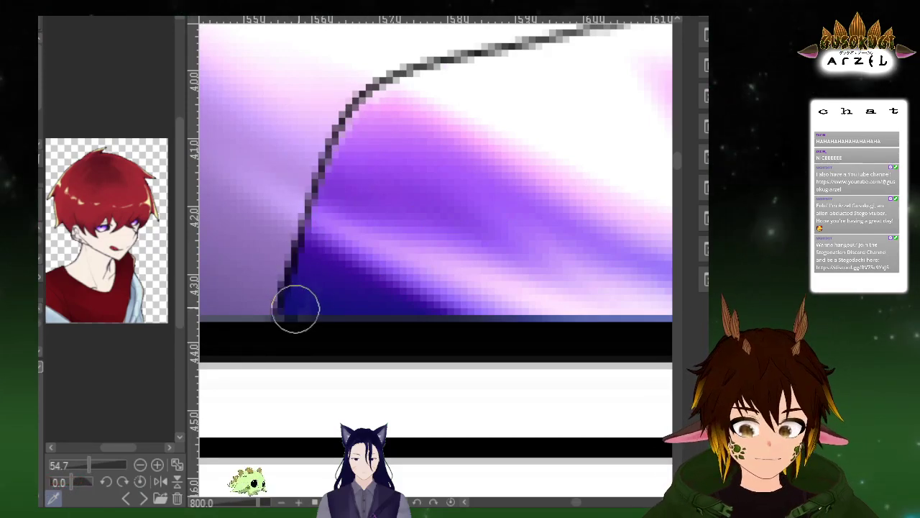
Fill the remaining pale gaps along the neck outline and inside the opposite shoulder's outline with the body's colour
drag(483, 149, 398, 242)
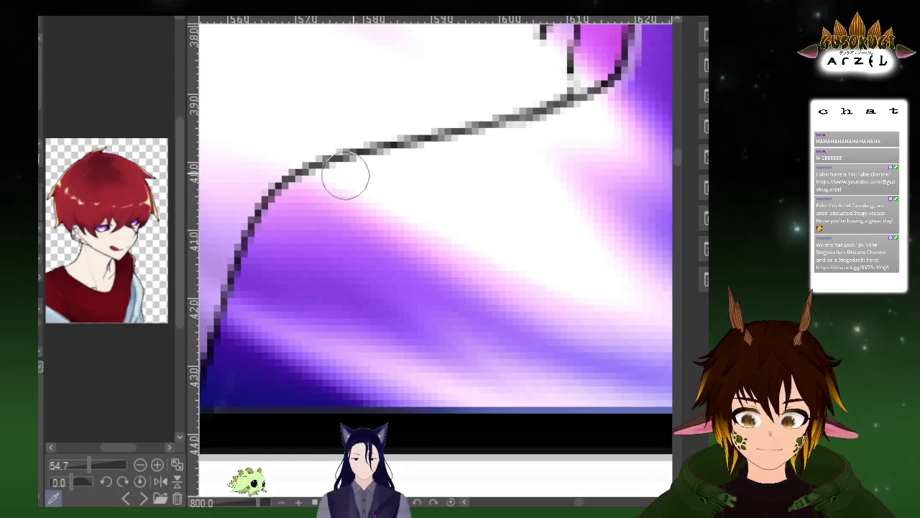
drag(619, 87, 439, 184)
mouse_move(468, 66)
mouse_down()
mouse_move(460, 125)
mouse_move(421, 222)
mouse_up()
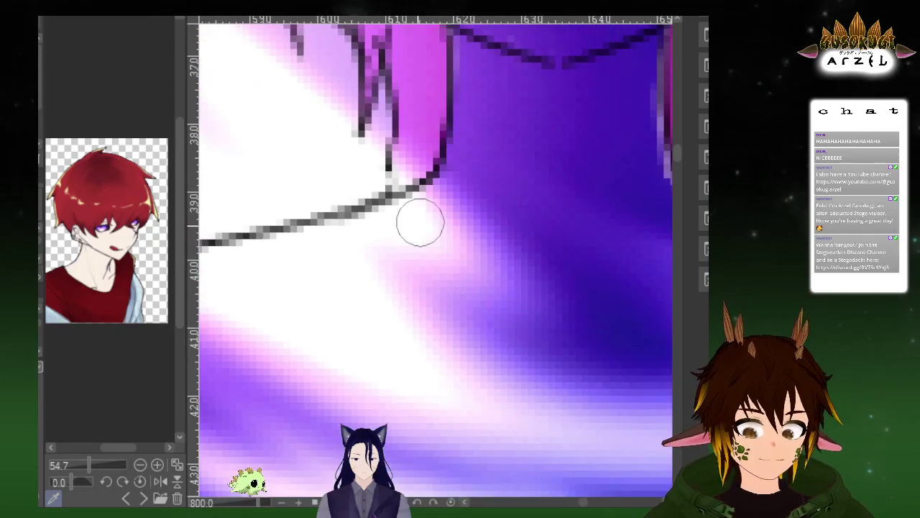
drag(502, 39, 437, 138)
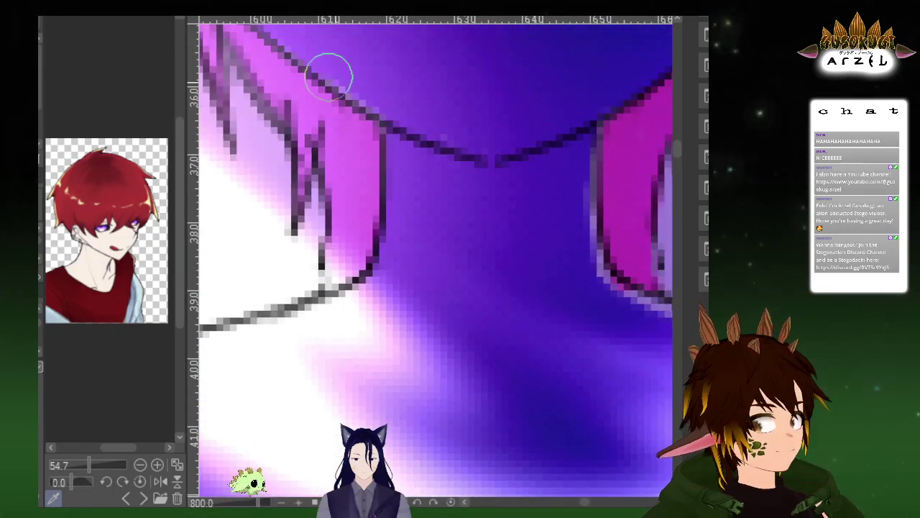
drag(557, 142, 452, 82)
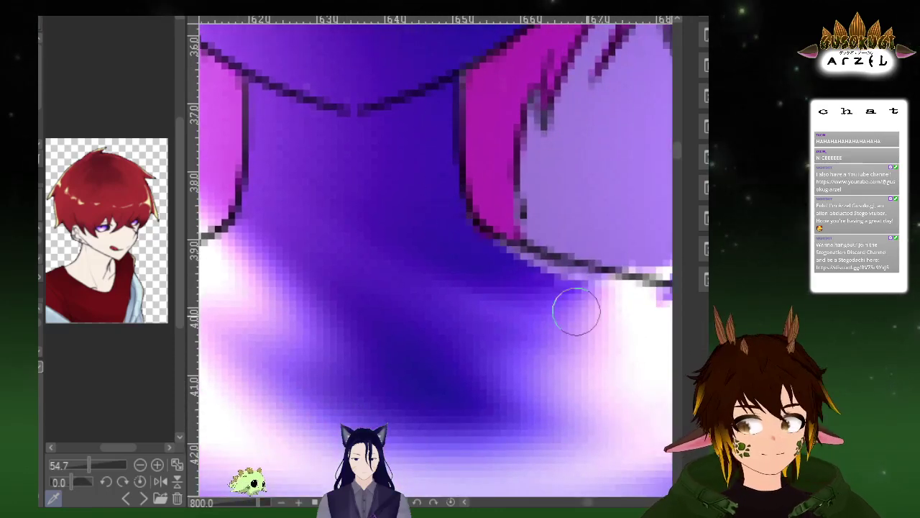
drag(586, 223, 373, 133)
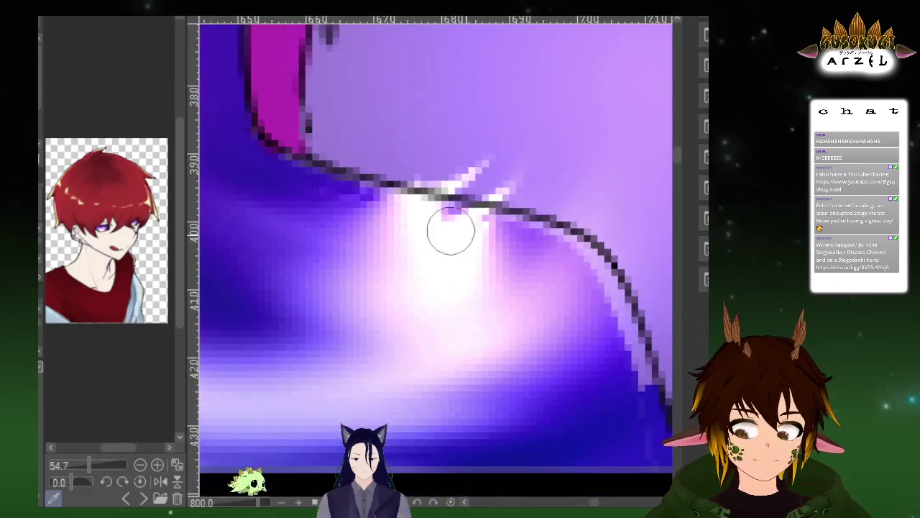
mouse_move(554, 243)
mouse_down()
mouse_move(625, 315)
mouse_move(637, 387)
mouse_up()
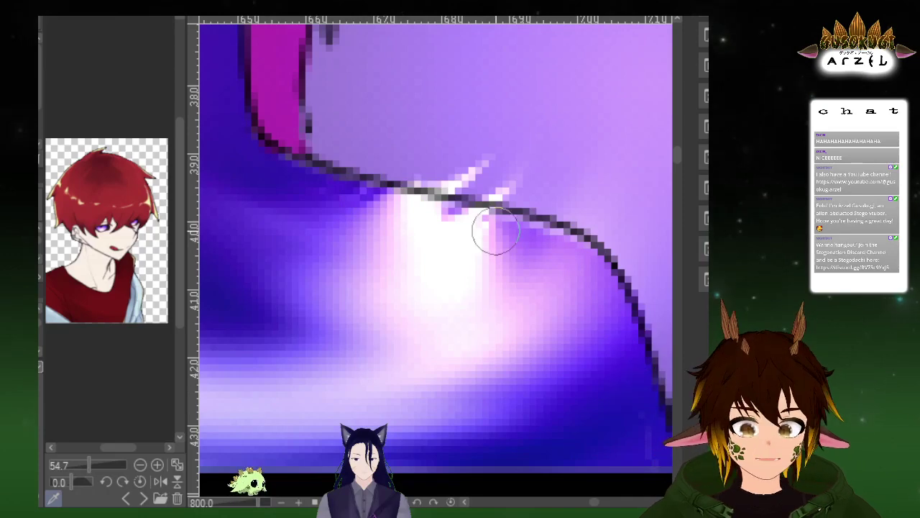
Paint the empty gaps between the fringe strands above both eyes with the navy face colour
scroll(518, 162, down, 6)
mouse_move(471, 42)
mouse_down()
mouse_move(450, 159)
mouse_move(480, 232)
mouse_up()
scroll(515, 66, up, 2)
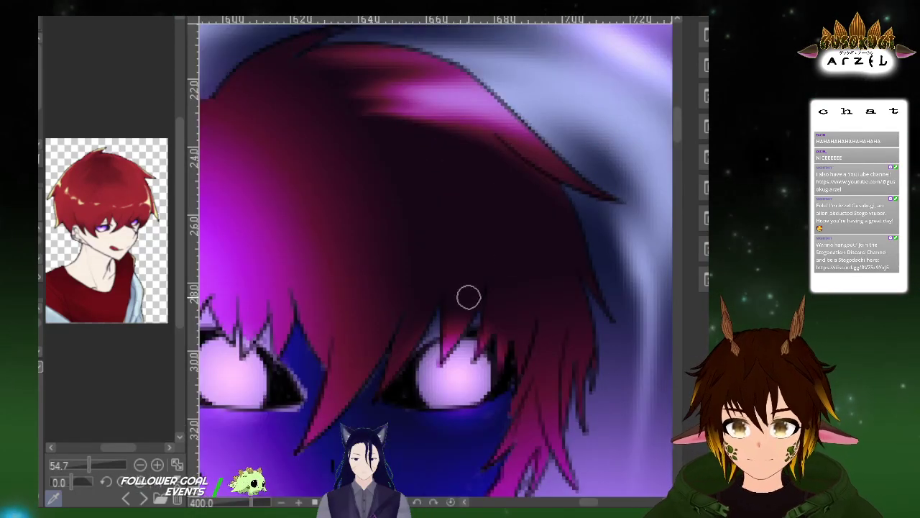
drag(469, 297, 486, 203)
mouse_move(448, 238)
mouse_down()
mouse_move(433, 252)
mouse_move(450, 235)
mouse_up()
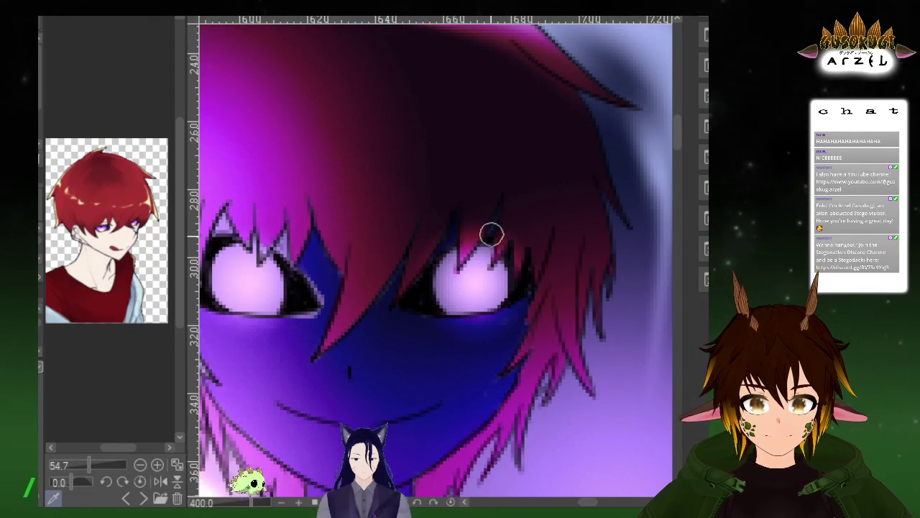
drag(449, 230, 555, 201)
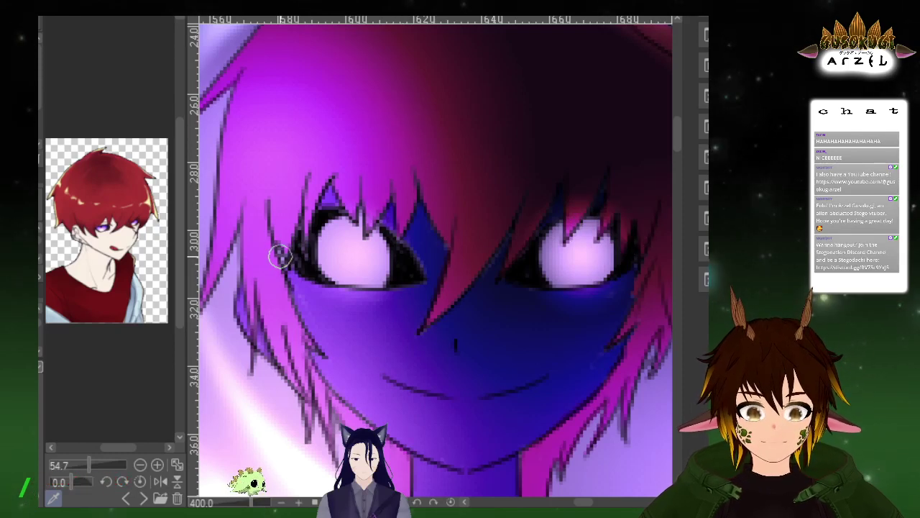
key(ctrl+z)
key(ctrl+y)
key(alt)
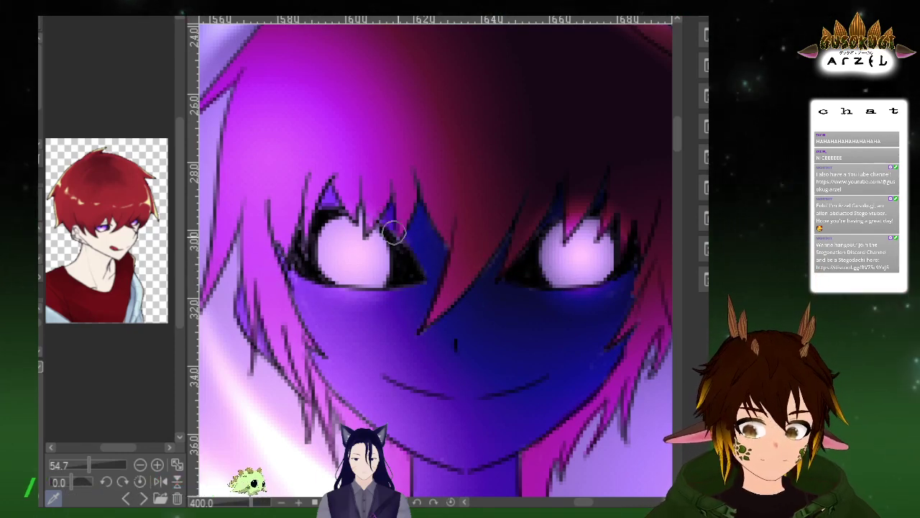
Examine the finished red-haired portrait alongside the cup panel and the blue-haired, animal-eared portrait on the page
scroll(619, 287, down, 3)
drag(646, 334, 497, 273)
scroll(546, 285, down, 2)
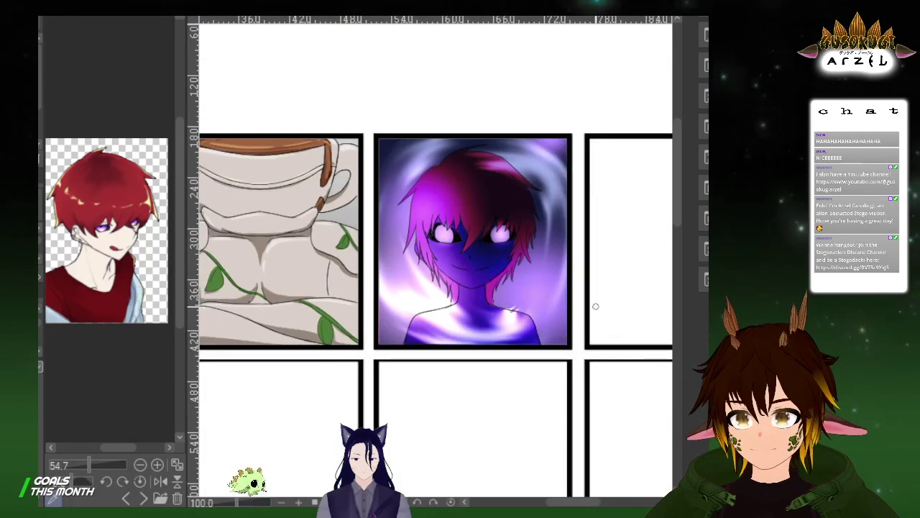
scroll(569, 295, down, 3)
scroll(596, 314, up, 1)
drag(592, 309, 658, 332)
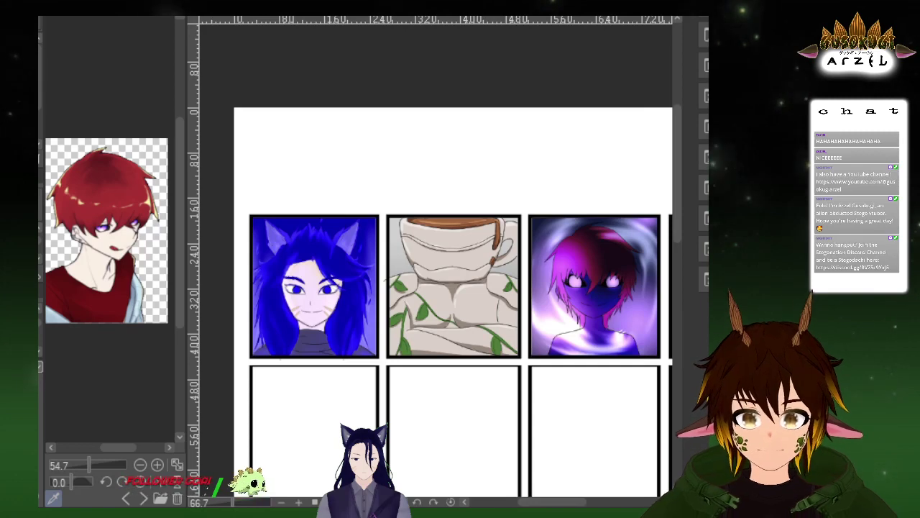
drag(621, 311, 595, 313)
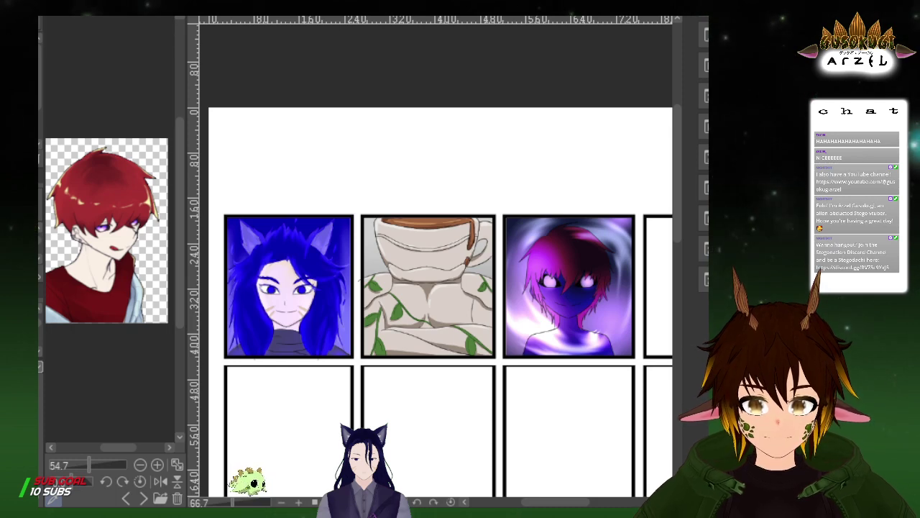
scroll(289, 235, up, 1)
drag(305, 237, 395, 213)
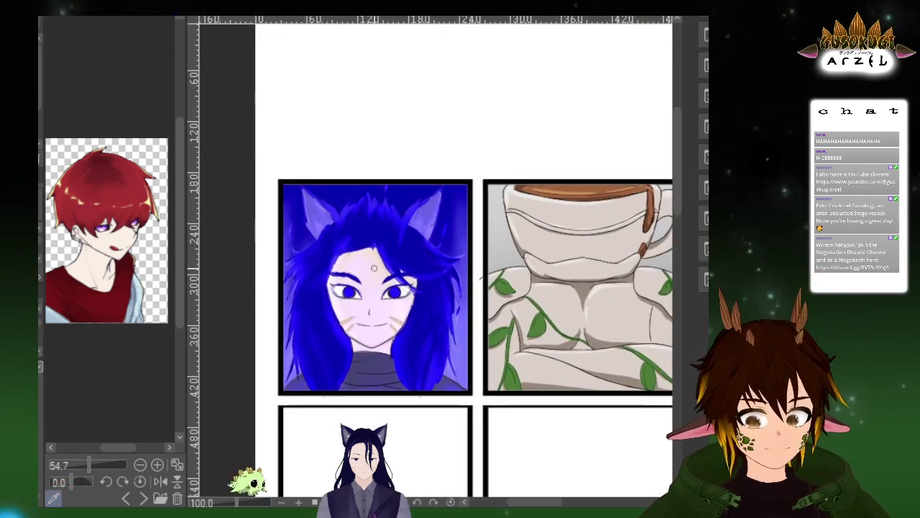
scroll(373, 268, down, 2)
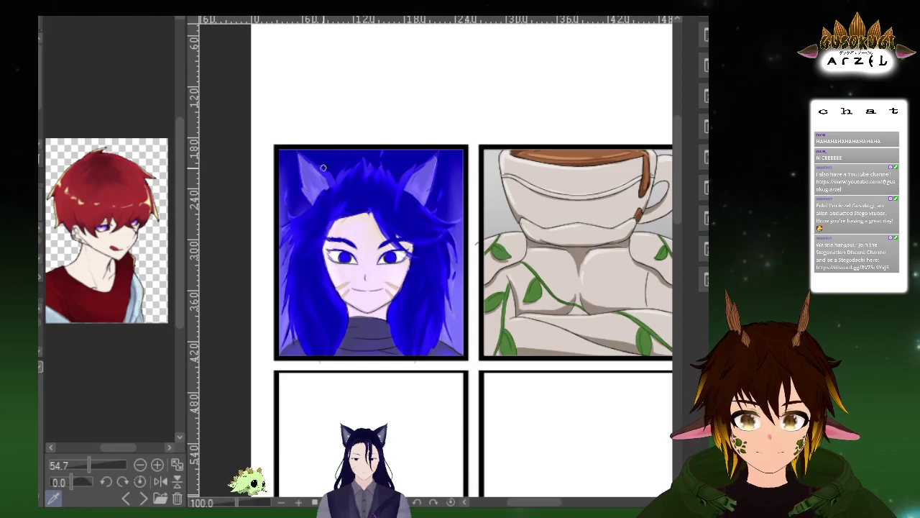
Try hand-lettering SUNBORN in white across the top of the blue-haired panel and GO across the top of the cup panel
scroll(332, 157, up, 2)
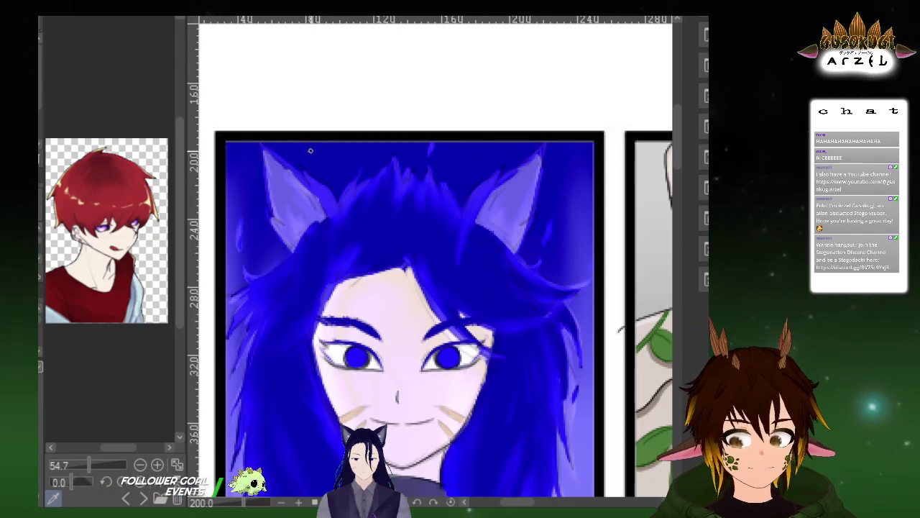
drag(312, 148, 311, 160)
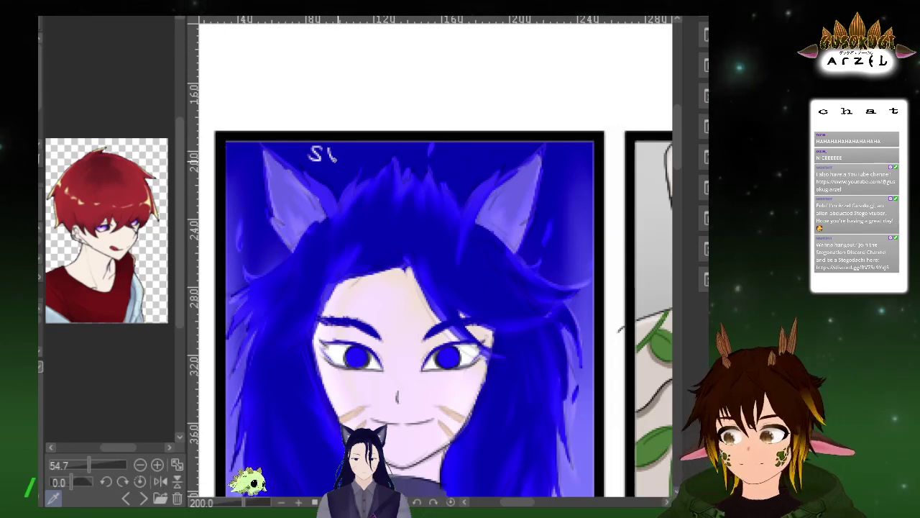
key(ctrl+z)
key(ctrl+z)
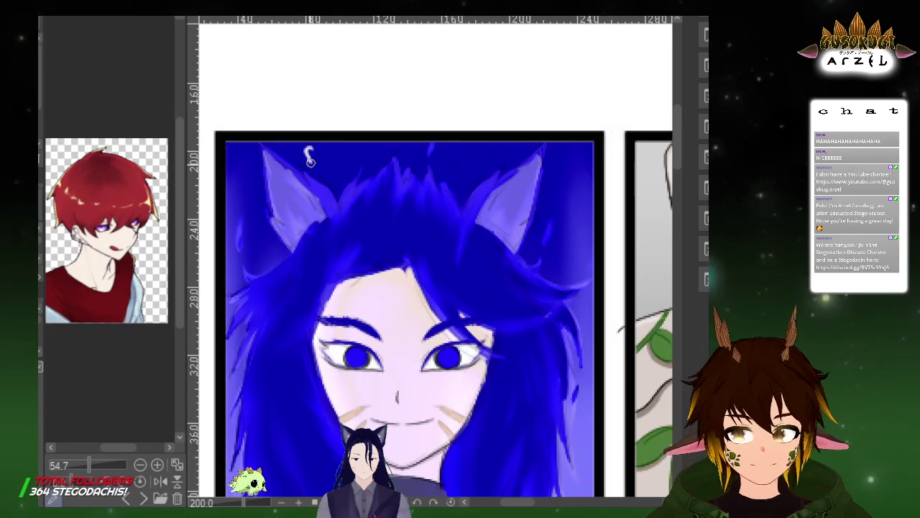
mouse_move(323, 150)
mouse_down()
mouse_move(358, 163)
mouse_move(365, 150)
mouse_move(375, 163)
mouse_move(371, 147)
mouse_move(384, 165)
mouse_move(422, 151)
mouse_move(462, 146)
mouse_up()
key(ctrl+z)
key(space)
drag(611, 180, 303, 203)
mouse_move(522, 171)
mouse_down()
mouse_move(415, 141)
mouse_move(360, 156)
mouse_move(387, 143)
mouse_up()
scroll(464, 190, down, 3)
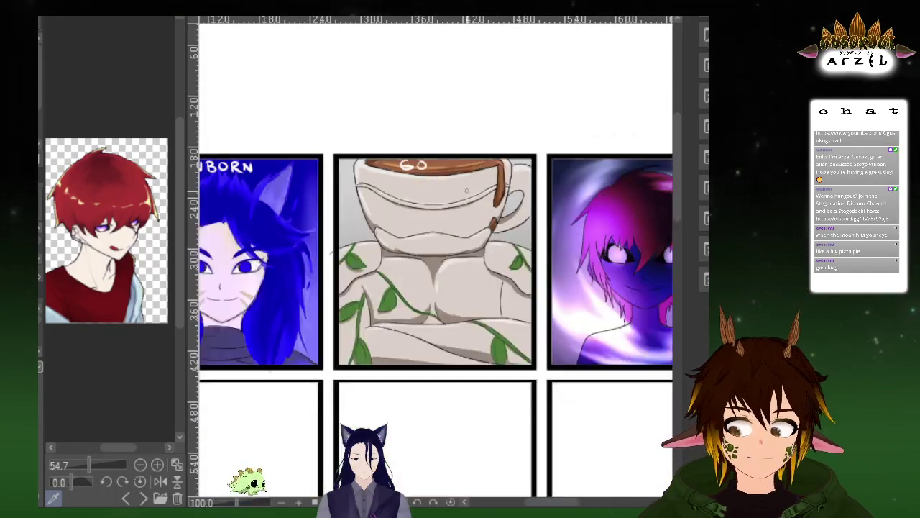
Undo the white lettering along the top of the blue-haired and cup panels
drag(332, 225, 461, 194)
key(ctrl+z)
key(ctrl+z)
key(ctrl+z)
key(ctrl+z)
Hand-letter ZURA in large white capitals across the collar of the blue-haired portrait, redrawing the first letters until well placed
scroll(401, 274, up, 2)
drag(375, 302, 470, 168)
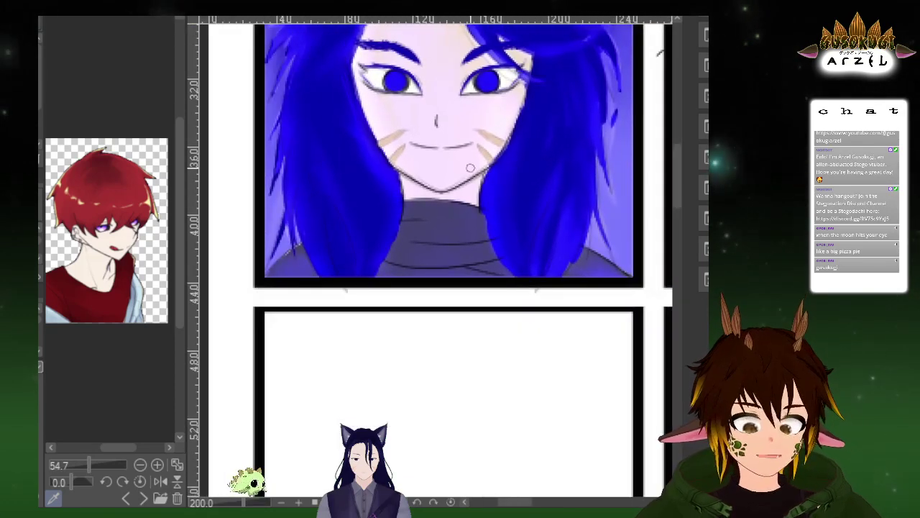
drag(366, 228, 375, 240)
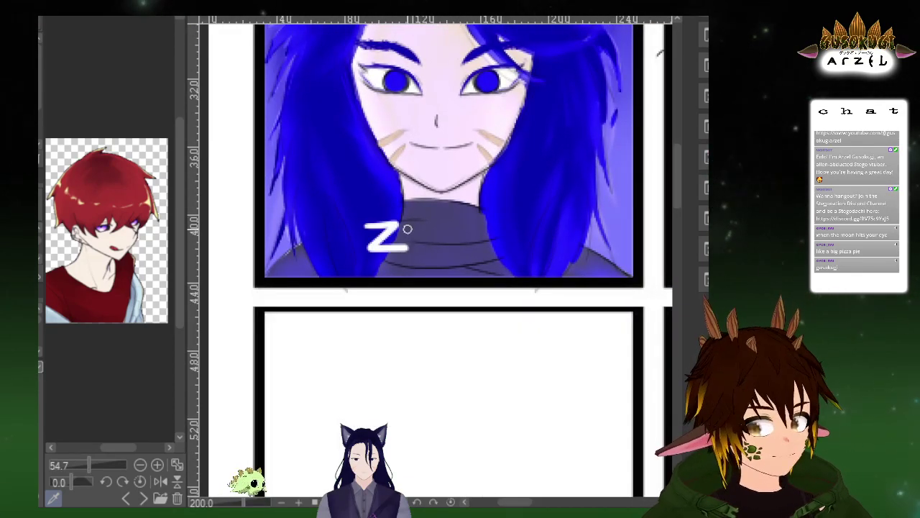
key(ctrl+z)
key(ctrl+z)
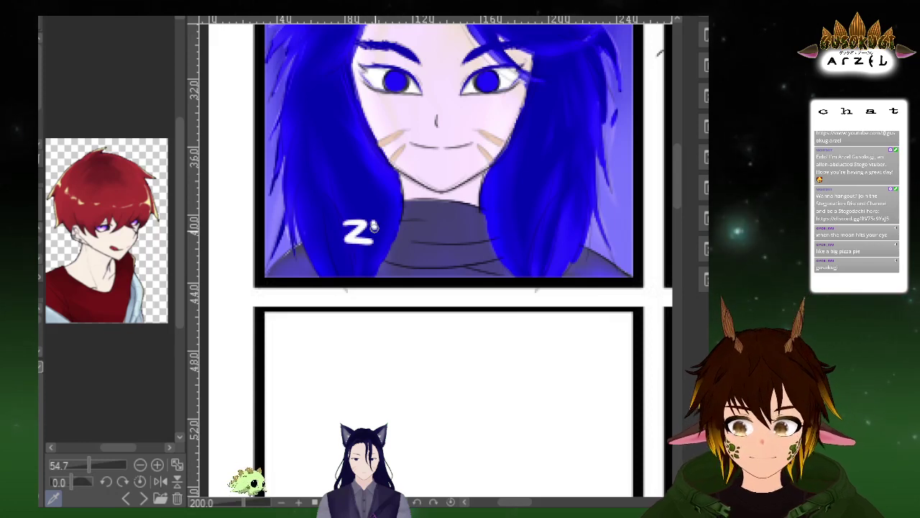
drag(372, 220, 395, 220)
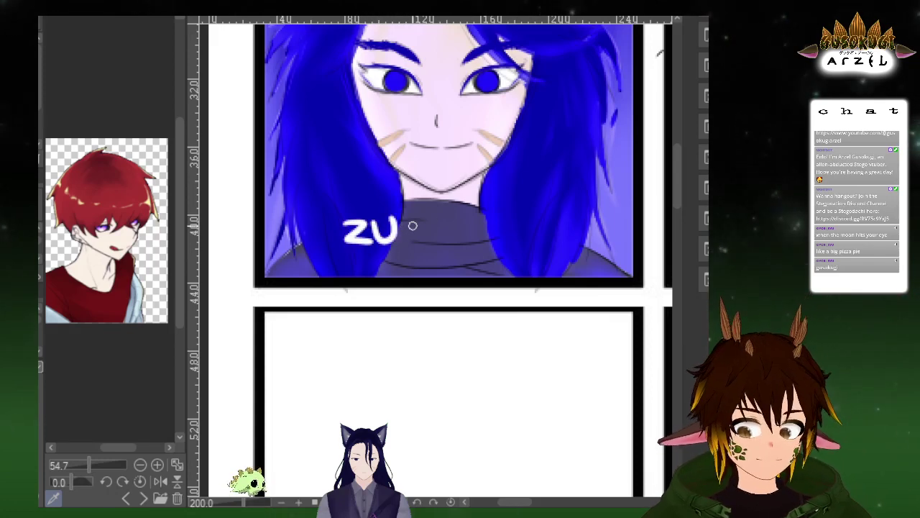
key(ctrl+z)
mouse_move(368, 220)
mouse_down()
mouse_move(387, 245)
mouse_move(469, 218)
mouse_move(458, 231)
mouse_move(488, 243)
mouse_move(512, 248)
mouse_up()
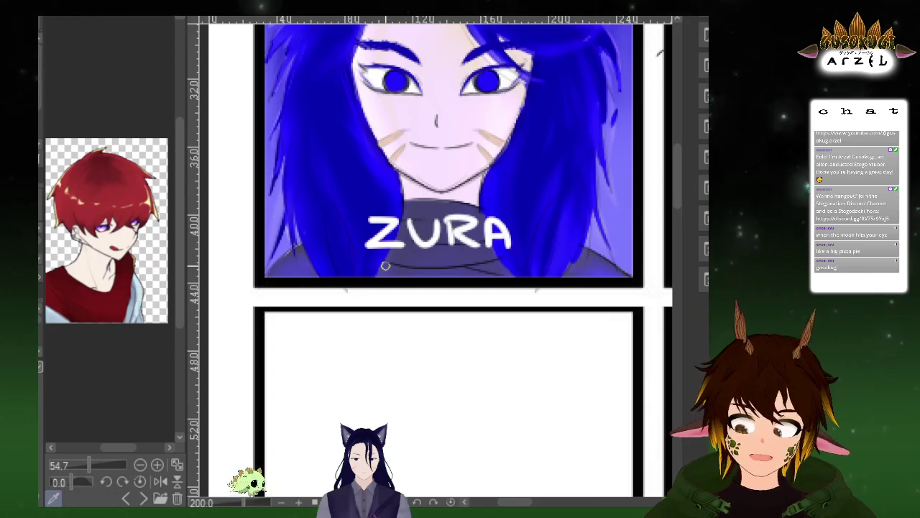
Hand-letter SUNBORN in smaller white capitals beneath ZURA in the blue-haired panel
drag(381, 262, 377, 271)
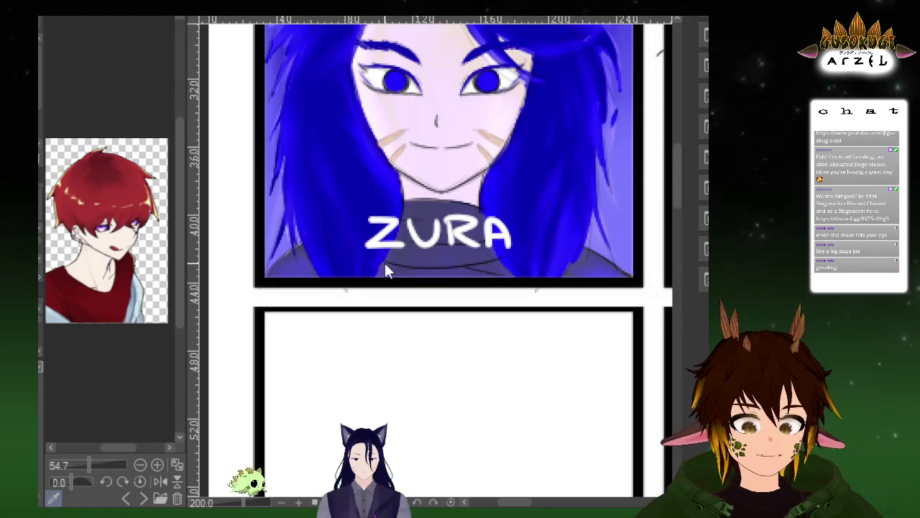
mouse_move(404, 262)
mouse_down()
mouse_move(412, 272)
mouse_move(417, 261)
mouse_move(426, 273)
mouse_move(456, 264)
mouse_move(495, 274)
mouse_up()
drag(494, 274, 496, 261)
Examine the row of three painted panels and the lower part of the cup panel for lettering placement
scroll(576, 288, down, 1)
drag(602, 329, 431, 316)
drag(569, 301, 371, 304)
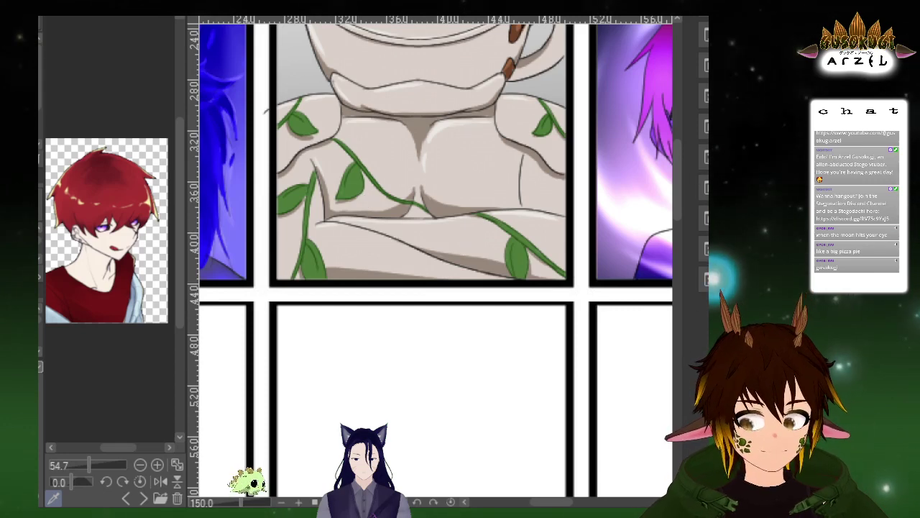
scroll(429, 274, down, 2)
scroll(430, 274, up, 1)
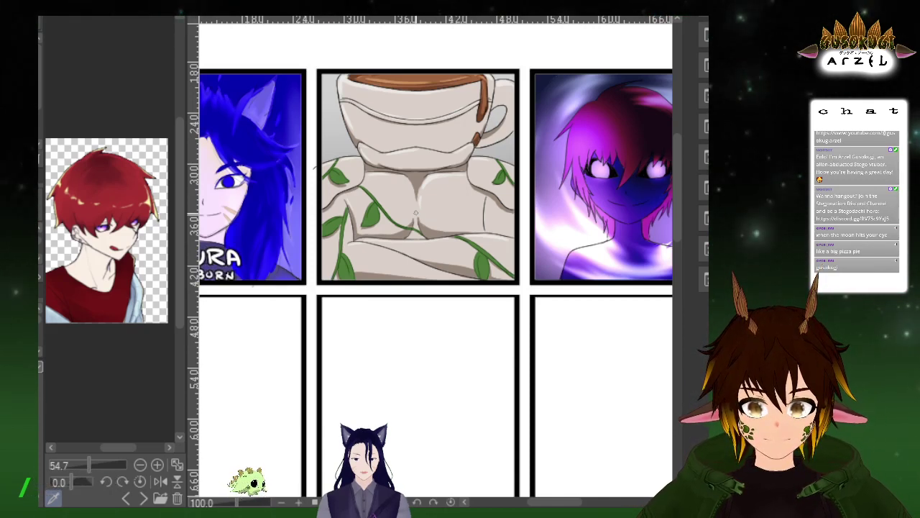
drag(451, 201, 470, 177)
key(ctrl+plus)
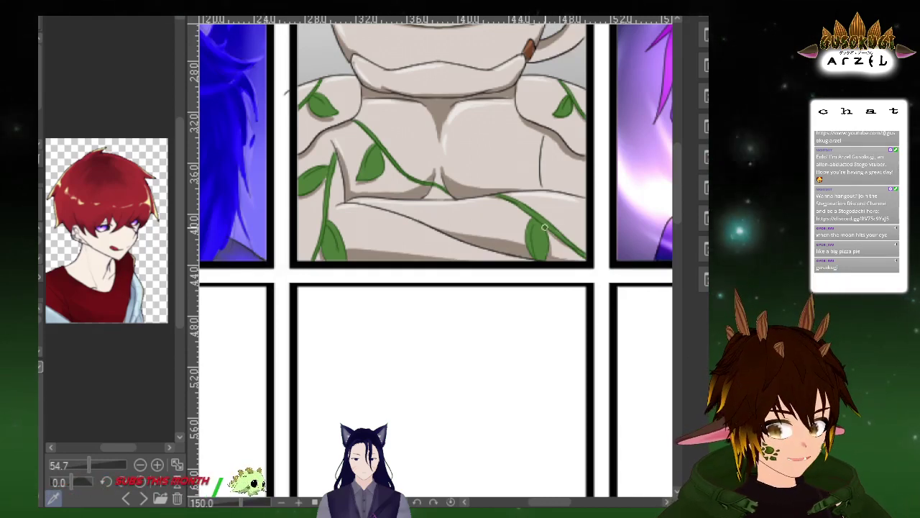
scroll(545, 224, down, 2)
drag(662, 234, 591, 245)
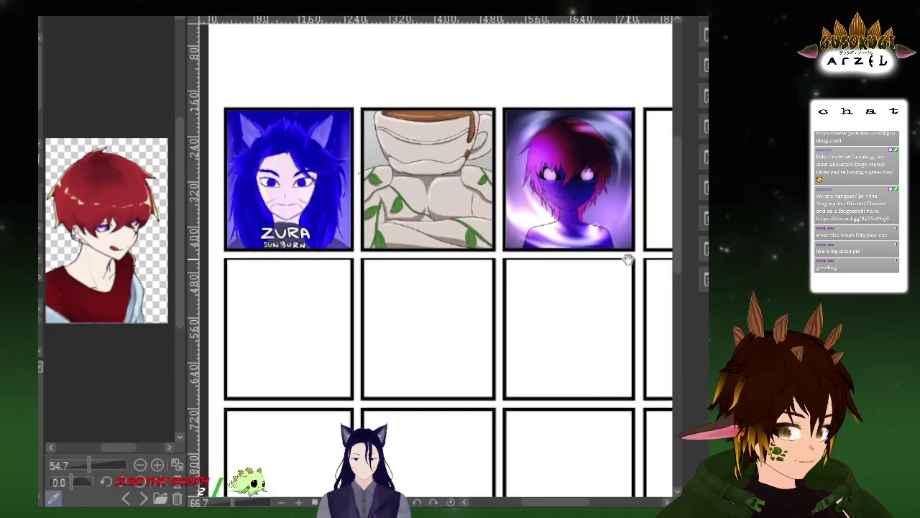
drag(530, 293, 536, 271)
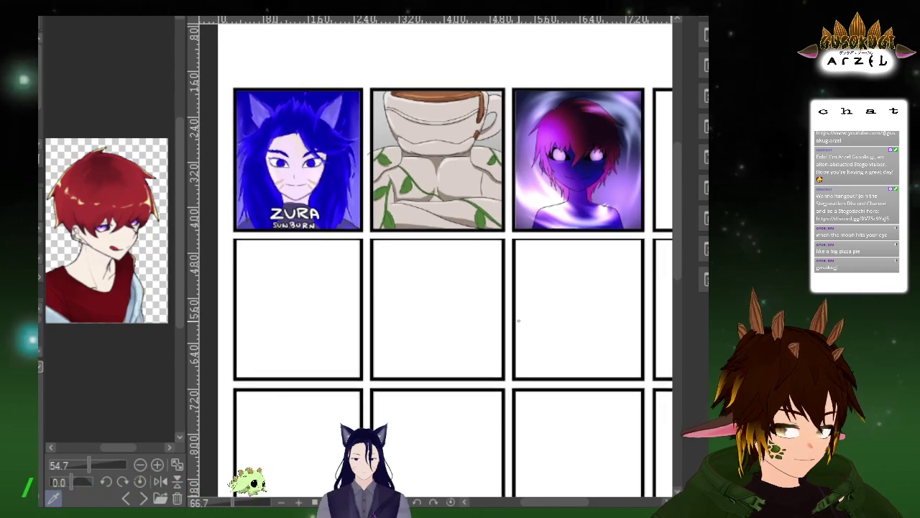
scroll(524, 320, up, 2)
drag(551, 272, 542, 275)
drag(456, 219, 537, 297)
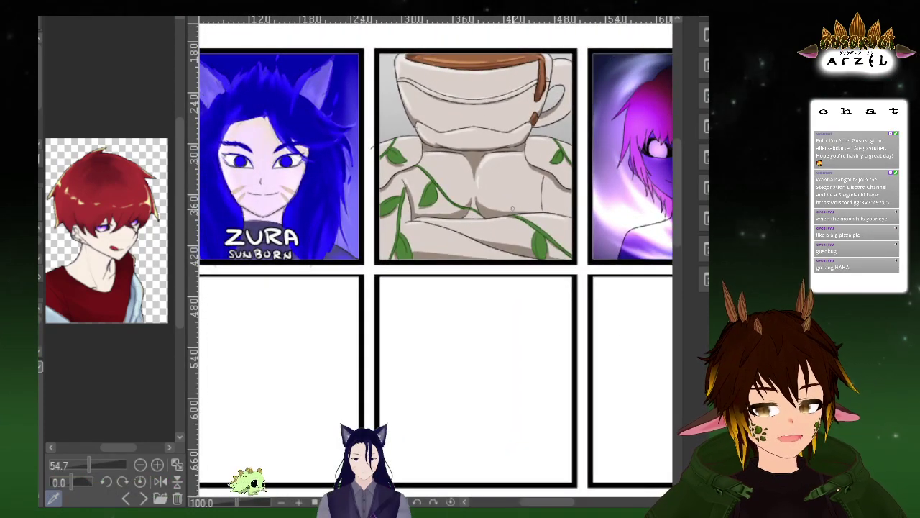
Hand-letter SORA in white capitals over the cup character's crossed arms, with GOLEM in smaller capitals beneath it
scroll(453, 231, up, 1)
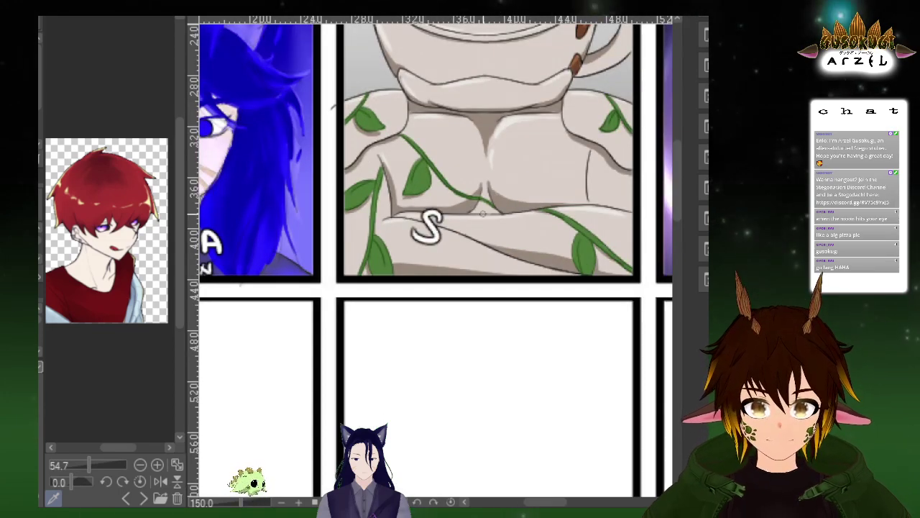
drag(445, 213, 432, 235)
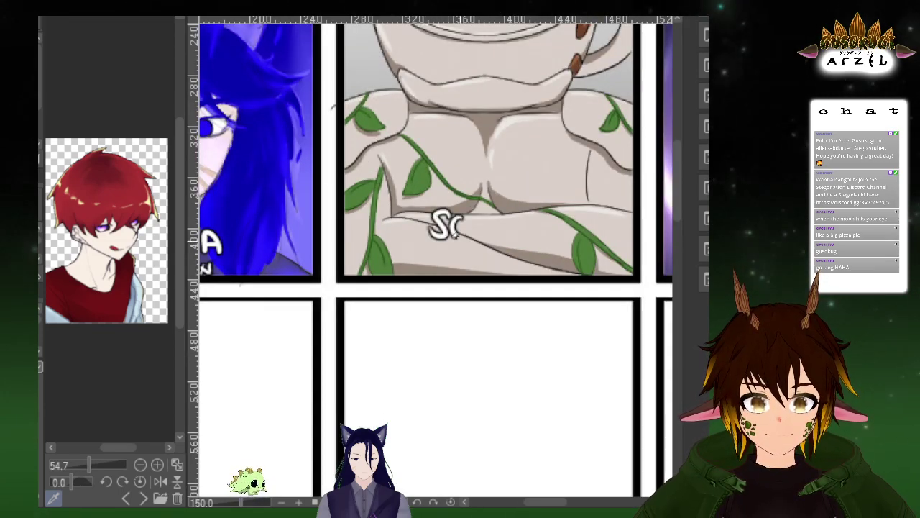
key(ctrl+z)
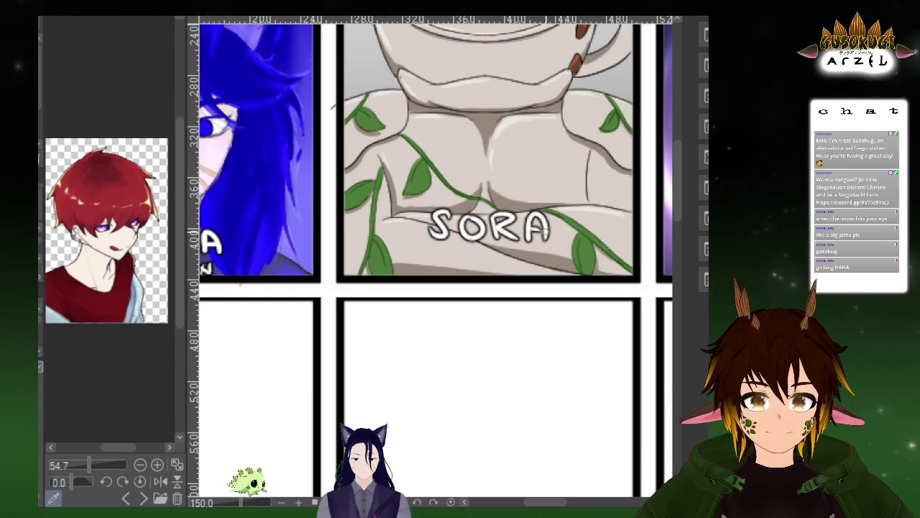
drag(531, 230, 545, 229)
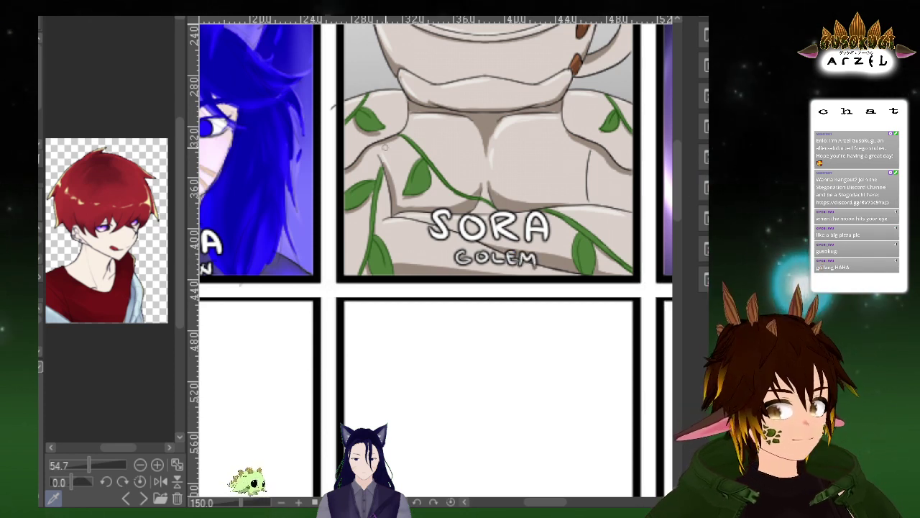
Select the GOLEM lettering and nudge it slightly left so it sits centred beneath SORA
key(m)
drag(443, 267, 552, 247)
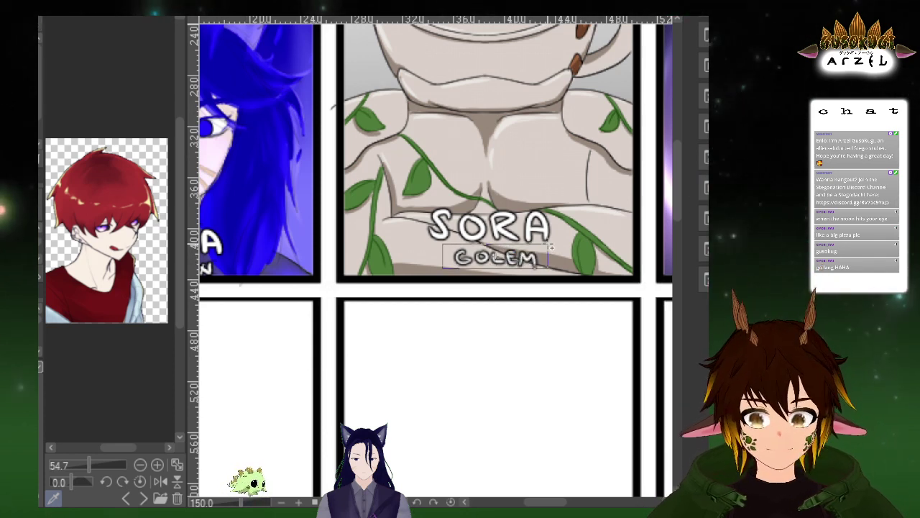
key(ctrl+t)
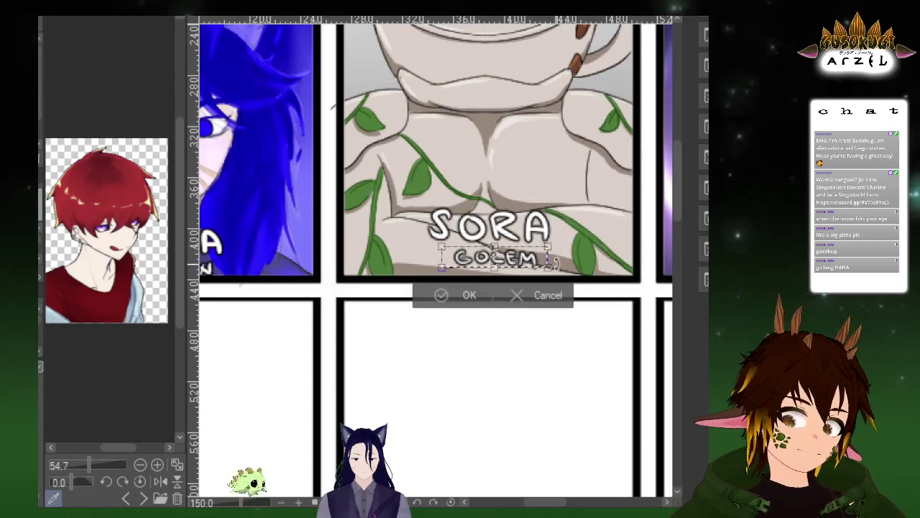
key(Left)
key(Left)
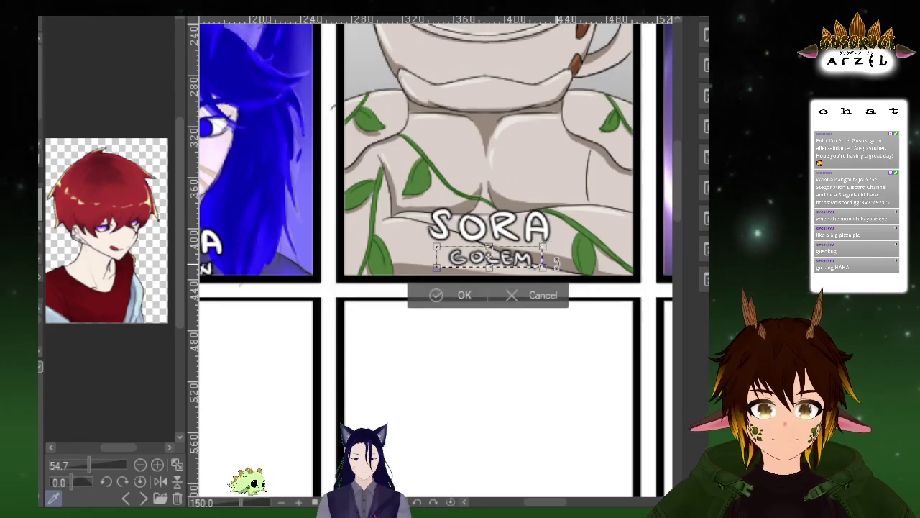
key(Return)
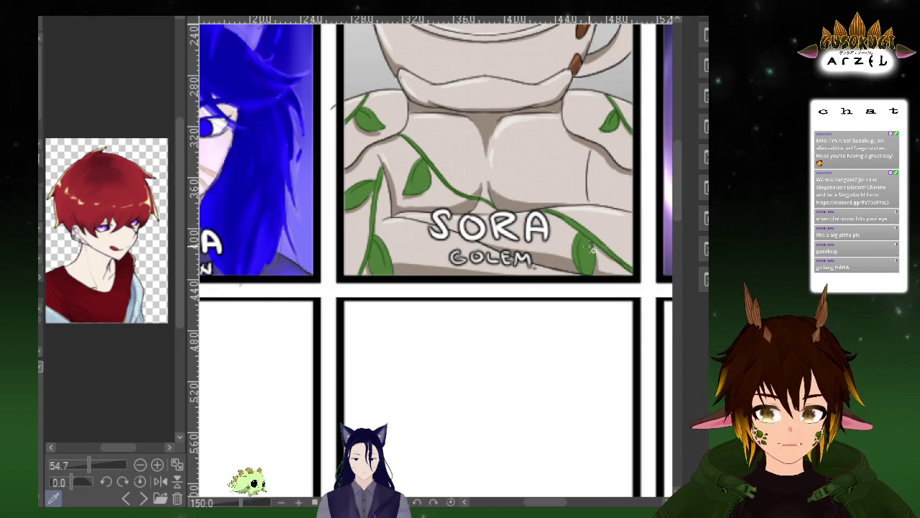
Hand-letter FOLLY in white capitals across the chest of the red-haired, glowing-eyed portrait
scroll(592, 250, down, 1)
drag(609, 317, 445, 303)
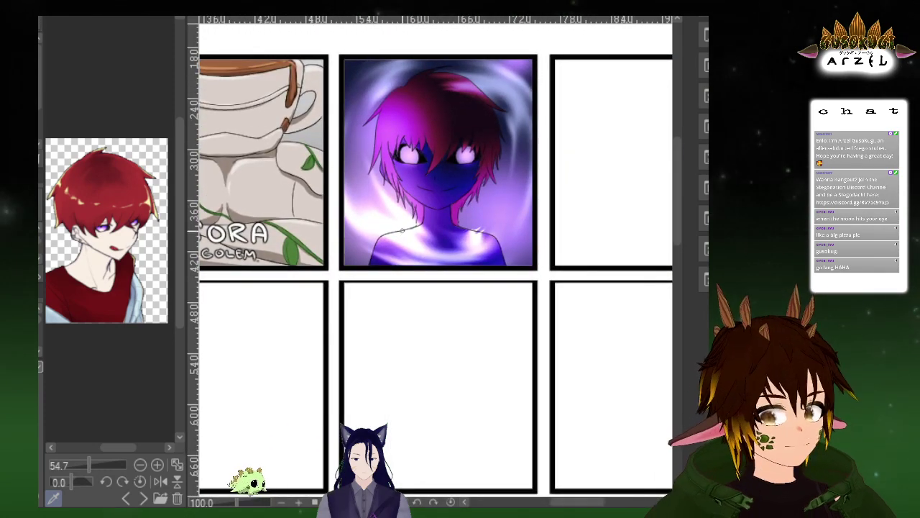
drag(400, 237, 459, 243)
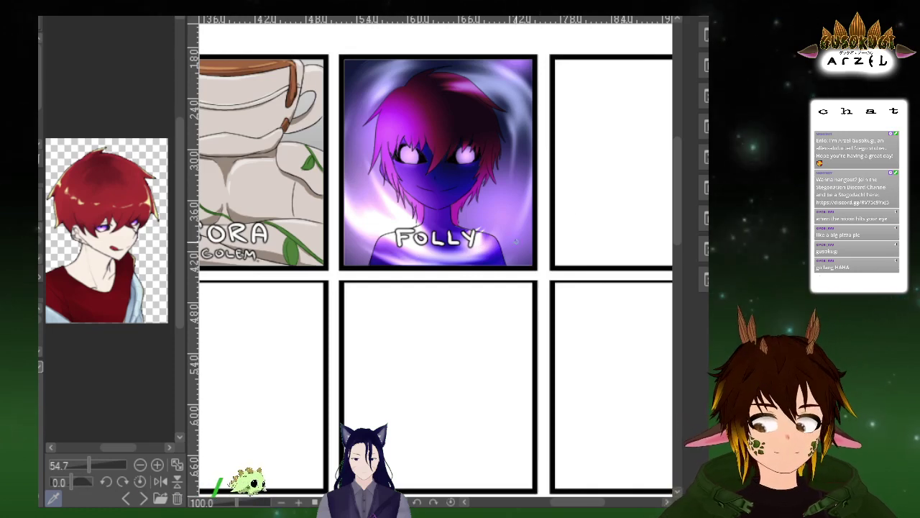
Hand-letter ENDERIAN in smaller white capitals beneath FOLLY in the red-haired character's panel
scroll(418, 256, up, 2)
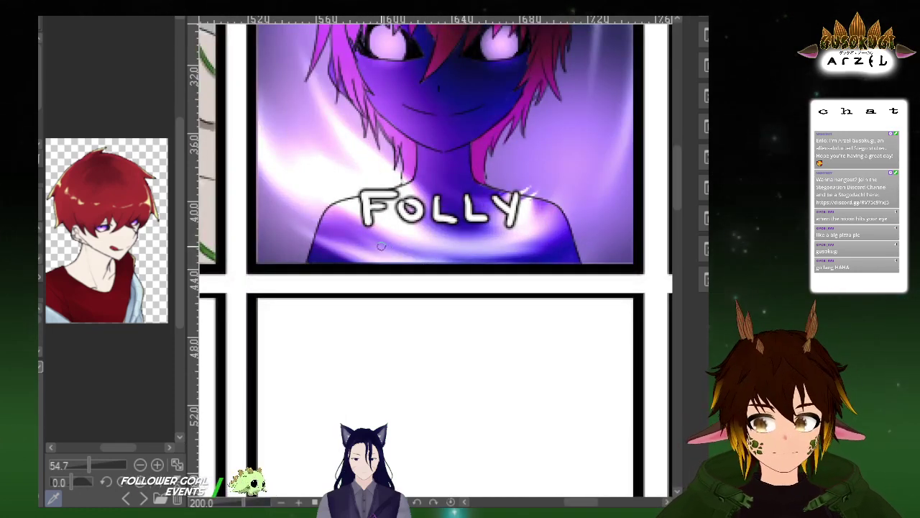
mouse_move(381, 250)
mouse_down()
mouse_move(390, 252)
mouse_move(389, 241)
mouse_move(408, 248)
mouse_move(409, 240)
mouse_move(435, 252)
mouse_move(445, 240)
mouse_up()
drag(435, 251, 454, 253)
drag(455, 240, 466, 252)
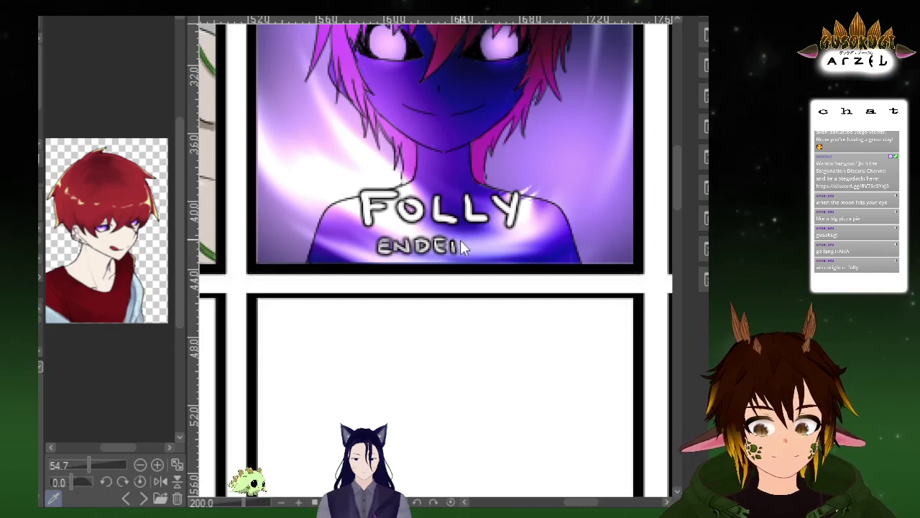
mouse_move(477, 240)
mouse_down()
mouse_move(476, 251)
mouse_move(496, 253)
mouse_up()
drag(486, 249, 494, 249)
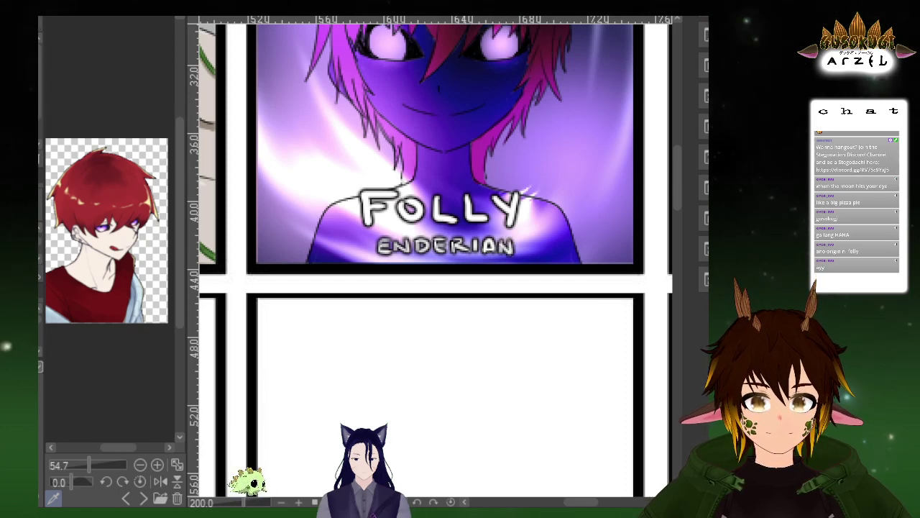
Select the ENDERIAN lettering, nudge it slightly left to centre it beneath FOLLY, and clear the selection
drag(335, 291, 582, 235)
key(ctrl+t)
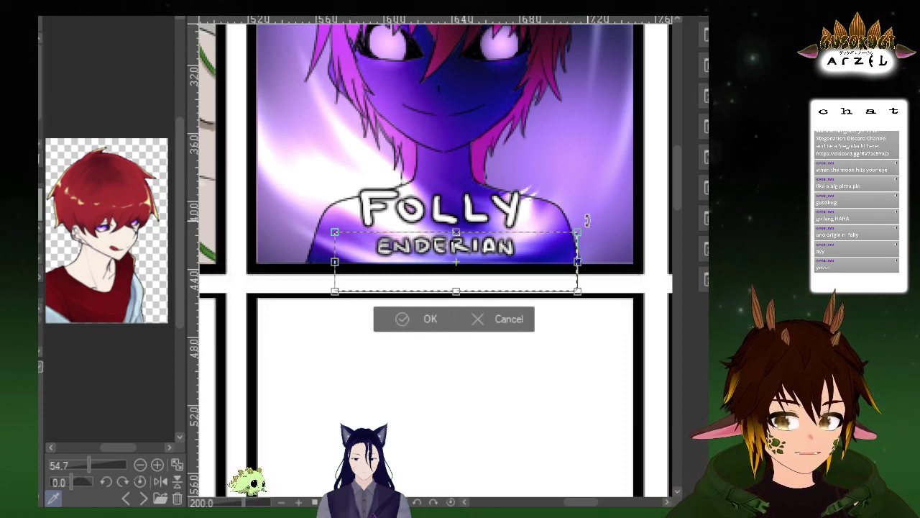
key(Left)
key(Left)
key(Left)
key(Left)
key(Left)
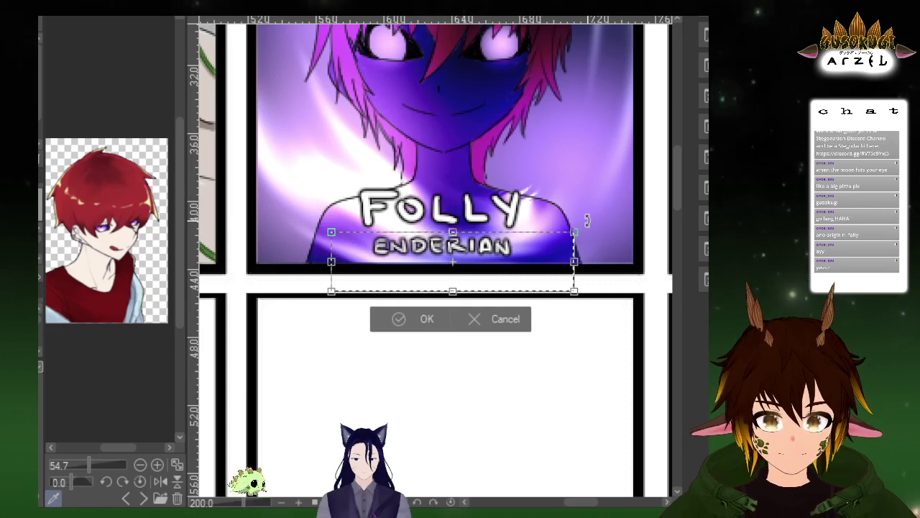
key(Return)
key(ctrl+d)
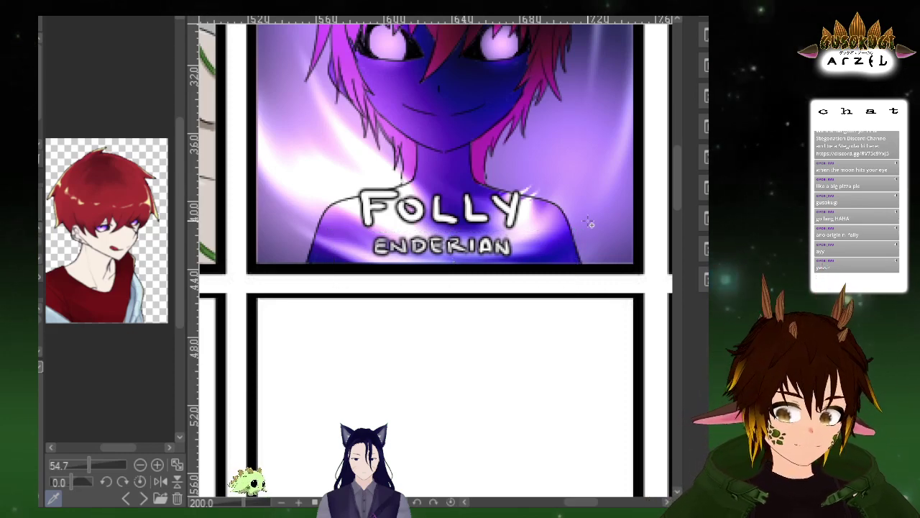
scroll(590, 224, down, 4)
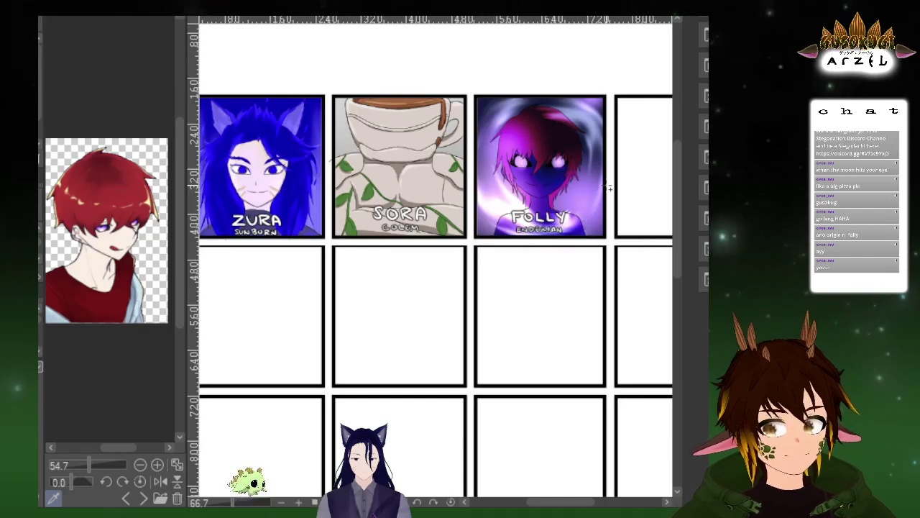
drag(582, 218, 608, 249)
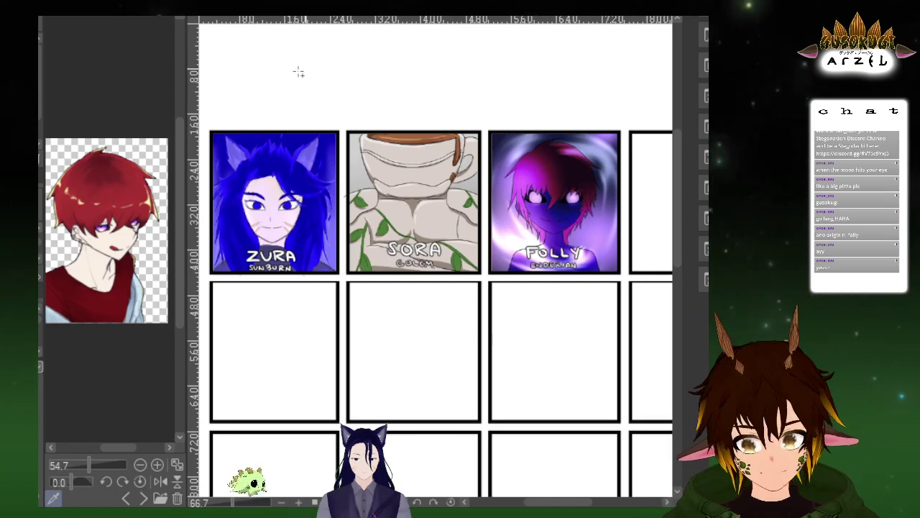
drag(295, 167, 287, 96)
key(ctrl+d)
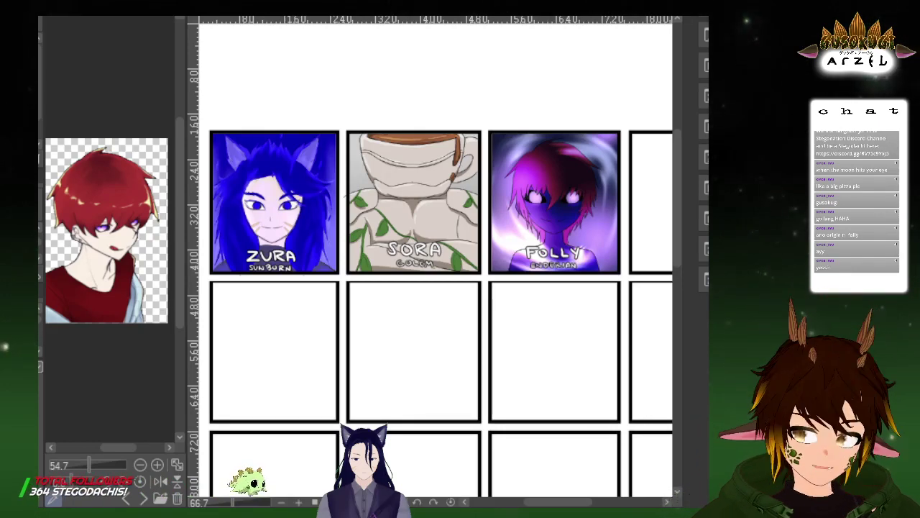
Hand-letter a white capital E at the end of SUNBORN beneath ZURA so the species reads SUNBORNE
scroll(246, 319, up, 6)
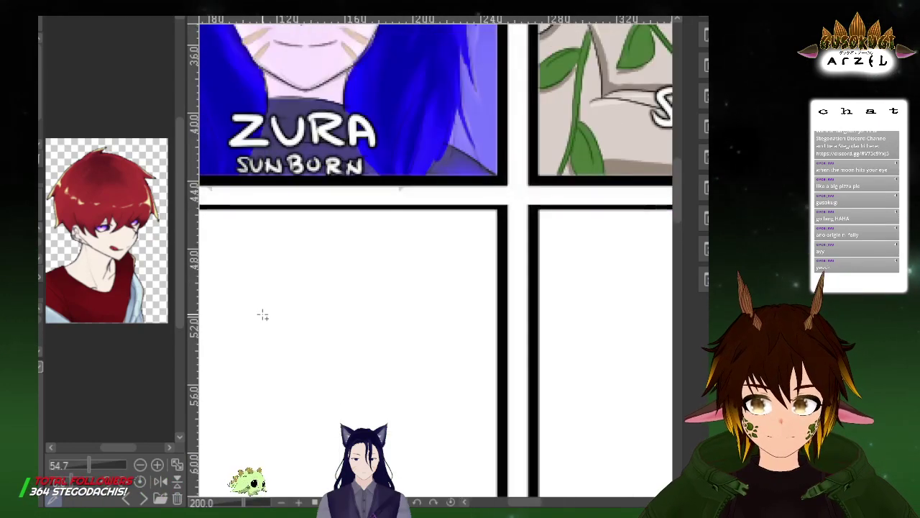
drag(495, 97, 566, 322)
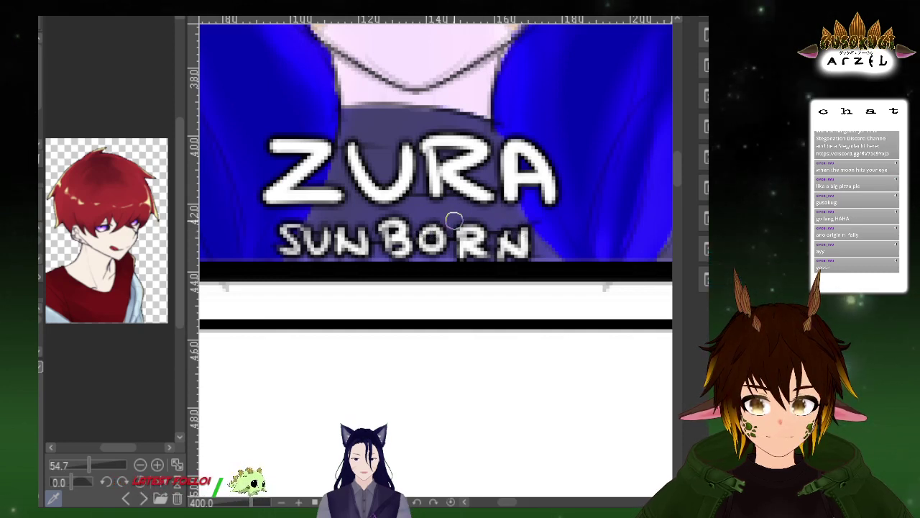
mouse_move(542, 229)
mouse_down()
mouse_move(540, 243)
mouse_move(558, 253)
mouse_move(557, 238)
mouse_up()
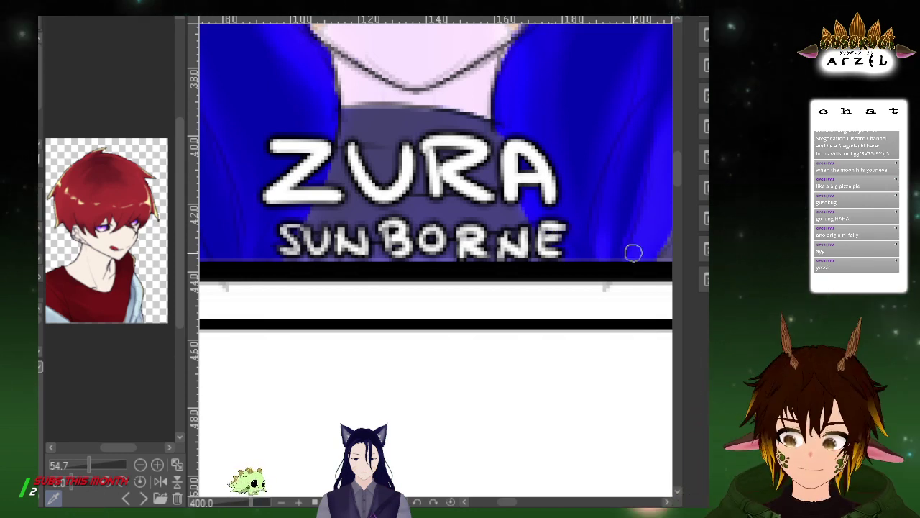
Select the SUNBORNE lettering, nudge it slightly left to centre it beneath ZURA, and clear the selection
drag(250, 267, 609, 210)
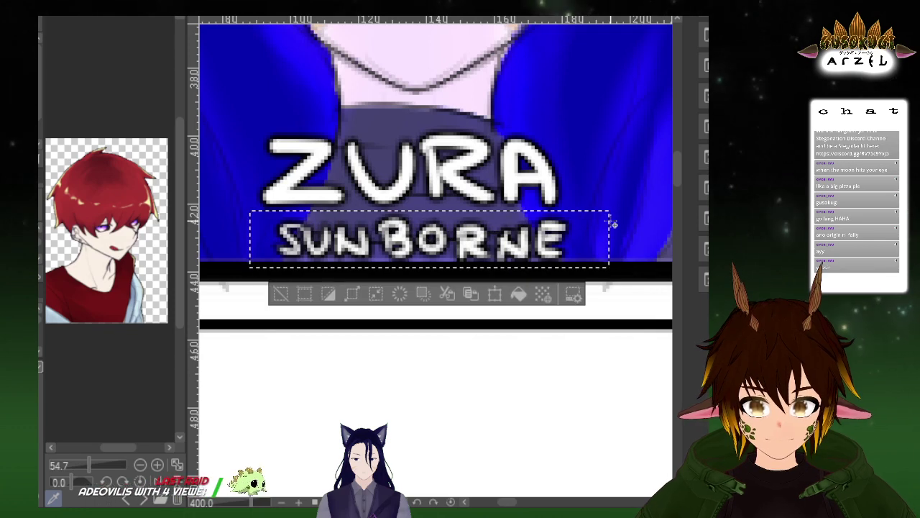
key(ctrl+t)
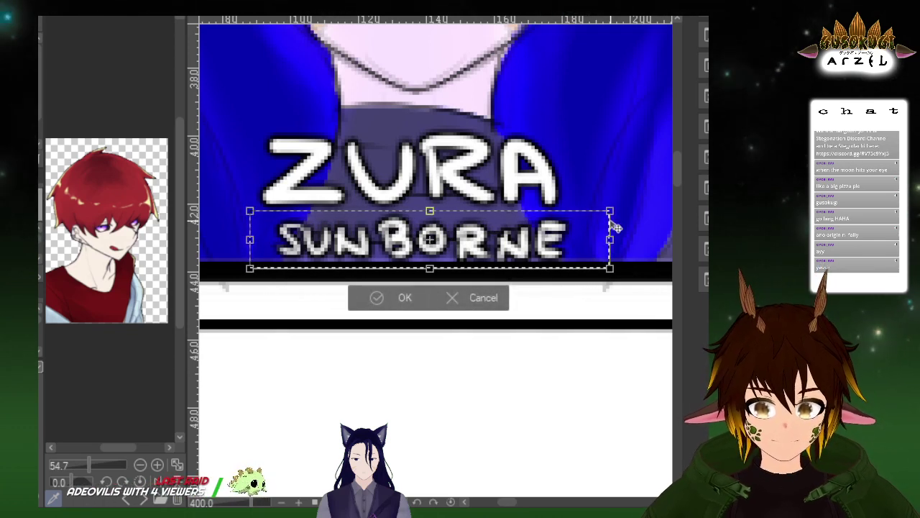
key(Left)
key(Left)
key(Left)
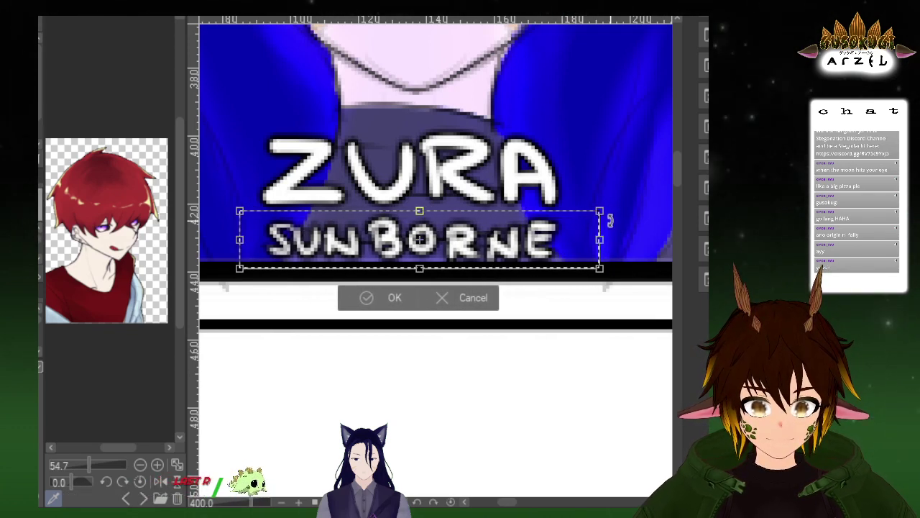
key(Return)
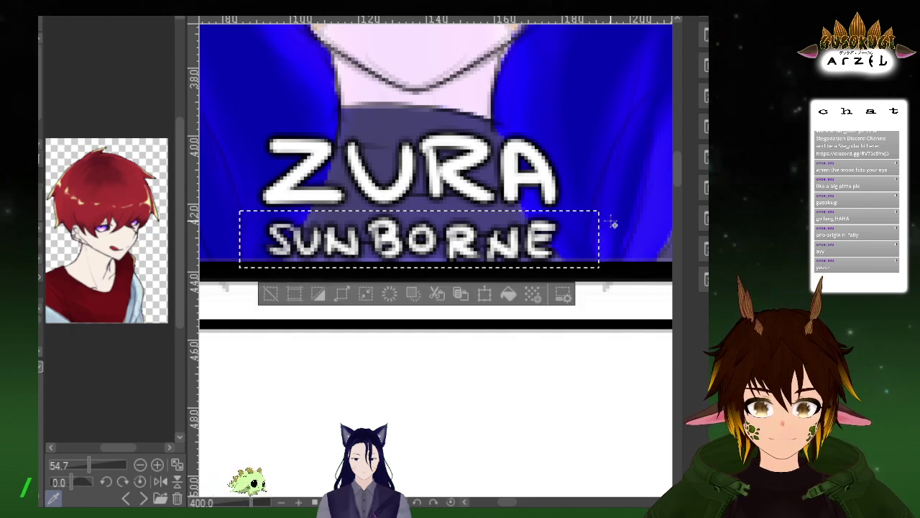
key(ctrl+d)
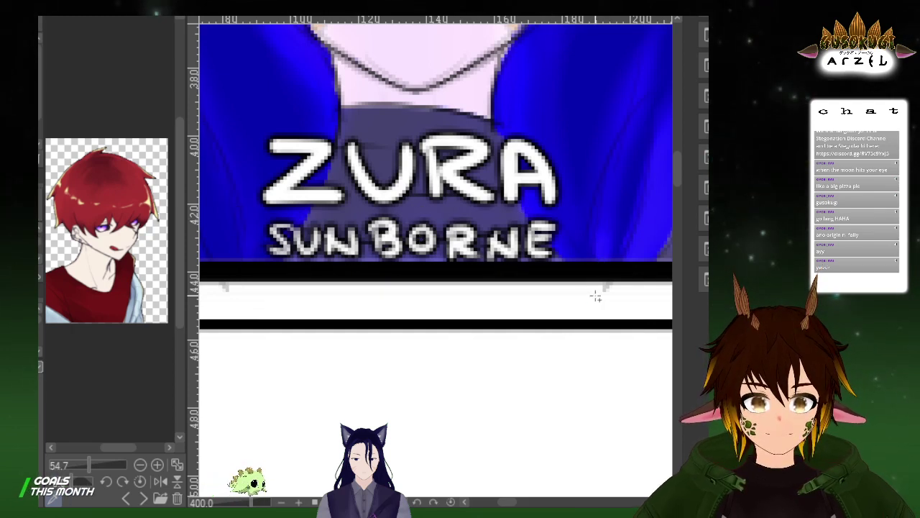
scroll(581, 309, down, 5)
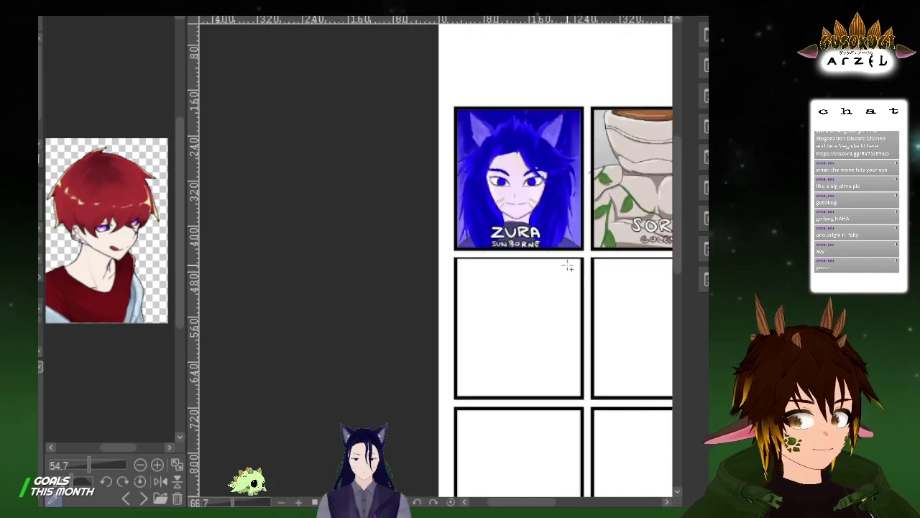
drag(581, 309, 366, 329)
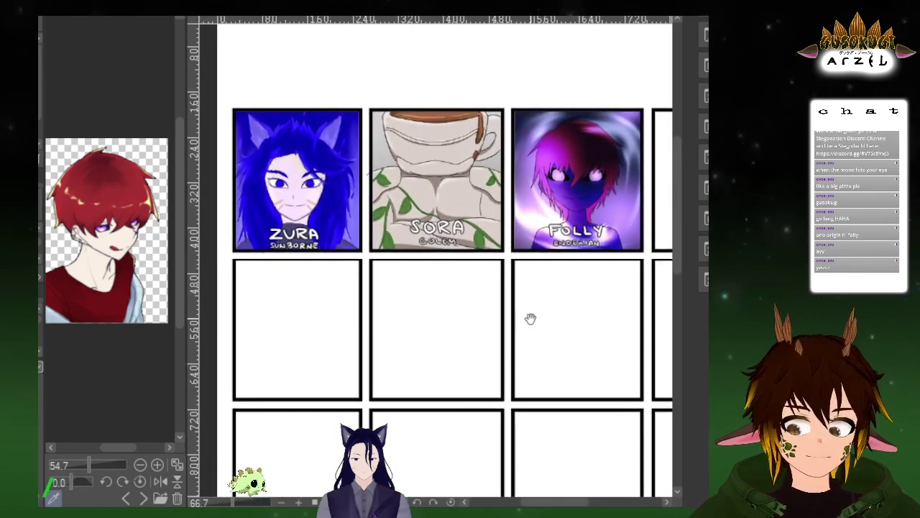